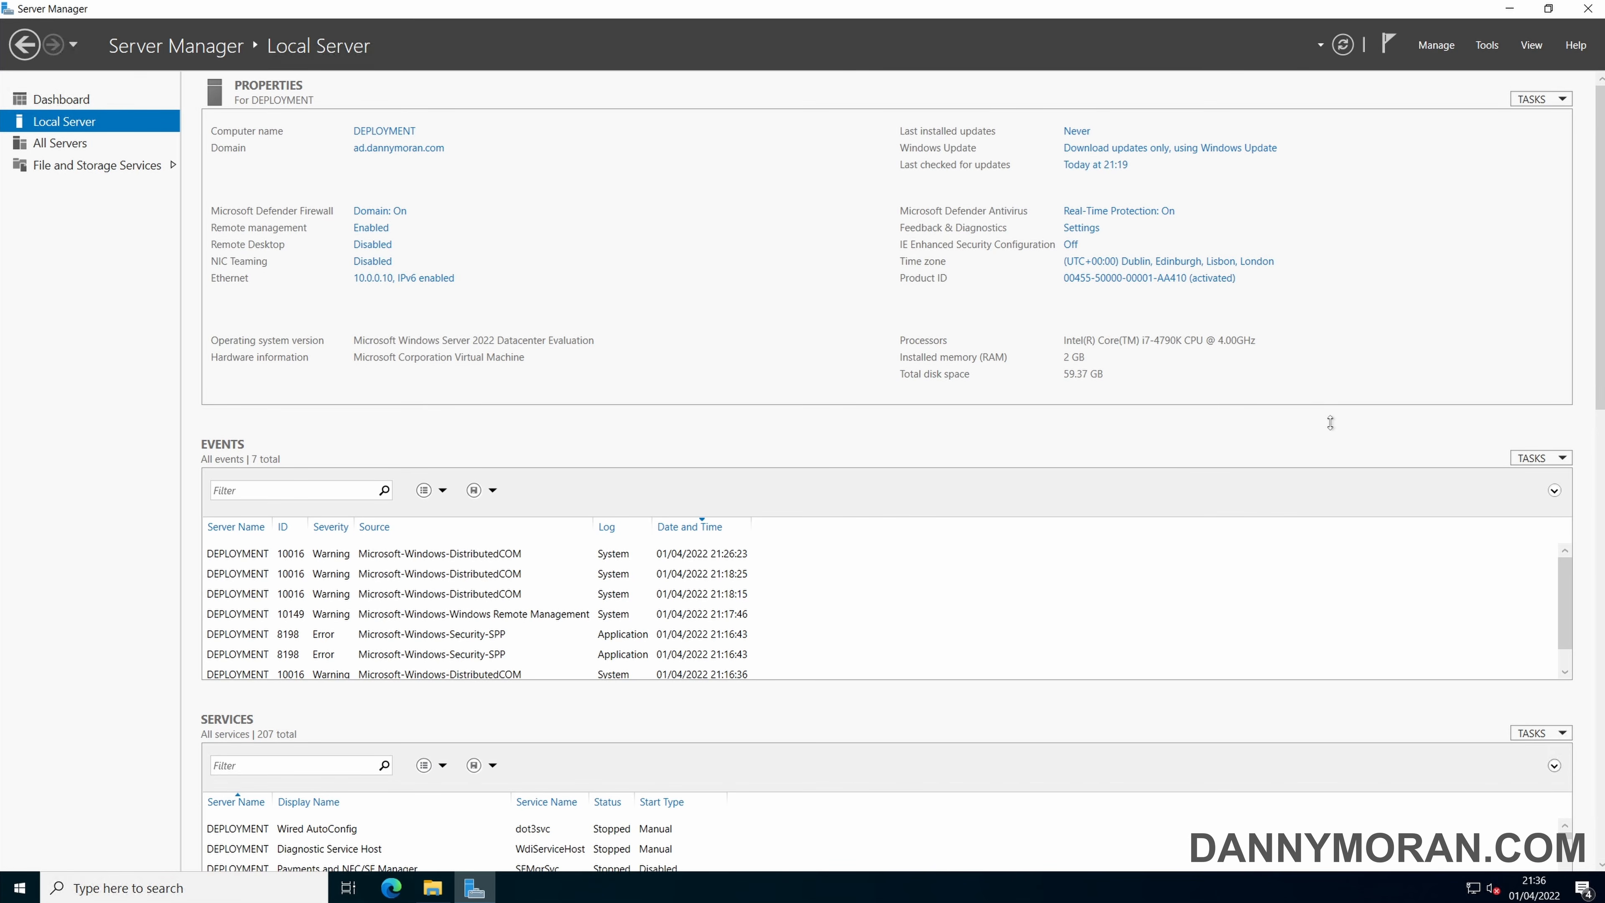
# Start the Add Roles and Features Wizard and proceed to the server roles, keeping the default installation type and the DEPLOYMENT server.
pyautogui.click(1436, 44)
pyautogui.click(1459, 62)
pyautogui.click(493, 471)
pyautogui.click(494, 472)
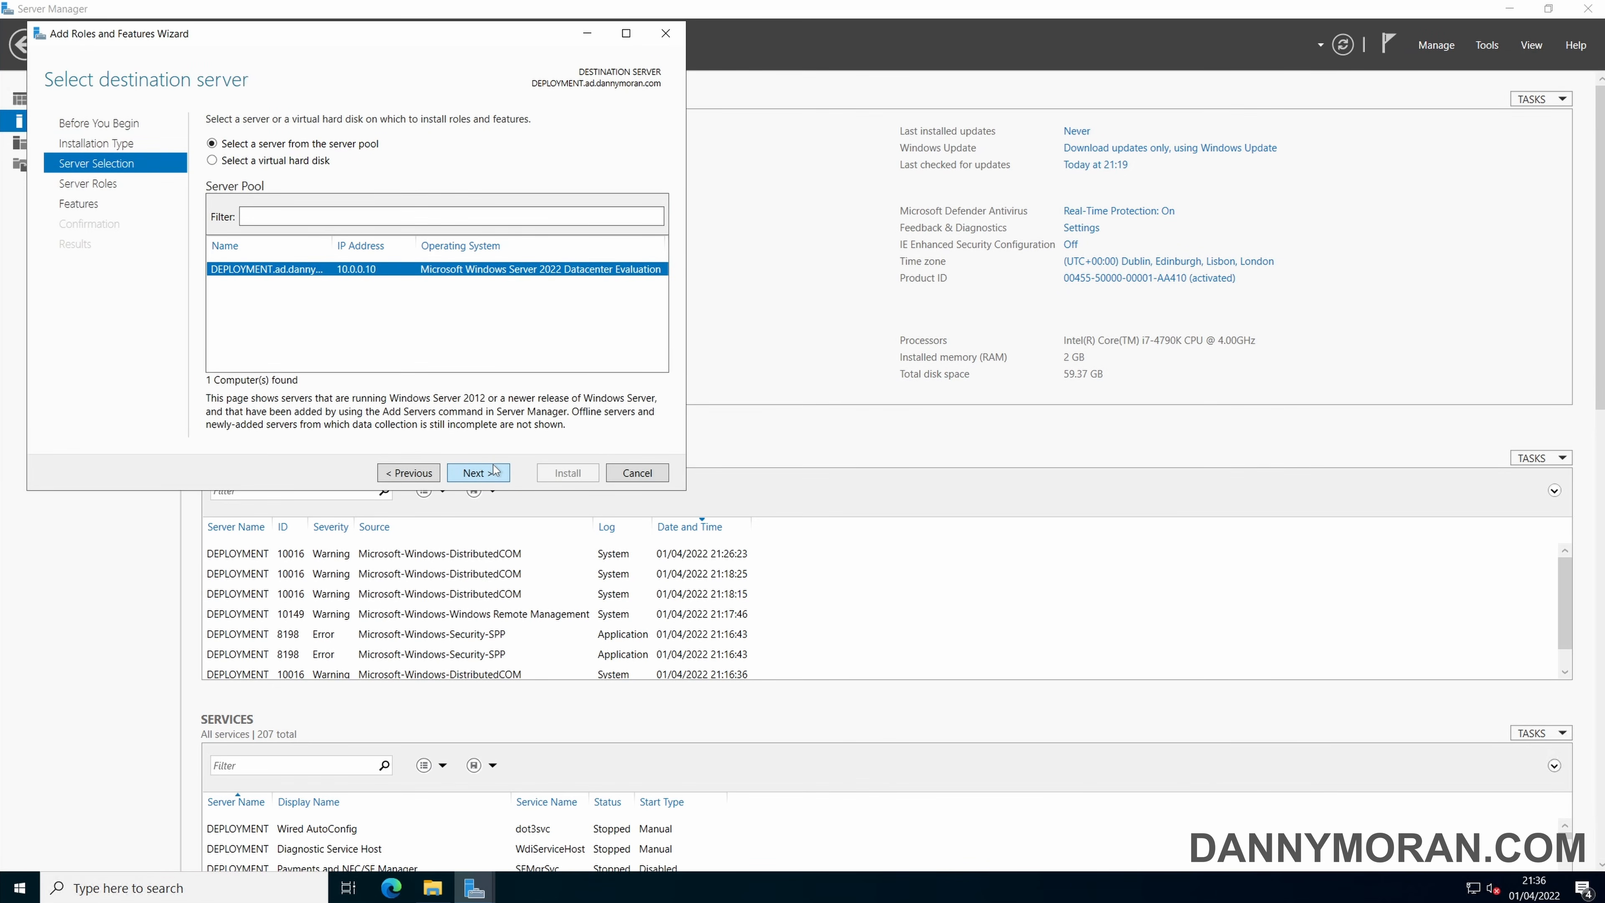
pyautogui.click(494, 471)
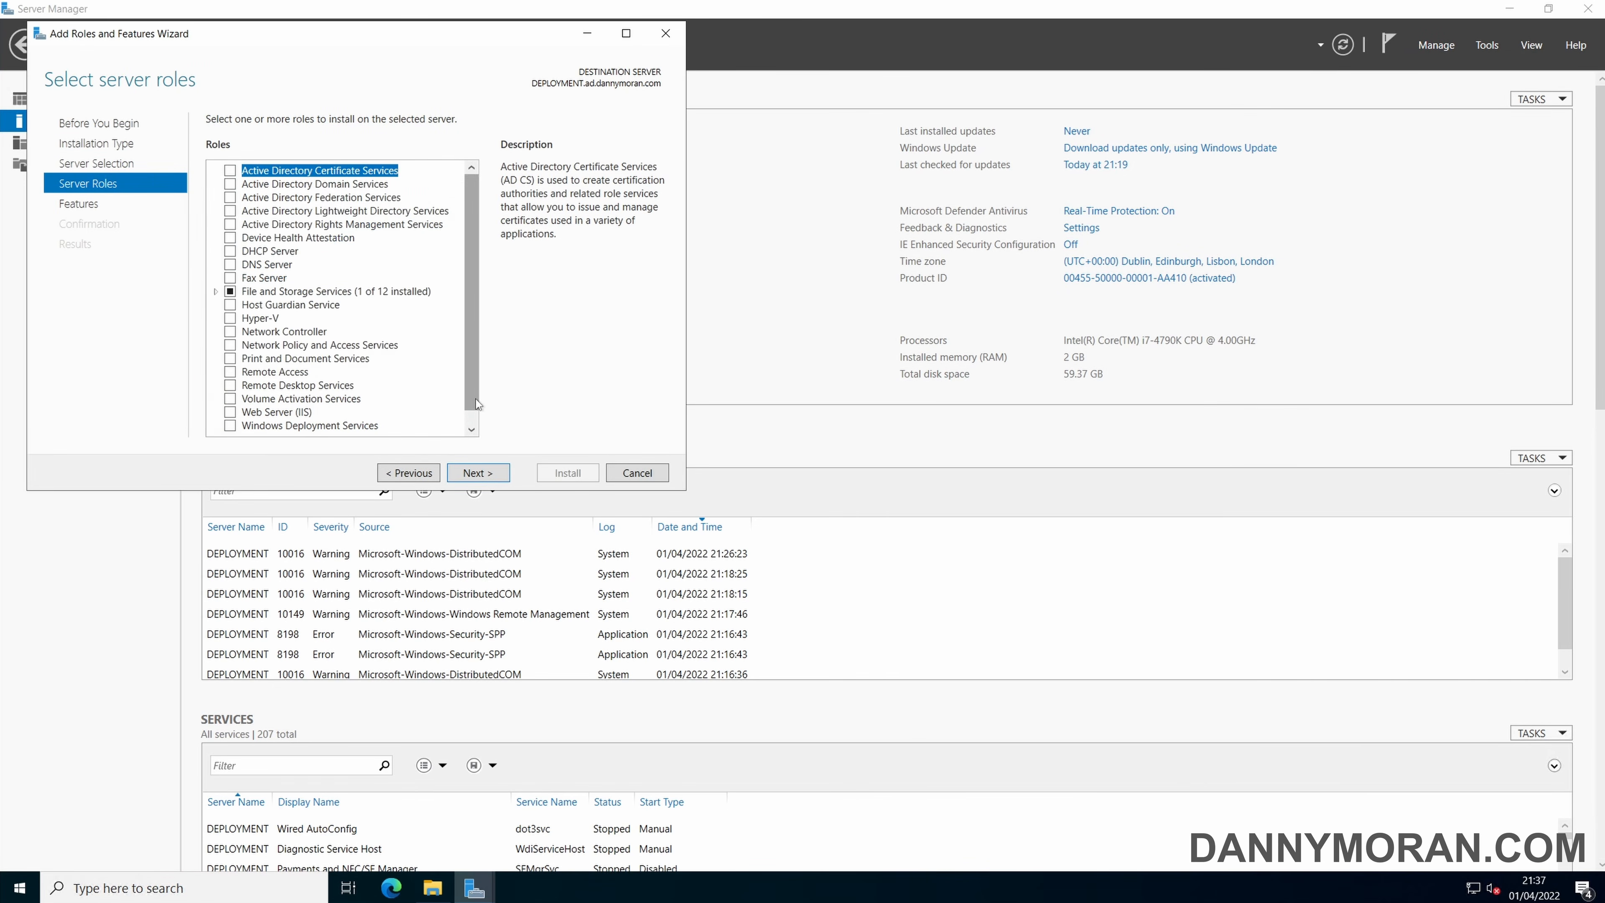
# Select the Windows Deployment Services role and add its required features, including the management tools.
pyautogui.click(473, 431)
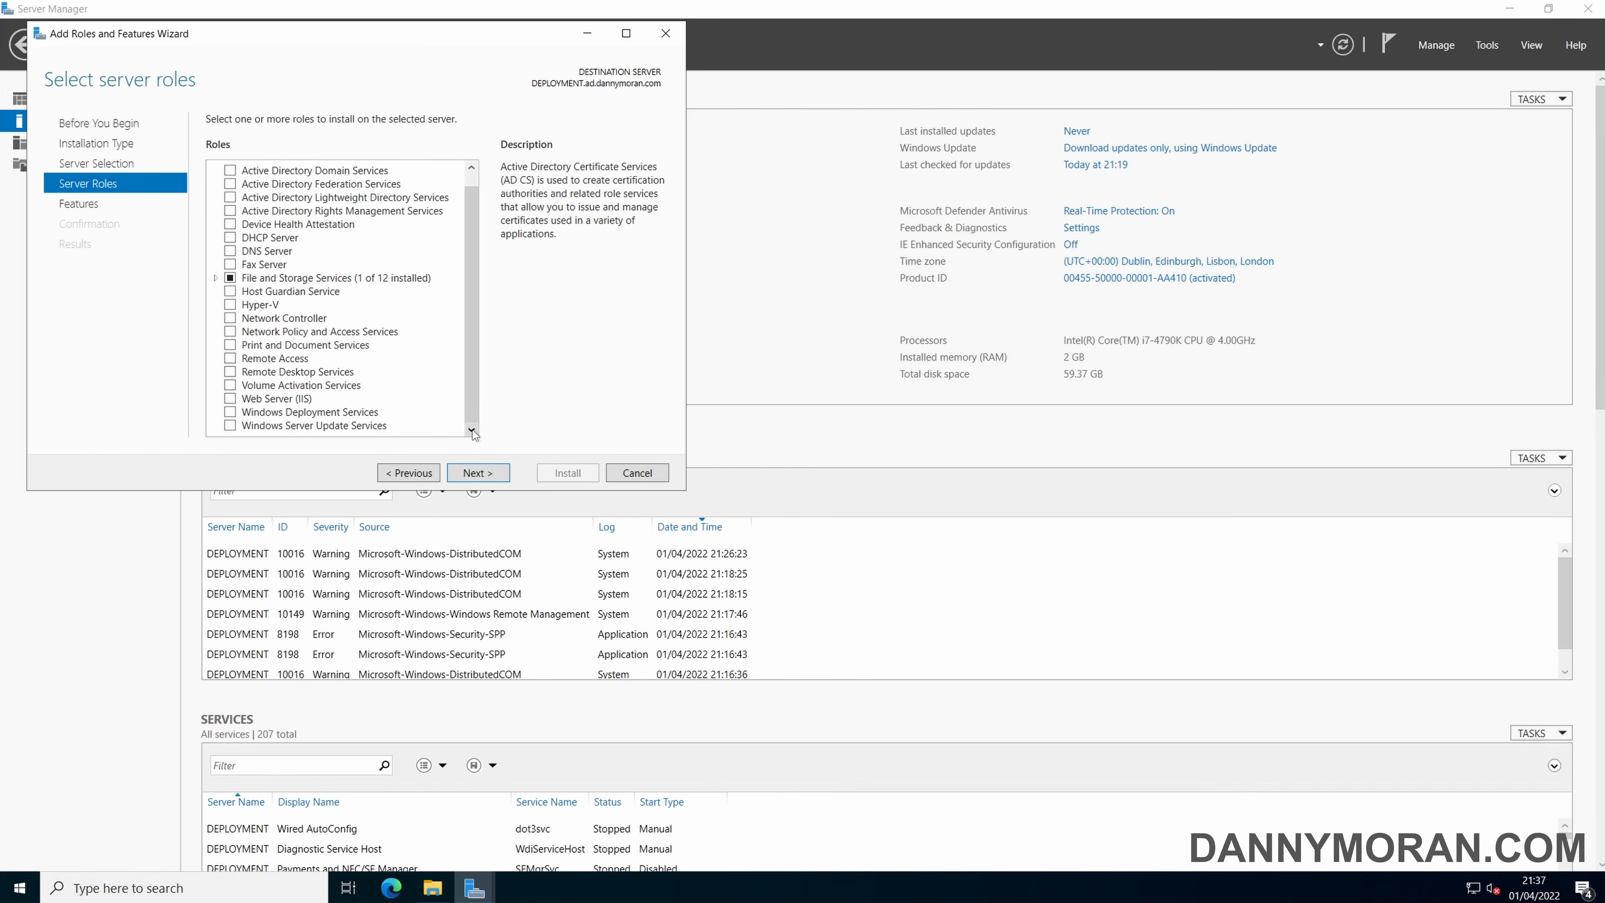
pyautogui.click(229, 412)
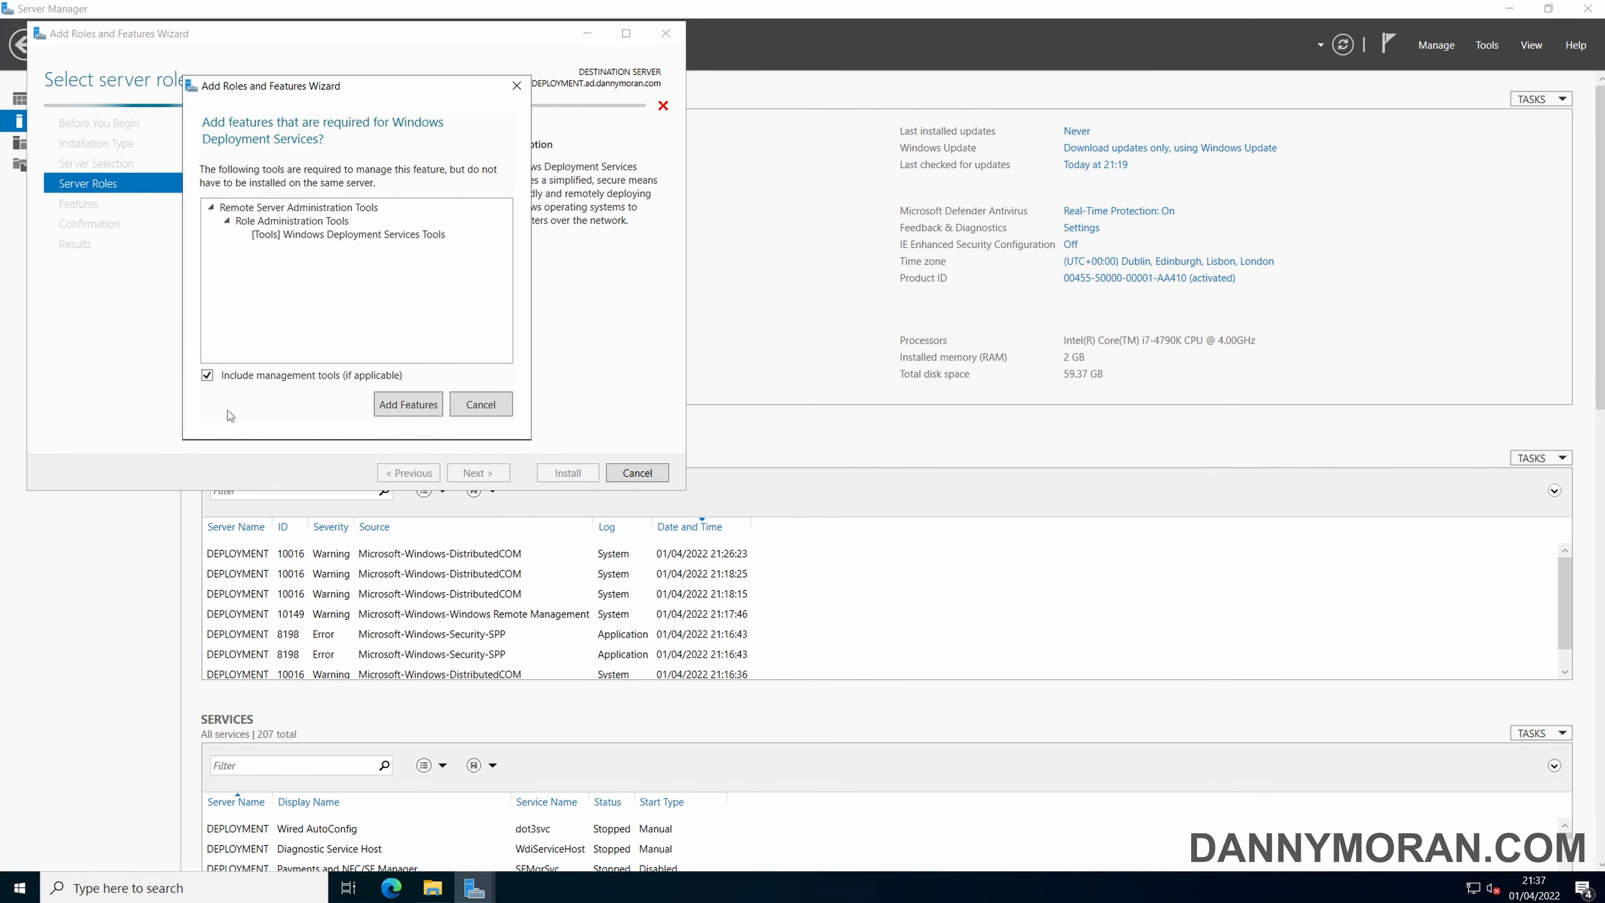
pyautogui.click(407, 405)
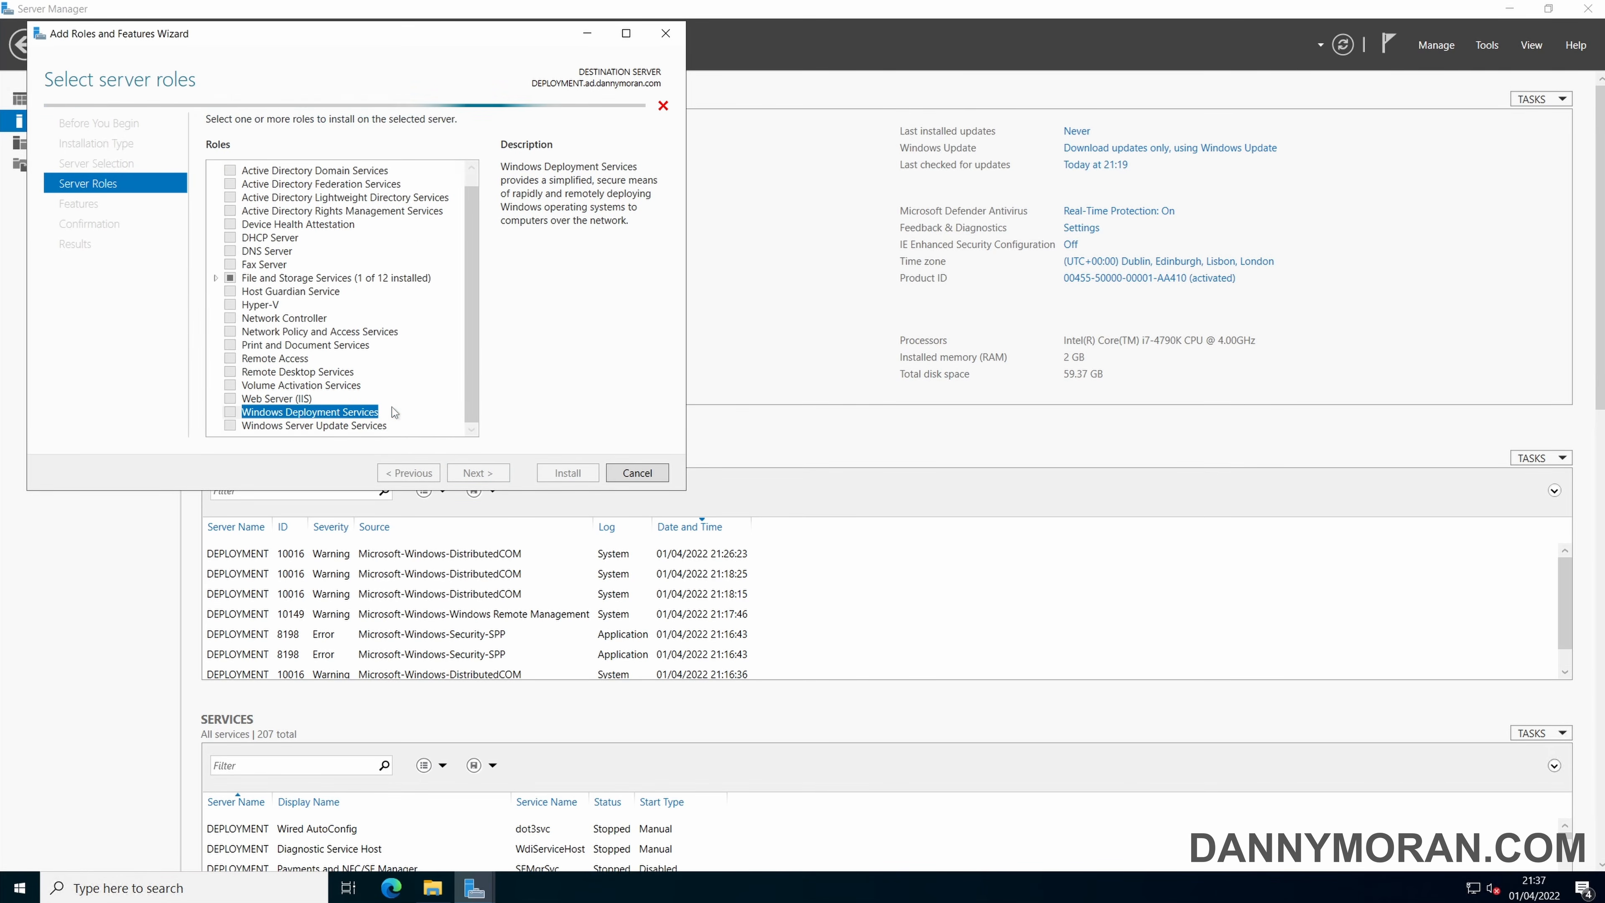
# Keep the default features and the Deployment Server and Transport Server role services, and install the Windows Deployment Services role.
pyautogui.click(478, 473)
pyautogui.click(478, 473)
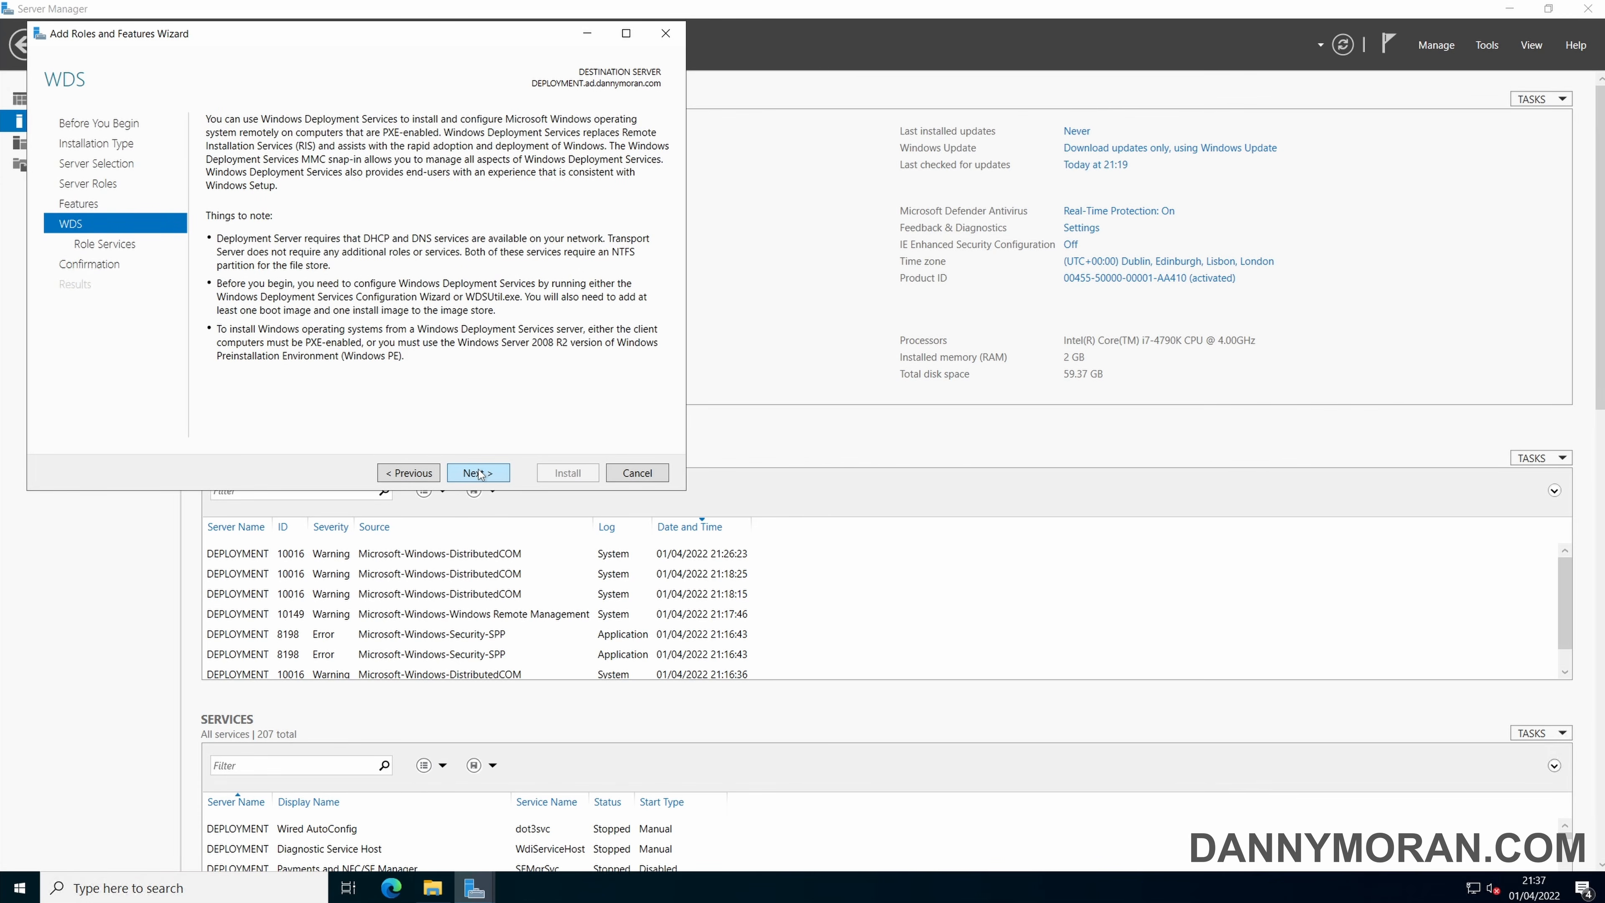
pyautogui.click(478, 473)
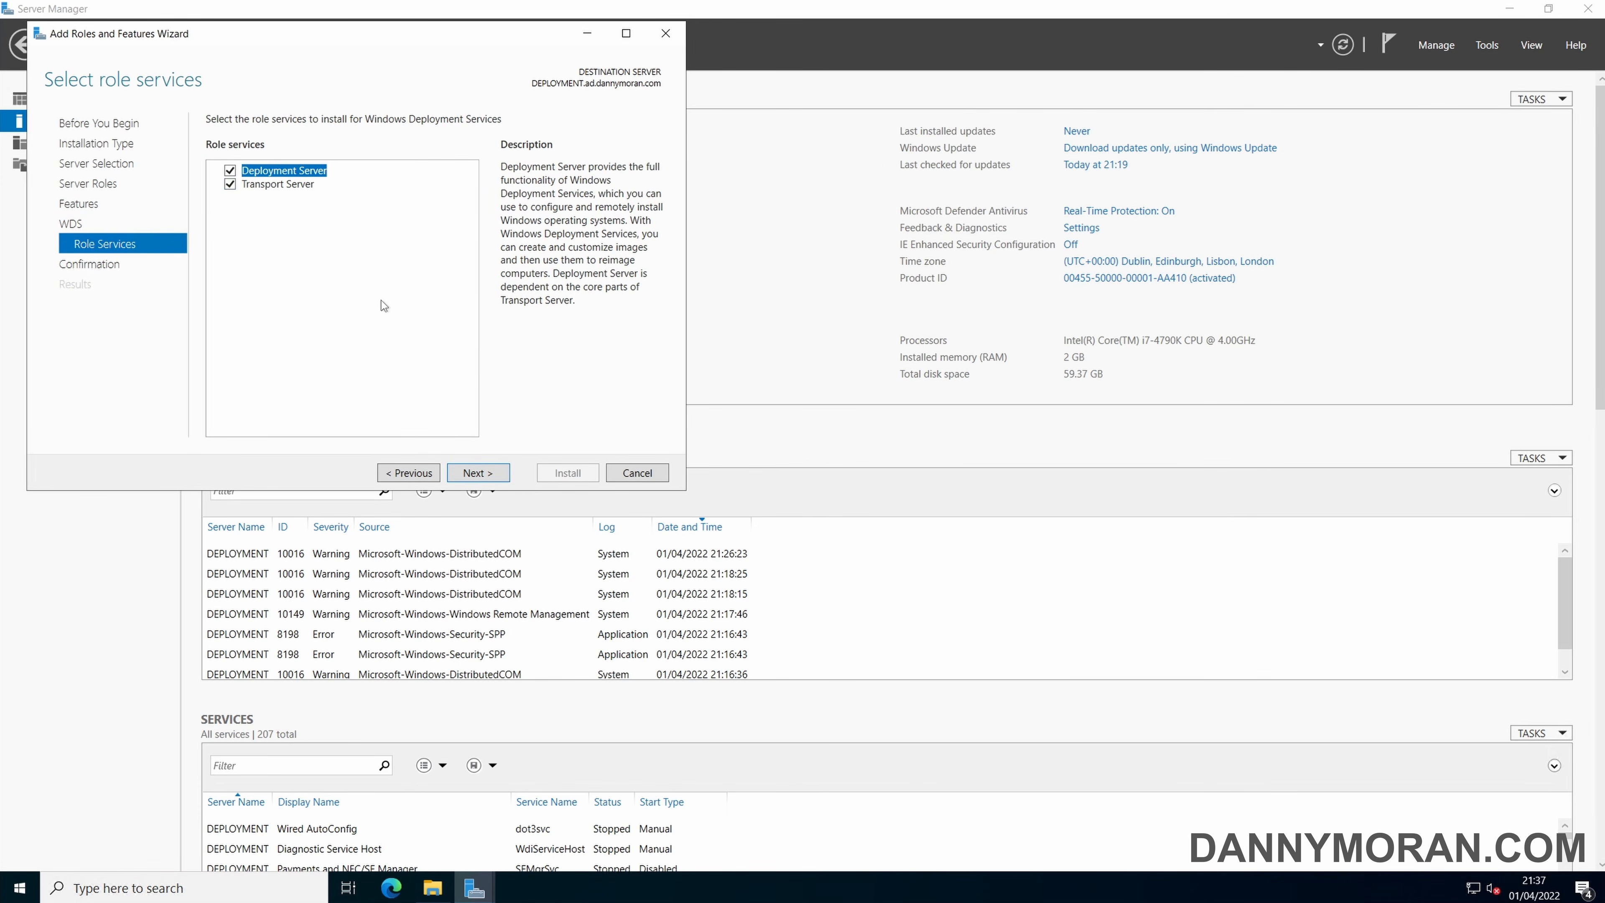
pyautogui.click(499, 471)
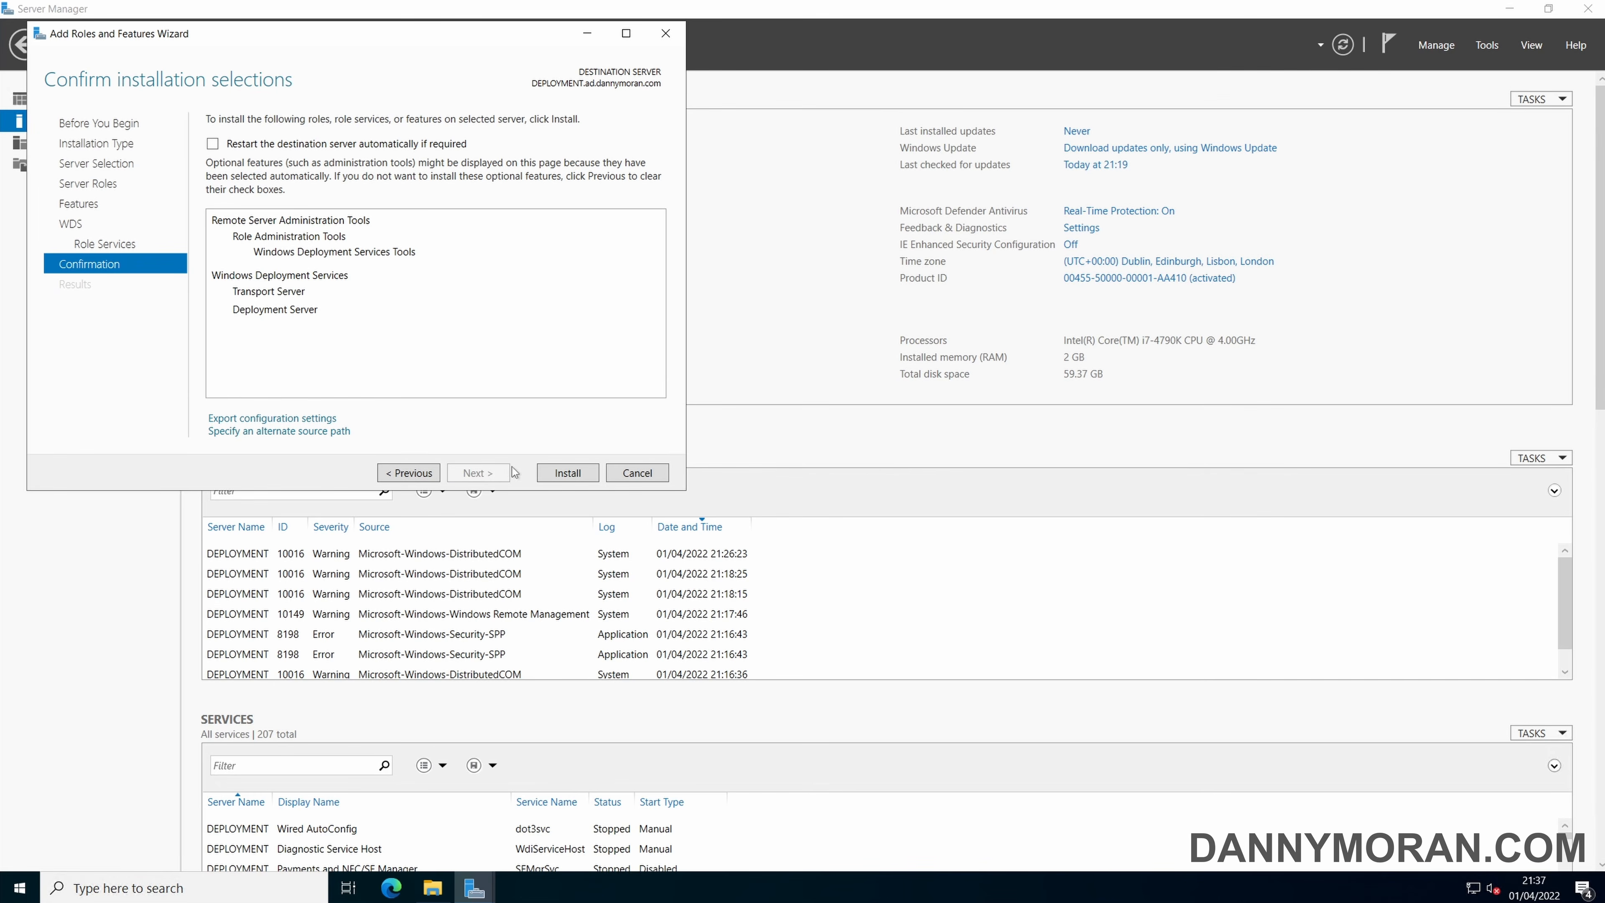
pyautogui.click(565, 474)
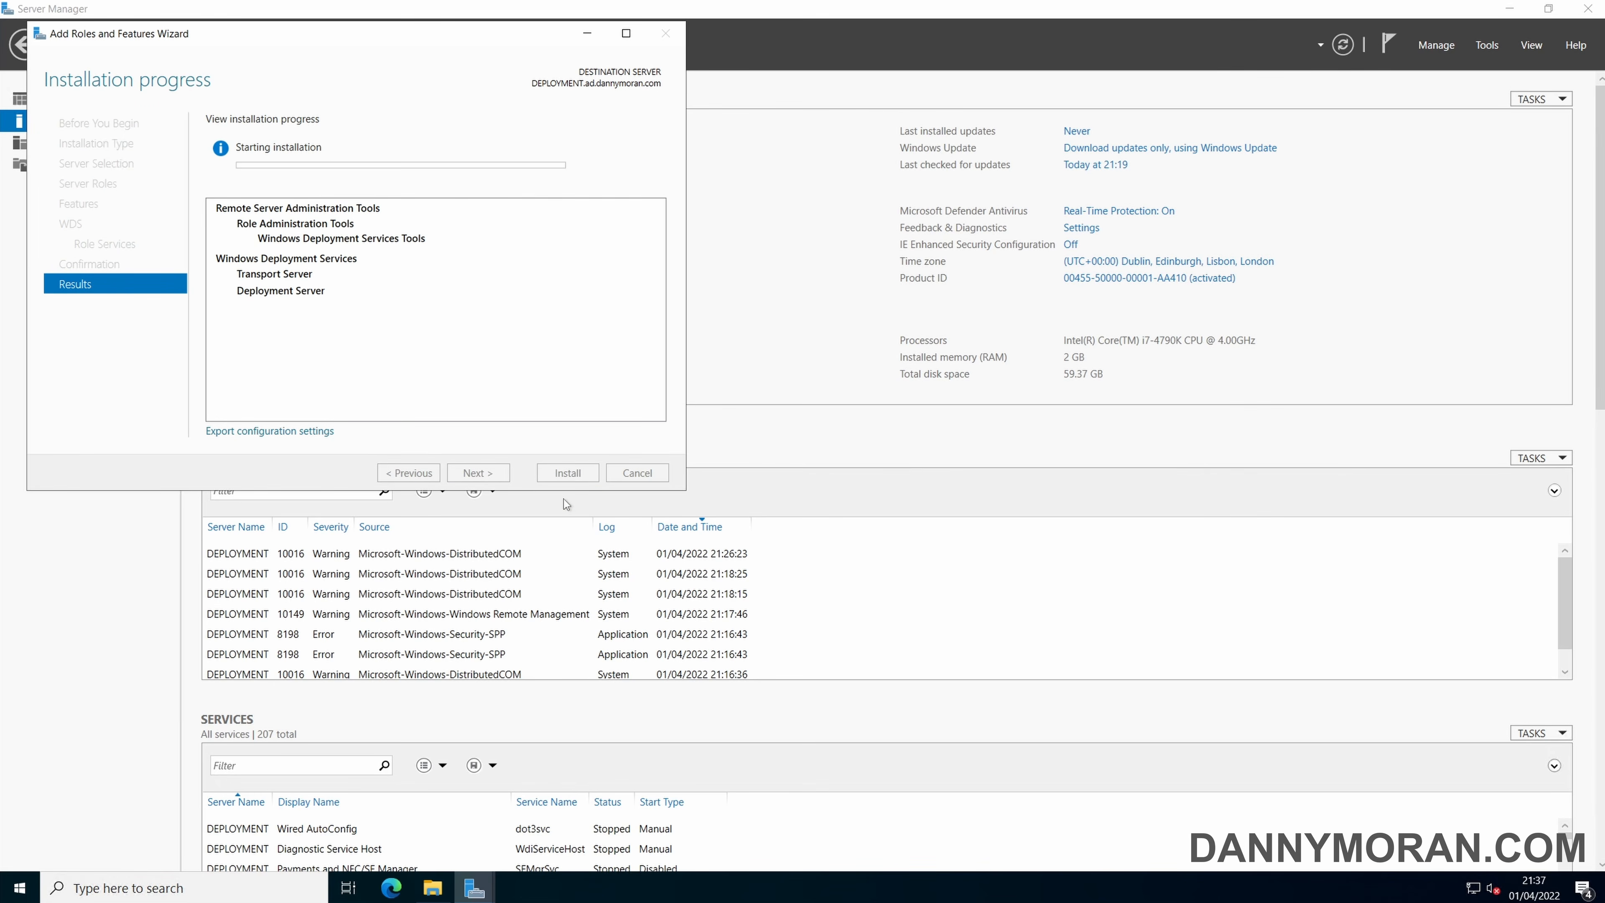
# Switch to Microsoft Edge, search the web for "microsoft deployment toolkit", accept Google's cookie terms and open Microsoft's MDT download page.
pyautogui.click(390, 888)
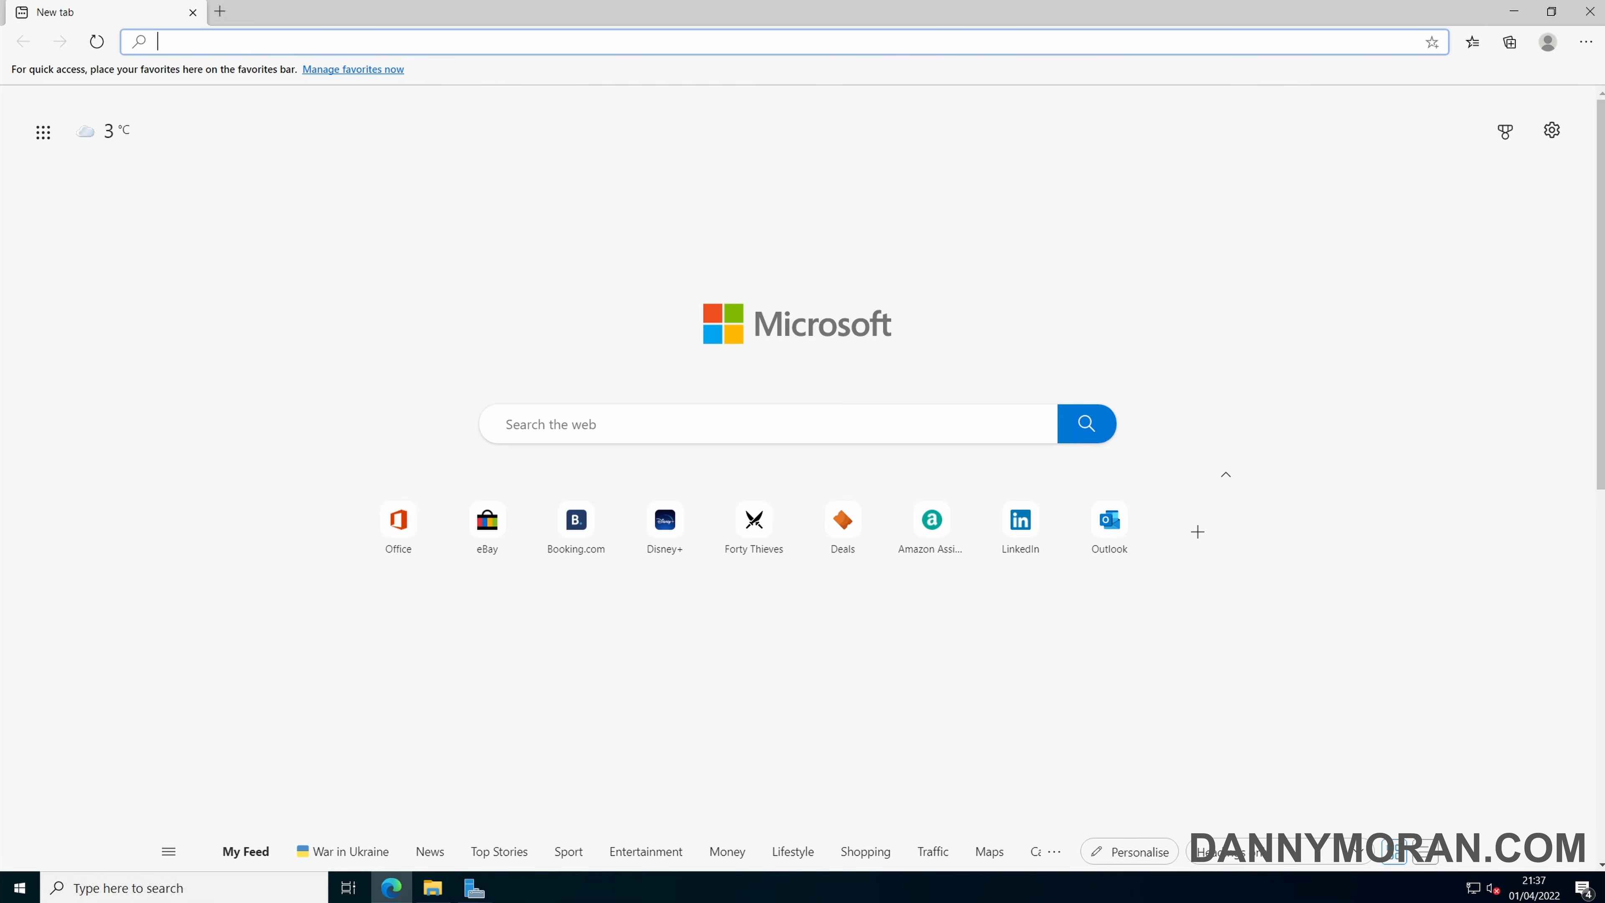
pyautogui.write('microsoft')
pyautogui.write(' deploym')
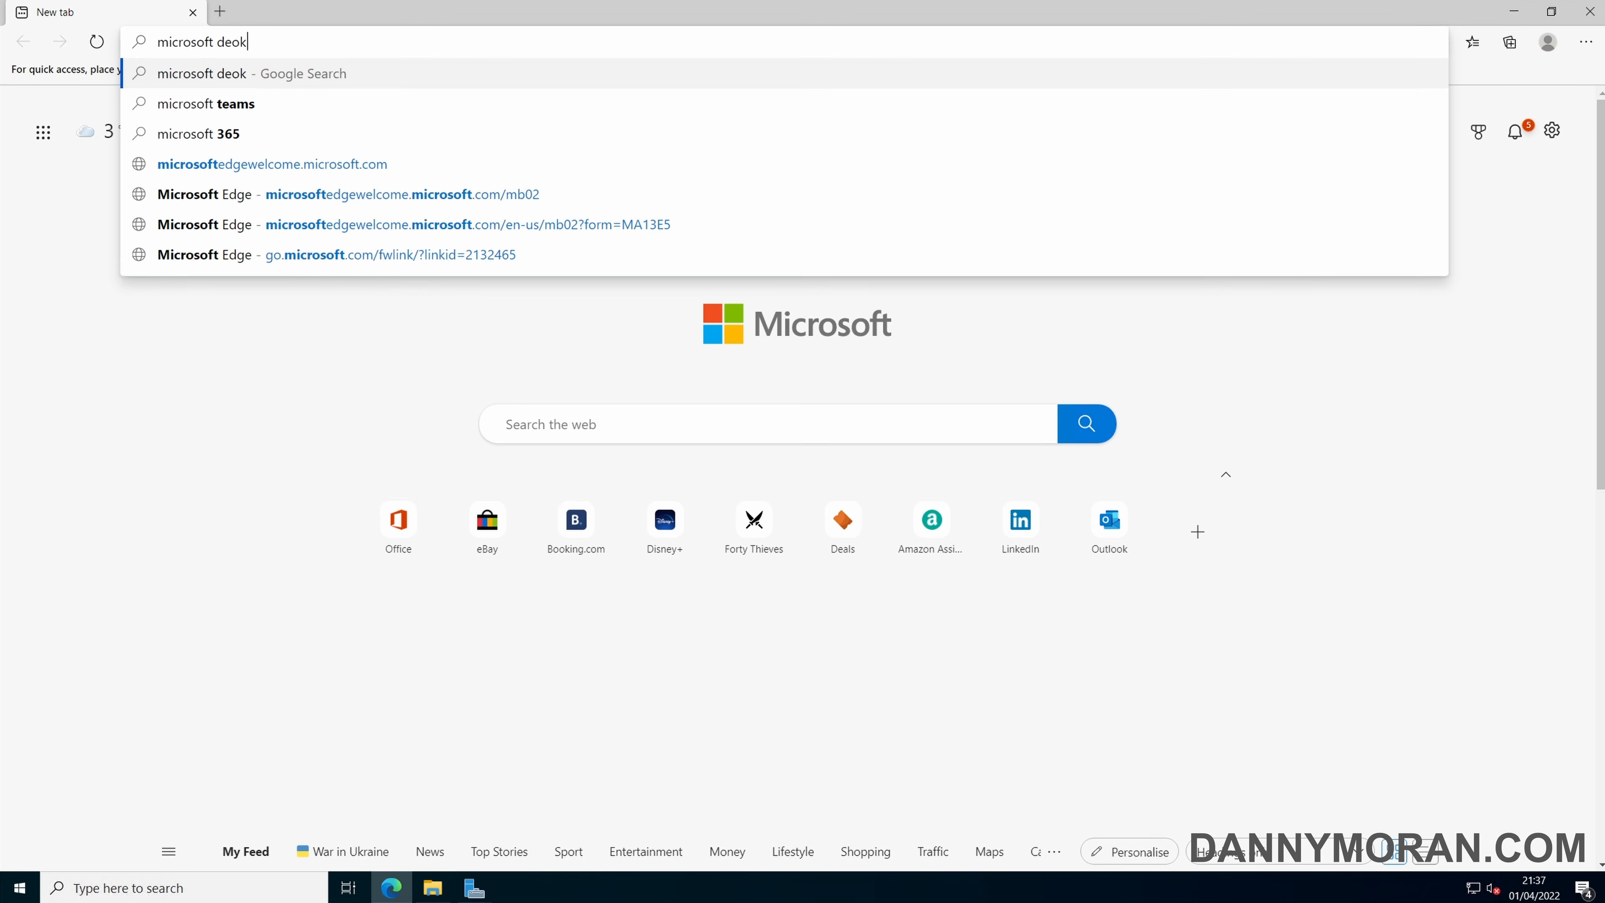
pyautogui.write('ent')
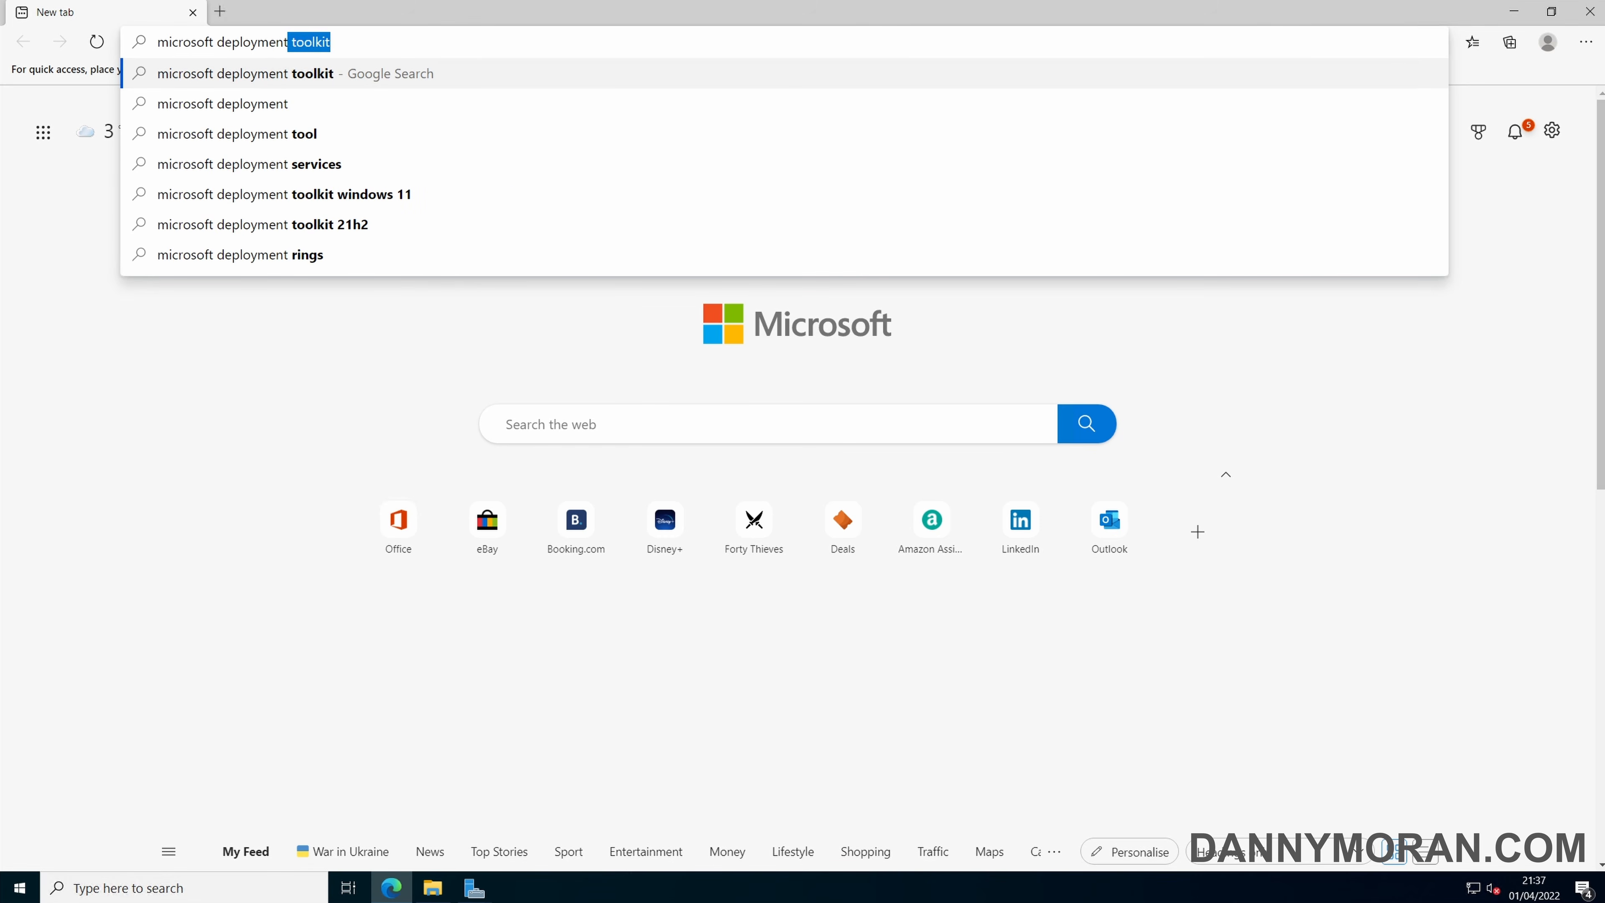
pyautogui.press('Return')
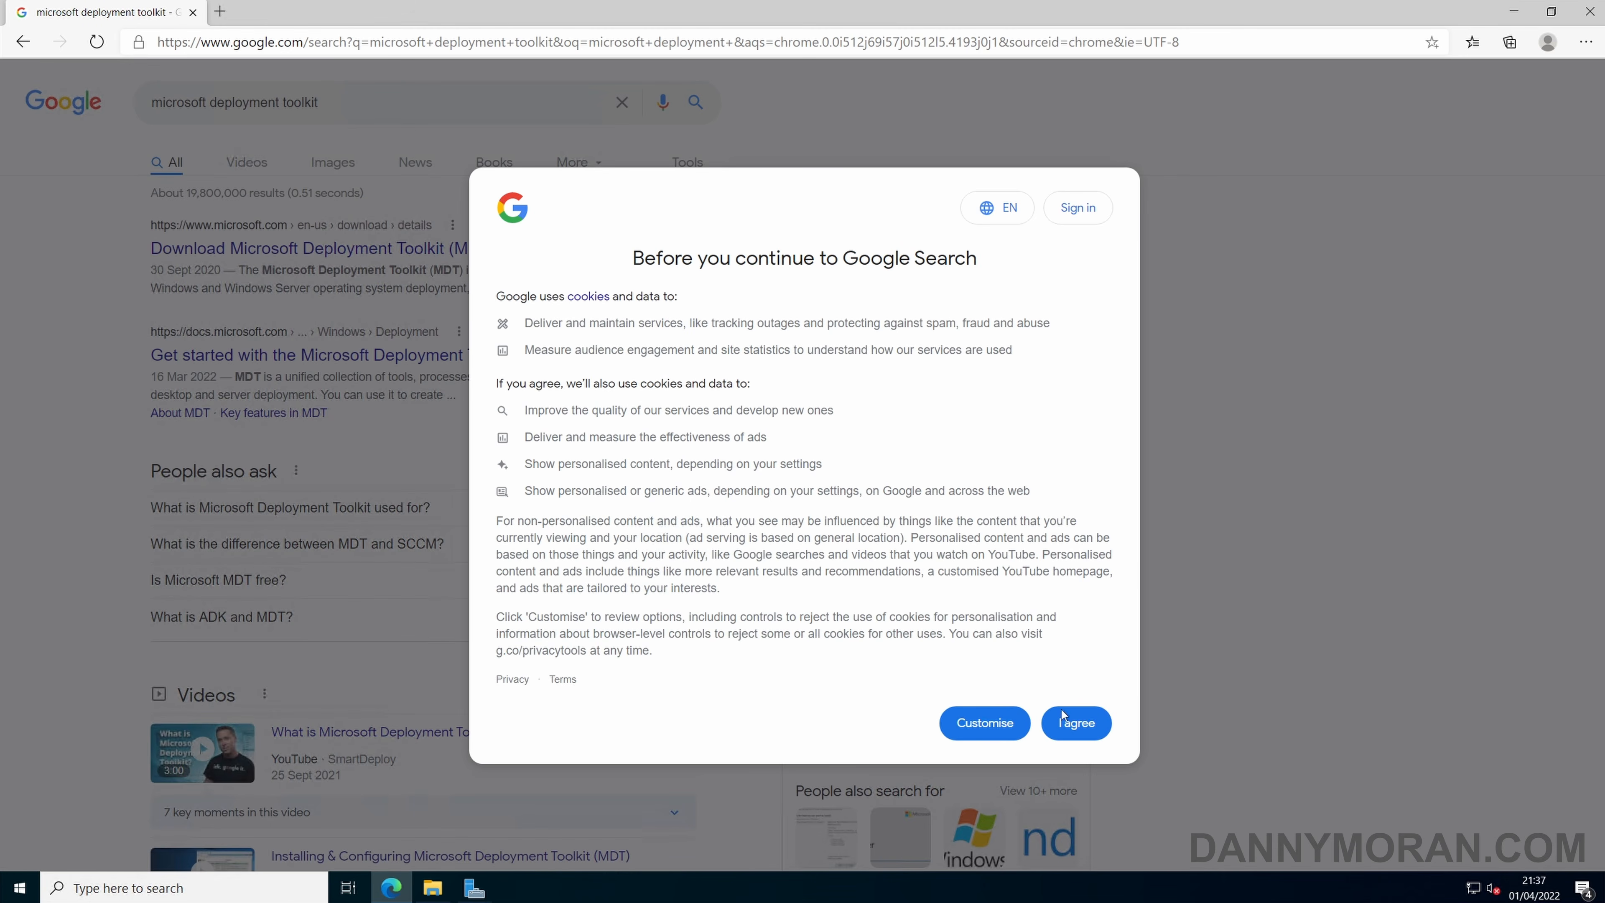
pyautogui.click(1068, 716)
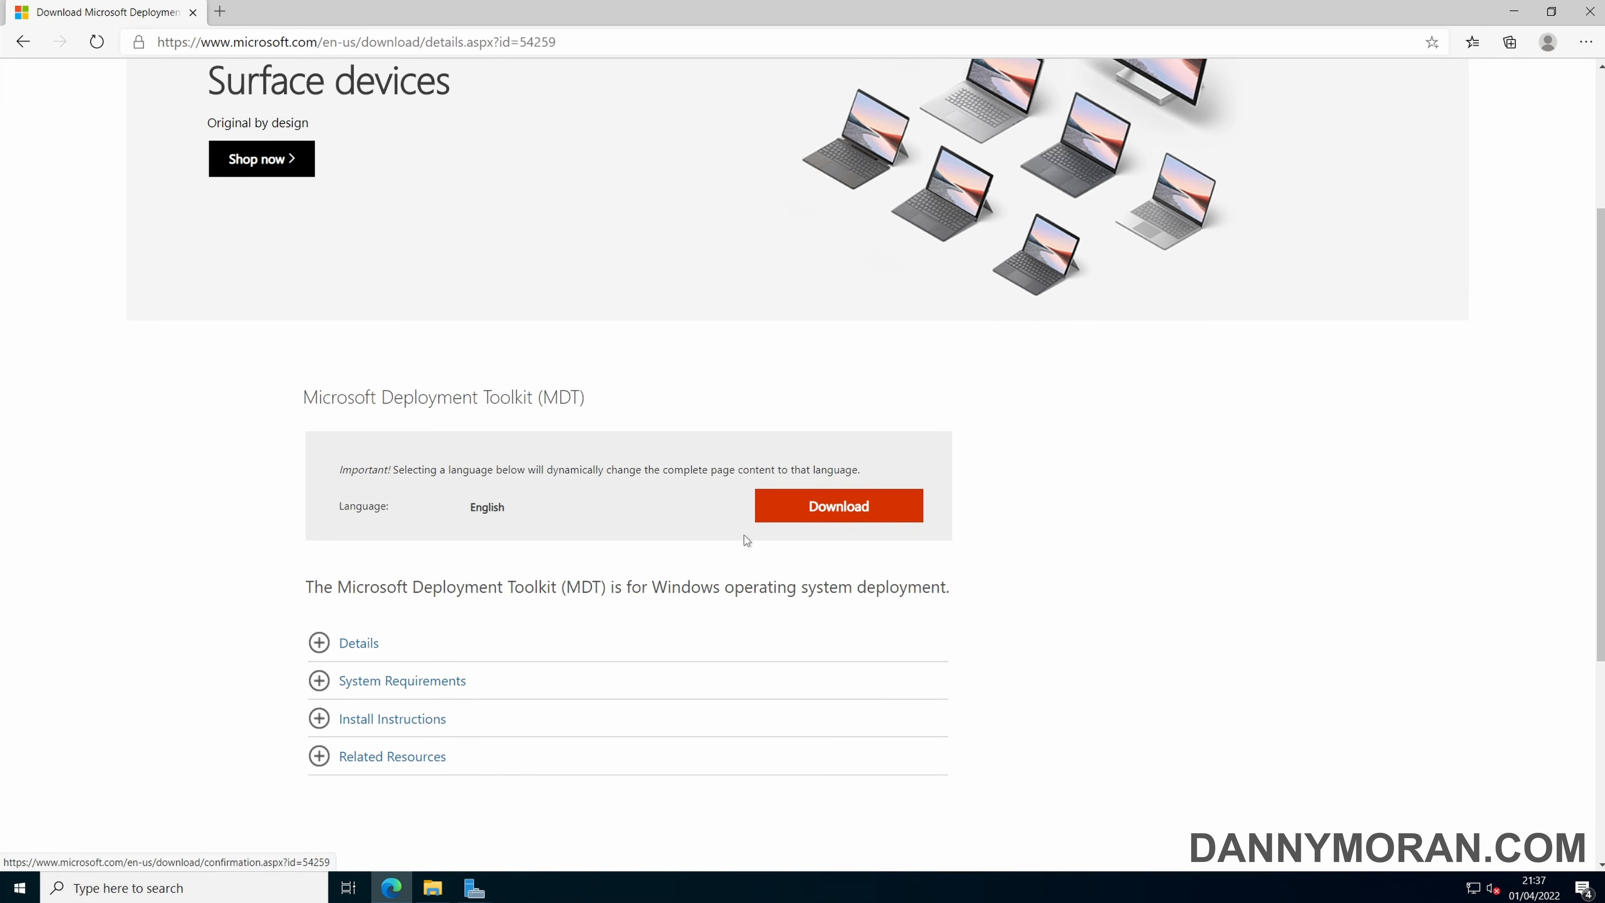
# Expand the Microsoft Deployment Toolkit download details and download MicrosoftDeploymentToolkit_x64.msi.
pyautogui.click(401, 643)
pyautogui.scroll(-2, 399, 633)
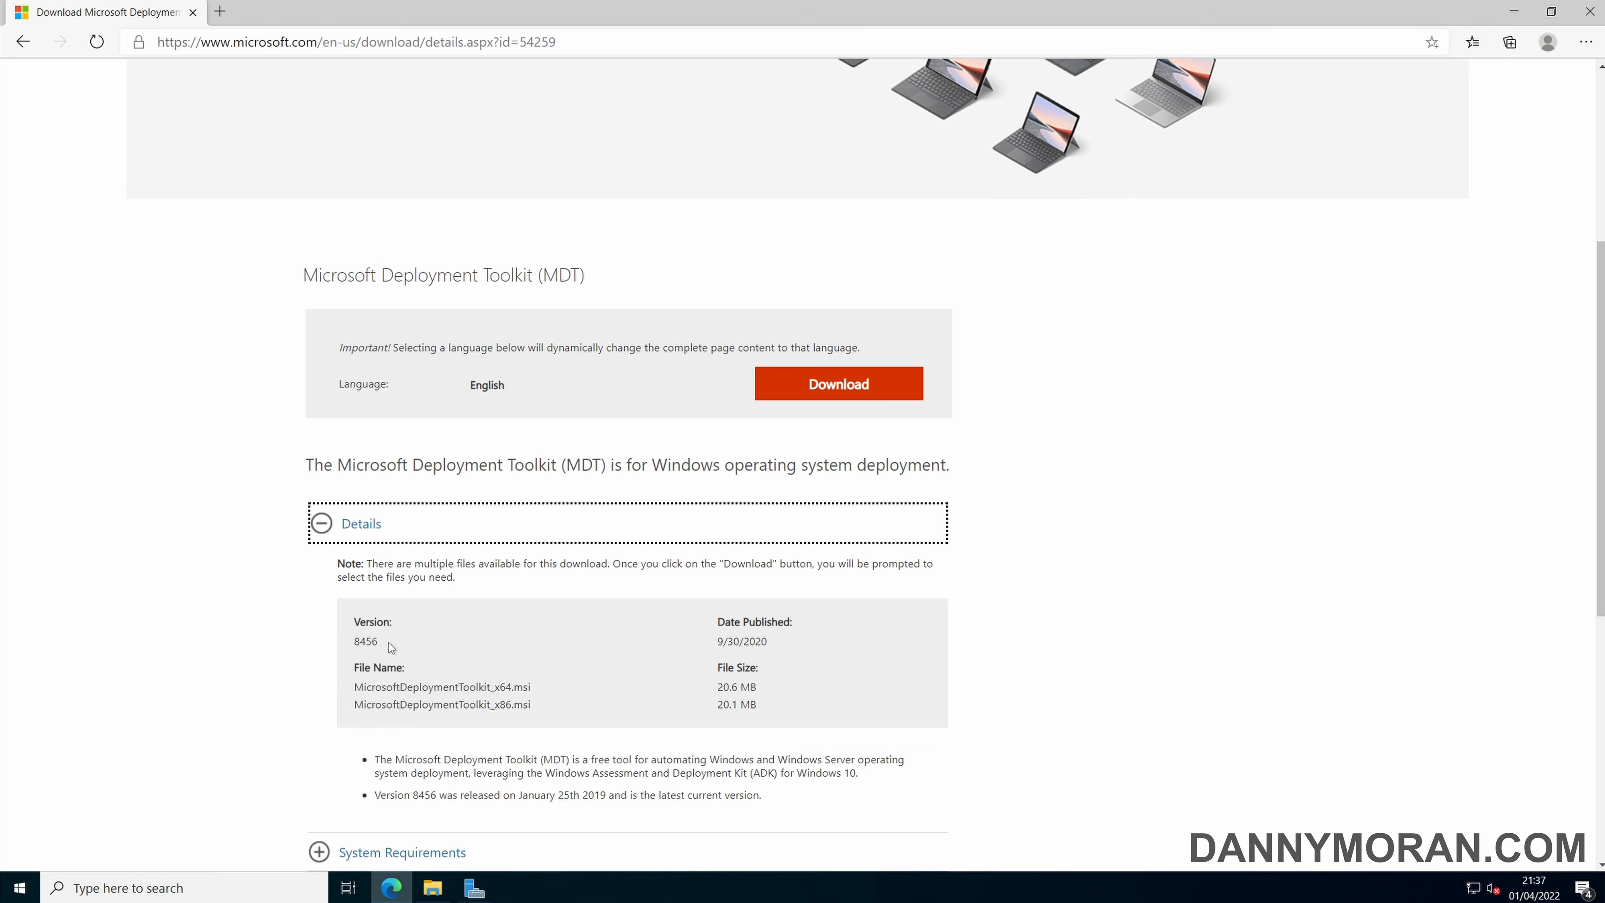
pyautogui.click(830, 389)
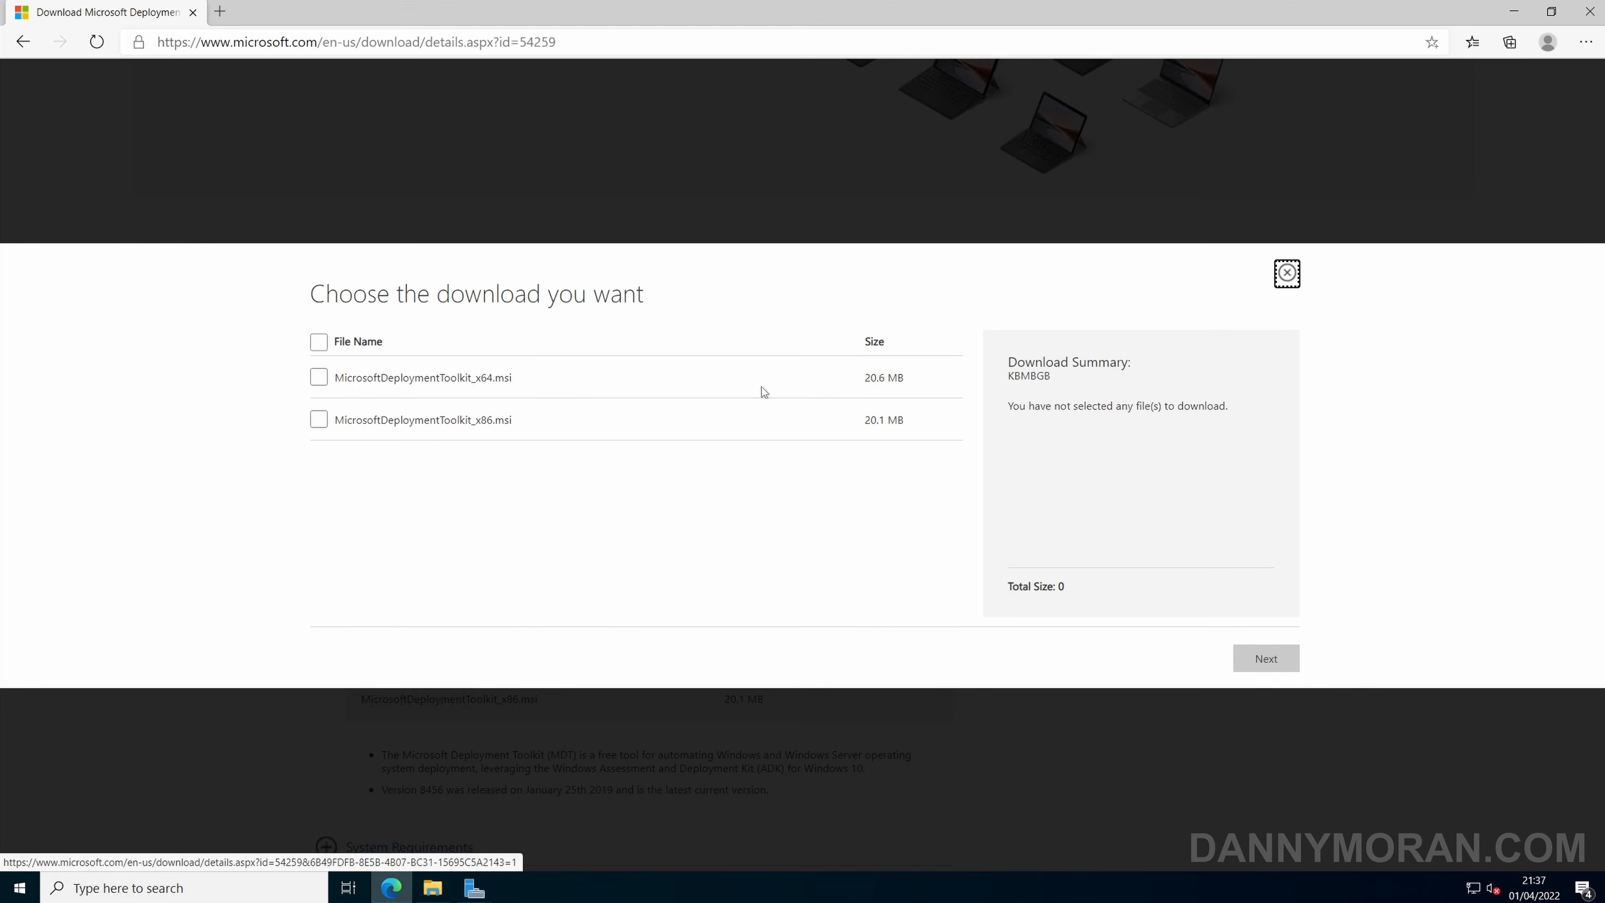
pyautogui.click(319, 377)
pyautogui.moveTo(512, 378); pyautogui.dragTo(352, 377)
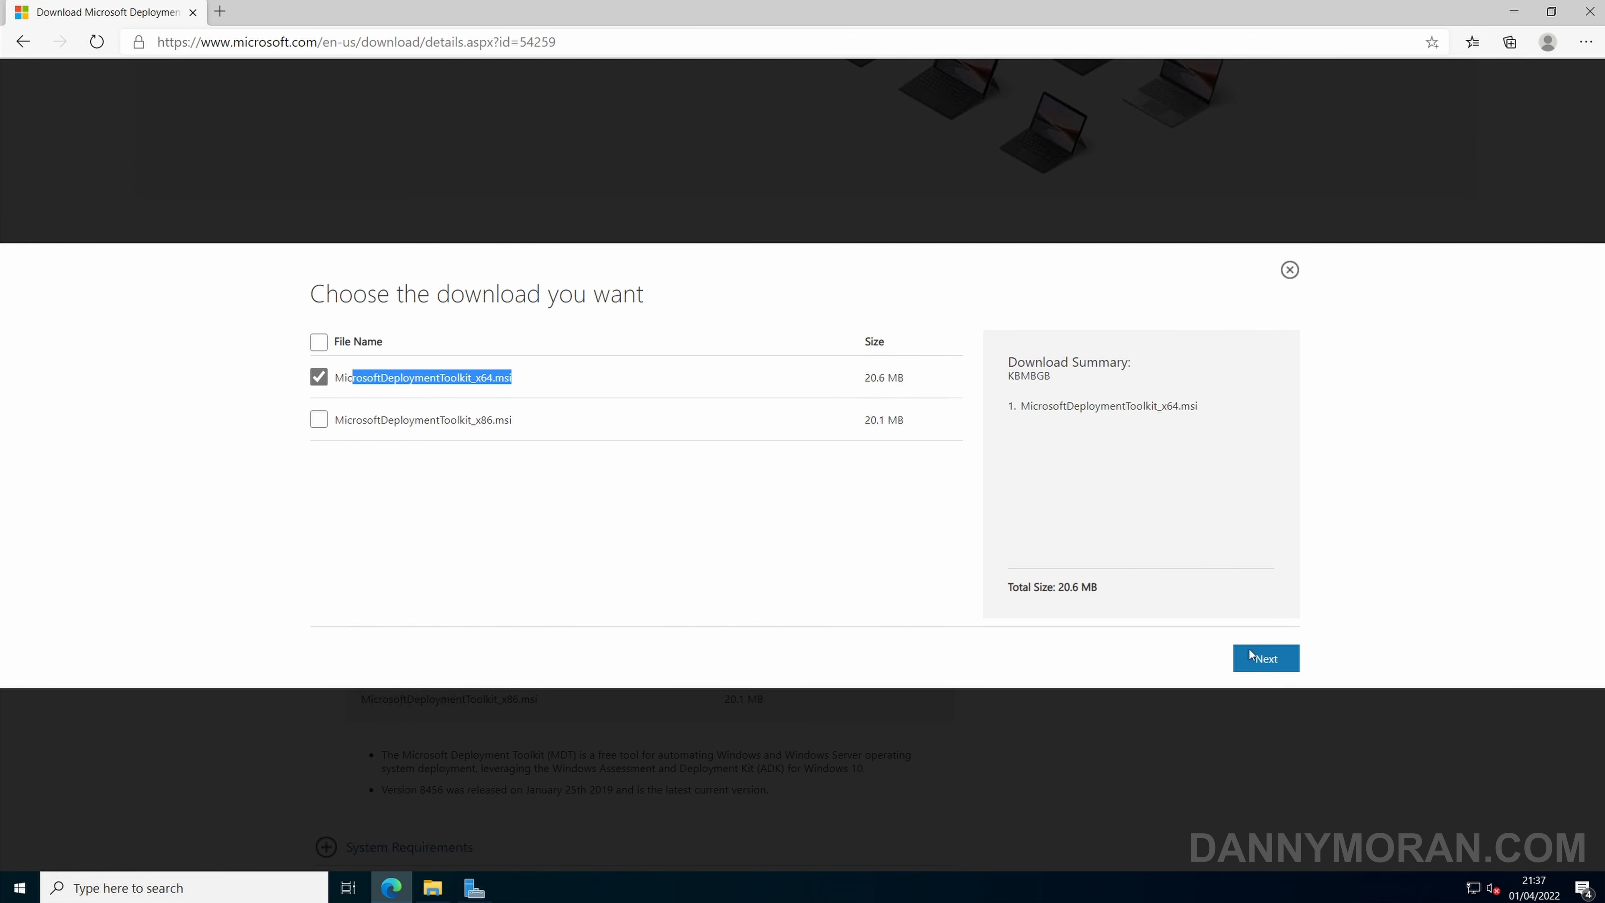
pyautogui.click(1264, 659)
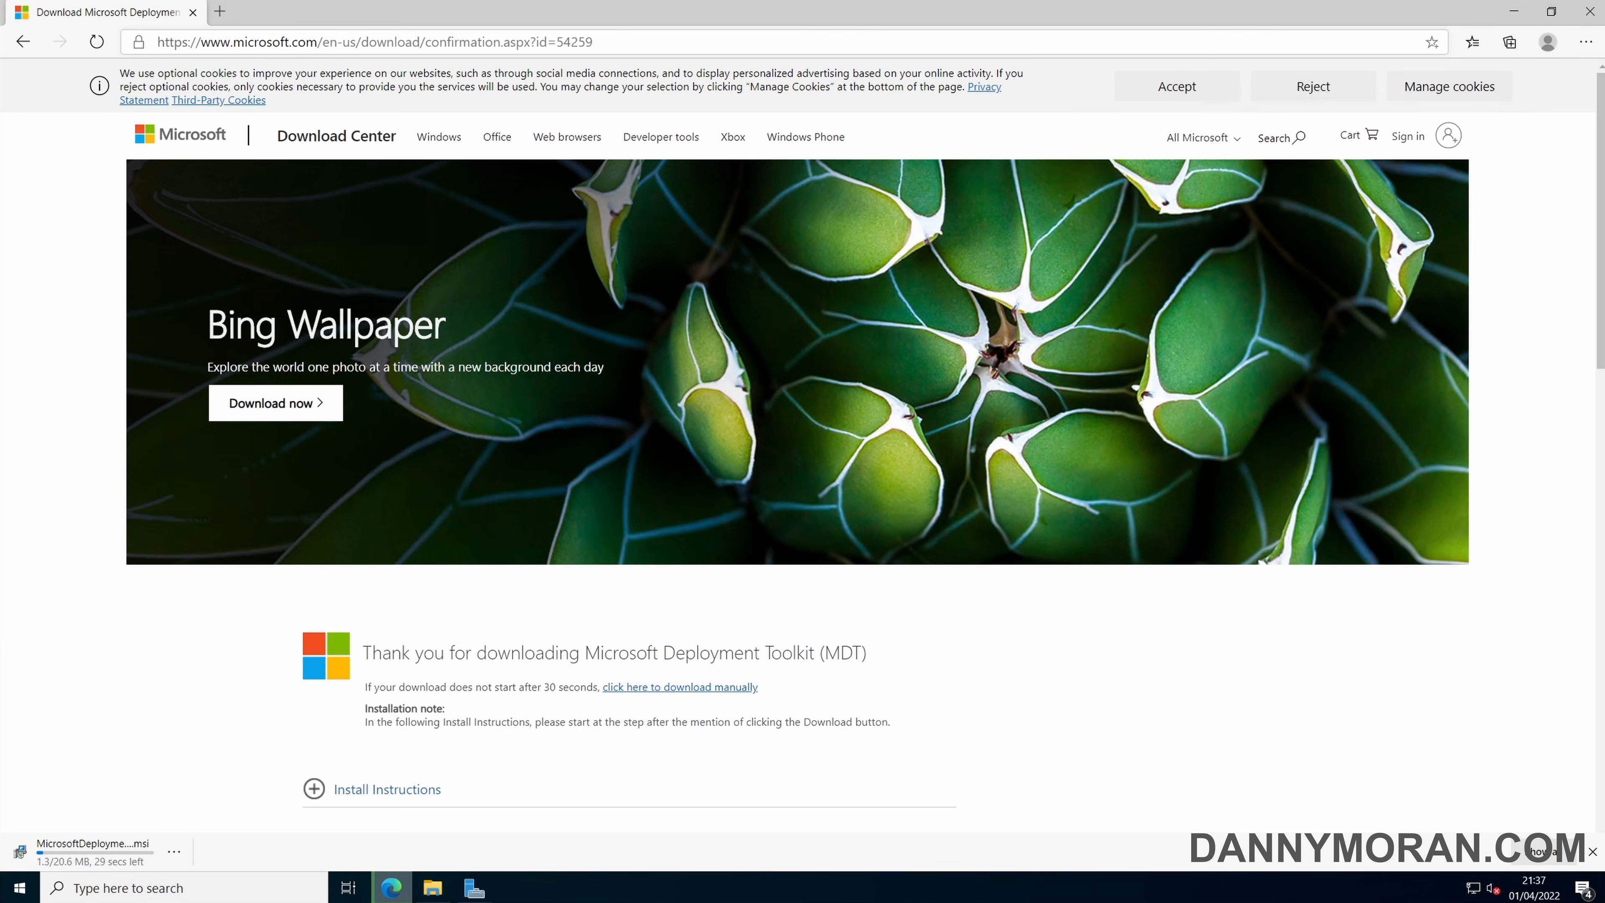
# Search the web for "windows 11 adk" and open the Microsoft Docs page on downloading and installing the Windows ADK.
pyautogui.click(308, 54)
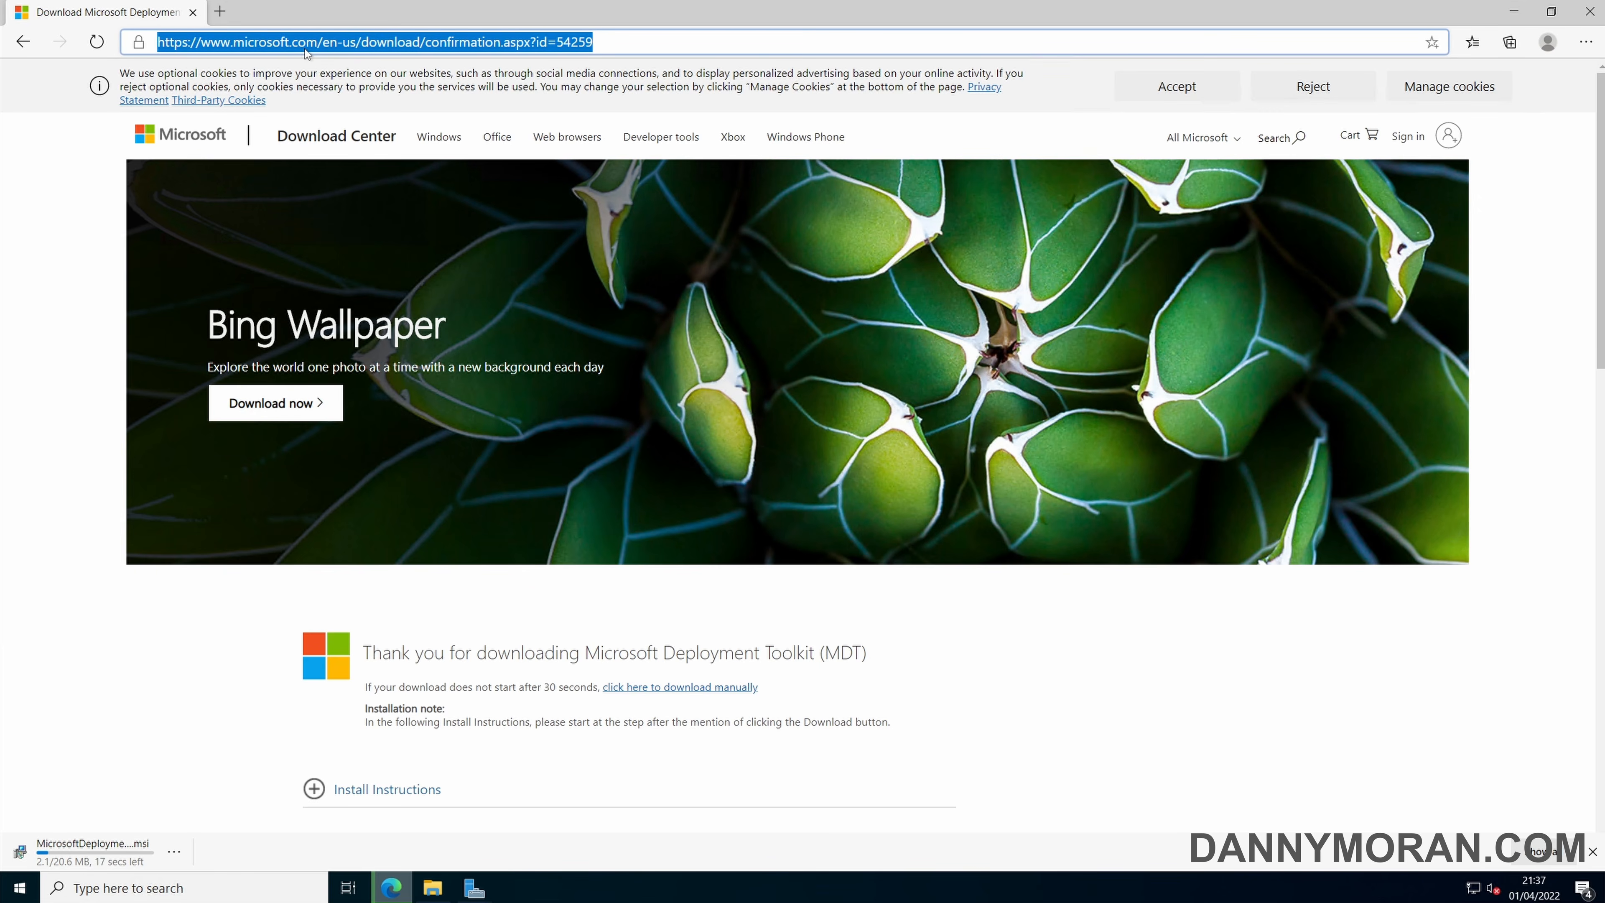
pyautogui.write('windows 11 adk')
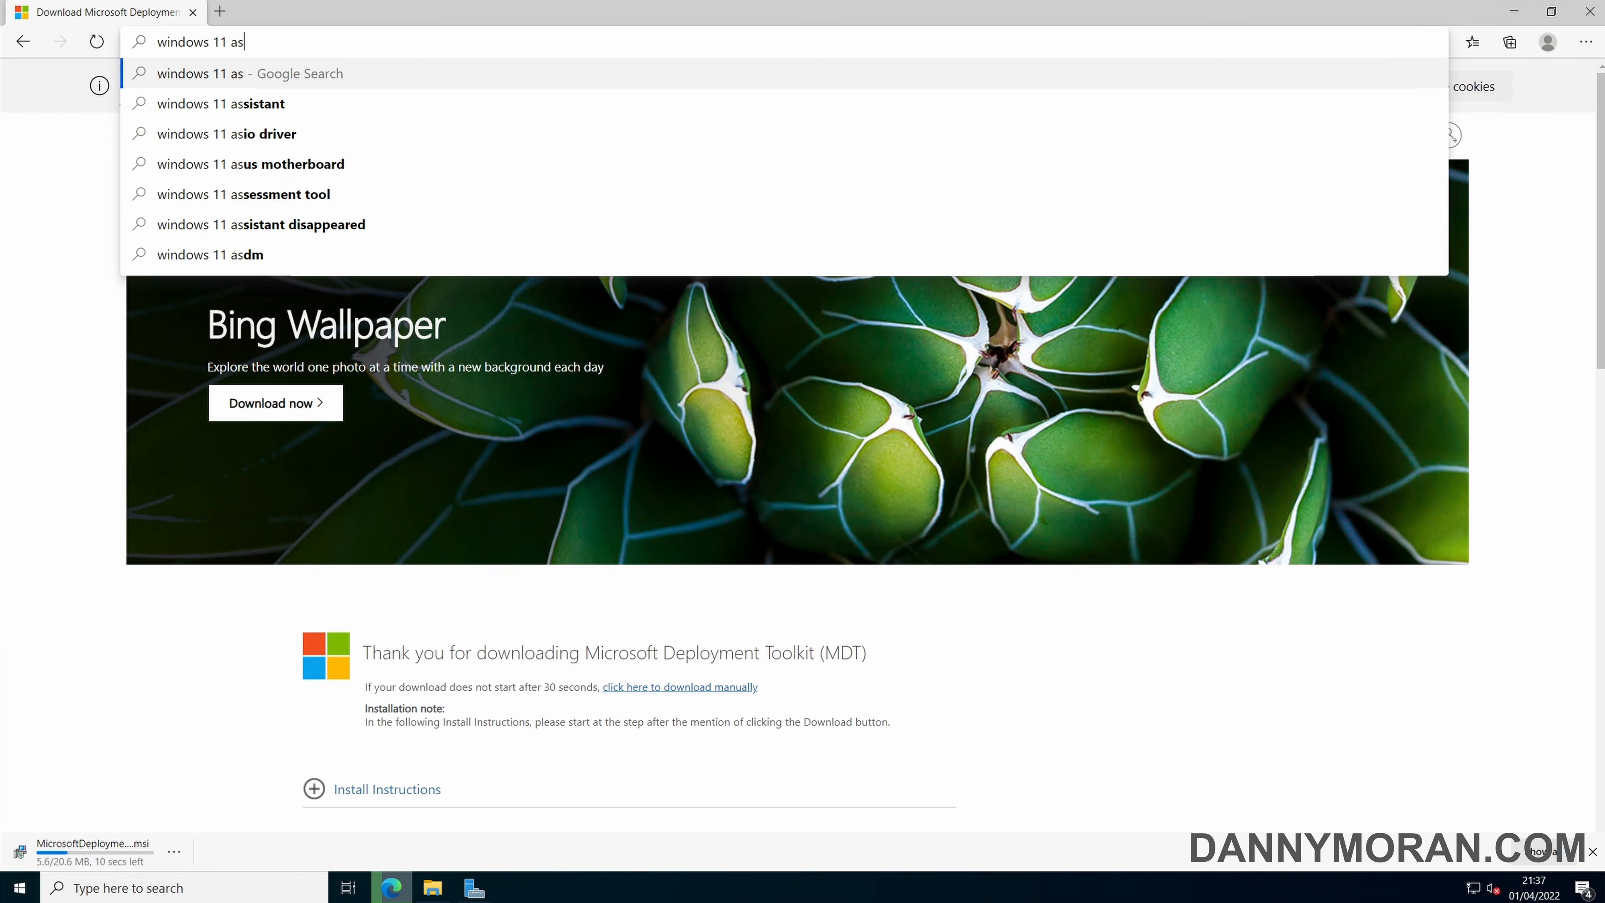
pyautogui.press('Return')
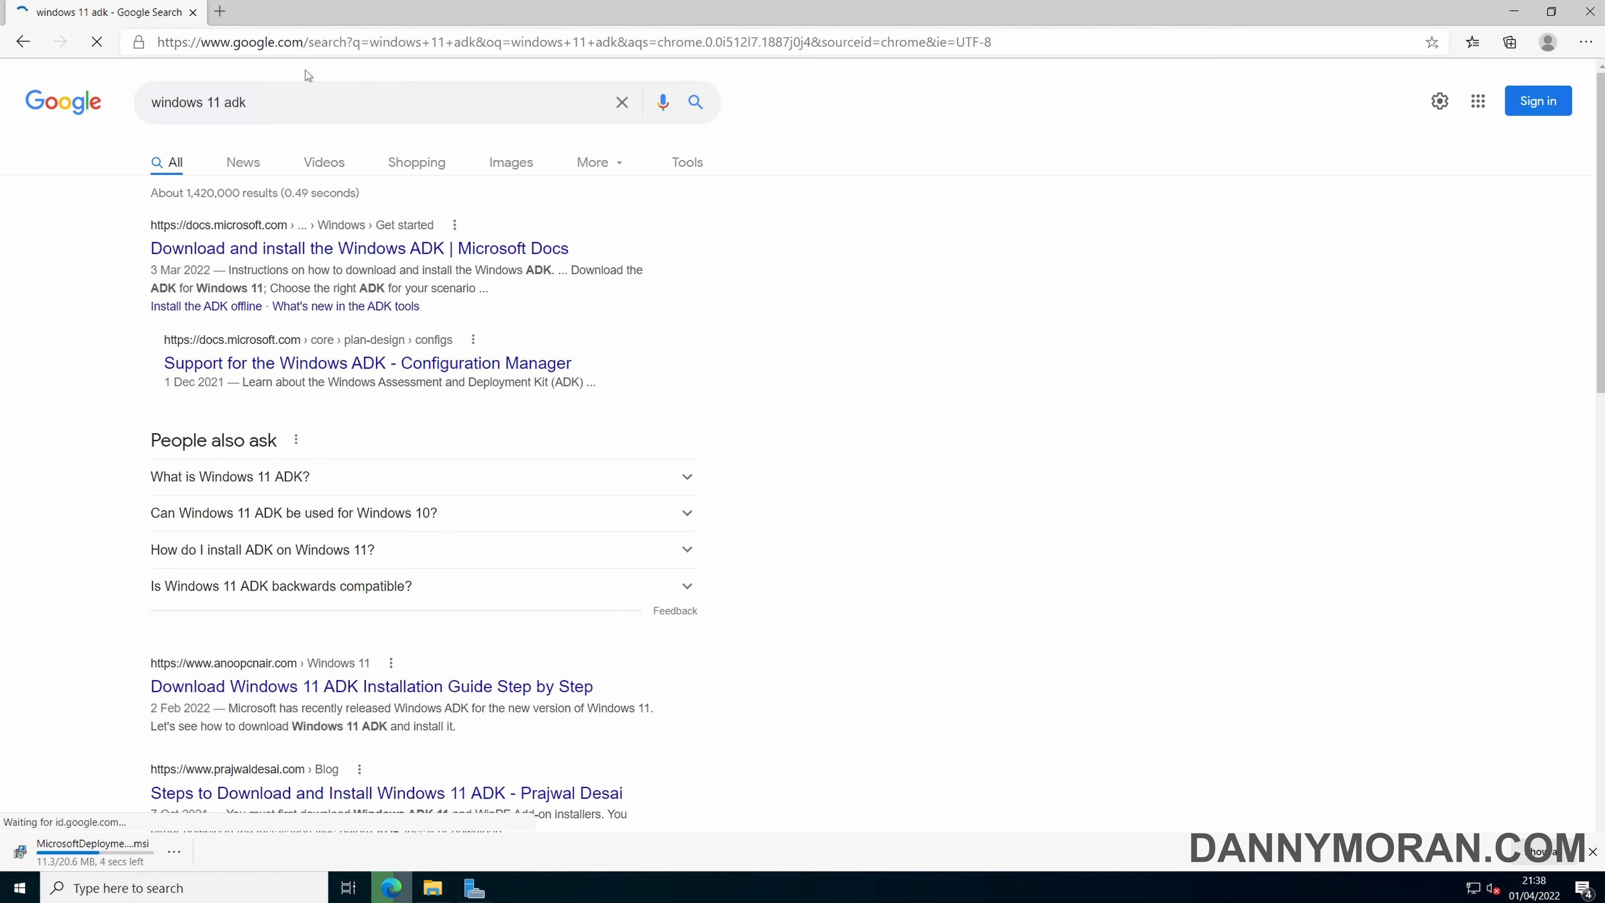
pyautogui.click(285, 258)
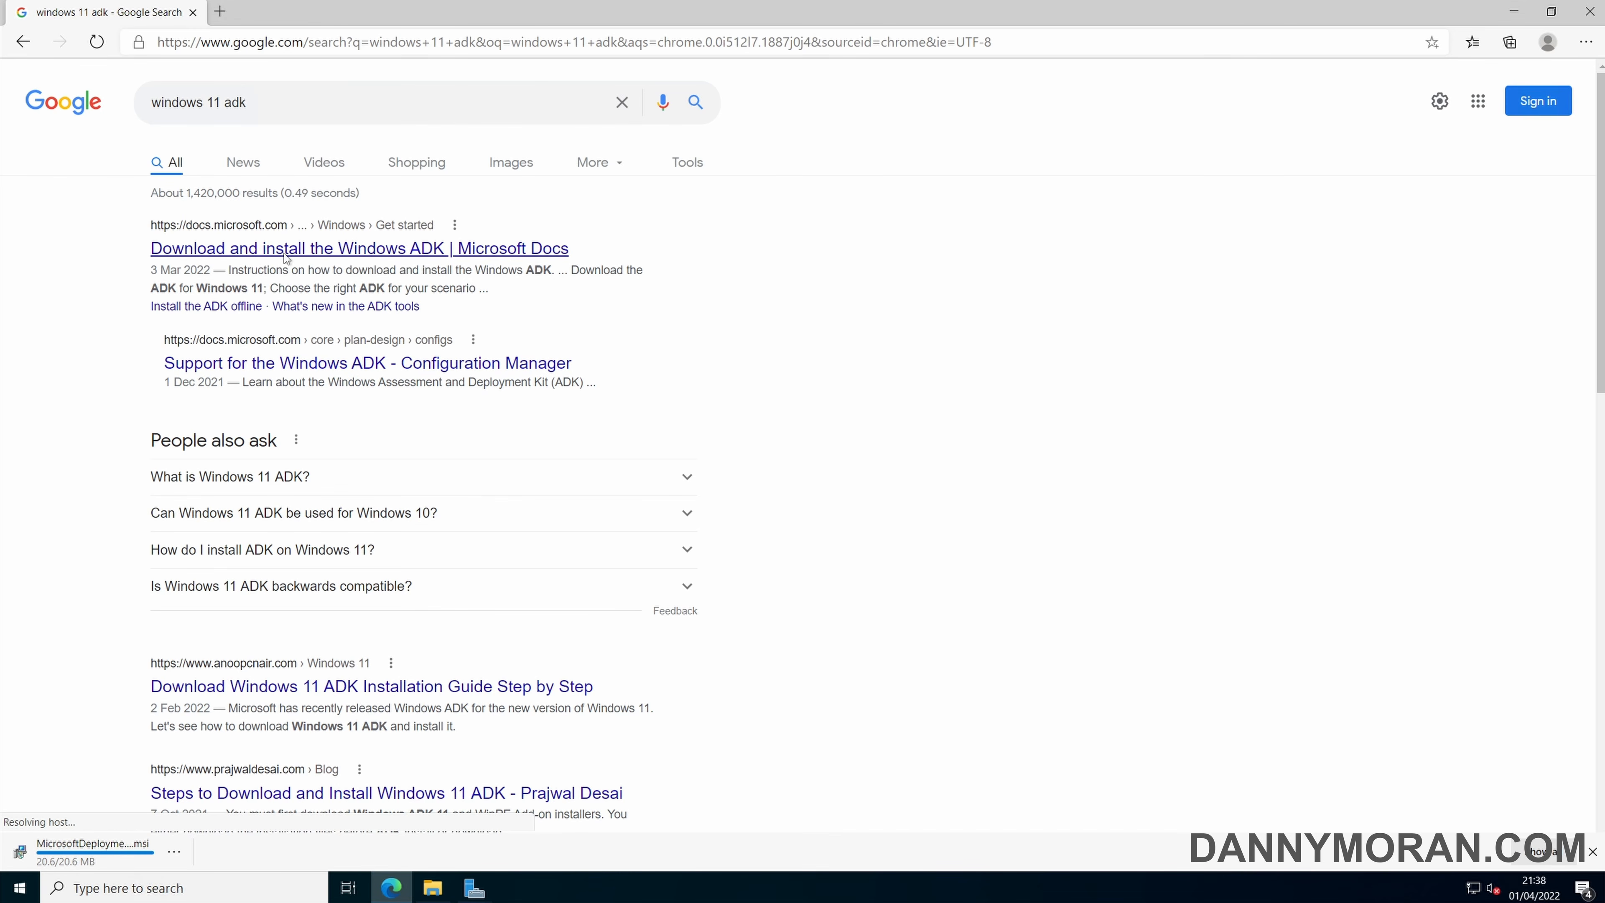
# Download the Windows ADK and the Windows PE add-on for Windows 11.
pyautogui.scroll(-5, 471, 338)
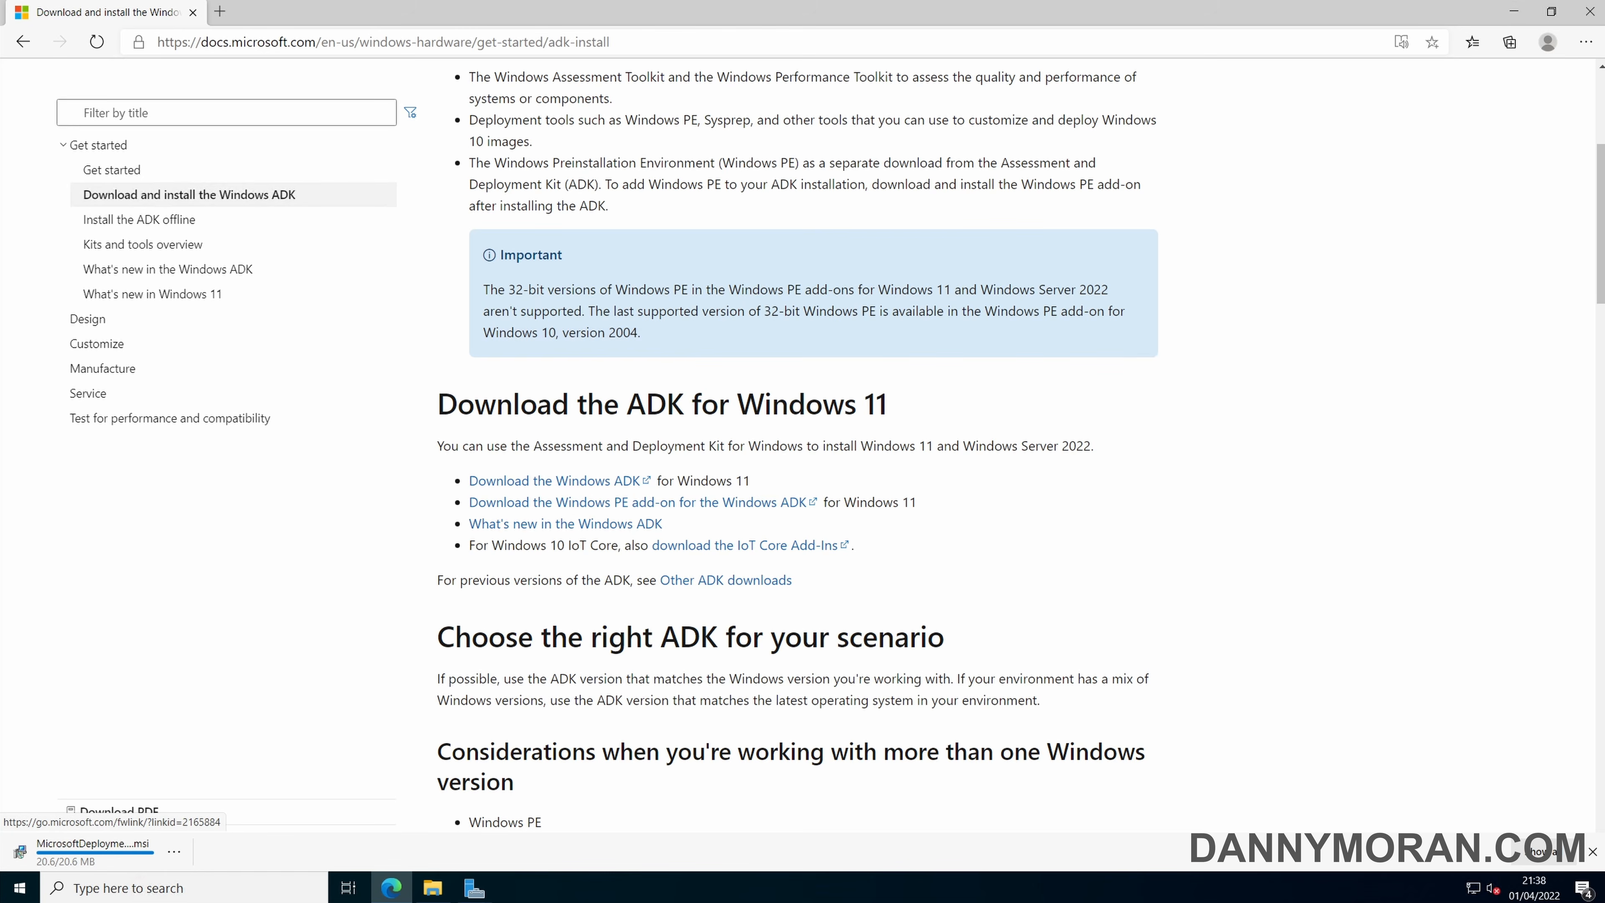
pyautogui.moveTo(689, 481); pyautogui.dragTo(734, 480)
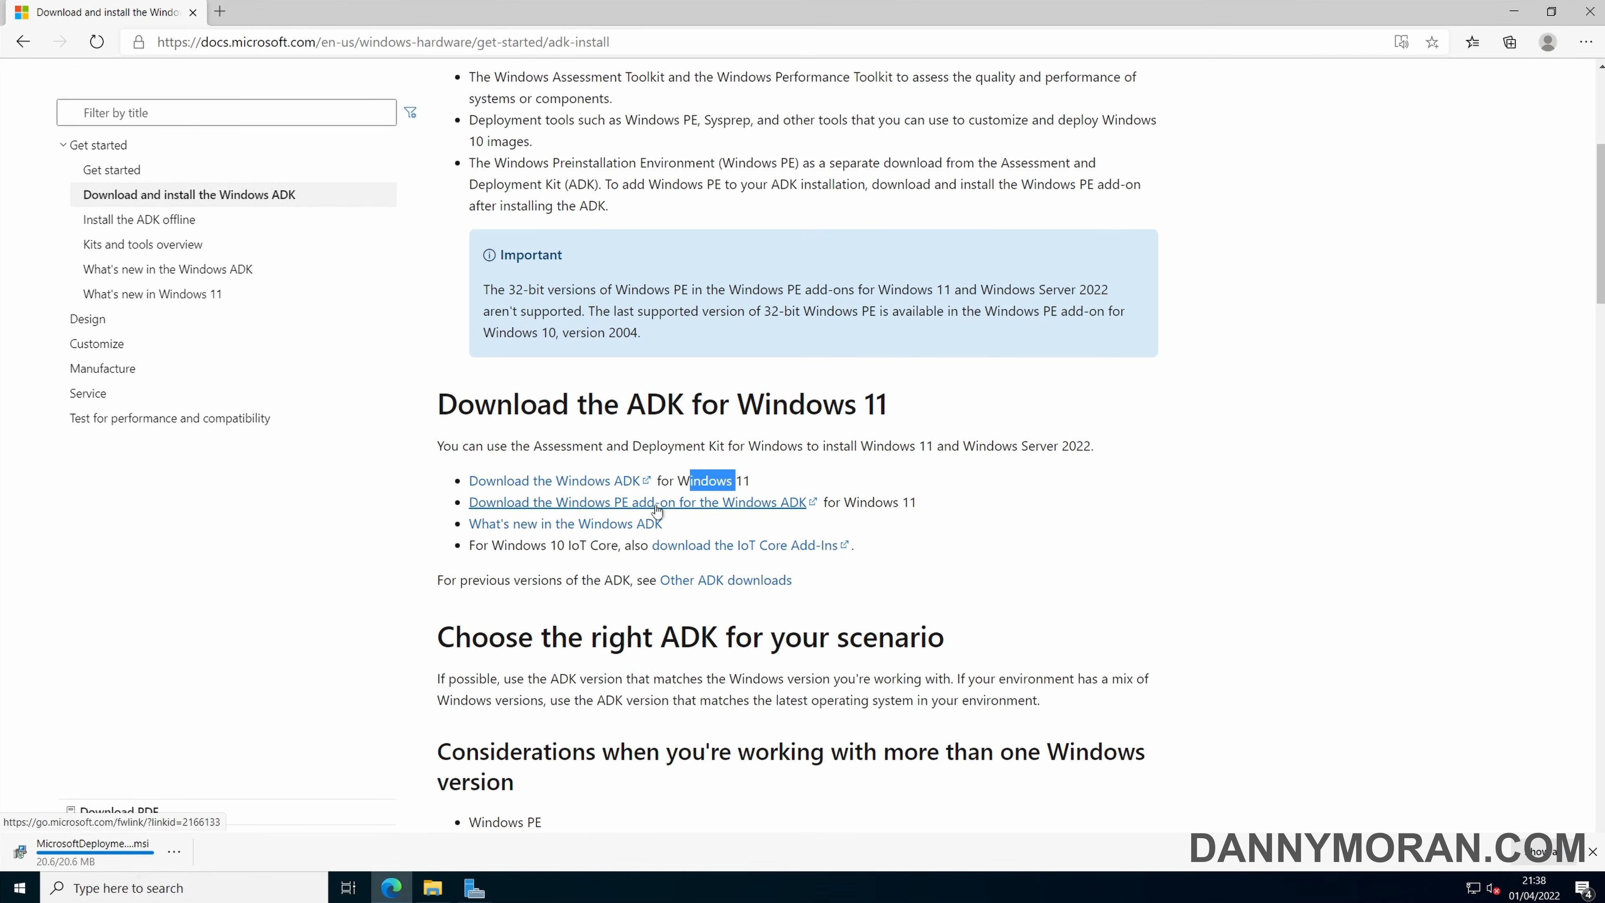
pyautogui.click(606, 492)
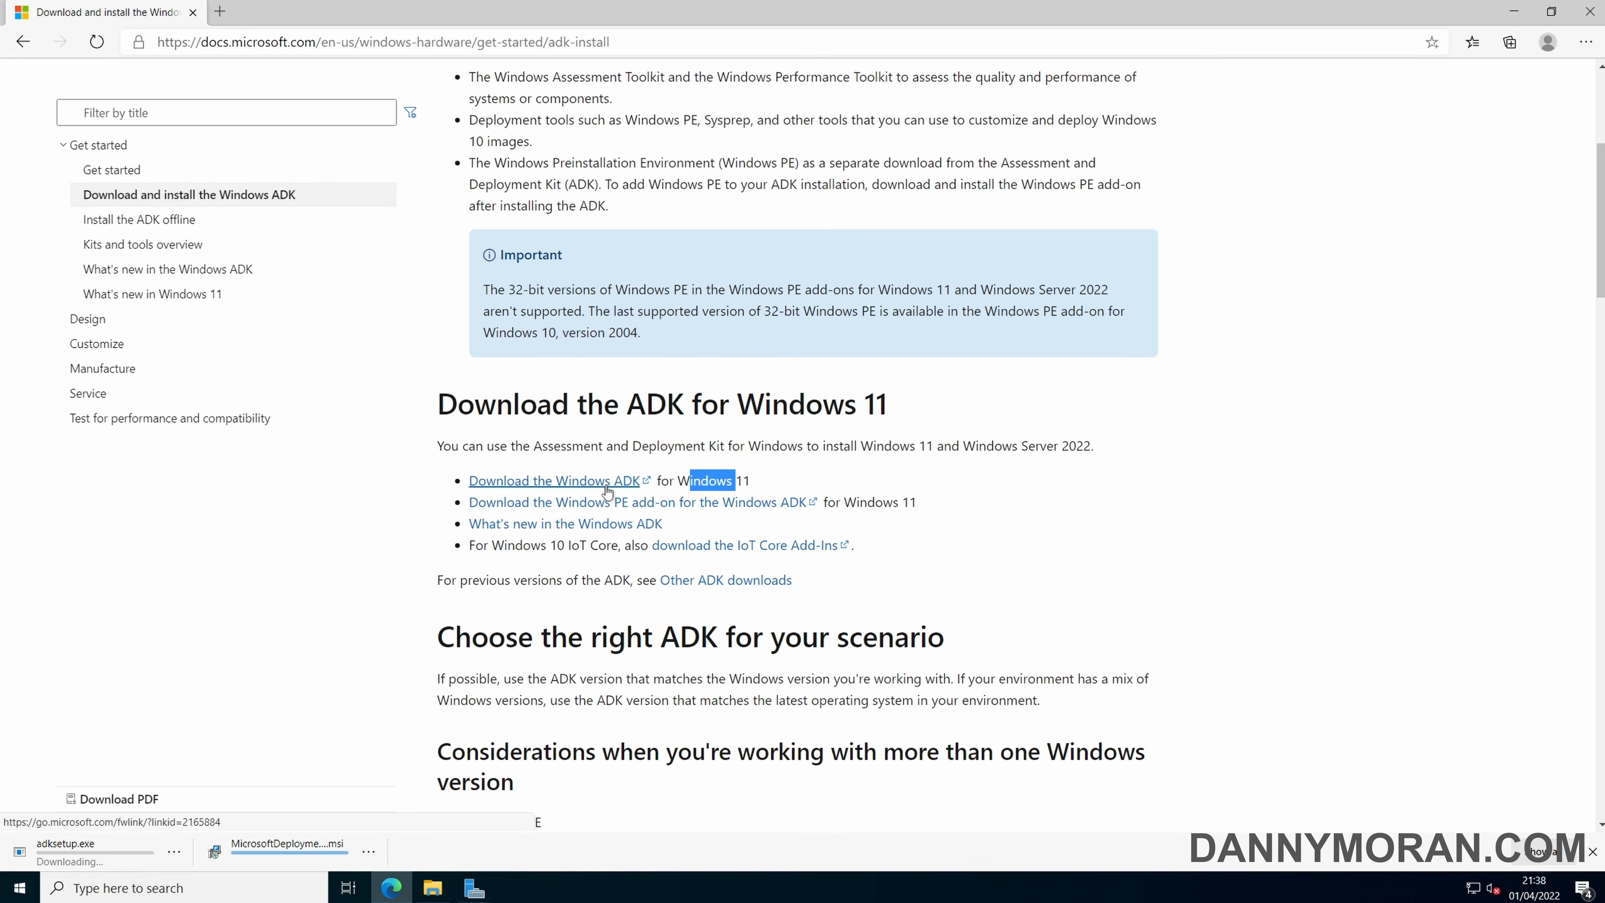
pyautogui.click(590, 502)
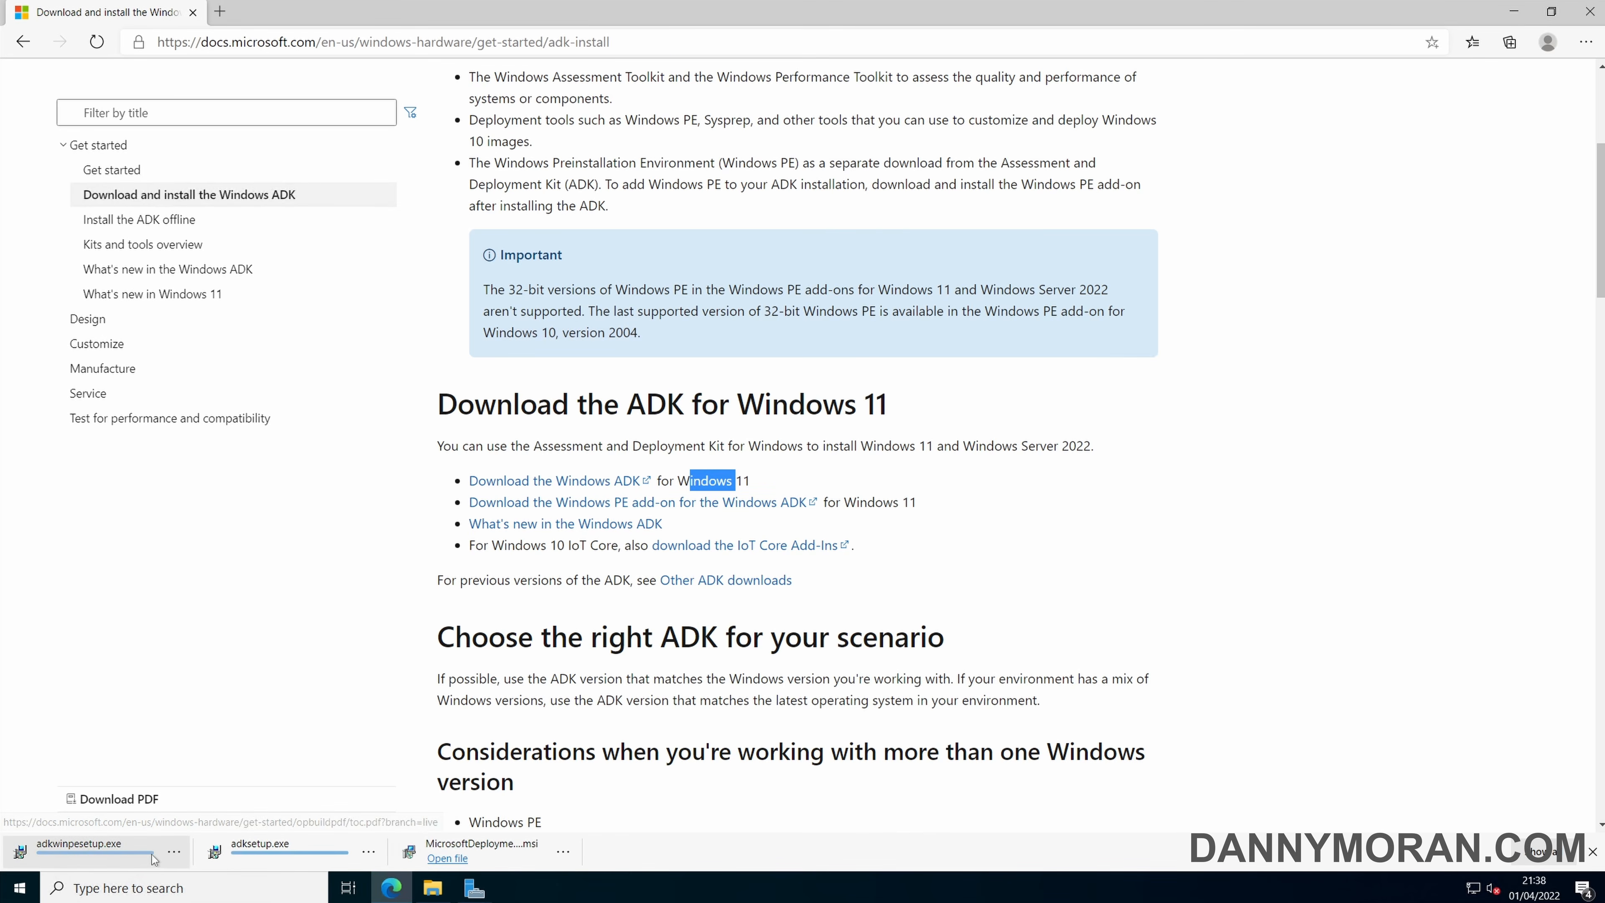
# Show the downloaded Microsoft Deployment Toolkit installer in its folder and minimize the browser.
pyautogui.click(562, 851)
pyautogui.click(618, 705)
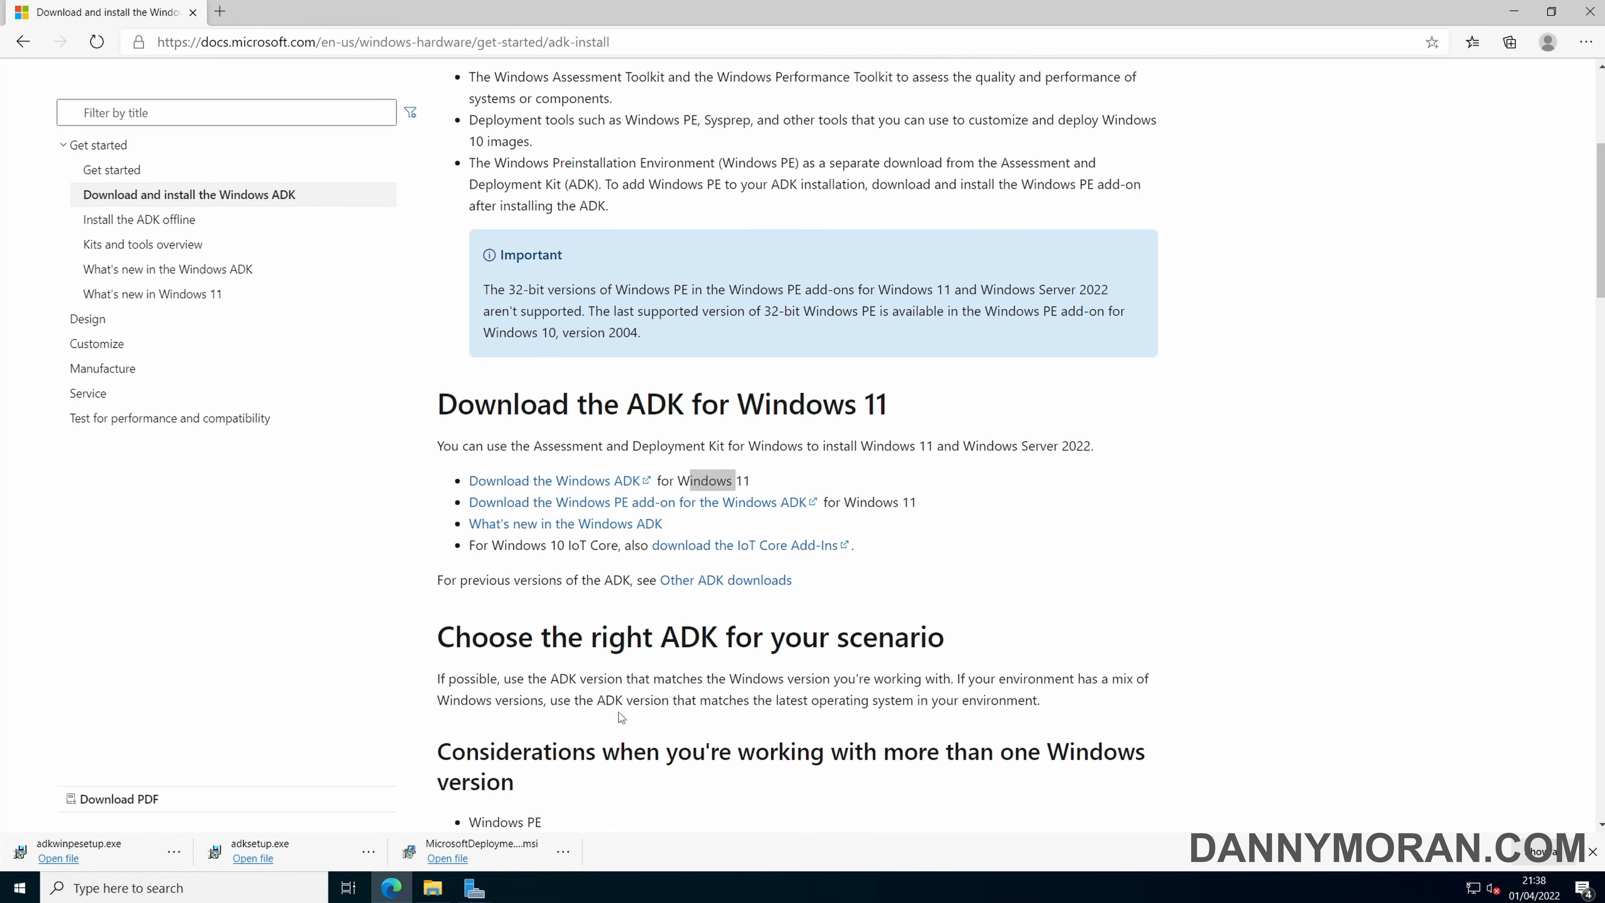
pyautogui.click(1513, 12)
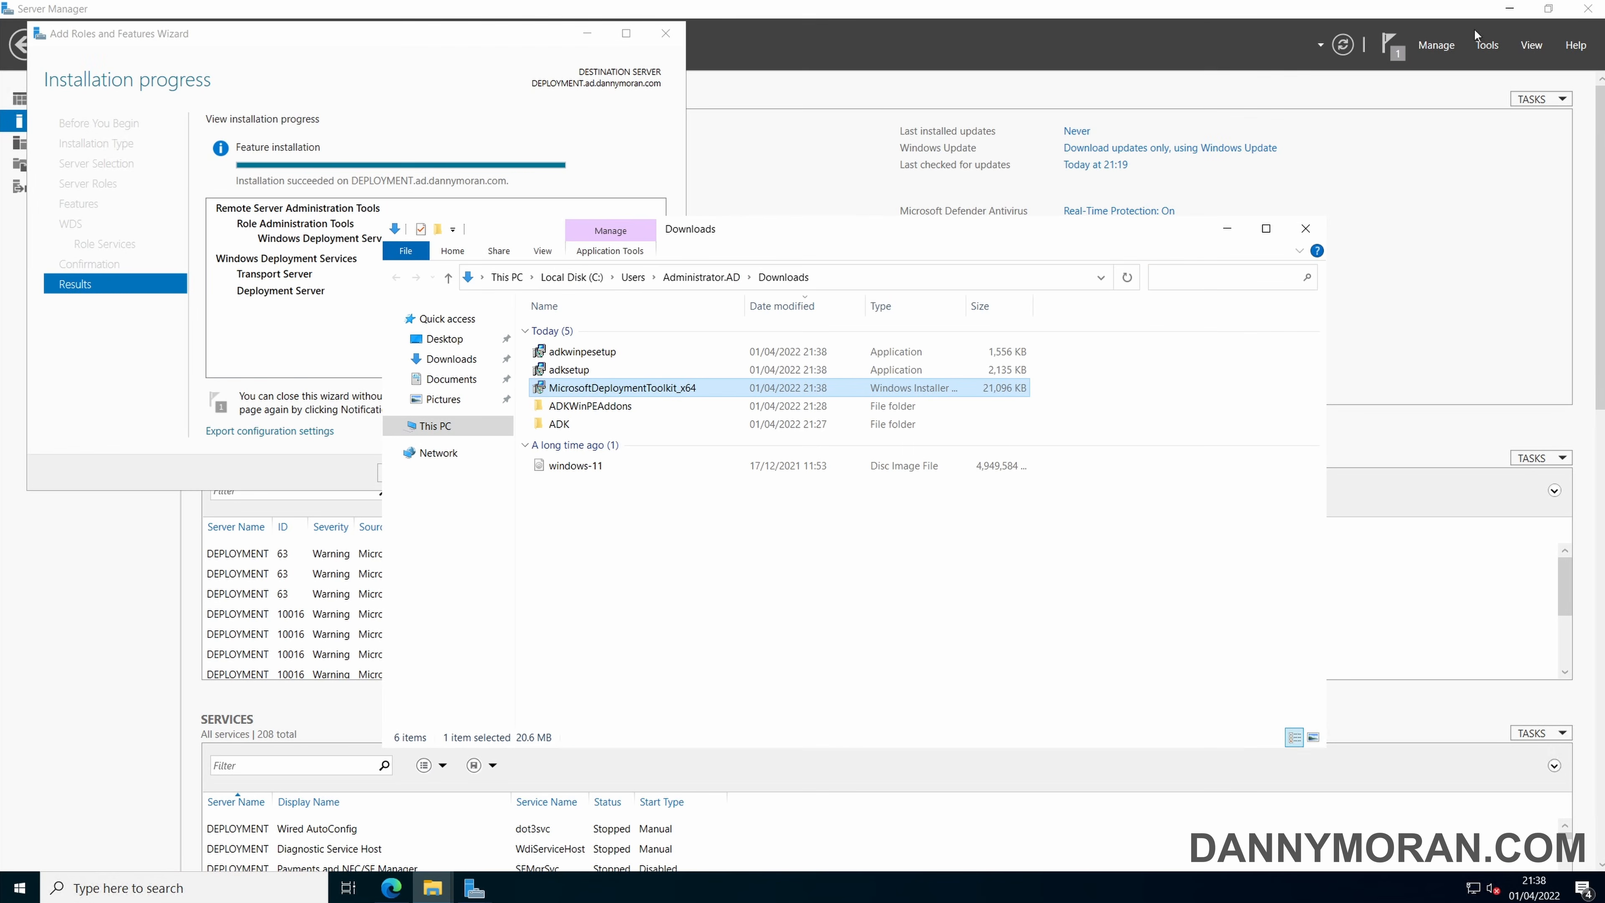
# Minimize the Downloads folder, close the role installation wizard and minimize Server Manager.
pyautogui.click(1224, 229)
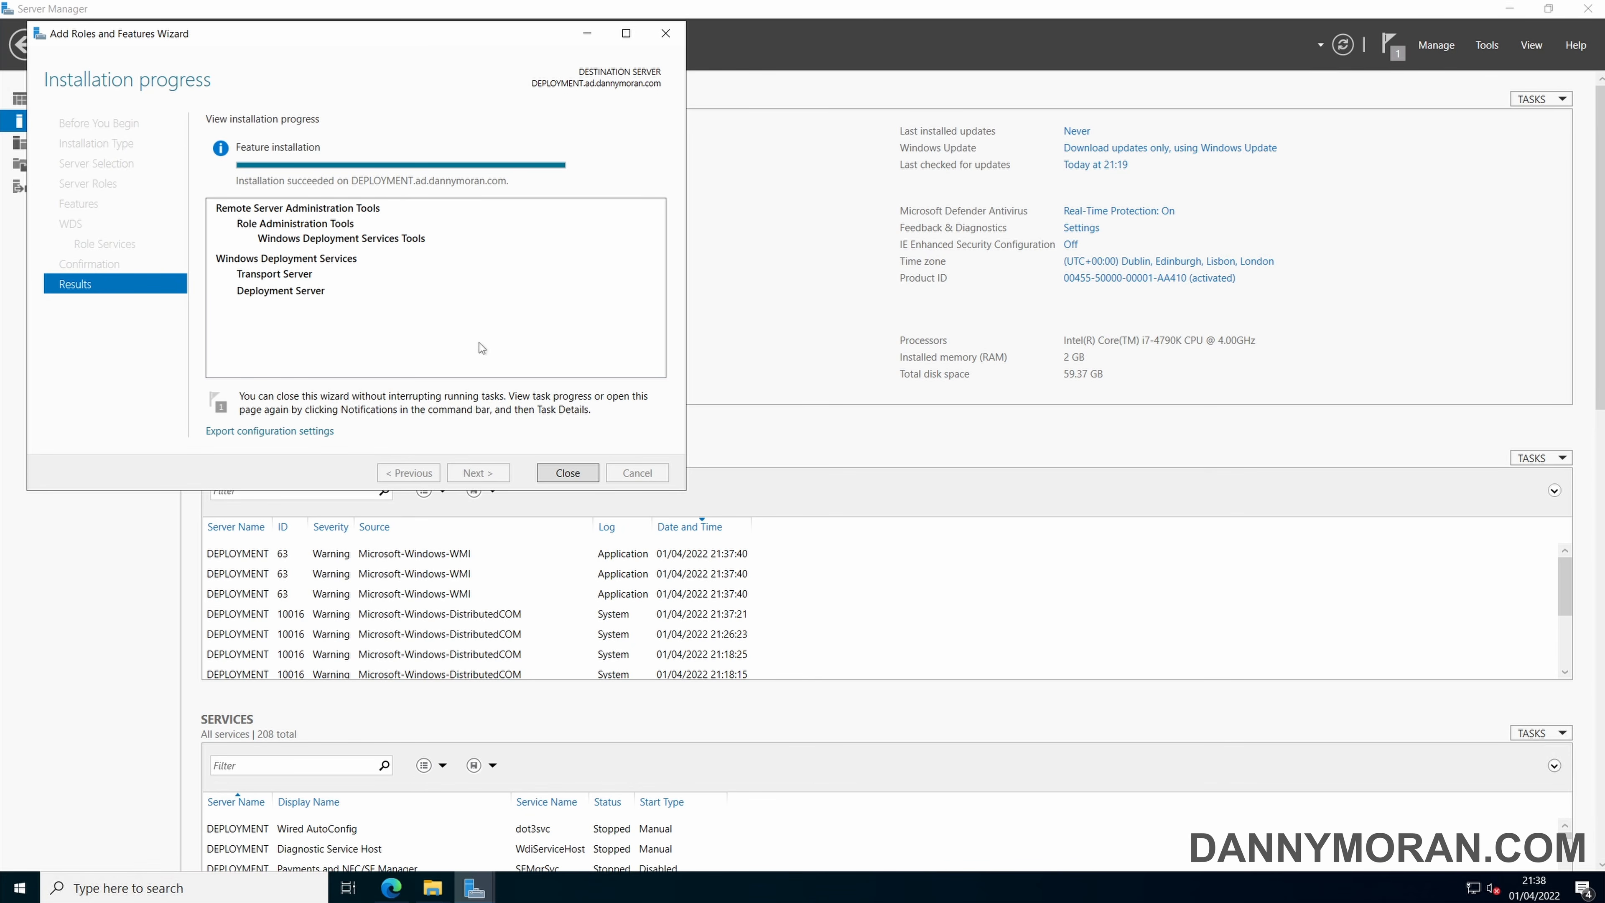
pyautogui.click(565, 474)
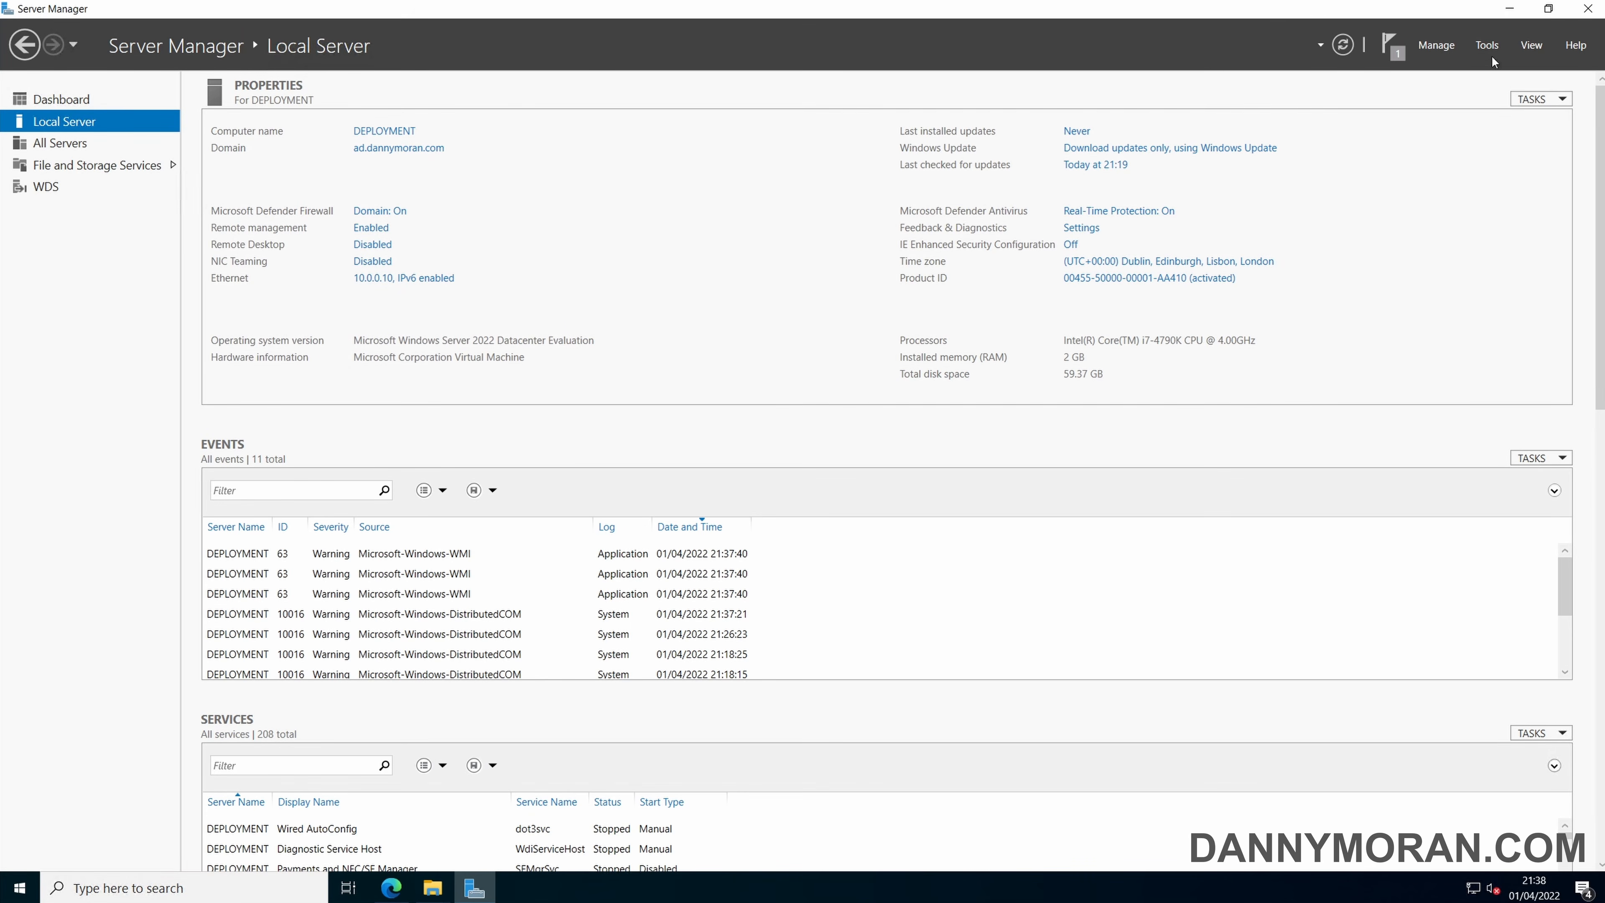
pyautogui.click(1509, 9)
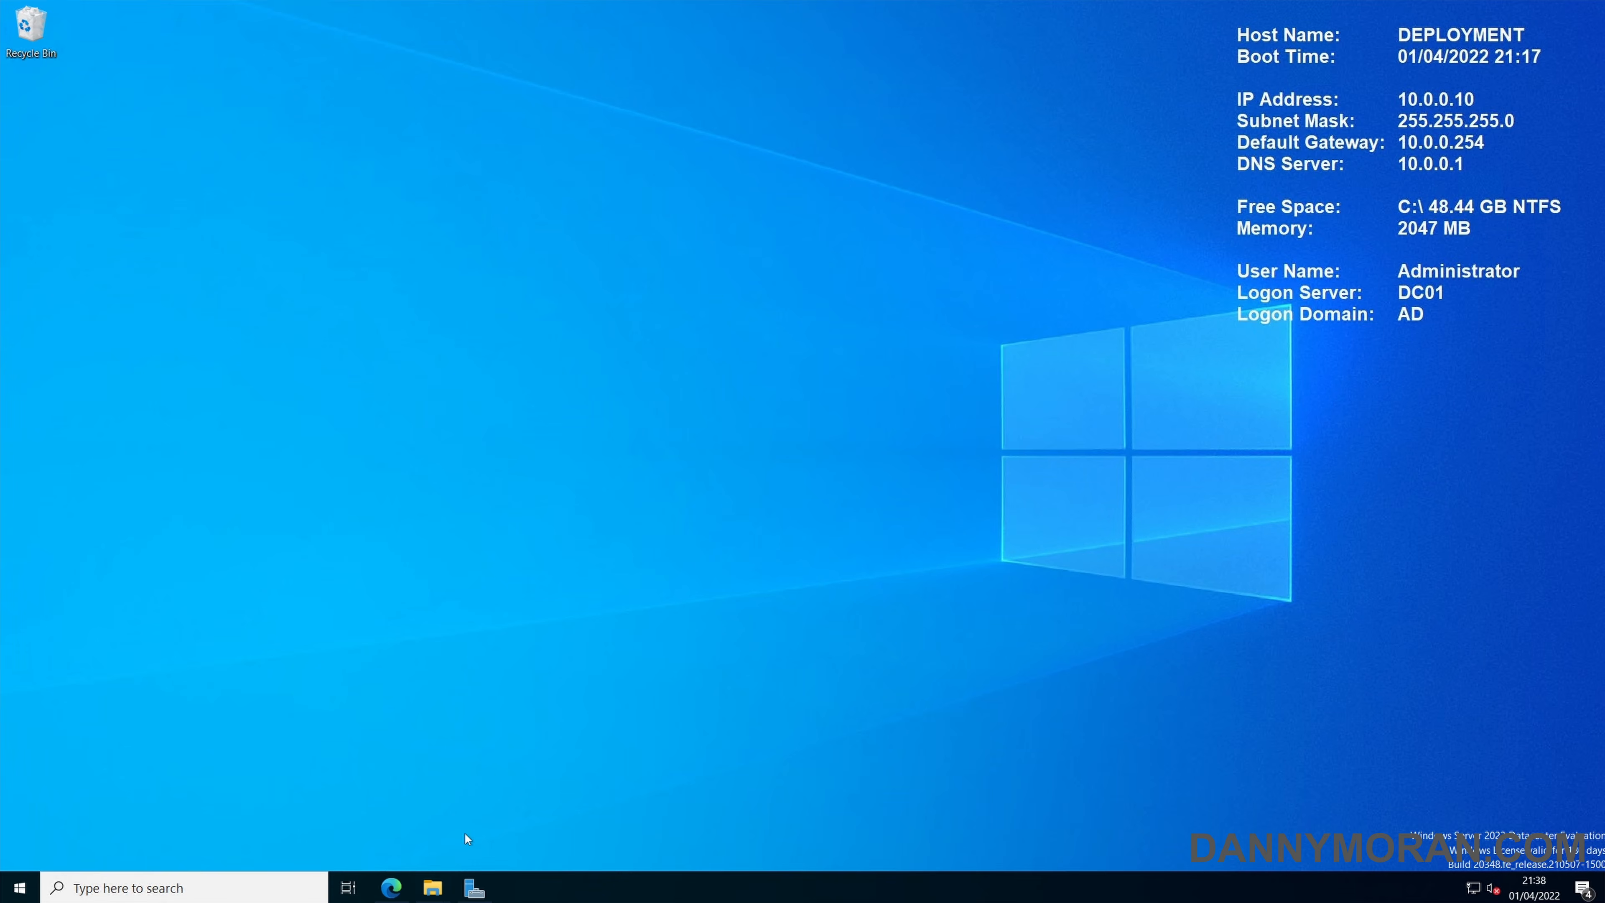
# Switch back to the Downloads folder in File Explorer and review the MicrosoftDeploymentToolkit_x64, adksetup and adkwinpesetup installers.
pyautogui.moveTo(433, 887)
pyautogui.click(469, 812)
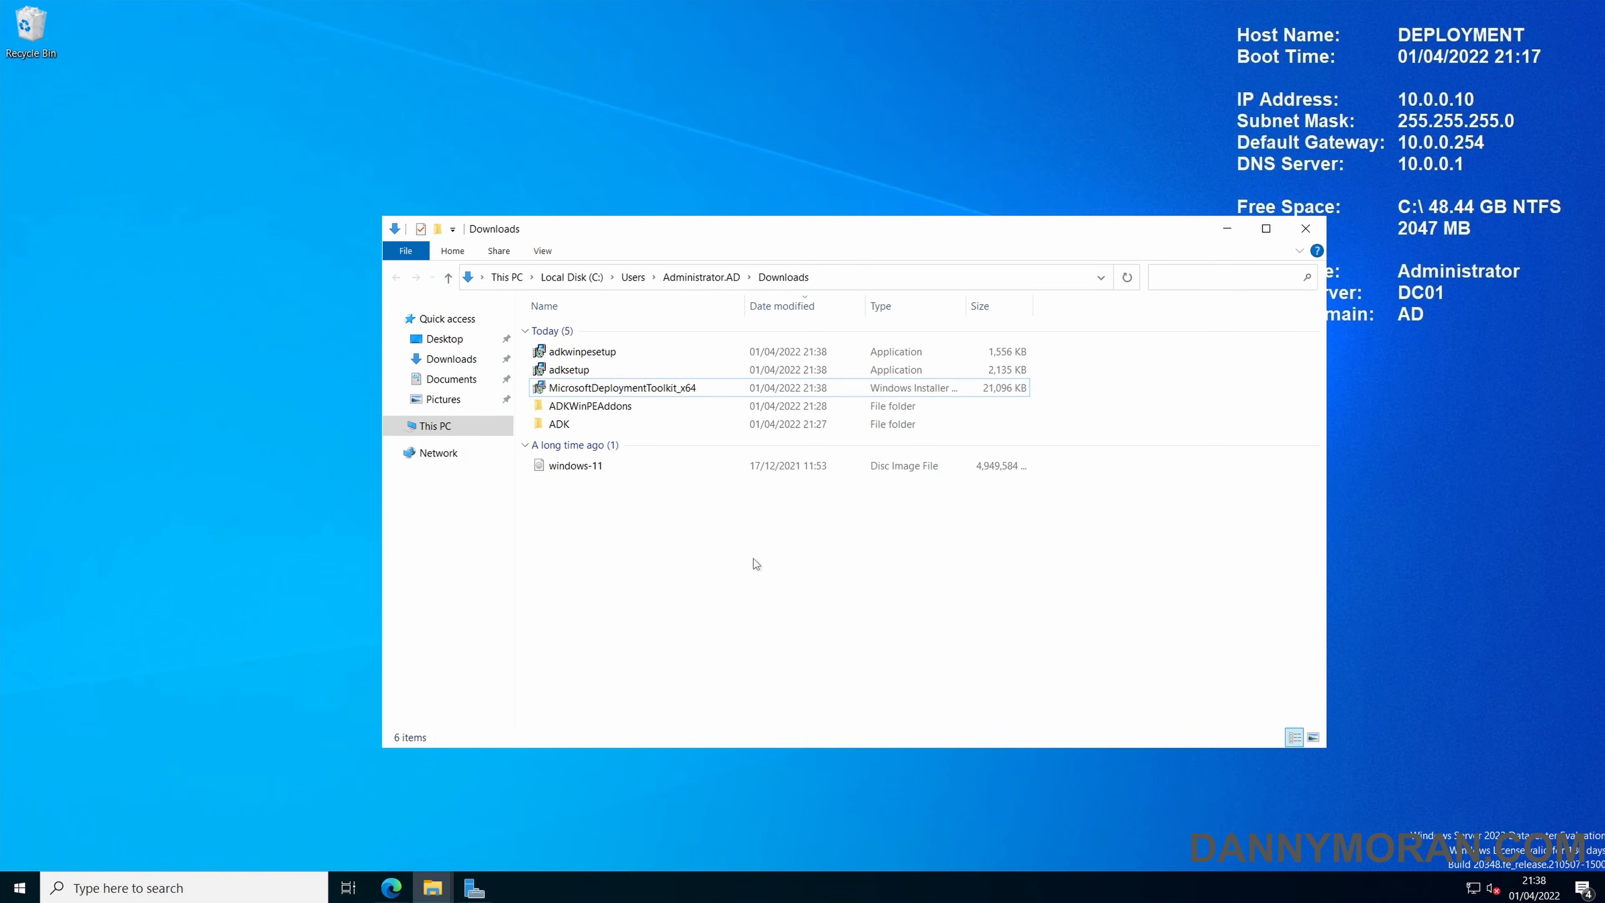
pyautogui.click(651, 389)
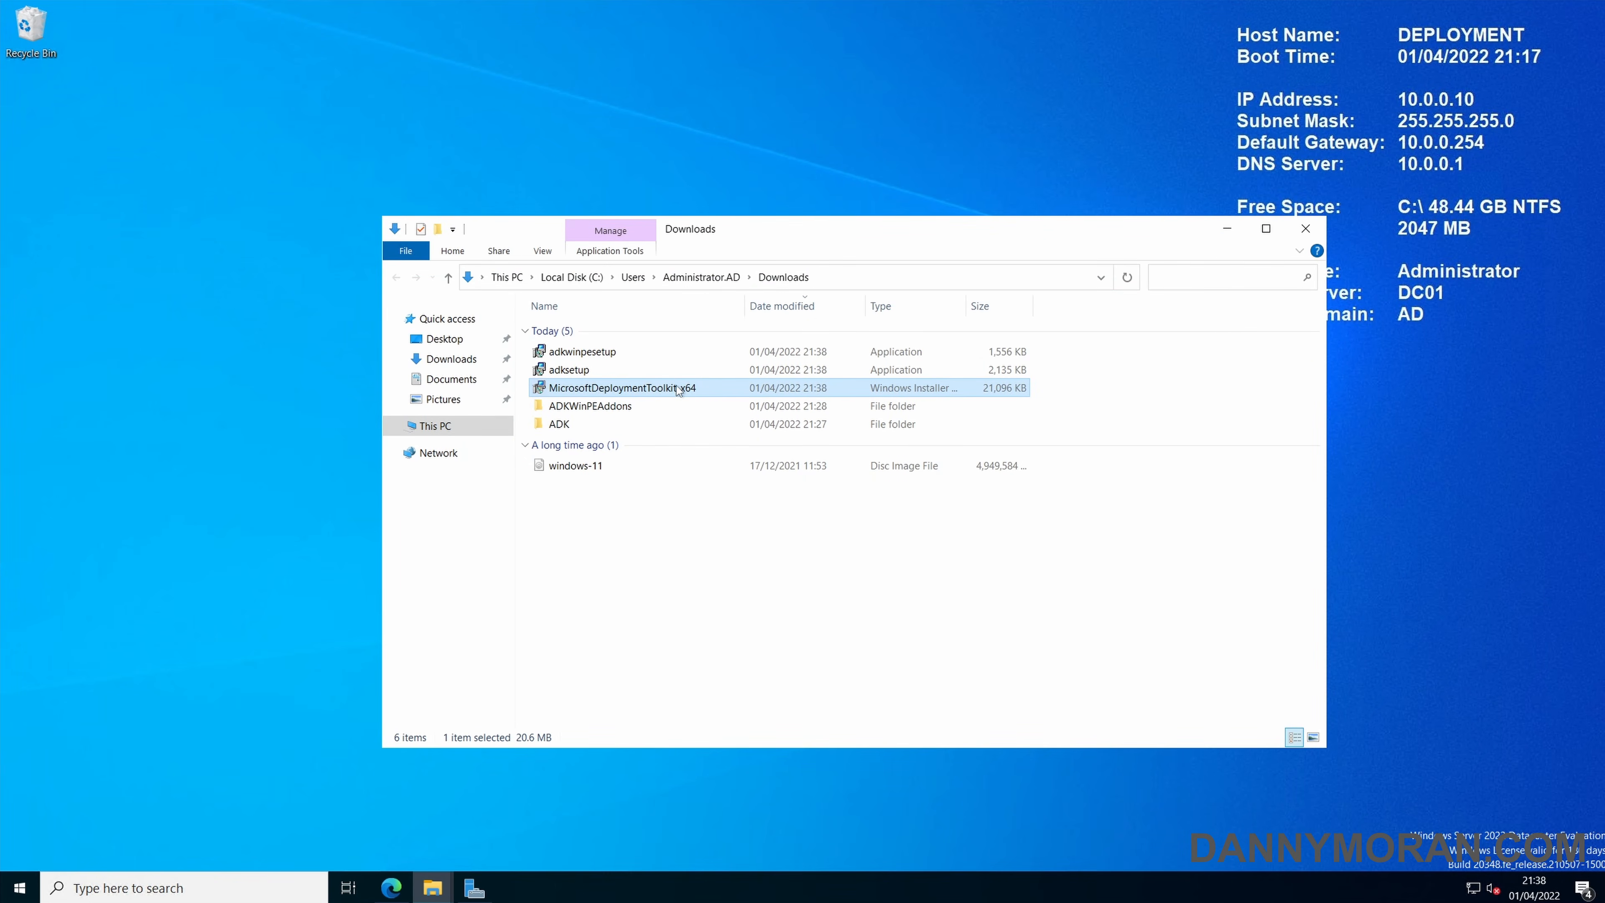
pyautogui.click(600, 373)
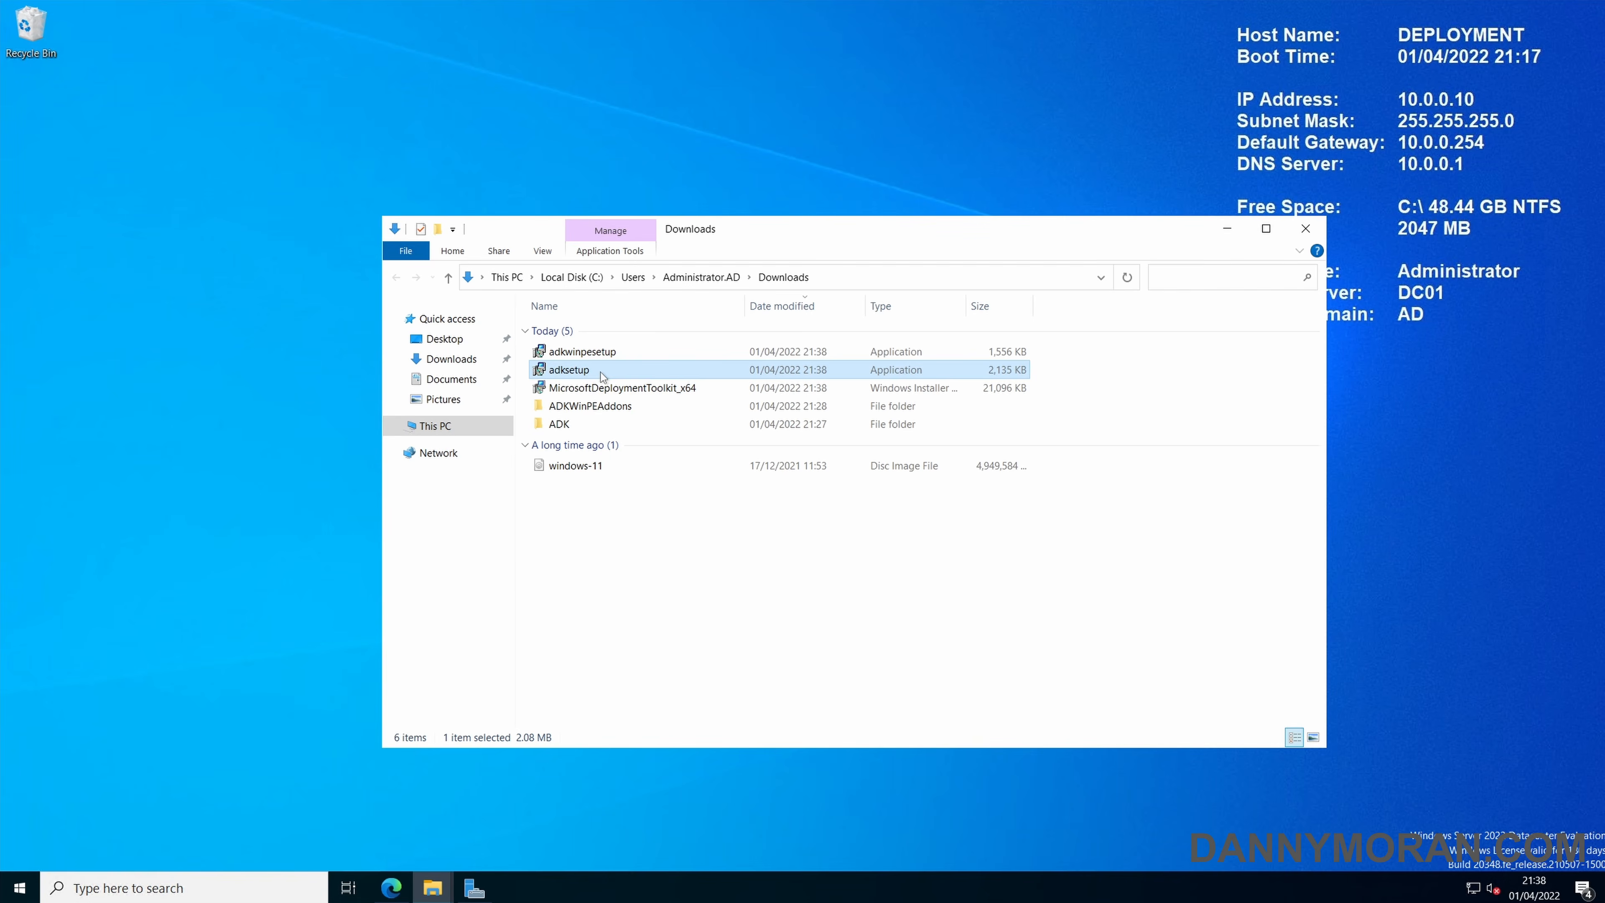
pyautogui.click(600, 352)
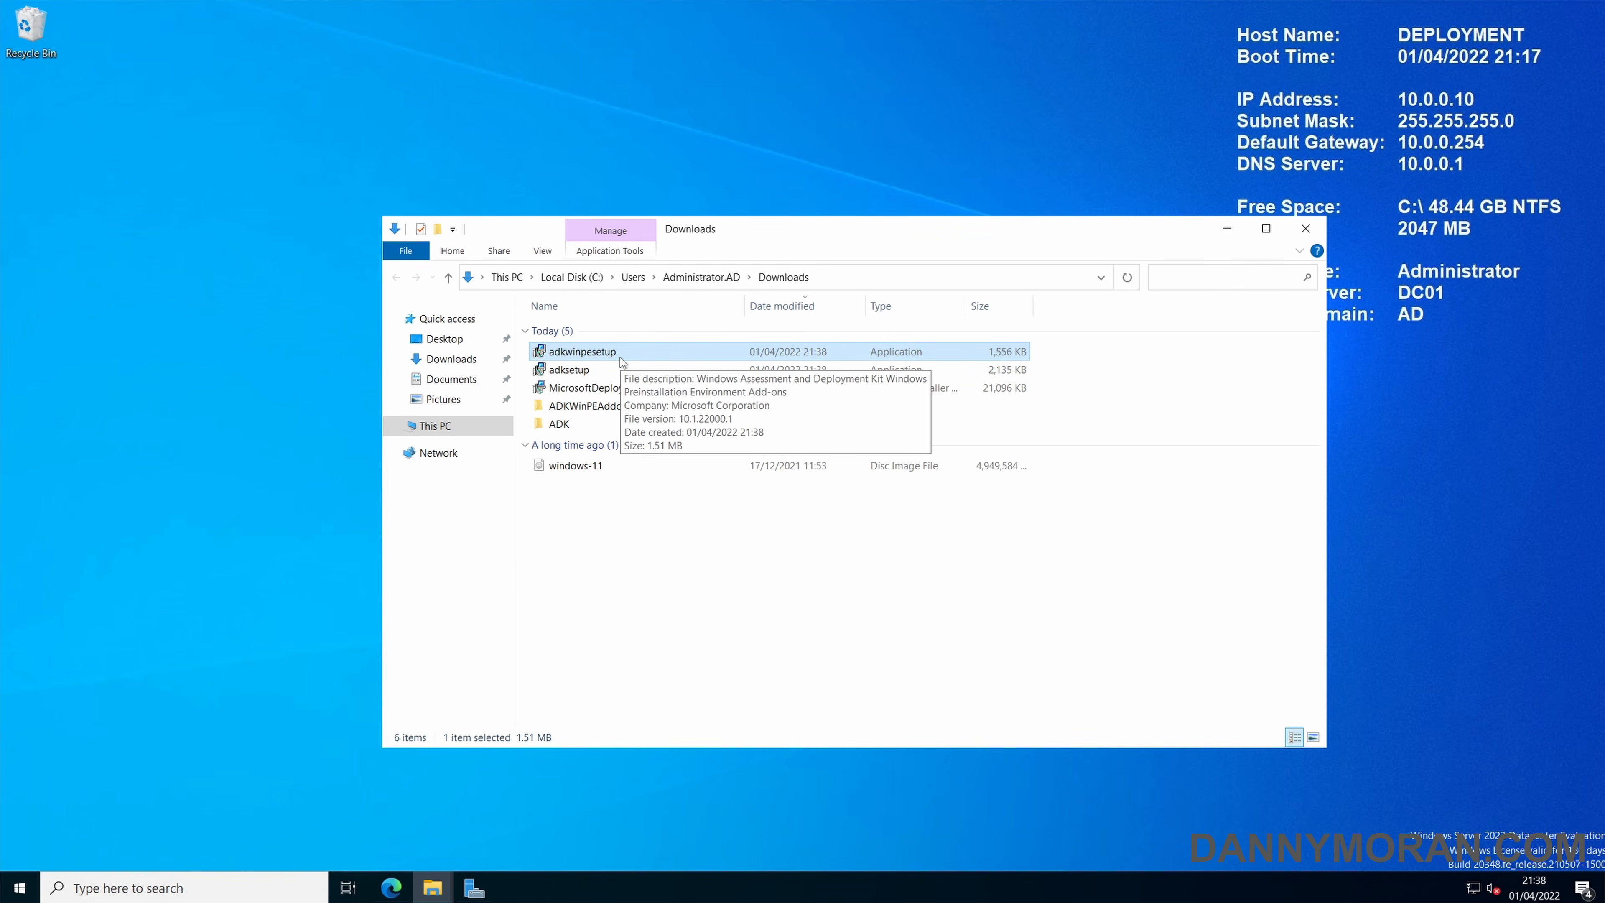
# Install the Microsoft Deployment Toolkit, accepting the license agreement and staying out of the Customer Experience Improvement Program.
pyautogui.click(600, 388)
pyautogui.doubleClick(599, 386)
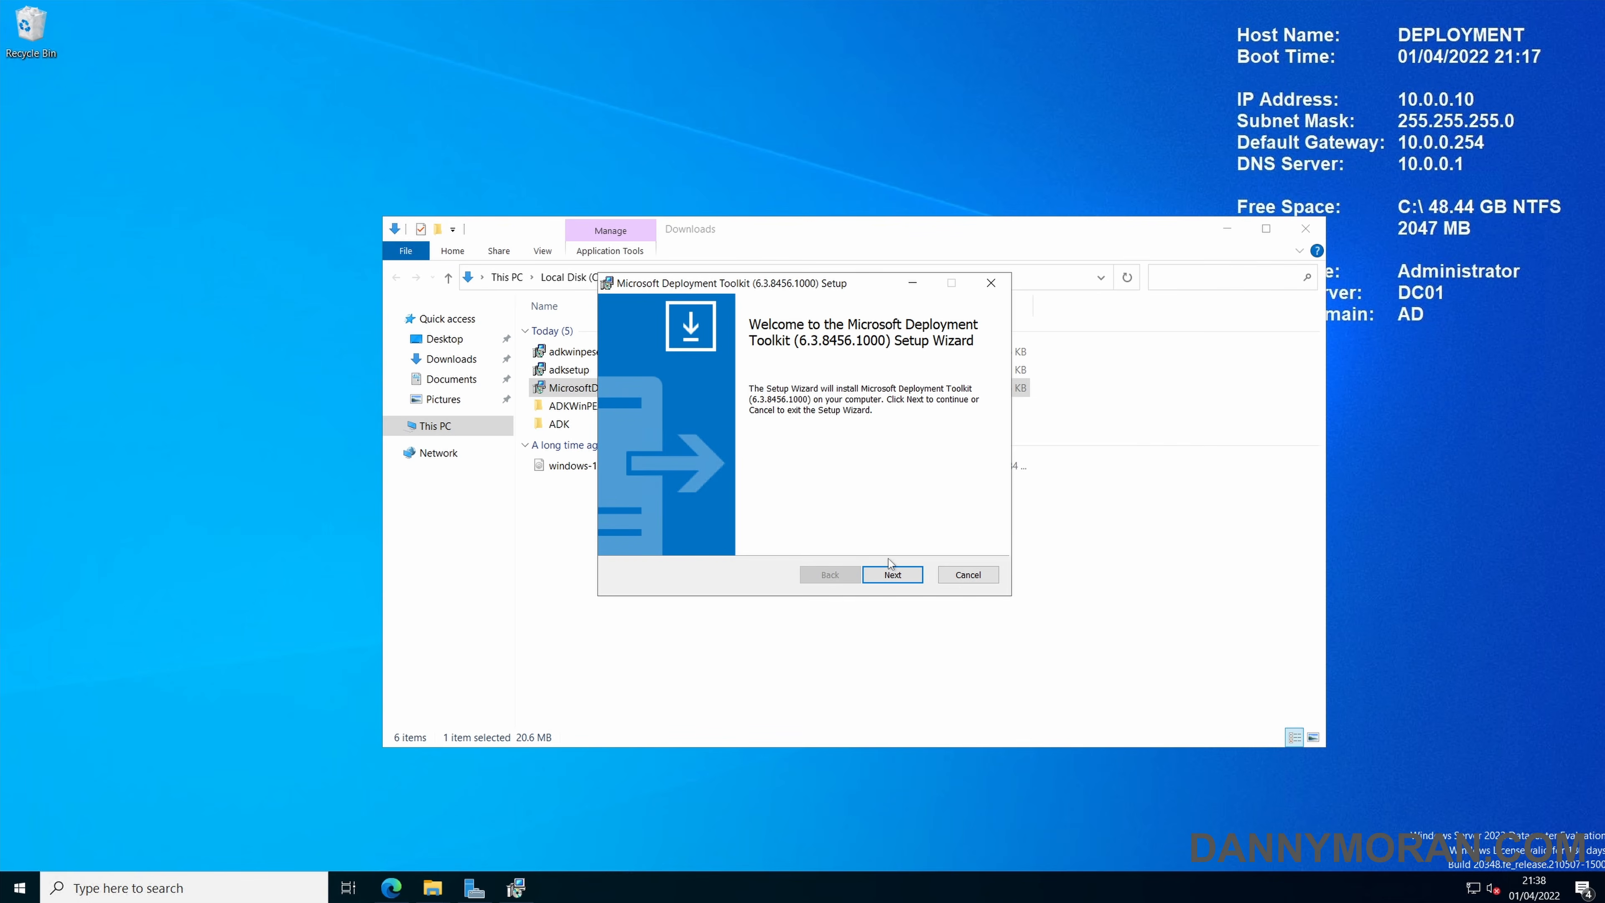
pyautogui.click(894, 576)
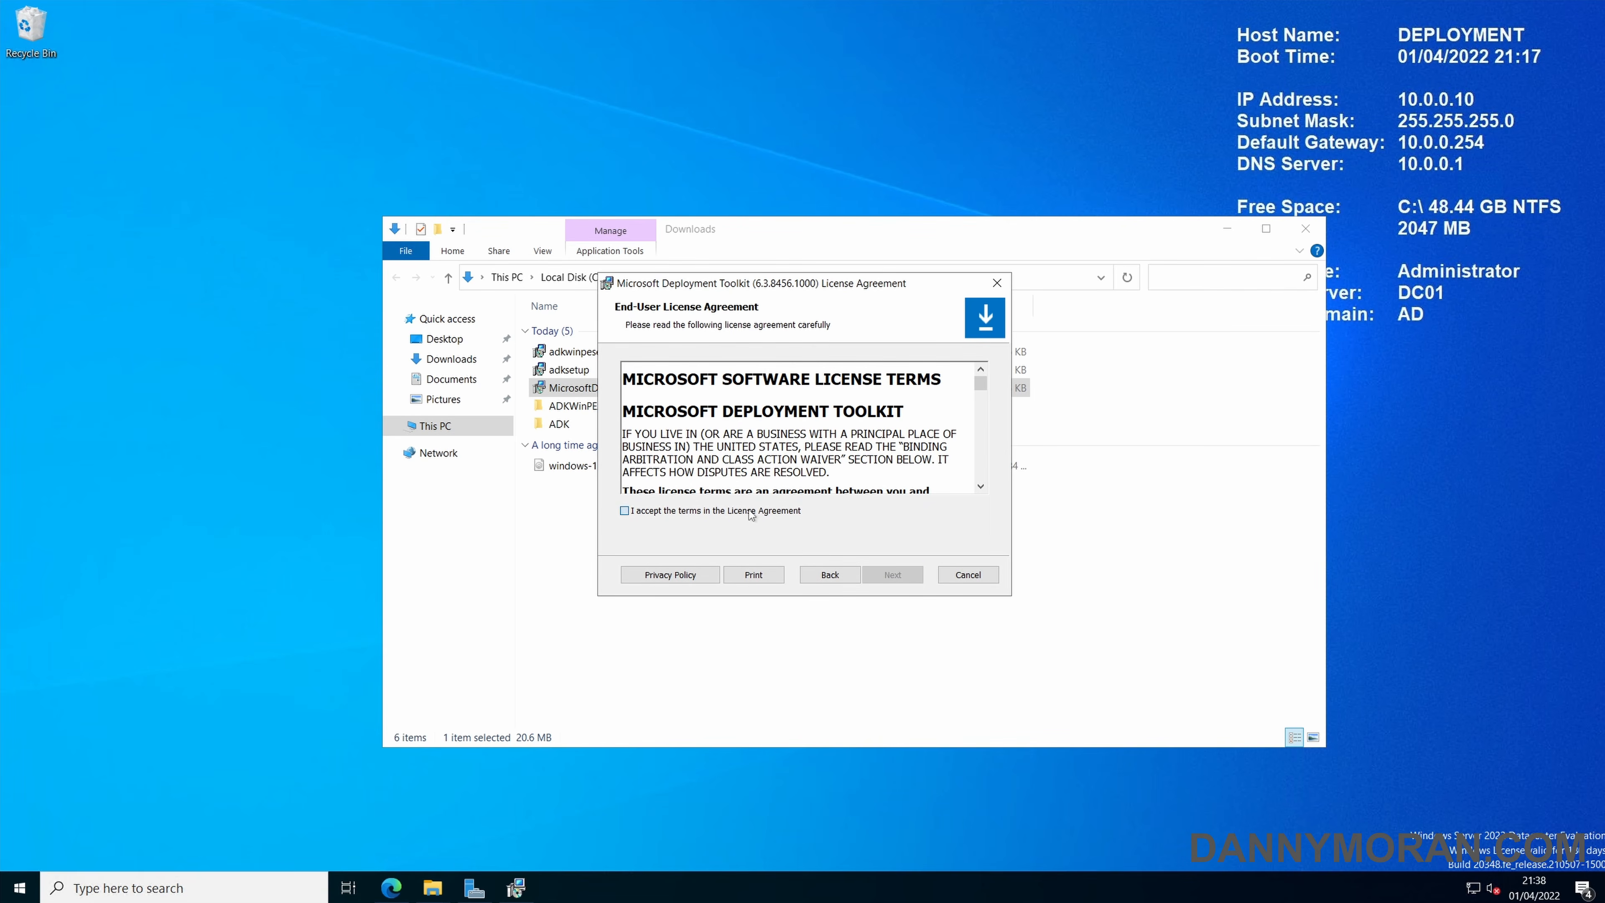
pyautogui.click(752, 513)
pyautogui.click(892, 575)
pyautogui.click(893, 575)
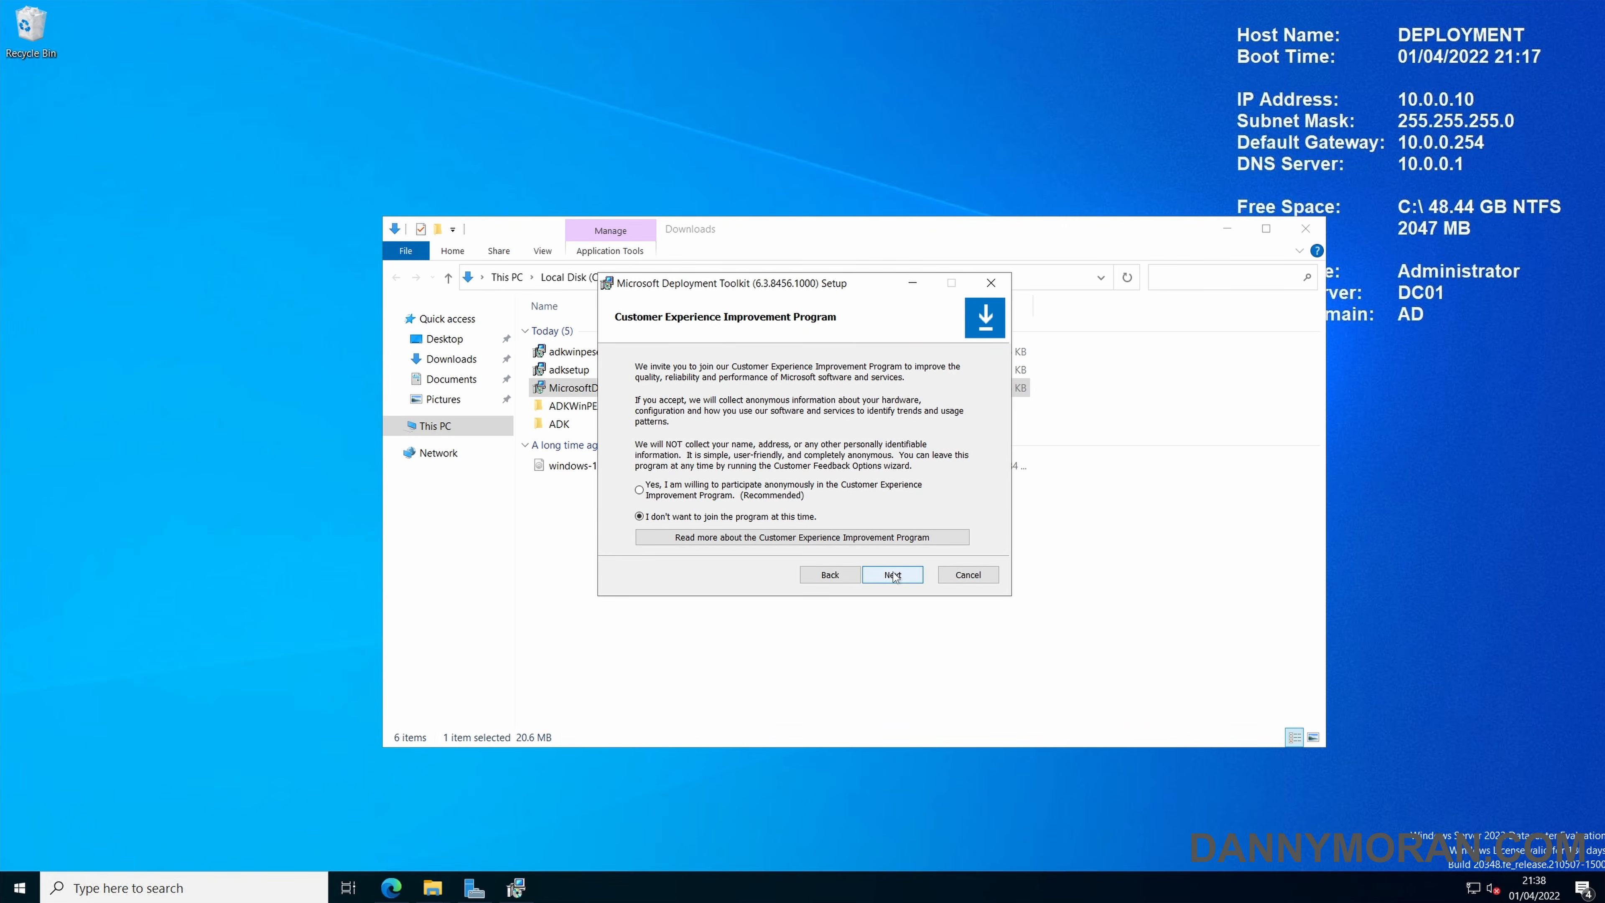
pyautogui.click(893, 575)
pyautogui.click(893, 574)
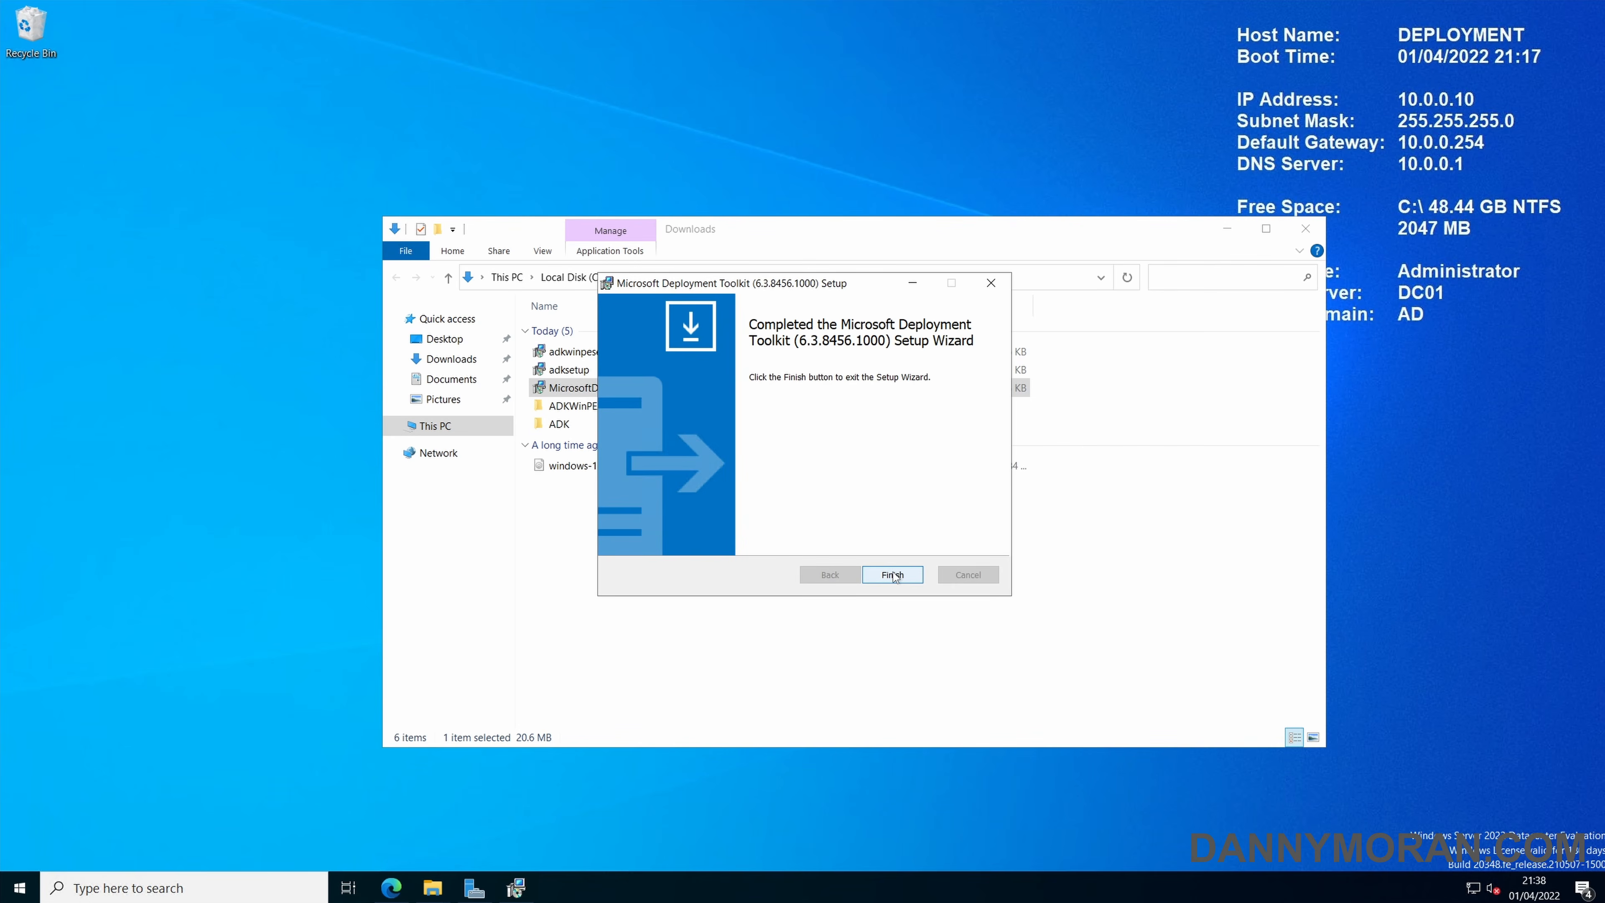
pyautogui.click(892, 575)
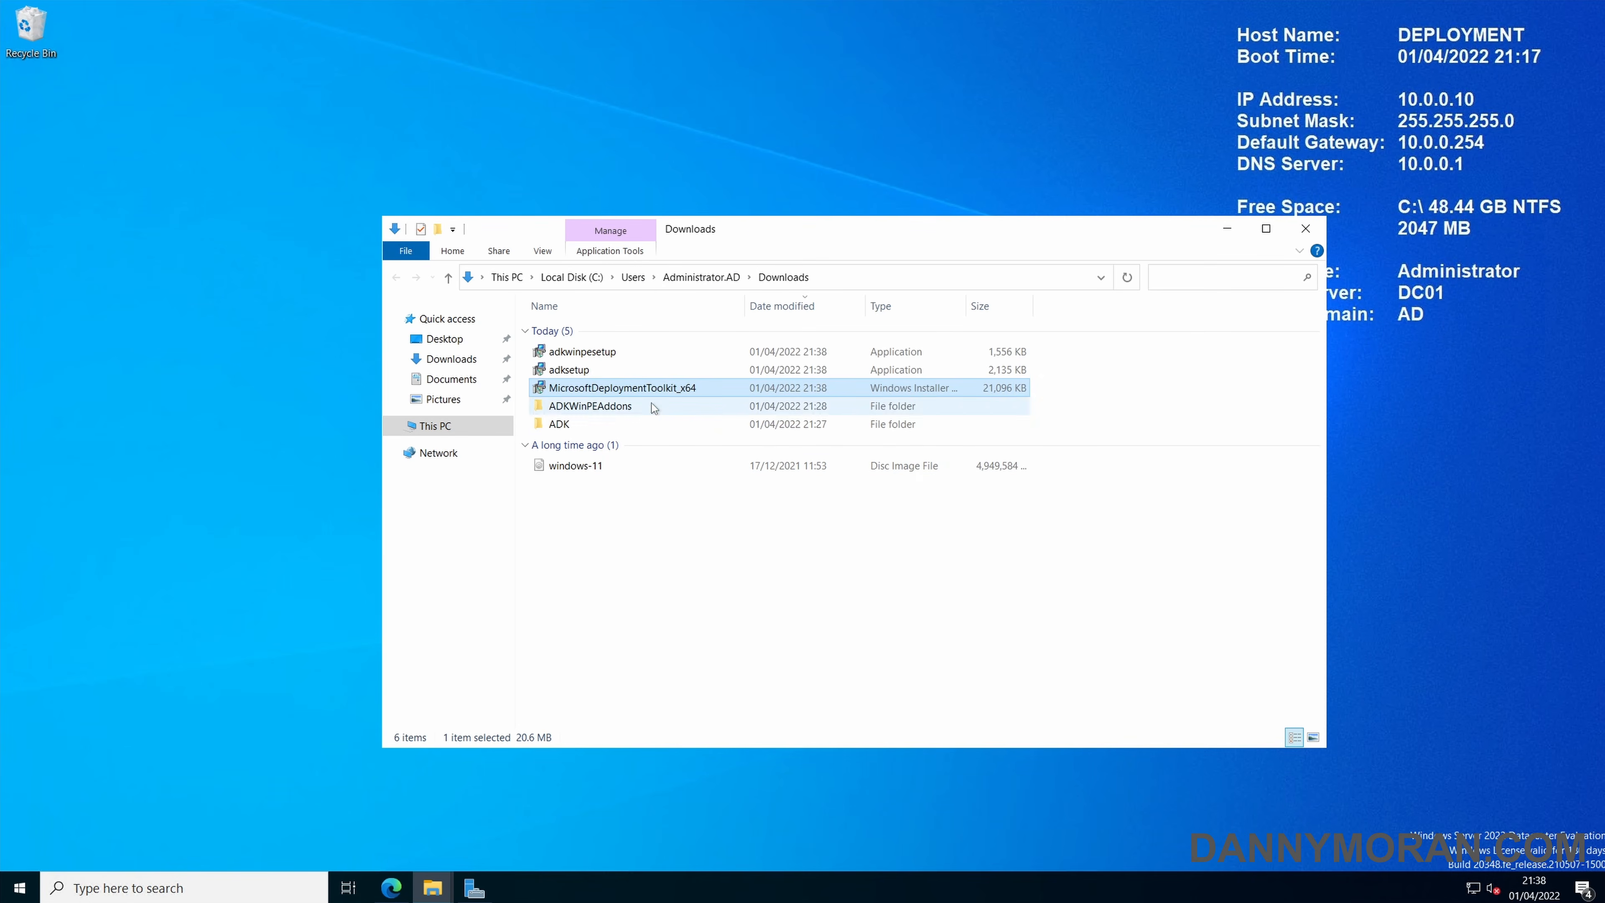
# Launch the offline adksetup installer from the ADK folder in Downloads.
pyautogui.click(600, 372)
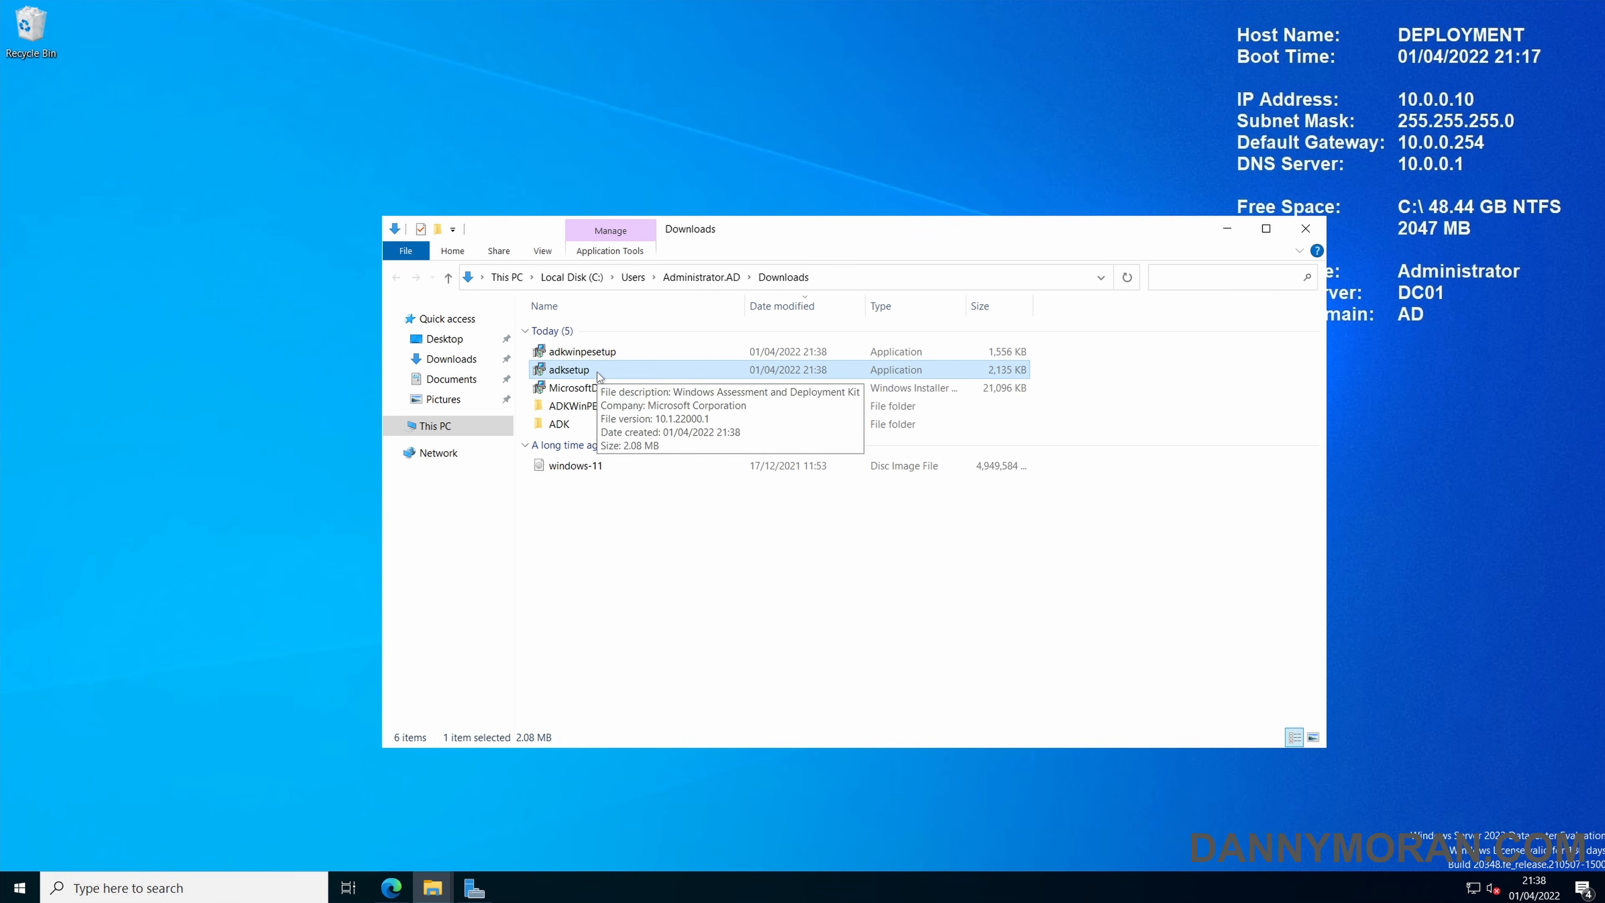
pyautogui.click(600, 355)
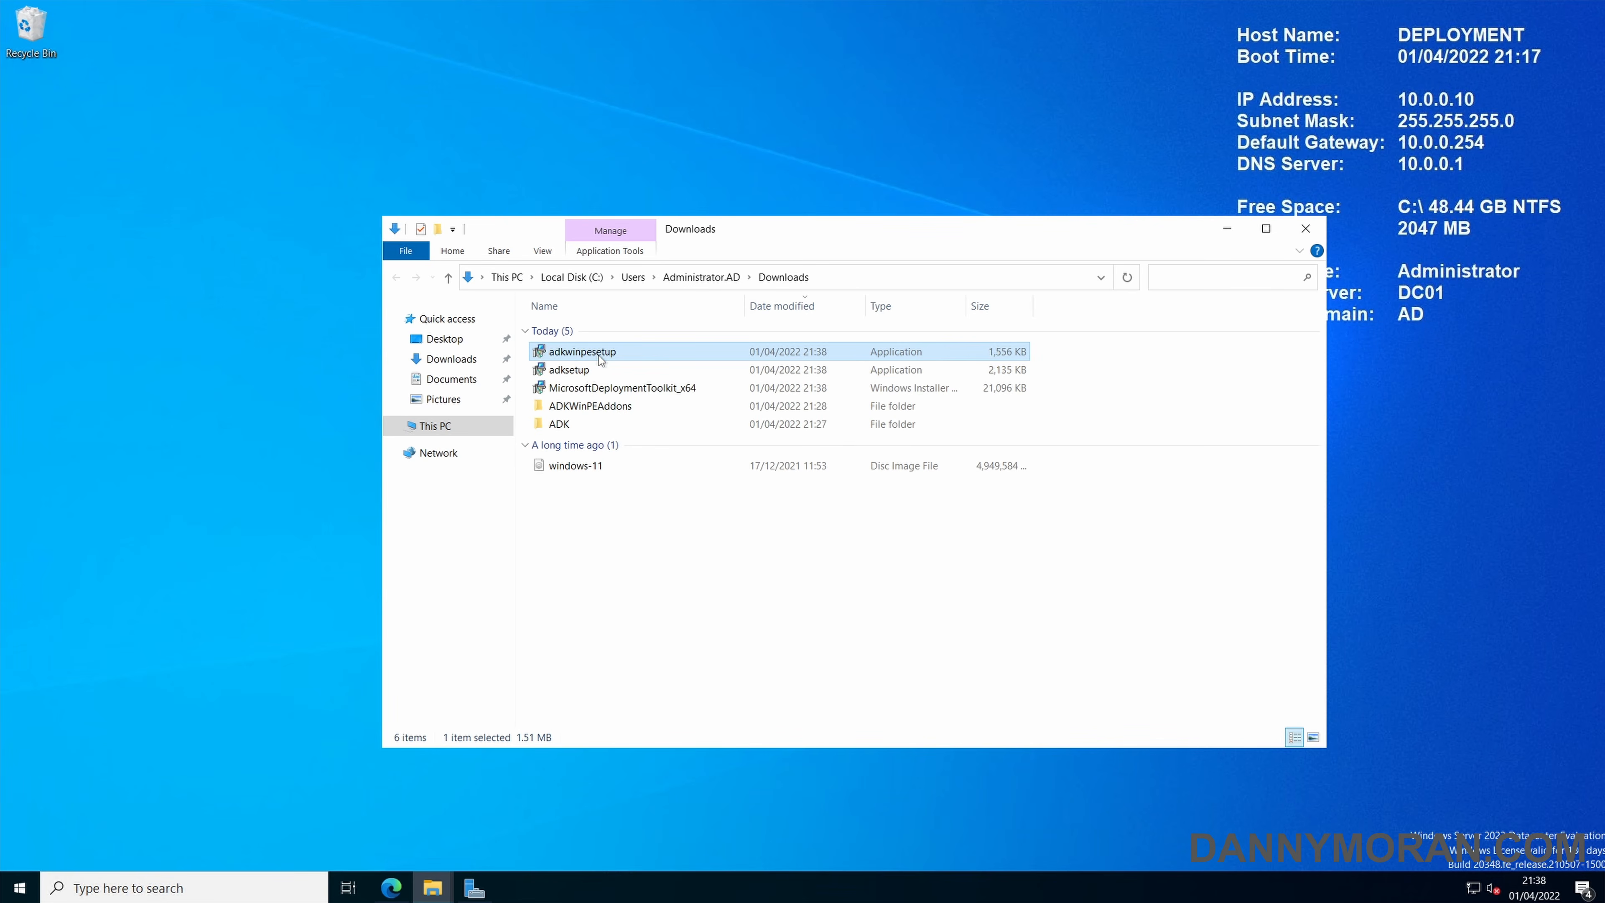
pyautogui.doubleClick(581, 423)
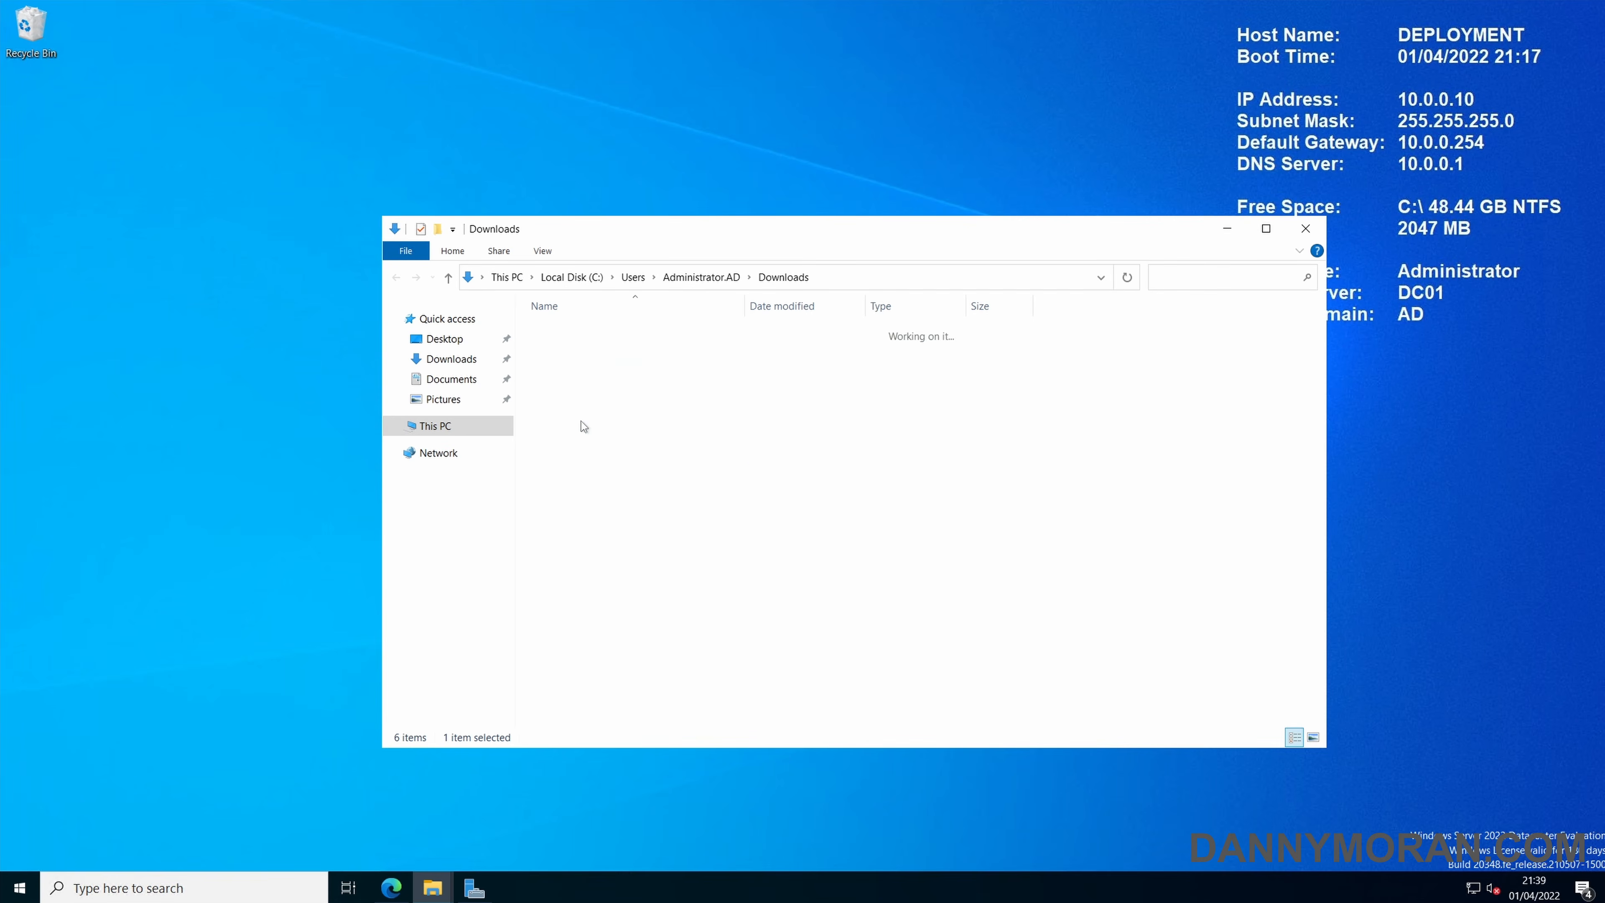
pyautogui.doubleClick(572, 350)
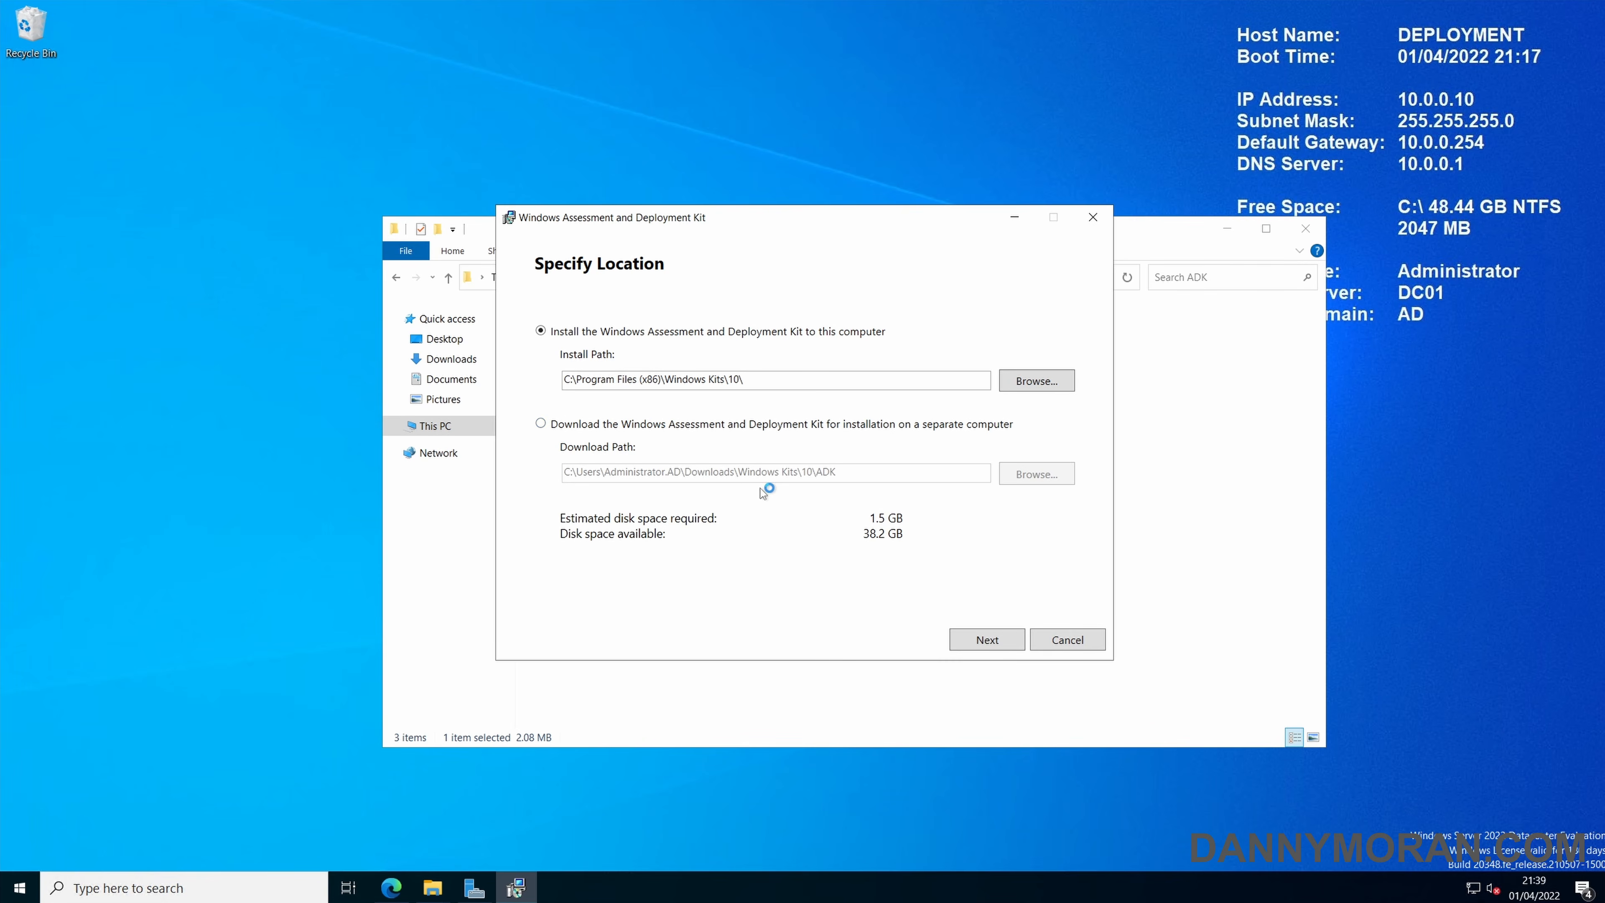
# Install the Windows Assessment and Deployment Kit to the default path with insights collection set to No and the preselected features.
pyautogui.click(989, 640)
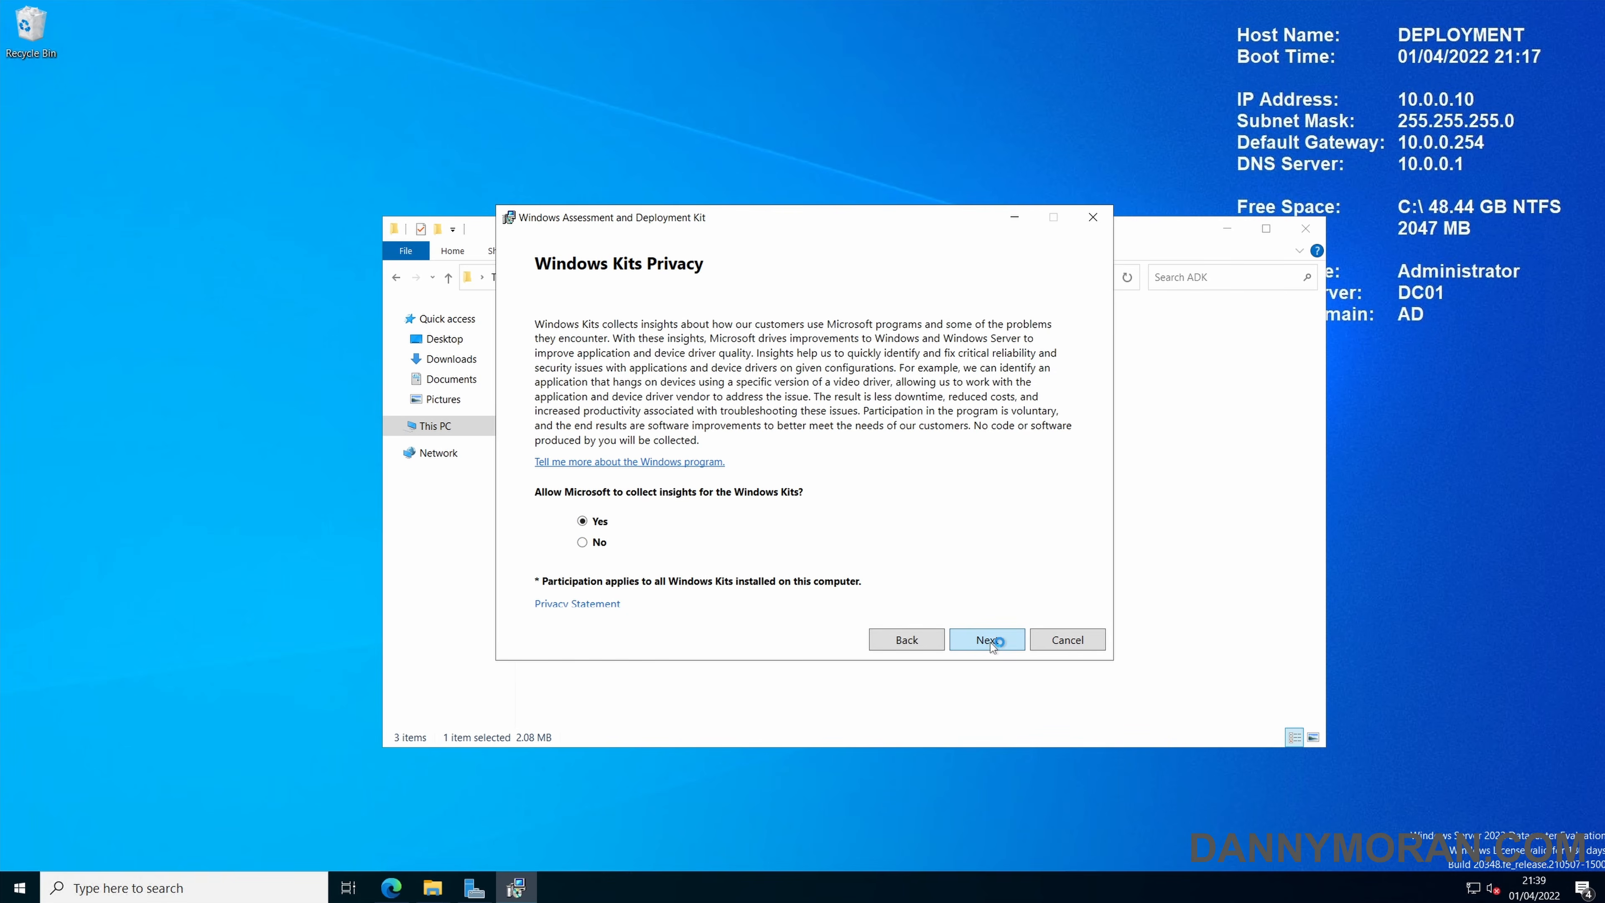
pyautogui.click(598, 543)
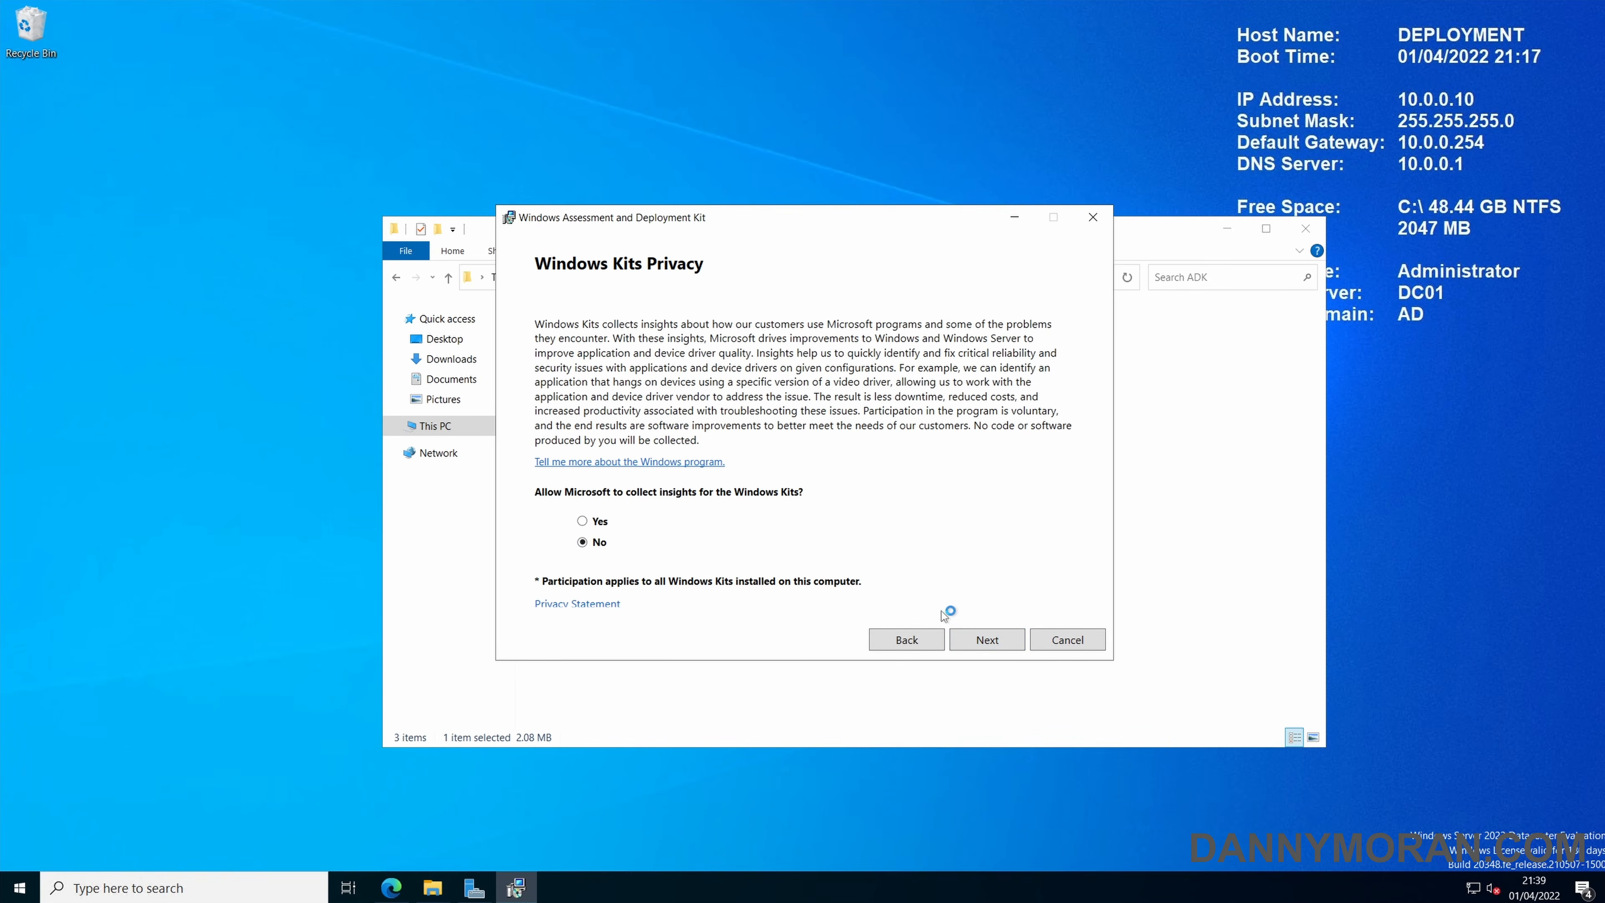
pyautogui.click(980, 644)
pyautogui.click(980, 643)
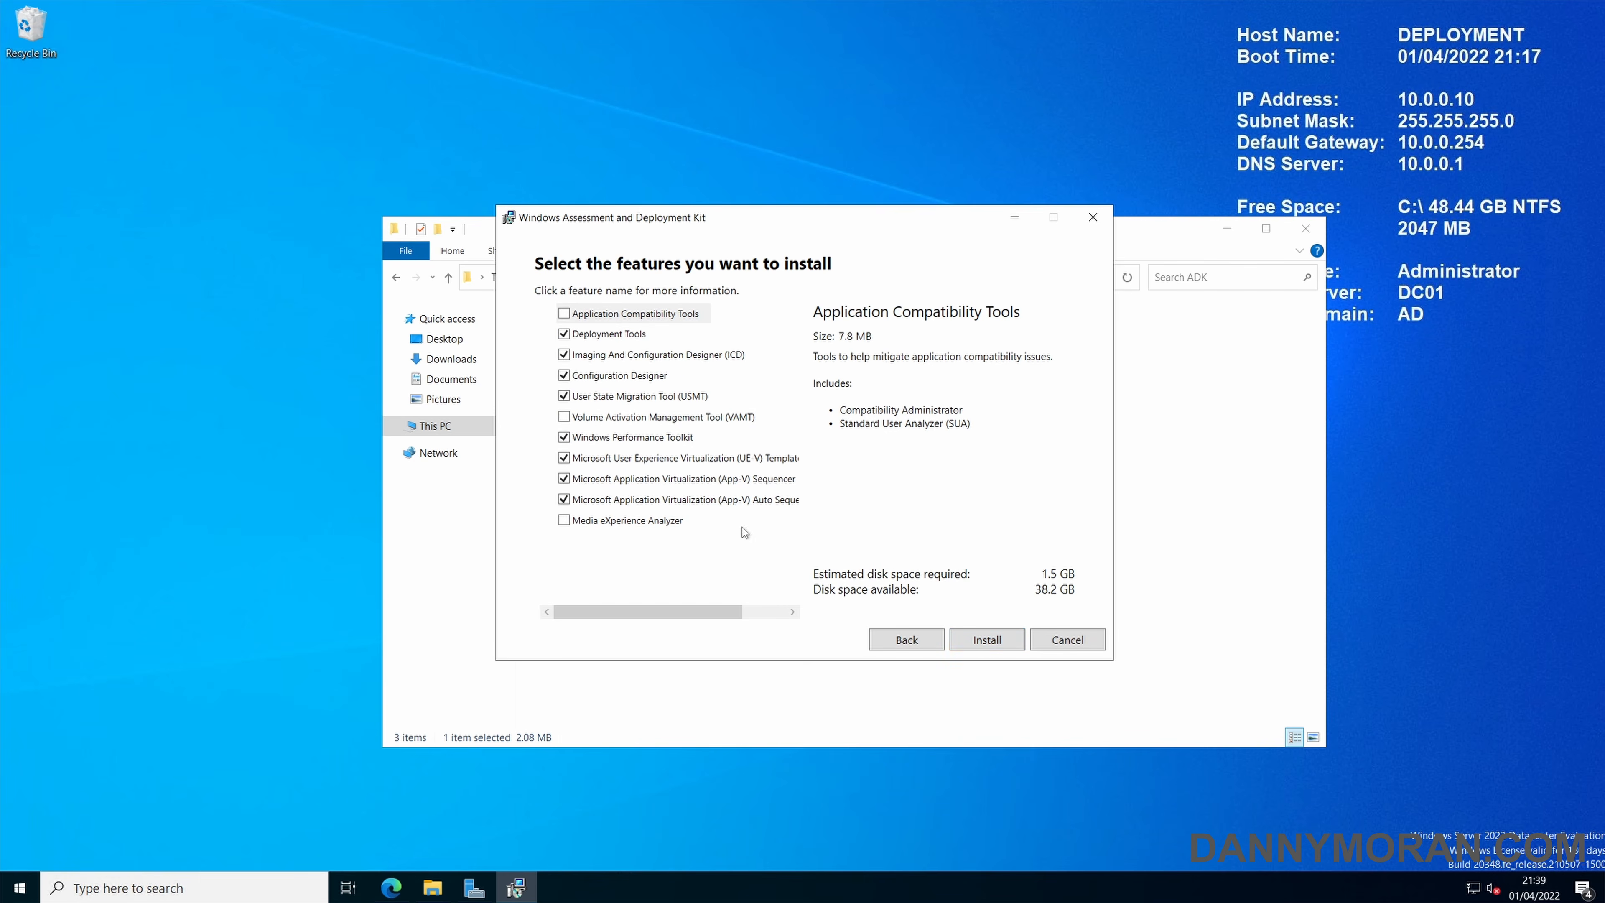
pyautogui.click(980, 641)
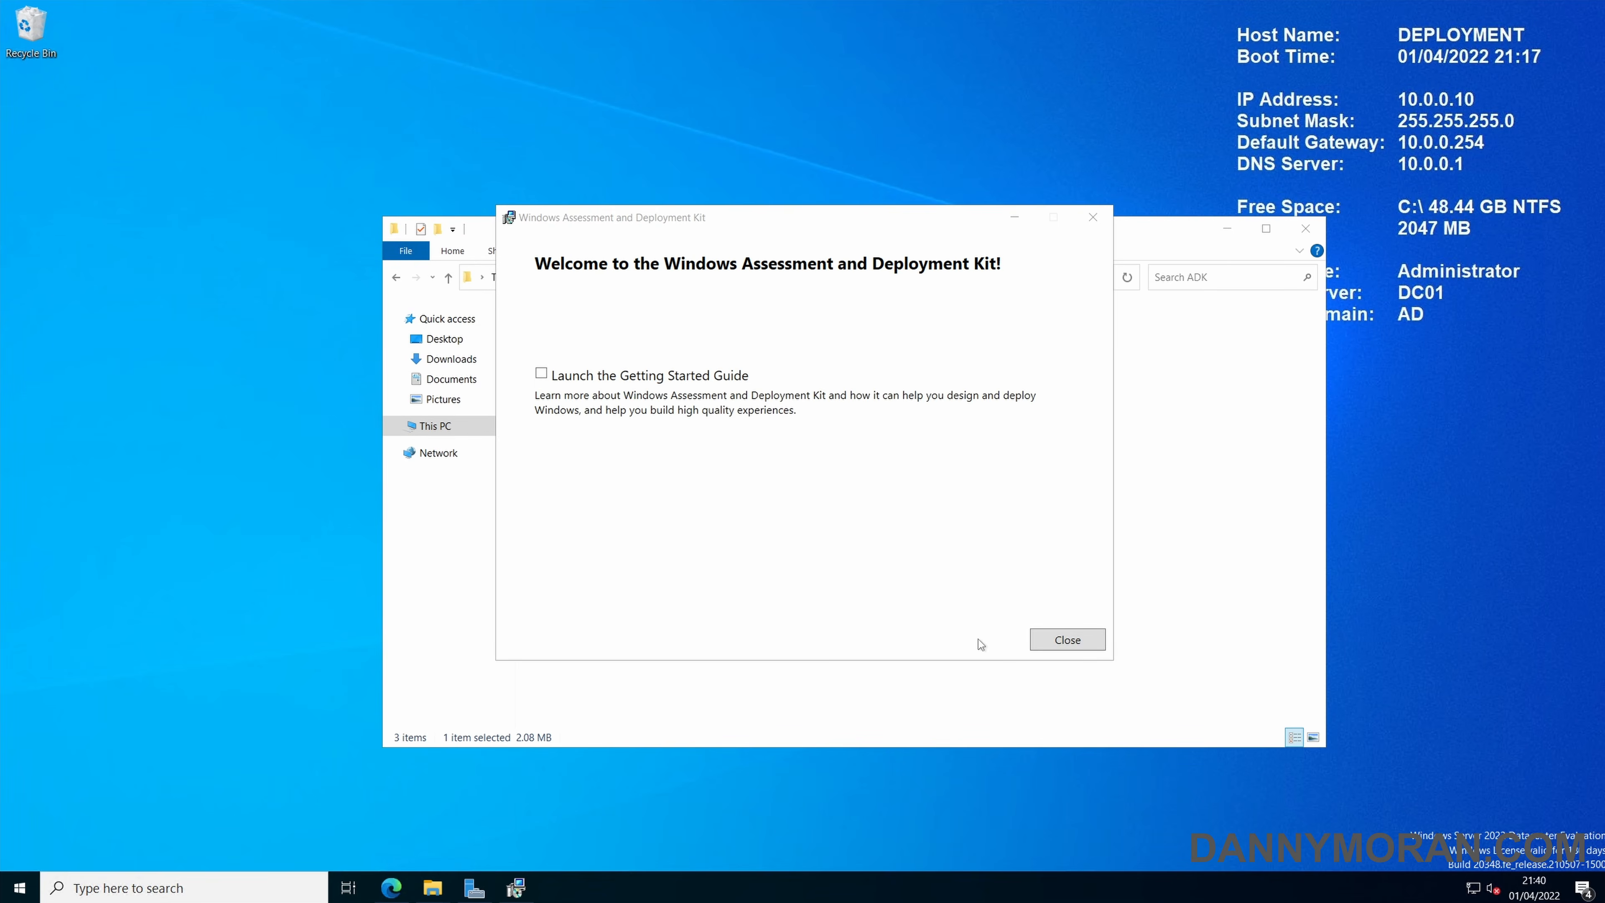
pyautogui.click(1061, 645)
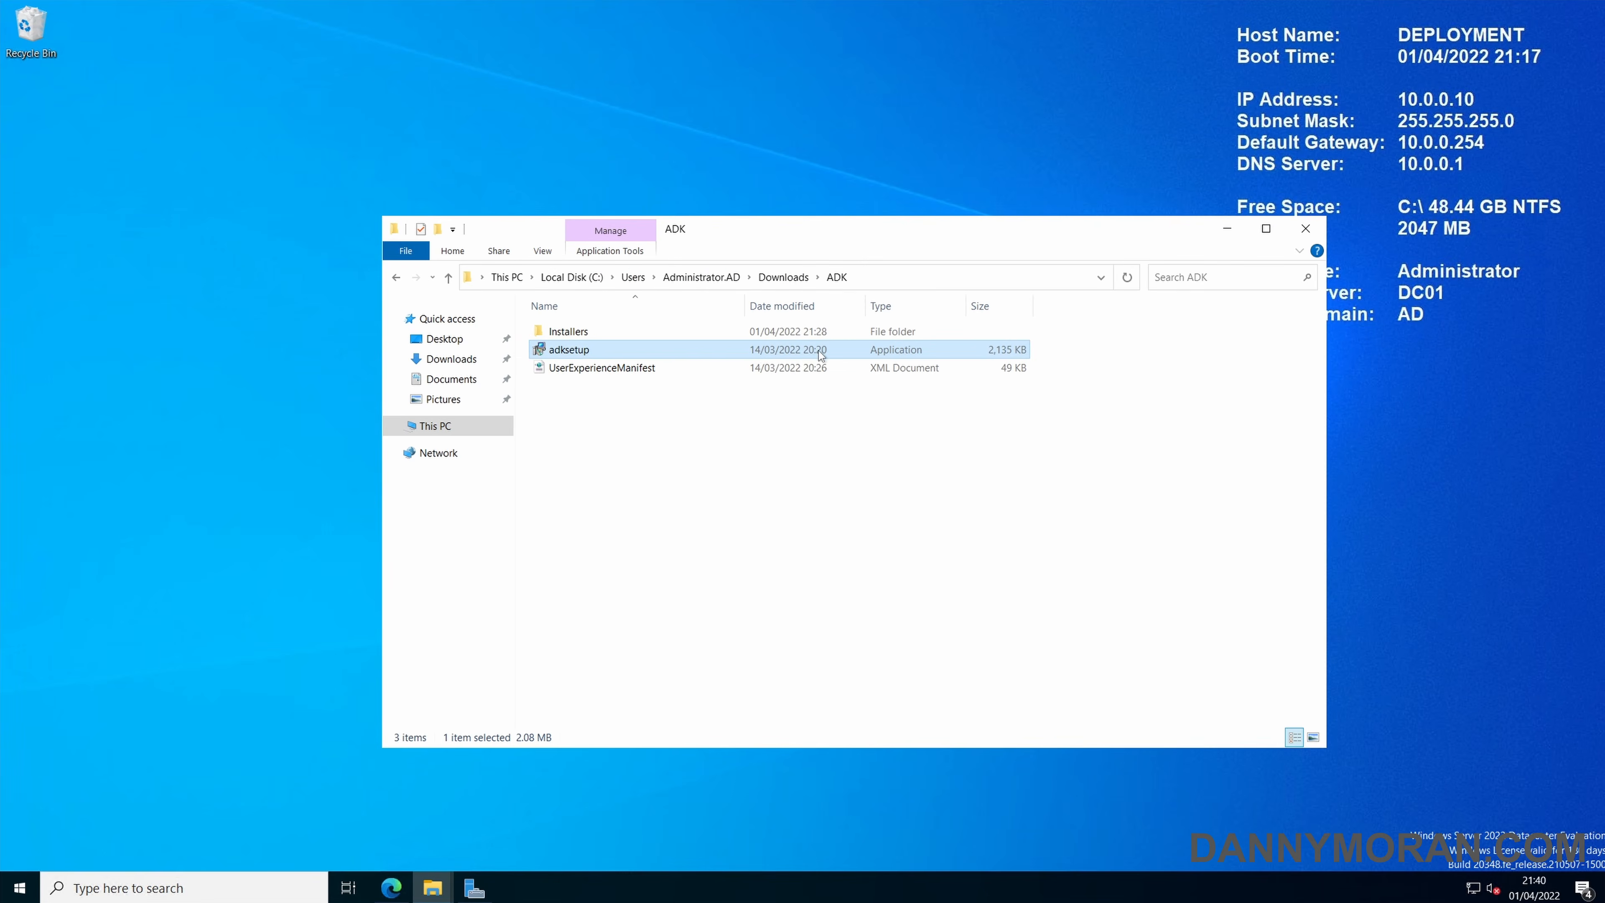
# Return to Downloads and launch adkwinpesetup from the ADKWinPEAddons folder.
pyautogui.click(784, 277)
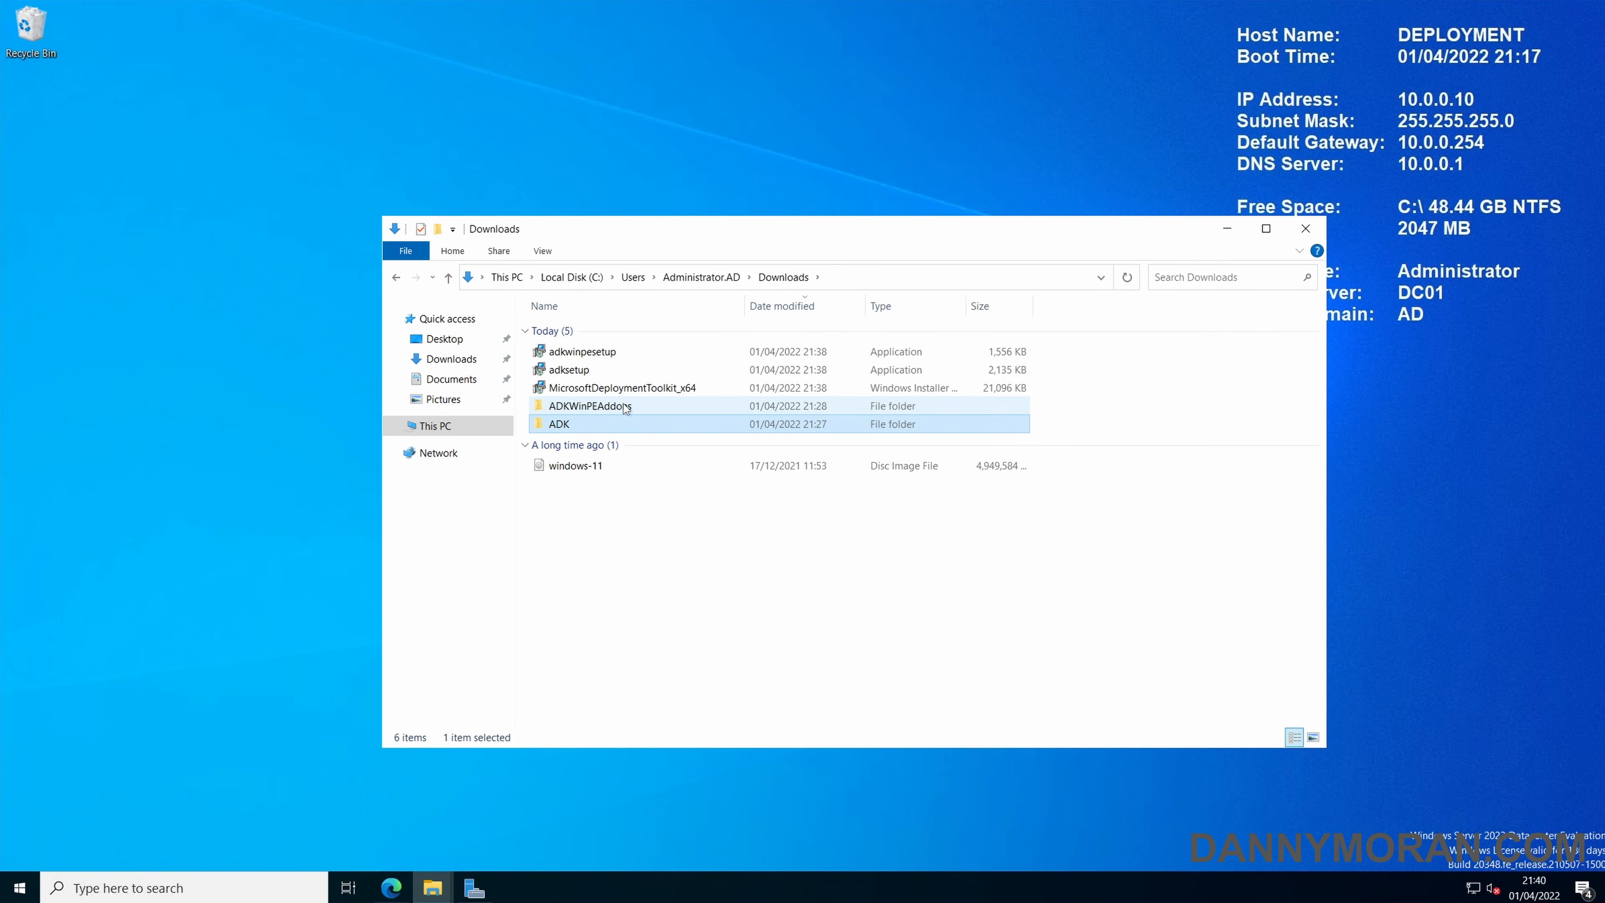
pyautogui.click(645, 407)
pyautogui.doubleClick(646, 405)
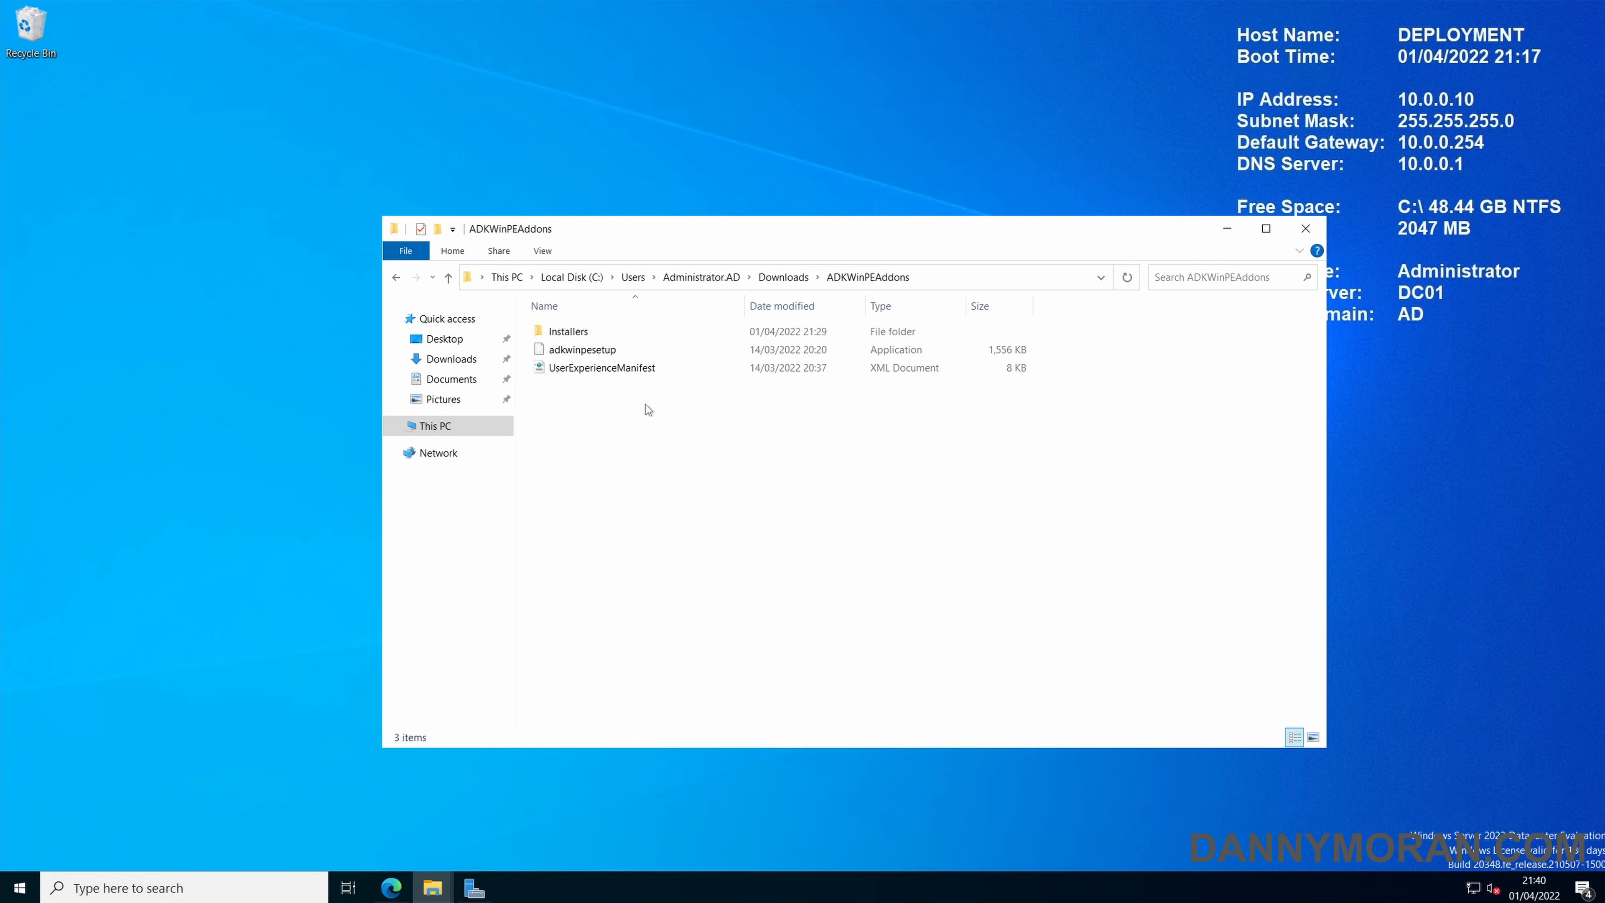
pyautogui.doubleClick(622, 350)
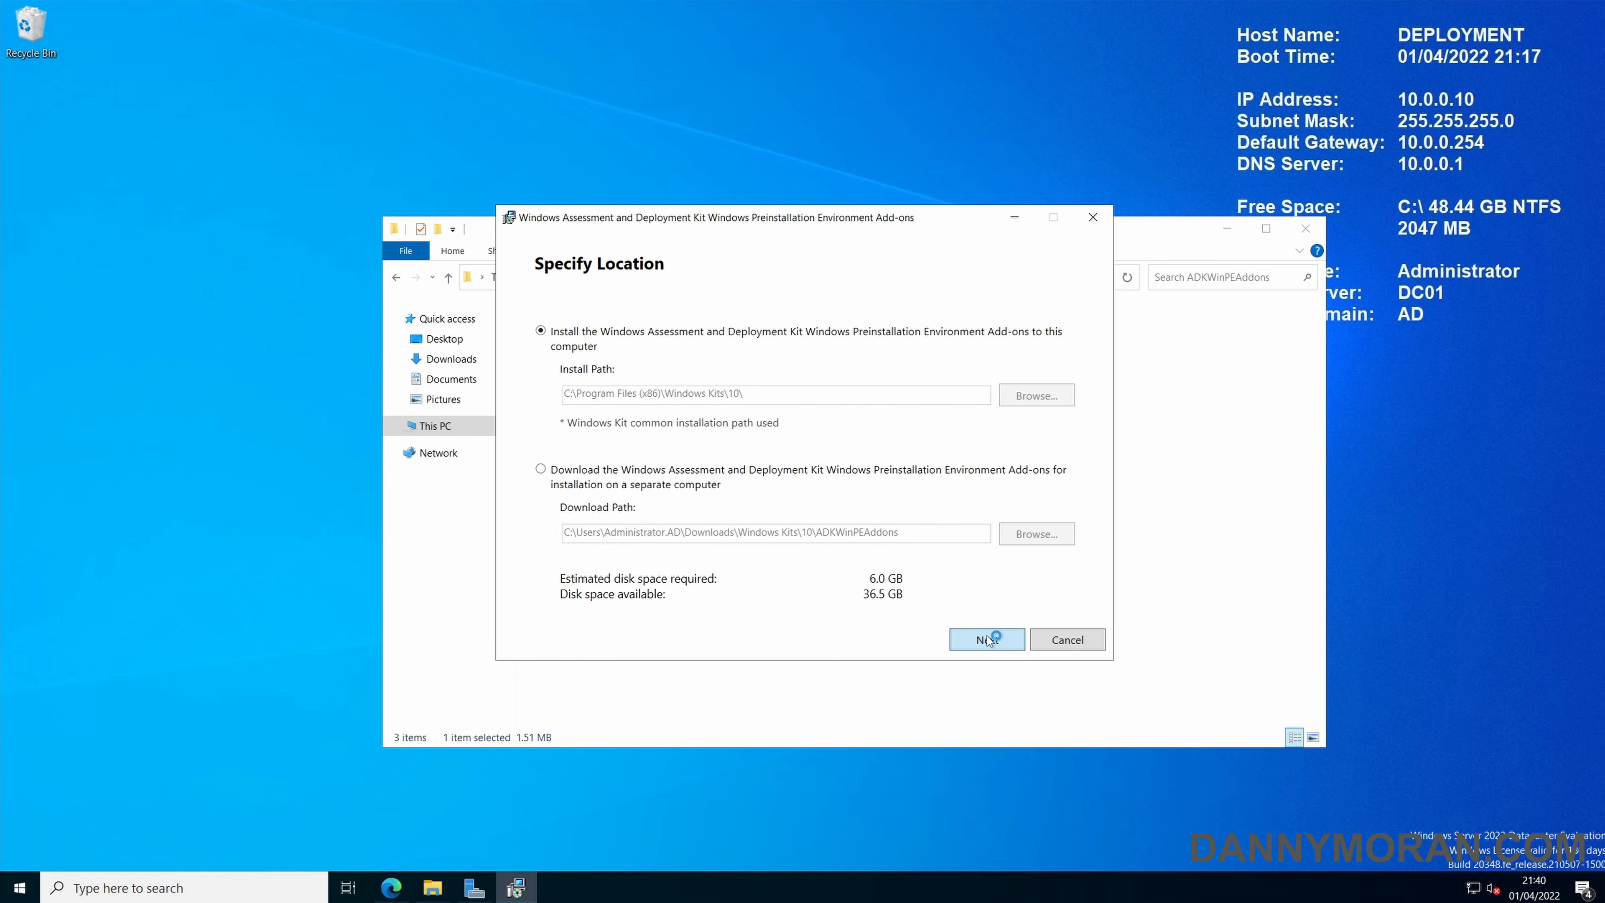
# Install the Windows Preinstallation Environment Add-ons with the default settings, accepting the license, and close the installer and its folder.
pyautogui.click(984, 638)
pyautogui.click(987, 639)
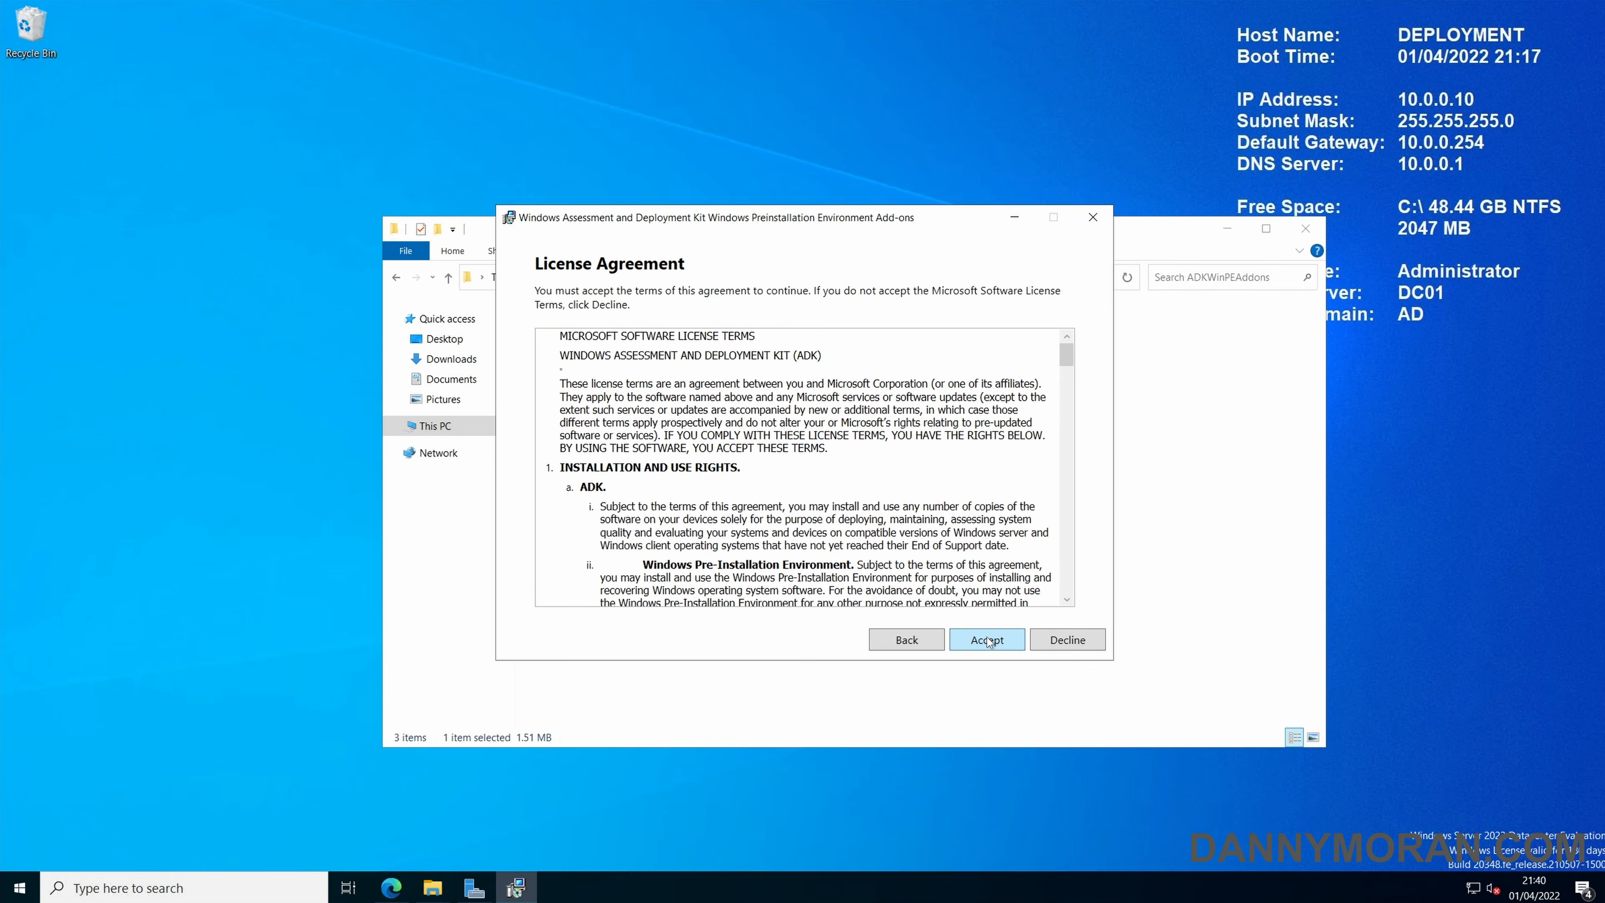
pyautogui.click(987, 639)
pyautogui.click(987, 640)
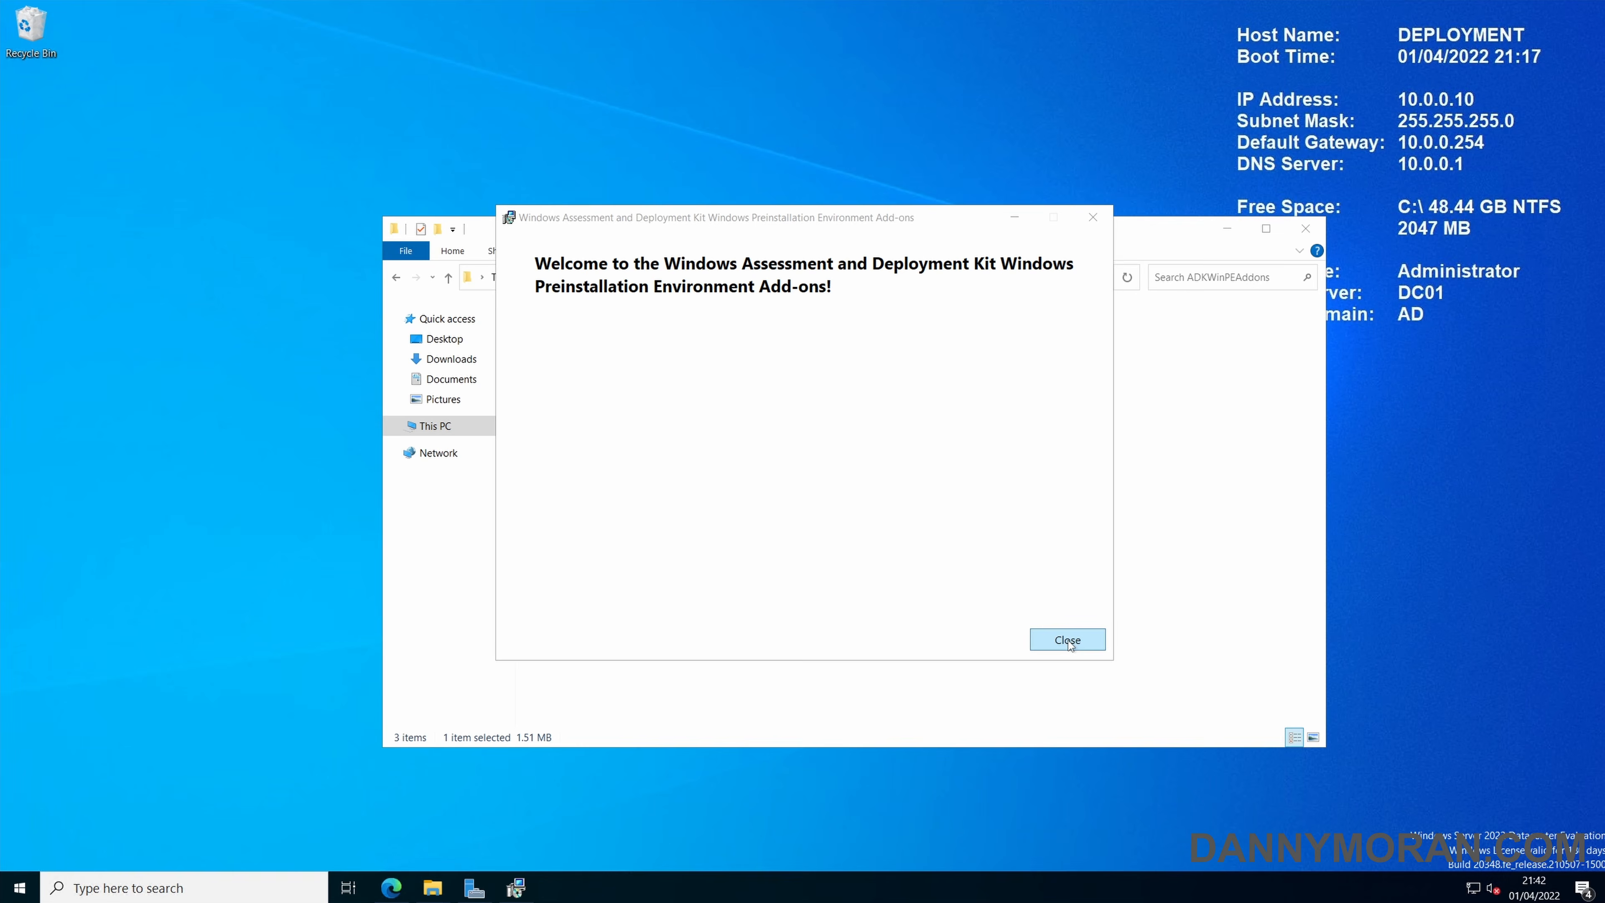
pyautogui.click(1068, 642)
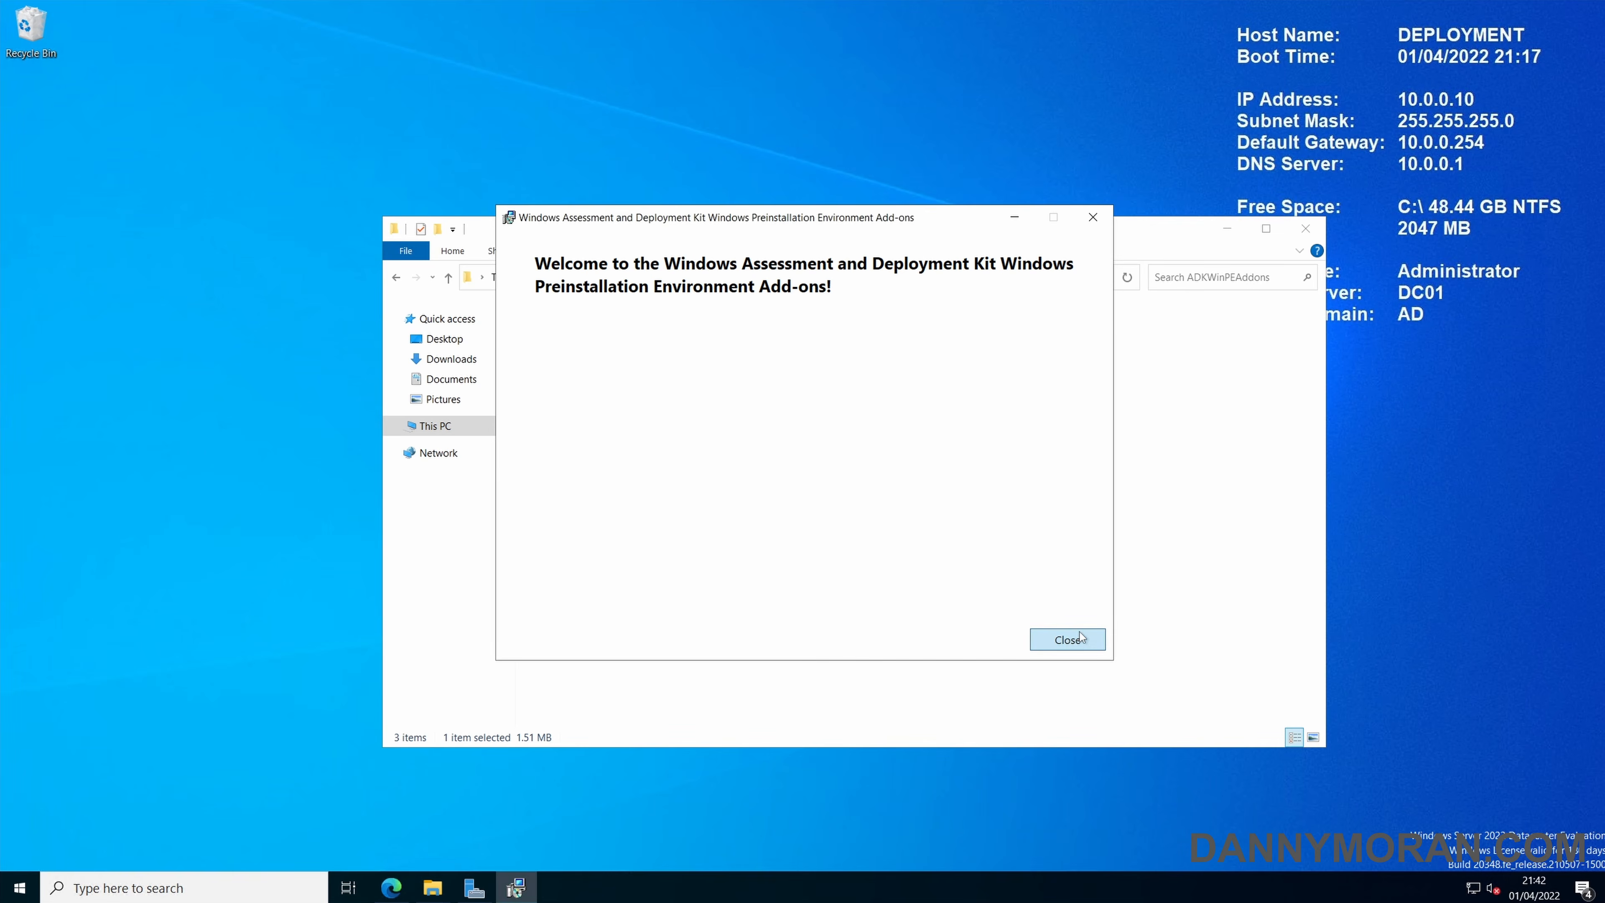
pyautogui.click(1306, 229)
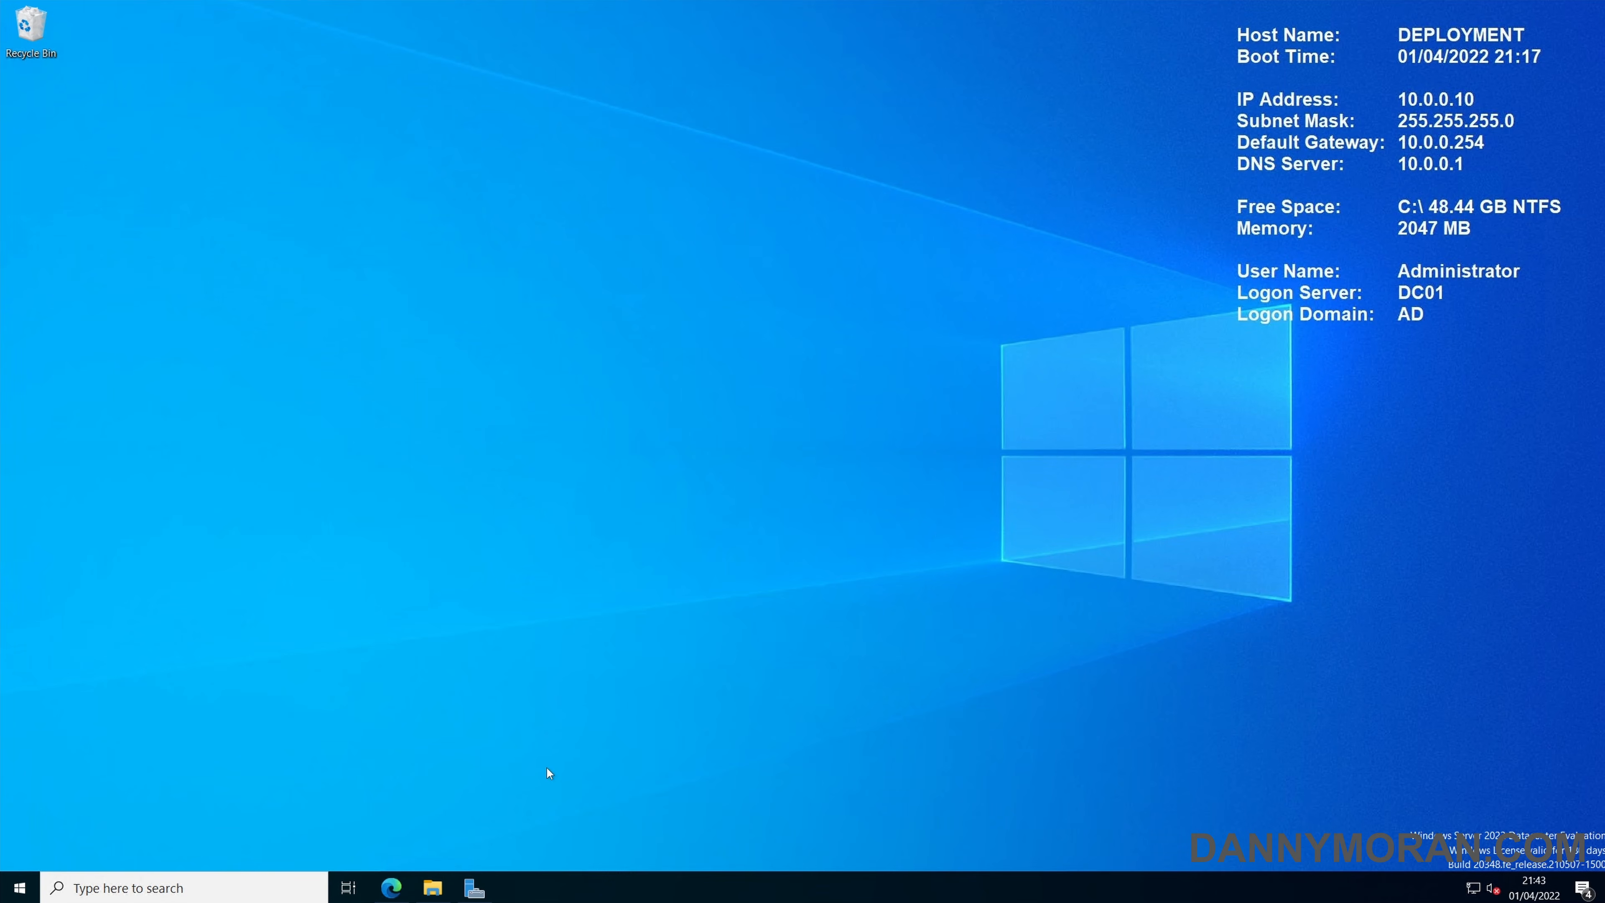
# Open the Windows Deployment Services console from Server Manager, minimize Server Manager and maximize the console.
pyautogui.click(474, 888)
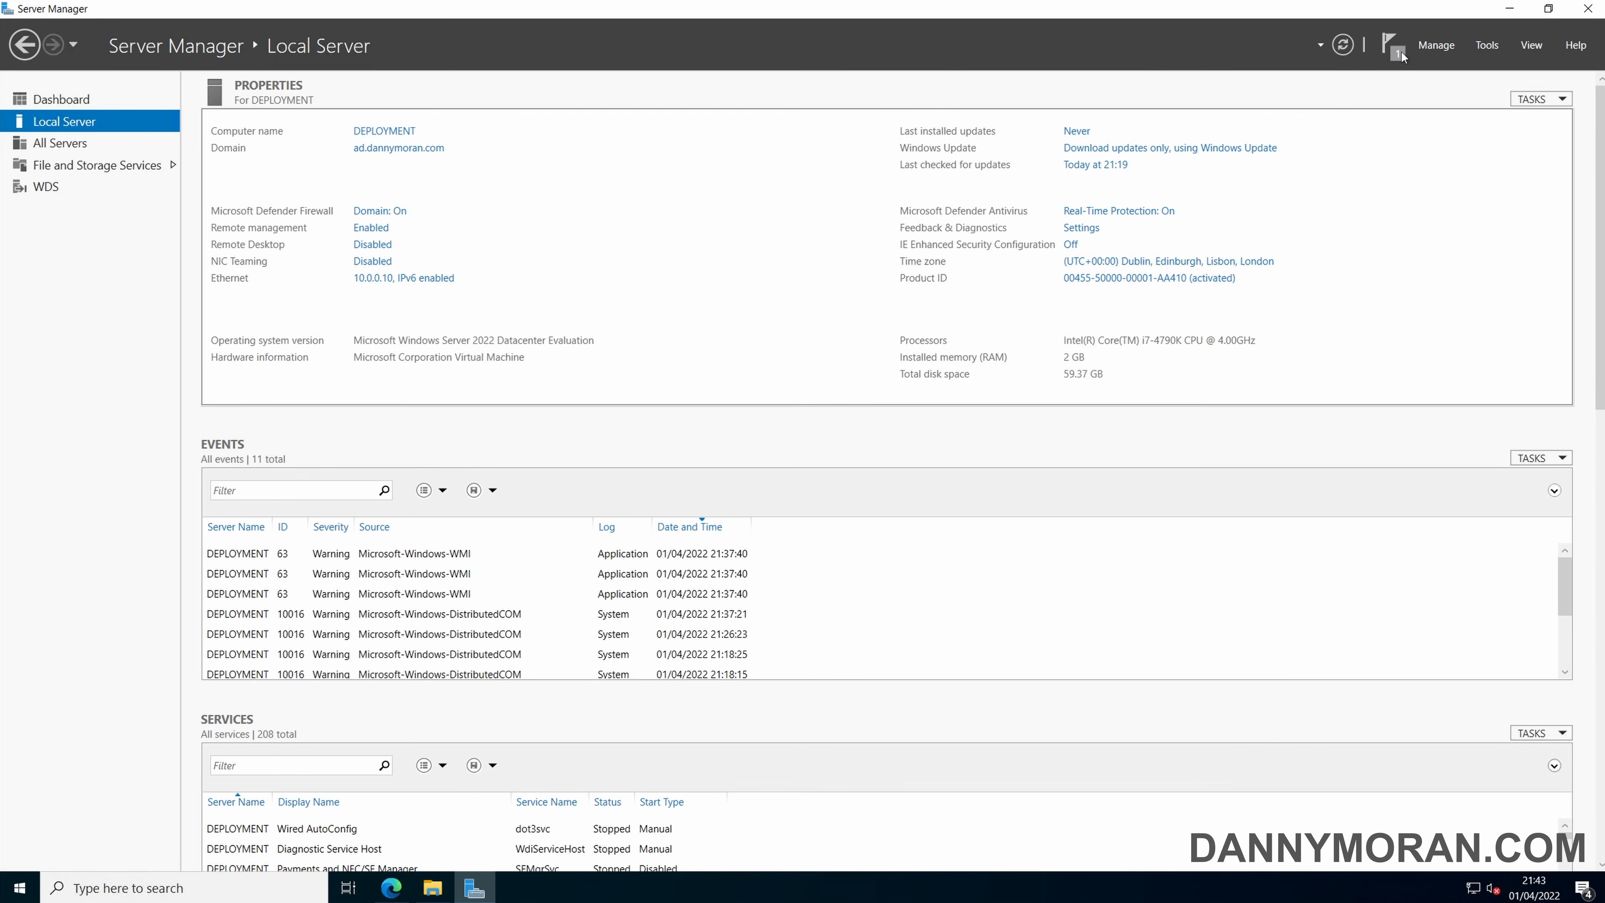
pyautogui.click(1486, 44)
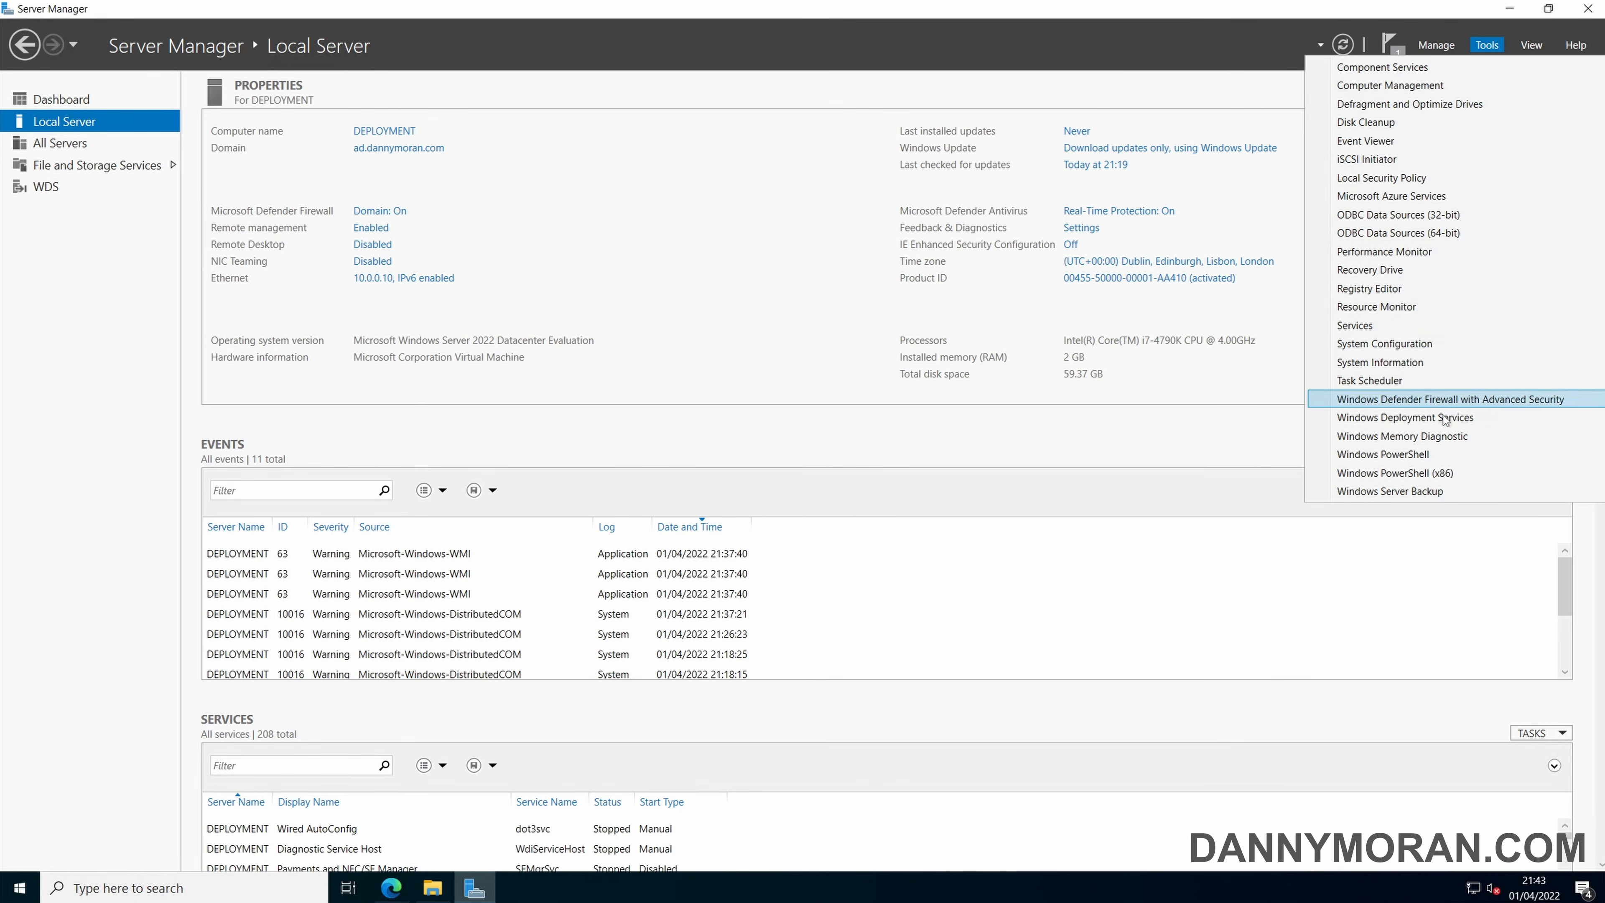
pyautogui.click(1419, 419)
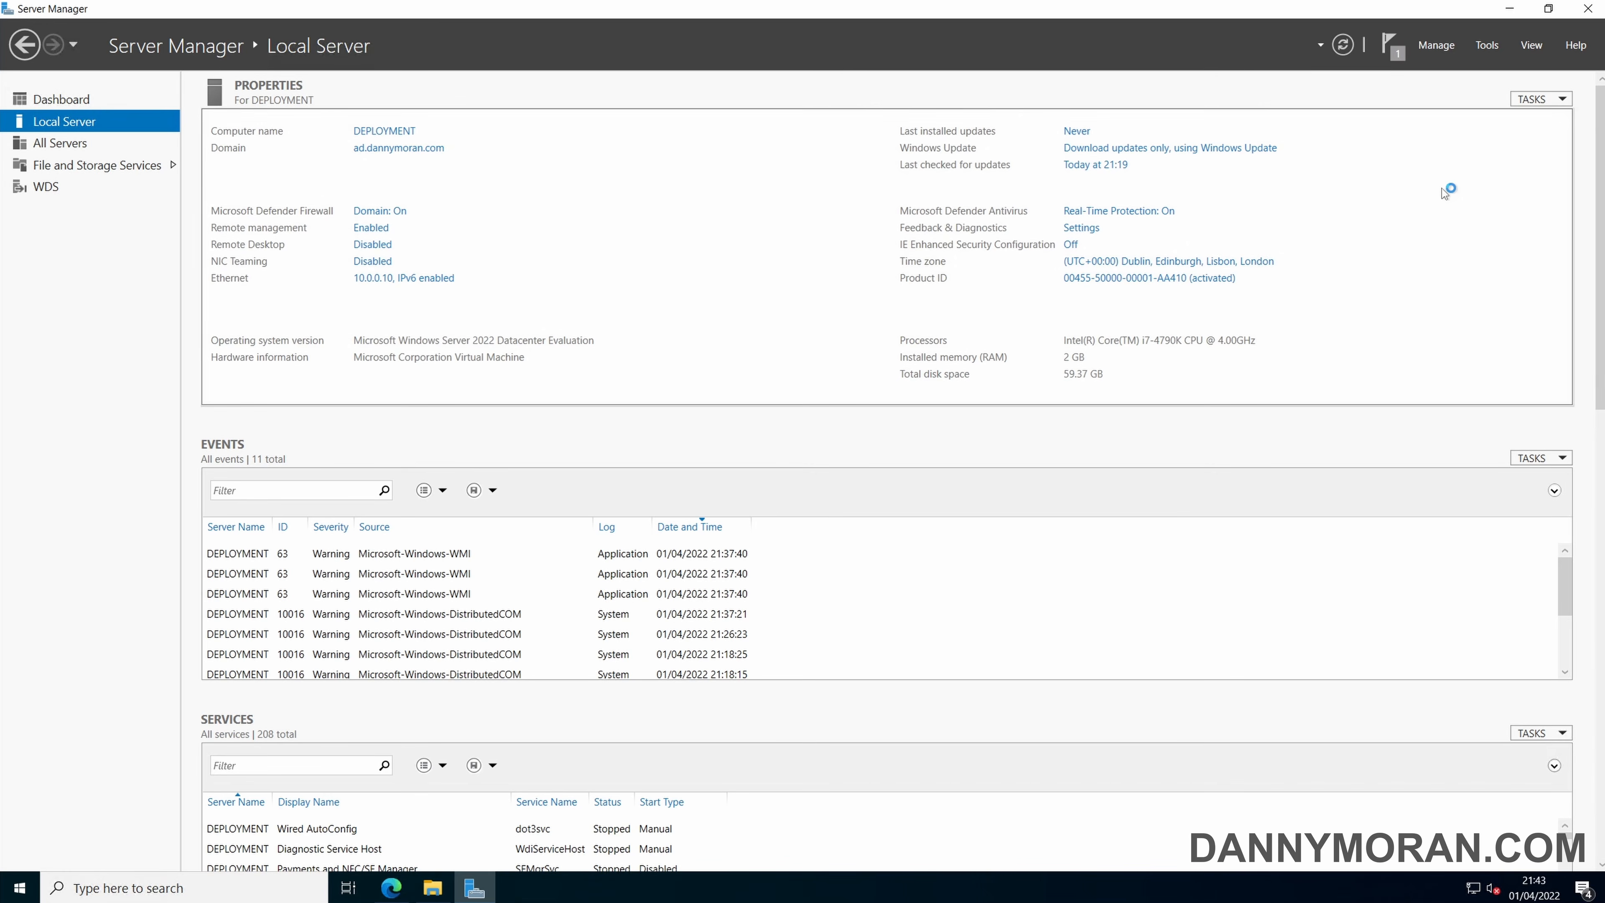
pyautogui.click(1508, 10)
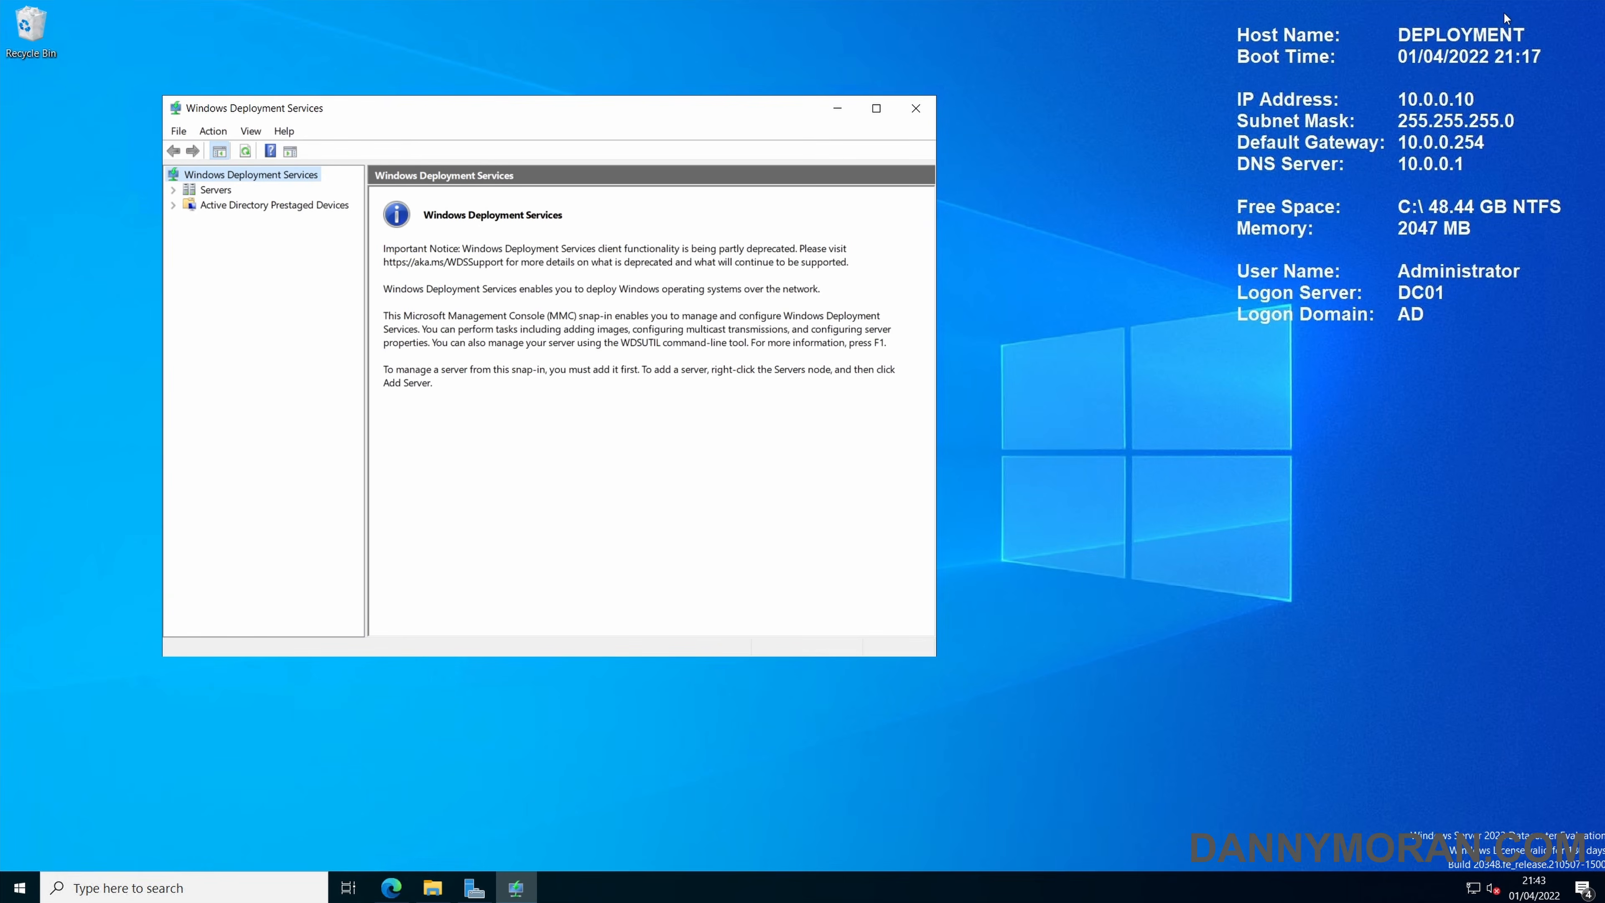
pyautogui.click(876, 108)
# Start configuring the DEPLOYMENT server under Servers, with the install option Integrated with Active Directory.
pyautogui.click(10, 88)
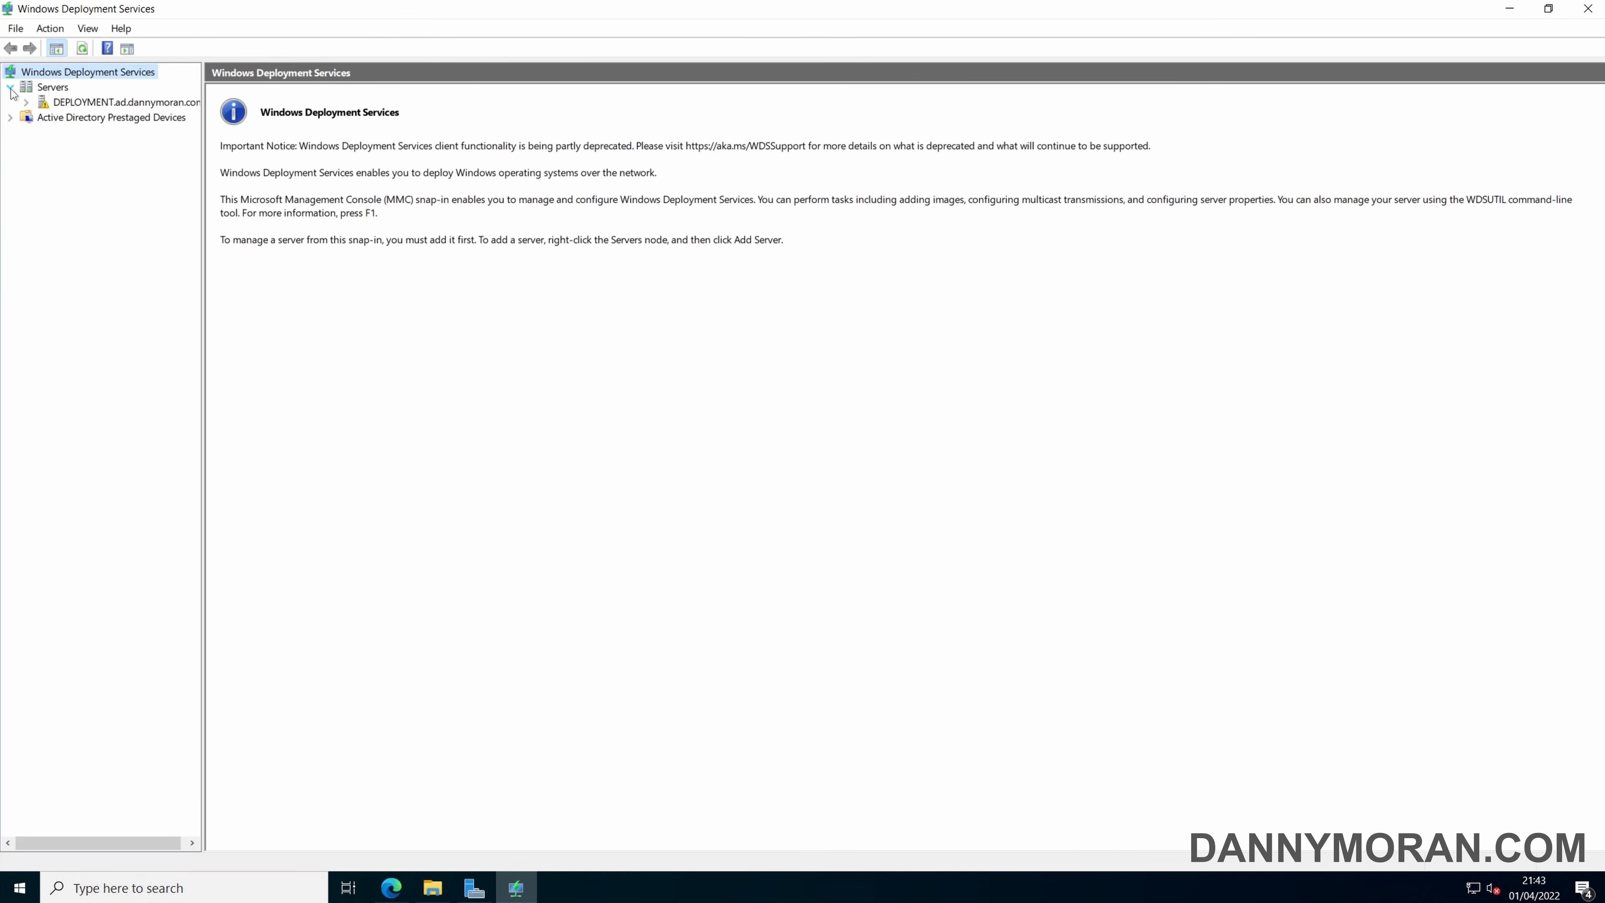
pyautogui.click(76, 105)
pyautogui.rightClick(76, 105)
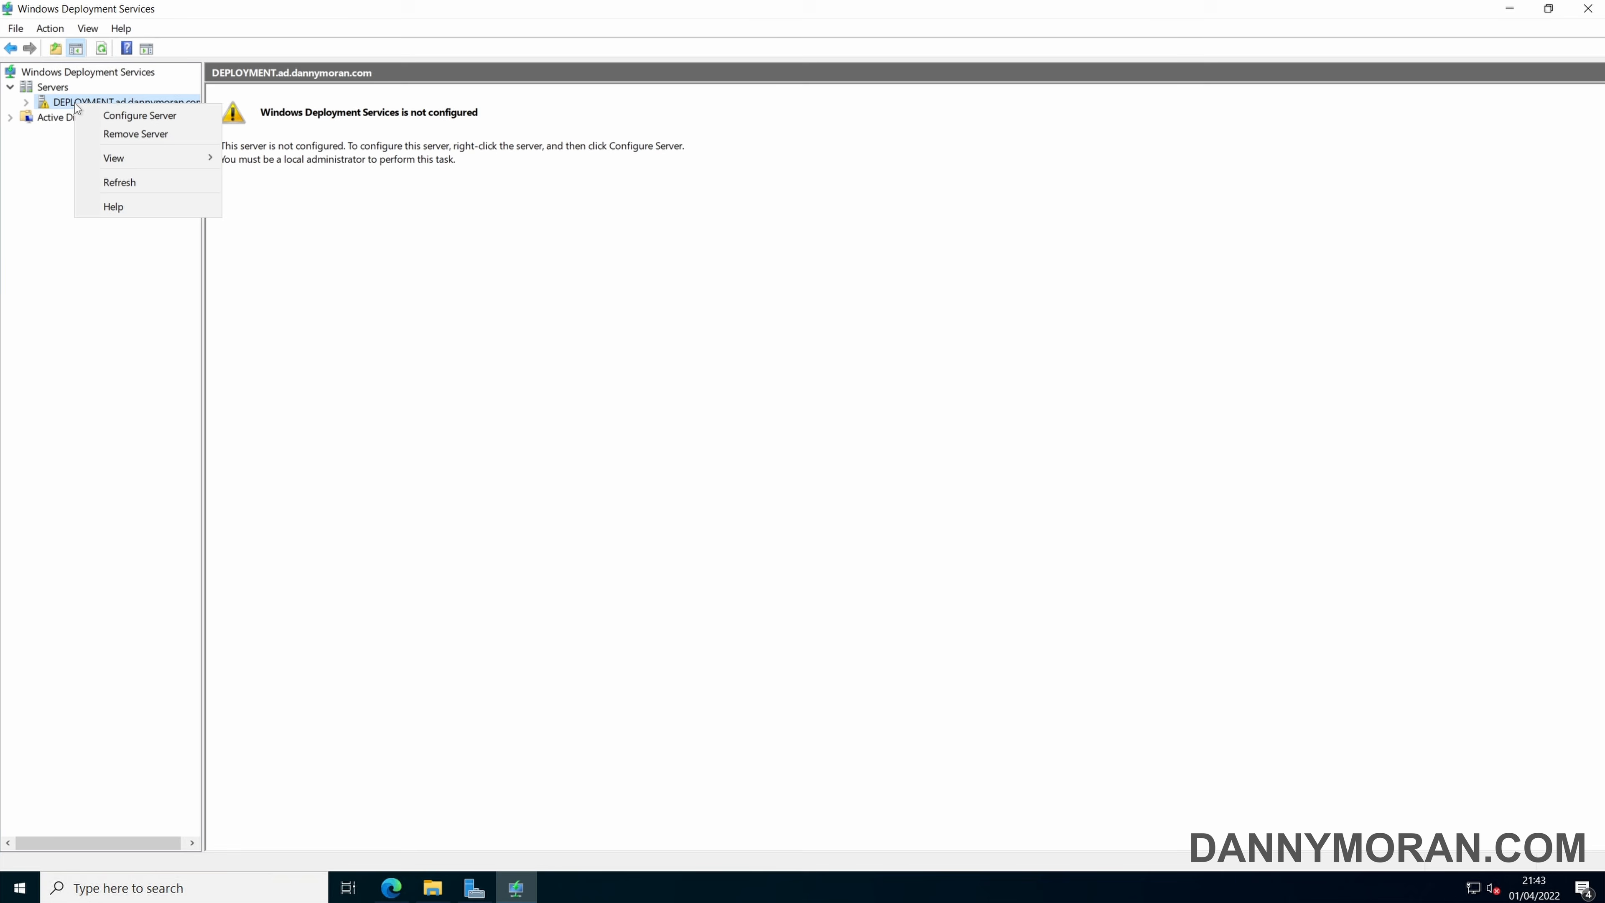
pyautogui.click(115, 111)
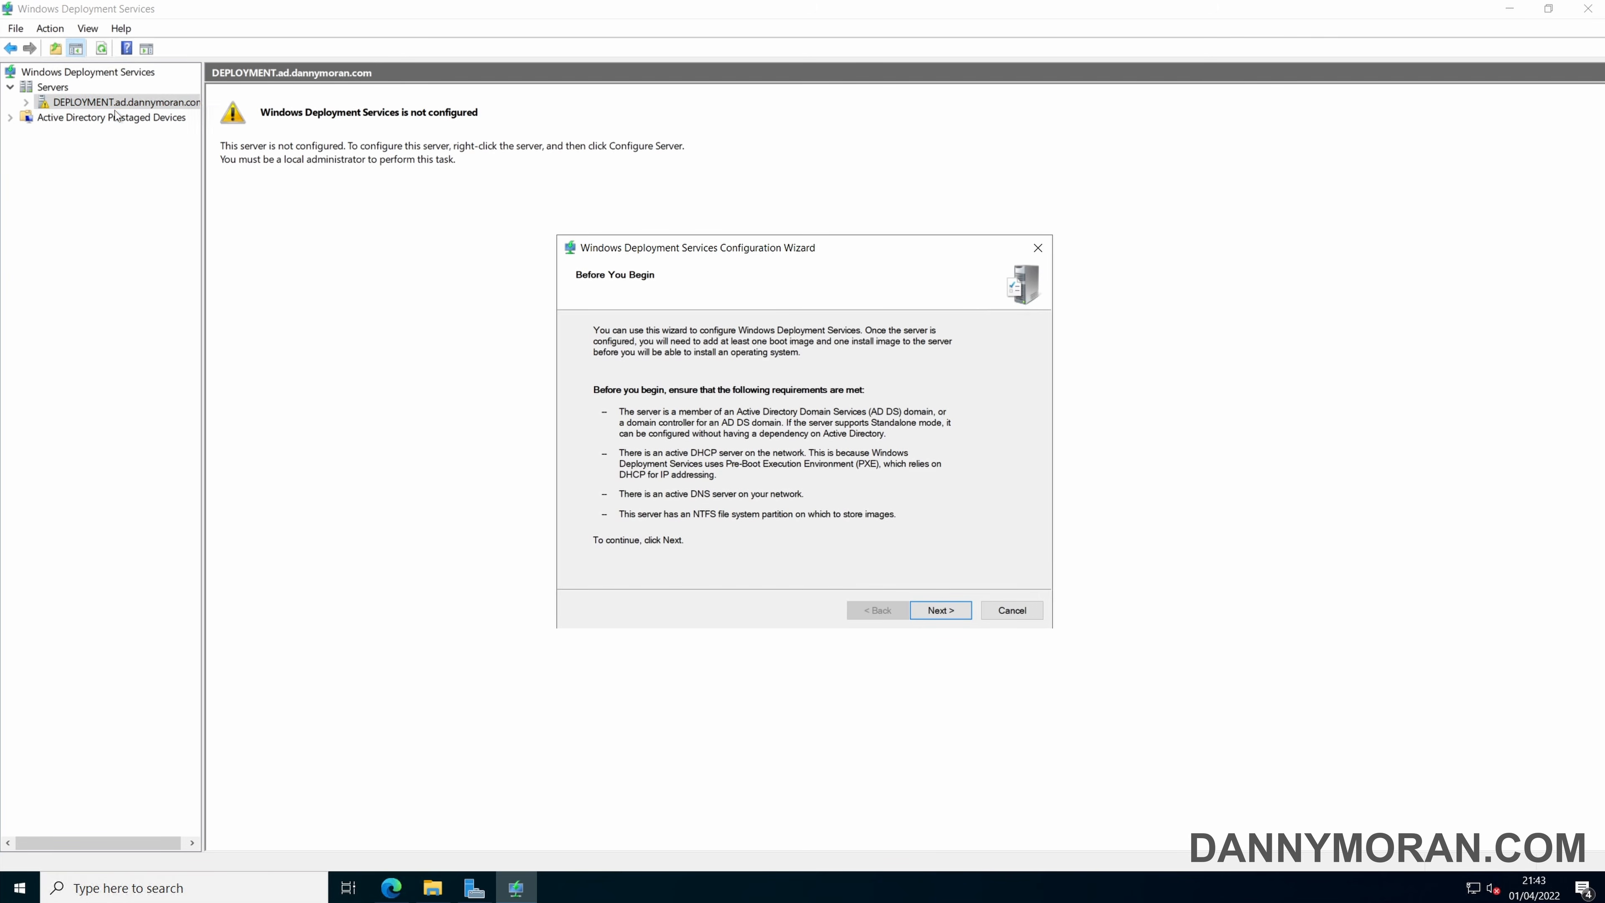
pyautogui.click(933, 614)
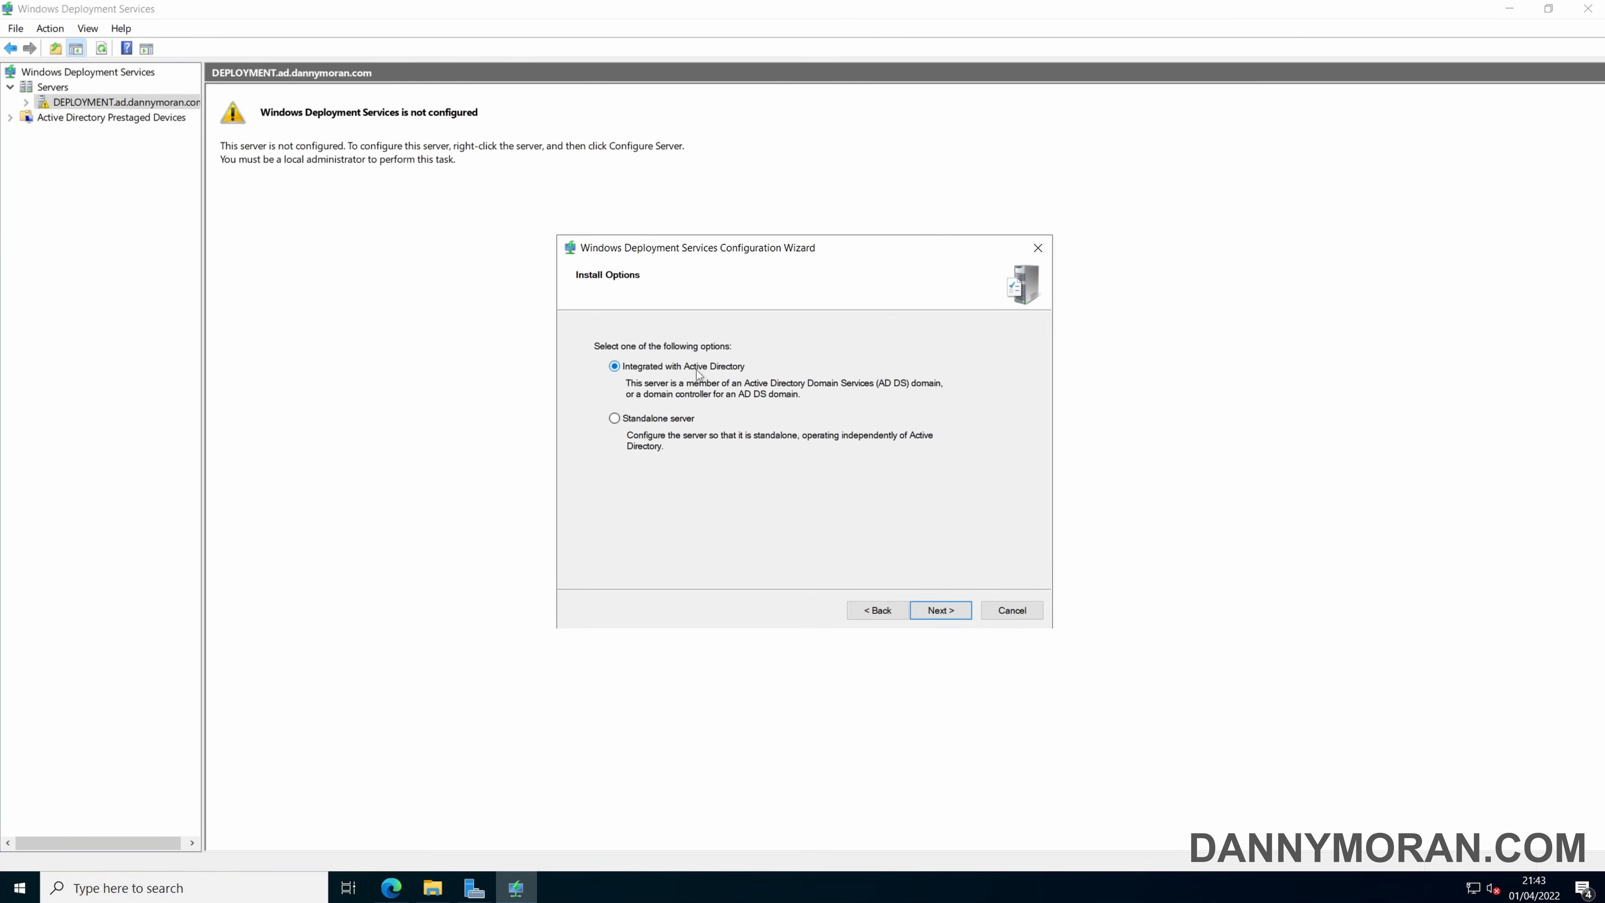
pyautogui.click(936, 611)
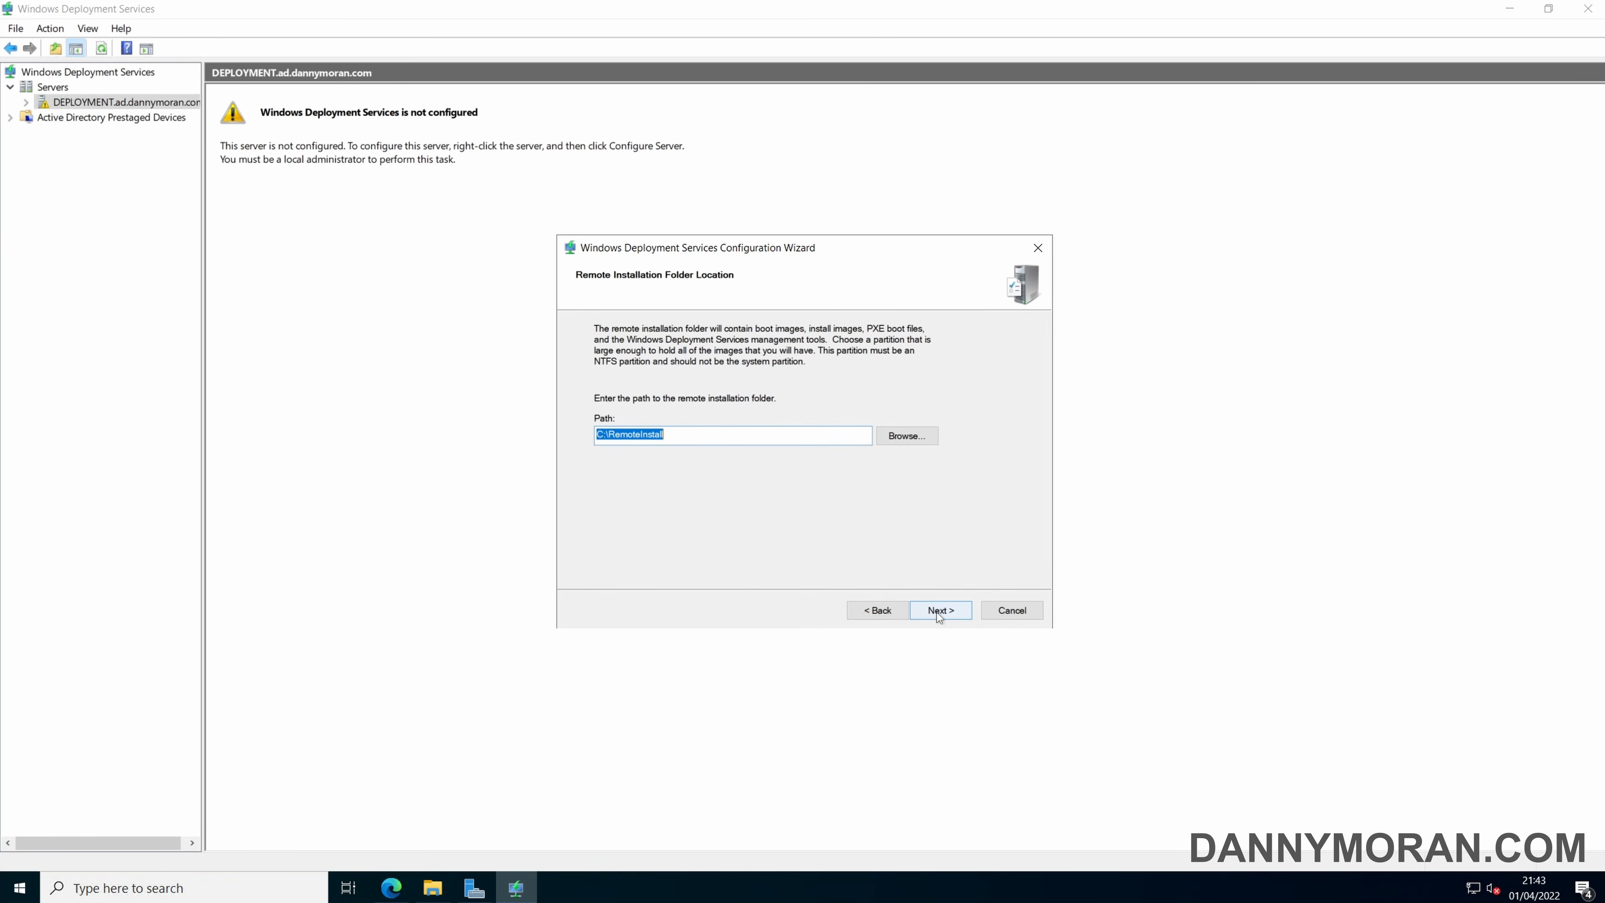
# Check the available drives in File Explorer and accept C:\RemoteInstall as the remote installation folder on the system volume.
pyautogui.click(663, 434)
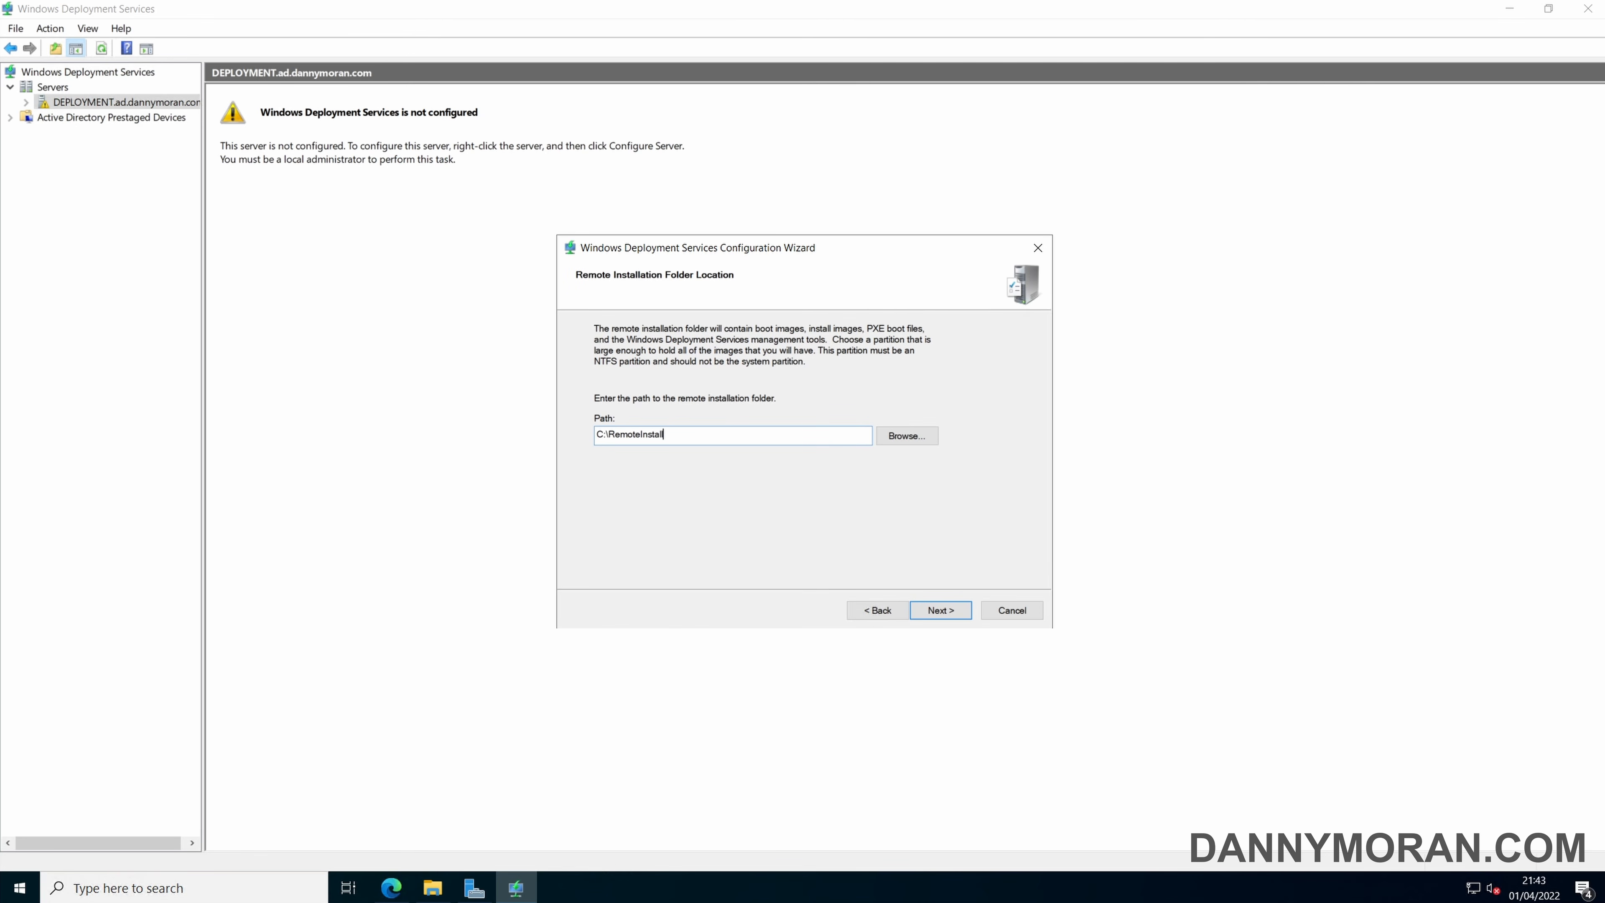
pyautogui.click(432, 888)
pyautogui.click(408, 390)
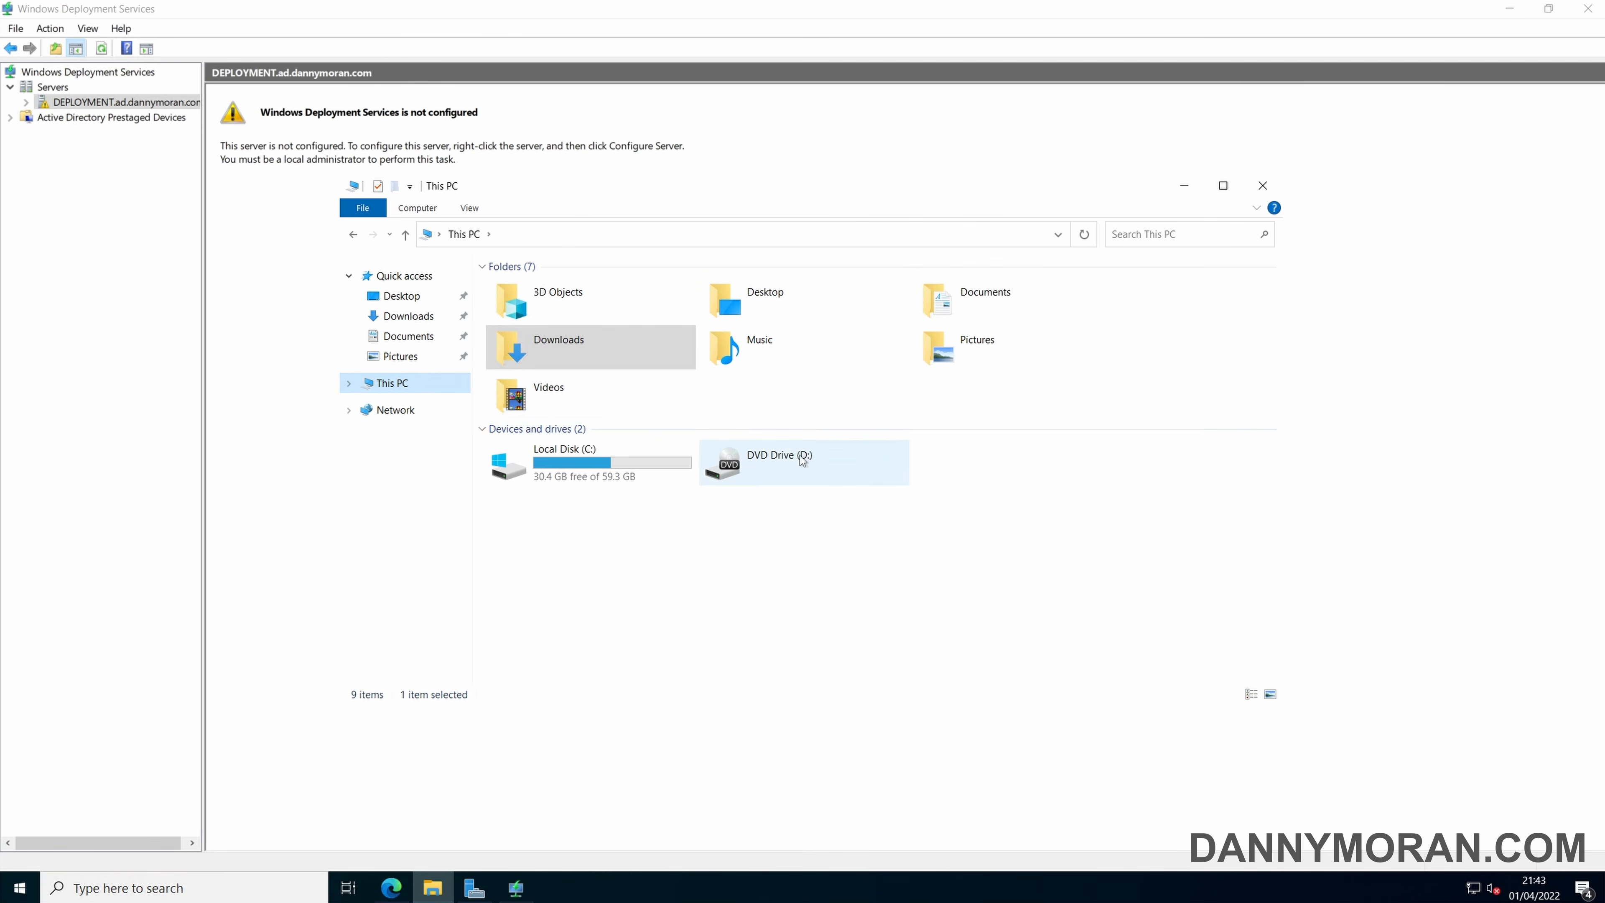
pyautogui.moveTo(934, 449); pyautogui.dragTo(1188, 500)
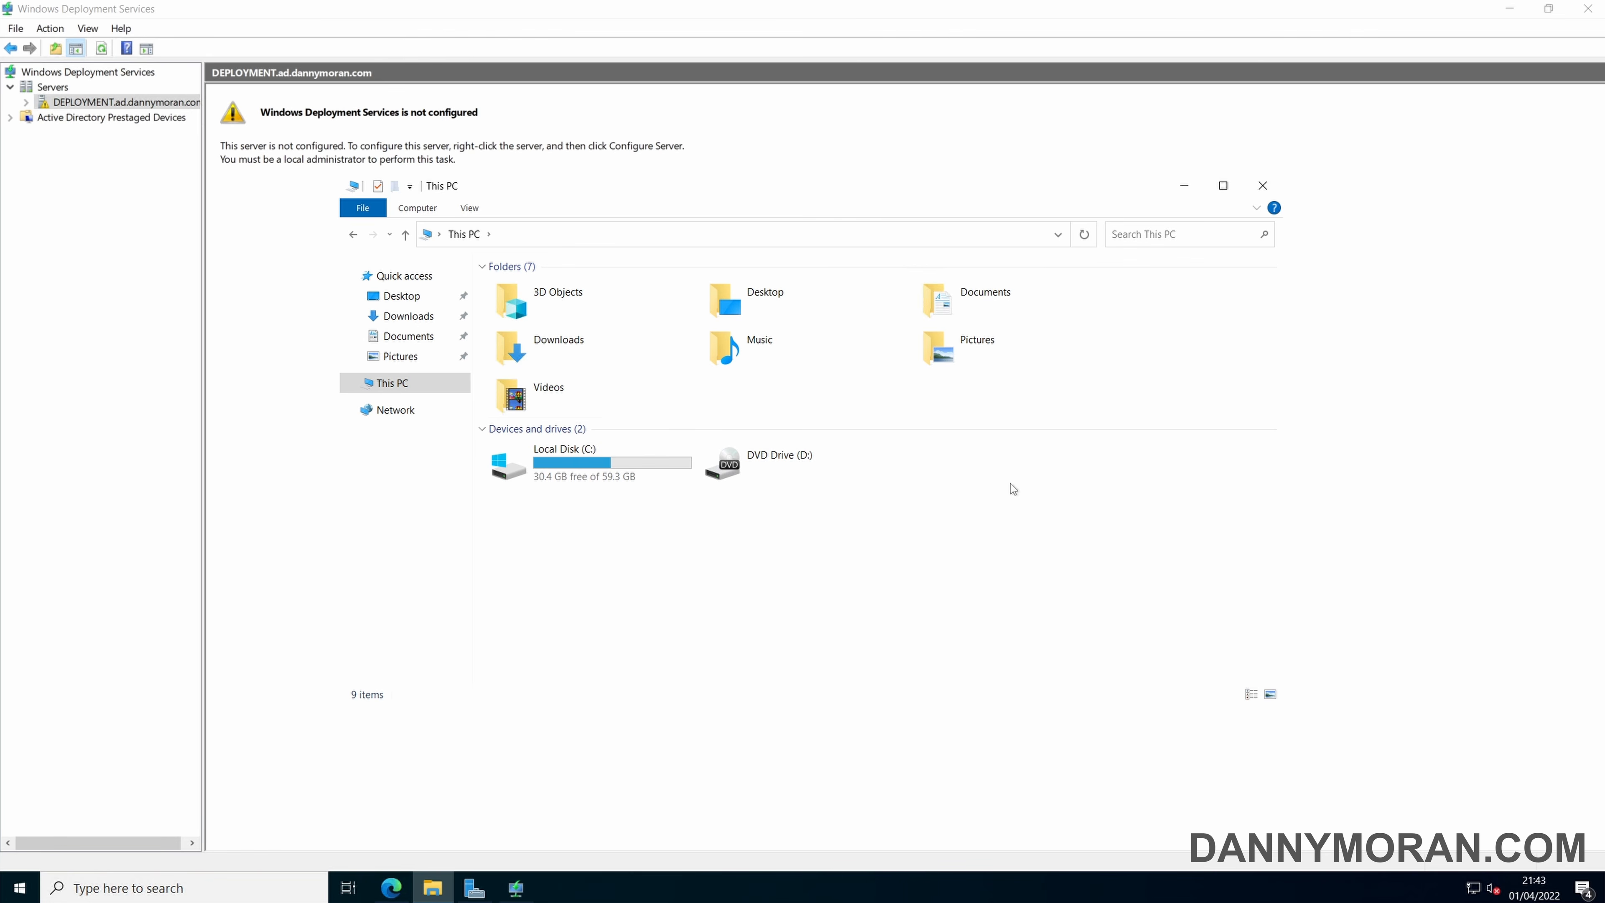
pyautogui.click(1183, 186)
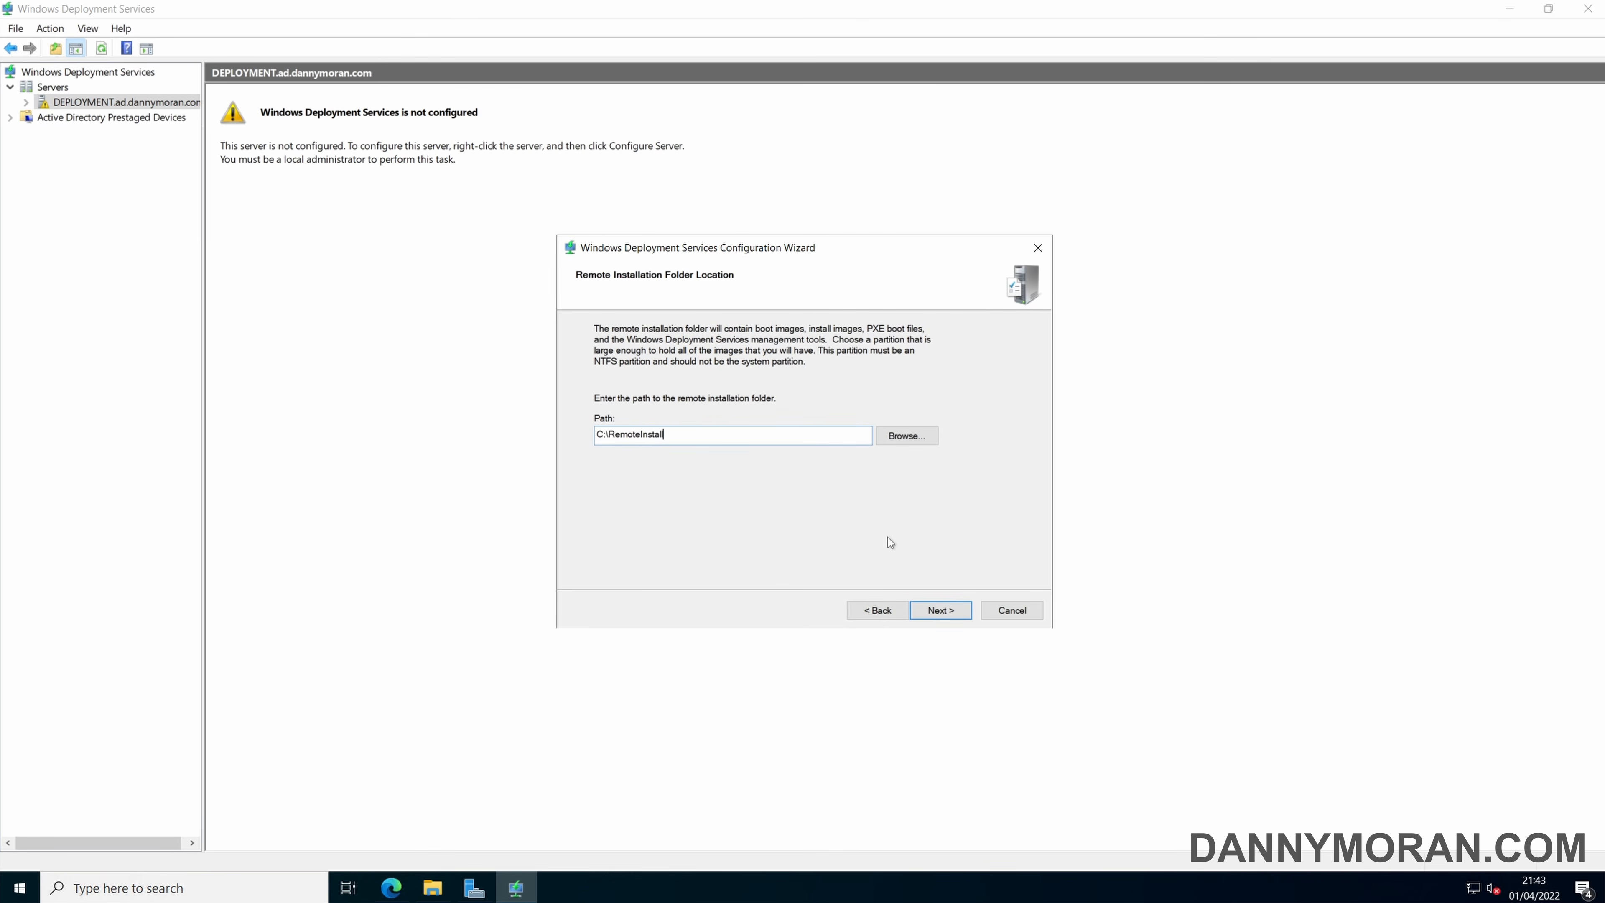
pyautogui.click(940, 610)
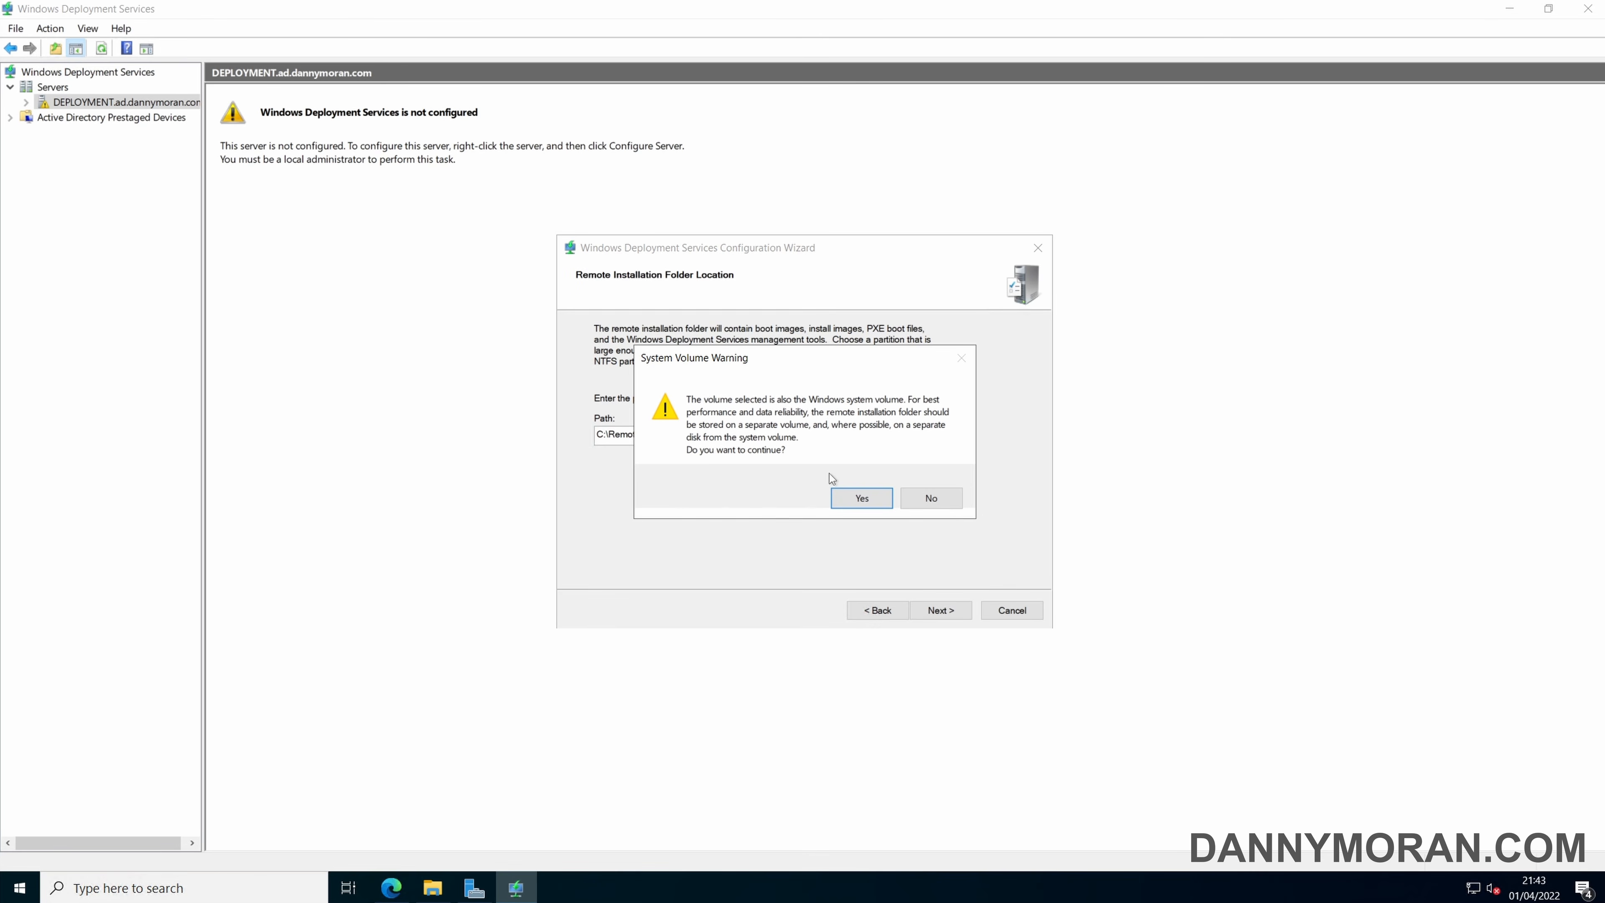
pyautogui.click(848, 499)
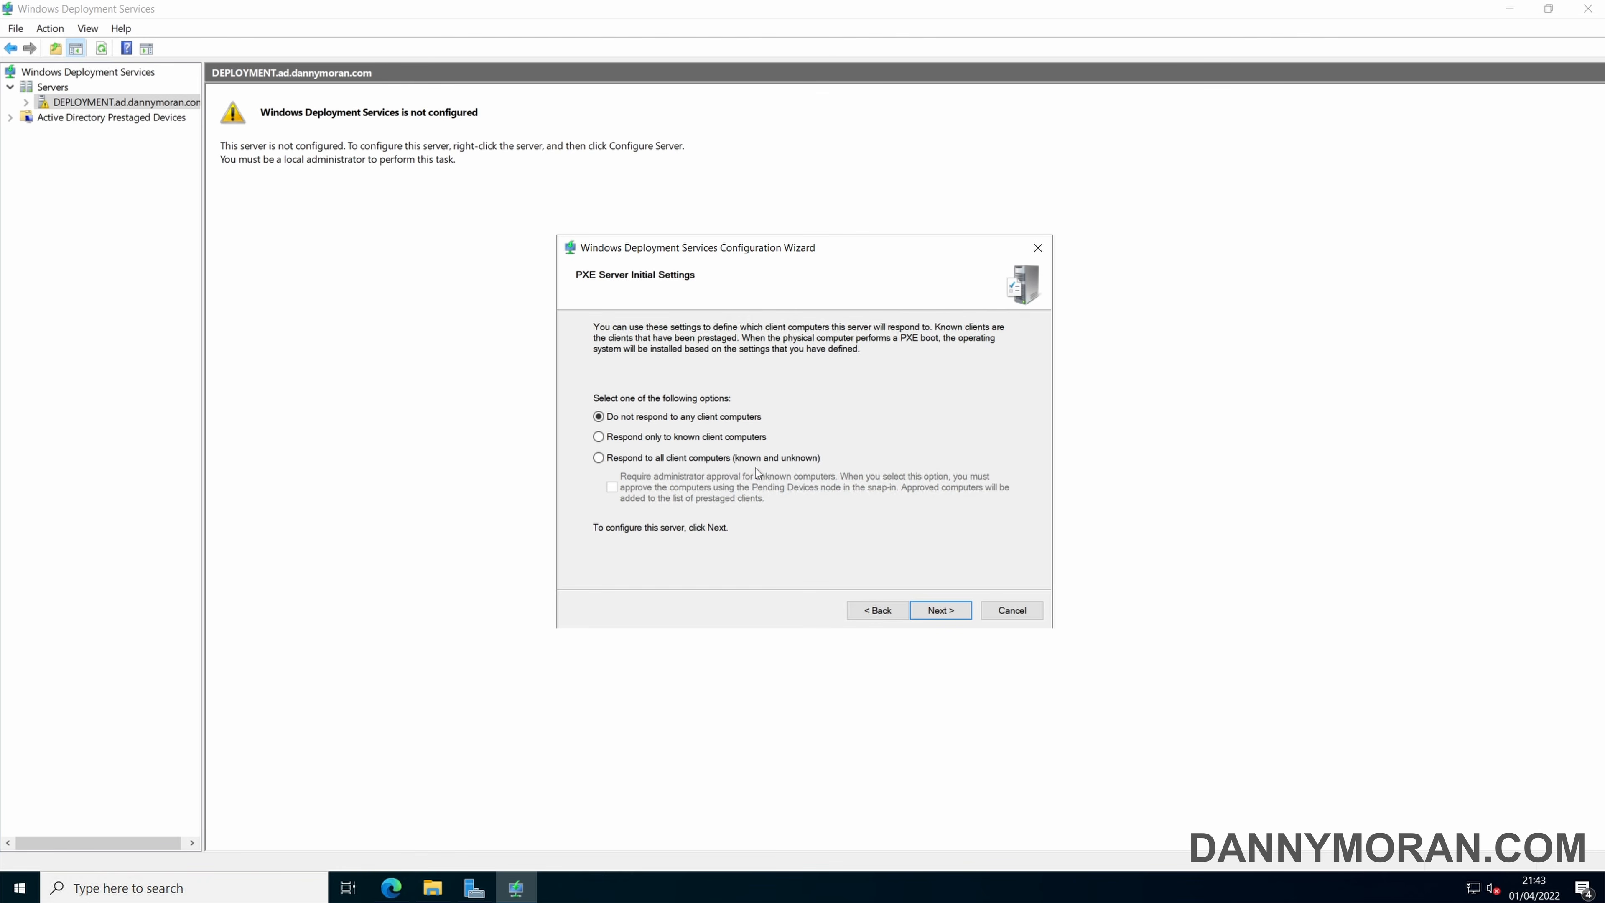
# Set the PXE server to respond to all client computers (known and unknown) and finish the configuration without adding images to the server.
pyautogui.click(743, 460)
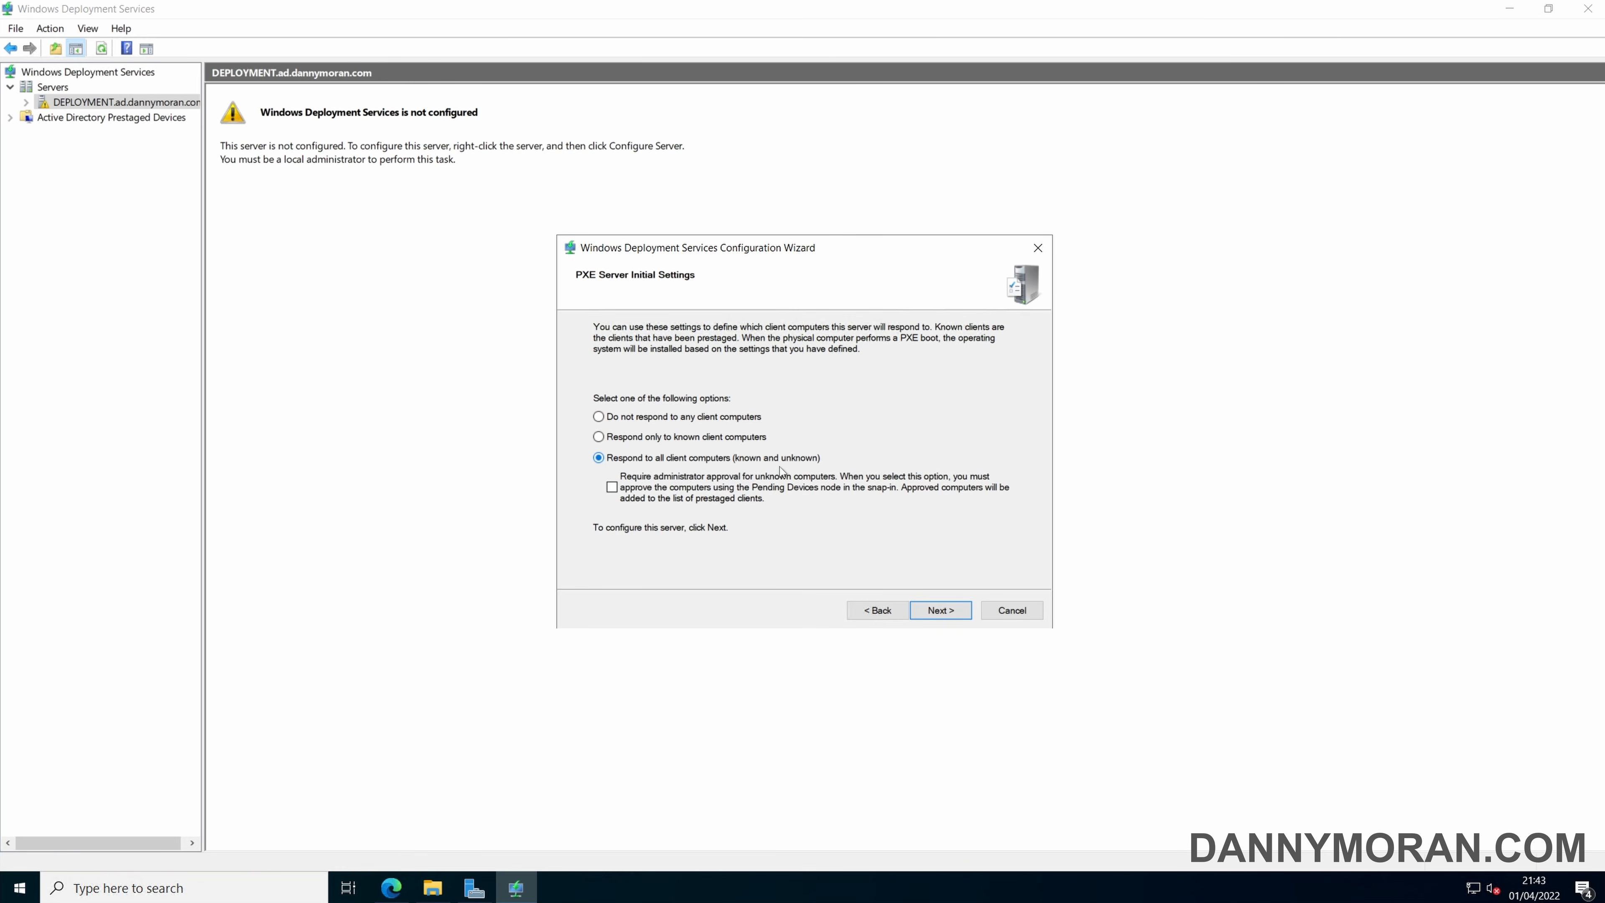
pyautogui.click(940, 610)
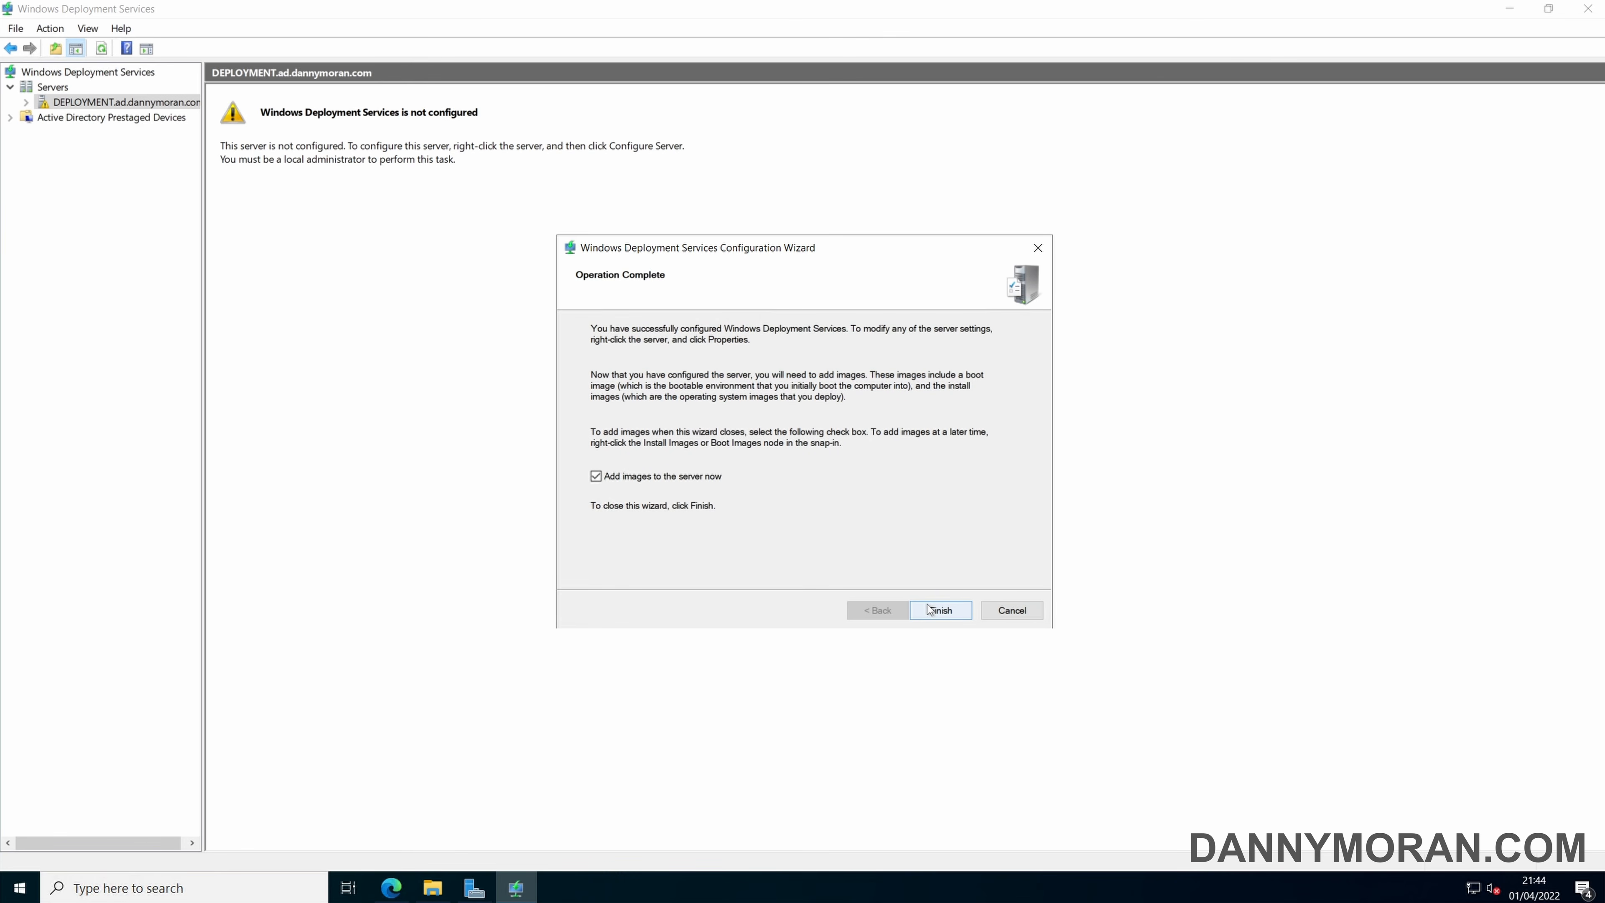
pyautogui.click(608, 479)
pyautogui.click(939, 611)
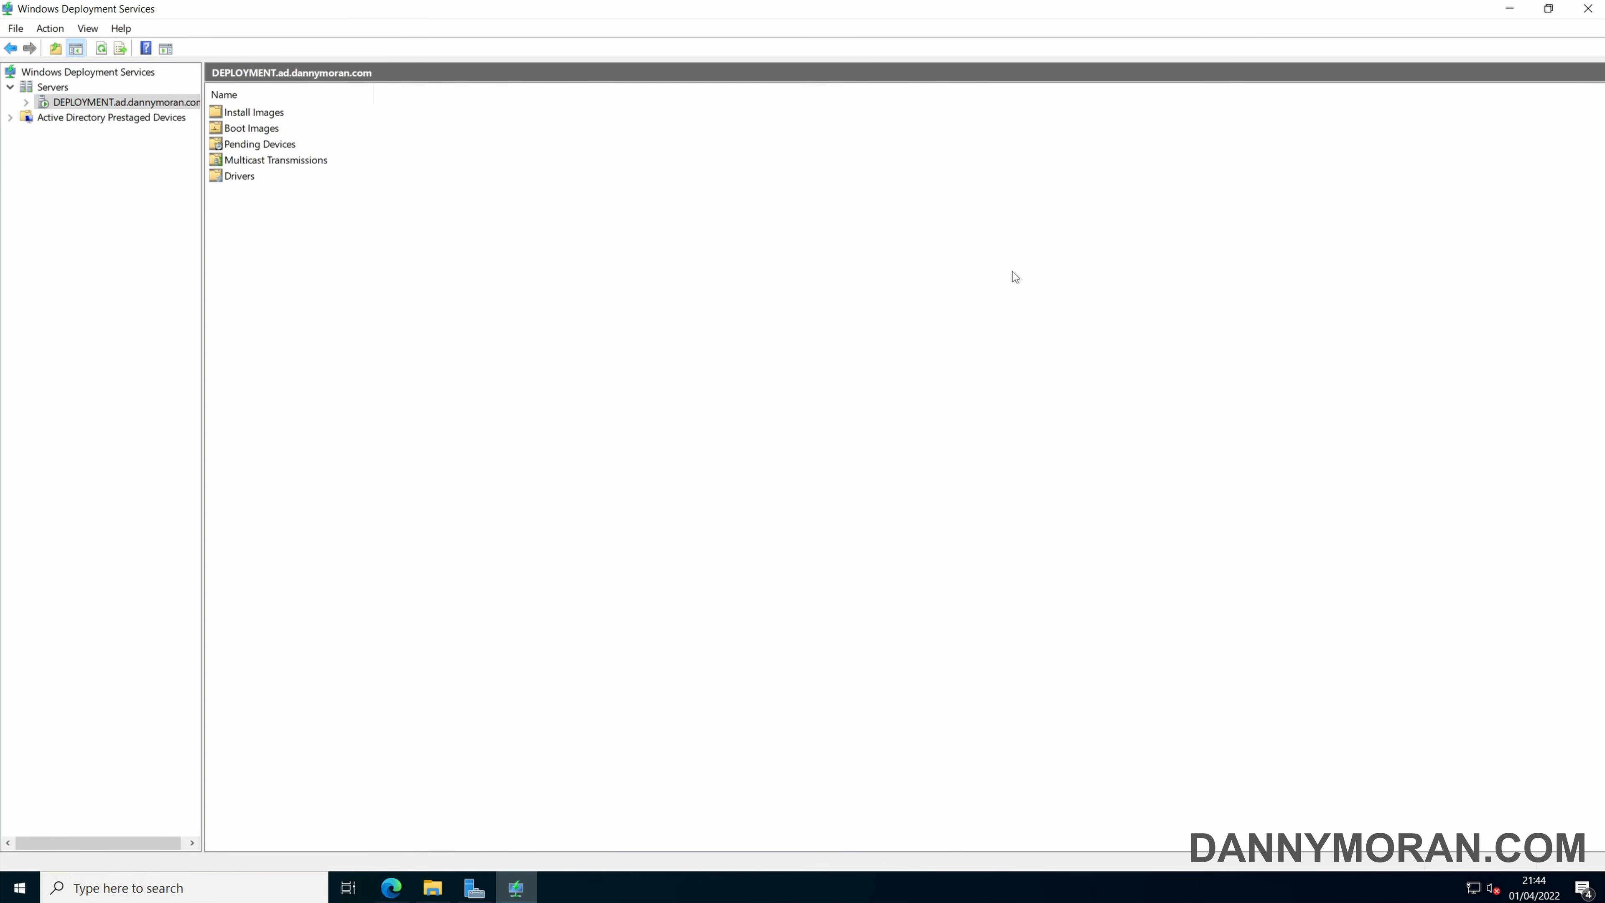
# Minimize the Windows Deployment Services console and open Deployment Workbench from the Microsoft Deployment Toolkit.
pyautogui.click(1509, 8)
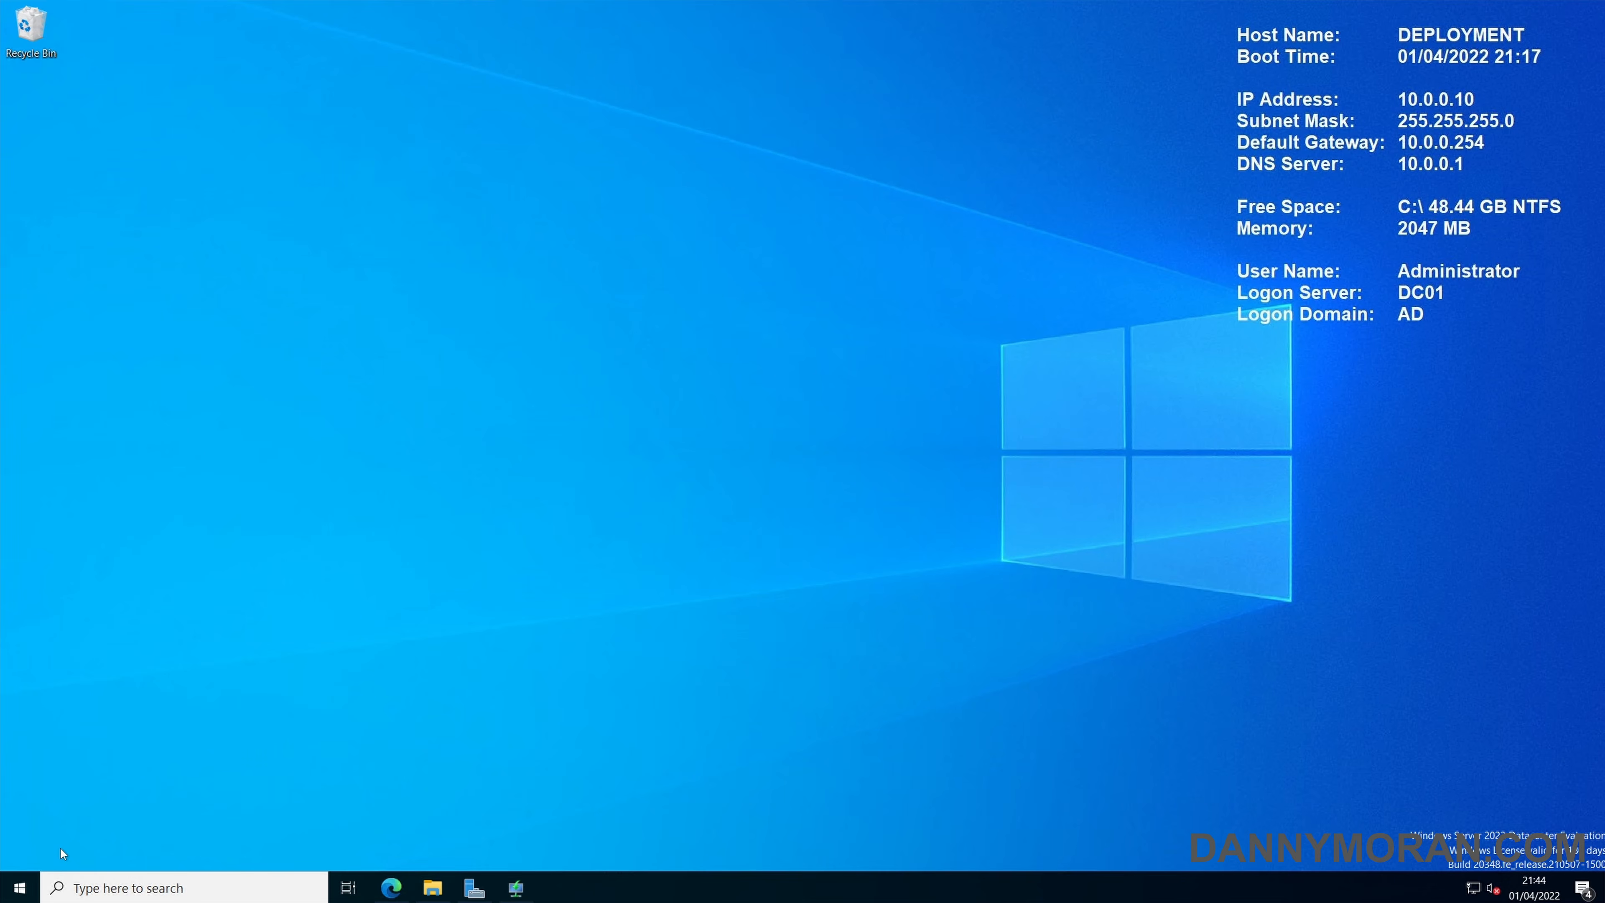
pyautogui.click(21, 888)
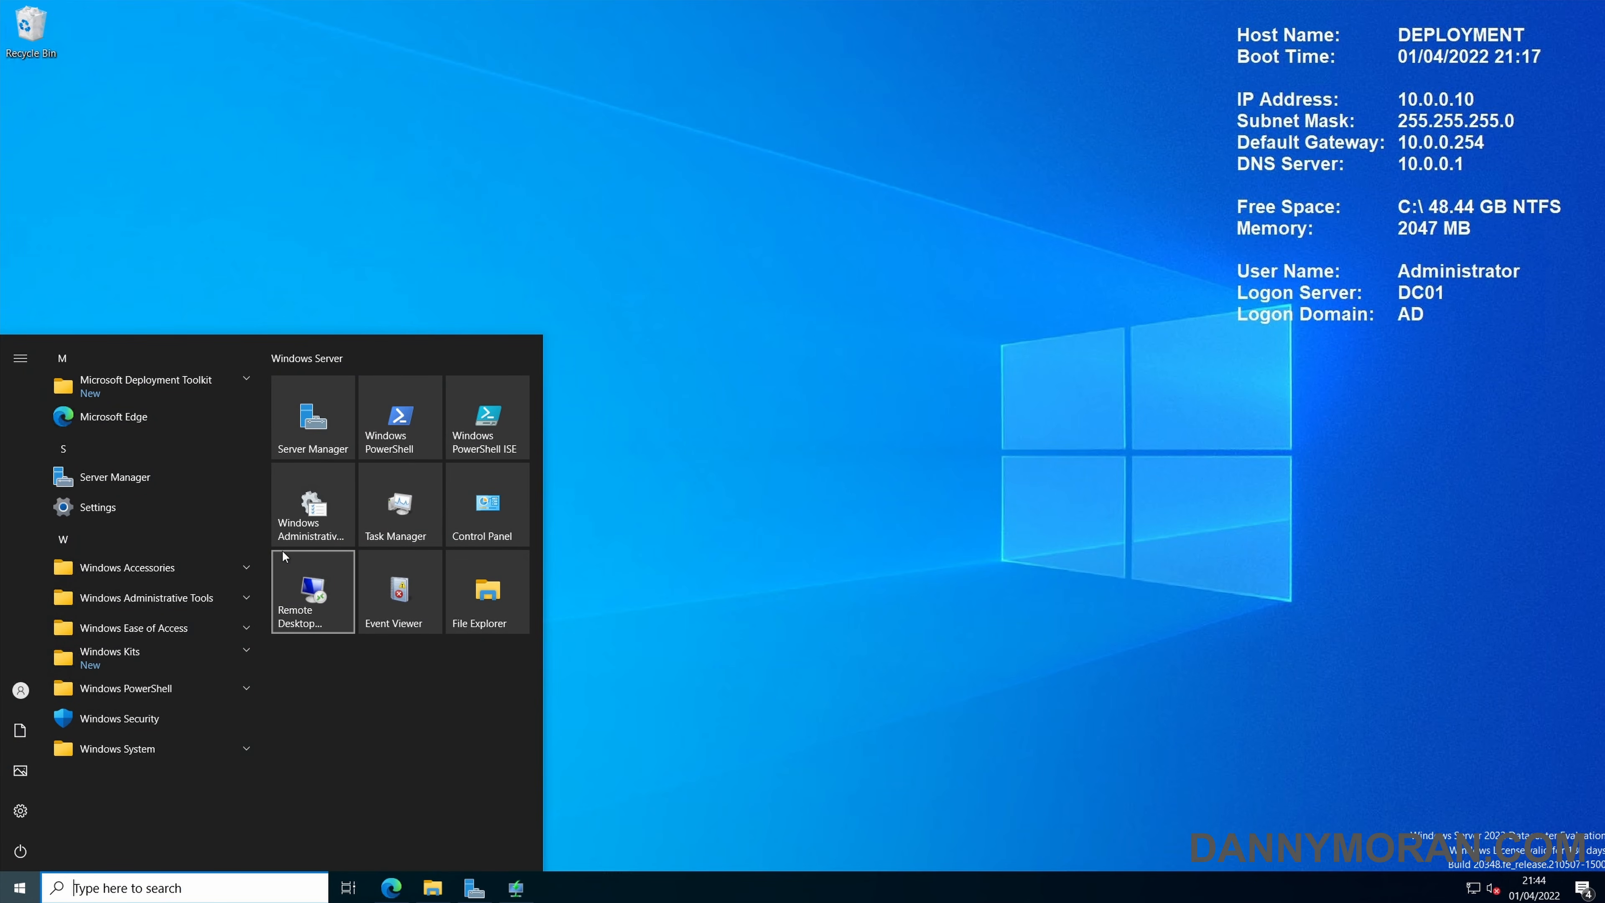
pyautogui.click(205, 386)
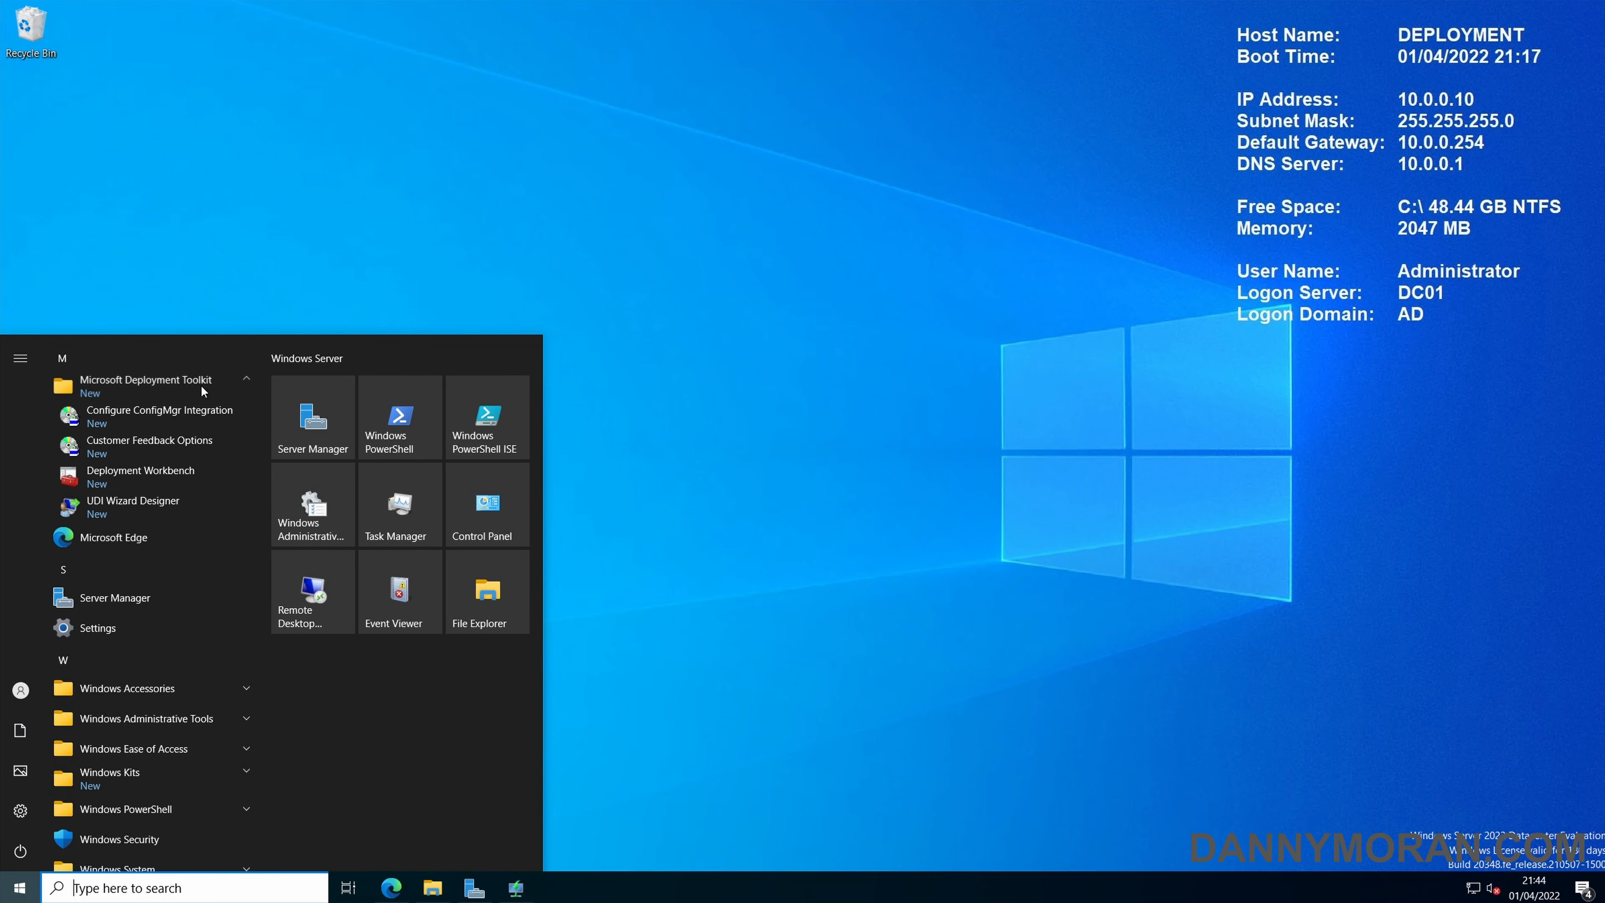
pyautogui.click(172, 482)
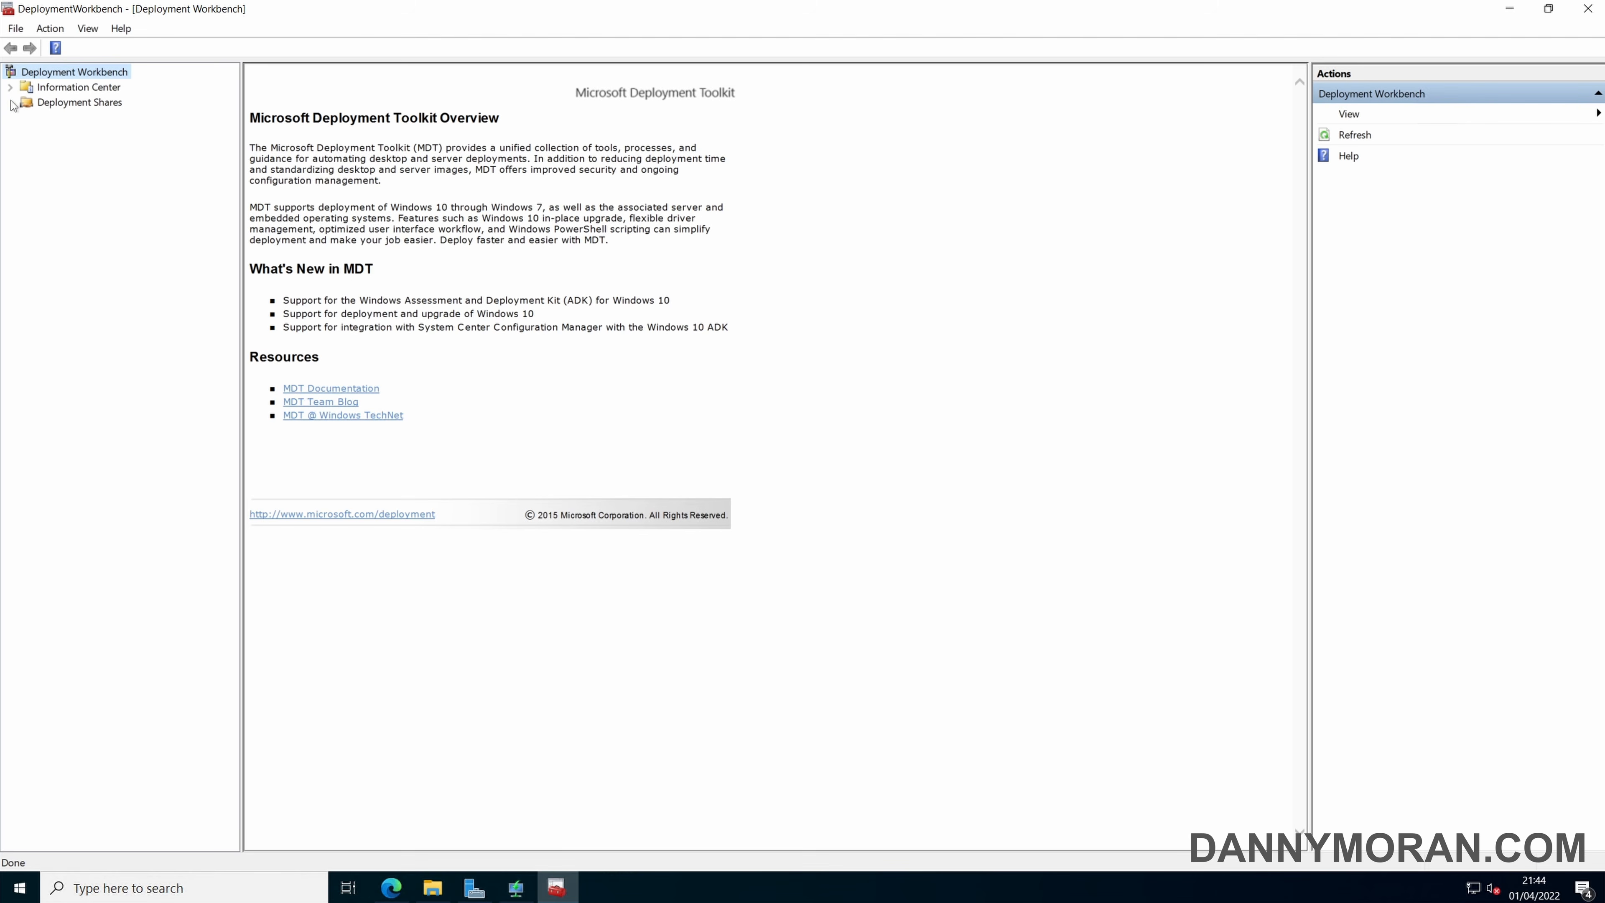
# Start a new deployment share under Deployment Shares, using C:\DeploymentShare as its path.
pyautogui.click(45, 105)
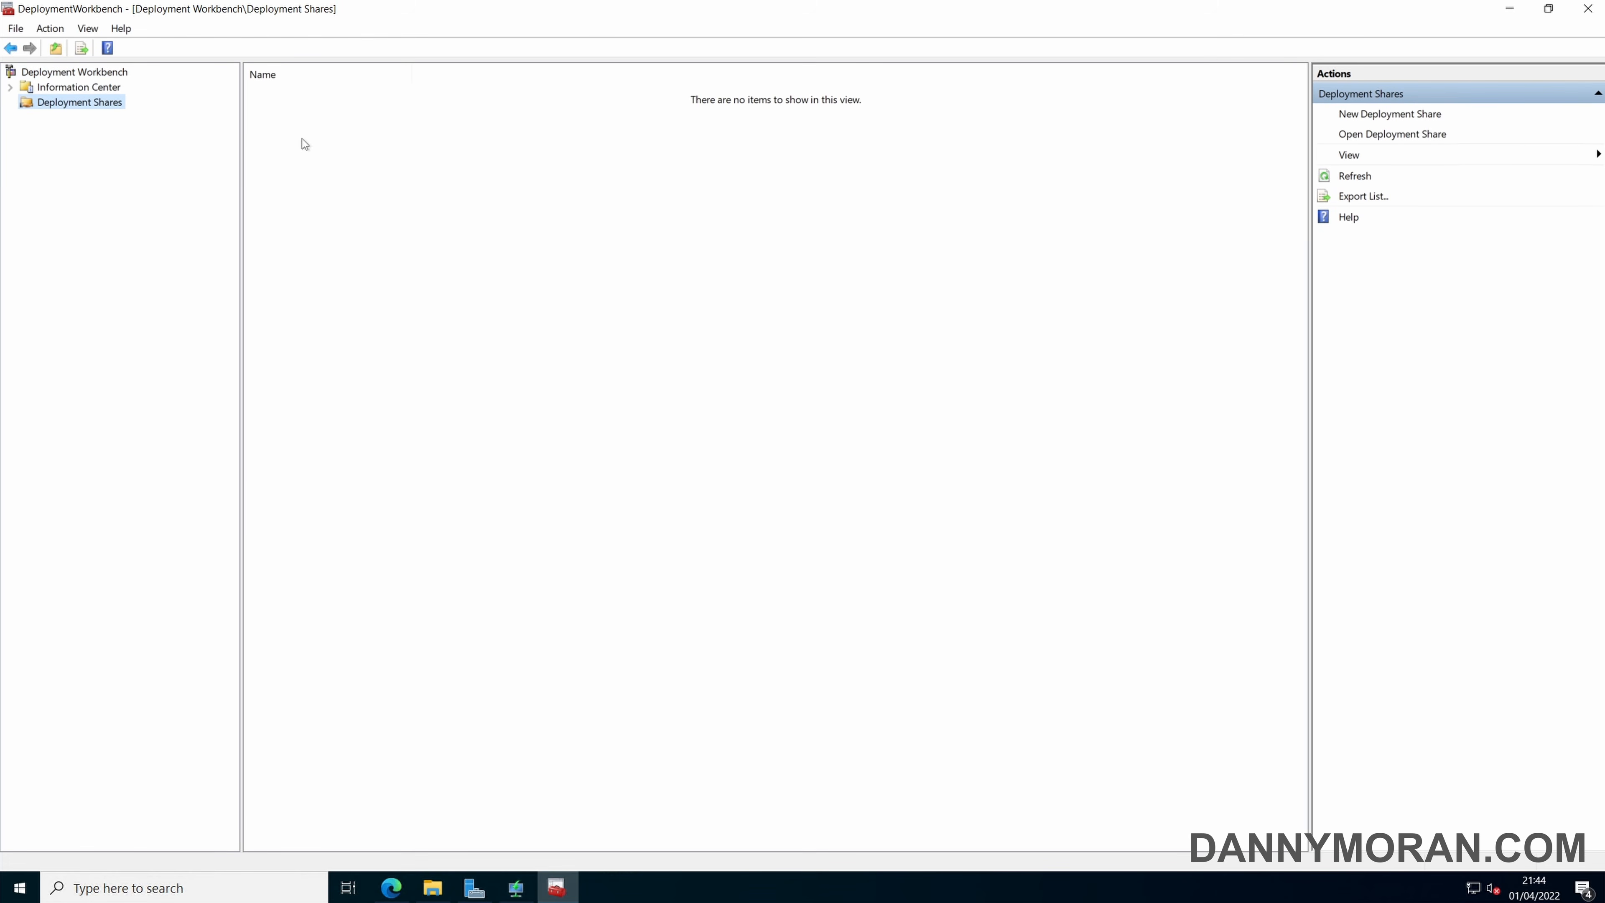
pyautogui.rightClick(86, 106)
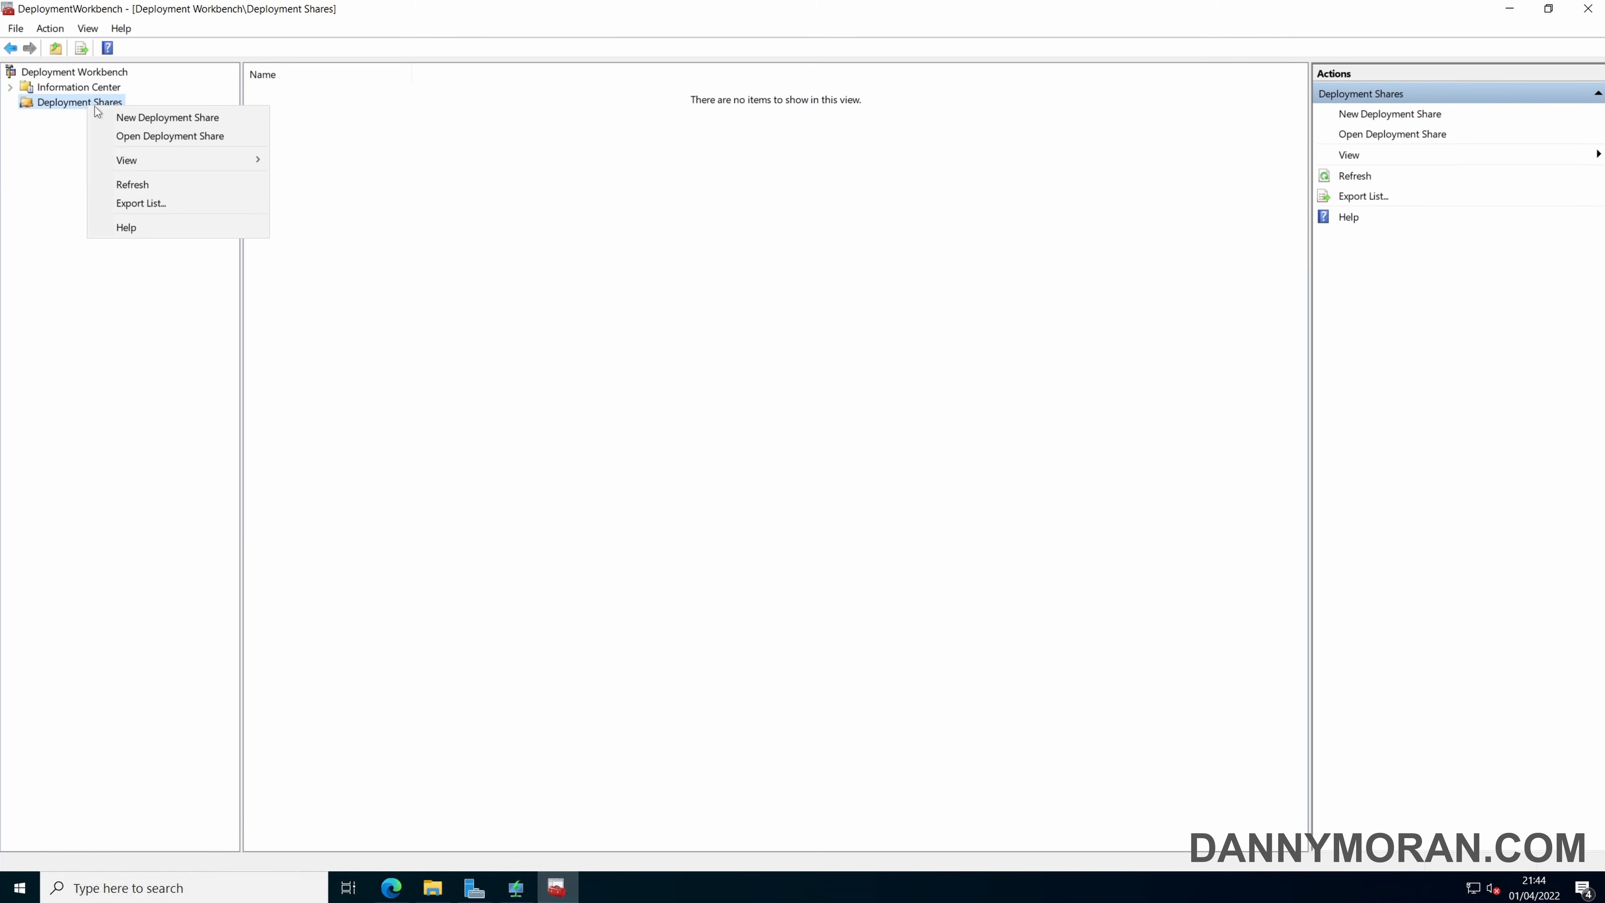
pyautogui.click(143, 118)
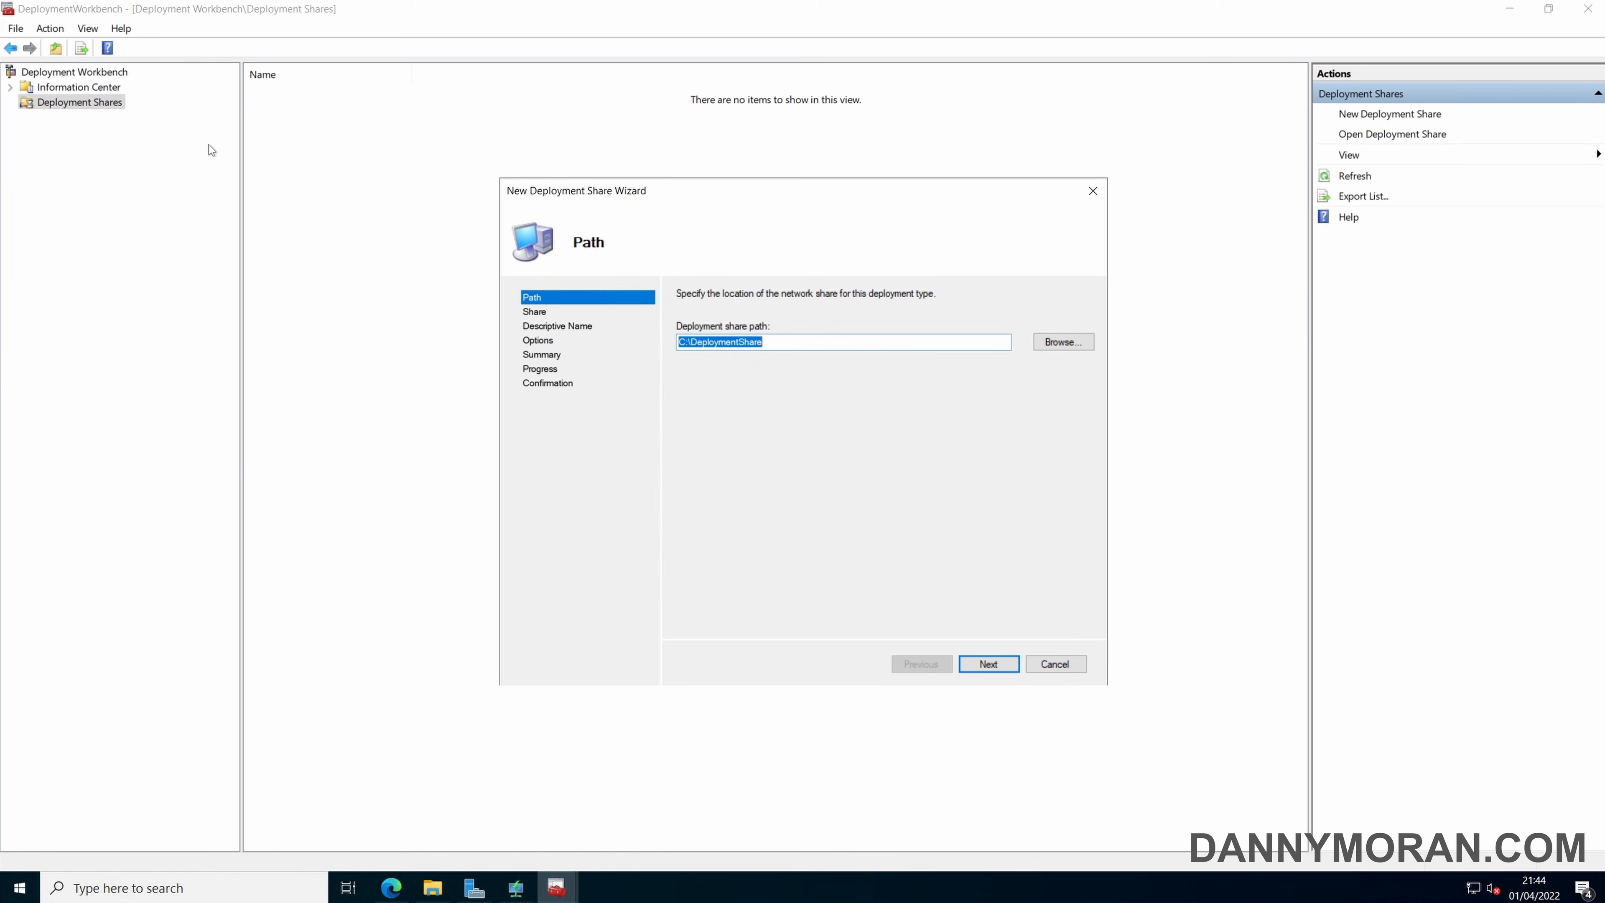
pyautogui.click(744, 341)
pyautogui.moveTo(678, 342); pyautogui.dragTo(764, 342)
pyautogui.click(764, 342)
pyautogui.click(987, 663)
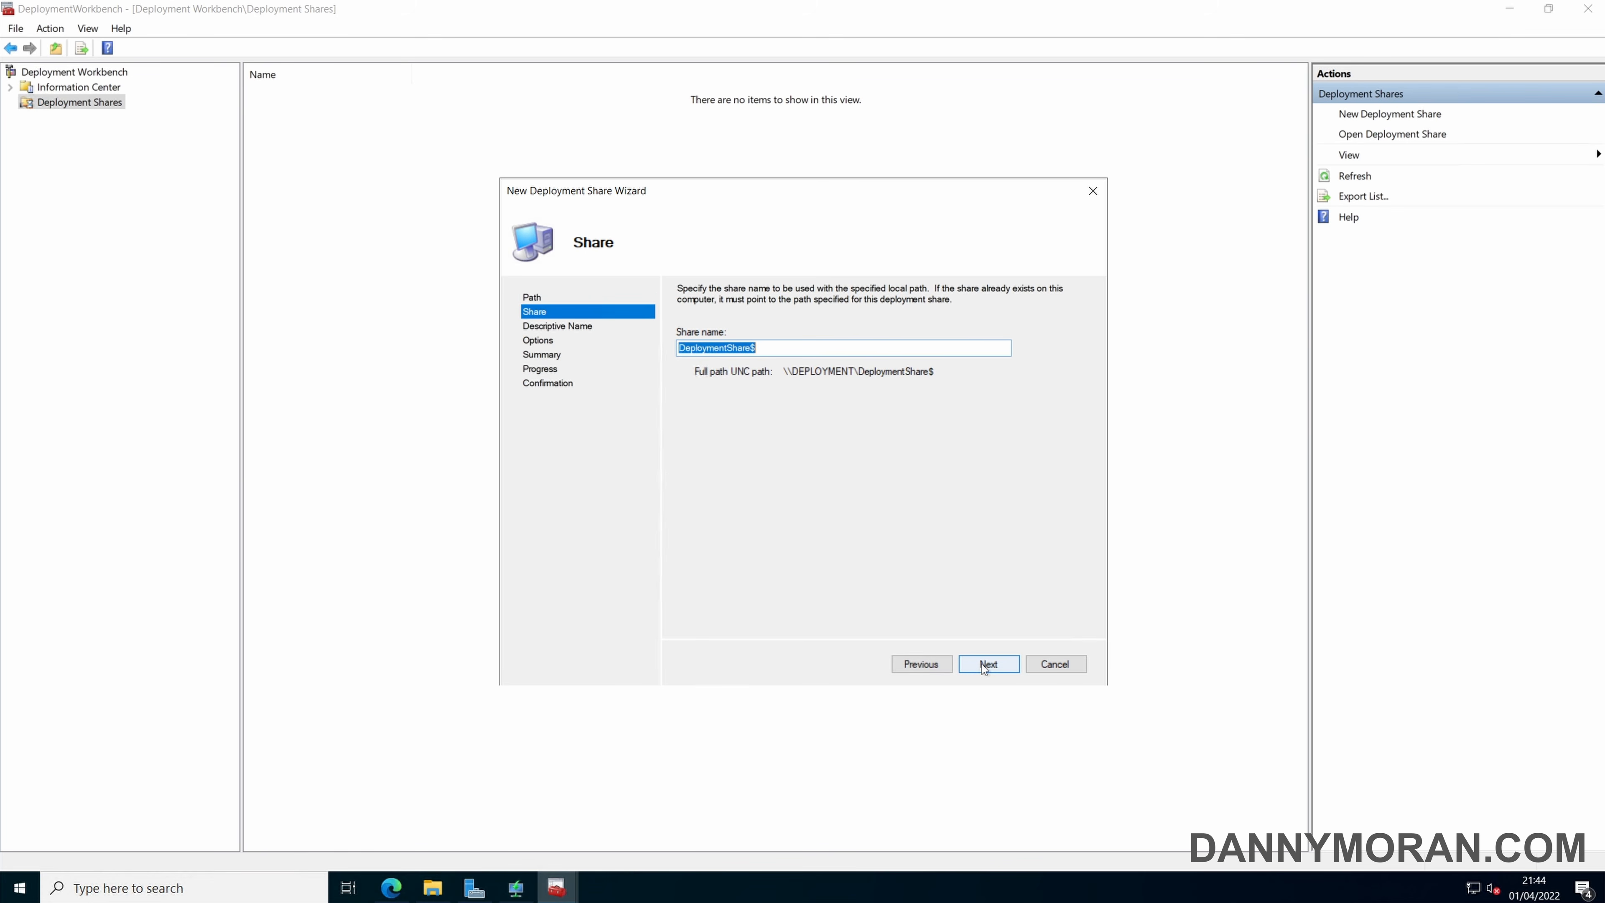
# Create the share with share name DeploymentShare$, description MDT Deployment Share and the default options, and close the wizard.
pyautogui.click(765, 348)
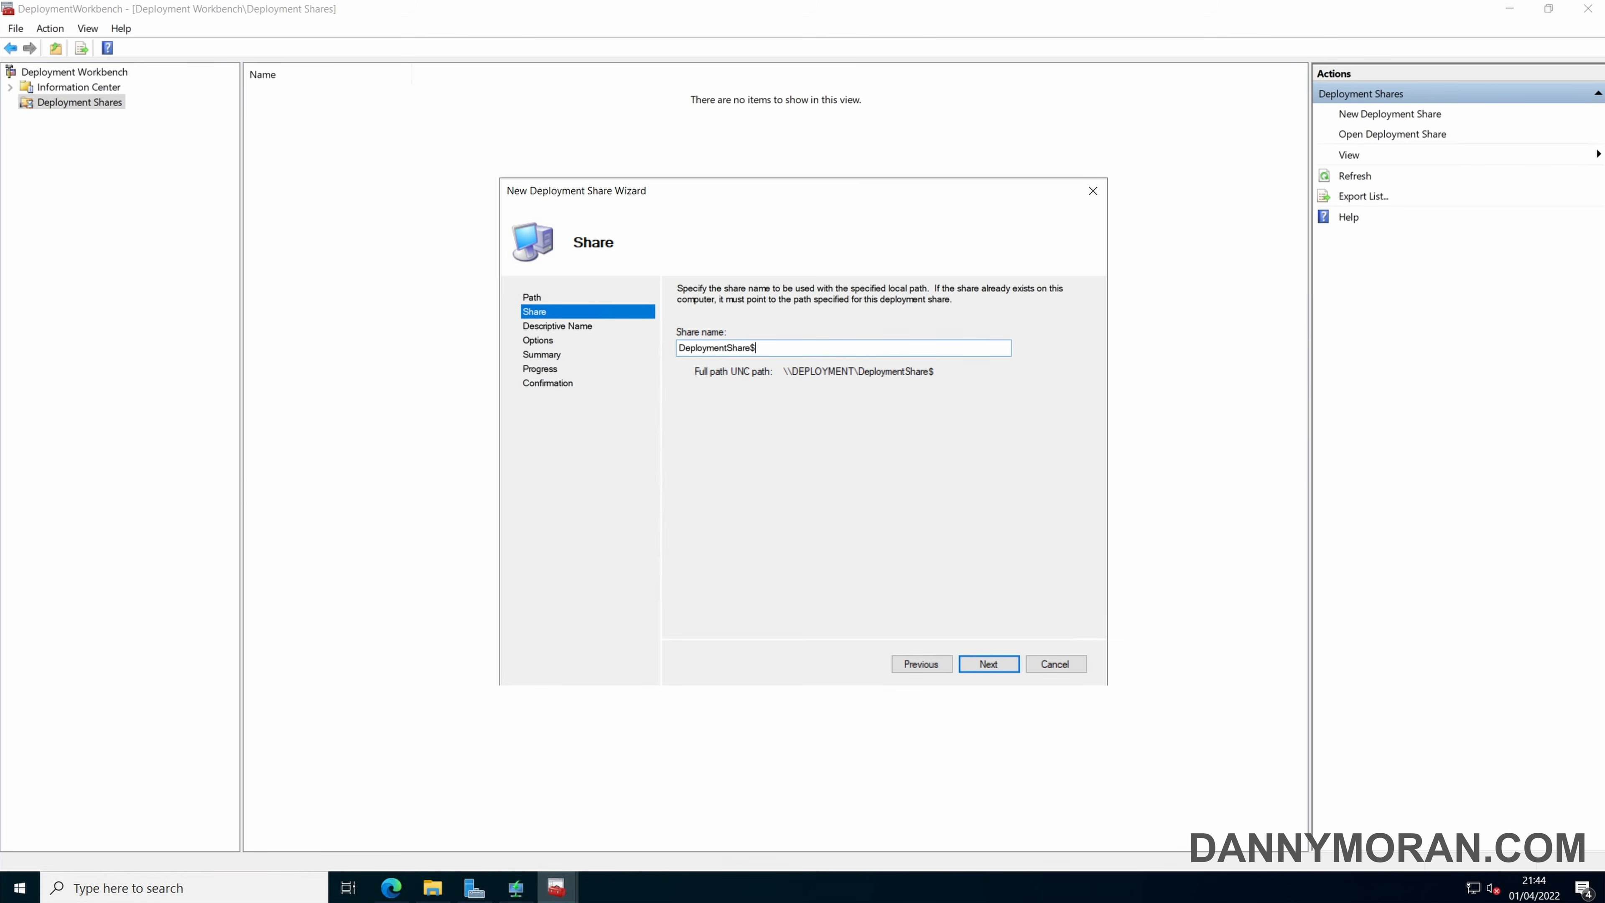
pyautogui.click(981, 662)
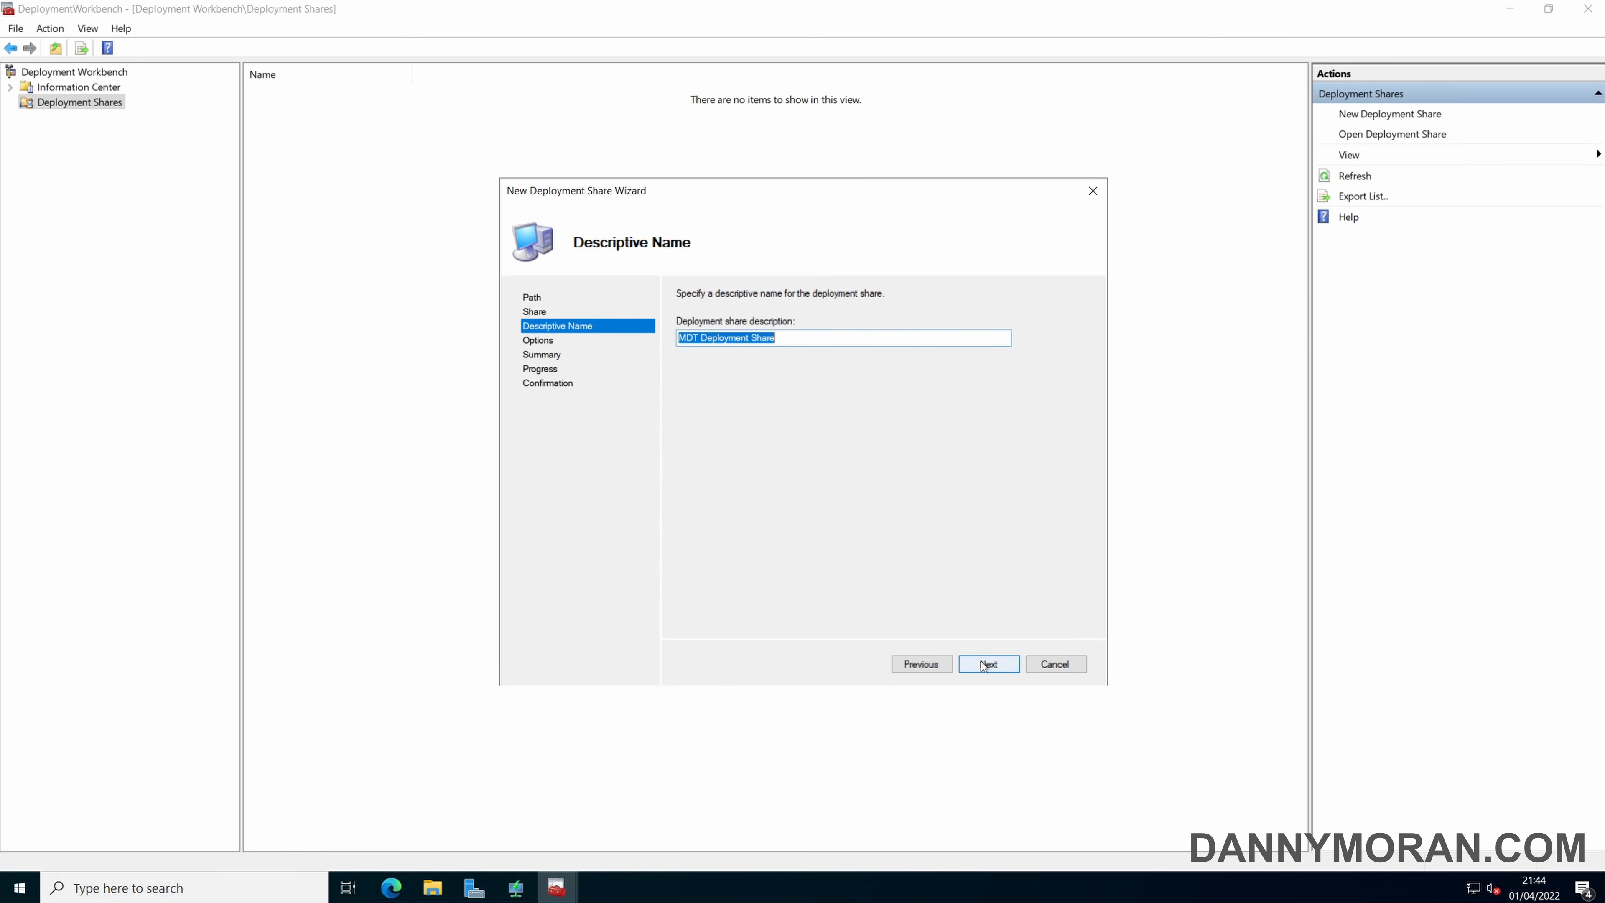
pyautogui.click(797, 339)
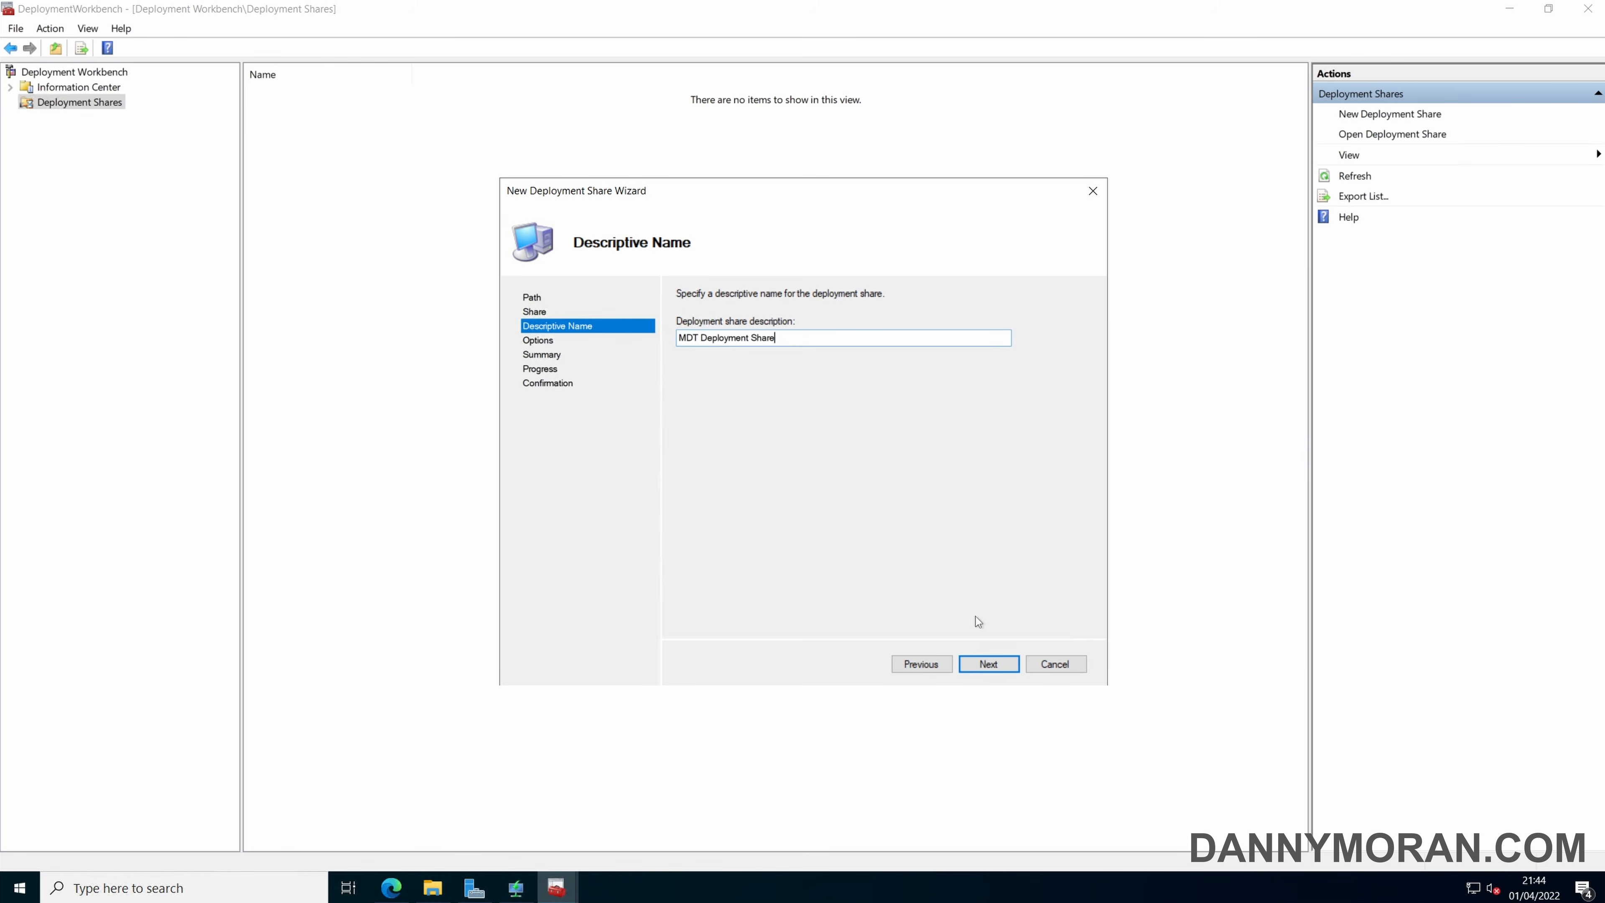
pyautogui.click(993, 664)
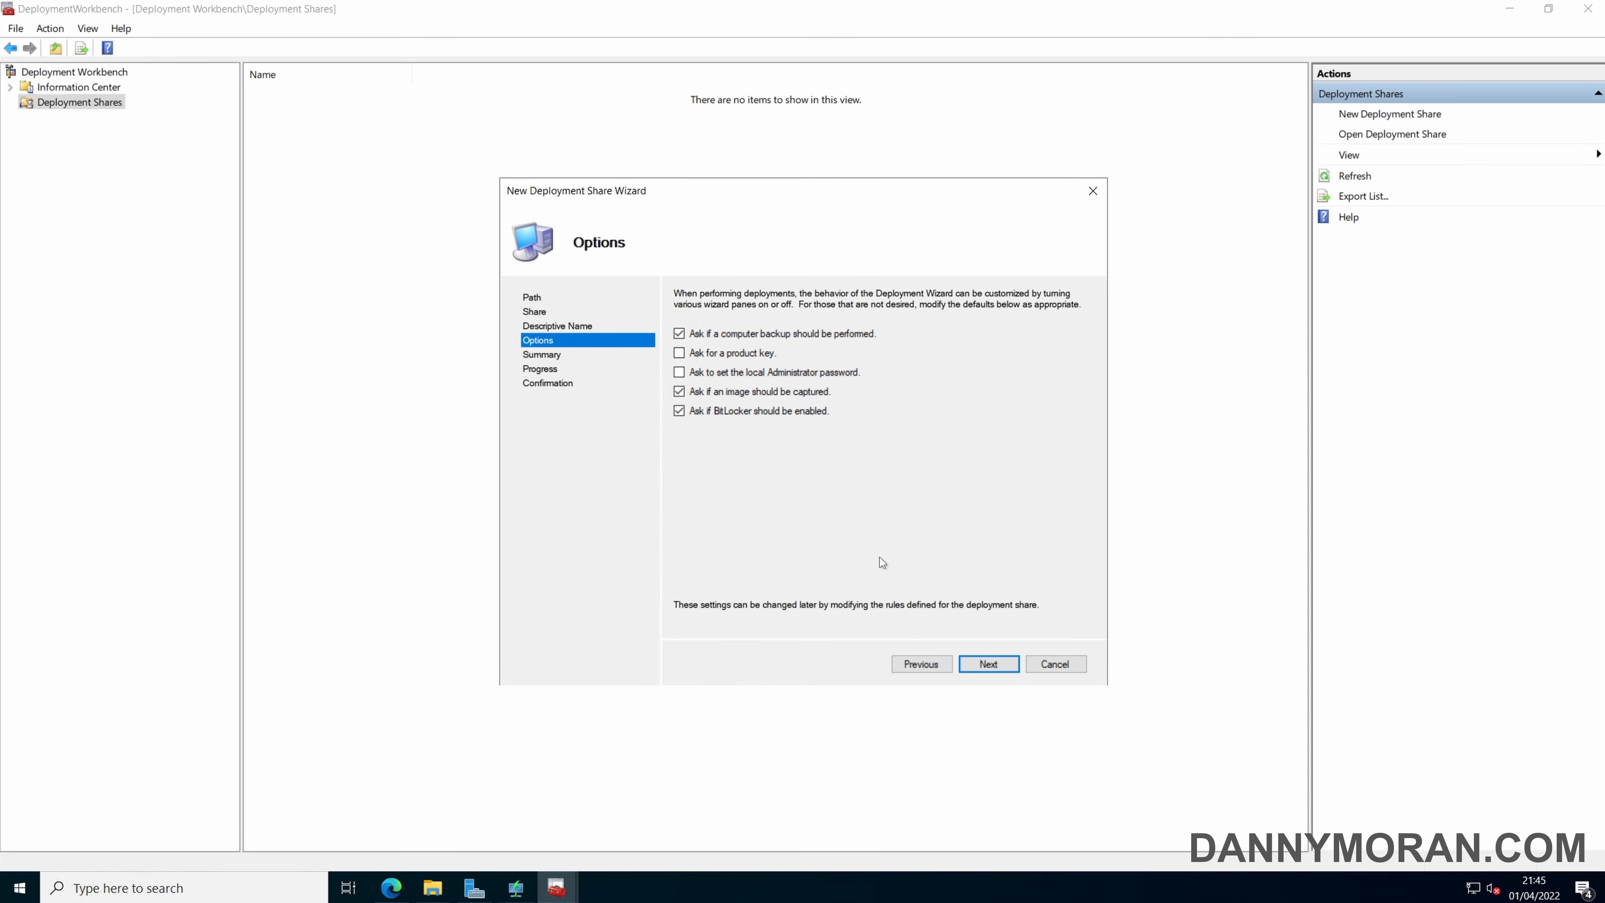
pyautogui.click(988, 664)
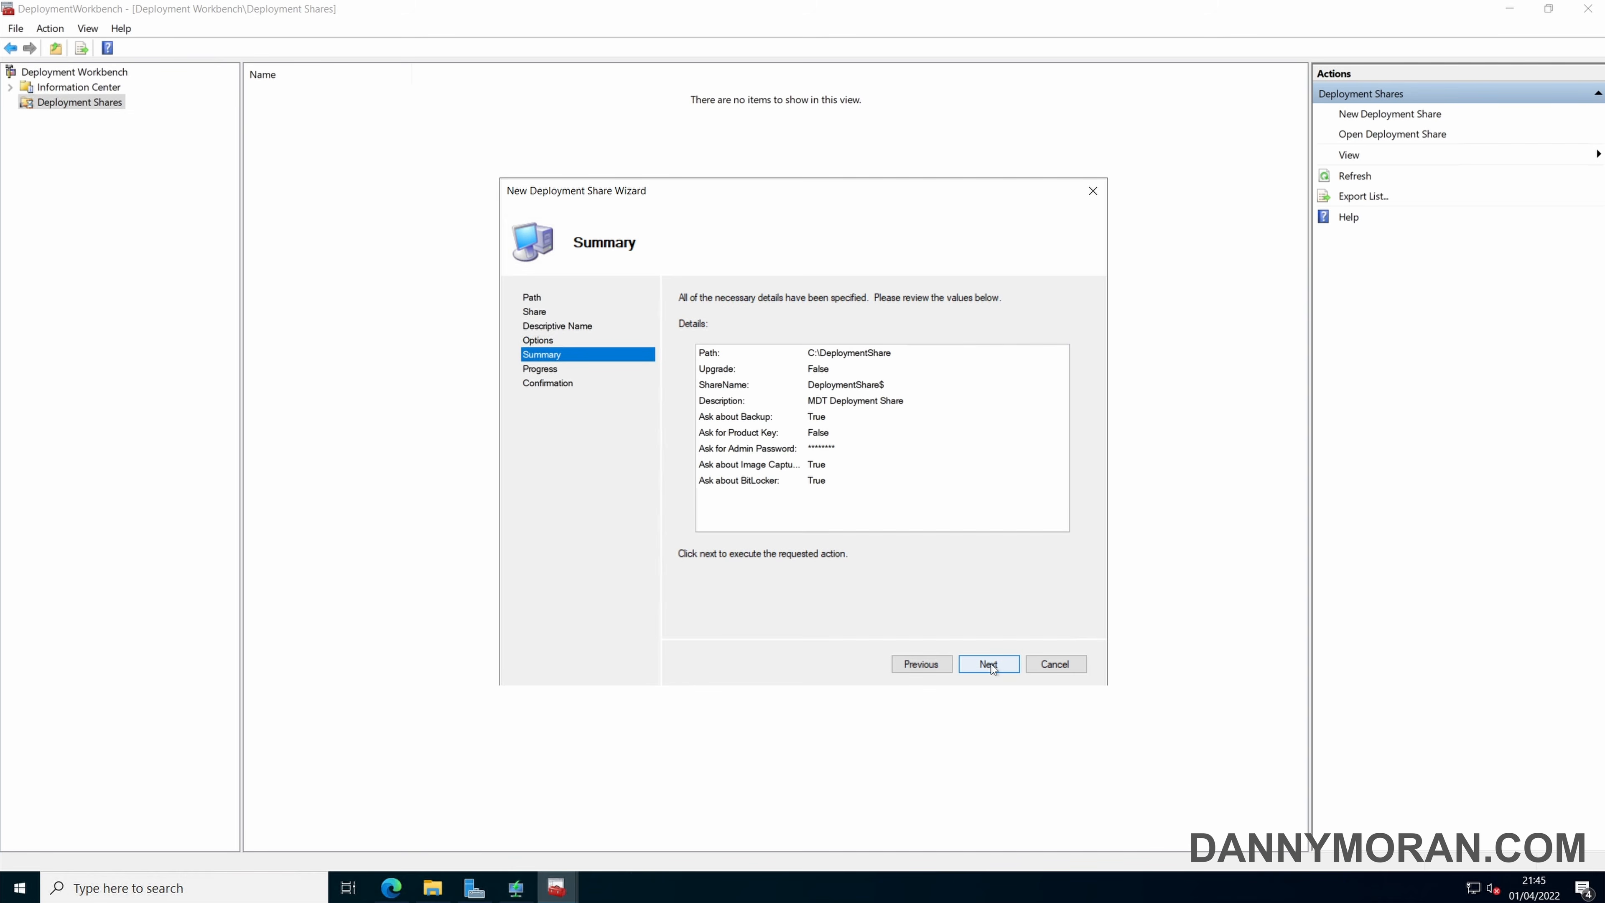
pyautogui.click(988, 663)
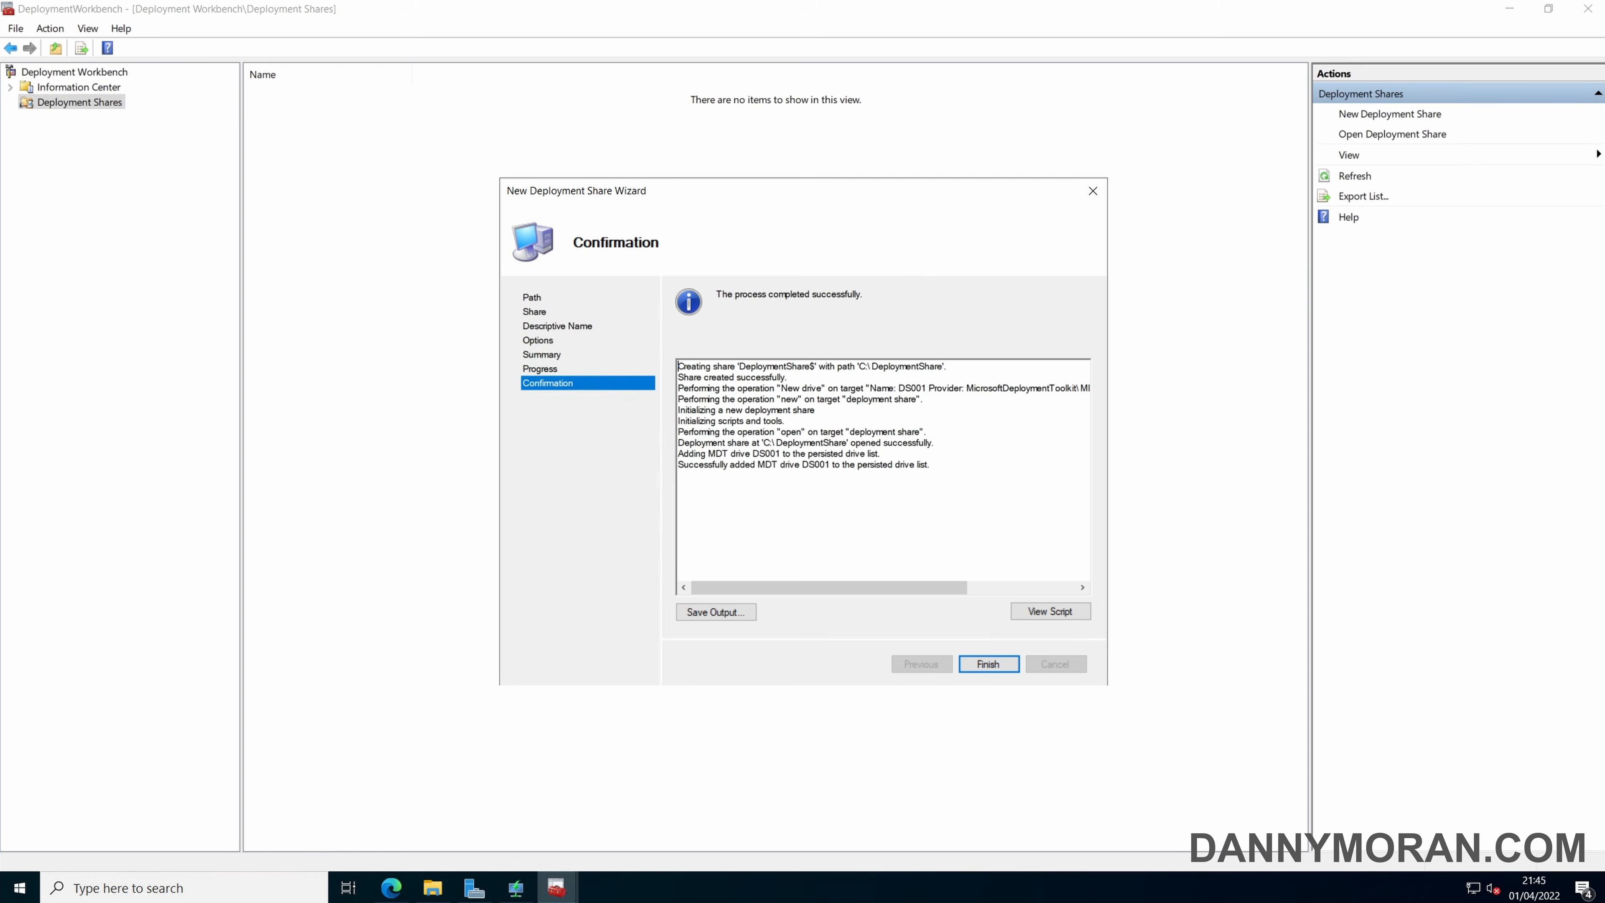
pyautogui.click(996, 664)
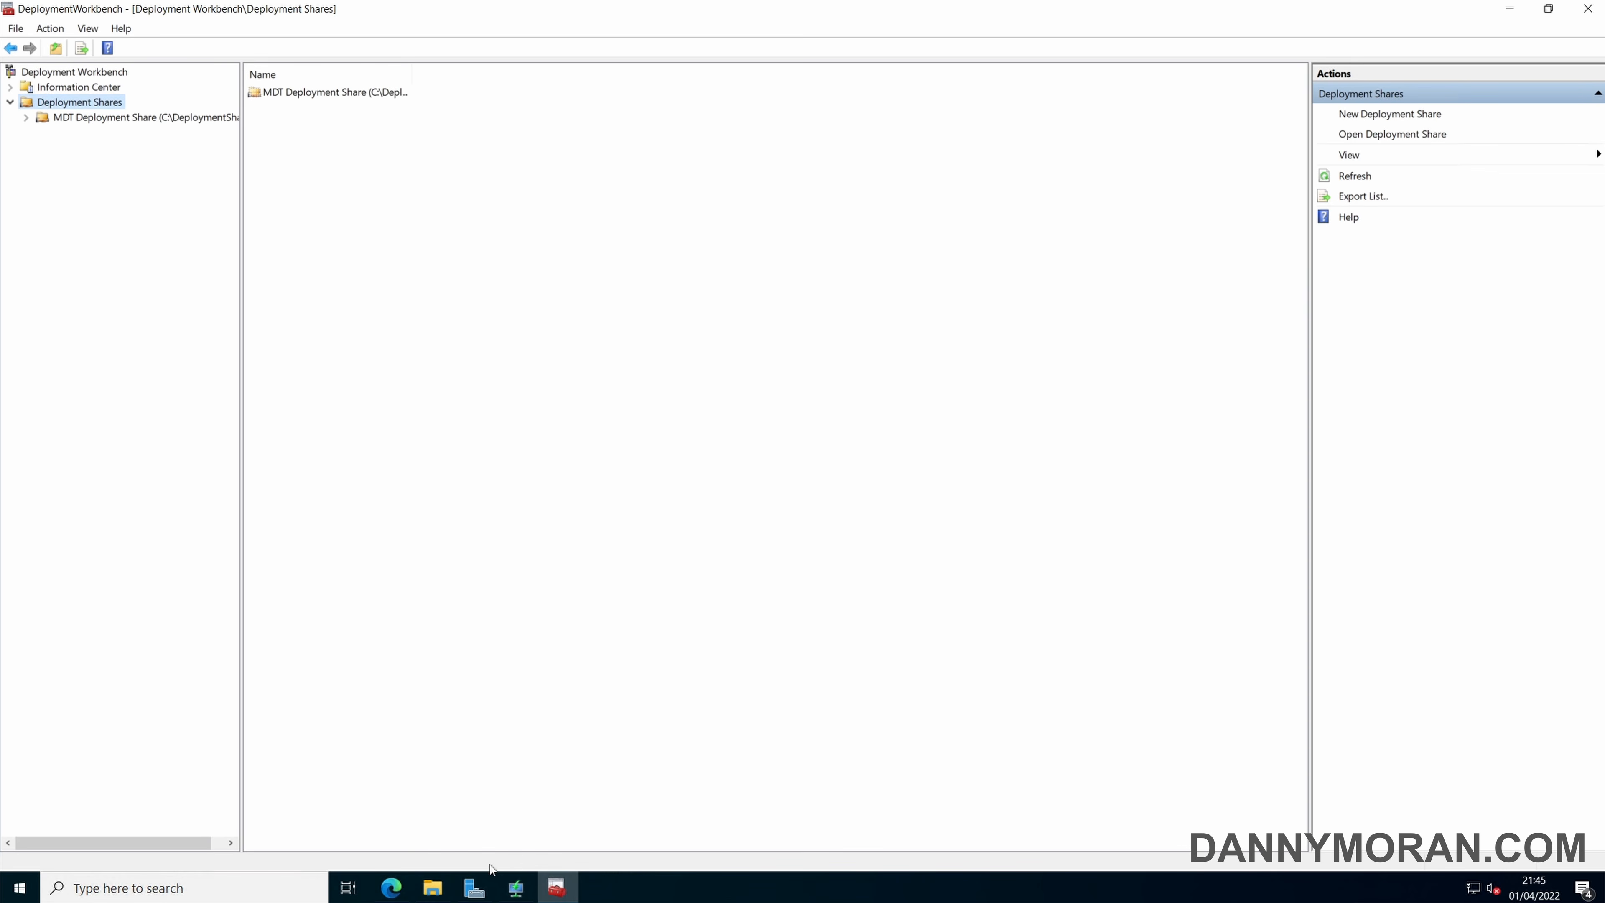
# Examine the RemoteInstall and DeploymentShare folders on the C: drive in File Explorer, and return to Deployment Workbench.
pyautogui.click(433, 888)
pyautogui.doubleClick(557, 481)
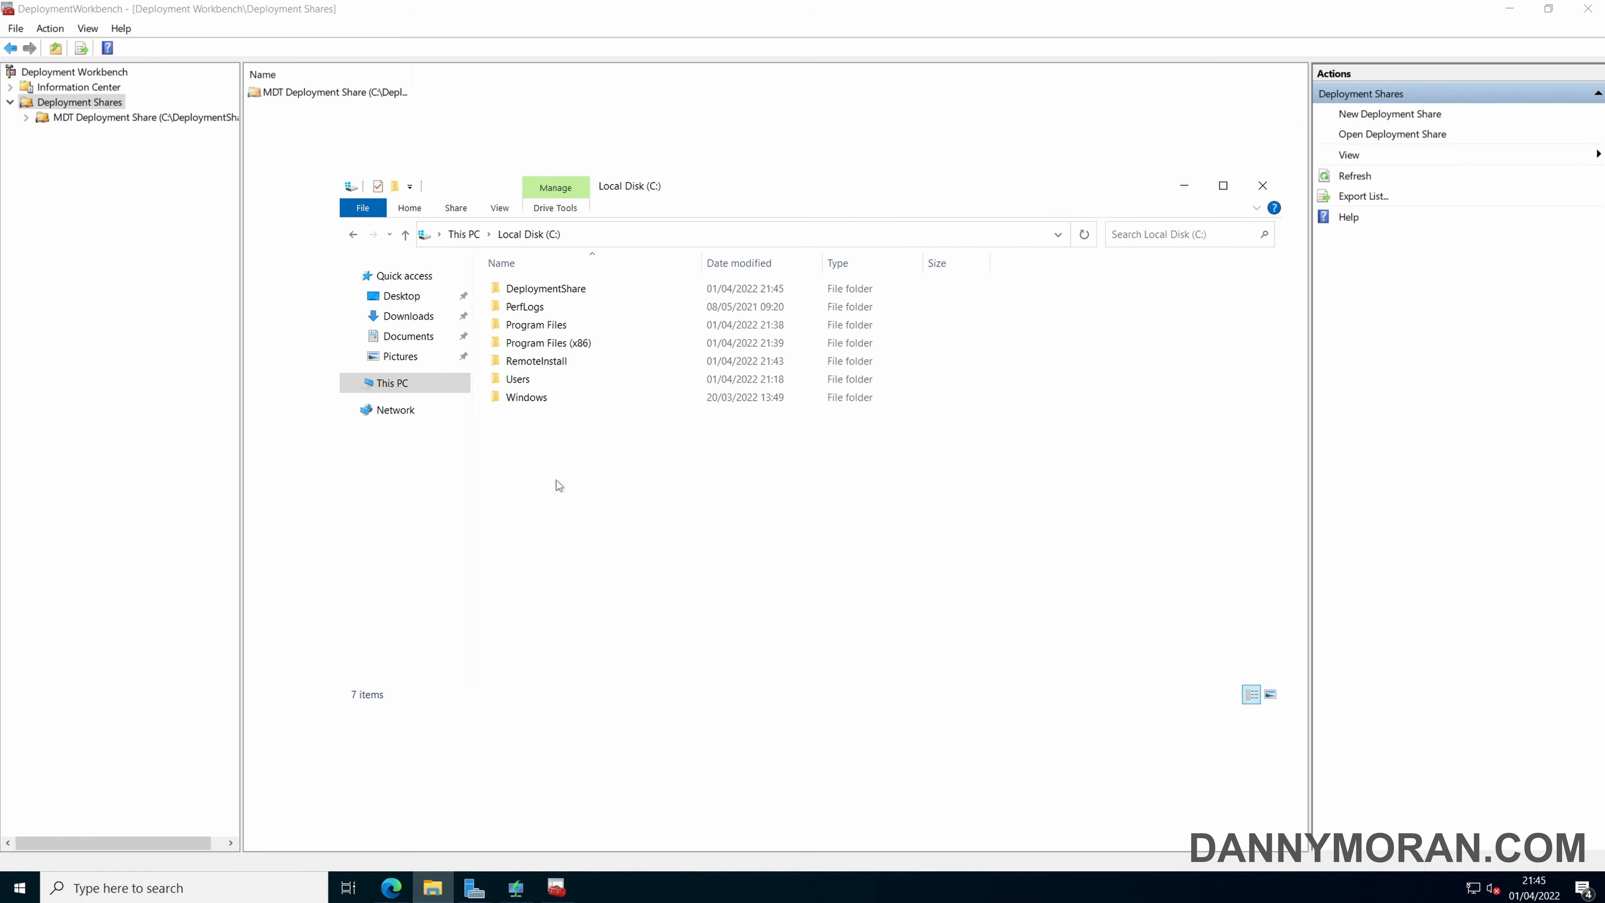
pyautogui.click(546, 362)
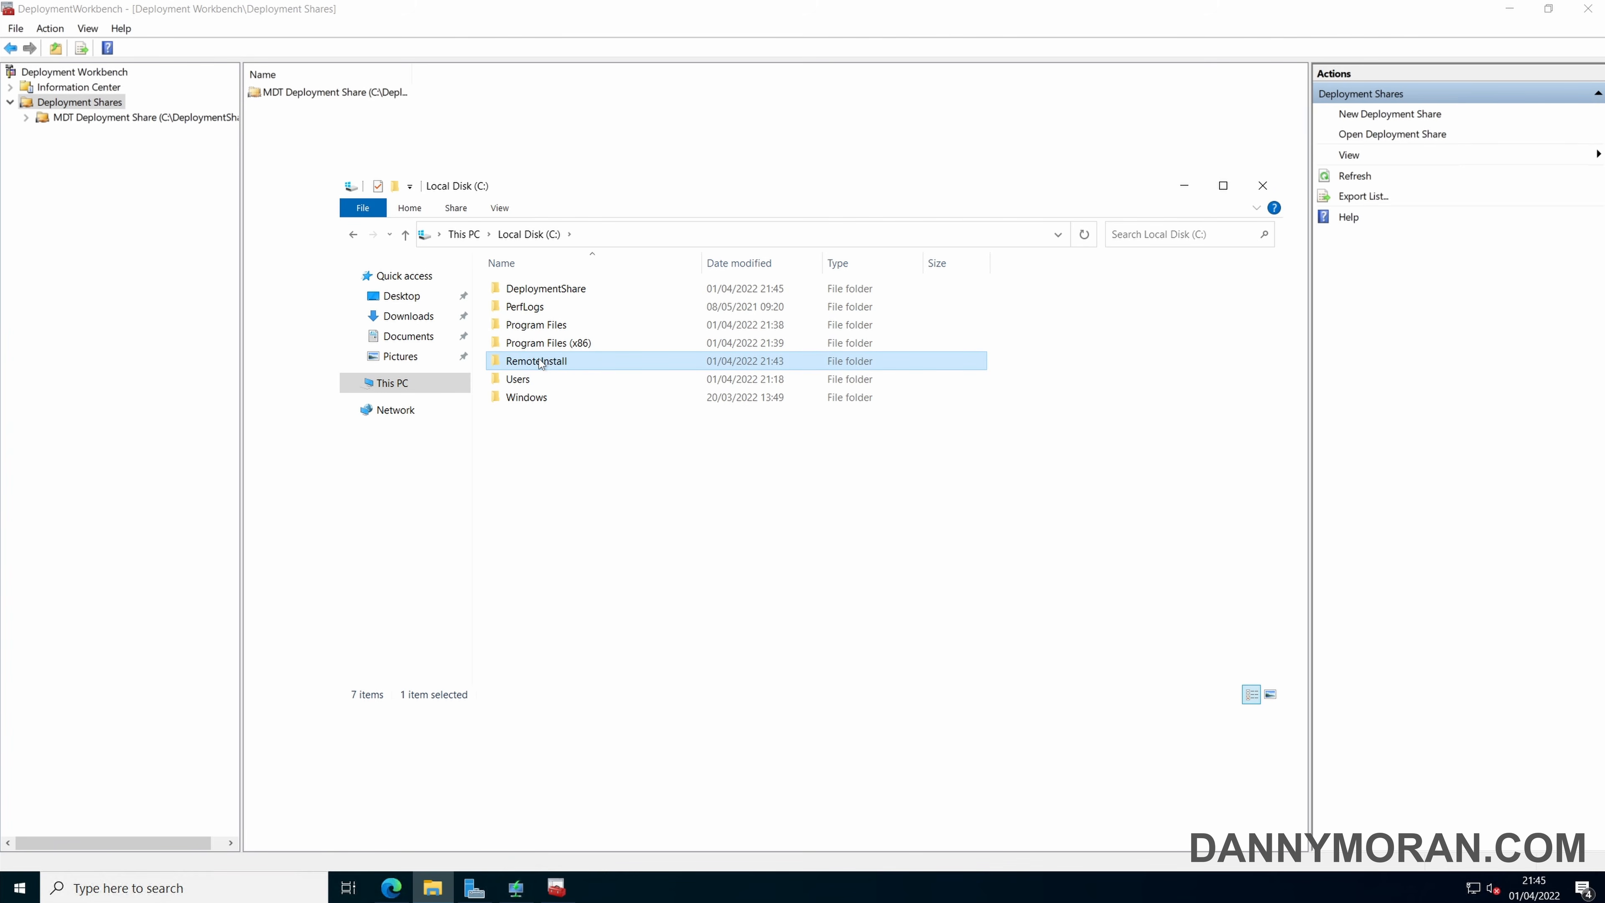
pyautogui.doubleClick(540, 362)
pyautogui.hotkey('alt', 'Left')
pyautogui.click(542, 290)
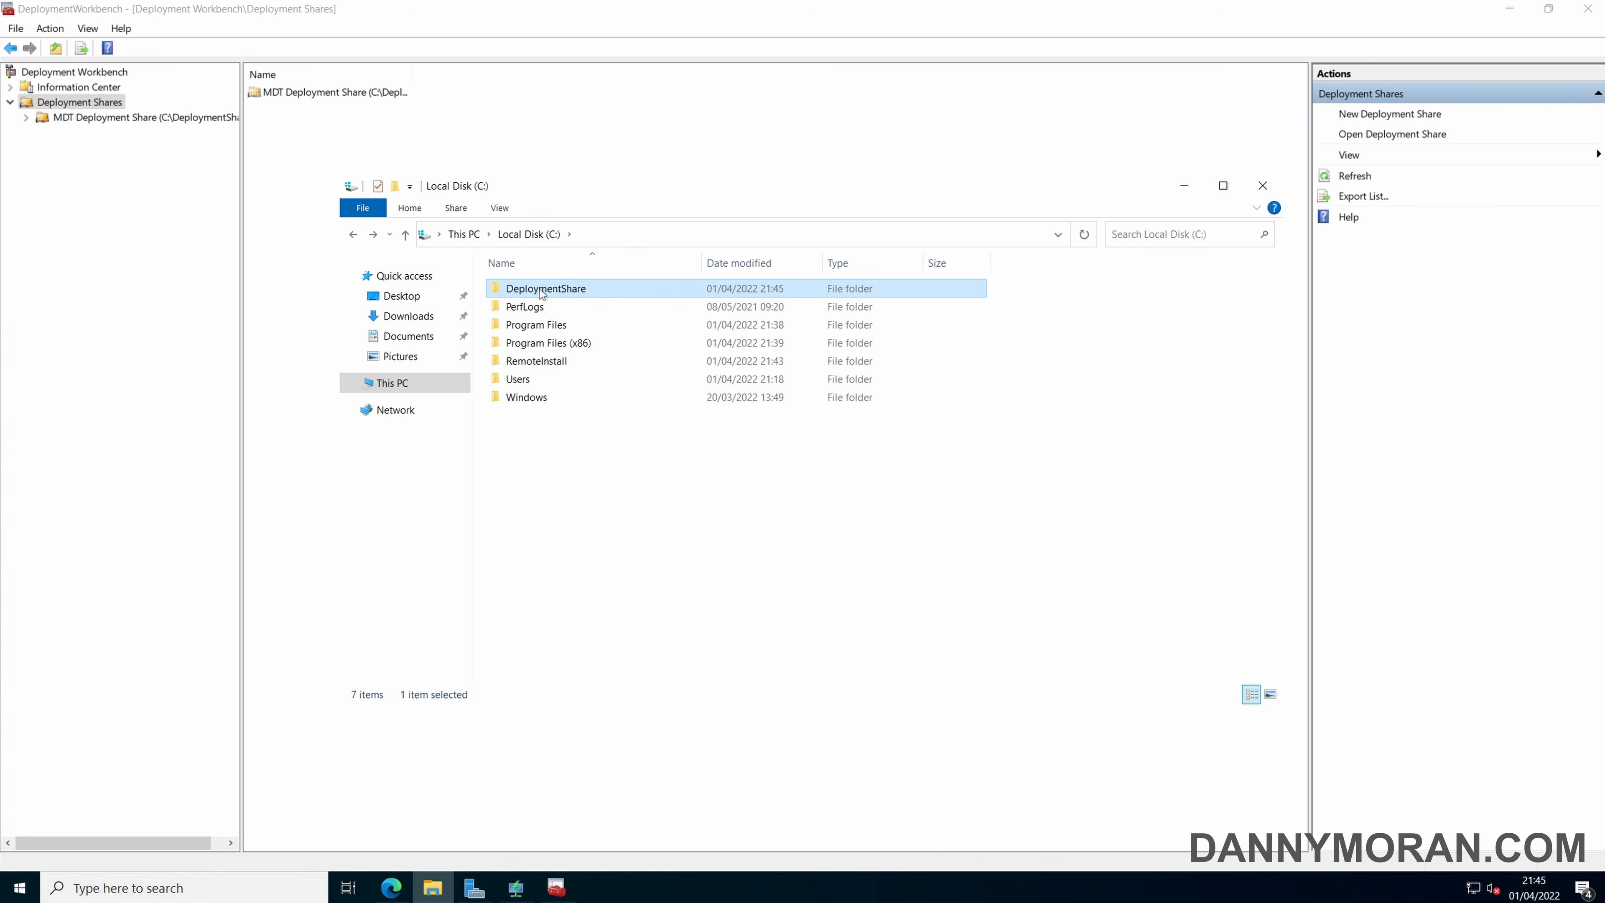
pyautogui.doubleClick(542, 289)
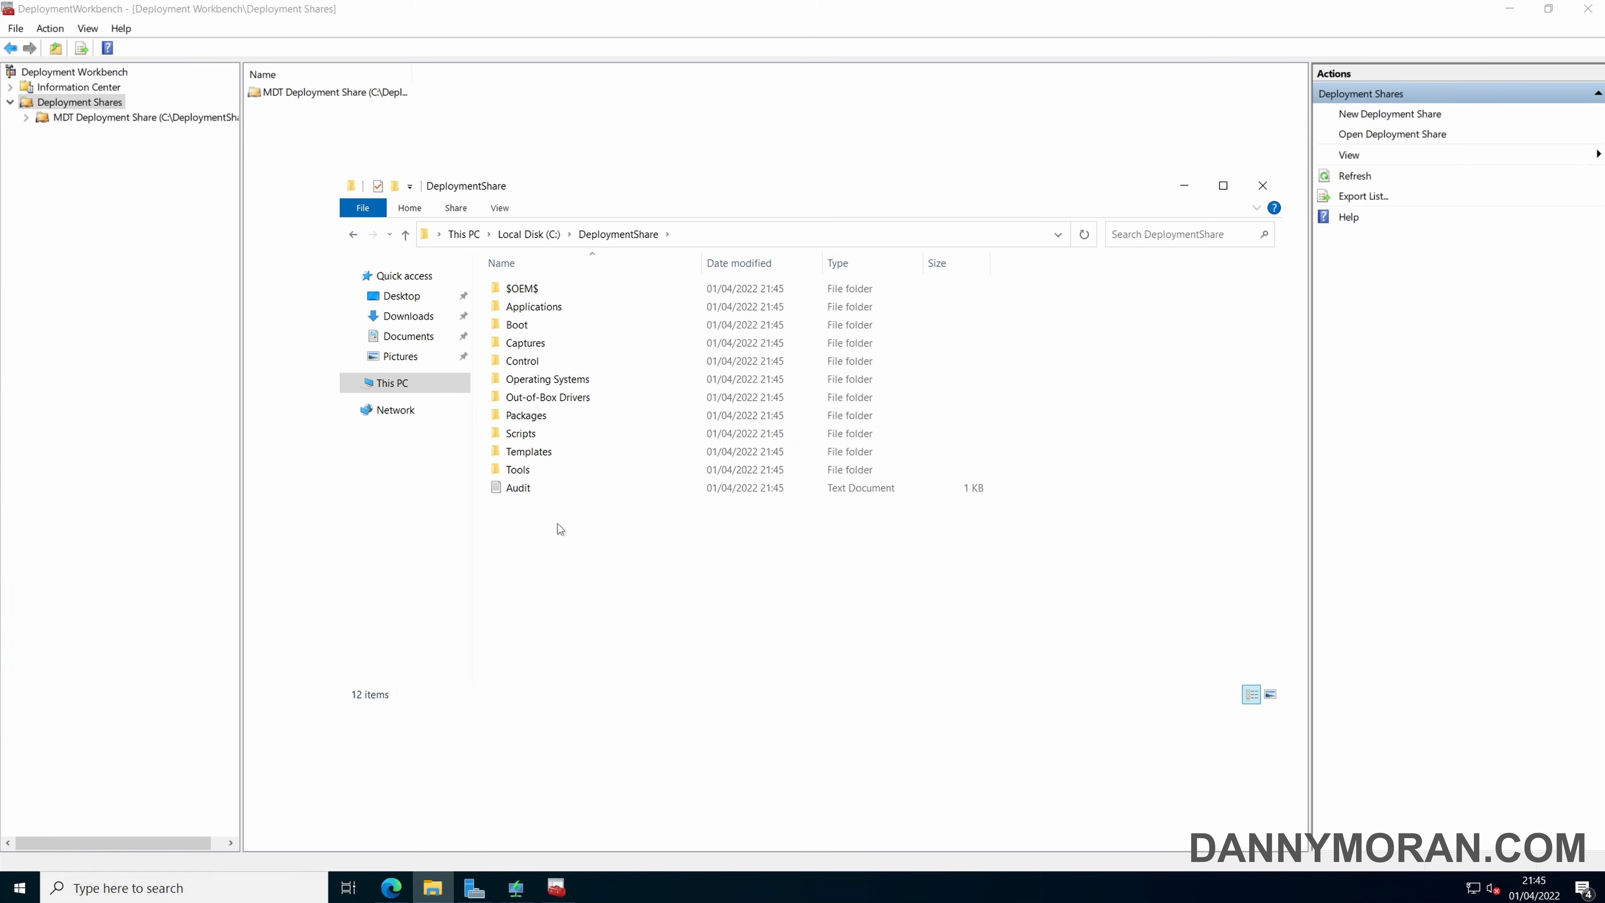
pyautogui.moveTo(559, 533); pyautogui.dragTo(533, 288)
pyautogui.click(590, 532)
pyautogui.click(410, 148)
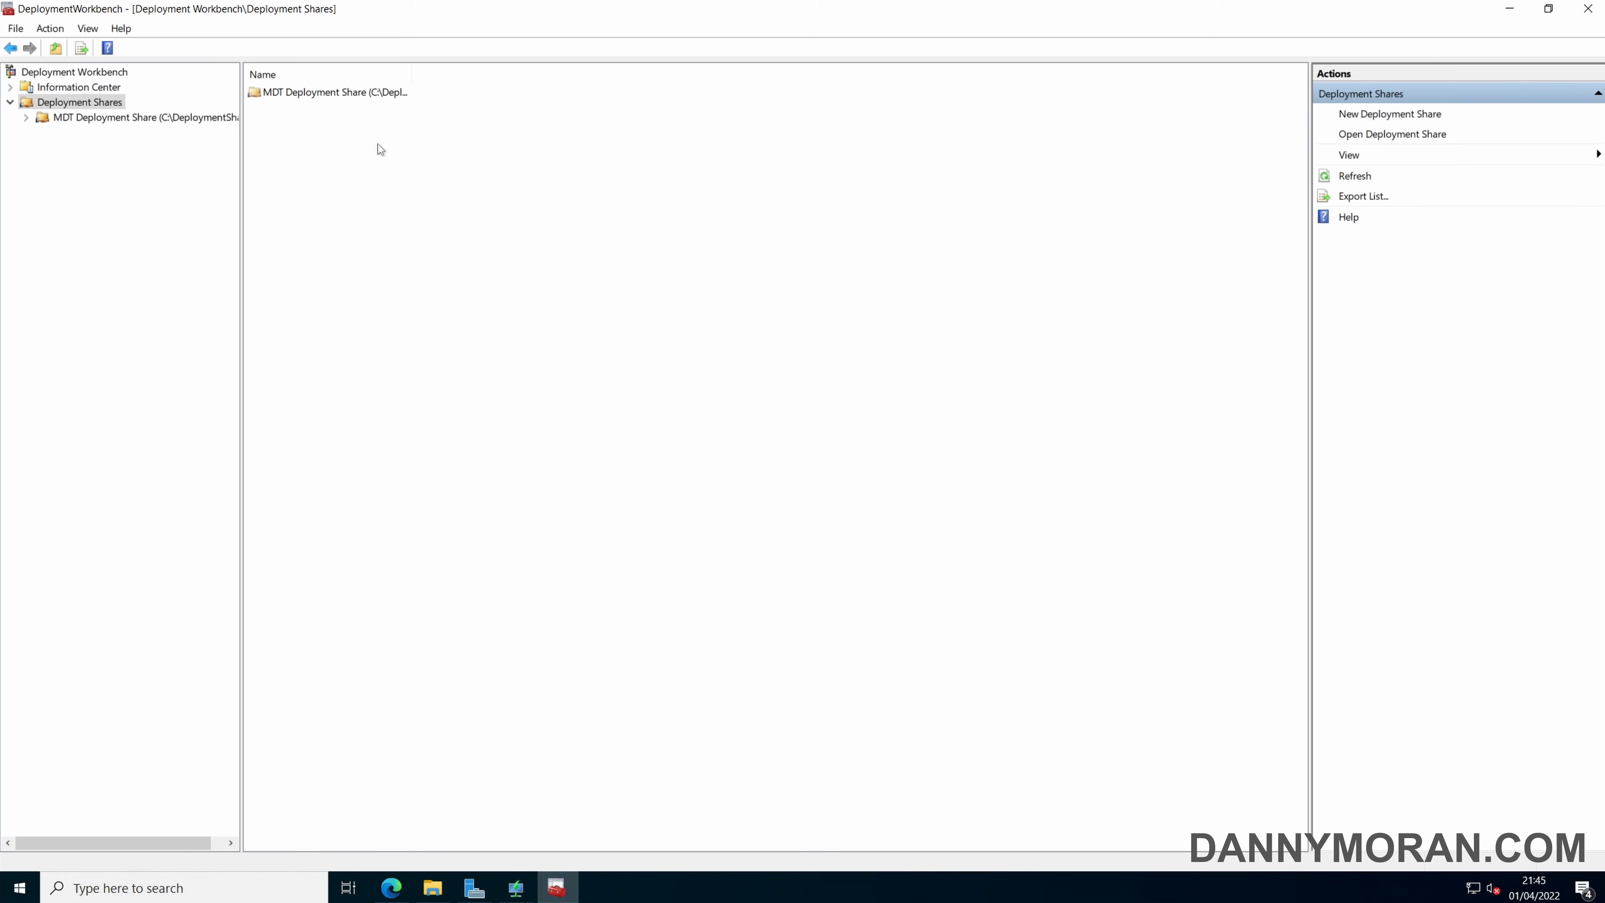
# Expand MDT Deployment Share and examine its Applications, Operating Systems, Out-of-Box Drivers, Packages, Task Sequences and Advanced Configuration nodes.
pyautogui.doubleClick(86, 119)
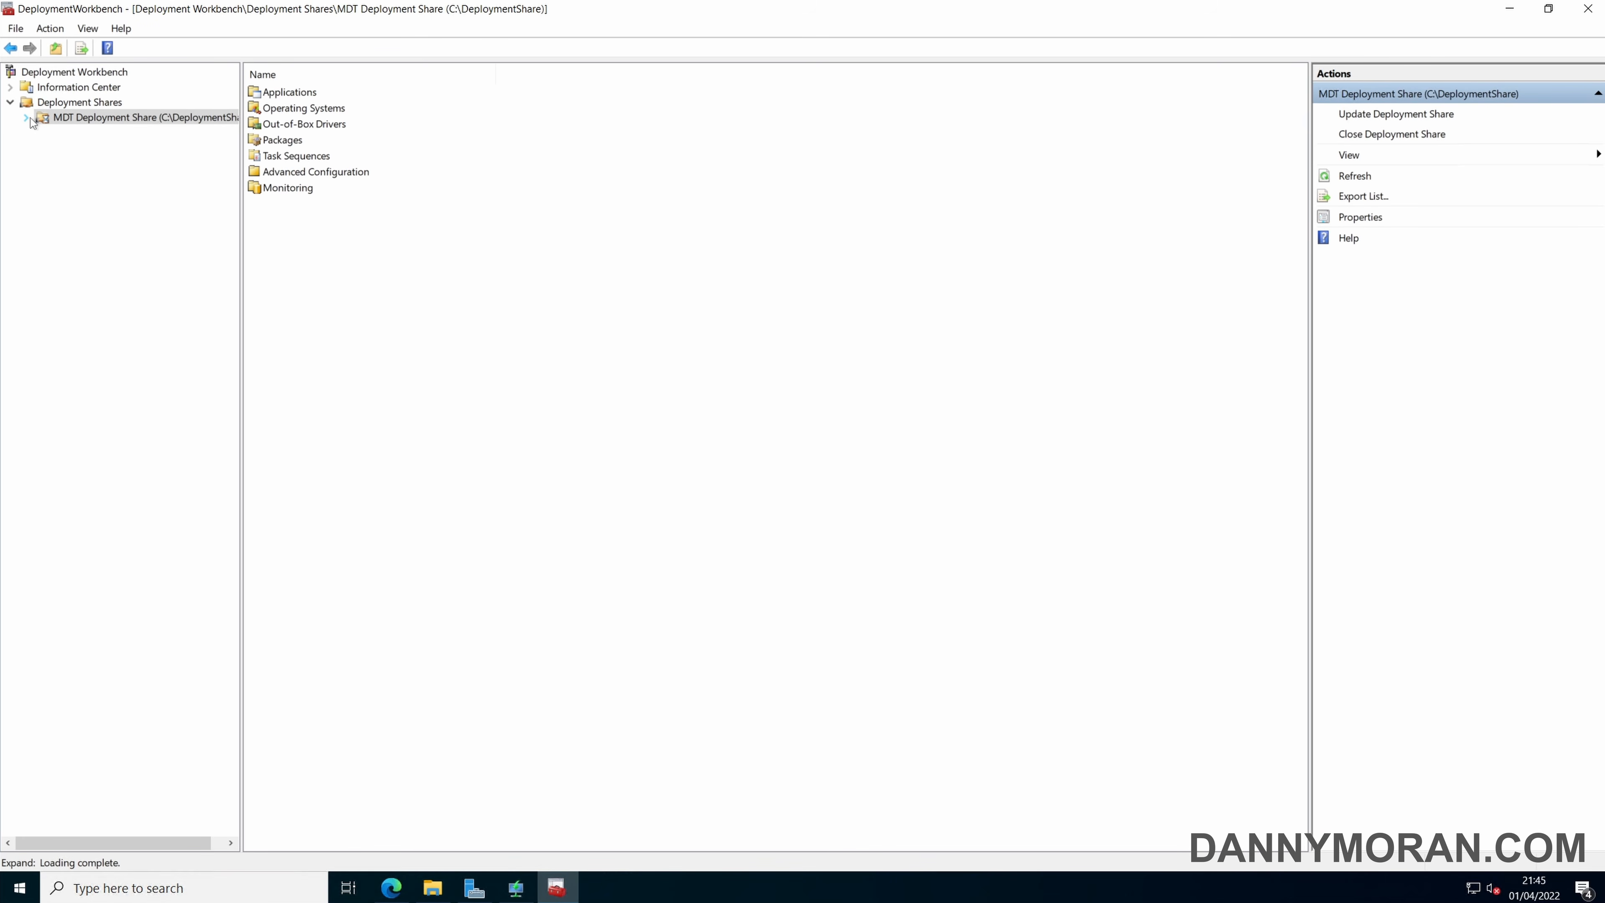
pyautogui.click(120, 134)
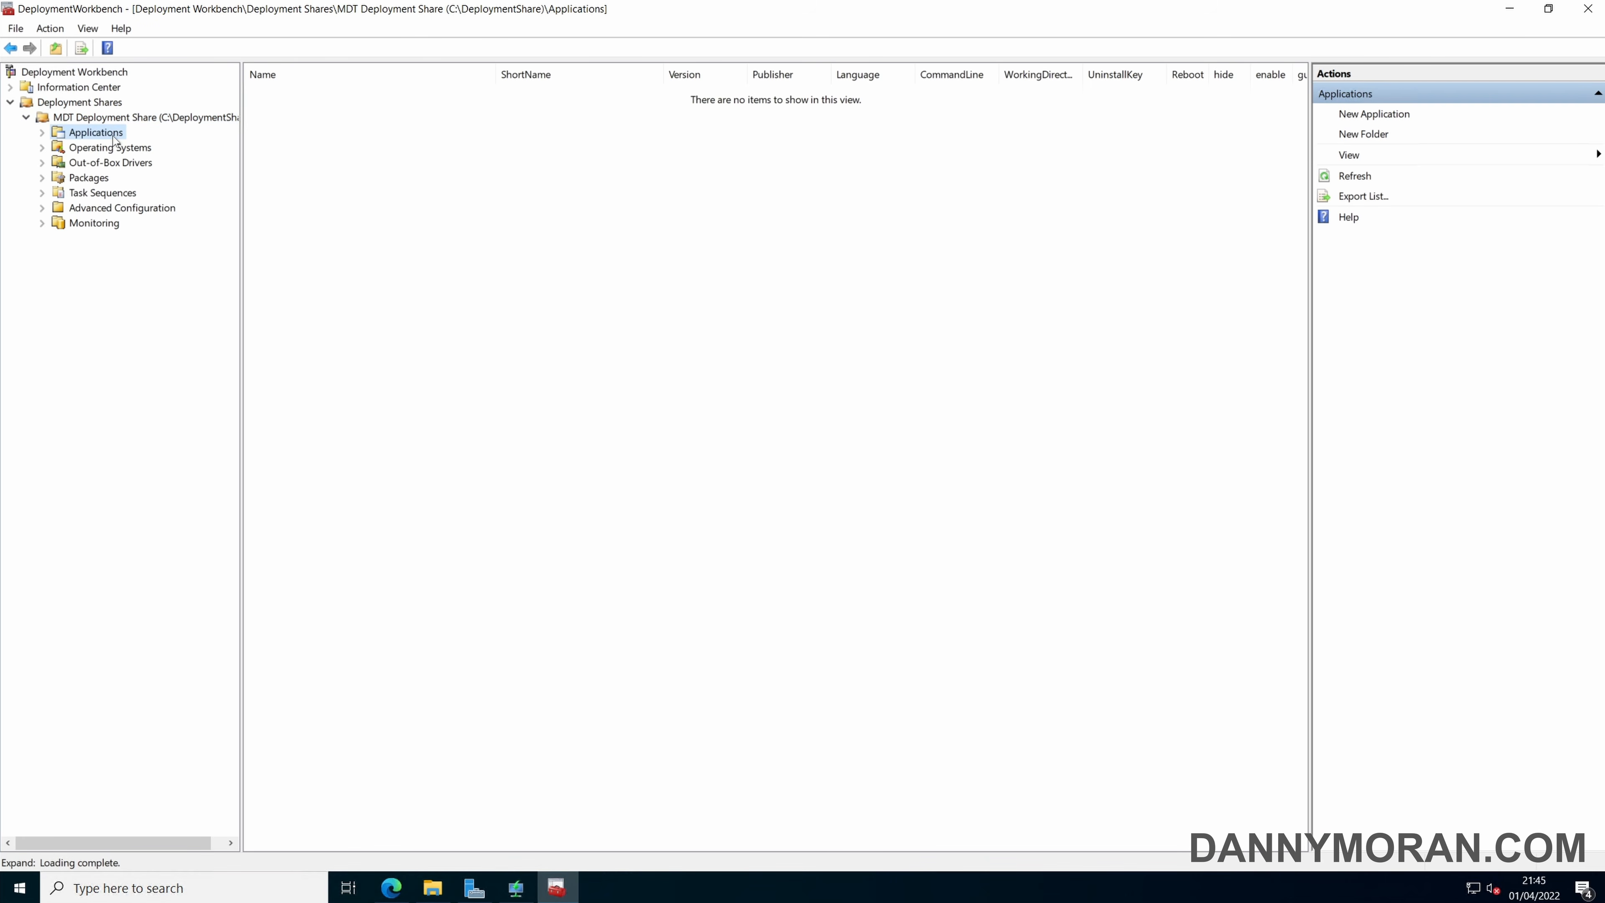
pyautogui.click(118, 150)
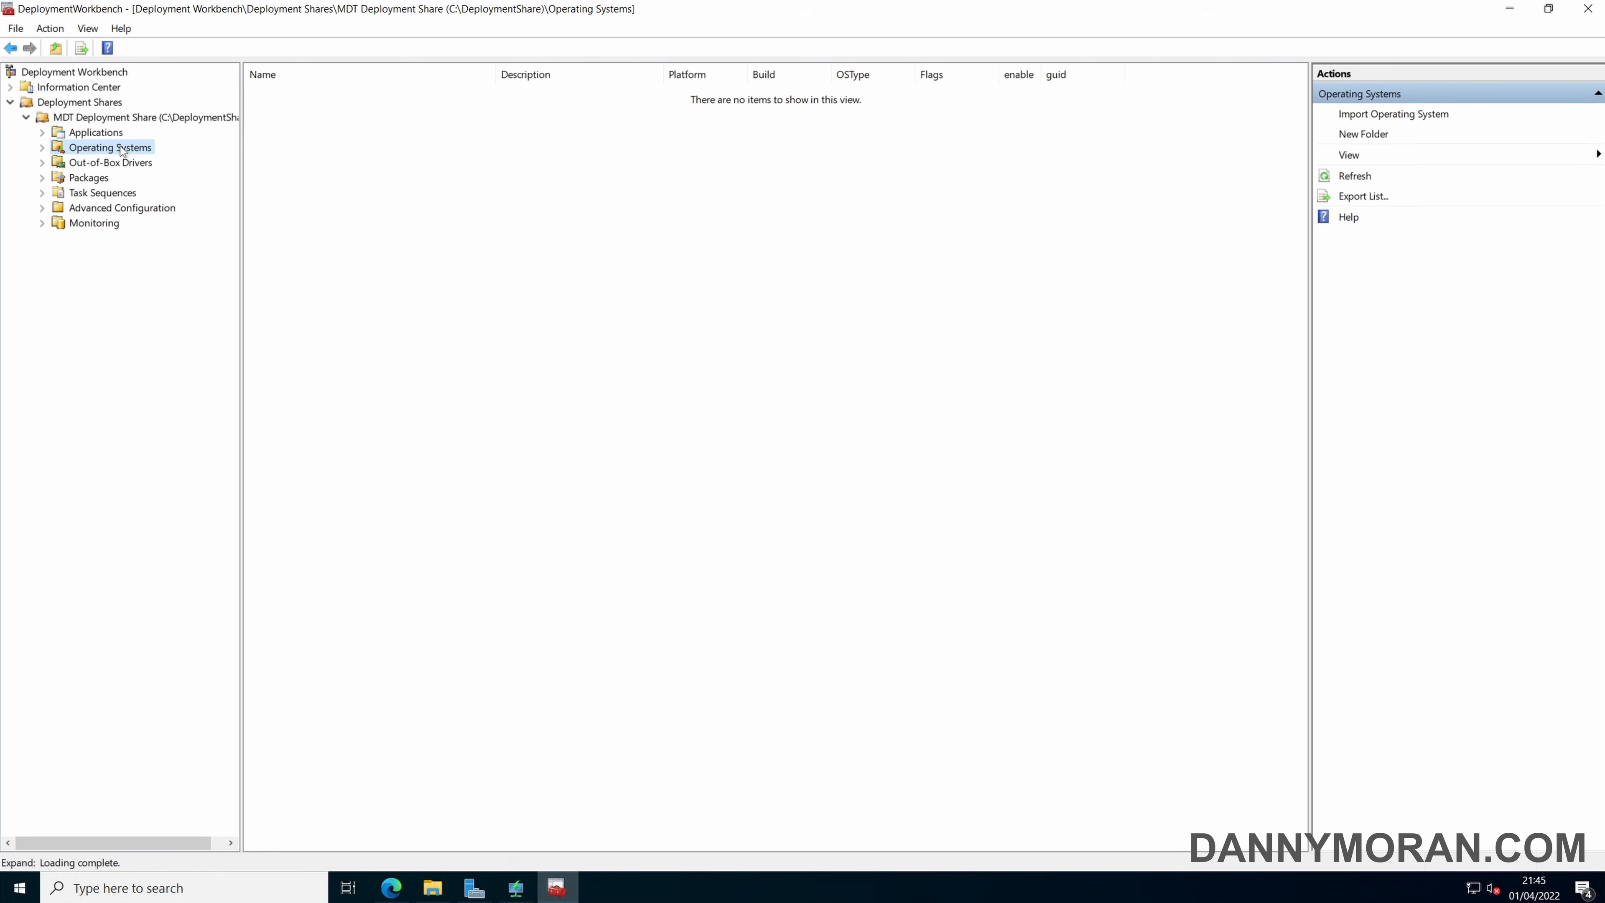
pyautogui.click(111, 136)
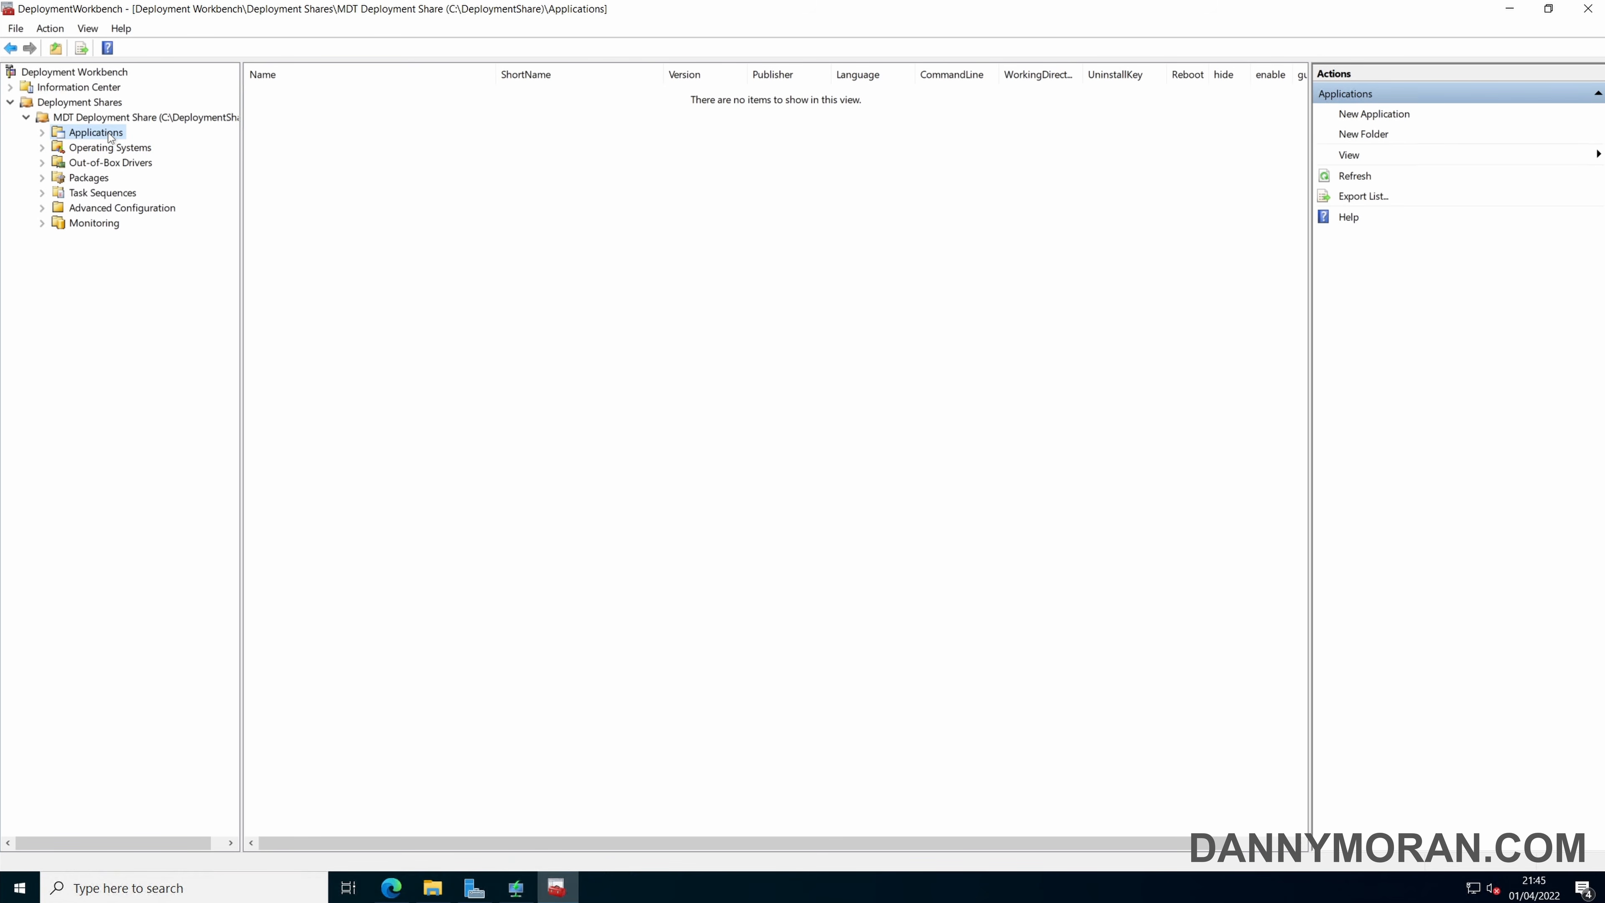
pyautogui.click(111, 150)
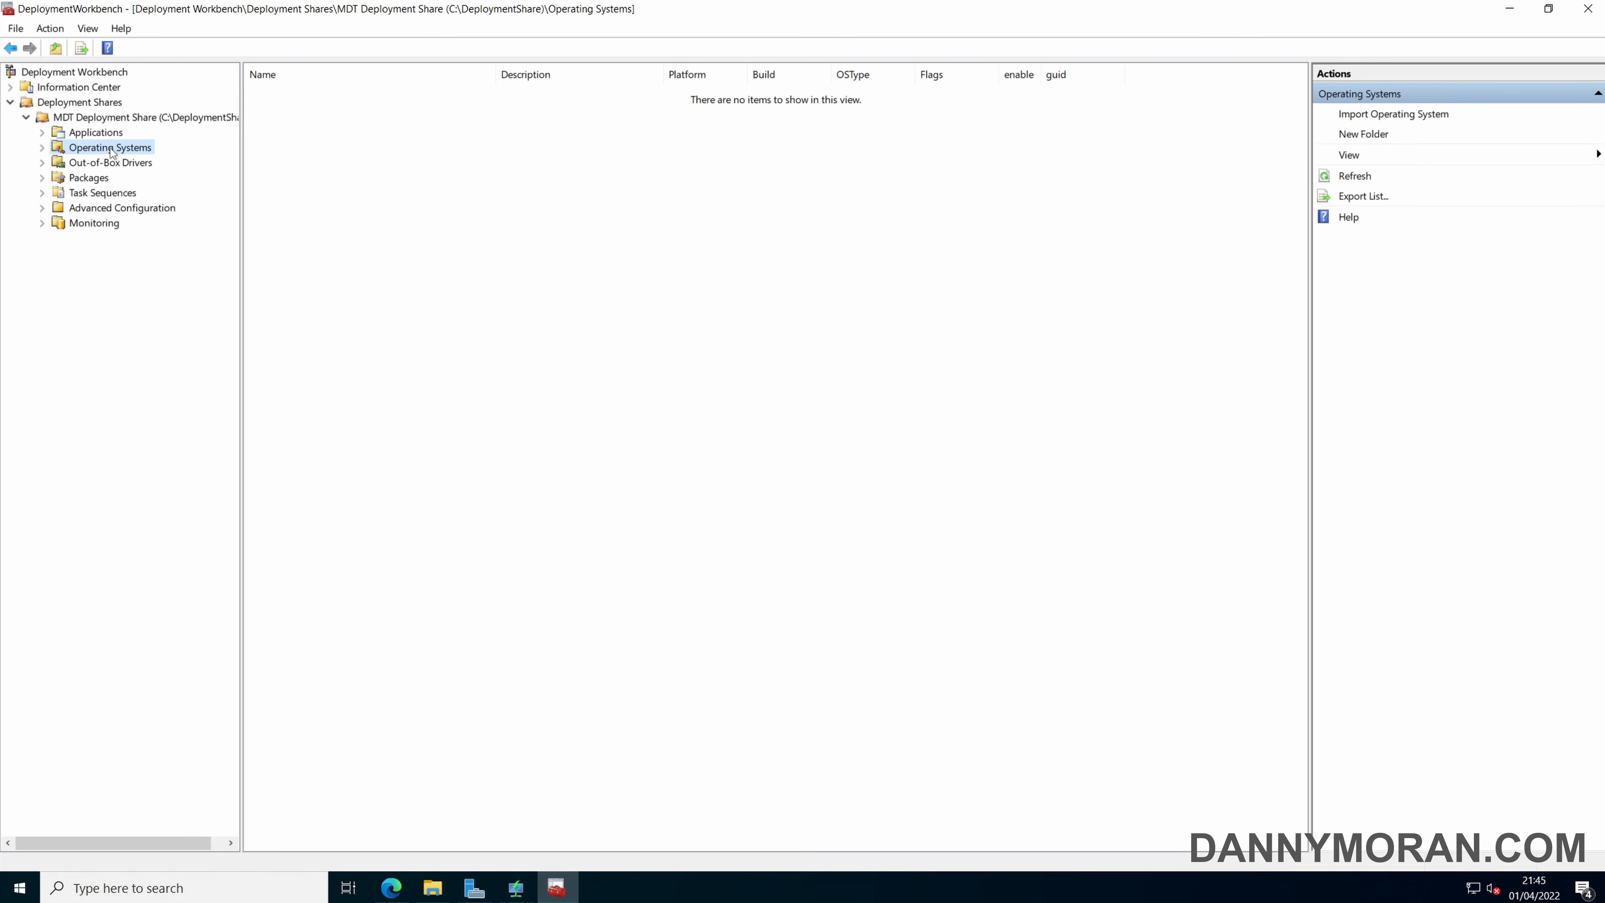
pyautogui.click(109, 162)
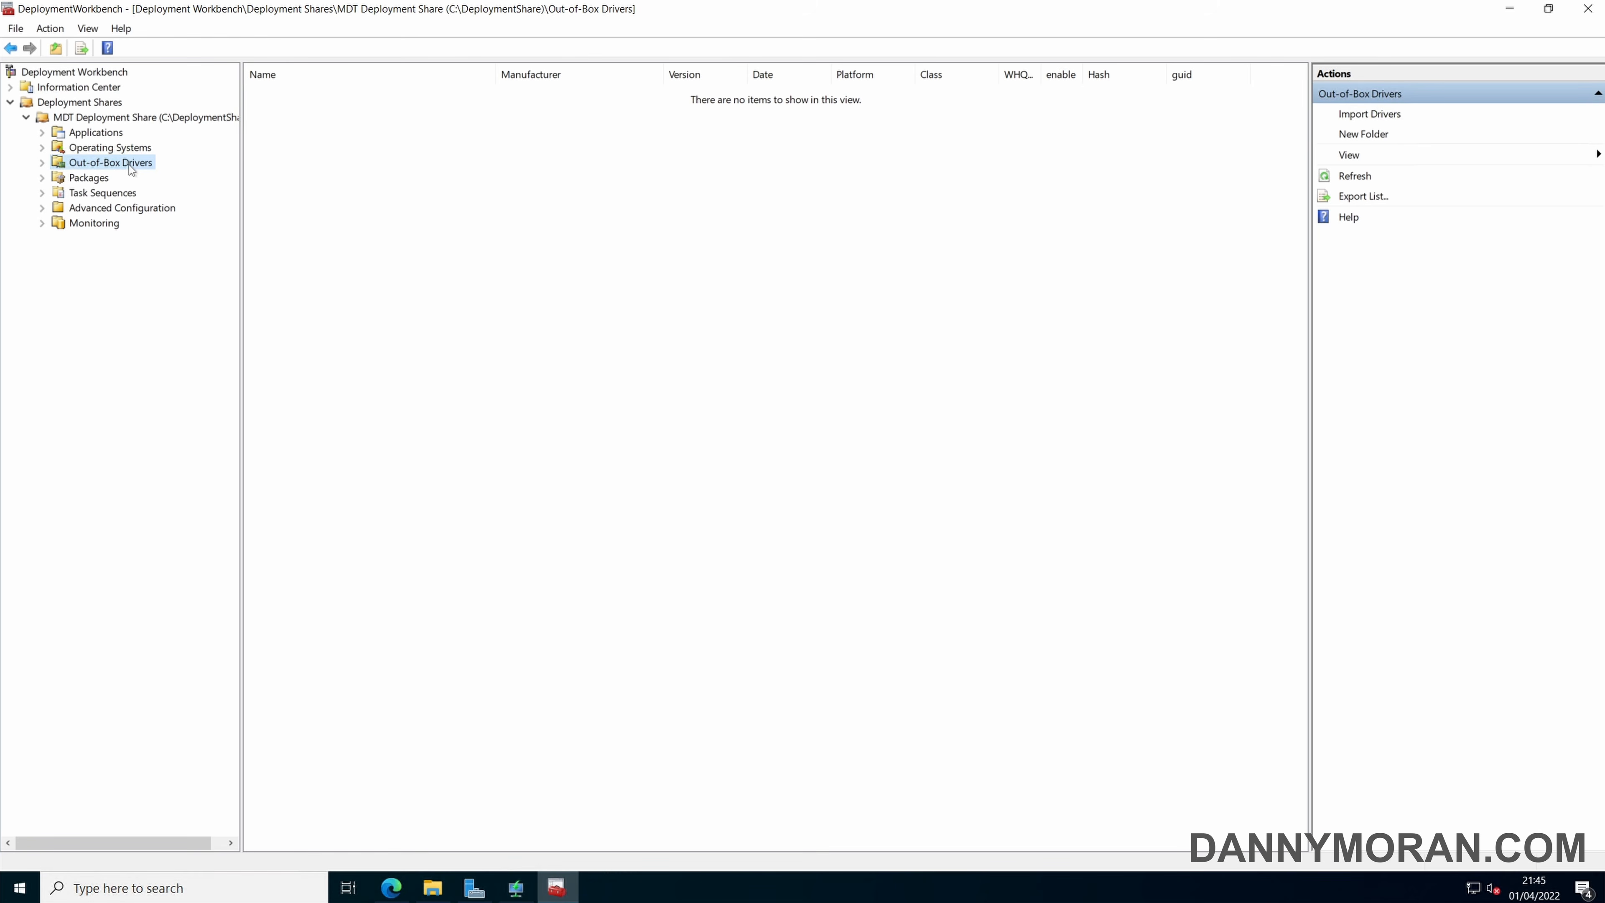
pyautogui.click(95, 180)
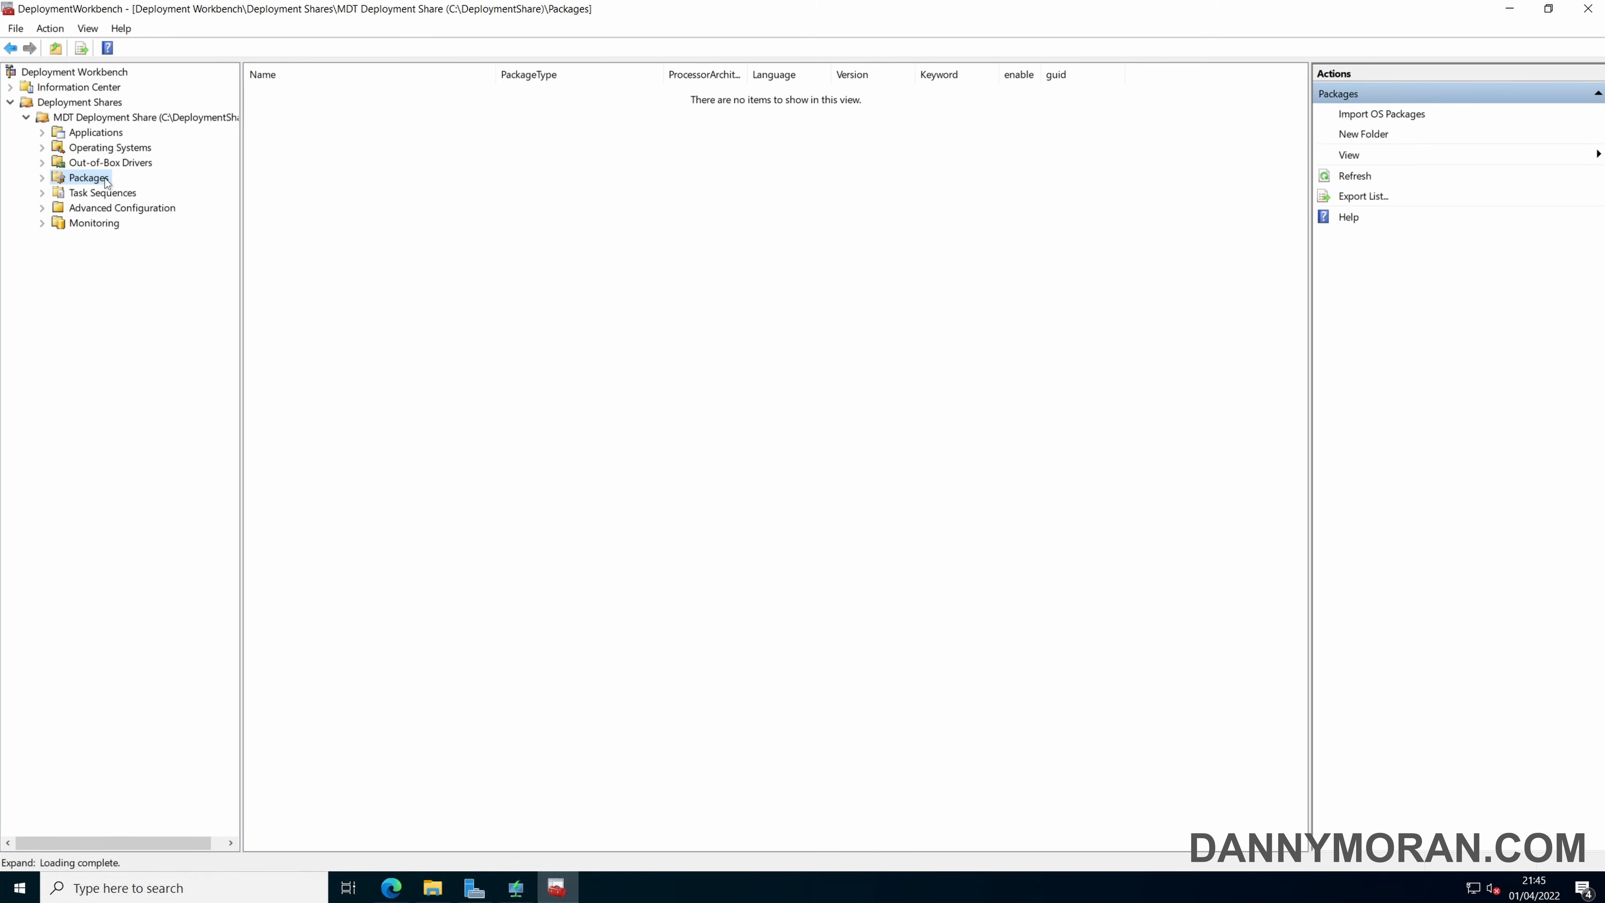
pyautogui.click(106, 194)
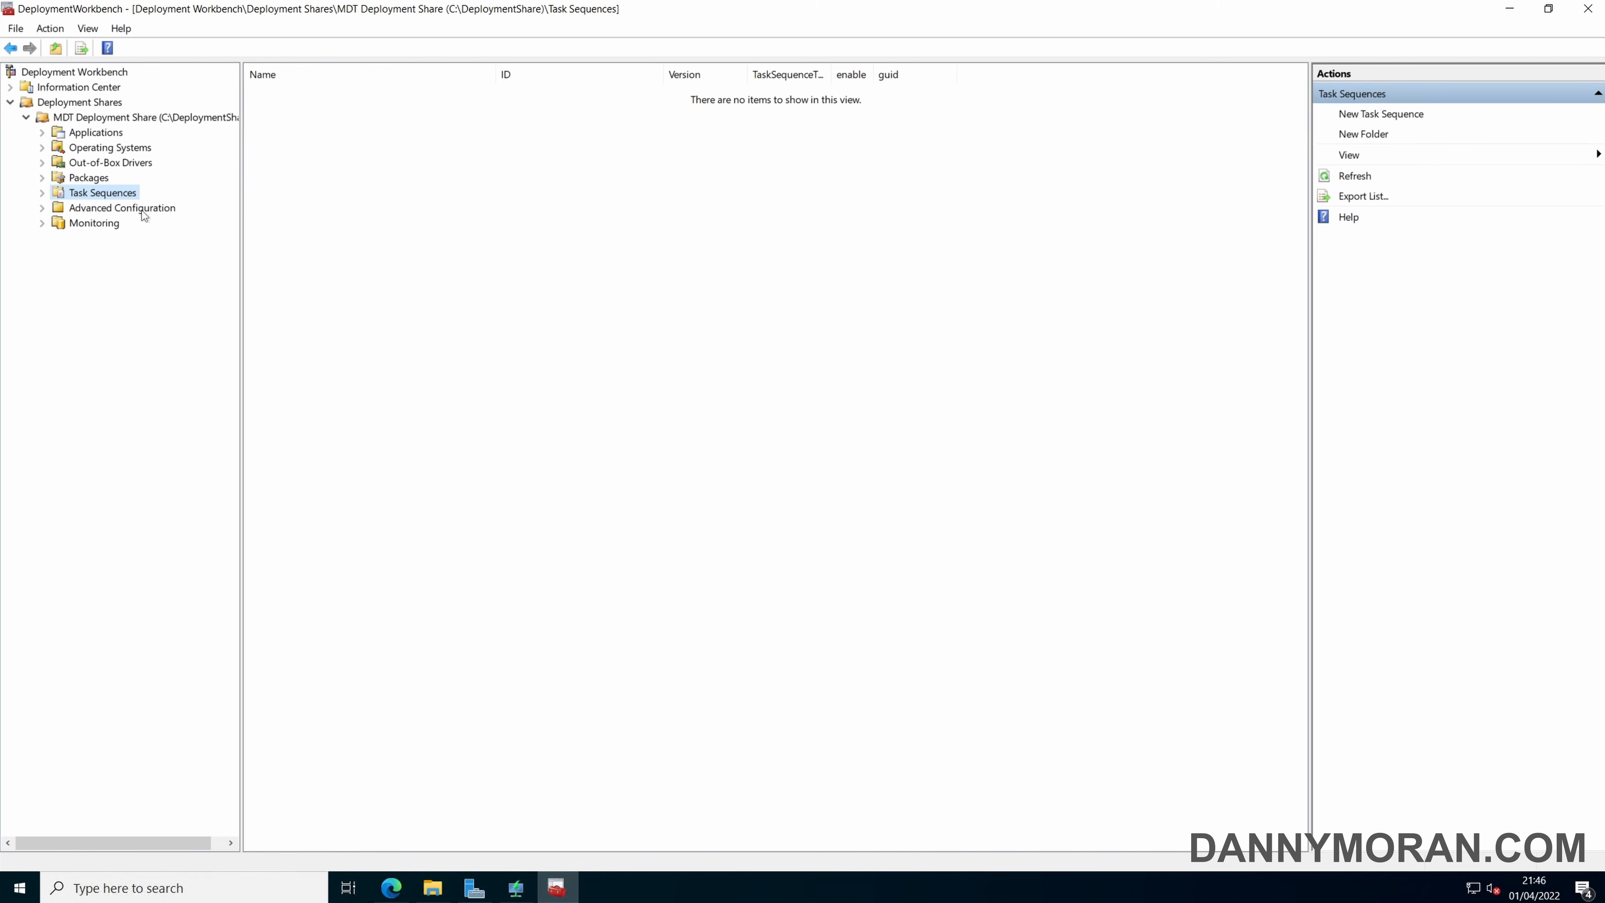
pyautogui.click(125, 213)
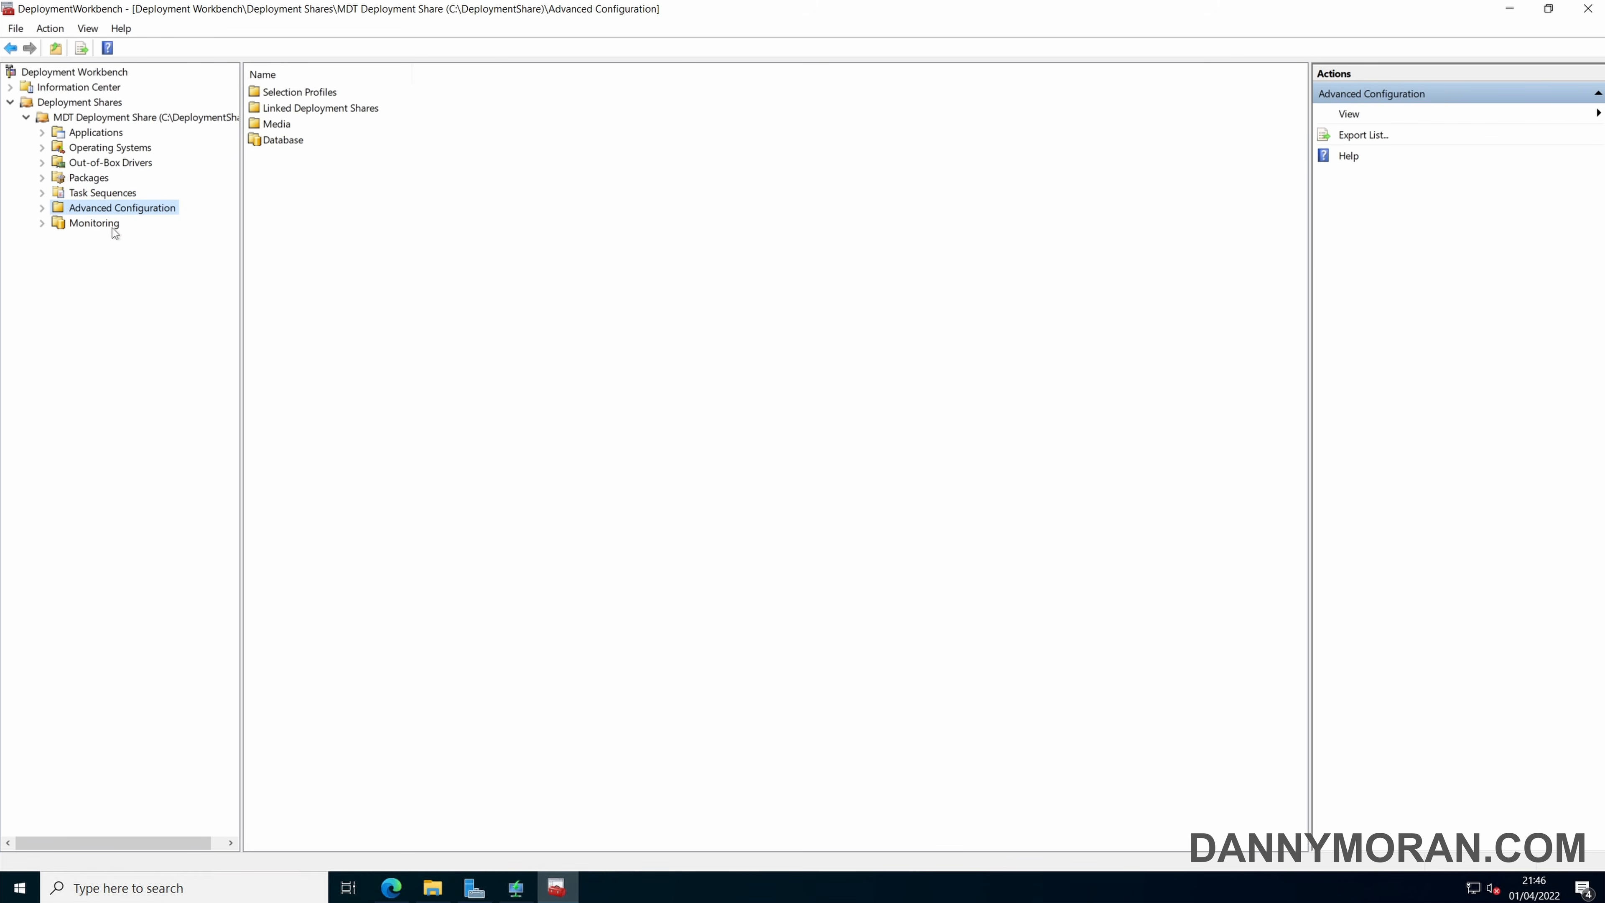
# Start importing an operating system under Operating Systems, using a full set of source files.
pyautogui.click(110, 155)
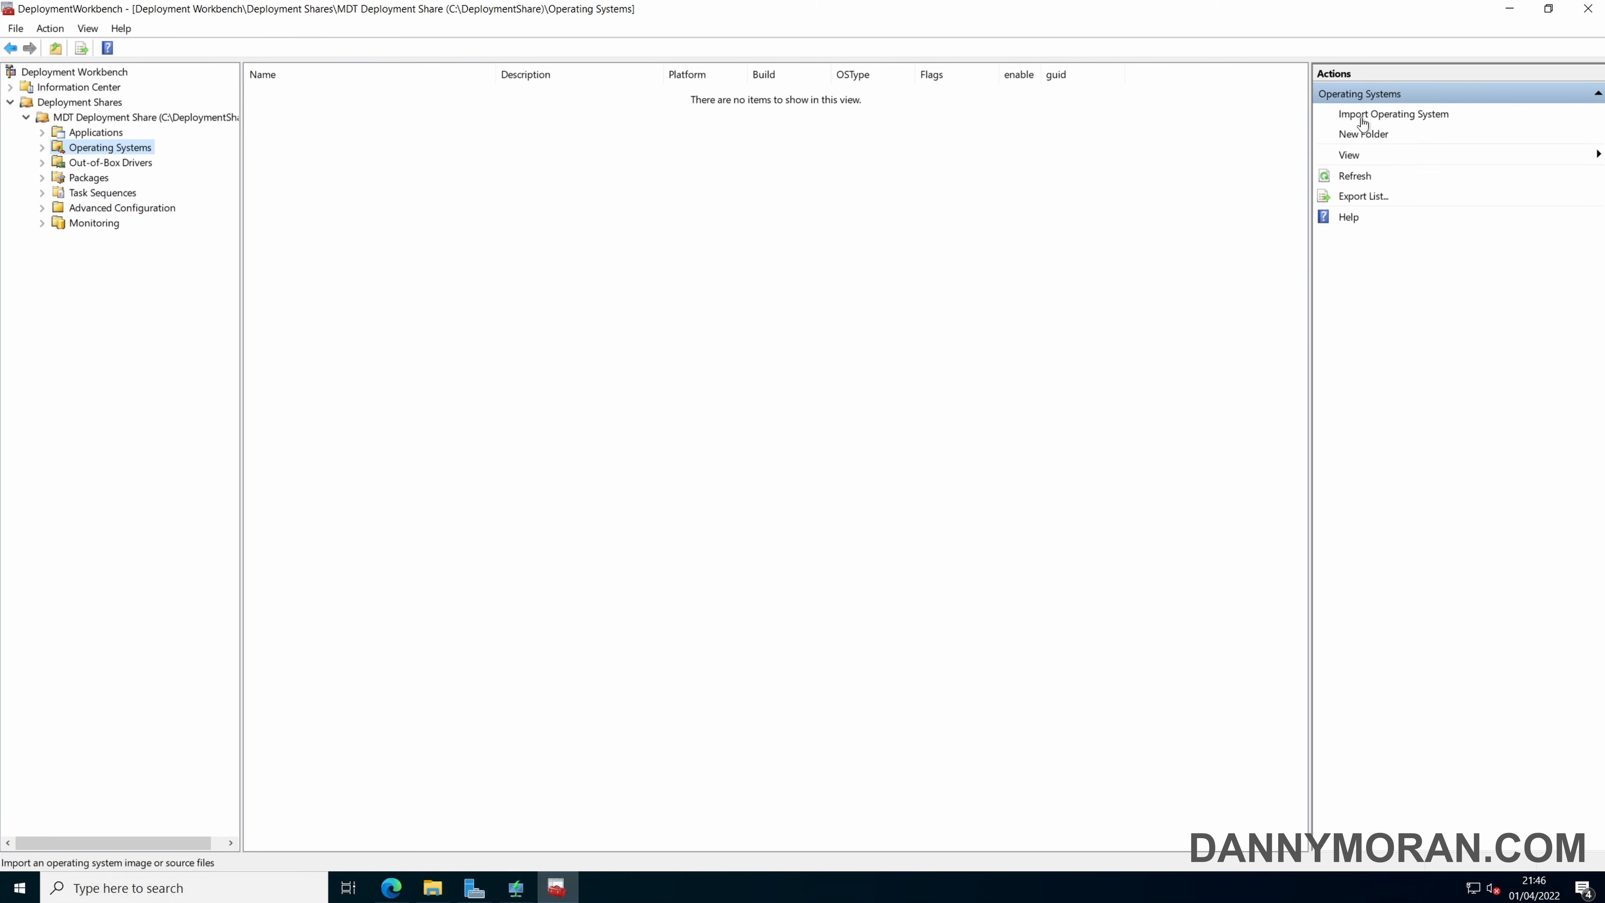
pyautogui.rightClick(131, 148)
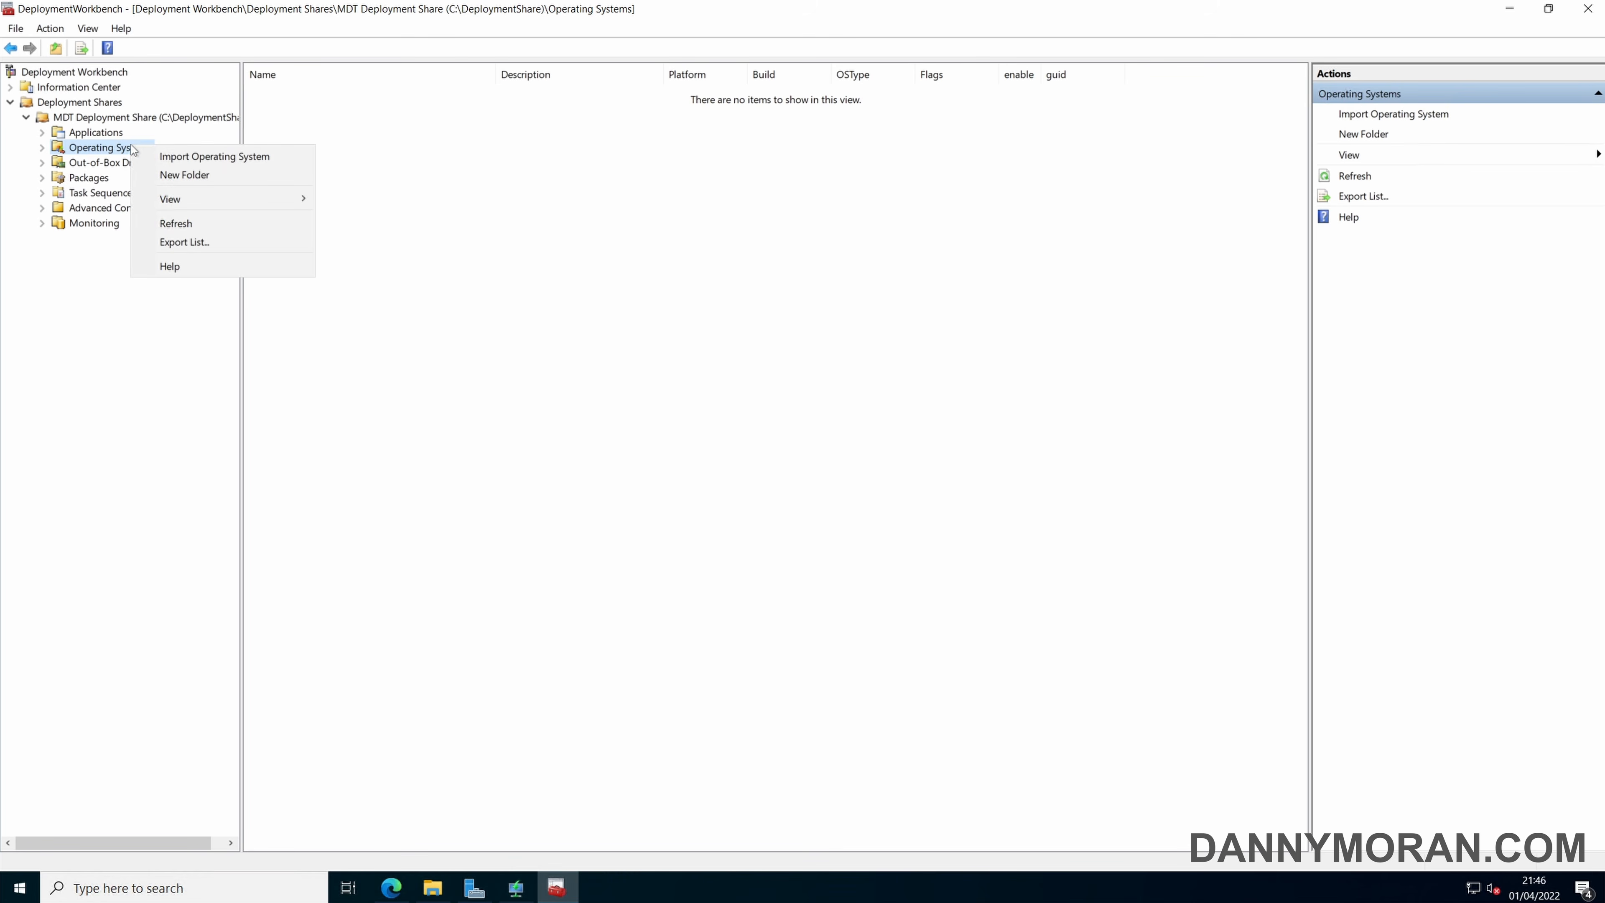
pyautogui.click(173, 156)
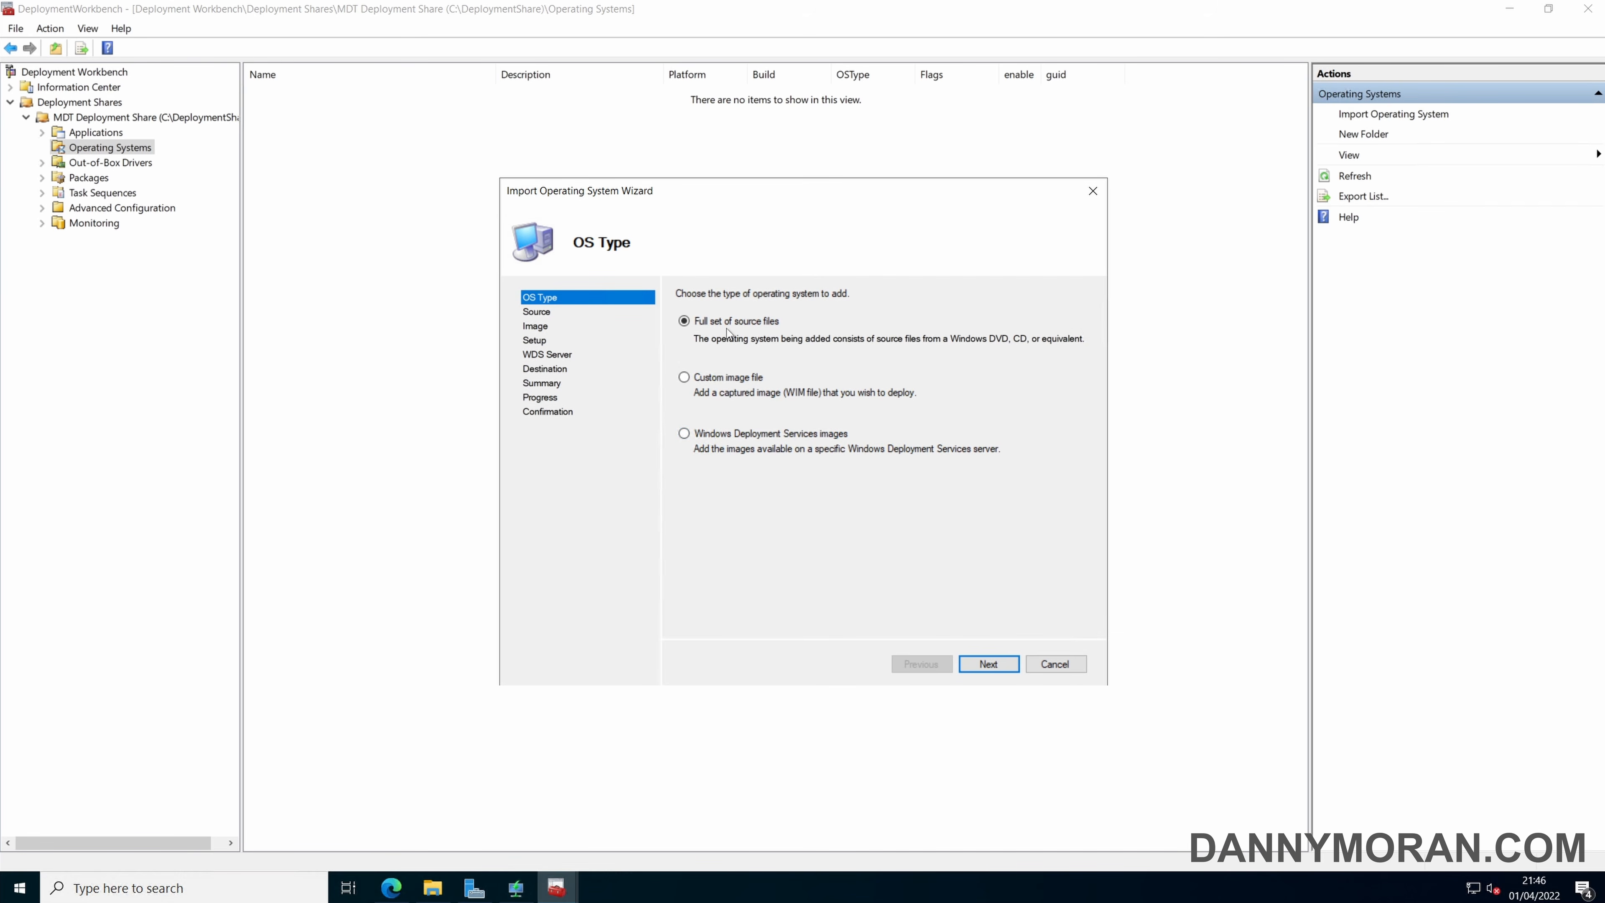
pyautogui.click(994, 667)
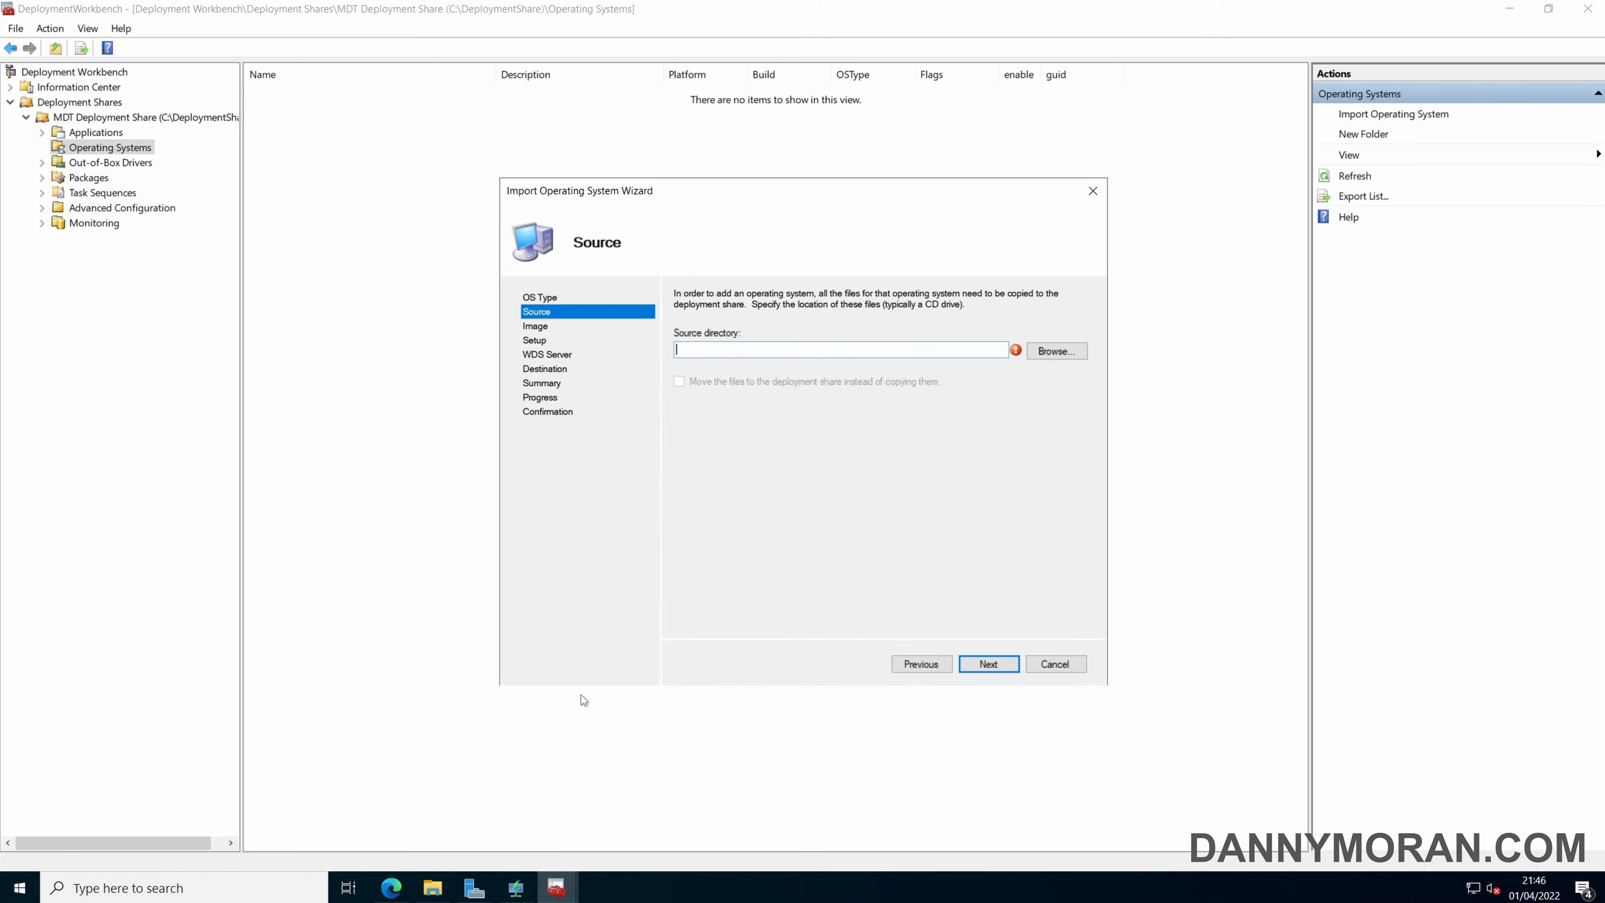
# Mount the windows-11 disc image from the Downloads folder in File Explorer, and return to the import wizard.
pyautogui.click(432, 887)
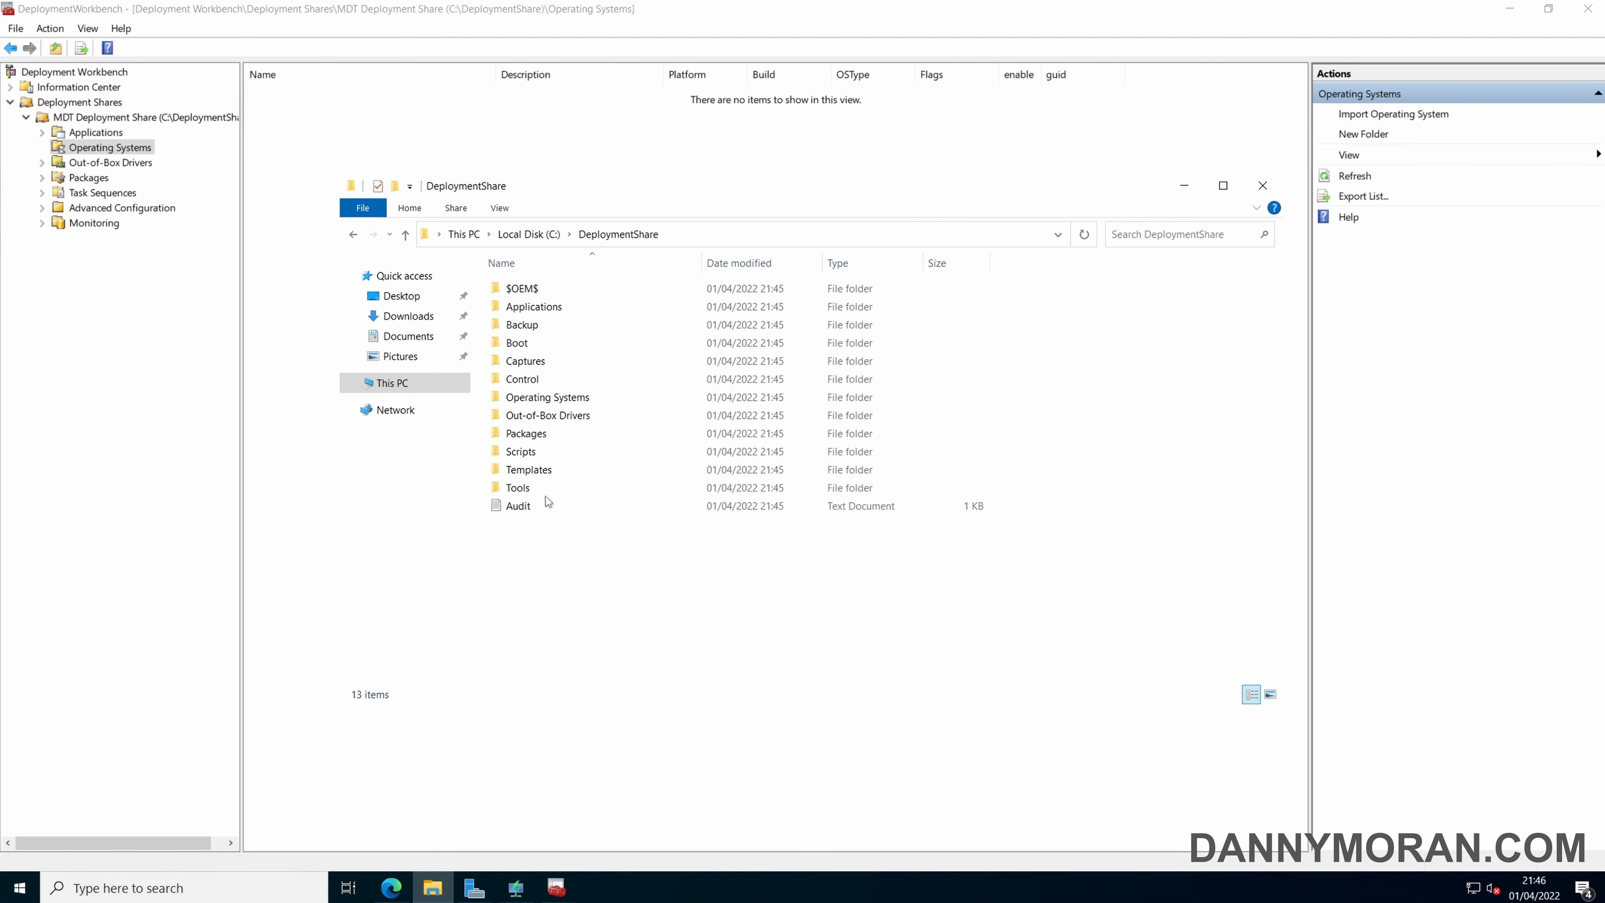
pyautogui.click(420, 318)
pyautogui.click(553, 430)
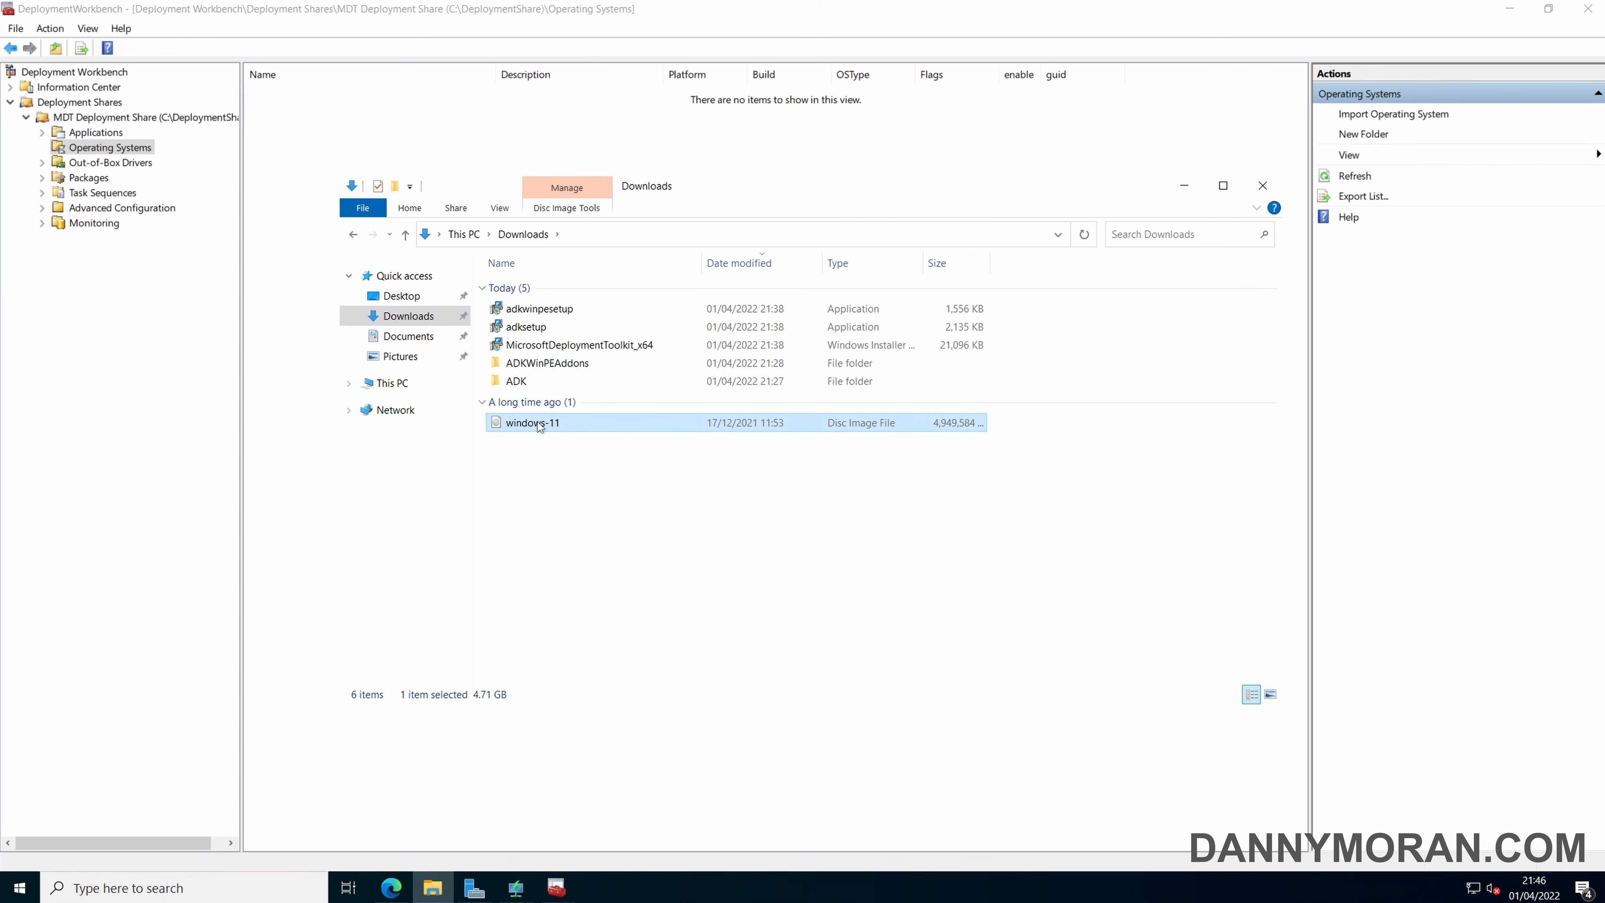
pyautogui.rightClick(549, 425)
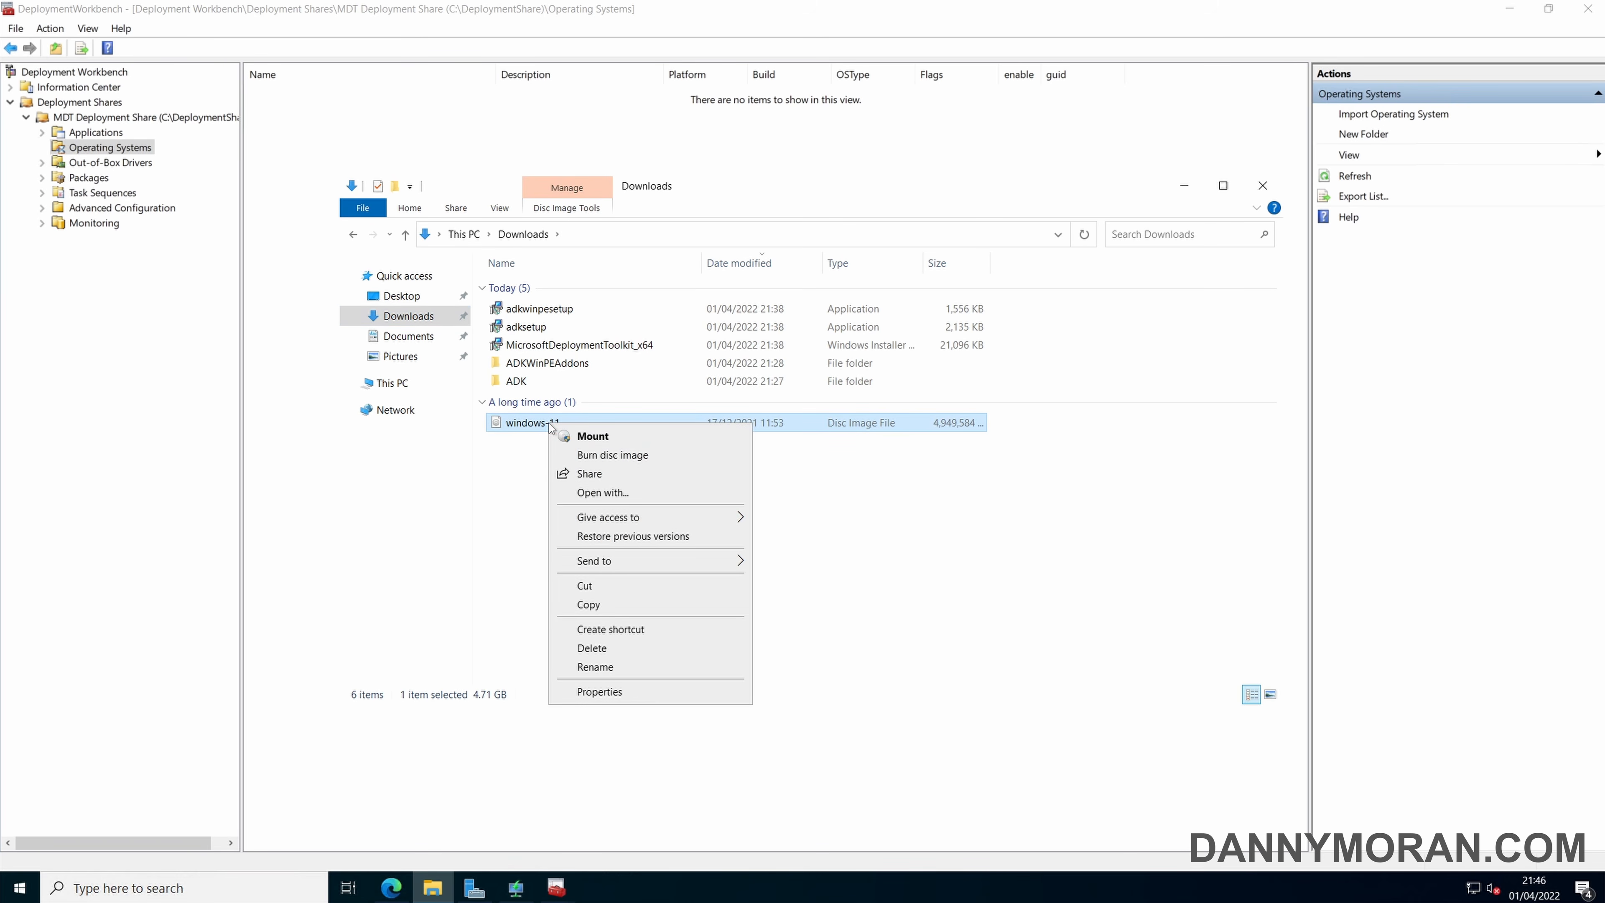
pyautogui.click(579, 433)
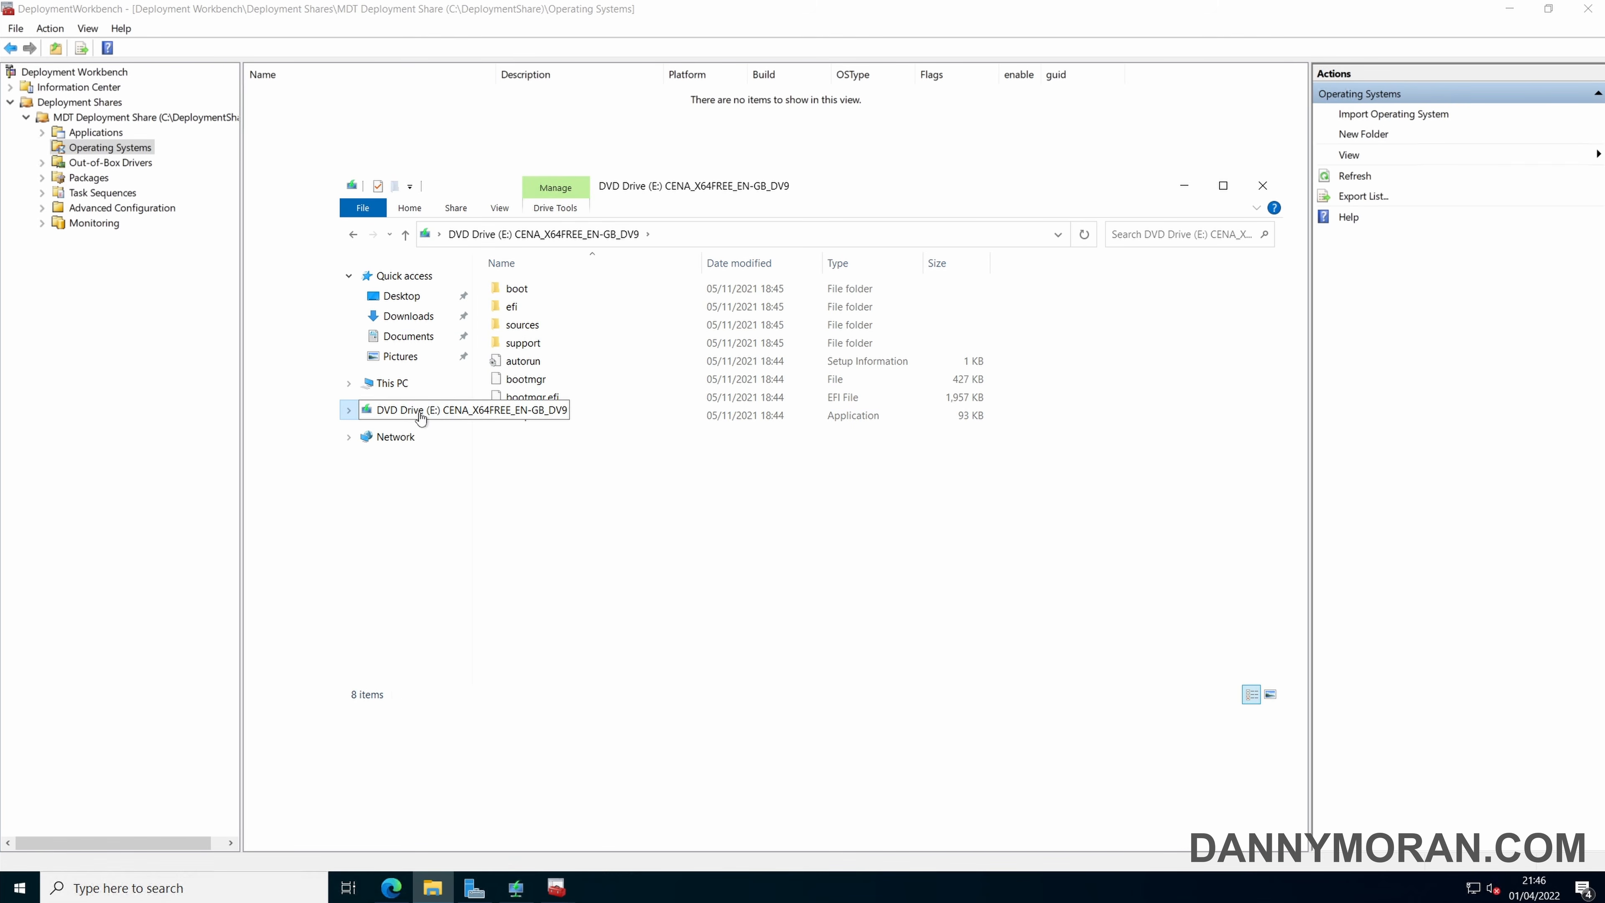
pyautogui.click(1184, 185)
# Set the import's source directory to the mounted DVD drive E:\ and continue to the destination settings.
pyautogui.click(1058, 352)
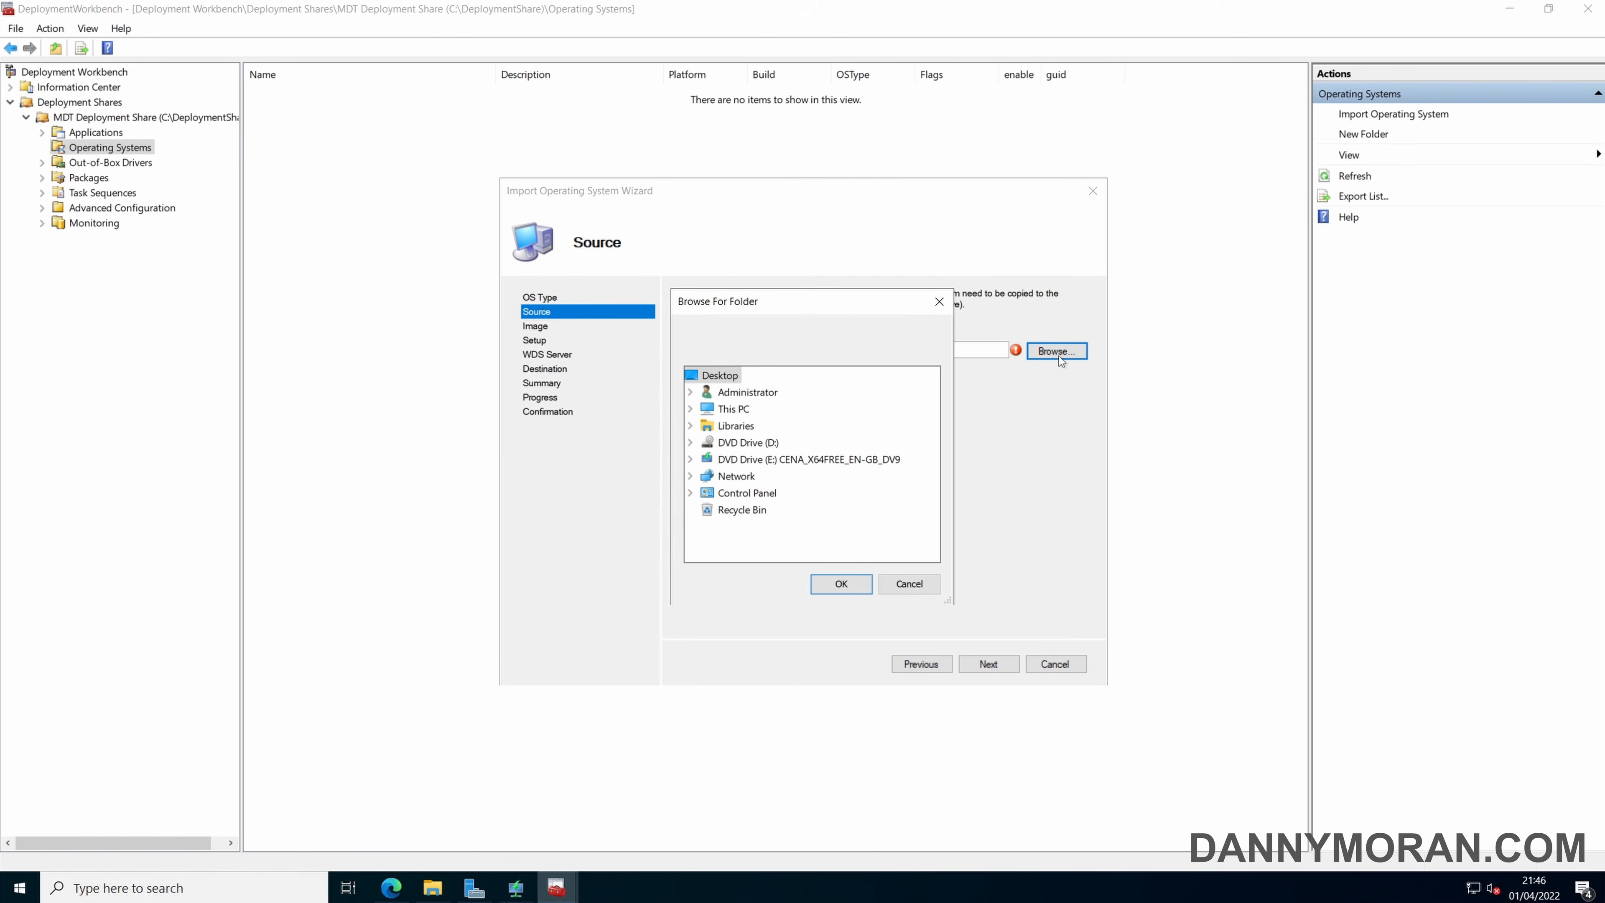
pyautogui.doubleClick(790, 459)
pyautogui.click(843, 584)
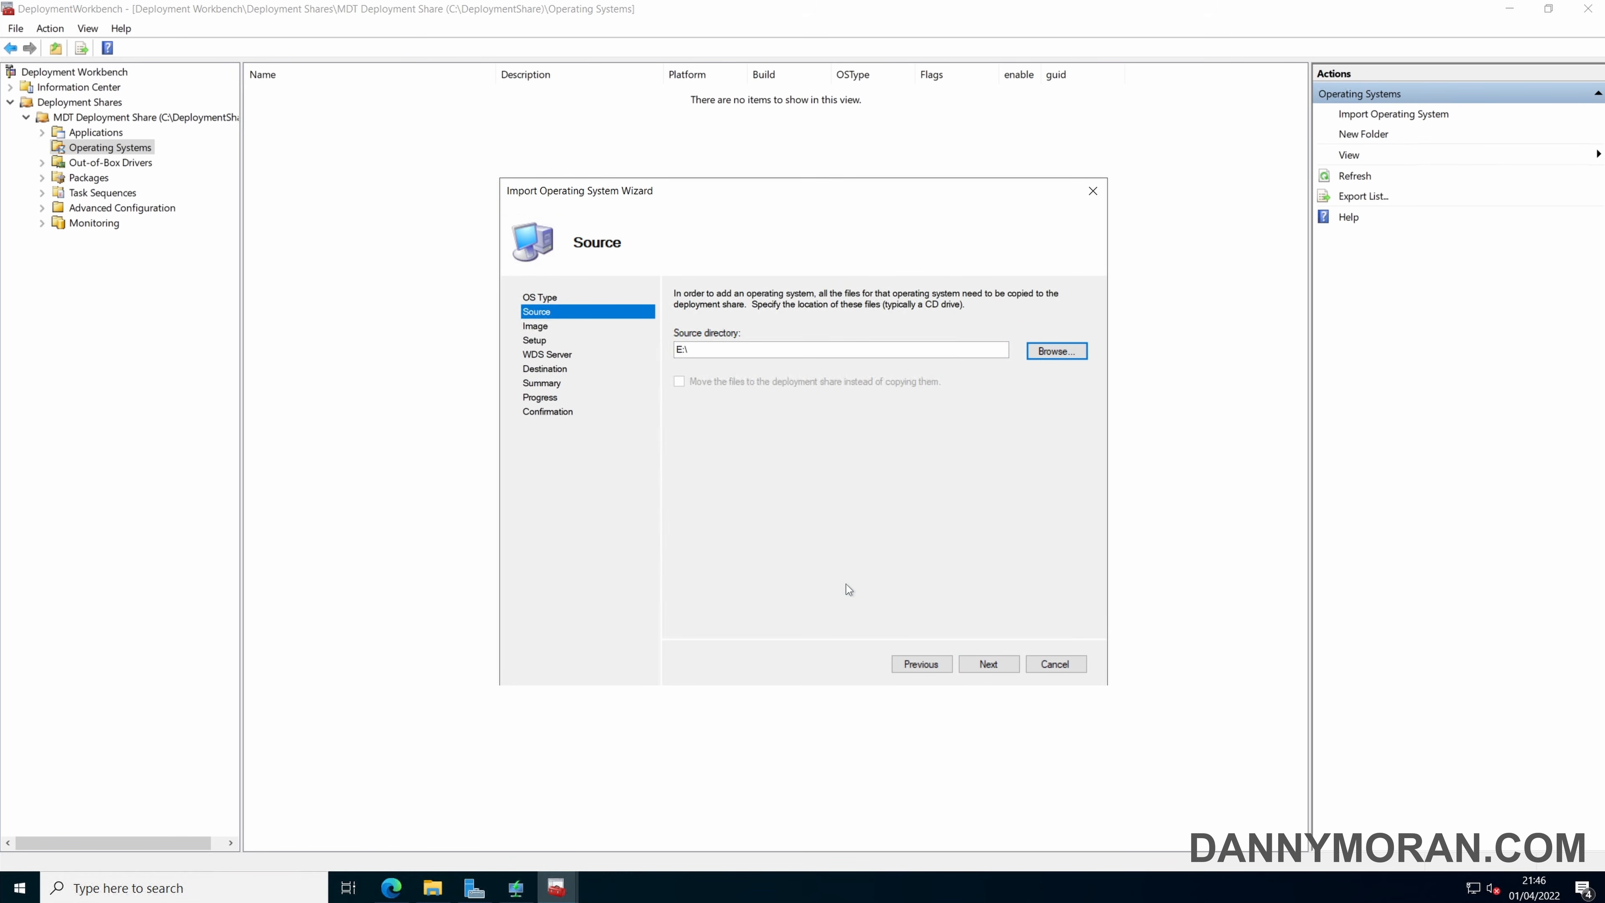
pyautogui.click(987, 664)
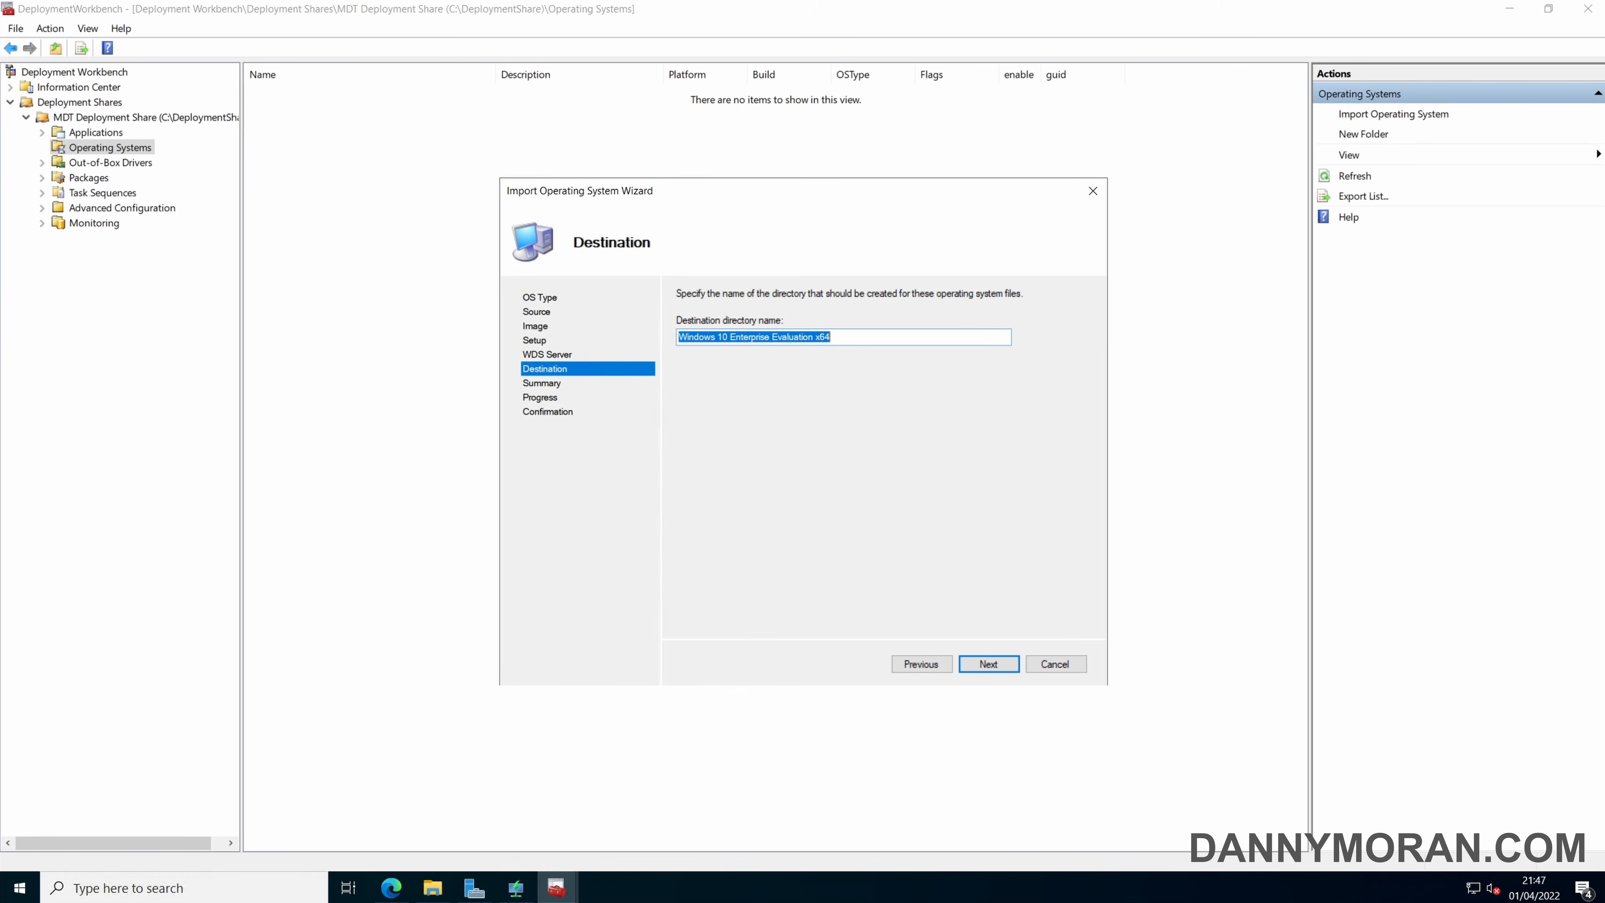
# Set the destination directory name to Windows 11 Enterprise and continue to the import summary.
pyautogui.click(761, 337)
pyautogui.hotkey('shift', 'End')
pyautogui.press('Delete')
pyautogui.press('BackSpace')
pyautogui.write('1')
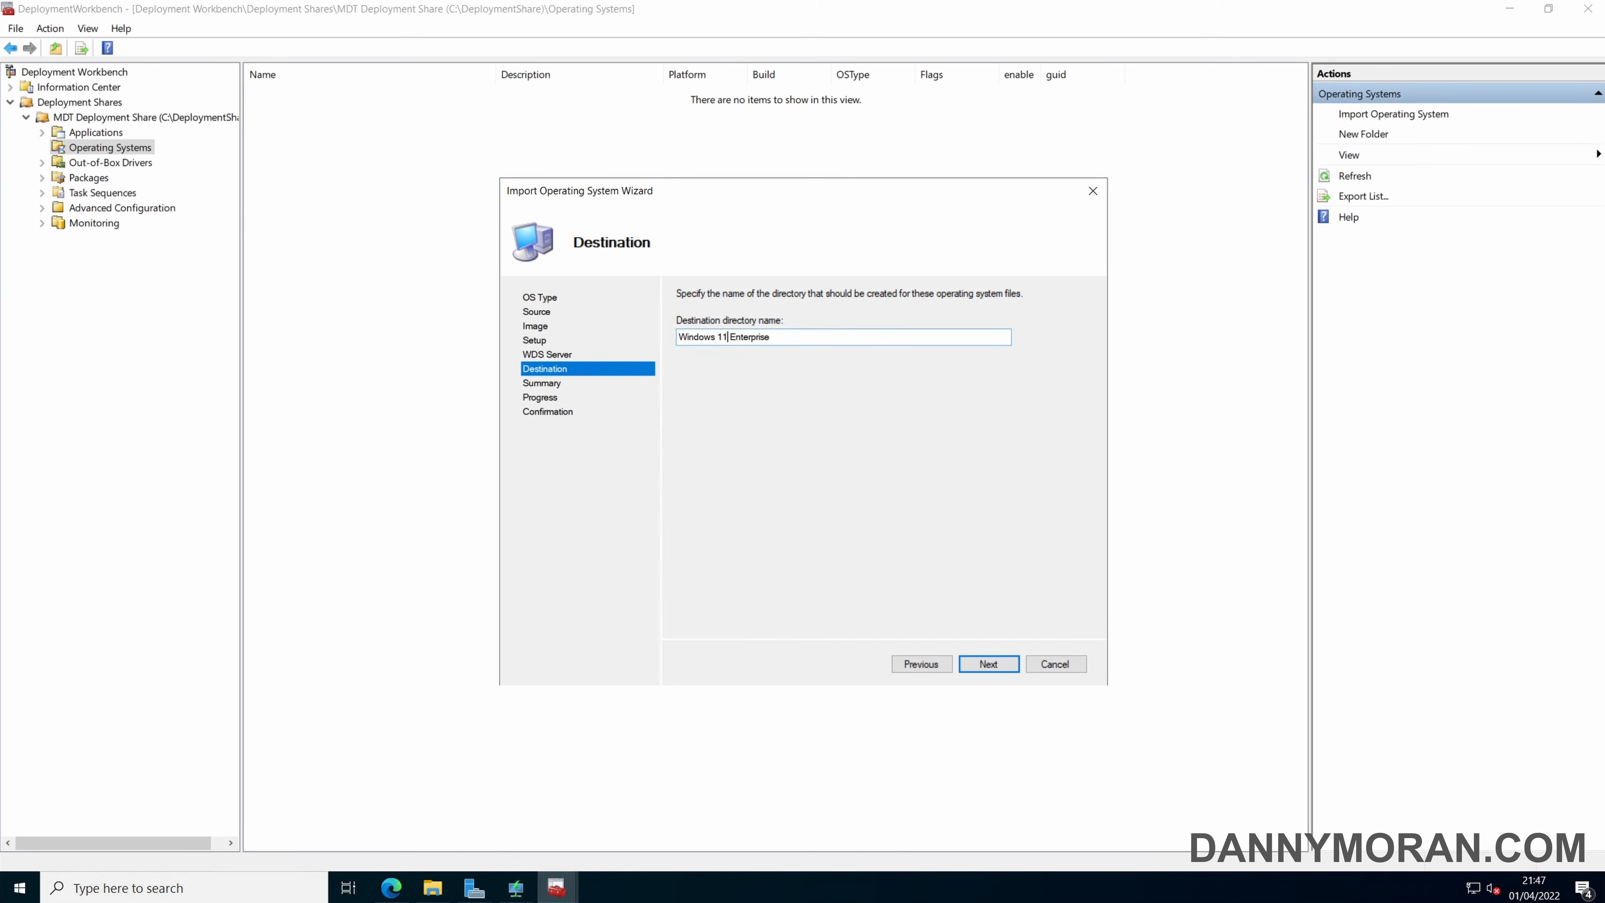
pyautogui.hotkey('ctrl', 'a')
pyautogui.press('Right')
pyautogui.click(988, 663)
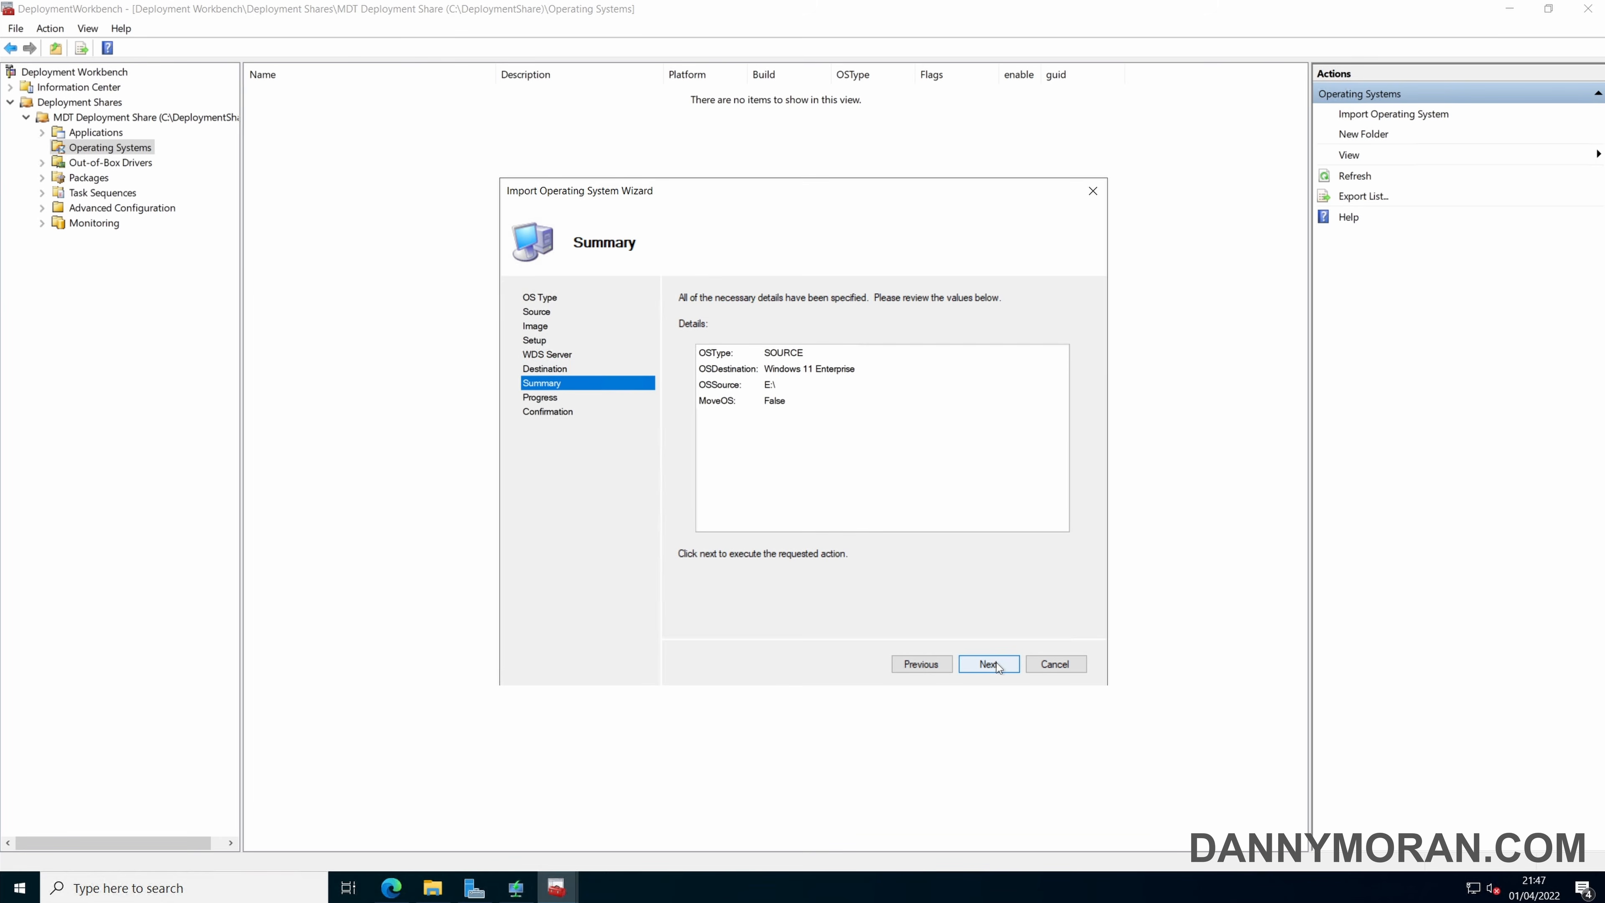
# Run the operating system import, close the wizard and check the new entry under Operating Systems.
pyautogui.click(989, 663)
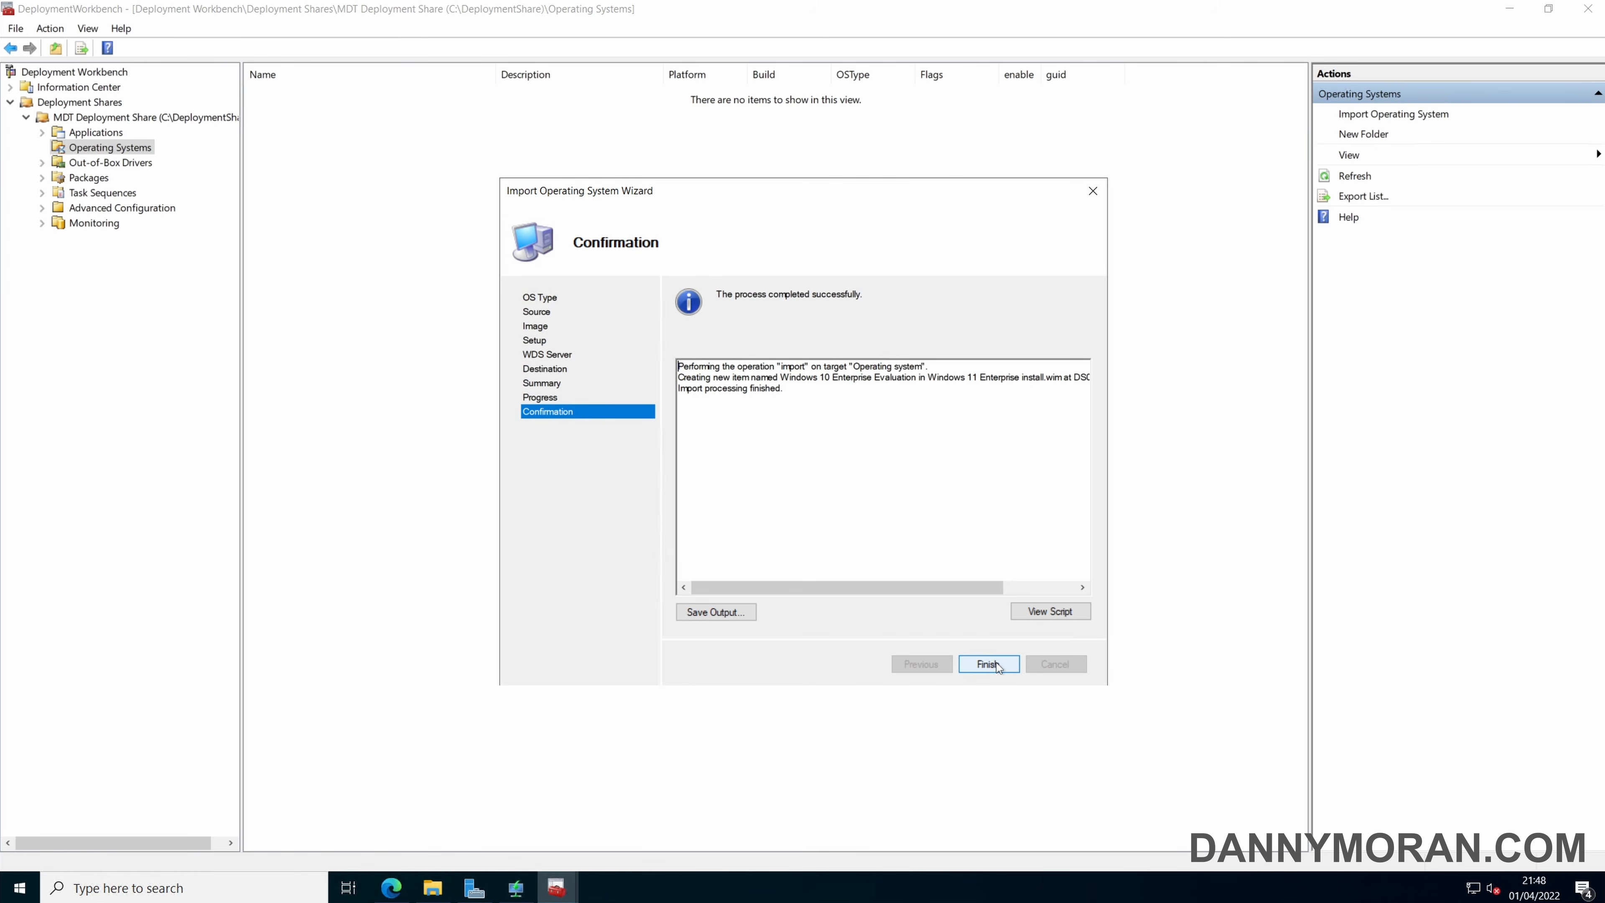
pyautogui.click(989, 664)
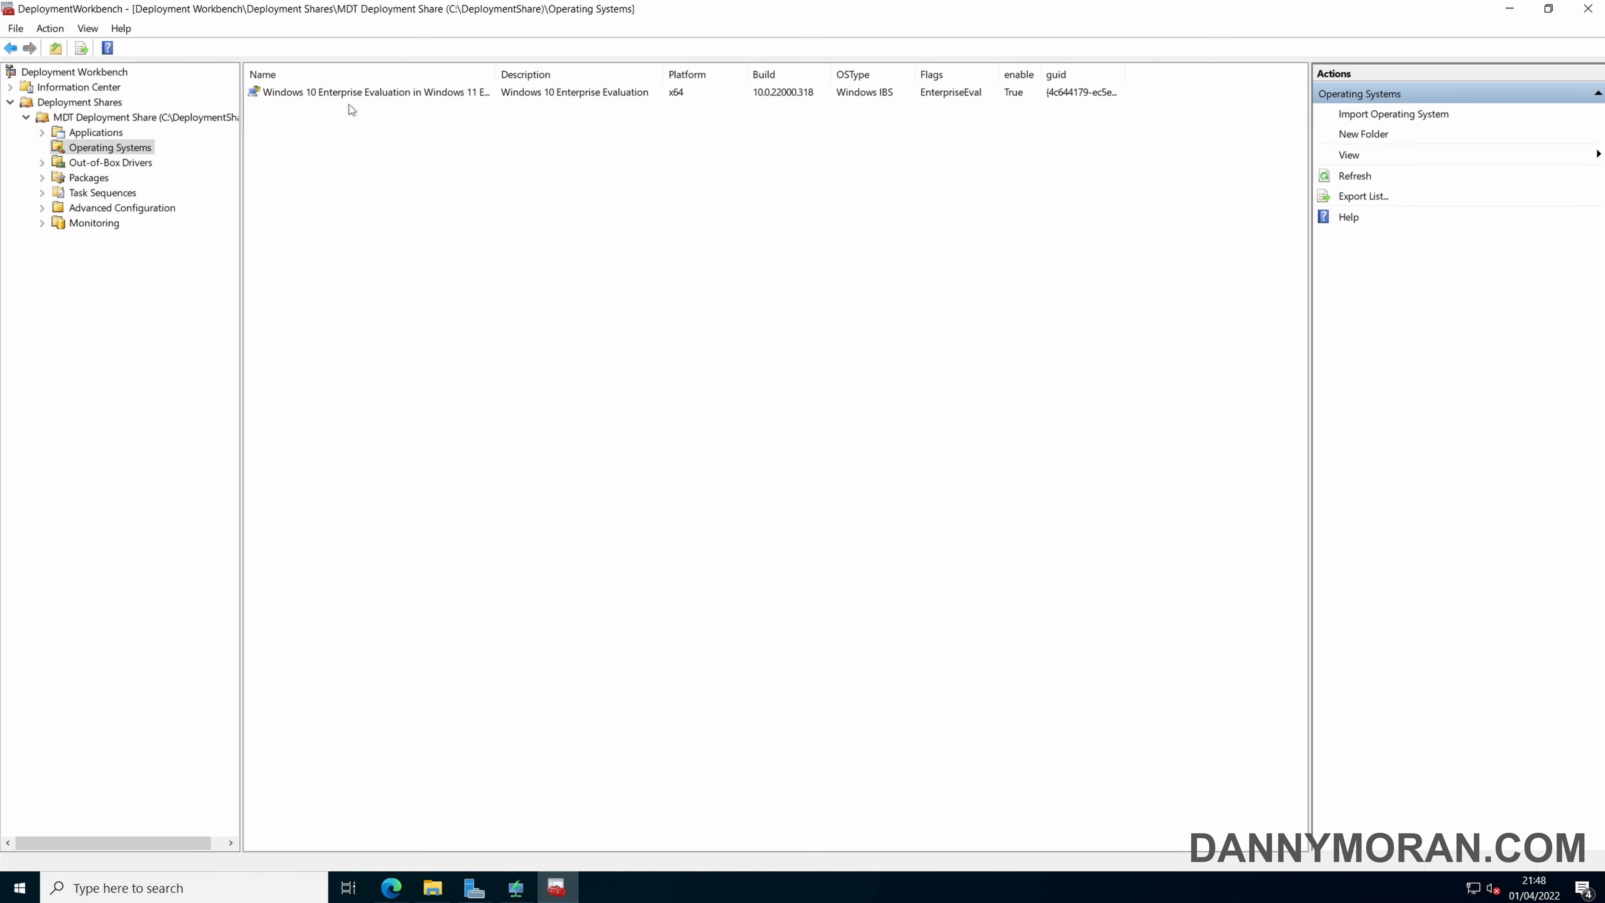
pyautogui.click(358, 93)
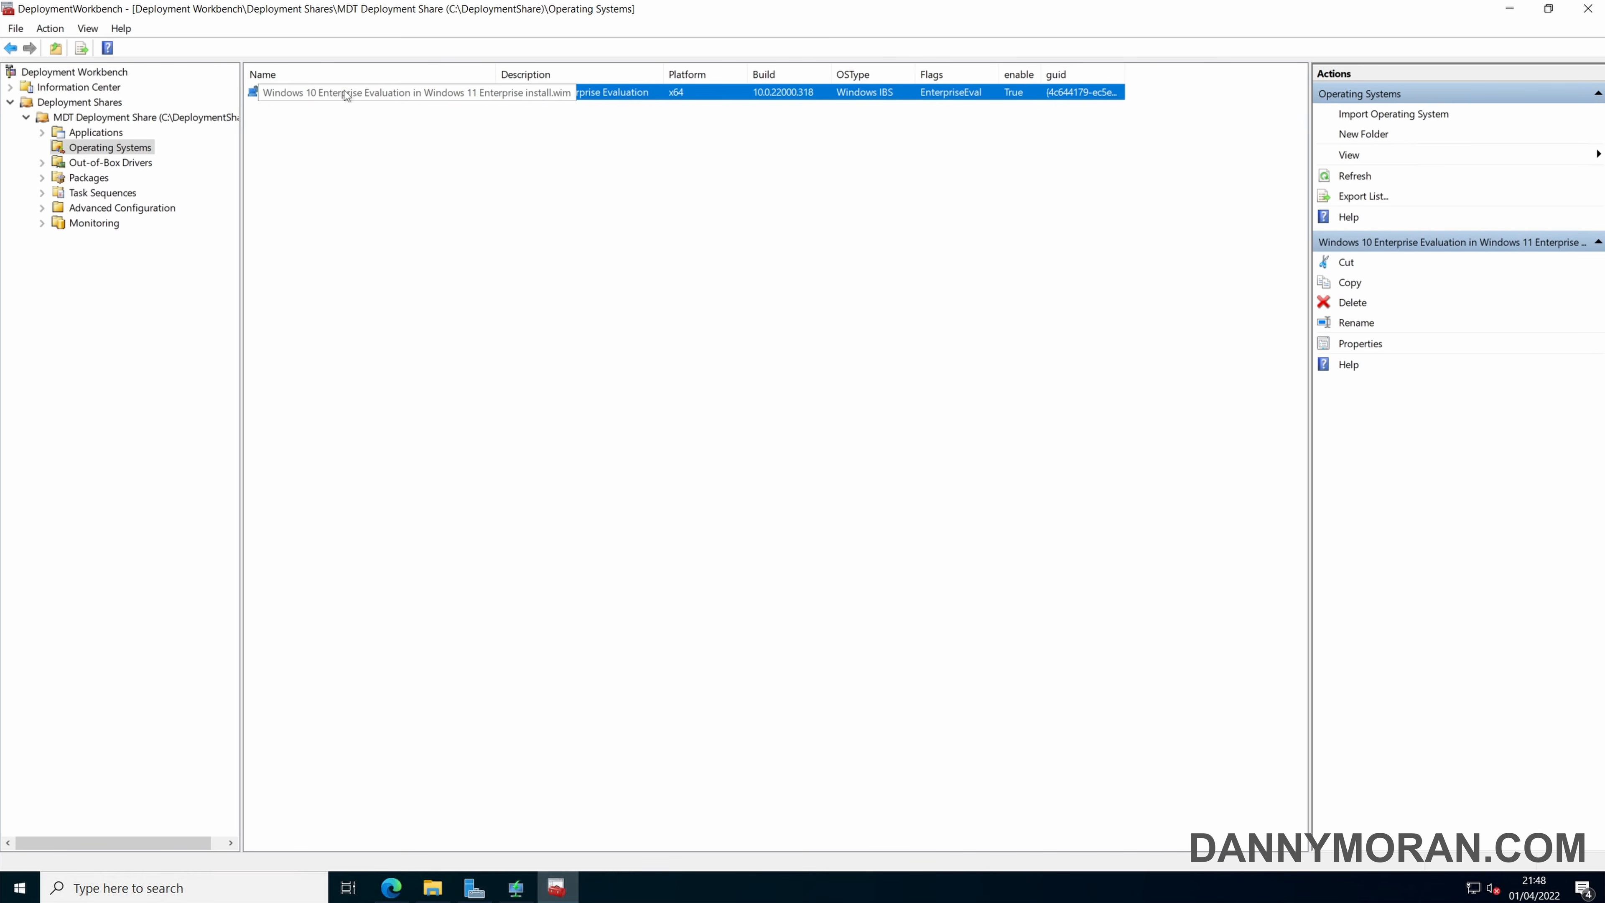
pyautogui.click(350, 140)
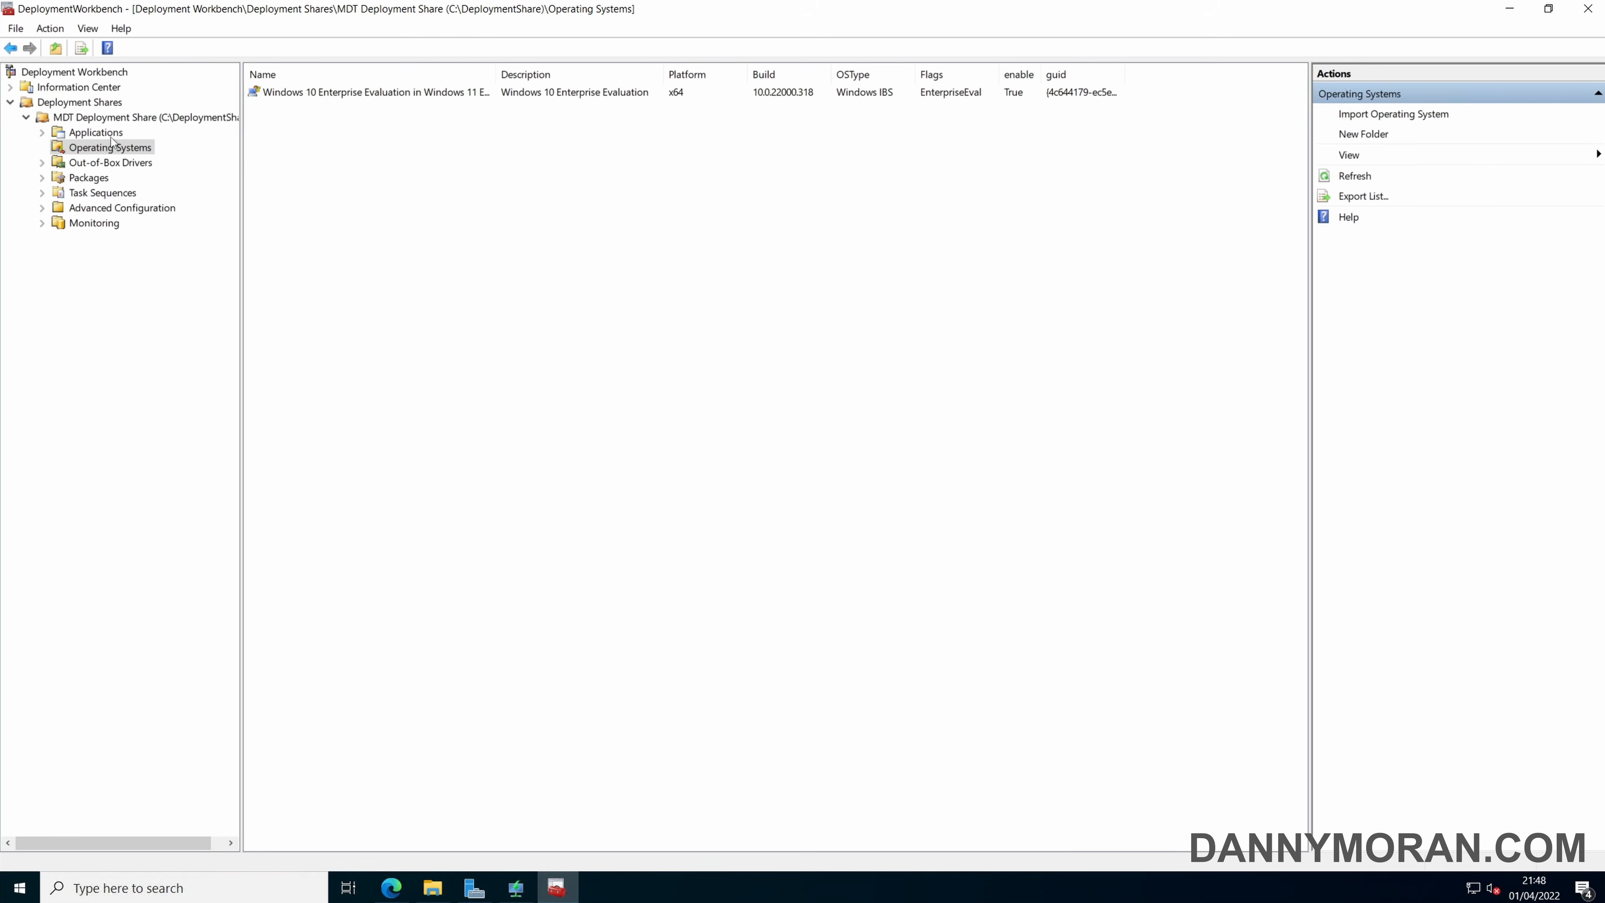
# Switch to Microsoft Edge, search for 7 zip and download the 7-Zip 21.07 64-bit Windows x64 .msi installer from 7-zip.org.
pyautogui.click(96, 134)
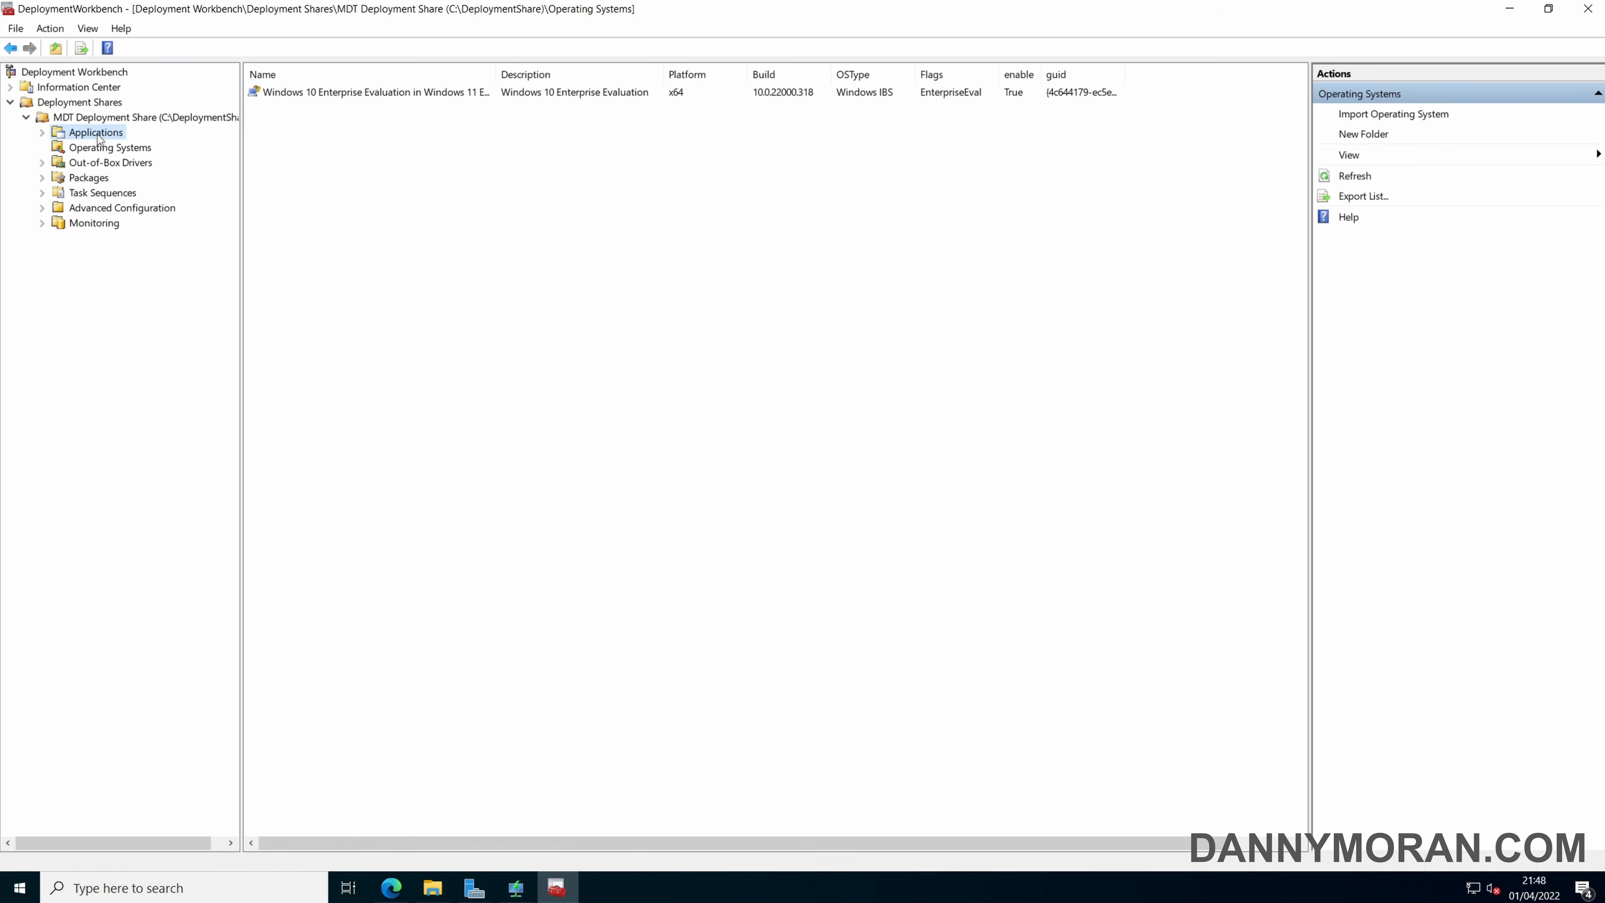
pyautogui.click(391, 888)
pyautogui.click(300, 42)
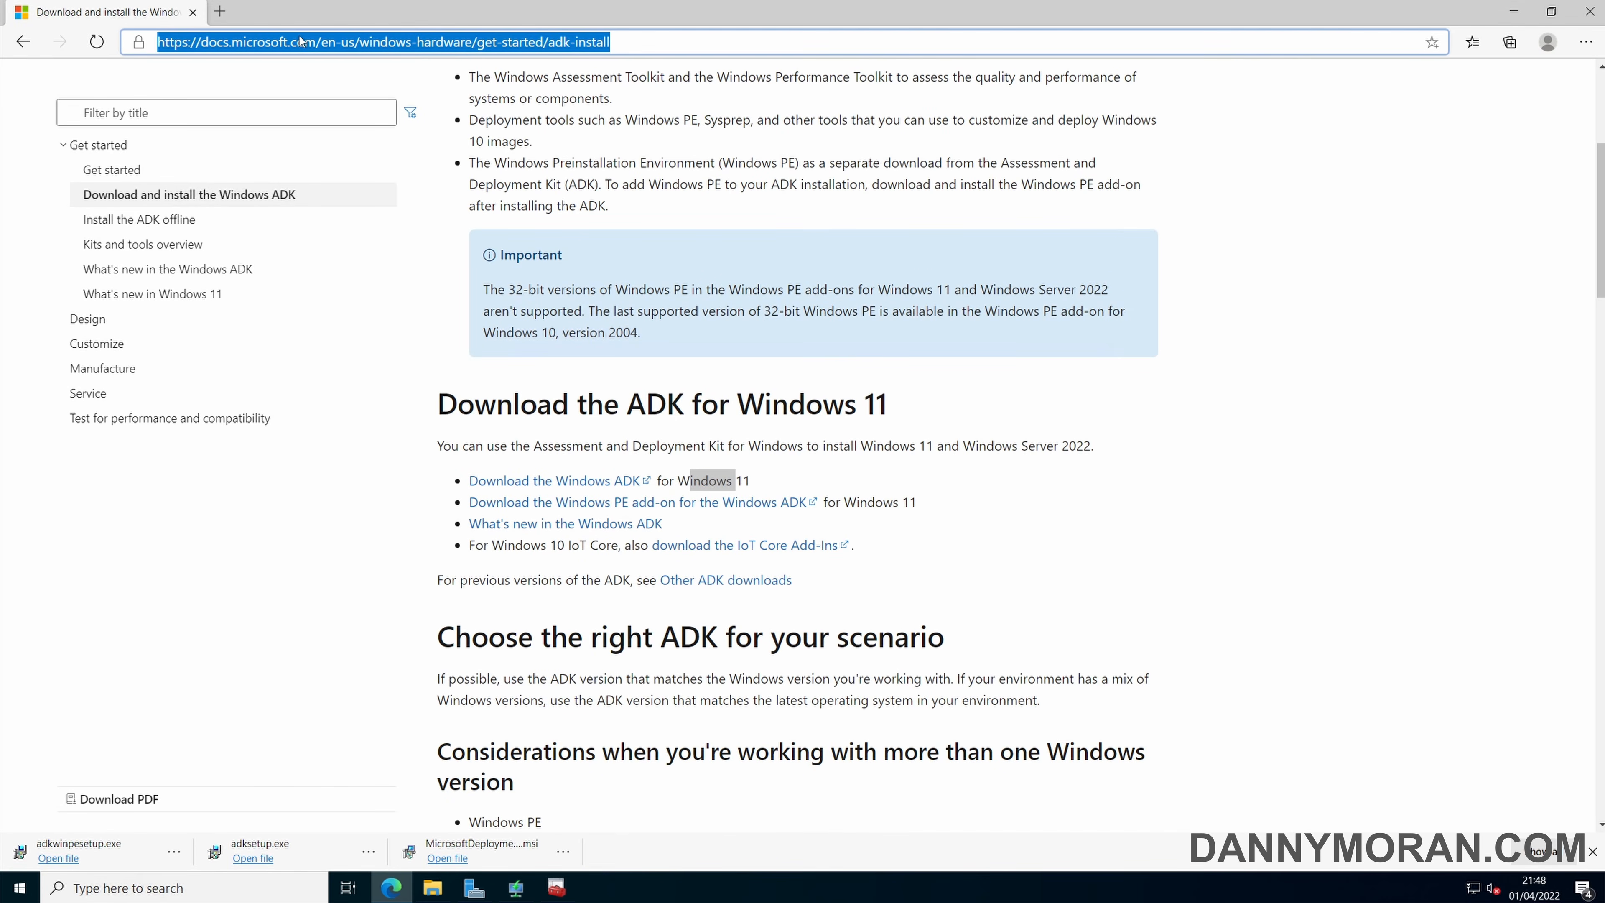
pyautogui.write('7 zip')
pyautogui.press('Return')
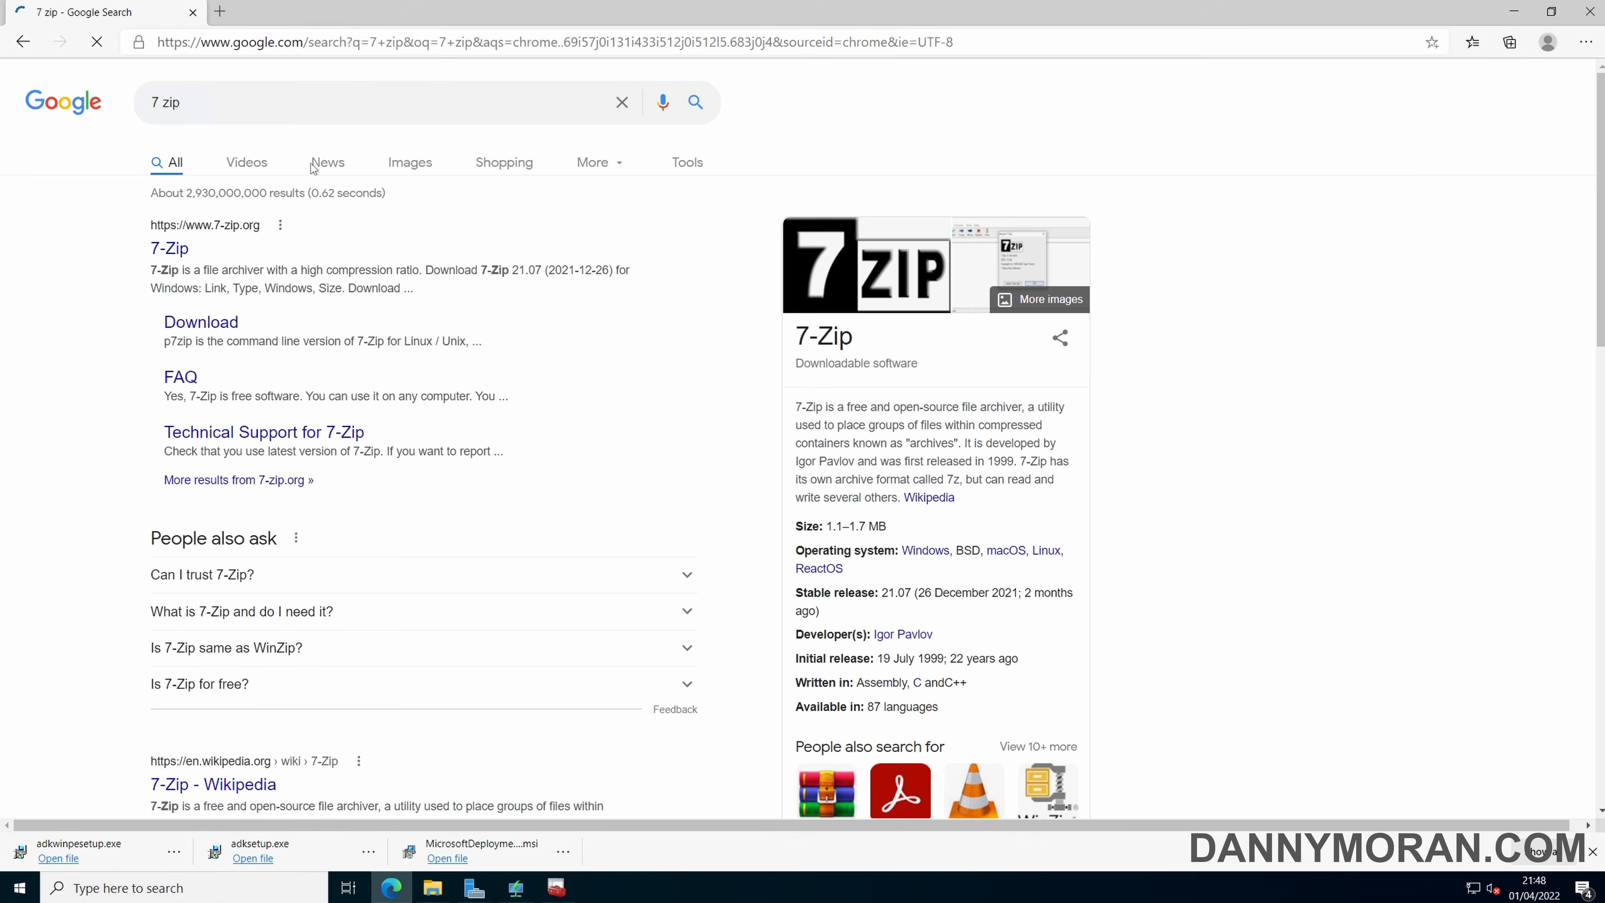
pyautogui.click(179, 250)
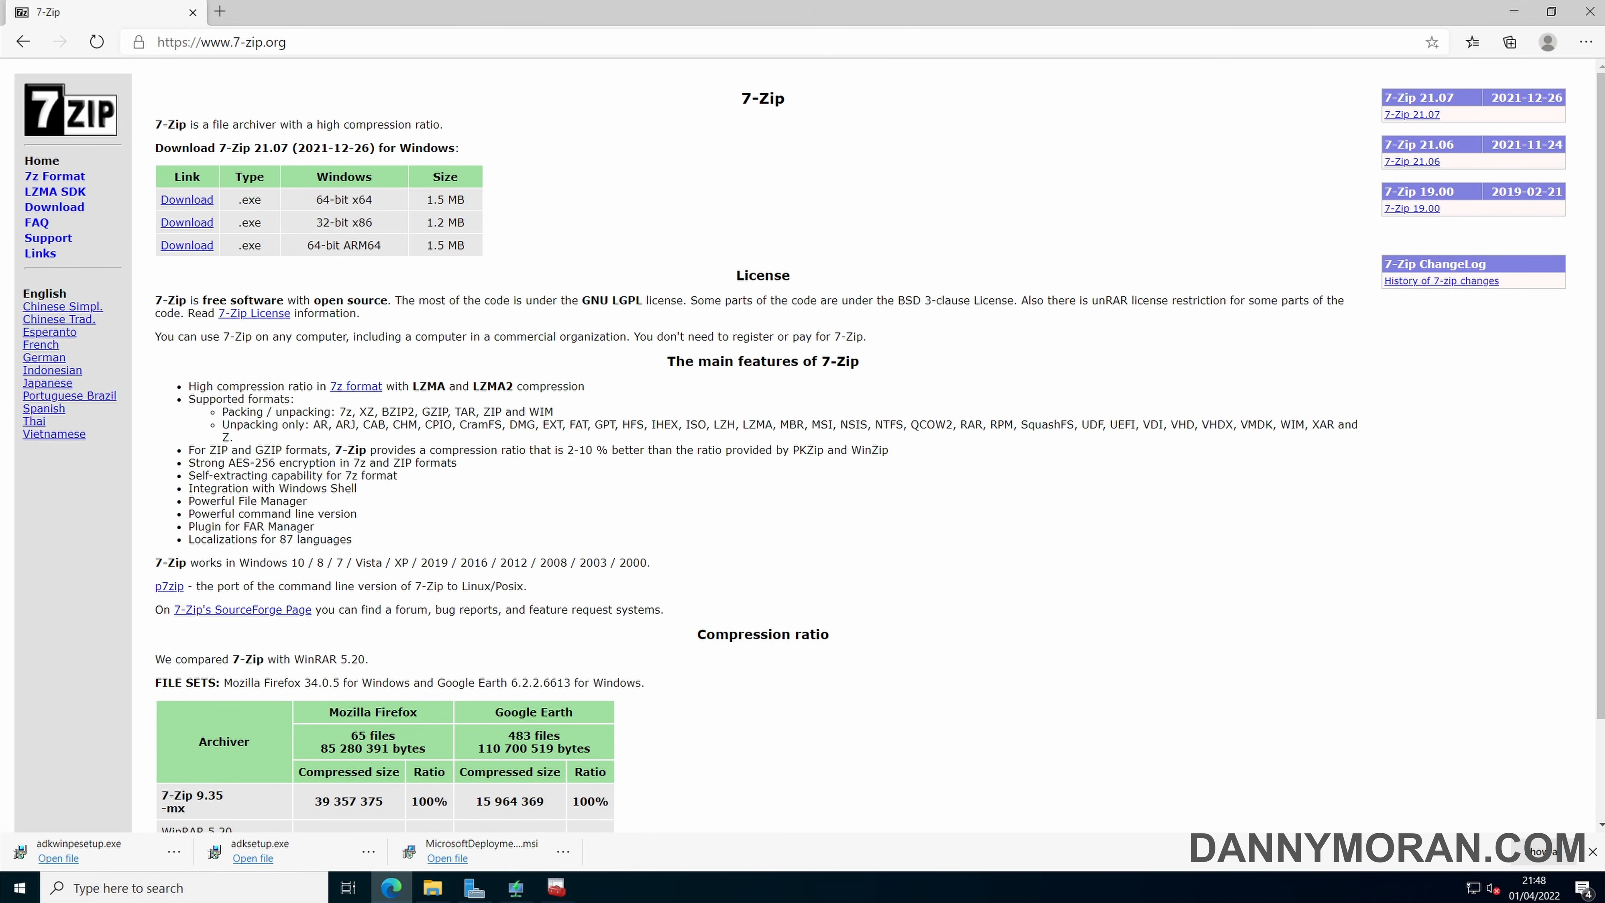
pyautogui.click(54, 206)
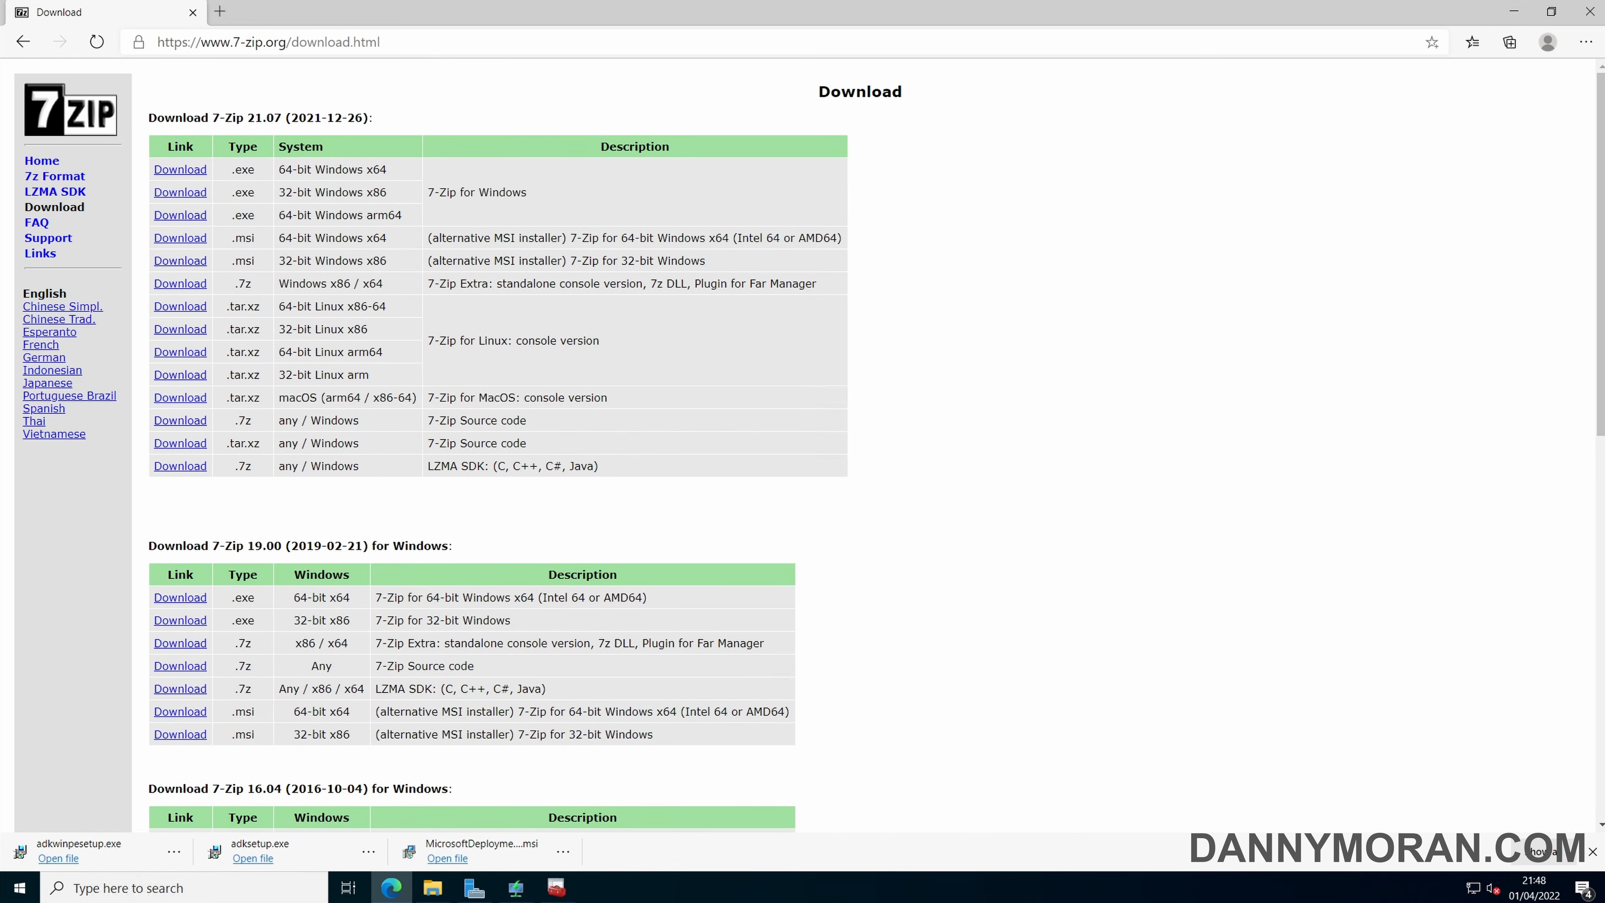
pyautogui.click(162, 239)
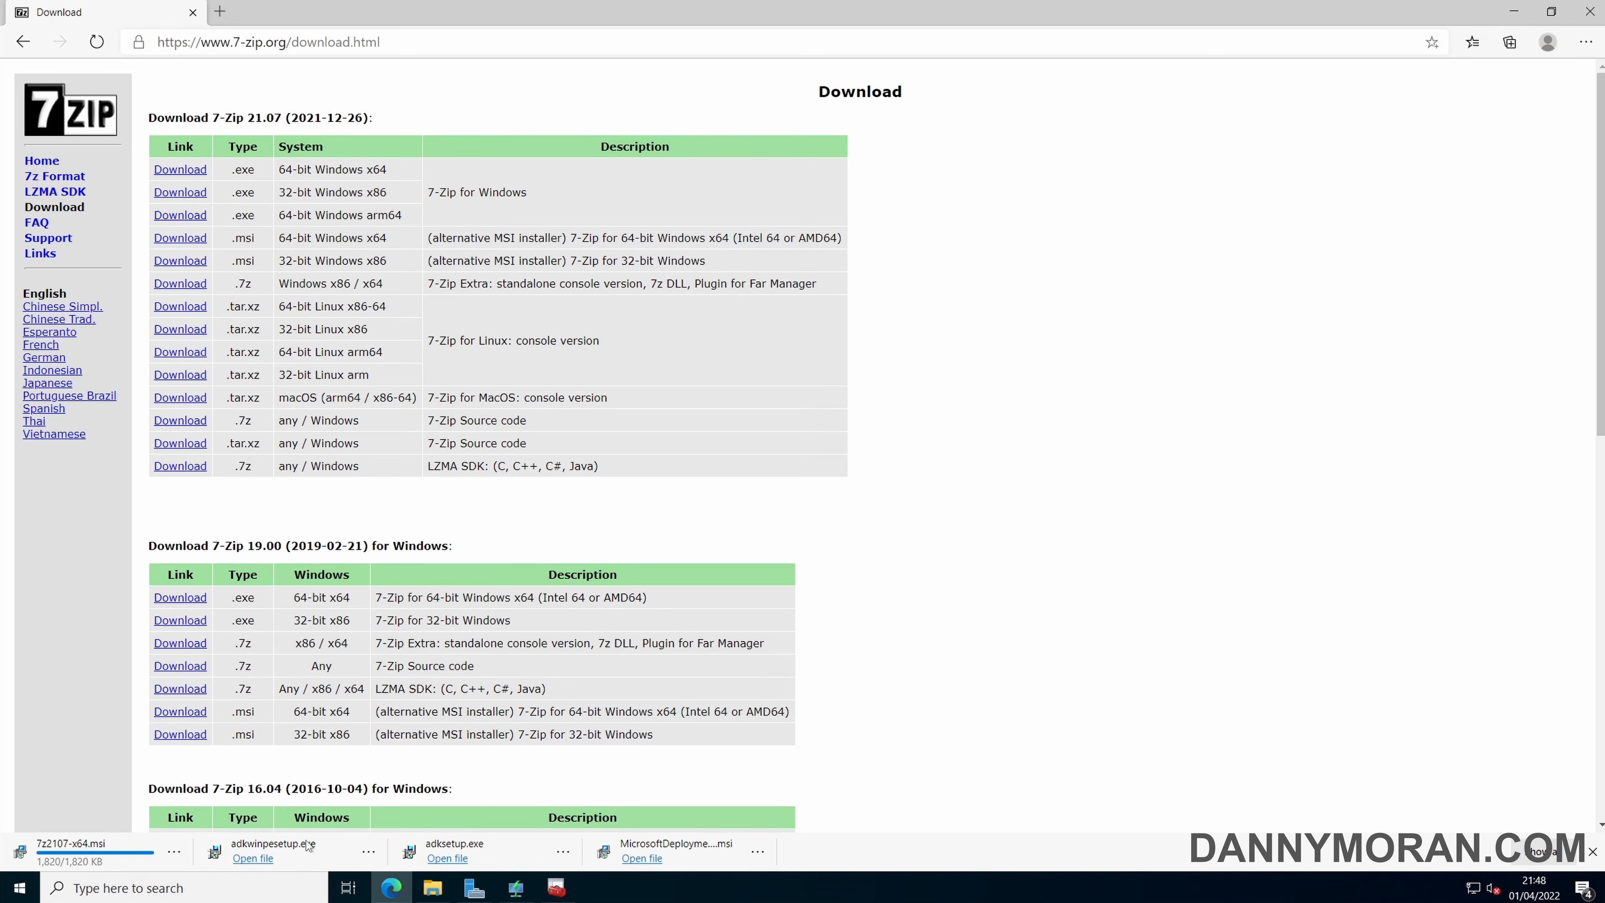
# Create a folder named 7-zip in the Downloads folder in File Explorer.
pyautogui.click(432, 888)
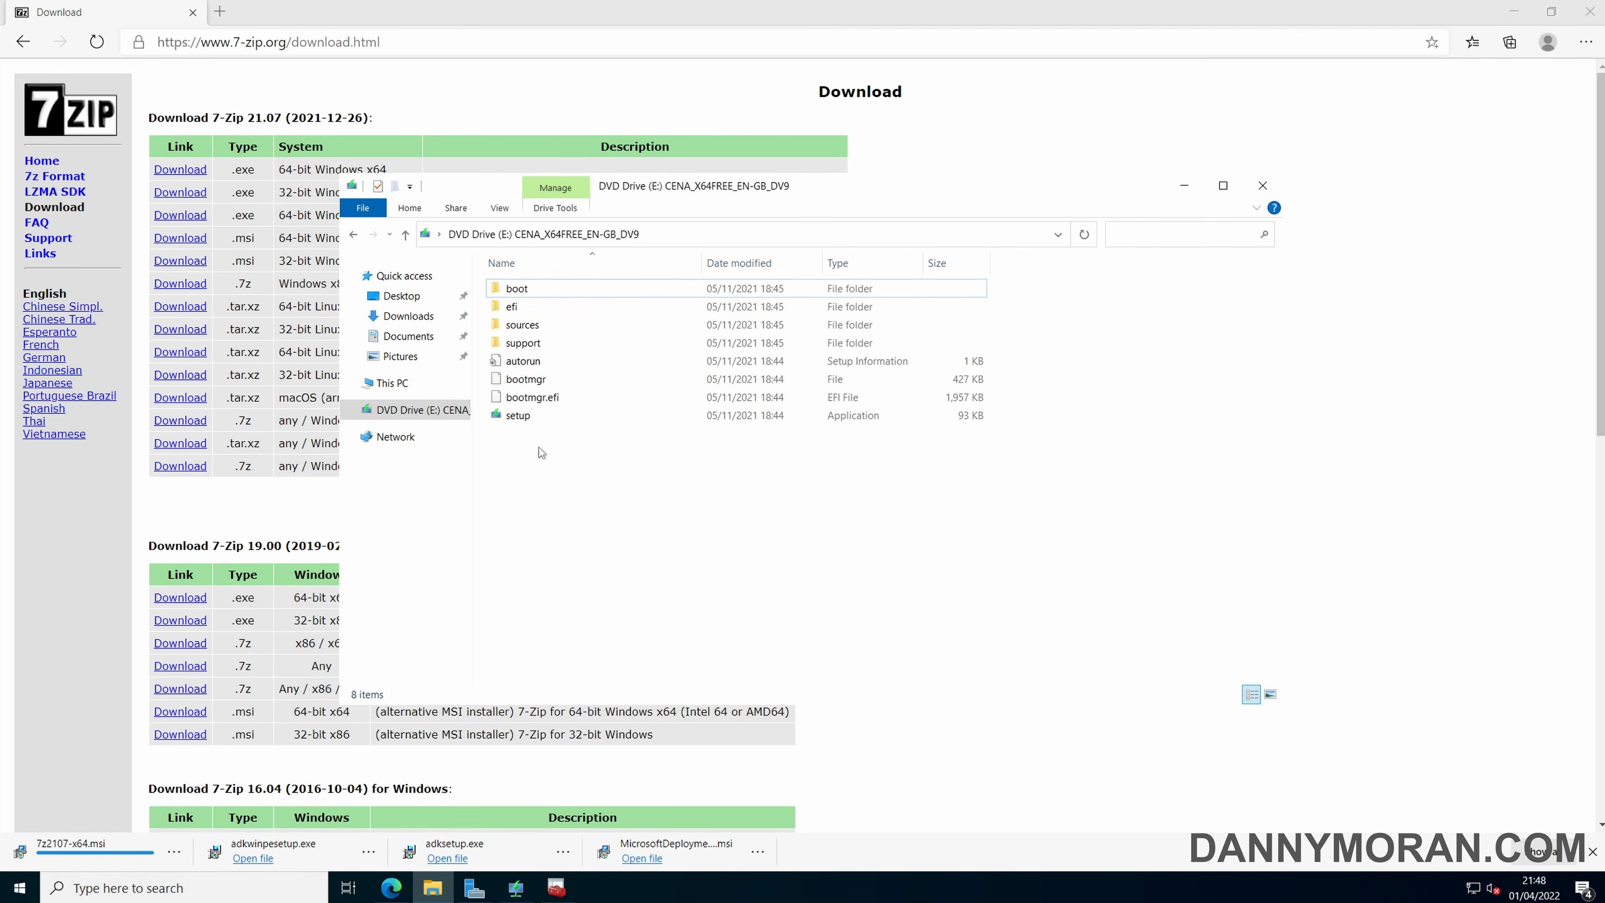
pyautogui.click(416, 319)
pyautogui.rightClick(573, 520)
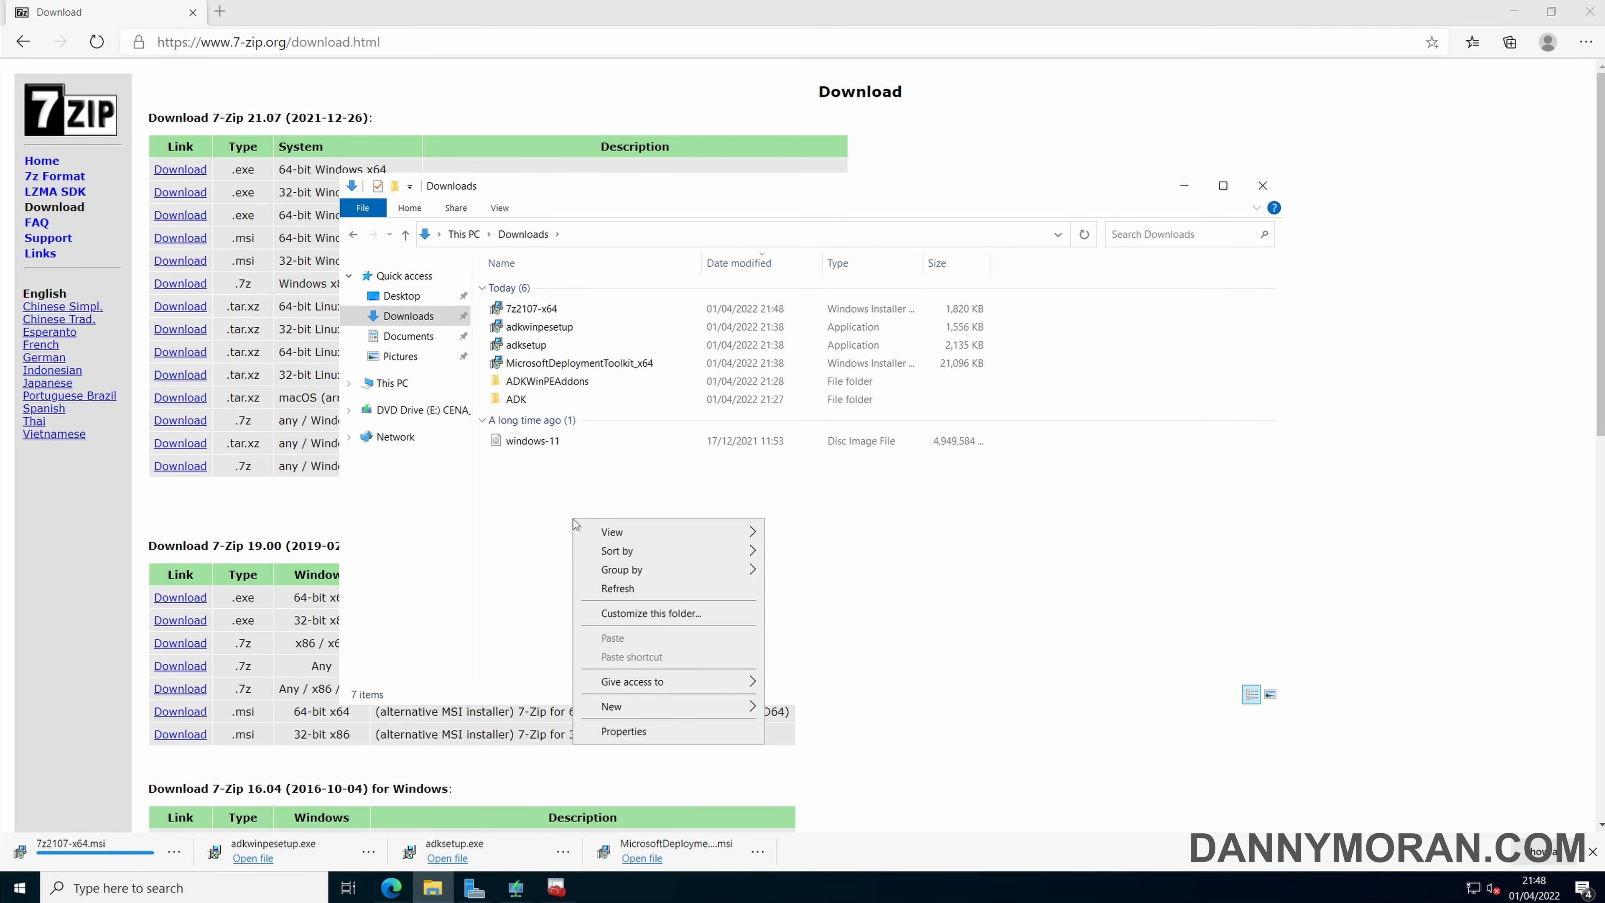
pyautogui.moveTo(649, 706)
pyautogui.click(777, 711)
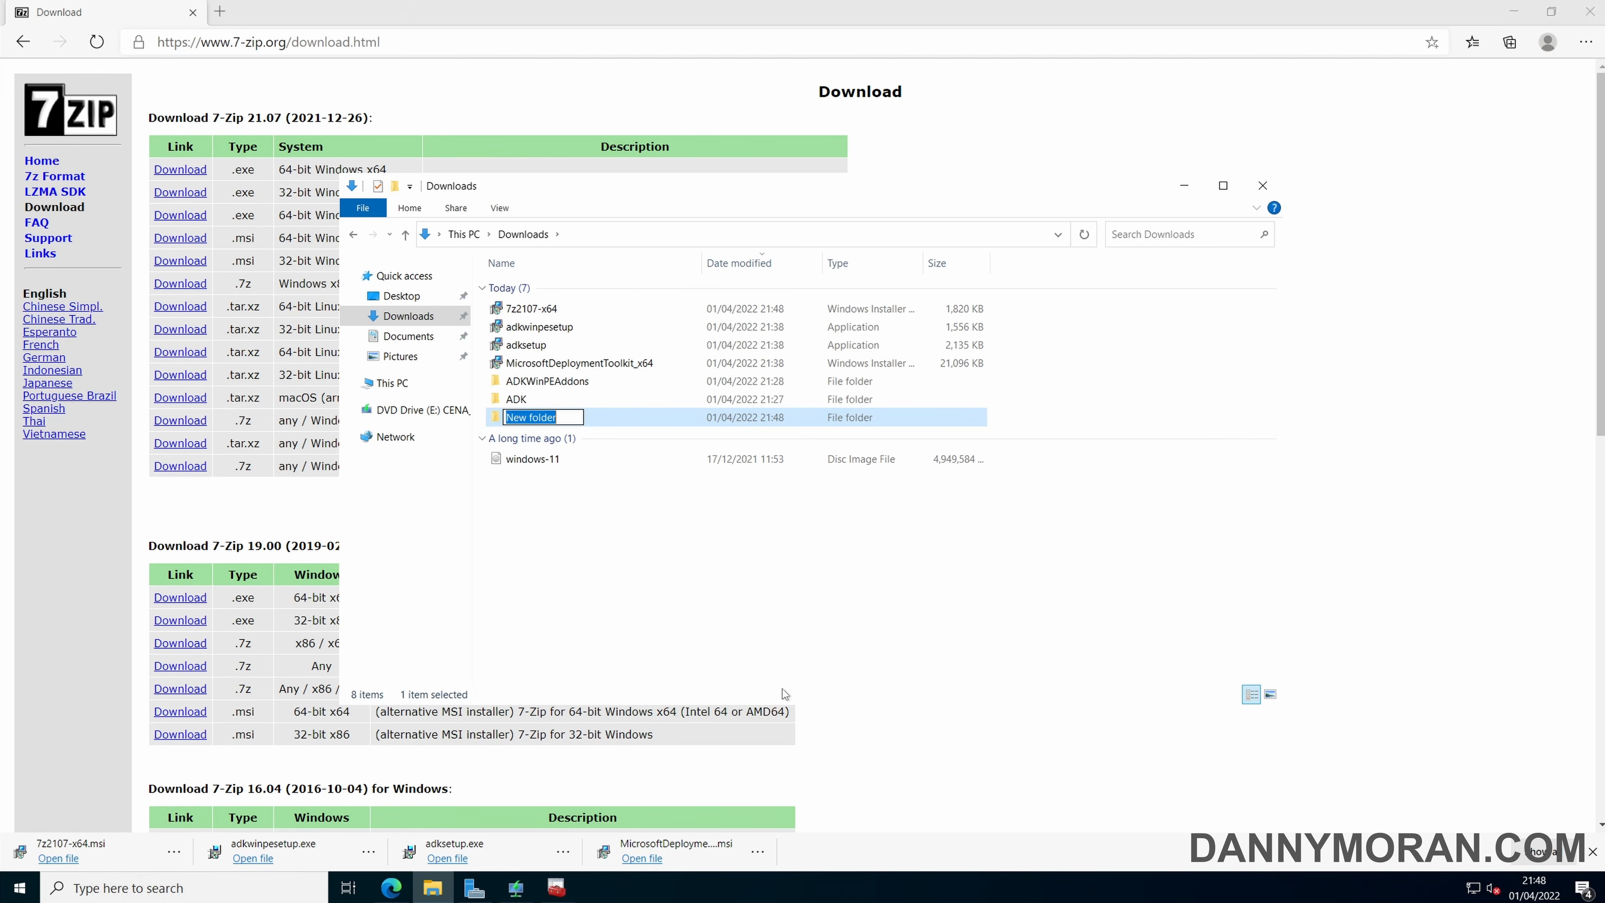
pyautogui.write('7-zip')
pyautogui.press('Return')
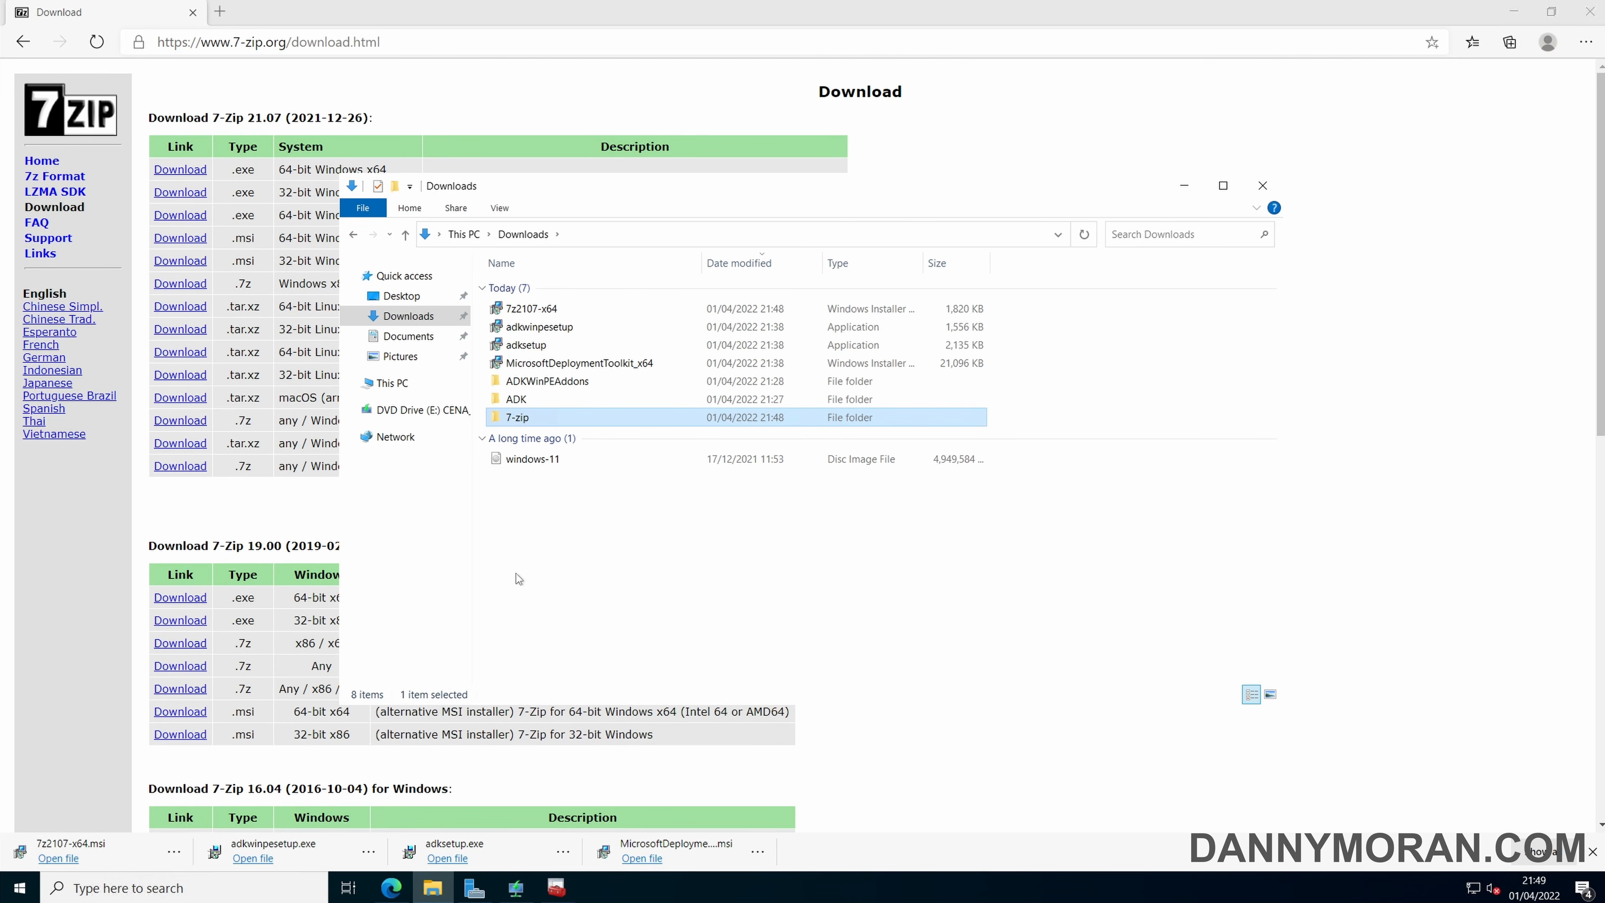
# Move the 7z2107-x64 installer into the 7-zip folder, check it there and return to Deployment Workbench.
pyautogui.moveTo(543, 313); pyautogui.dragTo(524, 417)
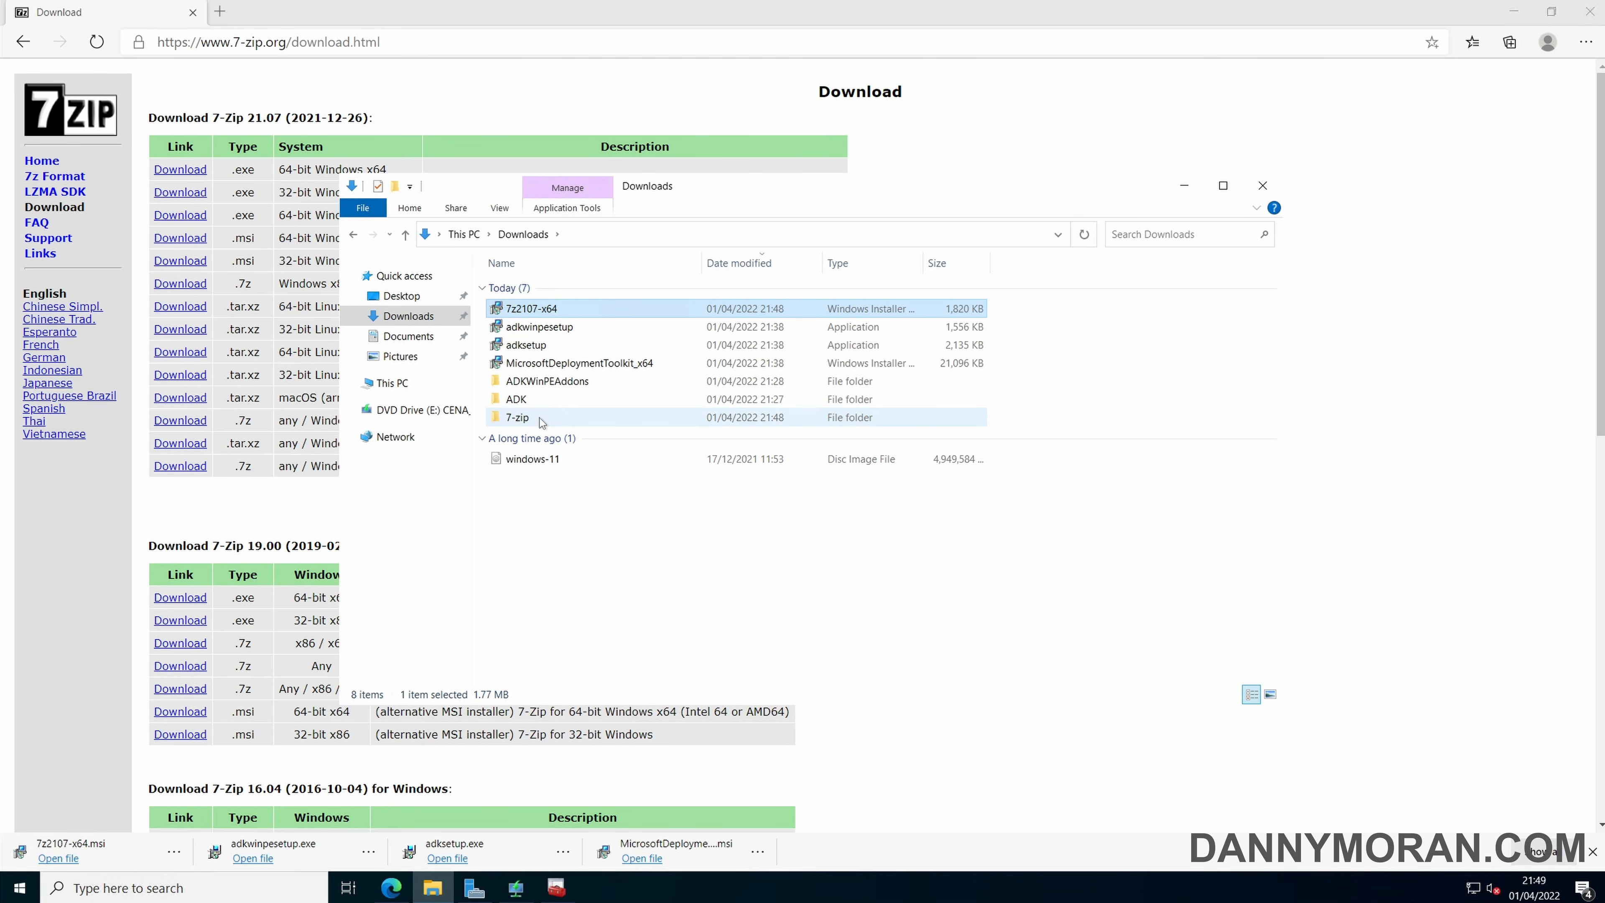
pyautogui.doubleClick(518, 398)
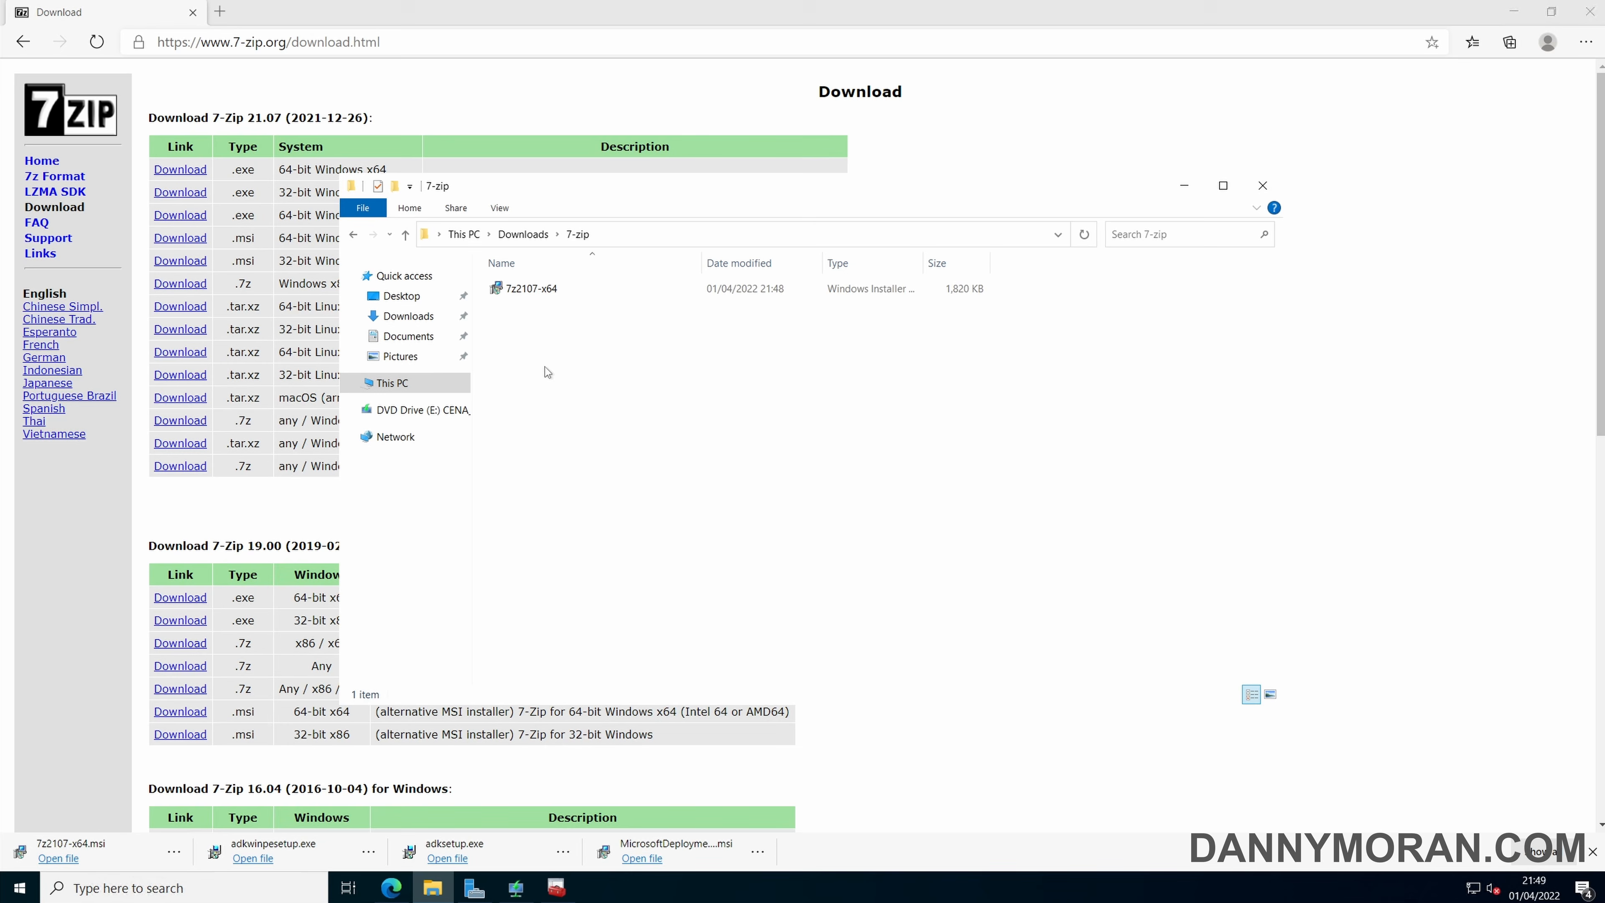
pyautogui.click(538, 292)
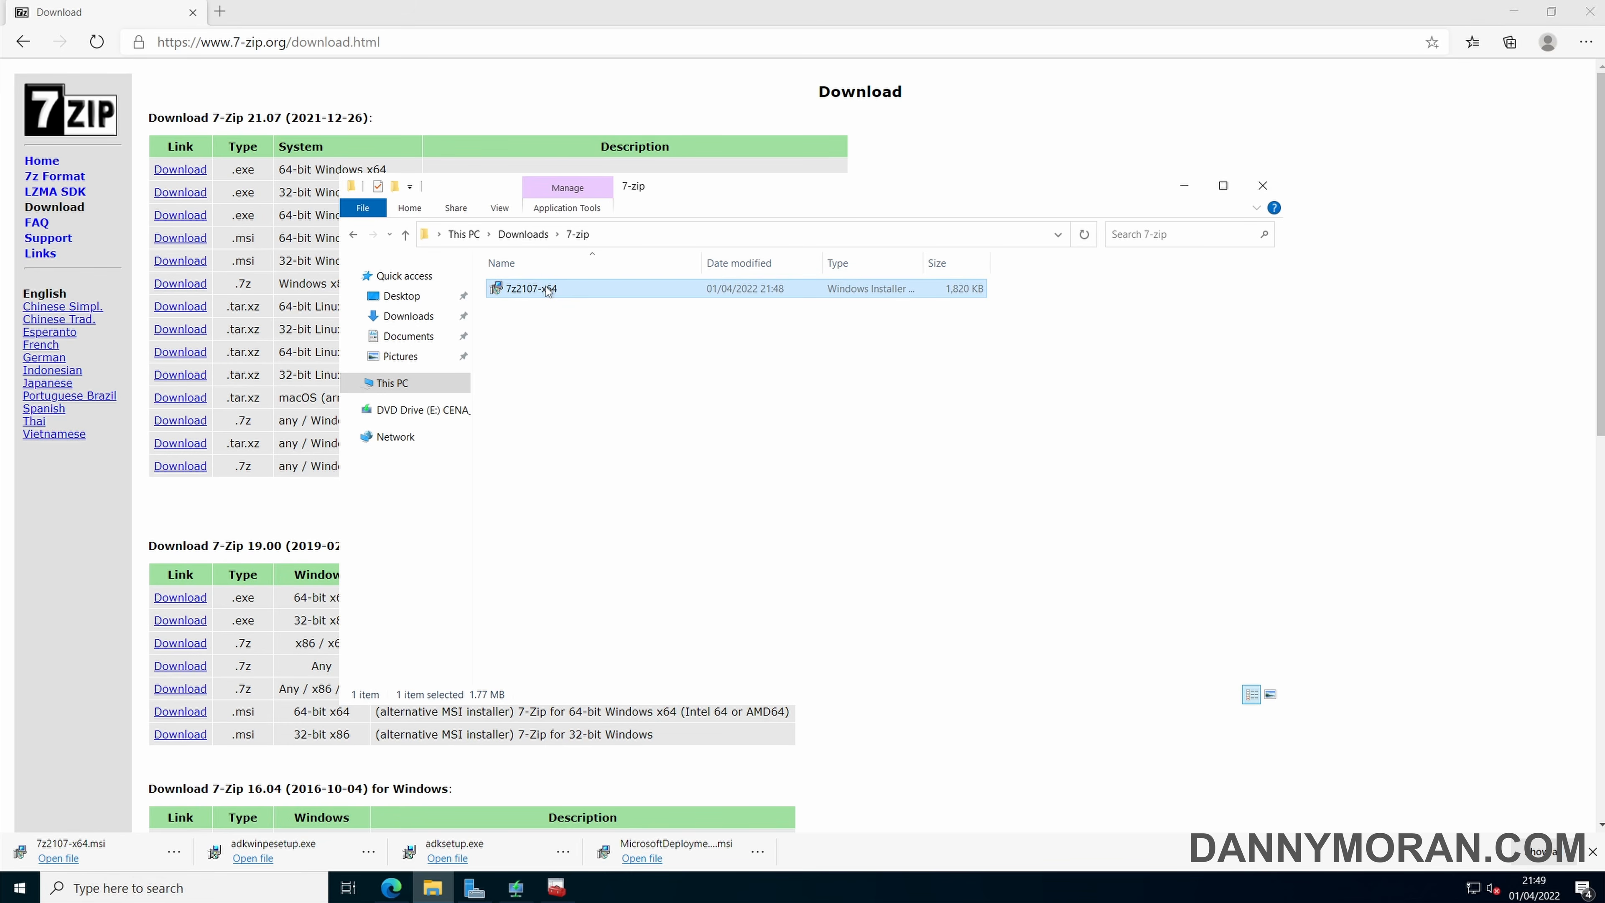
pyautogui.click(1184, 185)
pyautogui.click(1513, 11)
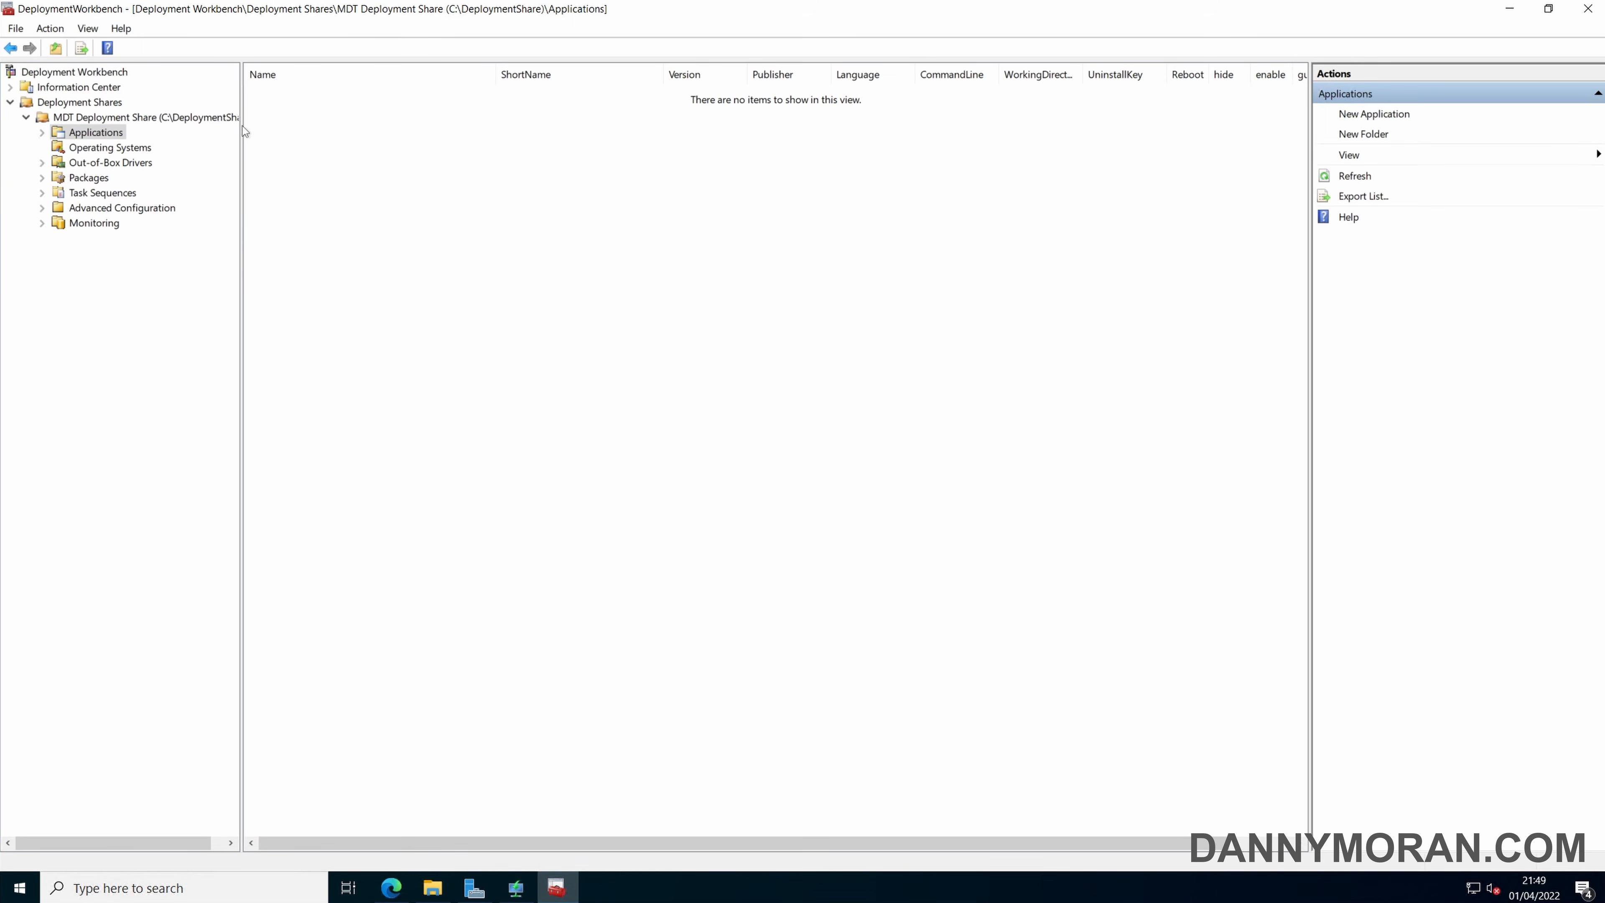
# Start a new application with source files under Applications, using 7-zip as the application name, and continue to the source settings.
pyautogui.rightClick(95, 134)
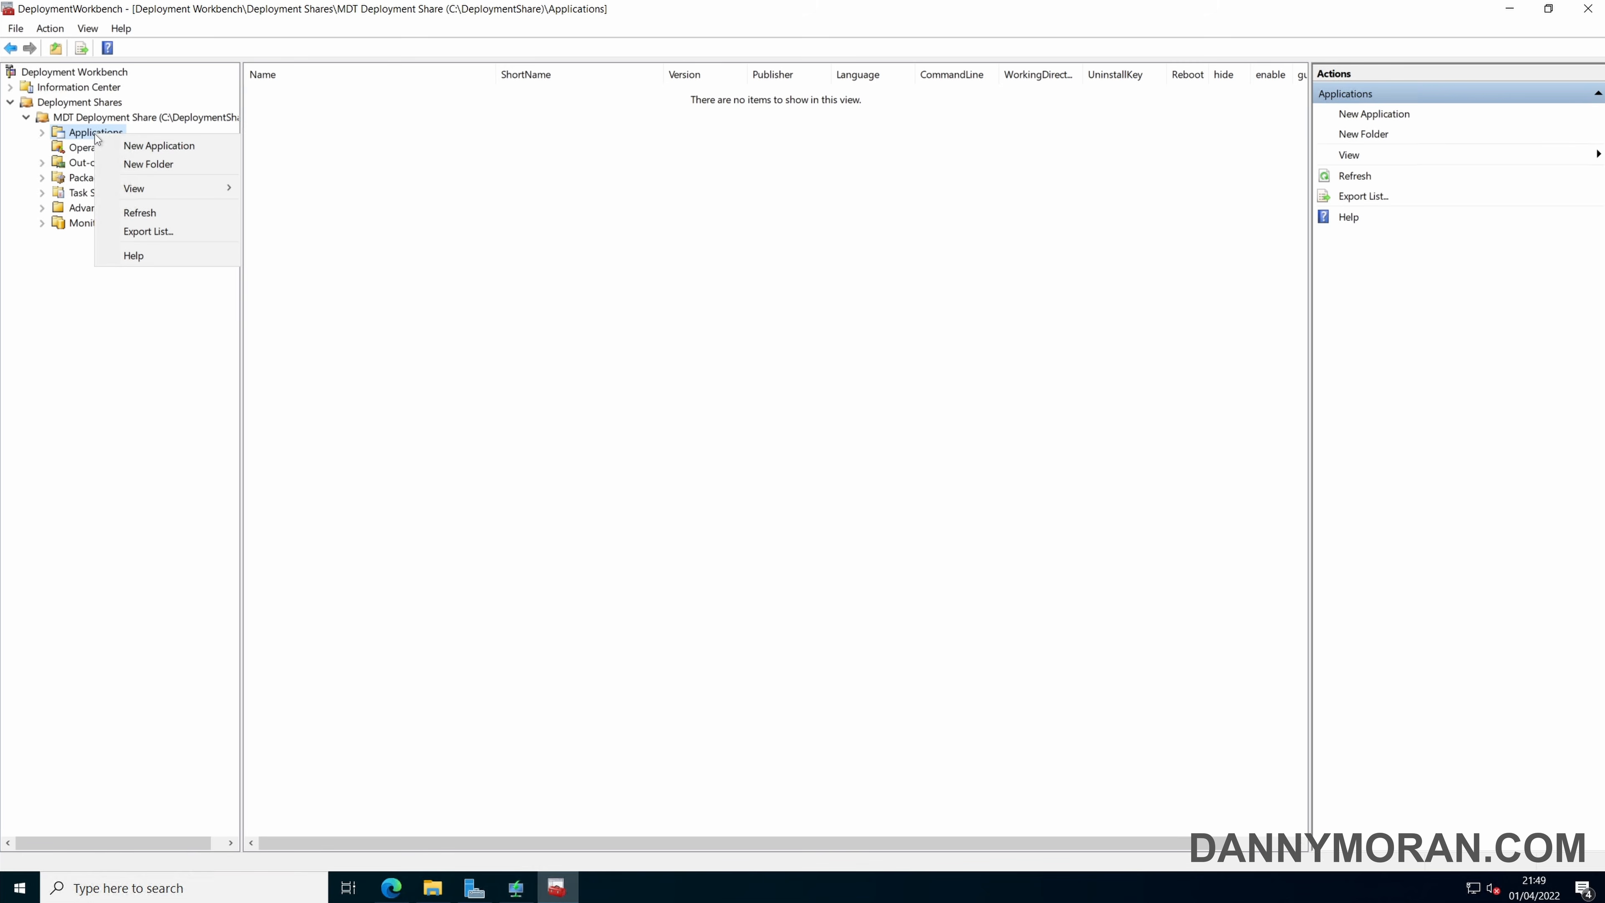
pyautogui.click(150, 147)
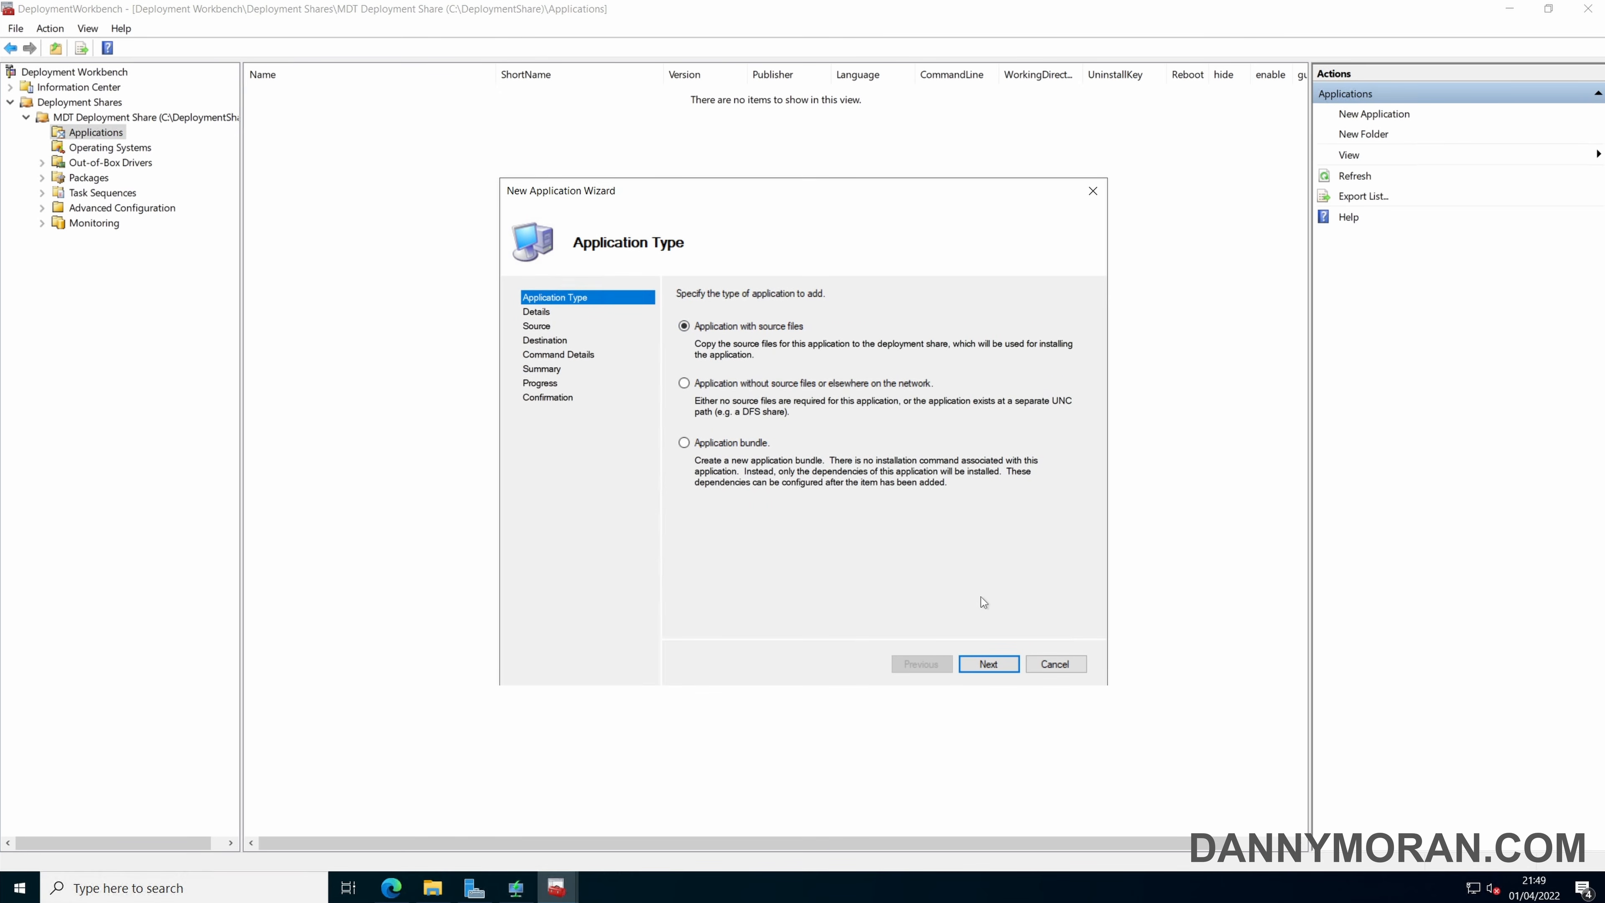
pyautogui.click(989, 663)
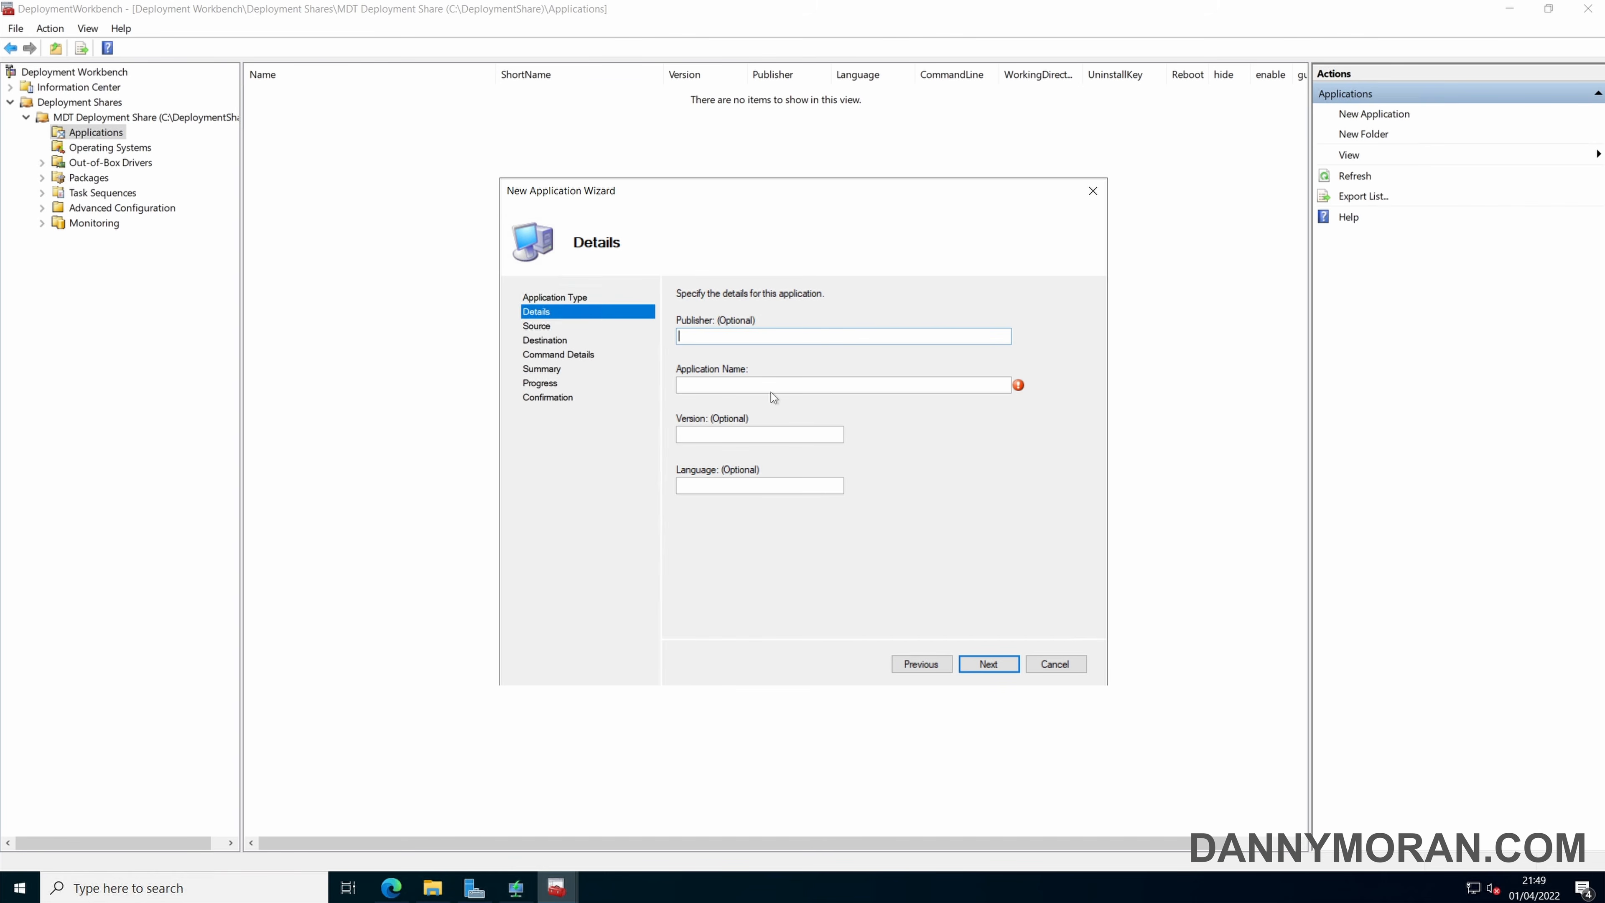
pyautogui.write('7-zip')
pyautogui.click(777, 336)
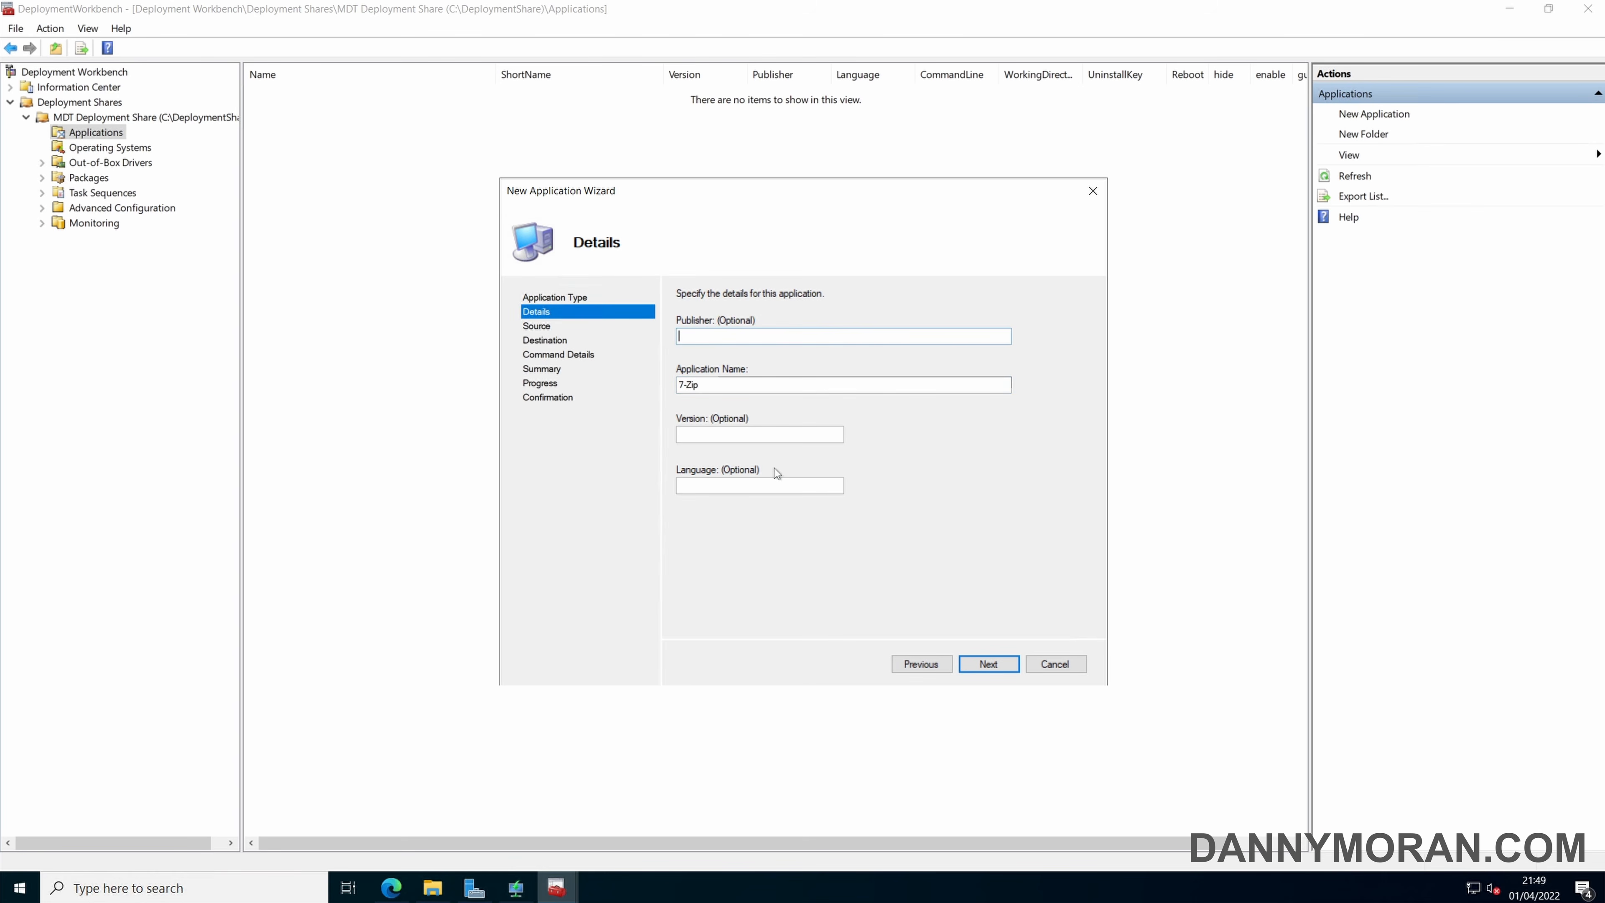
pyautogui.click(1000, 665)
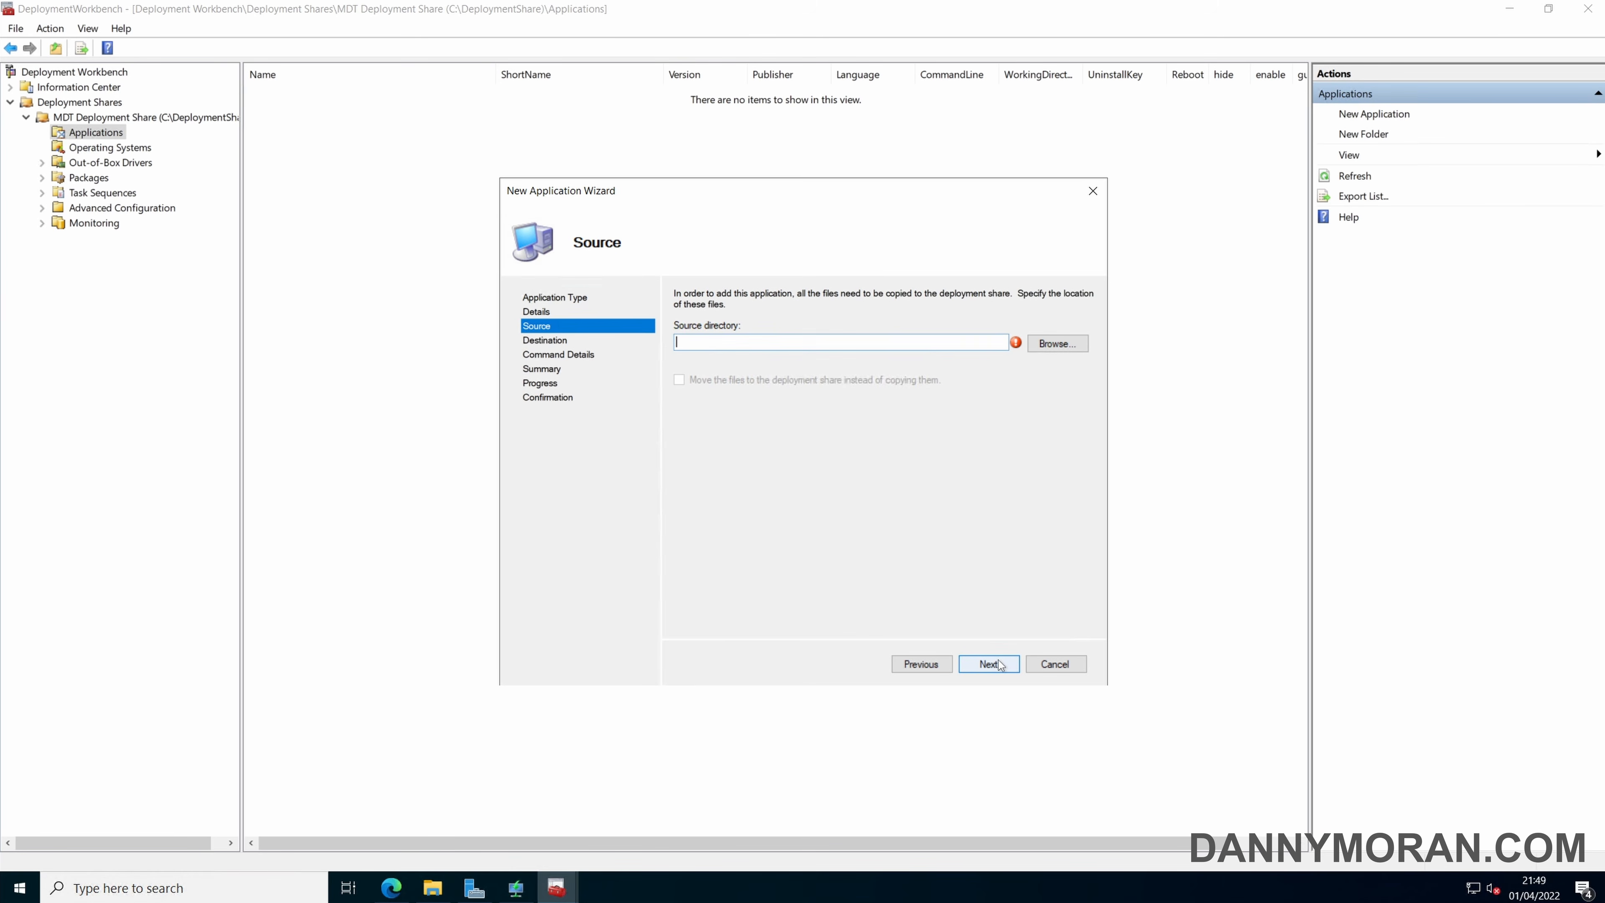
# Use the Downloads\7-zip folder as the application's source directory and accept 7-Zip as the destination directory name.
pyautogui.click(1047, 349)
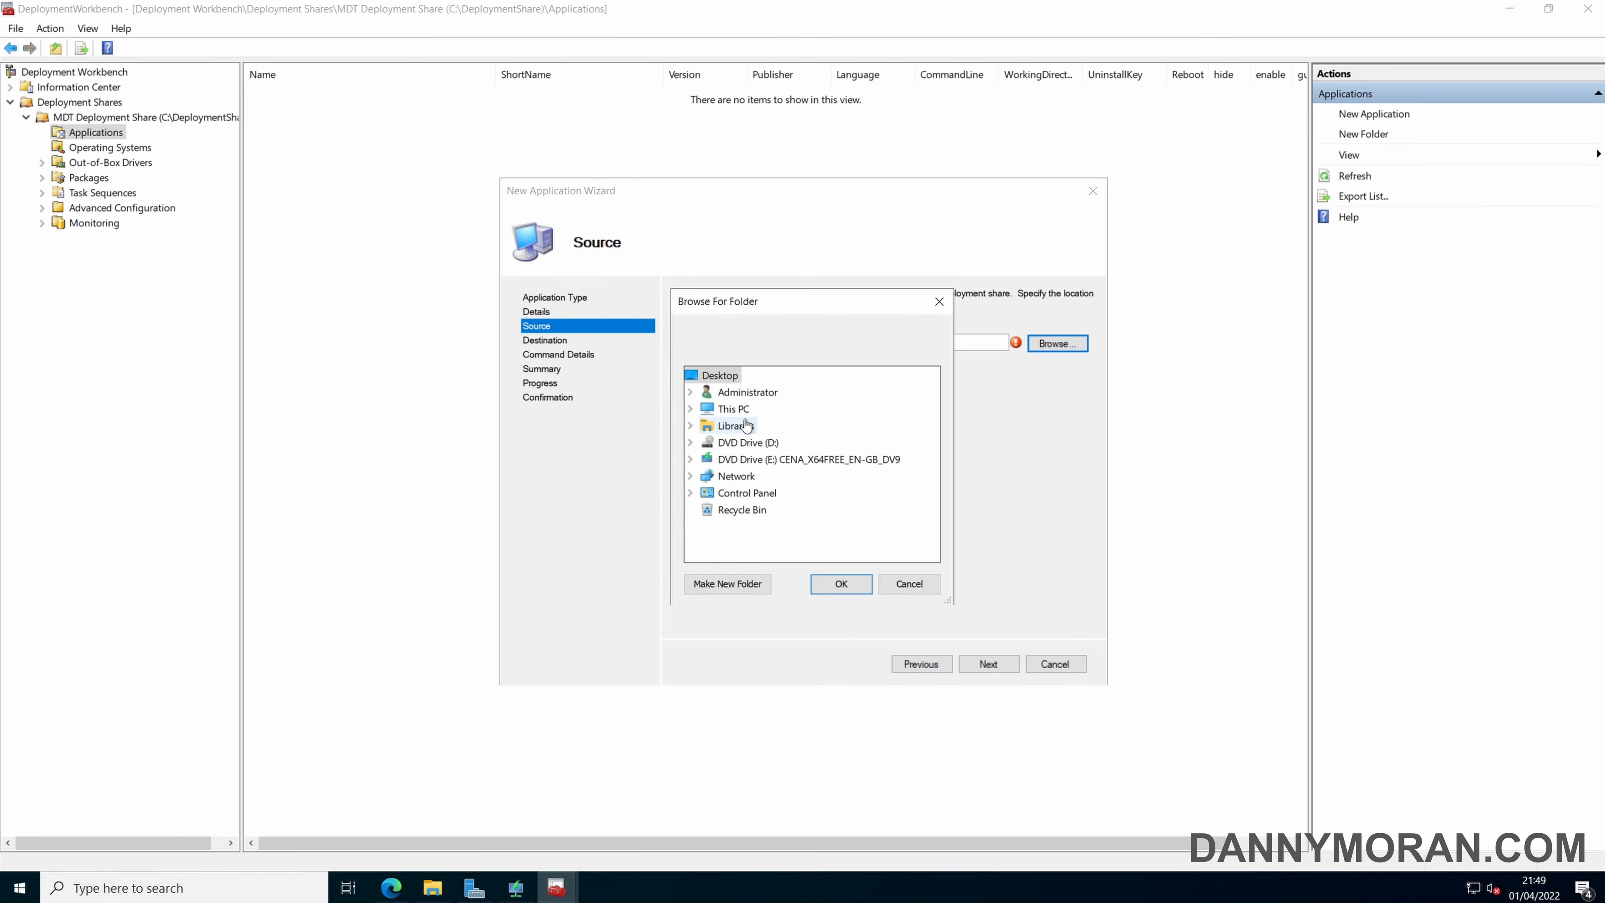
pyautogui.doubleClick(744, 394)
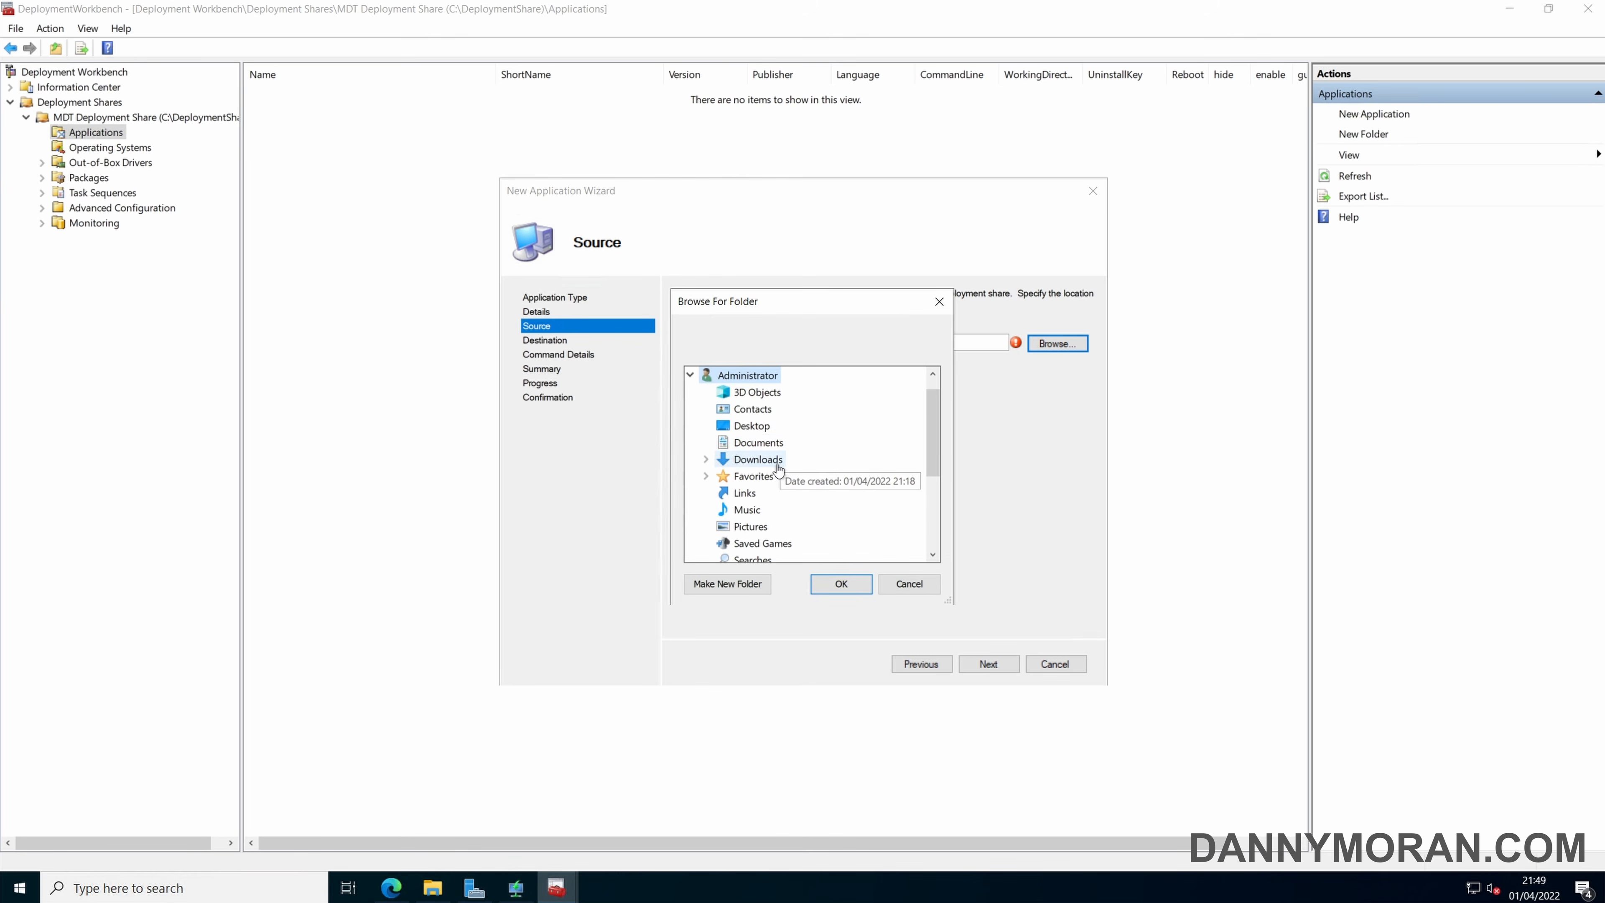
pyautogui.doubleClick(756, 460)
pyautogui.click(755, 481)
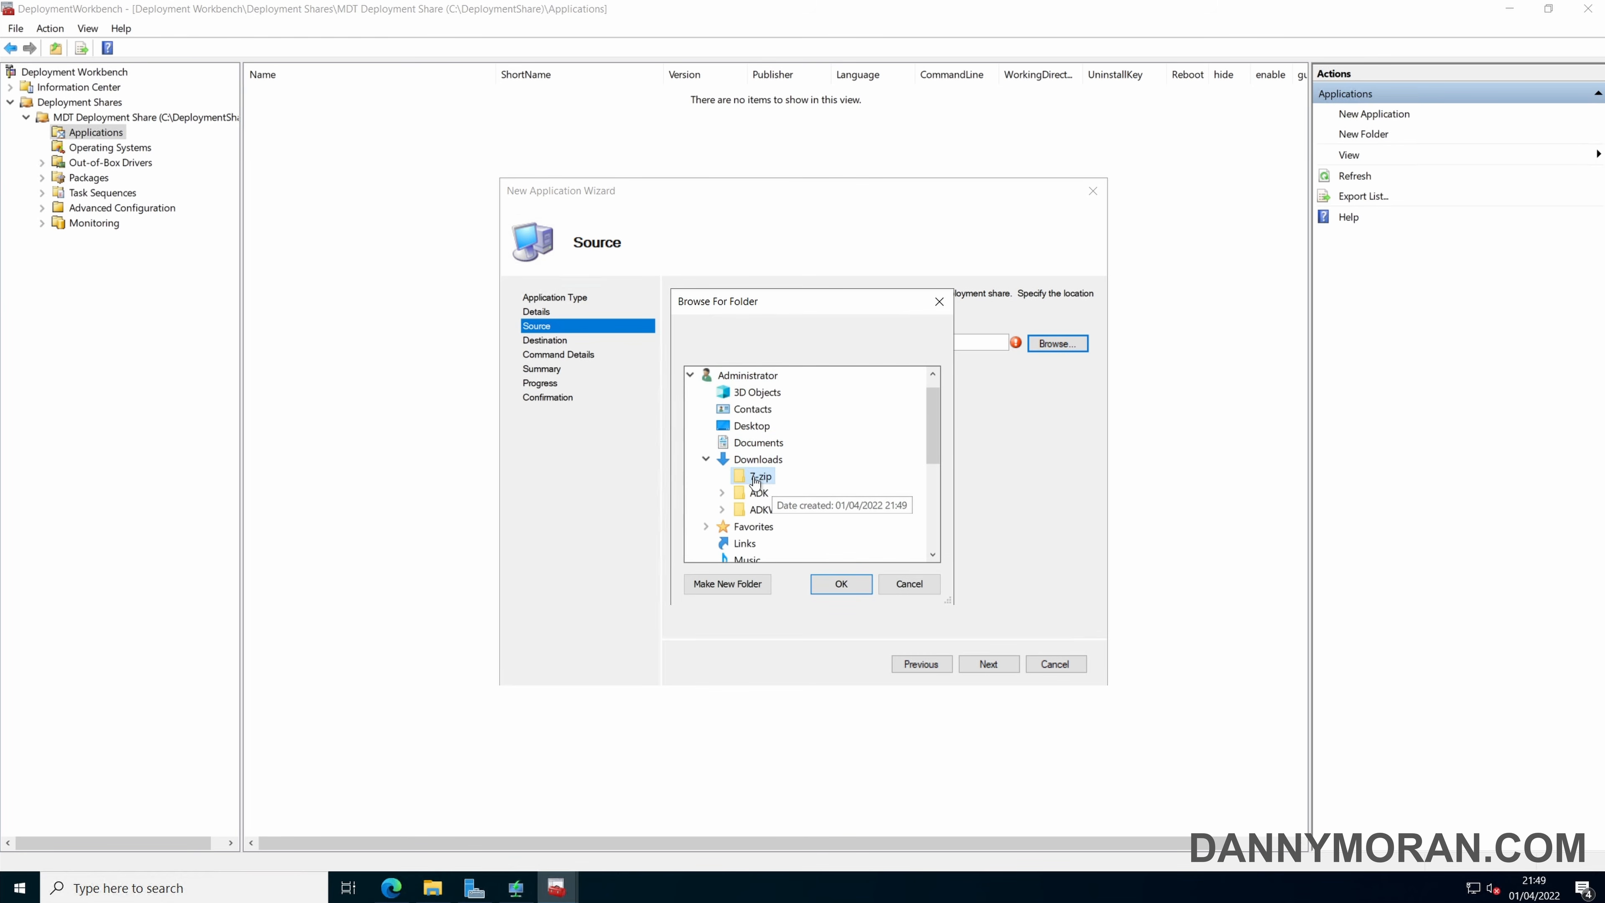
pyautogui.click(840, 583)
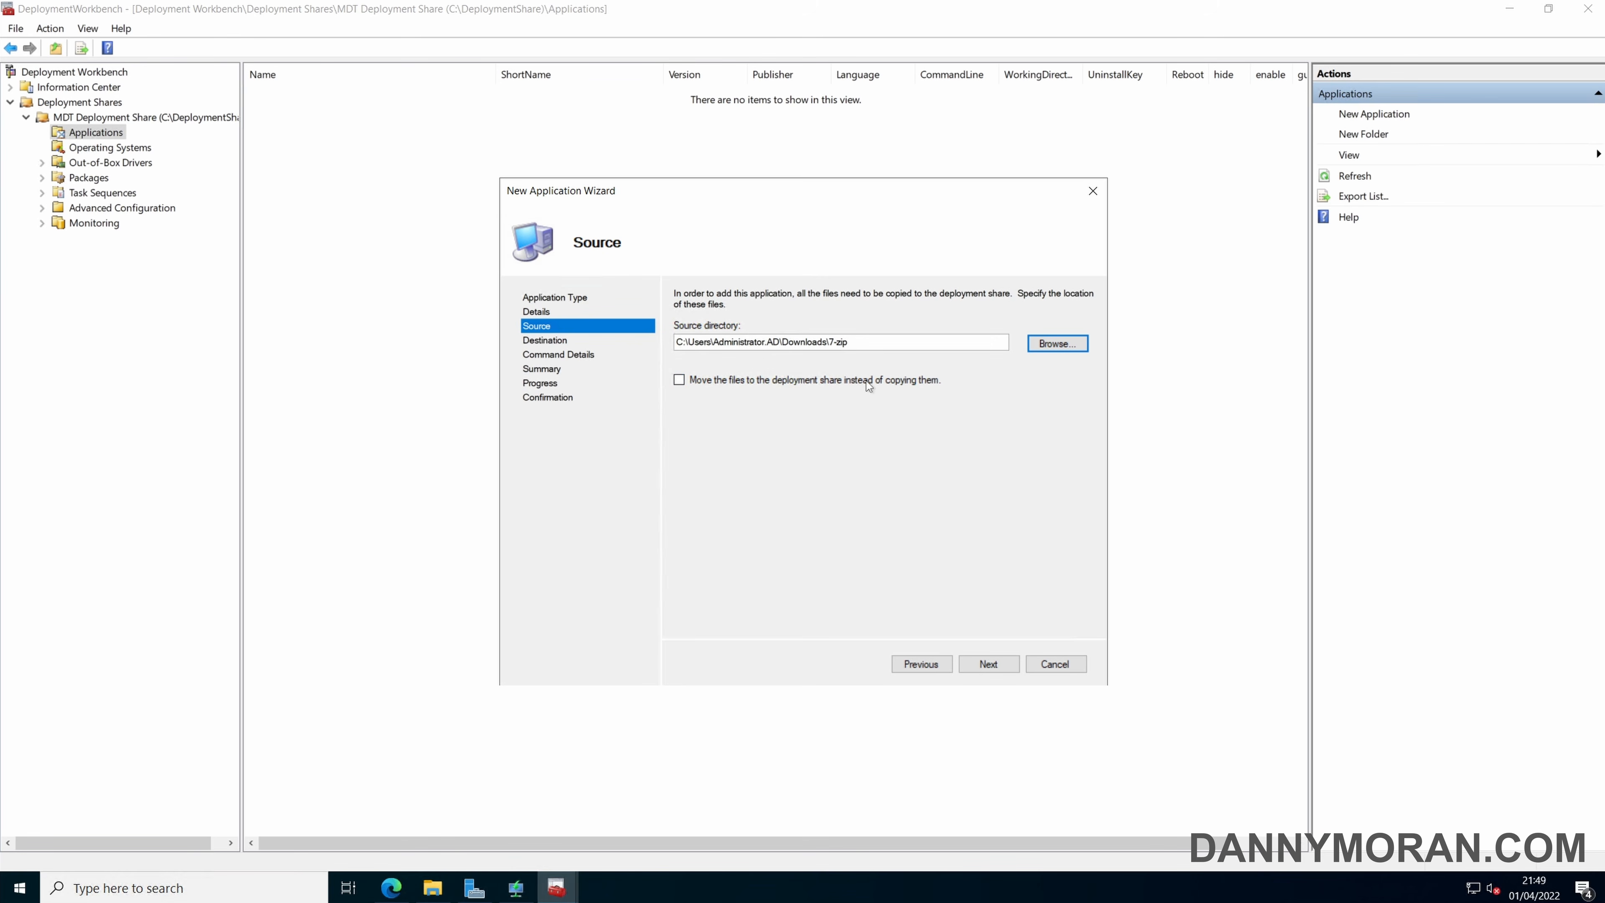
pyautogui.click(987, 663)
pyautogui.click(698, 316)
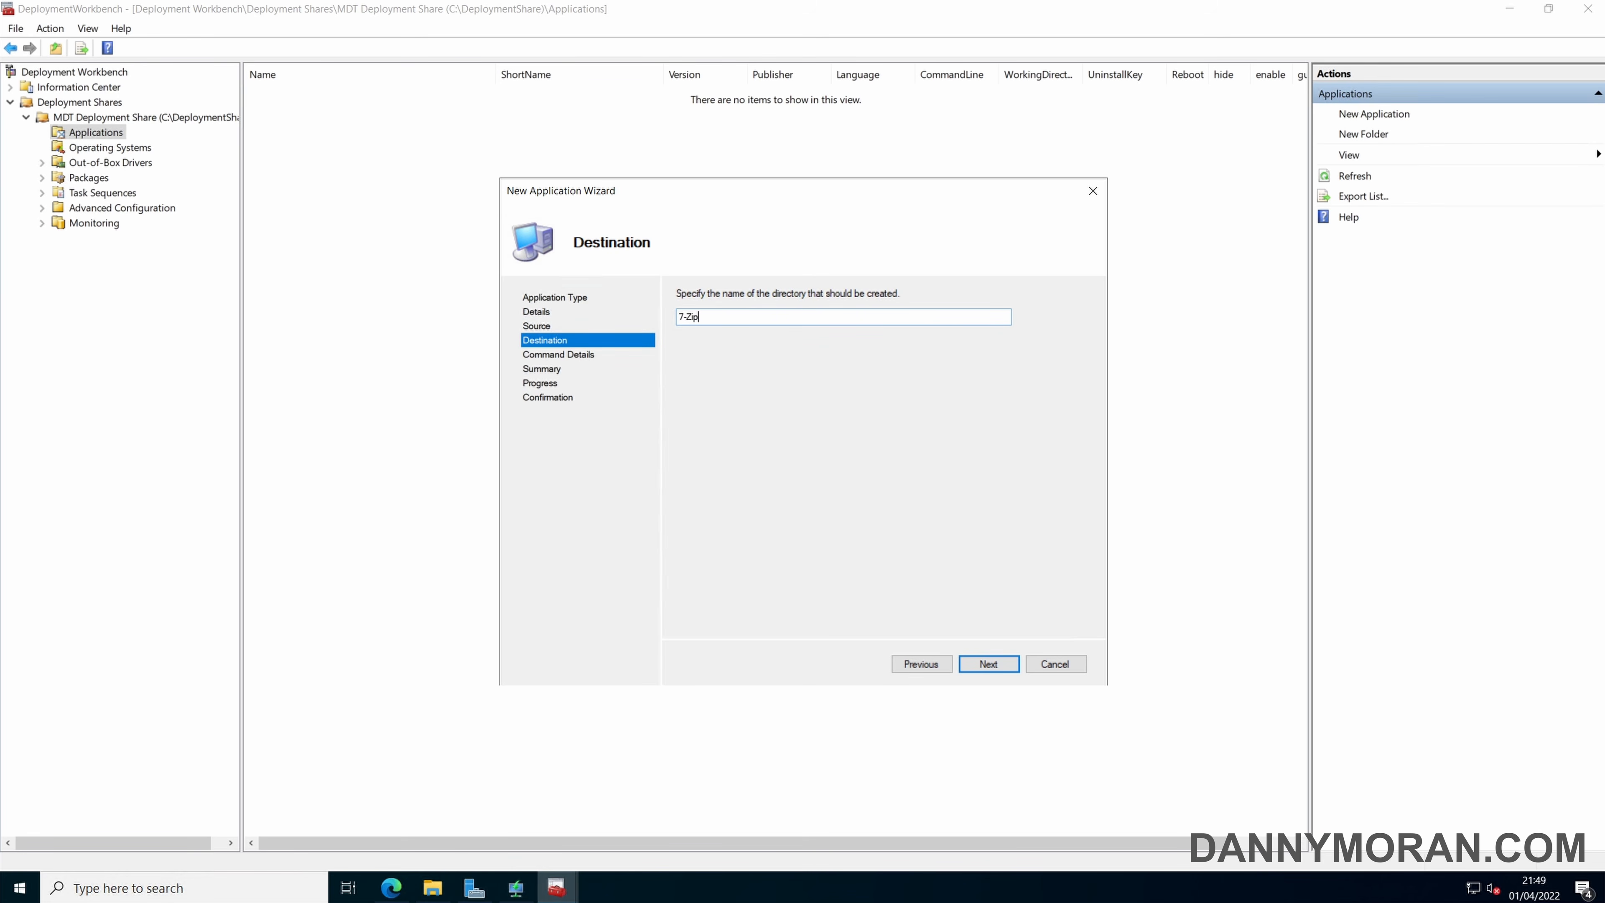
pyautogui.click(1002, 662)
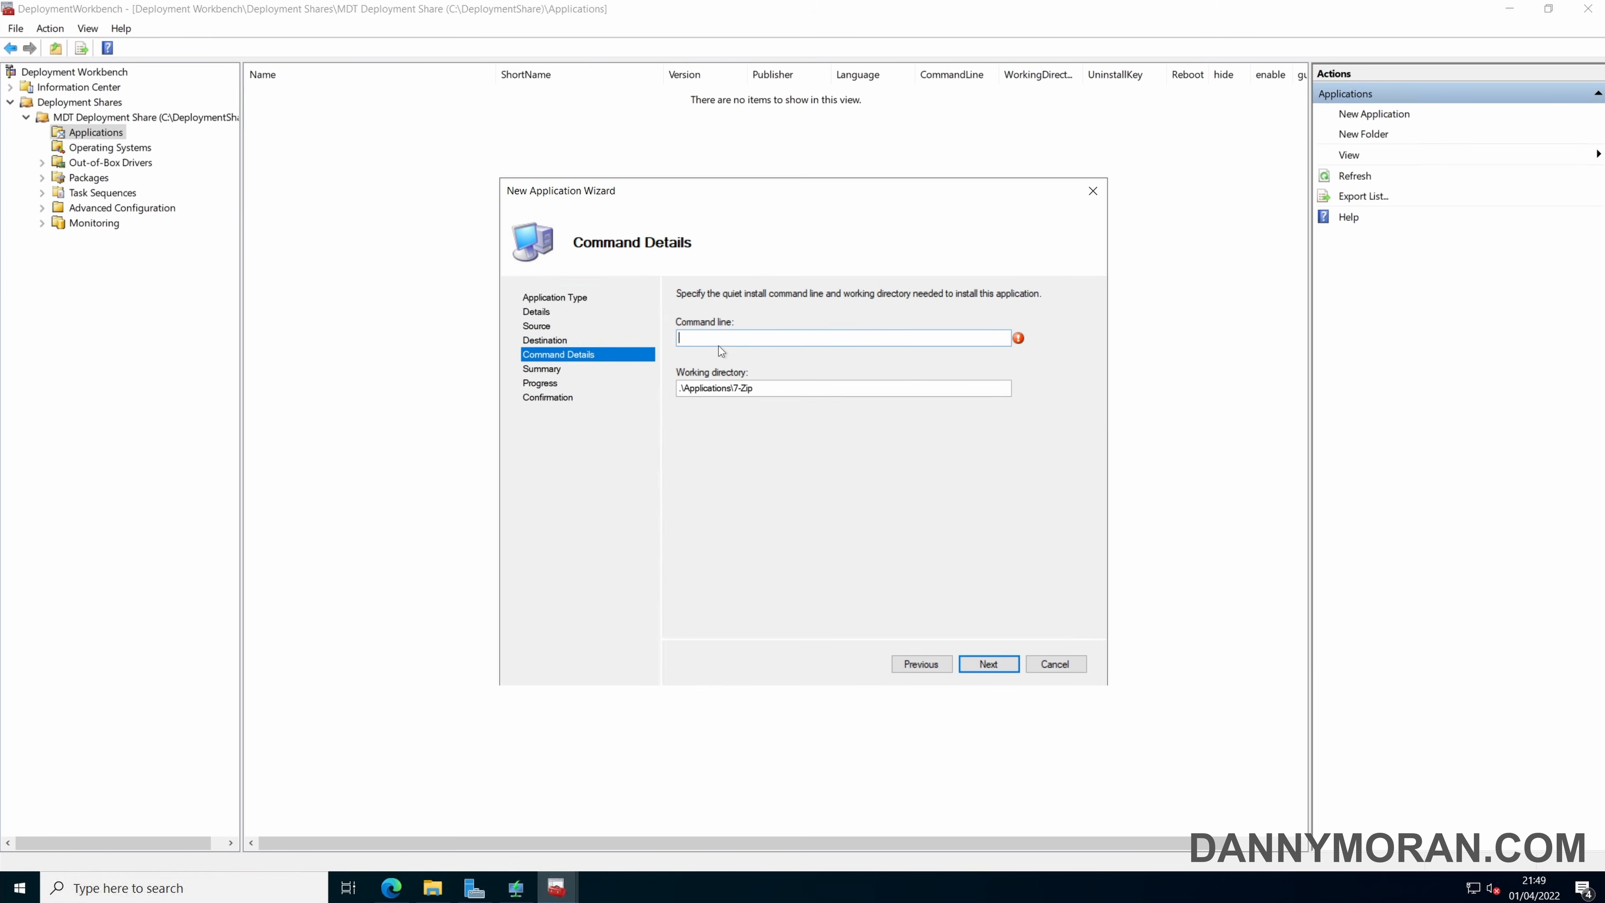
# Set the quiet install command to msiexec.exe /i 7z2107-x64.msi /q and finish creating the 7-Zip application.
pyautogui.write('msiexec.exe /i 7z2107-x64.msi /q')
pyautogui.moveTo(742, 338); pyautogui.dragTo(800, 338)
pyautogui.click(804, 338)
pyautogui.click(989, 663)
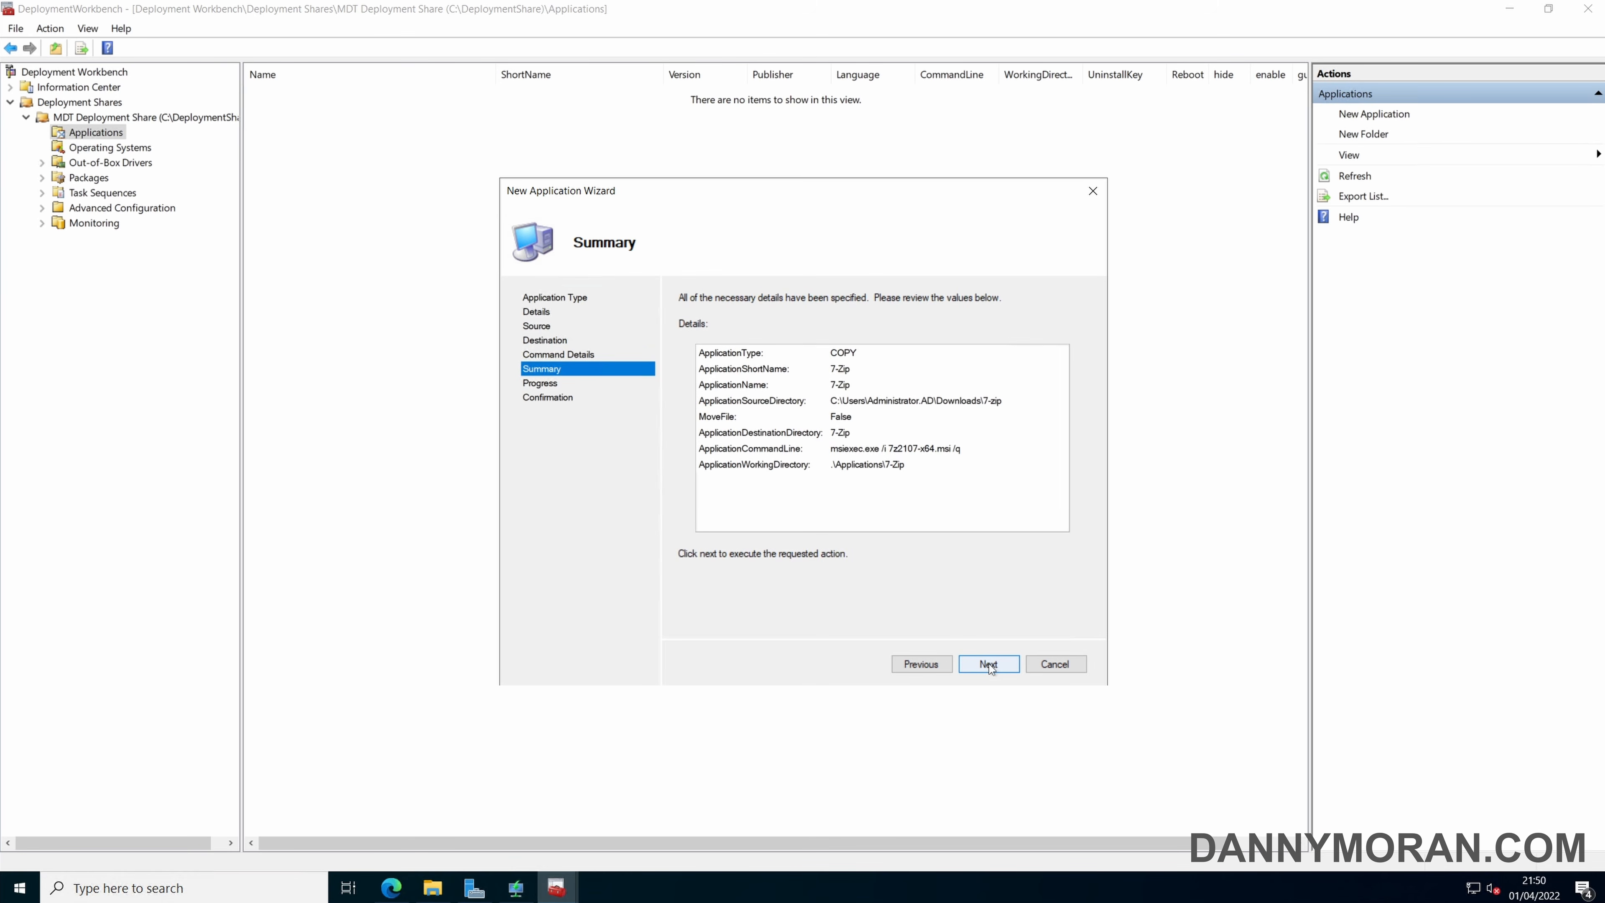
pyautogui.click(990, 667)
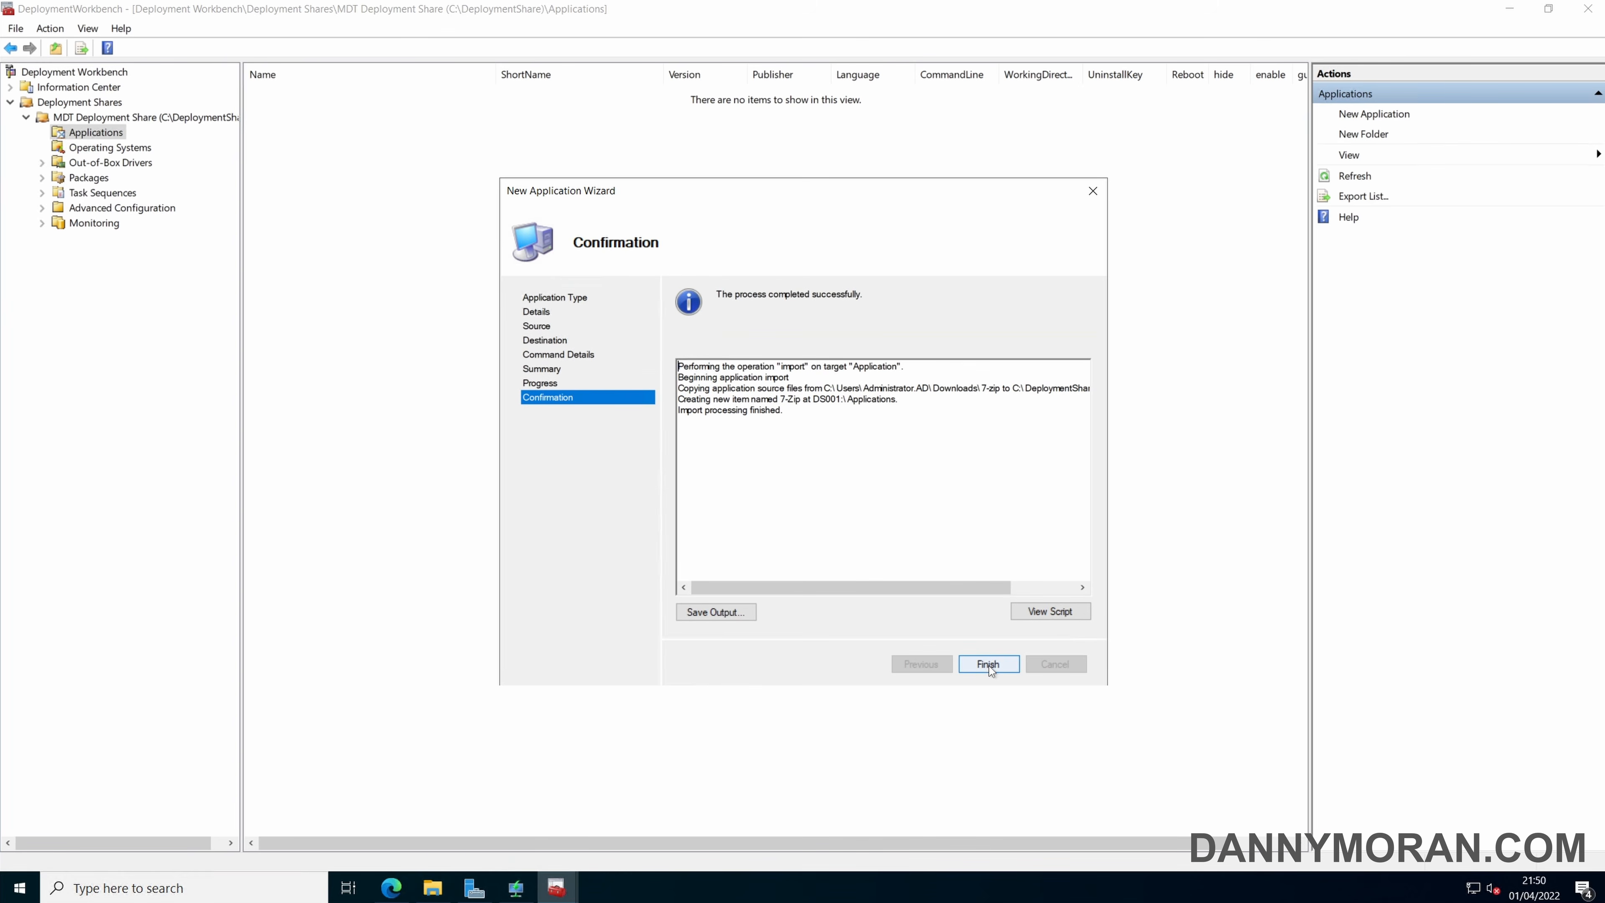
pyautogui.click(988, 663)
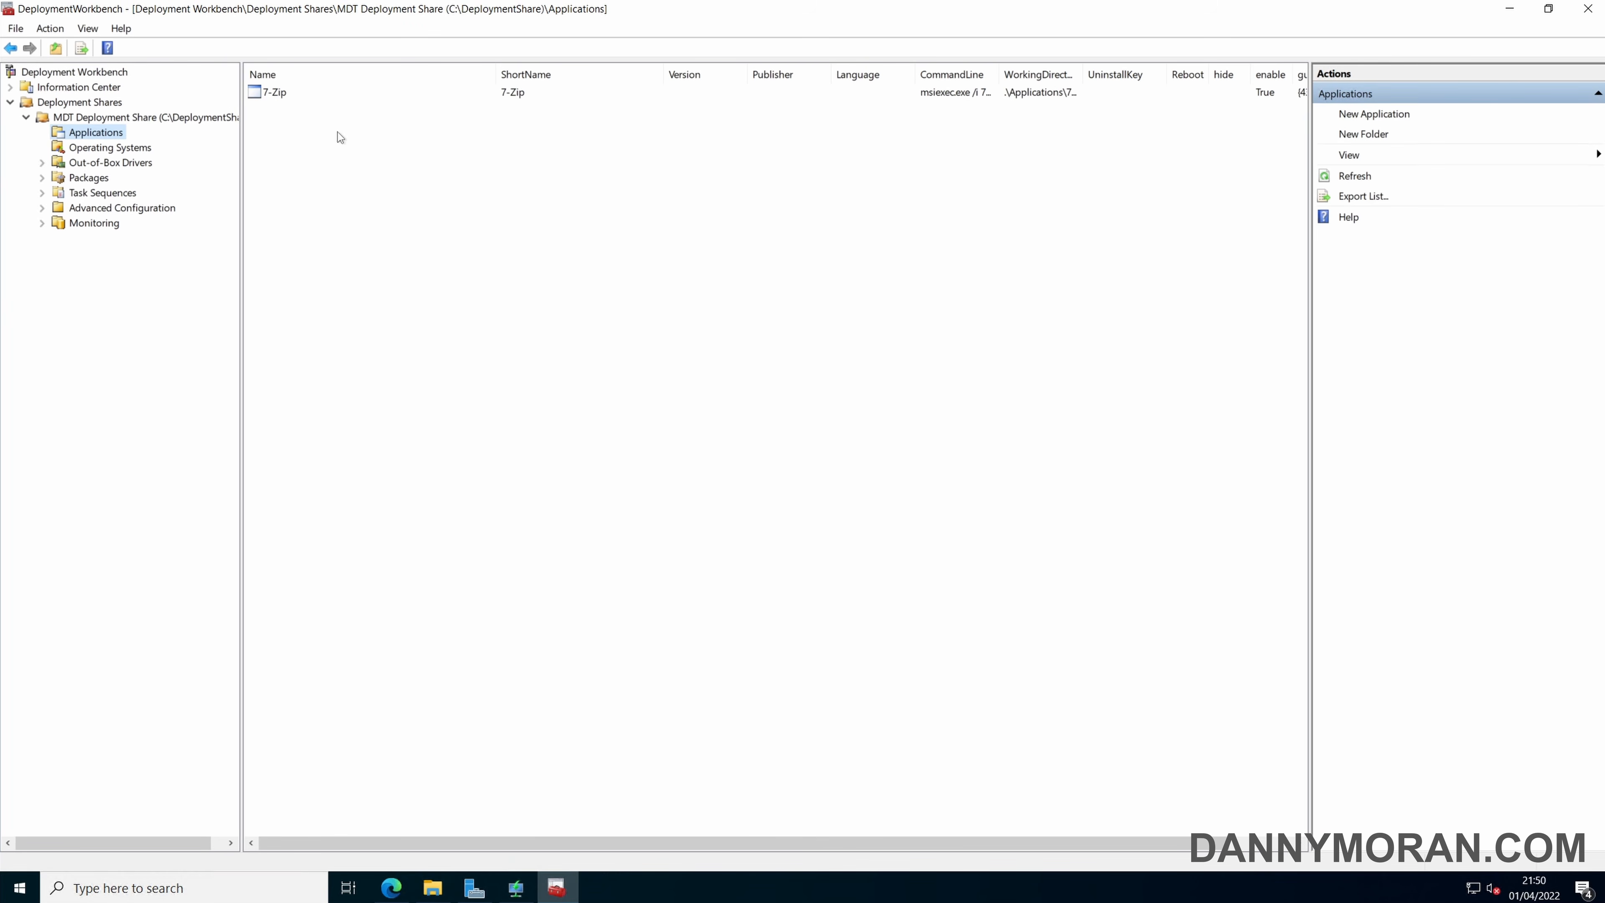
# Start a new task sequence with ID win-11, using Windows 11 Enterprise as both its name and its comments.
pyautogui.click(123, 193)
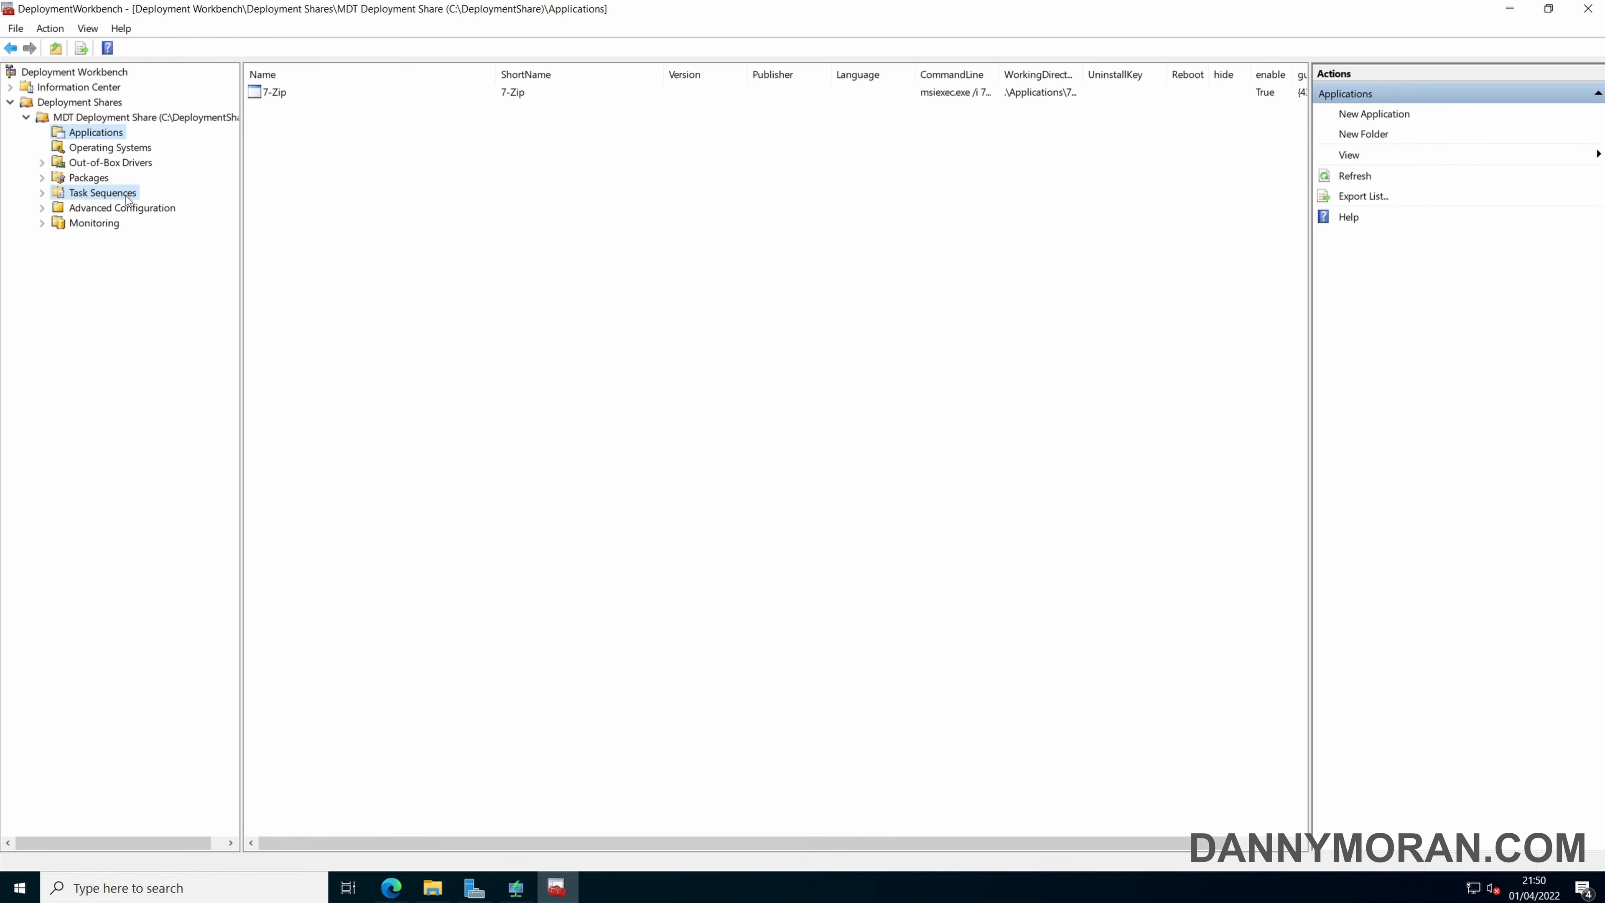
pyautogui.click(45, 193)
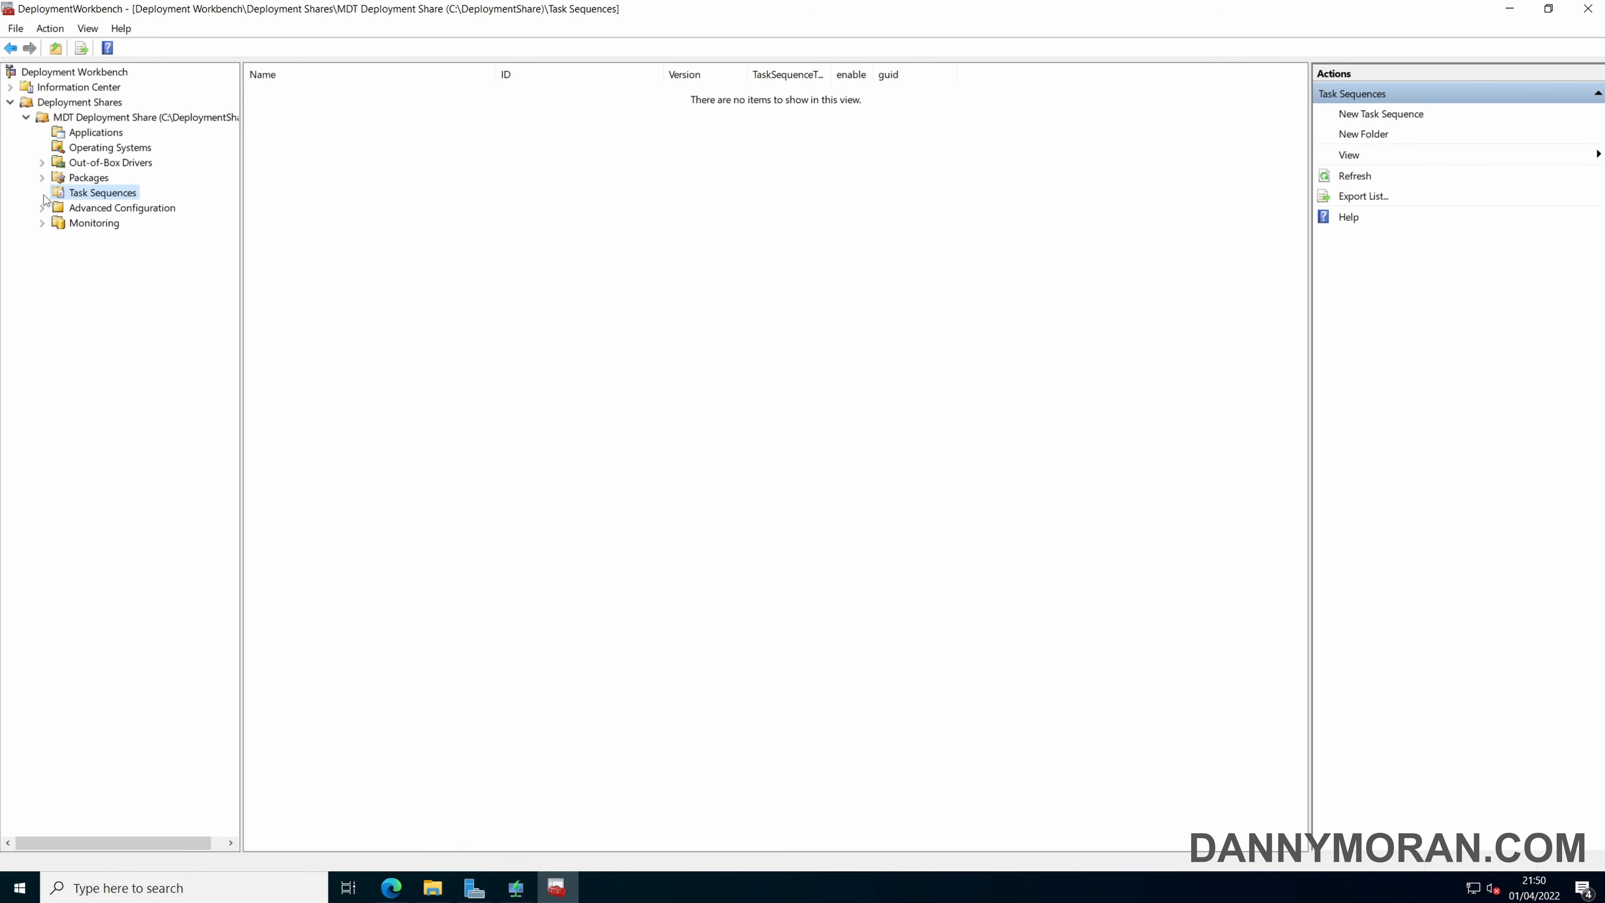
pyautogui.rightClick(87, 195)
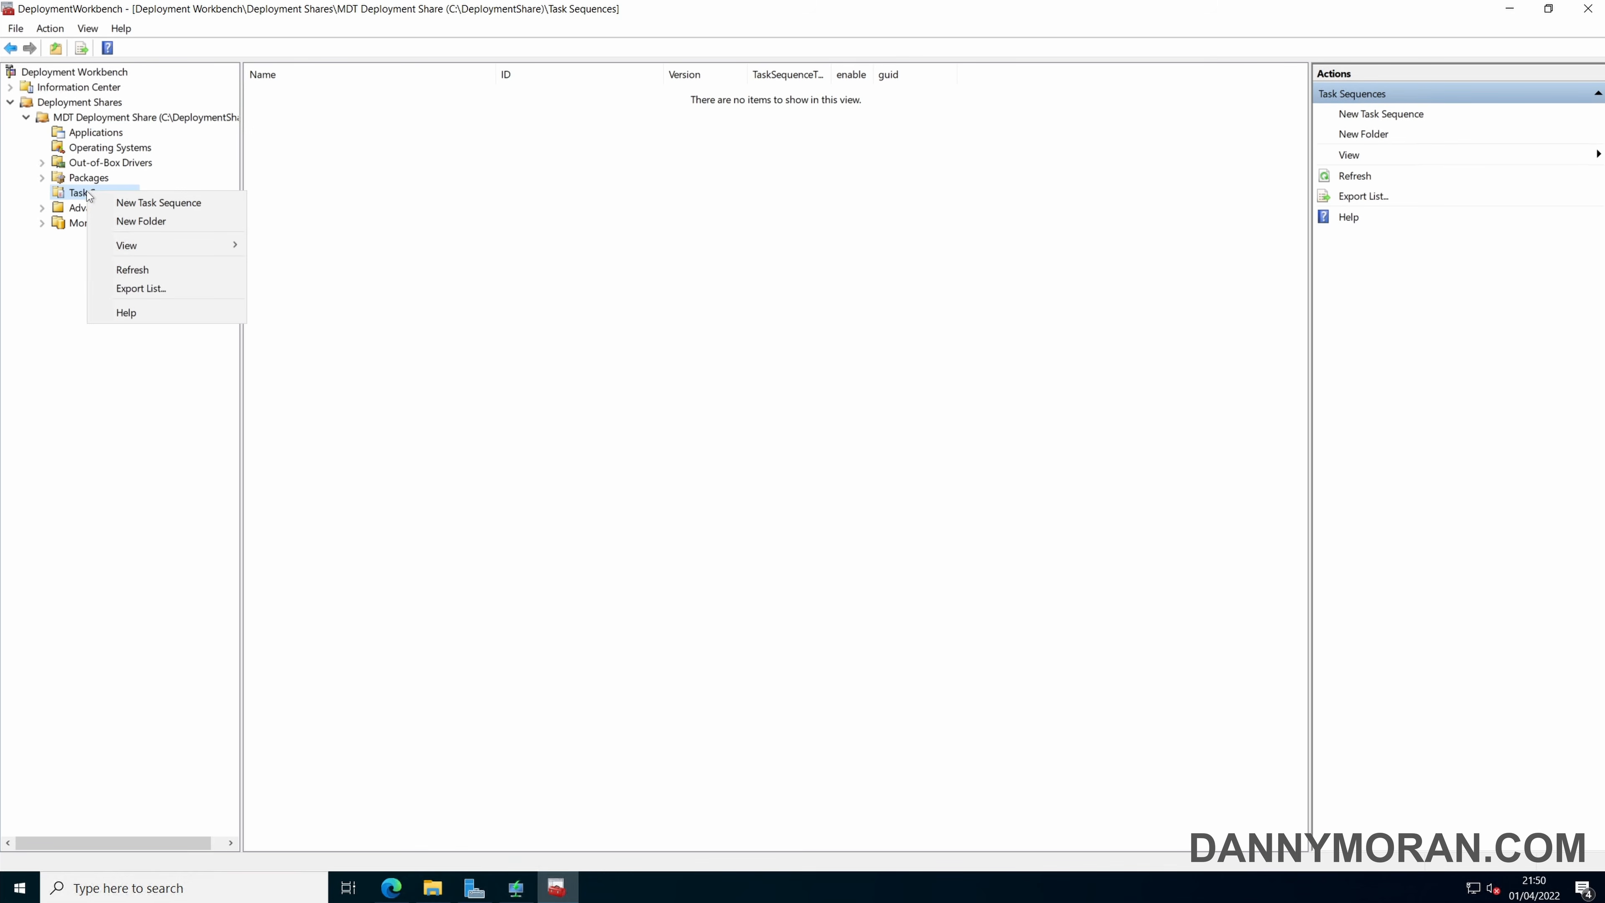
pyautogui.click(129, 203)
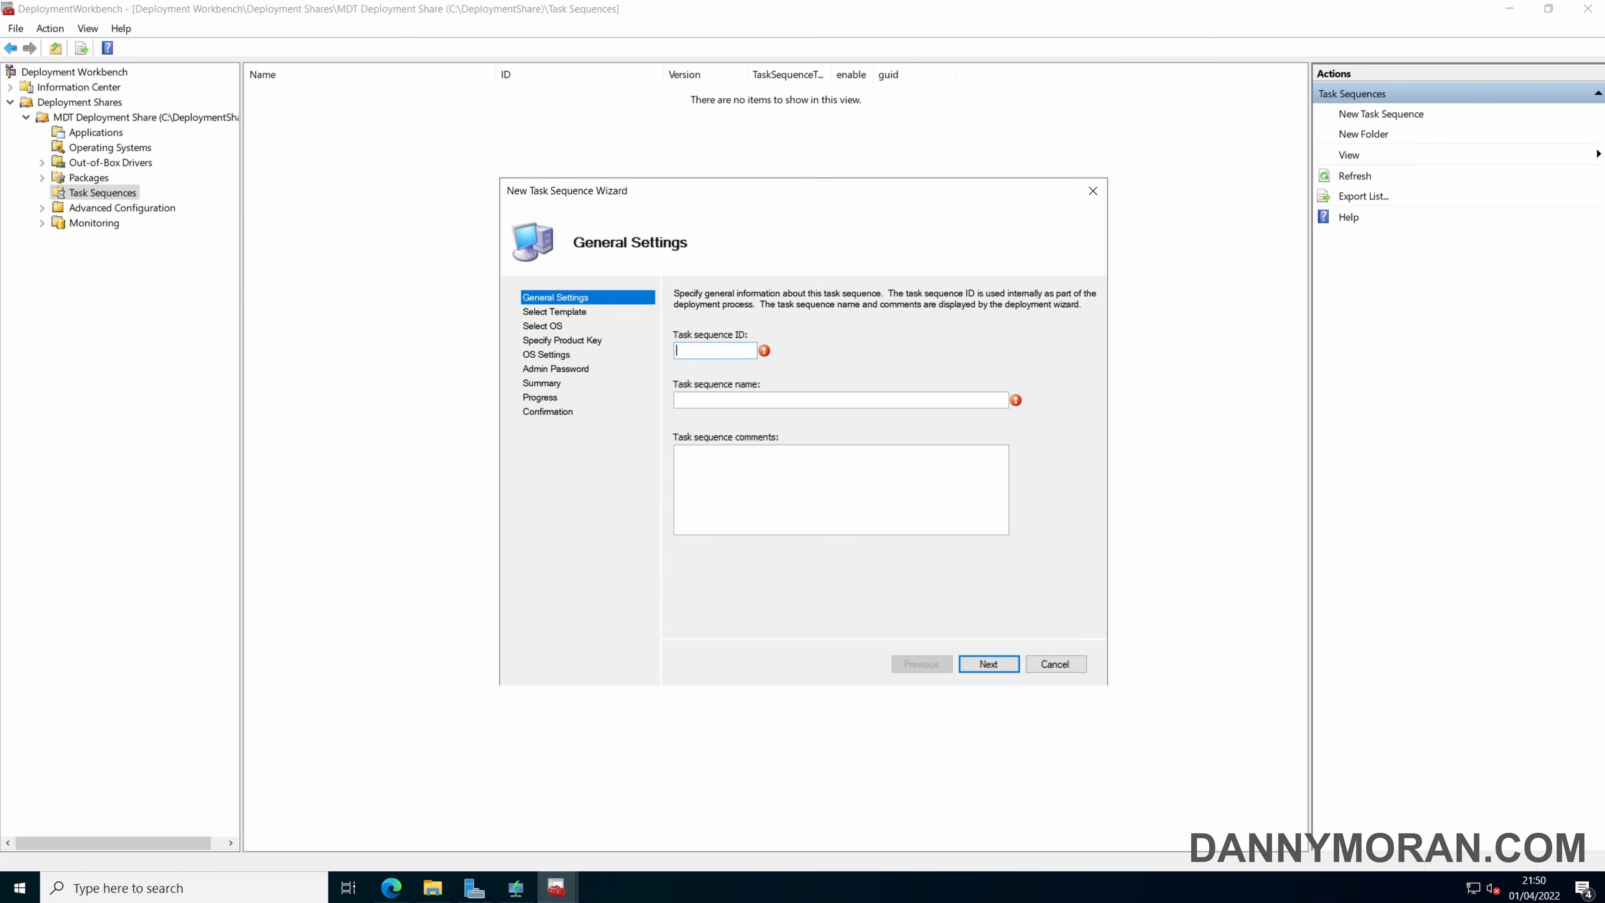
pyautogui.write('win-11')
pyautogui.click(812, 401)
pyautogui.write('Windows 11 Enterprise')
pyautogui.hotkey('ctrl', 'a')
pyautogui.hotkey('ctrl', 'c')
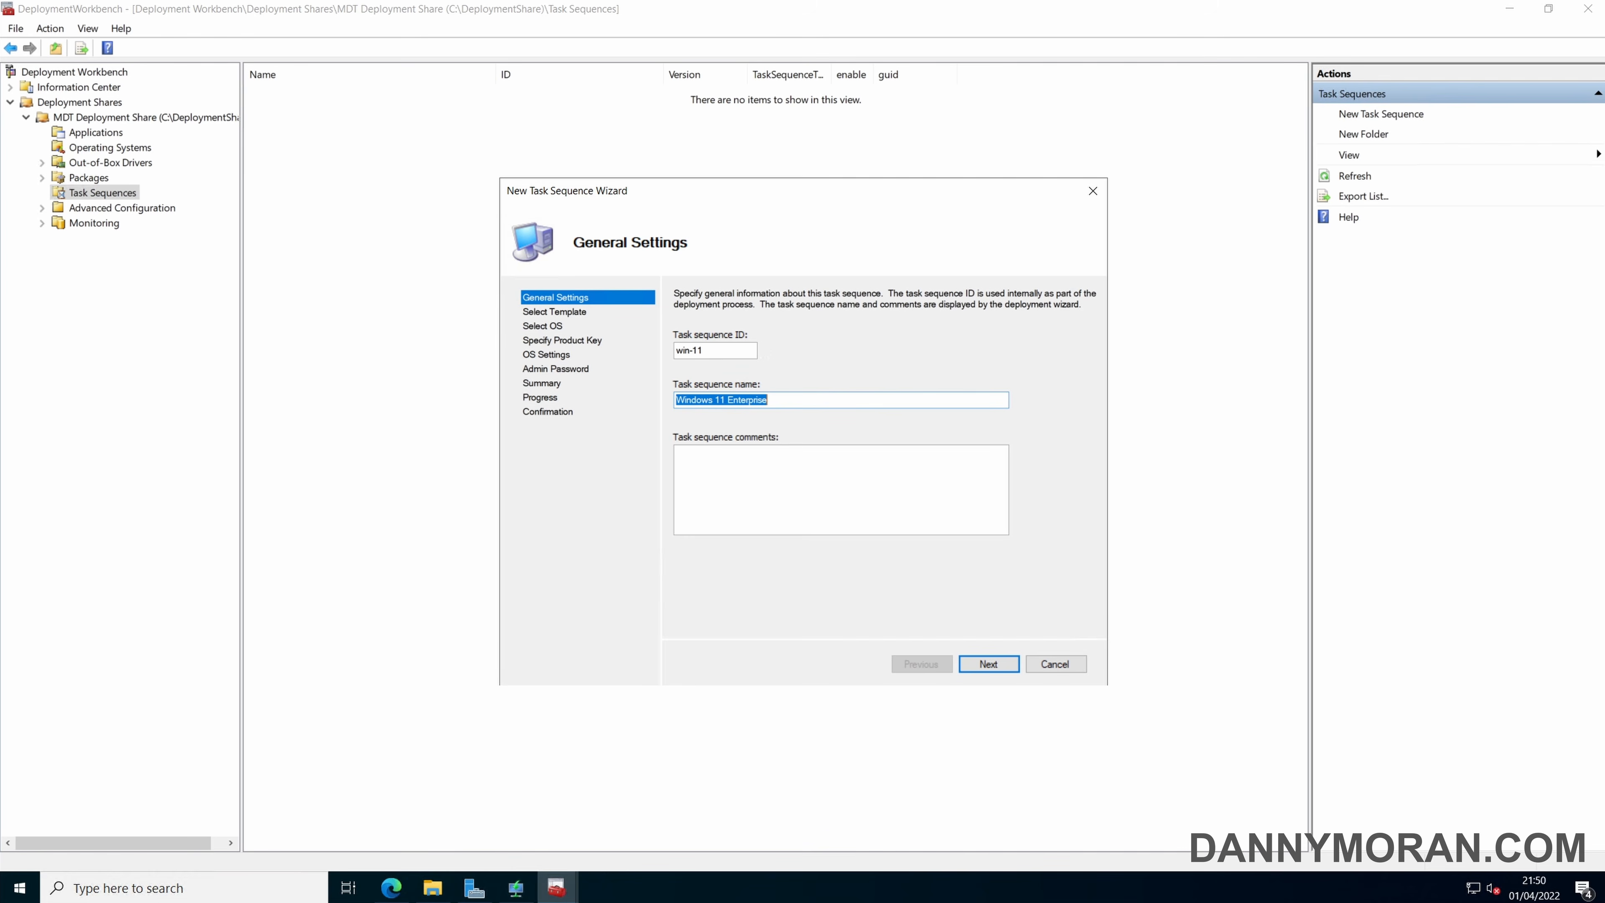
pyautogui.press('Tab')
pyautogui.hotkey('ctrl', 'v')
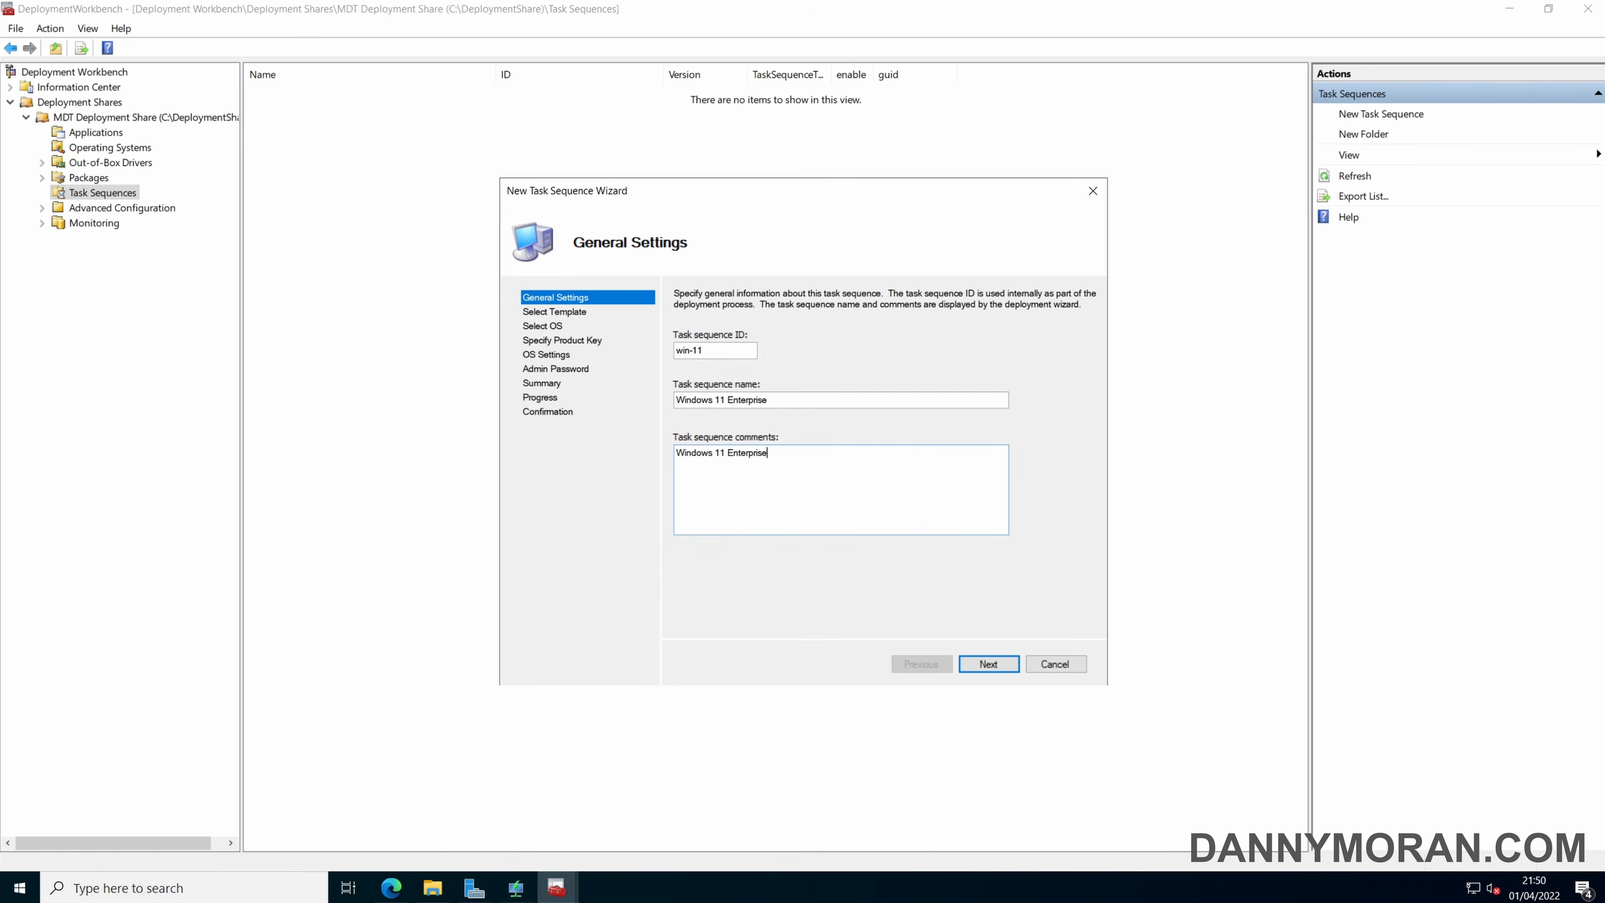
pyautogui.click(989, 664)
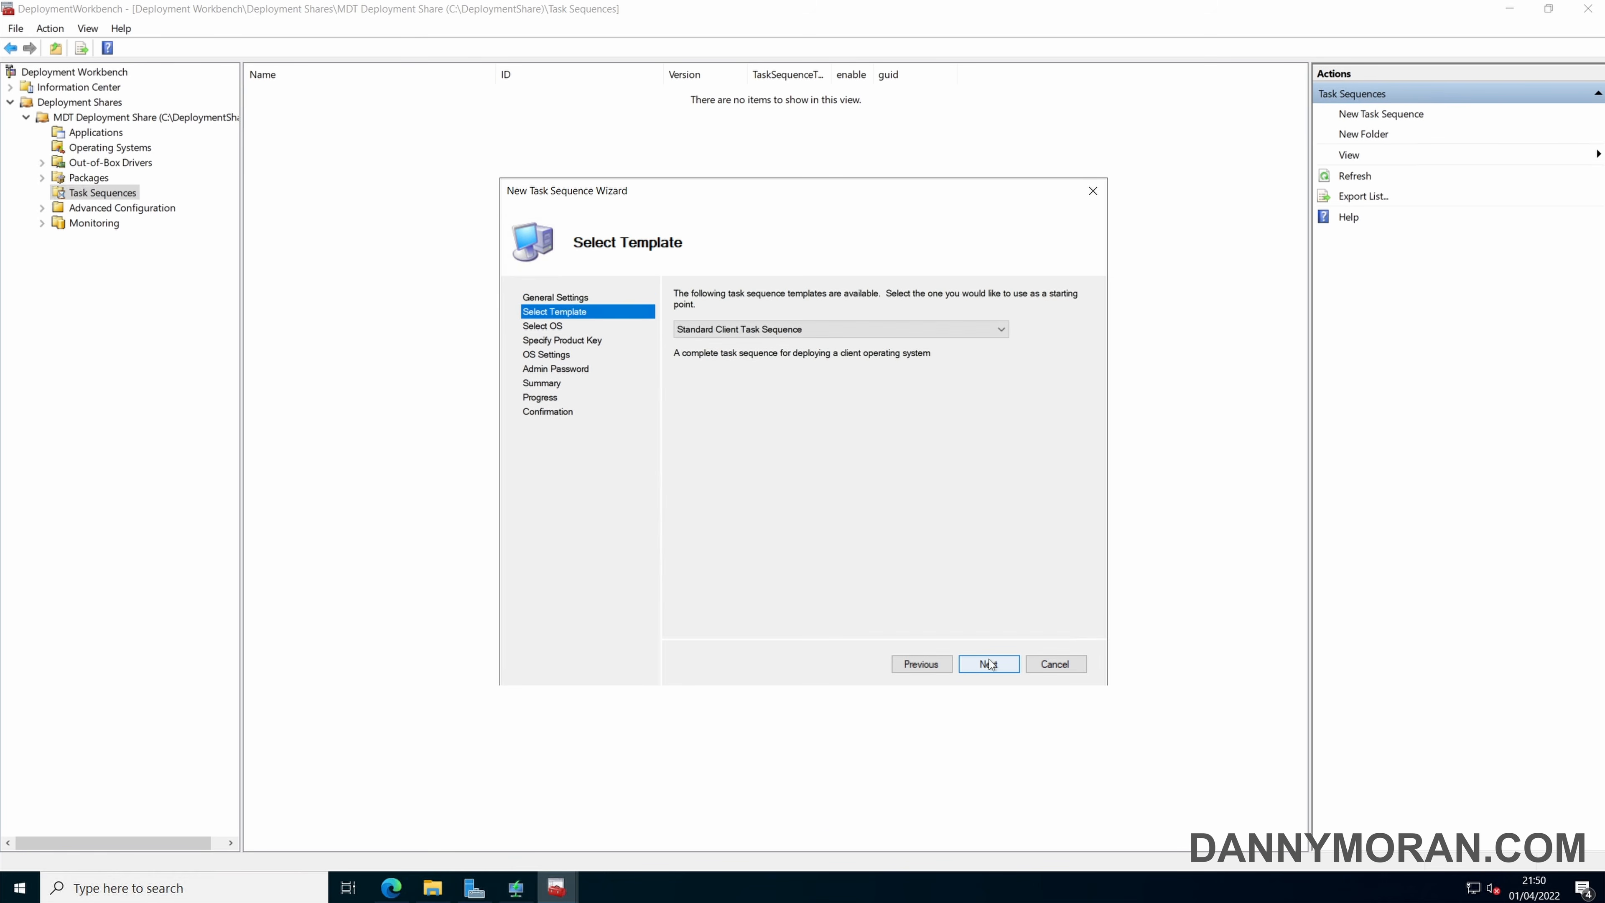
# Use the Standard Client Task Sequence template with the Windows 10 Enterprise Evaluation image from Windows 11 Enterprise install.wim, without specifying a product key.
pyautogui.click(1004, 331)
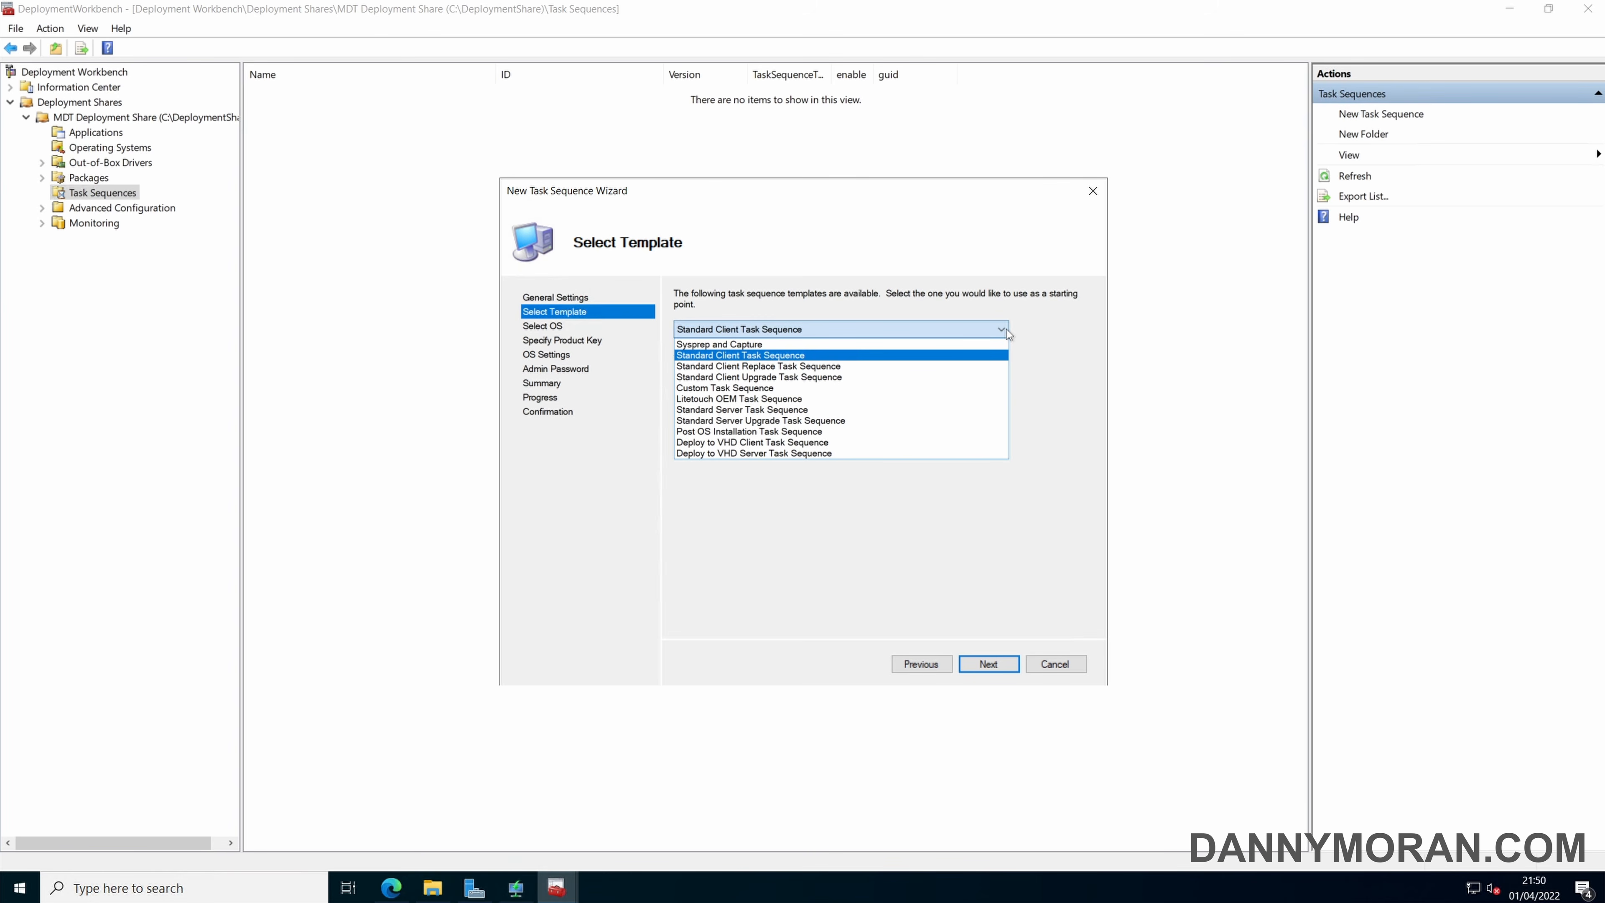
pyautogui.click(1007, 334)
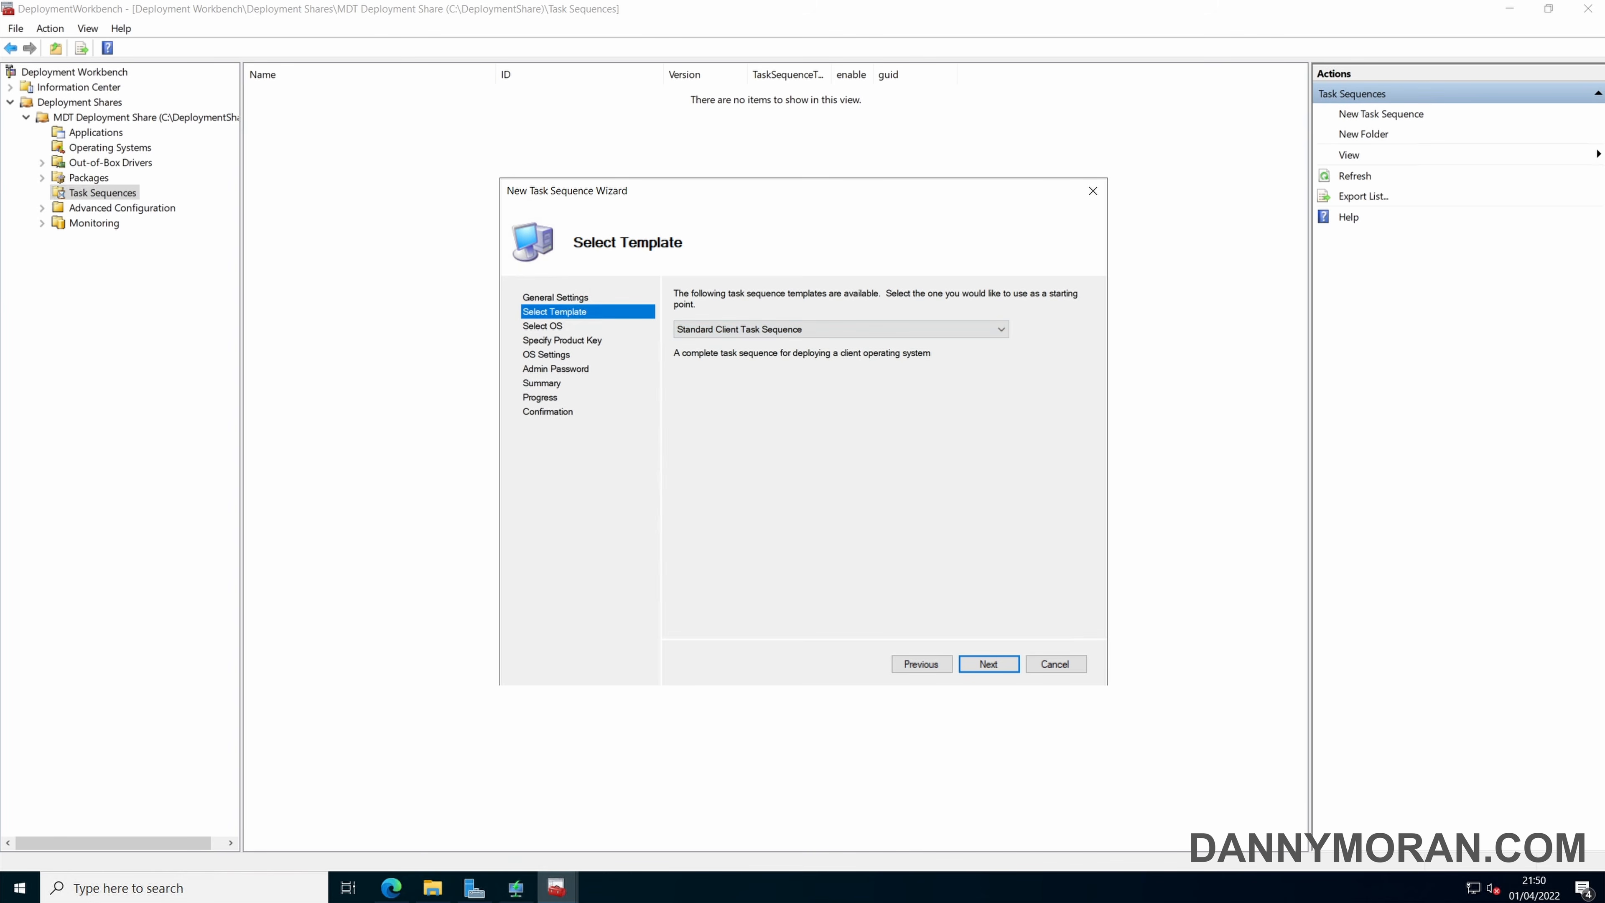
pyautogui.click(989, 664)
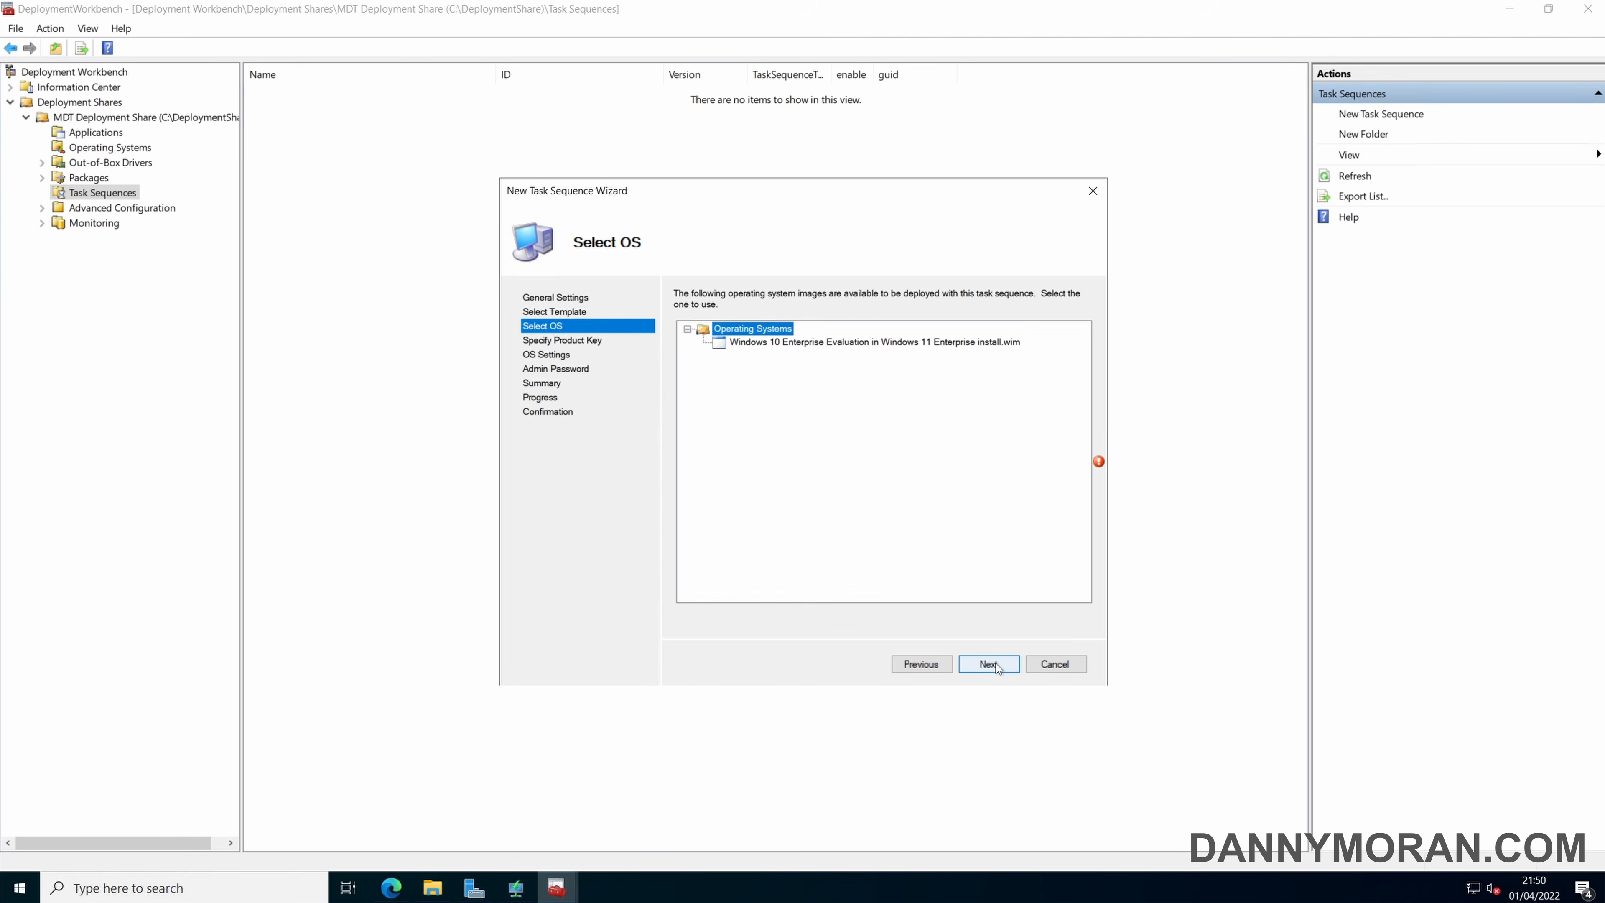
pyautogui.click(858, 345)
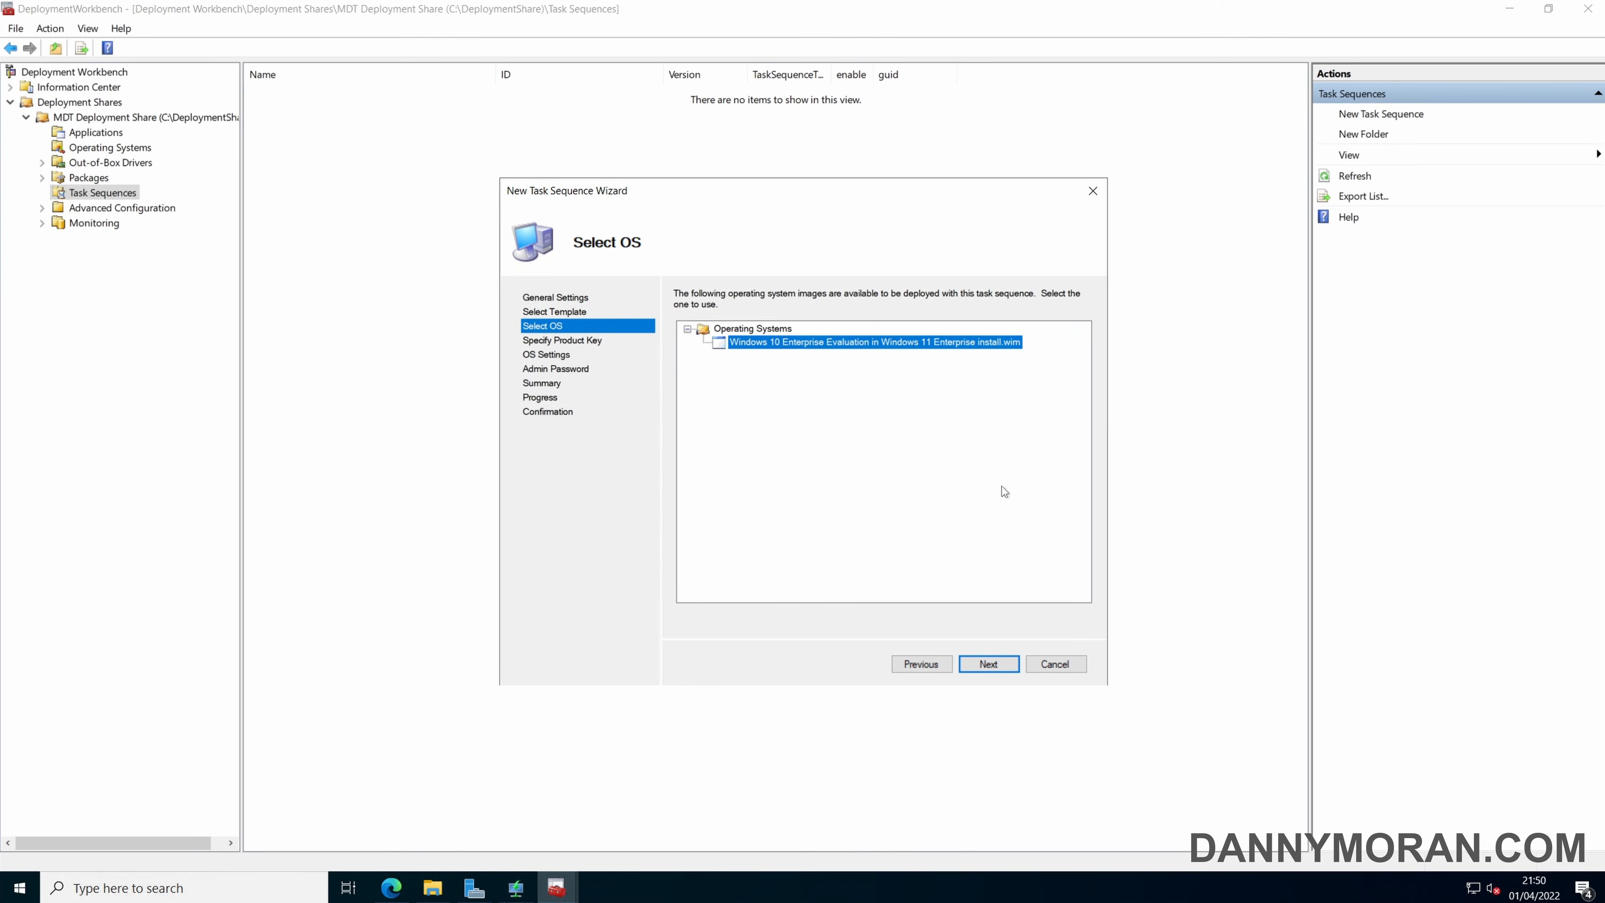
pyautogui.click(1002, 667)
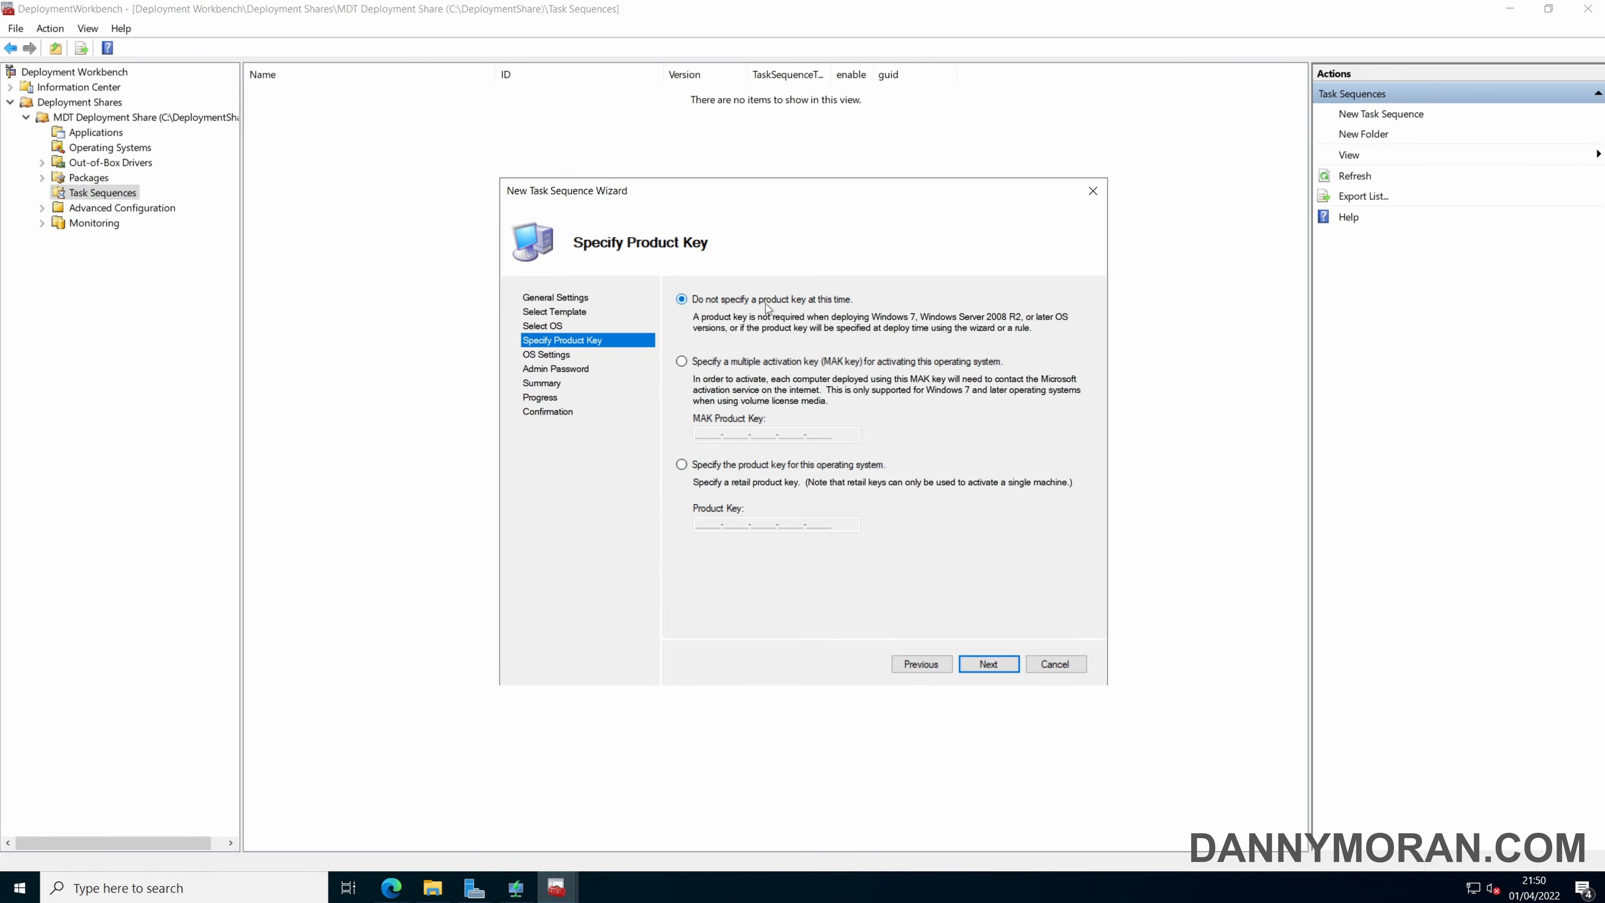
pyautogui.click(989, 663)
# Set the task sequence's organization to Microsoft and enter the author's website address as the Internet Explorer home page.
pyautogui.press('End')
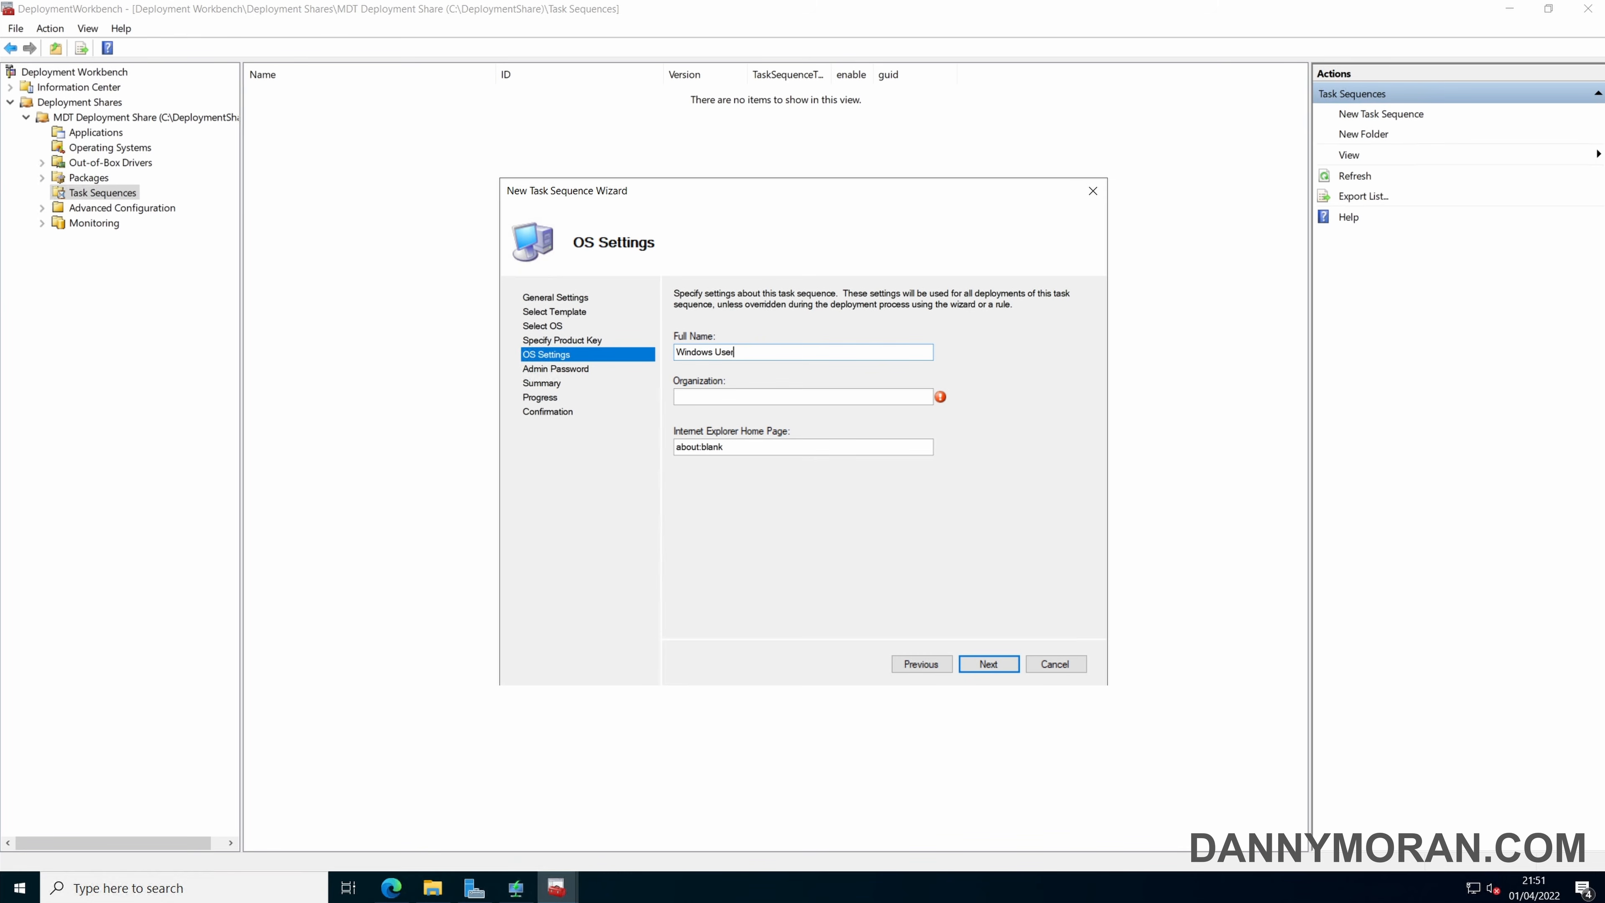
pyautogui.moveTo(750, 353); pyautogui.dragTo(610, 356)
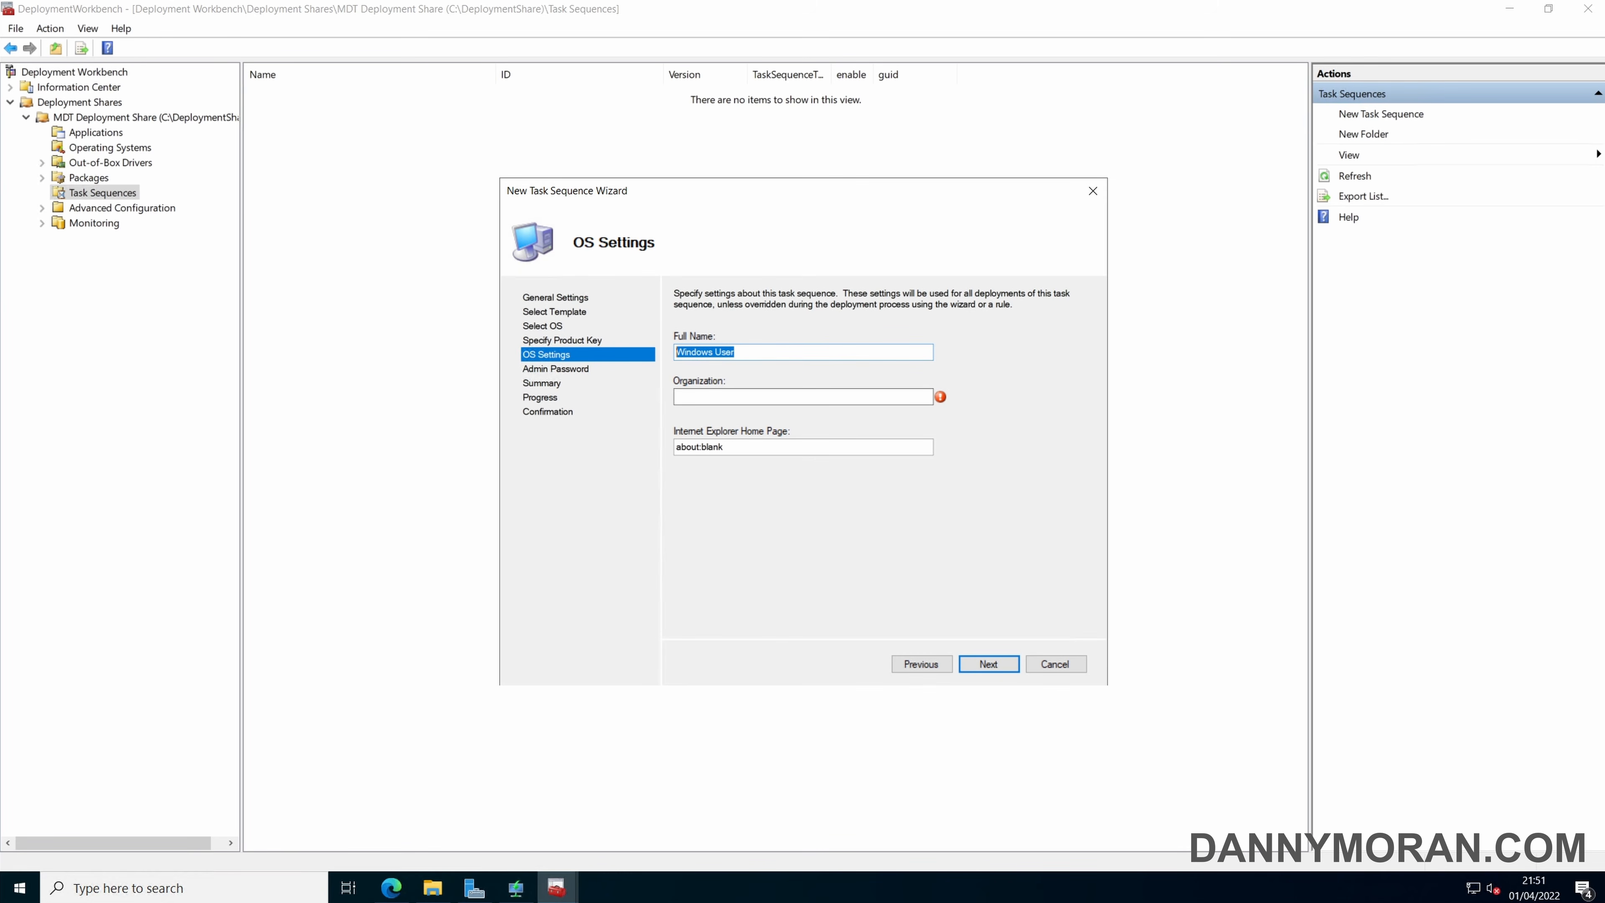
pyautogui.click(771, 397)
pyautogui.write('Microsoft')
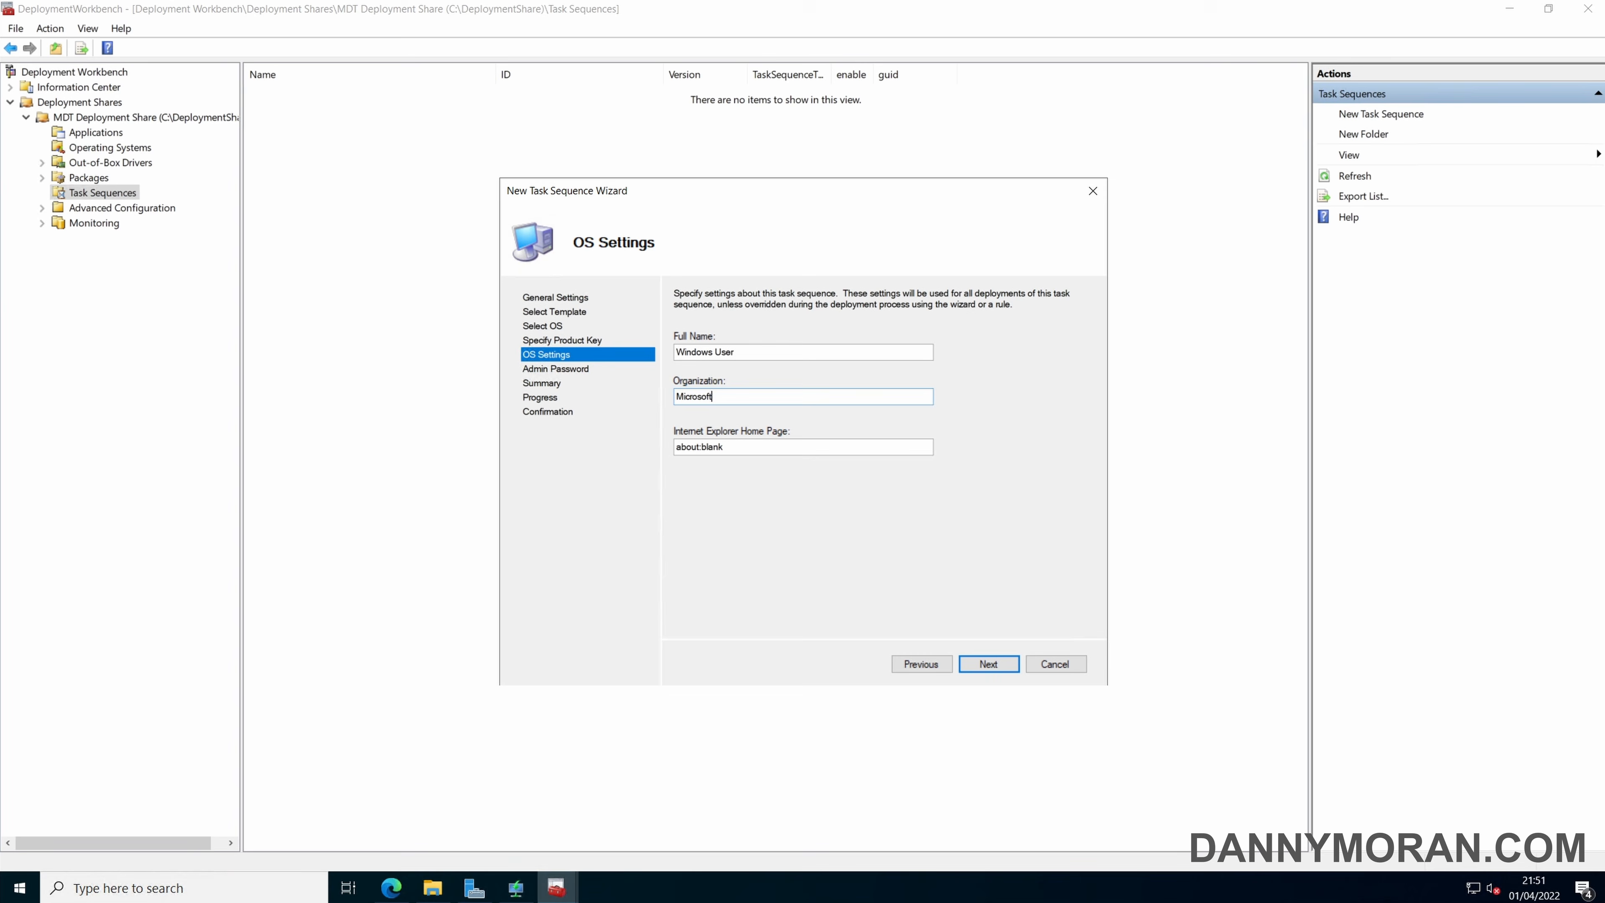
pyautogui.press('Tab')
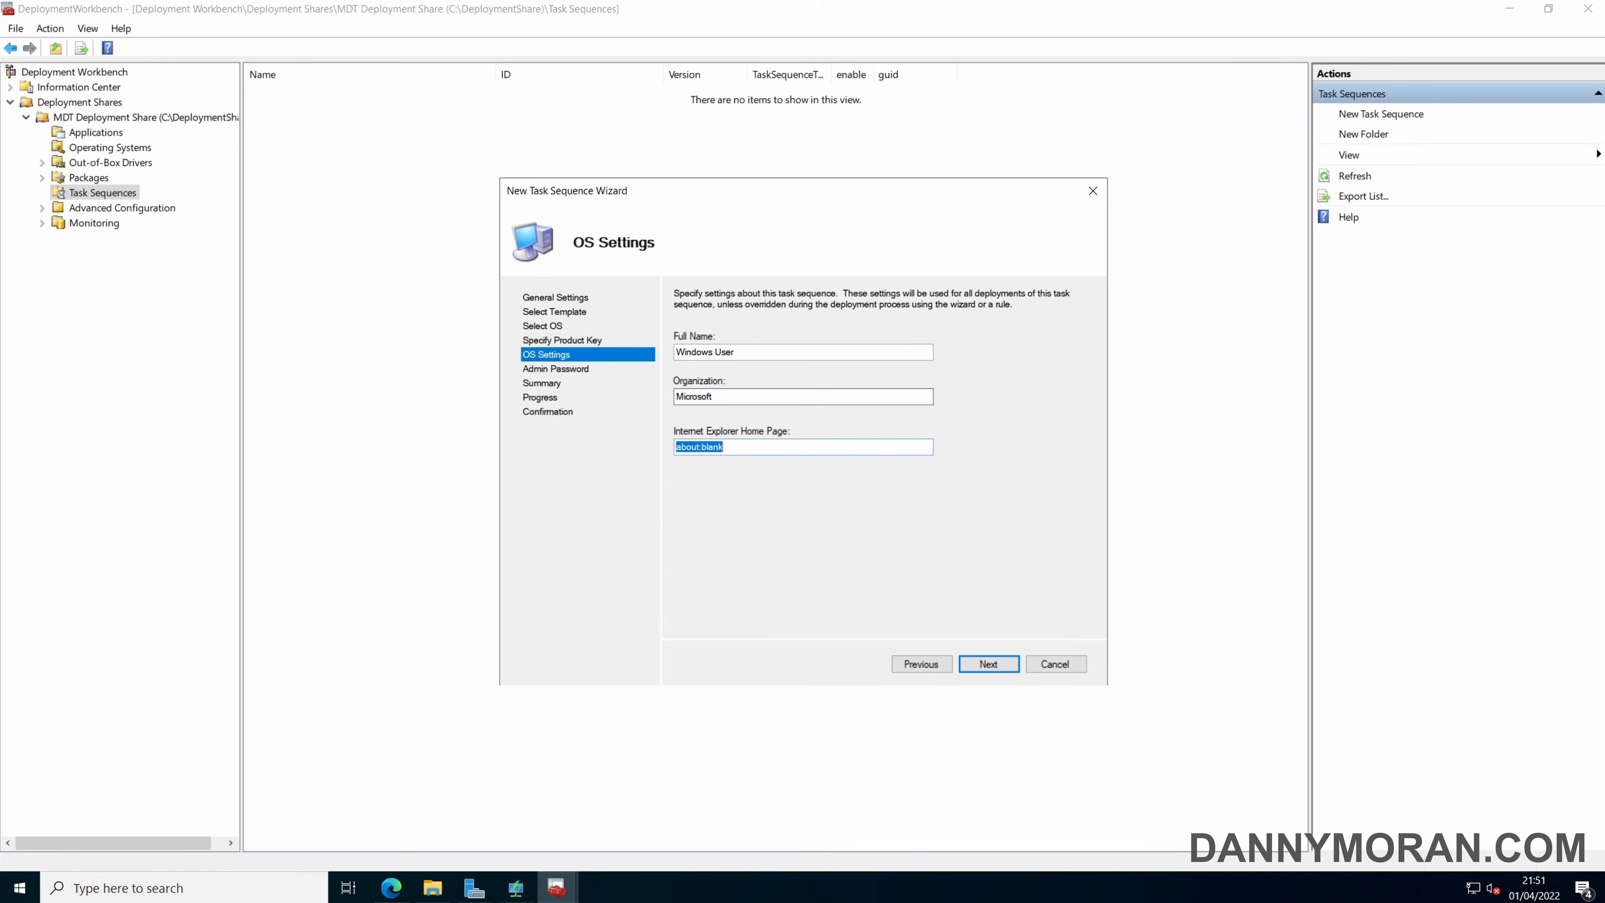
pyautogui.write('https://www.dannymoran.com/')
pyautogui.press('BackSpace')
pyautogui.press('BackSpace')
pyautogui.write('/')
pyautogui.click(987, 664)
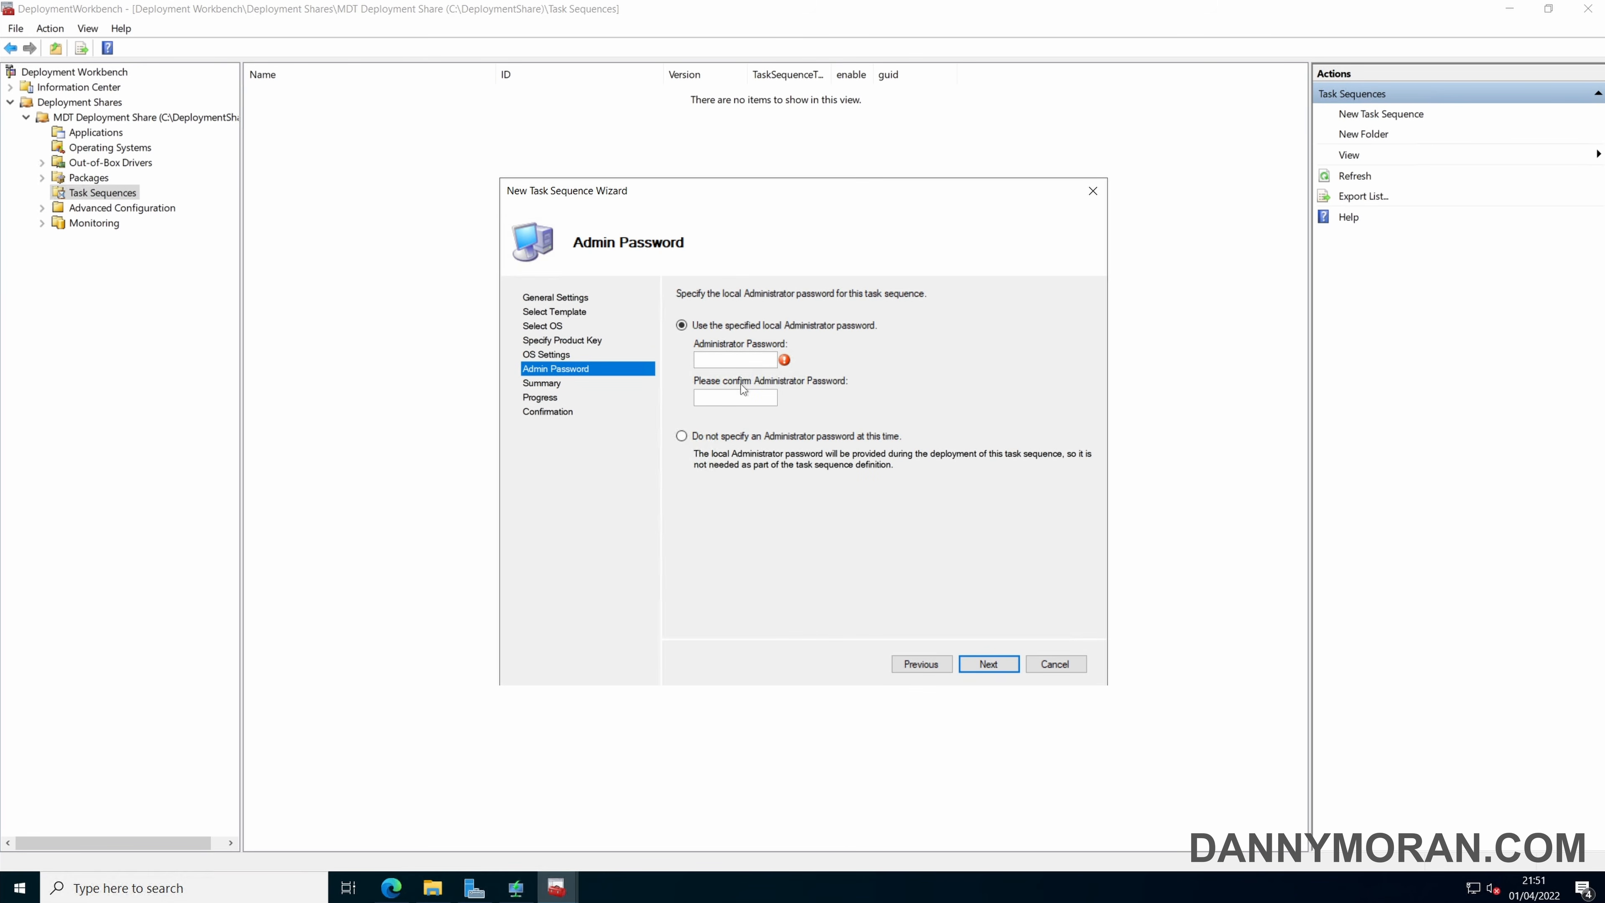
# Enter and confirm the local Administrator password, then finish creating the task sequence.
pyautogui.write('**********')
pyautogui.press('Tab')
pyautogui.write('**********')
pyautogui.click(991, 661)
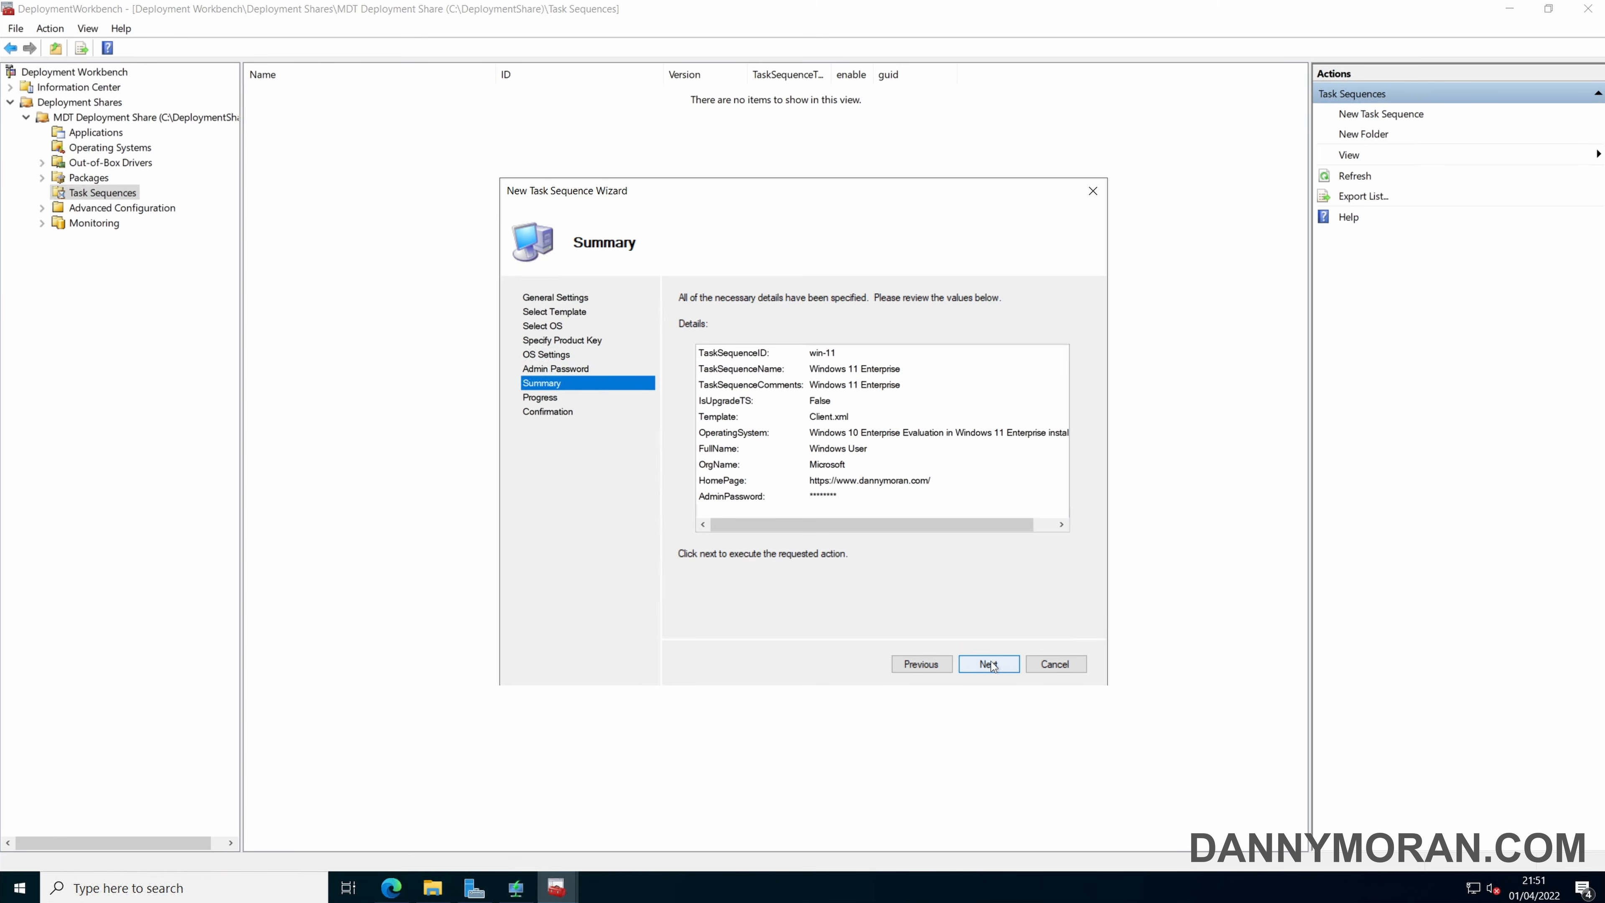
pyautogui.click(991, 661)
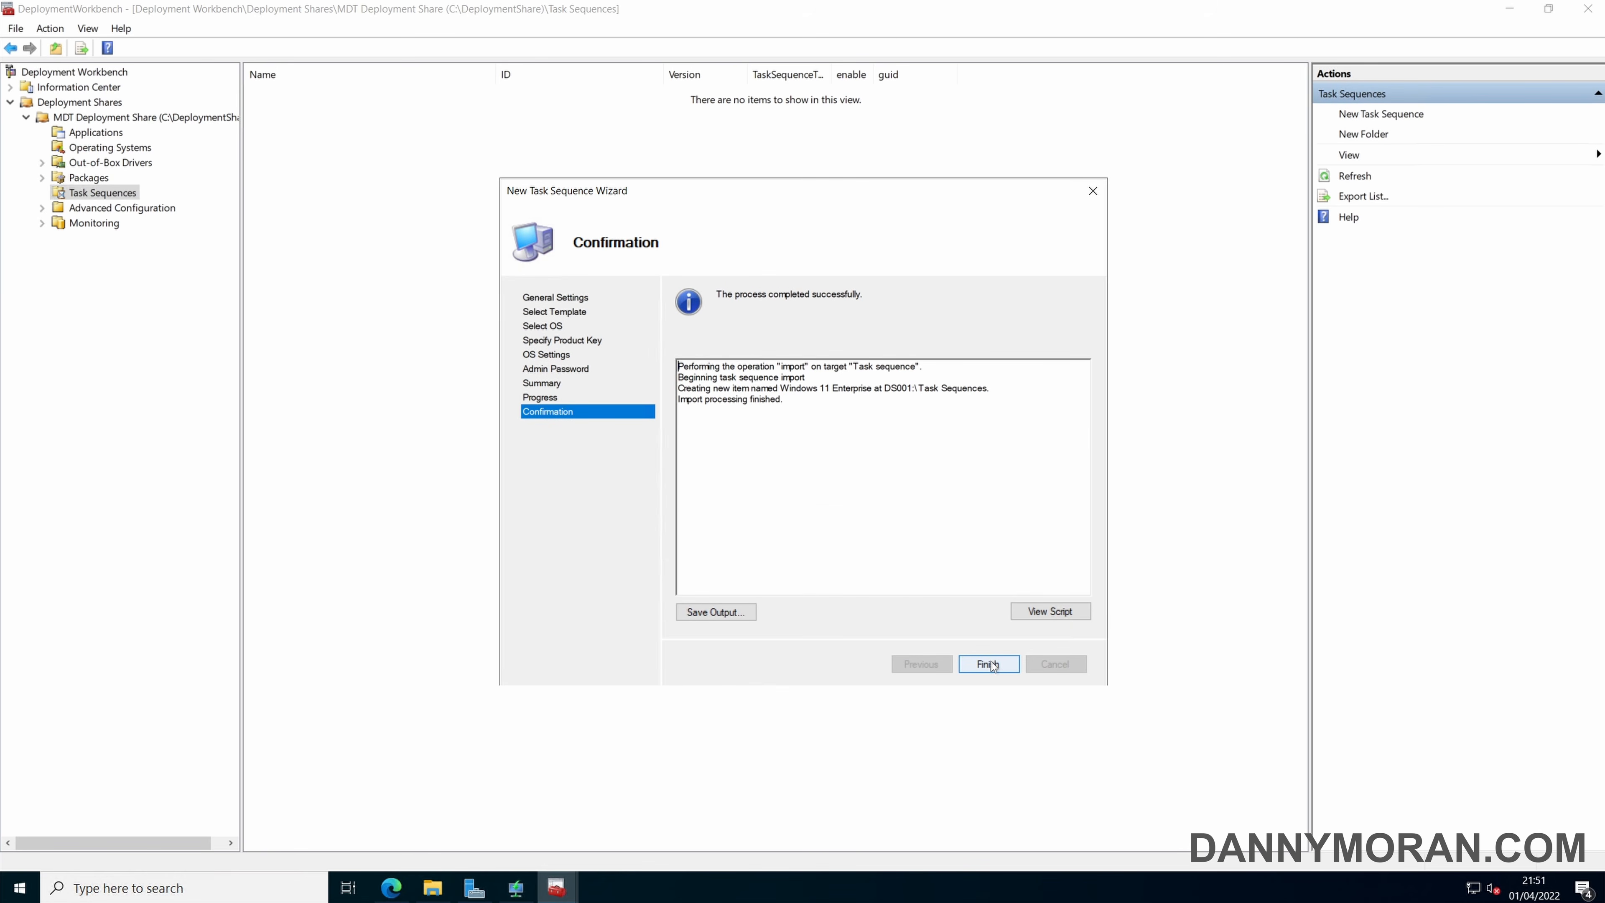
pyautogui.click(989, 664)
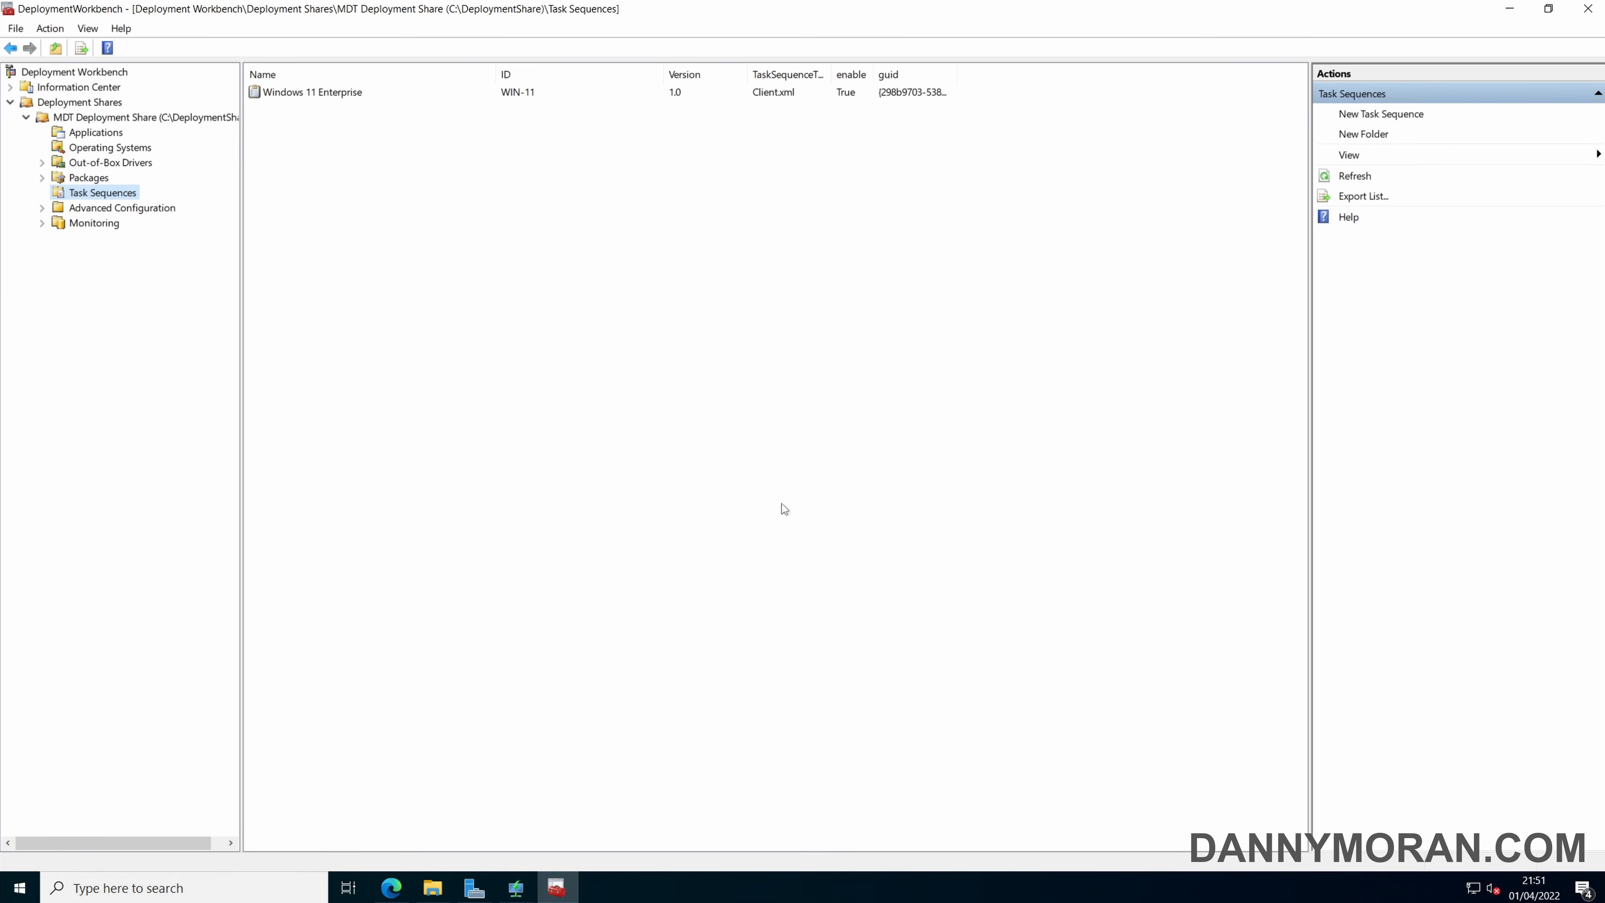
# Examine all phases and steps in the Windows 11 Enterprise task sequence, then close its properties without changes.
pyautogui.click(329, 98)
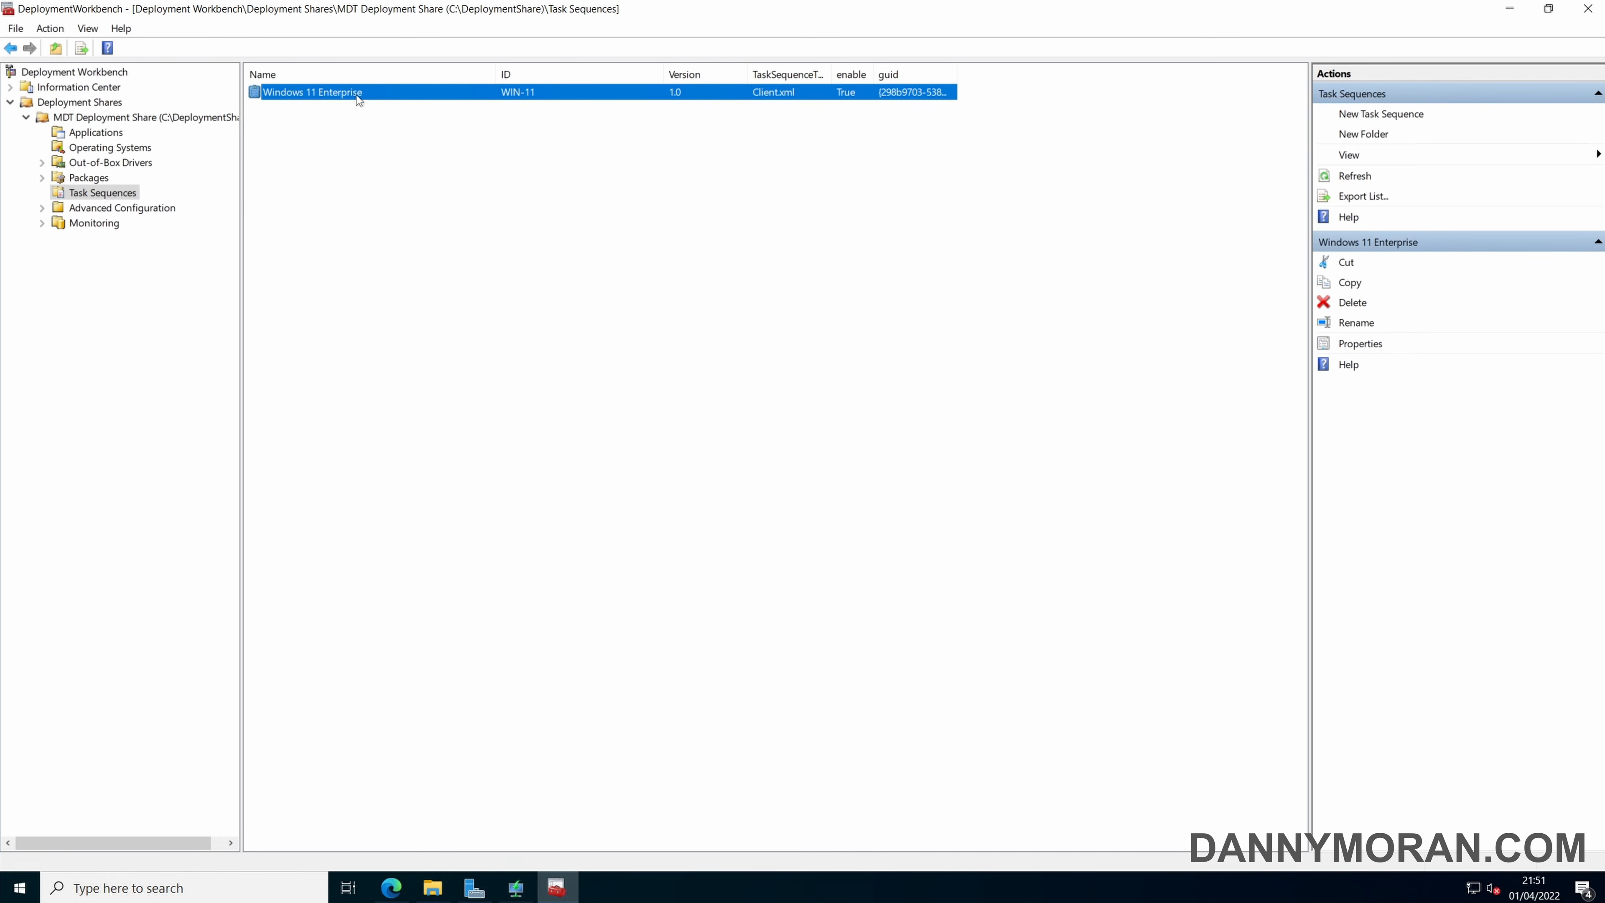
pyautogui.rightClick(340, 95)
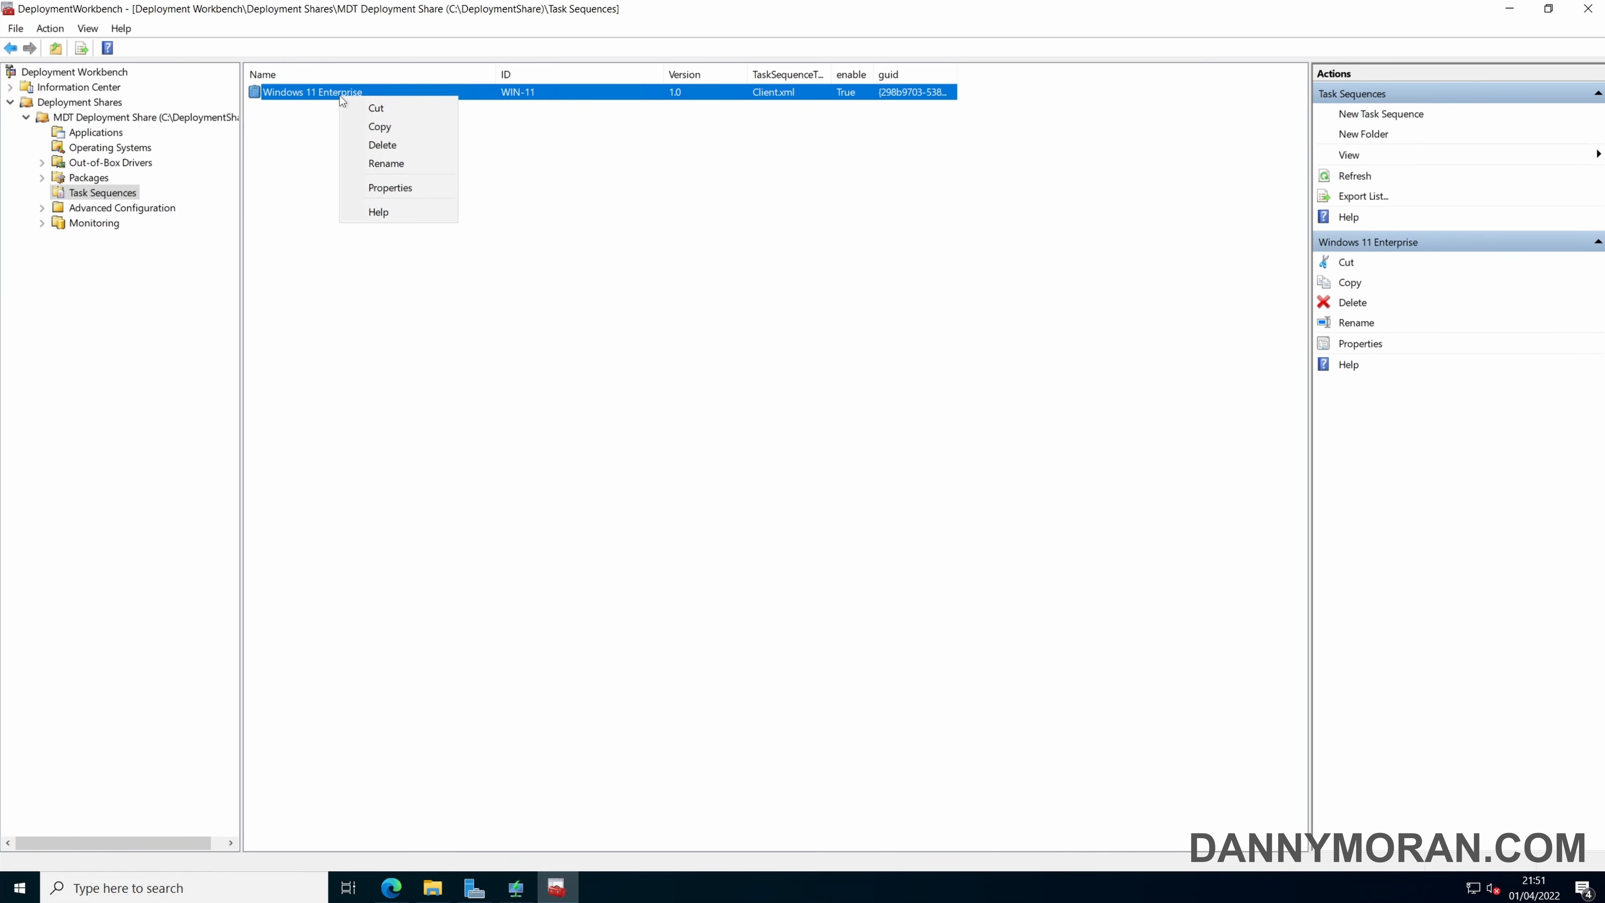
pyautogui.click(390, 187)
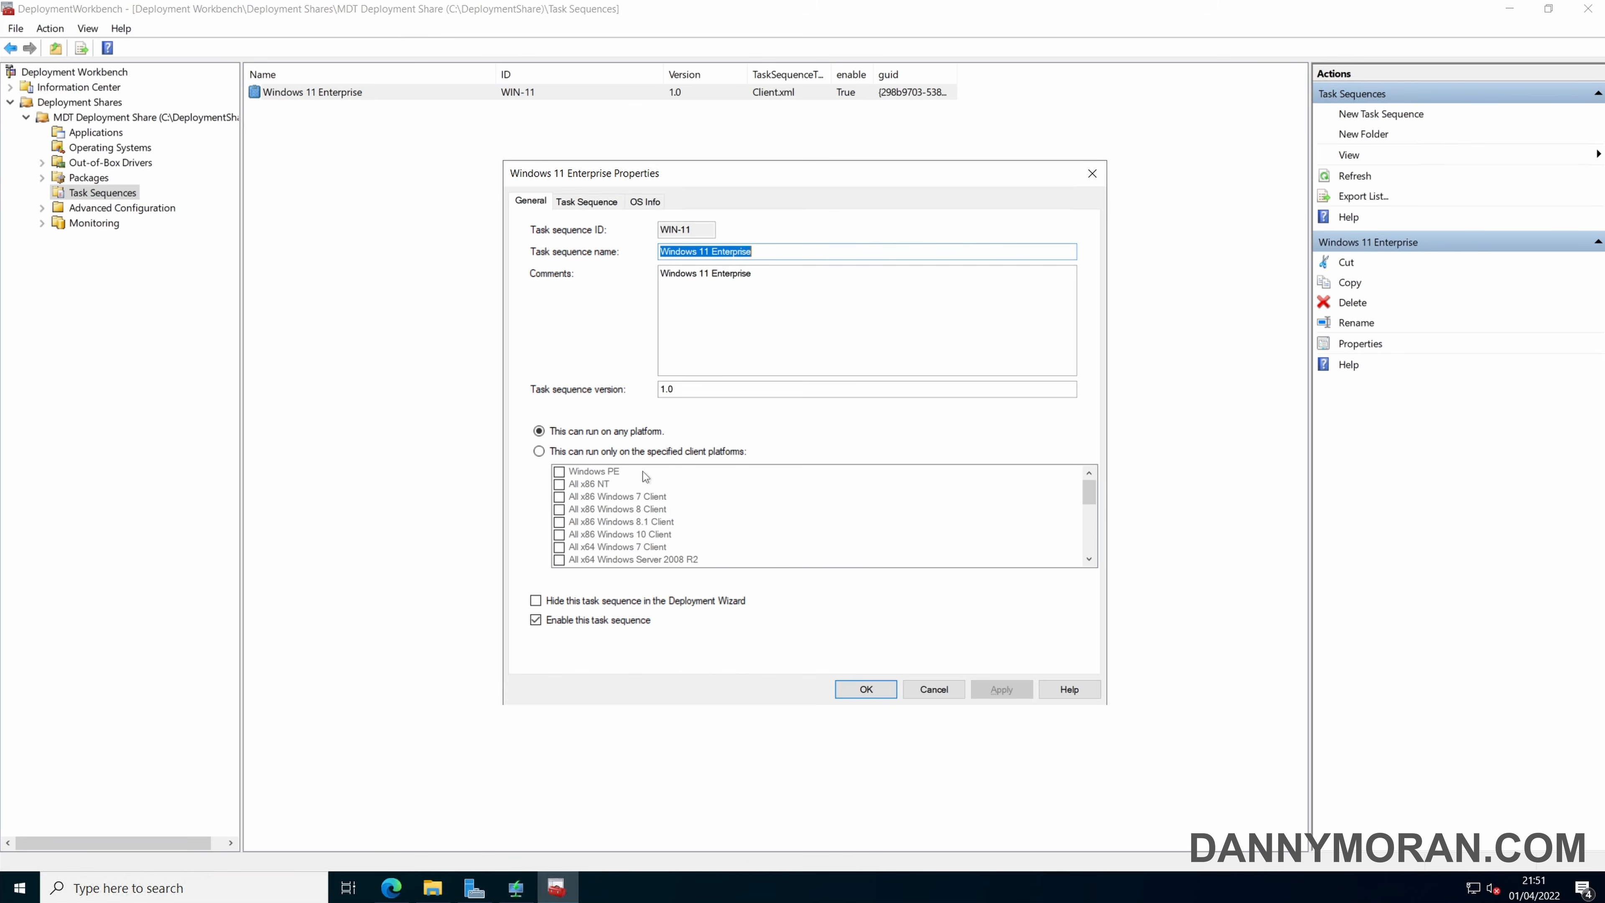
pyautogui.click(591, 202)
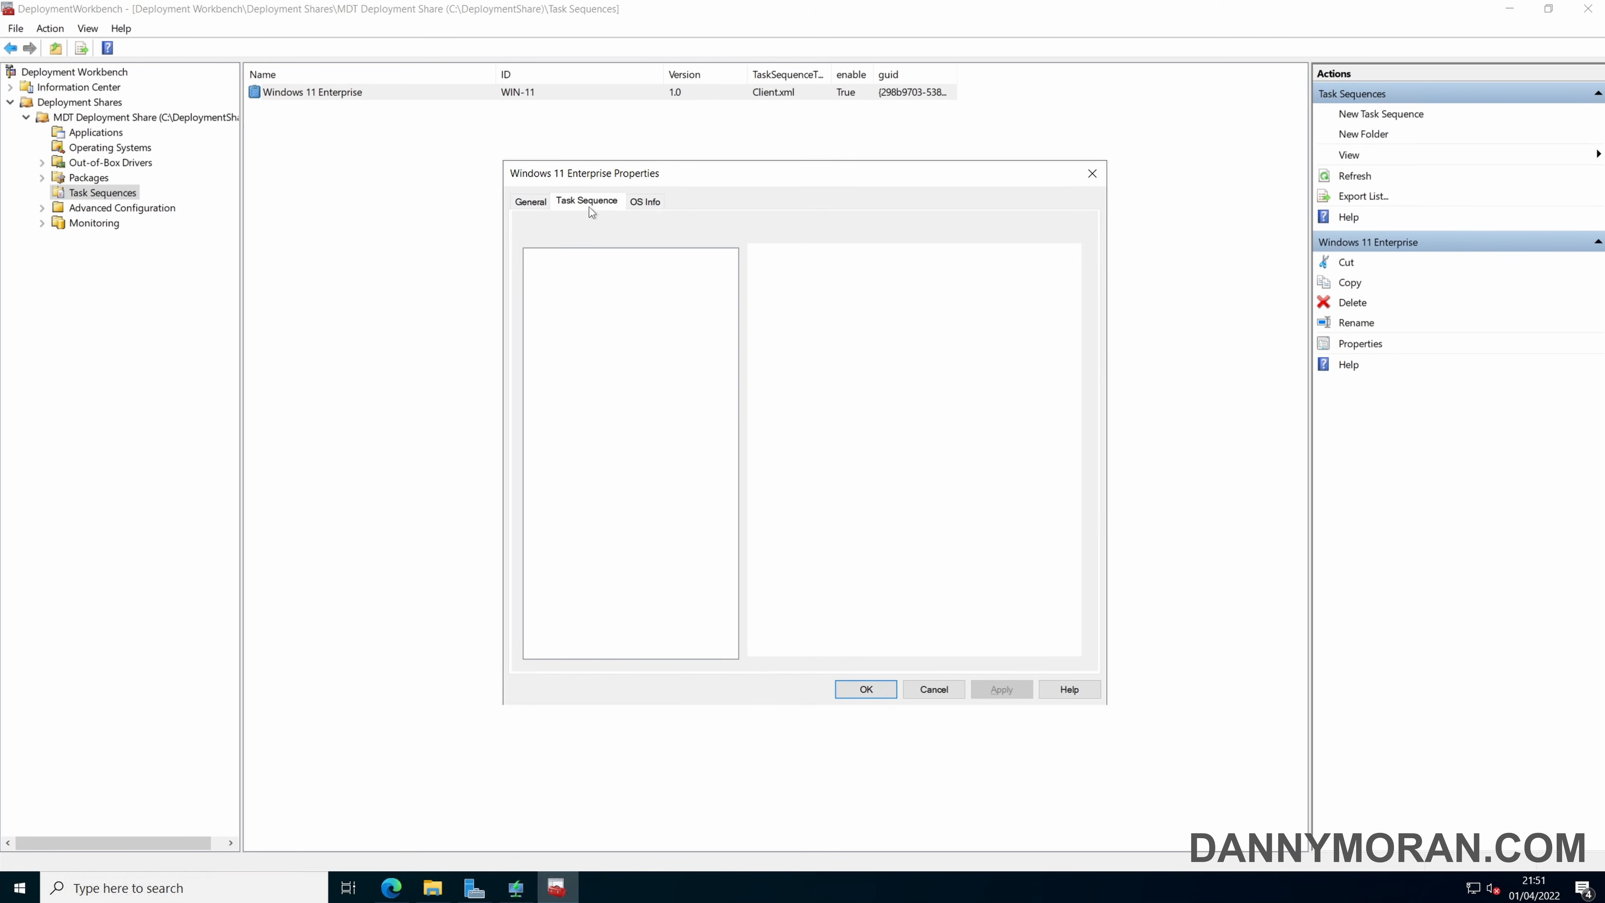
pyautogui.click(536, 322)
pyautogui.click(536, 308)
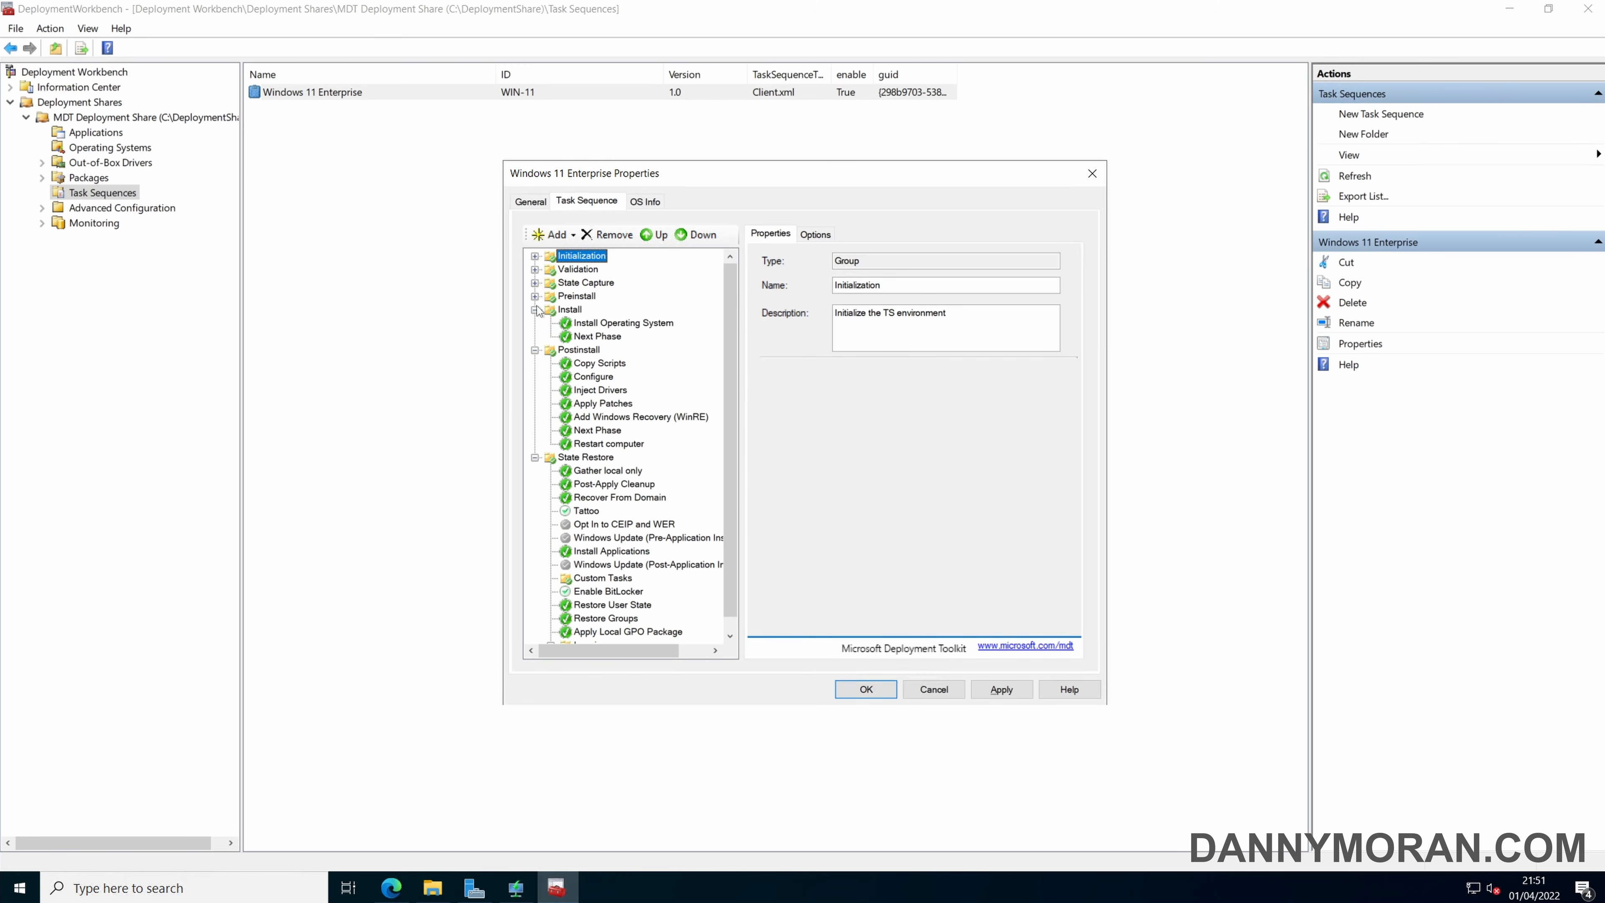
pyautogui.click(535, 295)
pyautogui.click(535, 282)
pyautogui.click(536, 269)
pyautogui.click(536, 256)
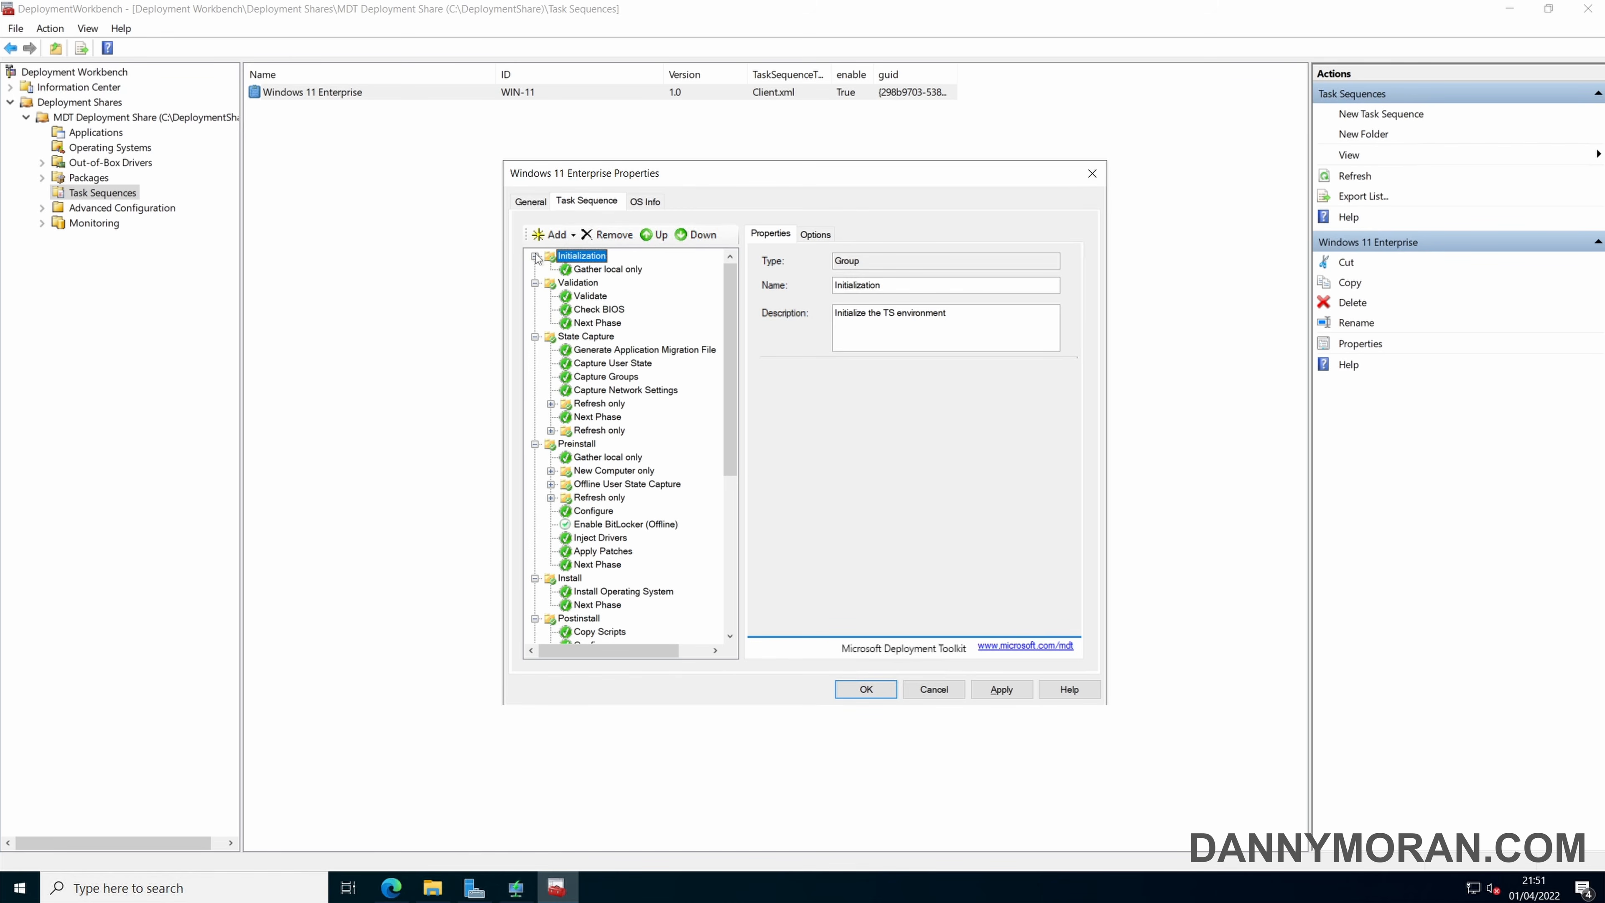
pyautogui.moveTo(729, 281); pyautogui.dragTo(726, 447)
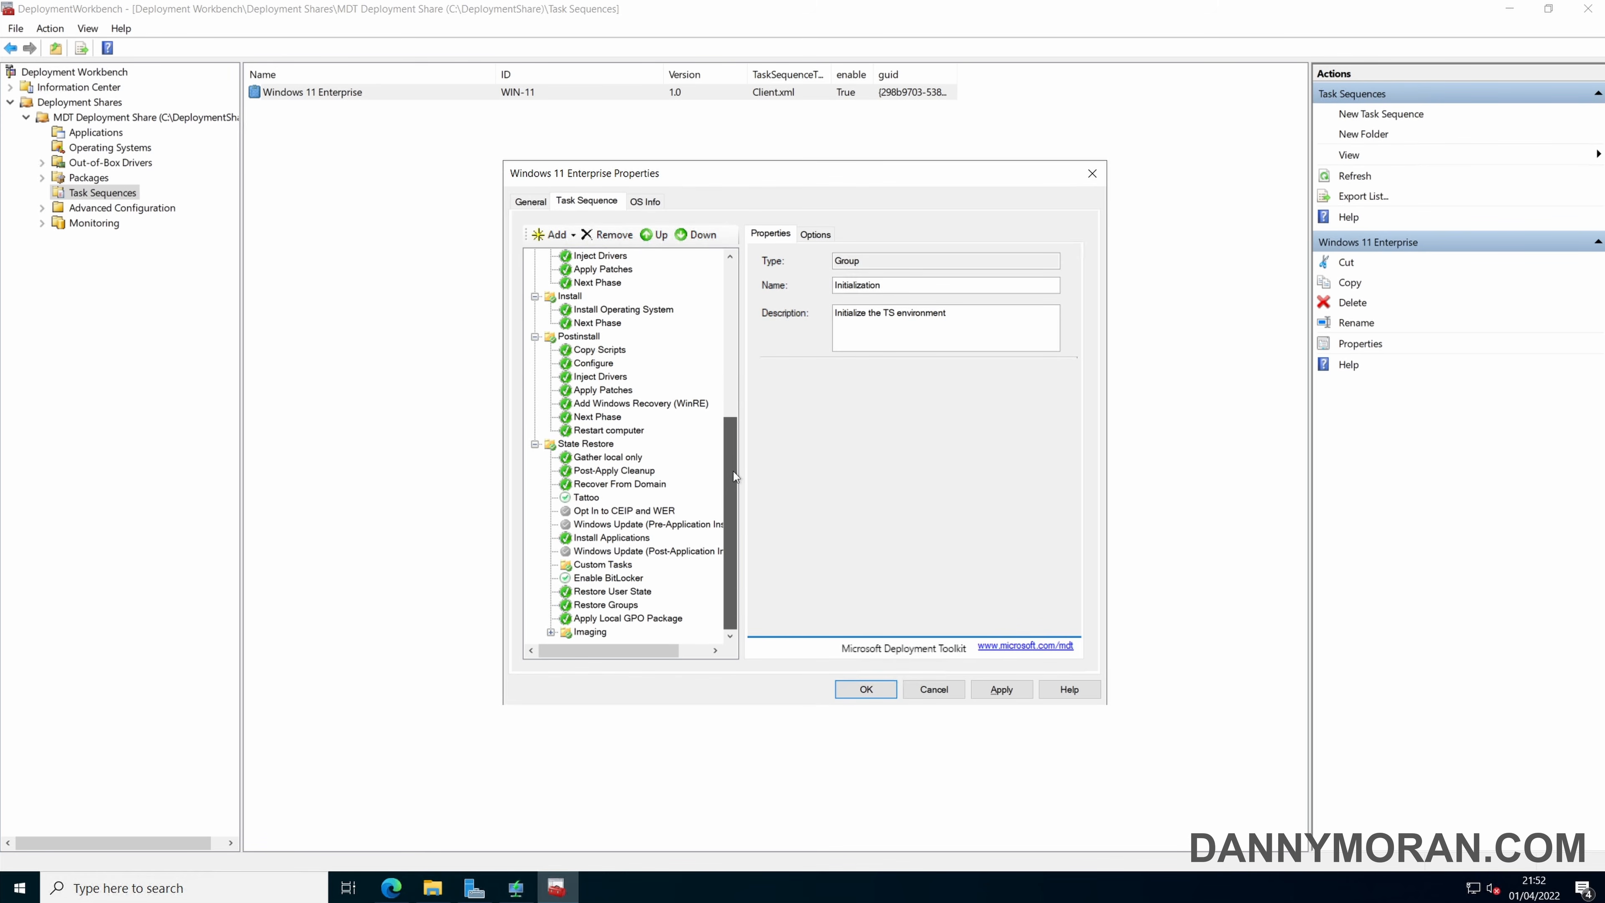
pyautogui.moveTo(734, 481); pyautogui.dragTo(724, 264)
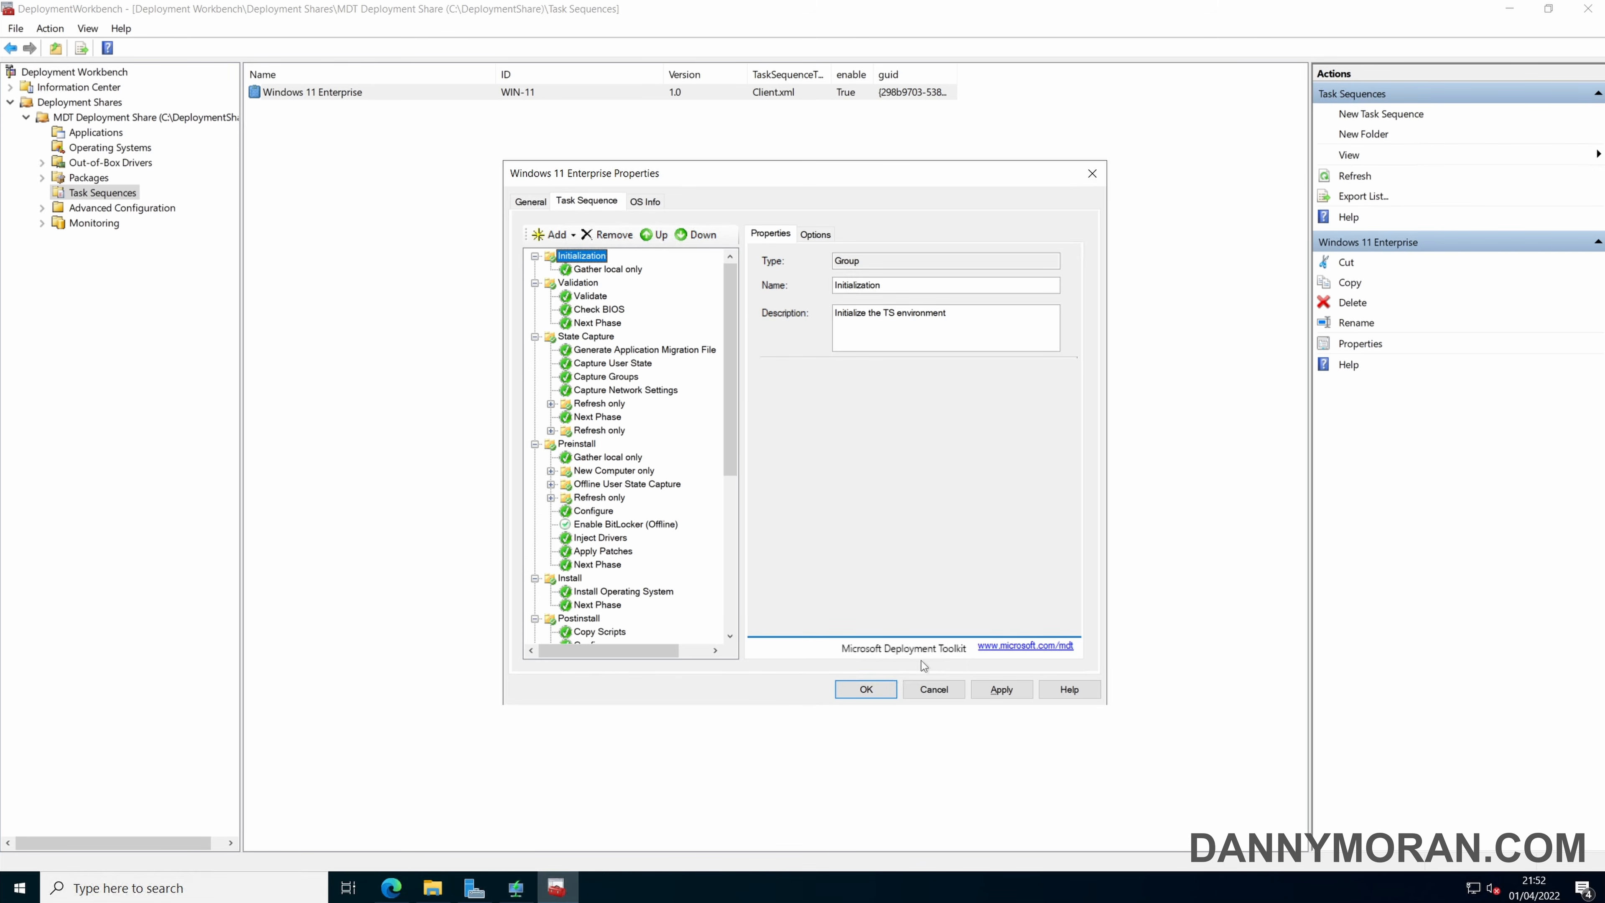
pyautogui.click(933, 689)
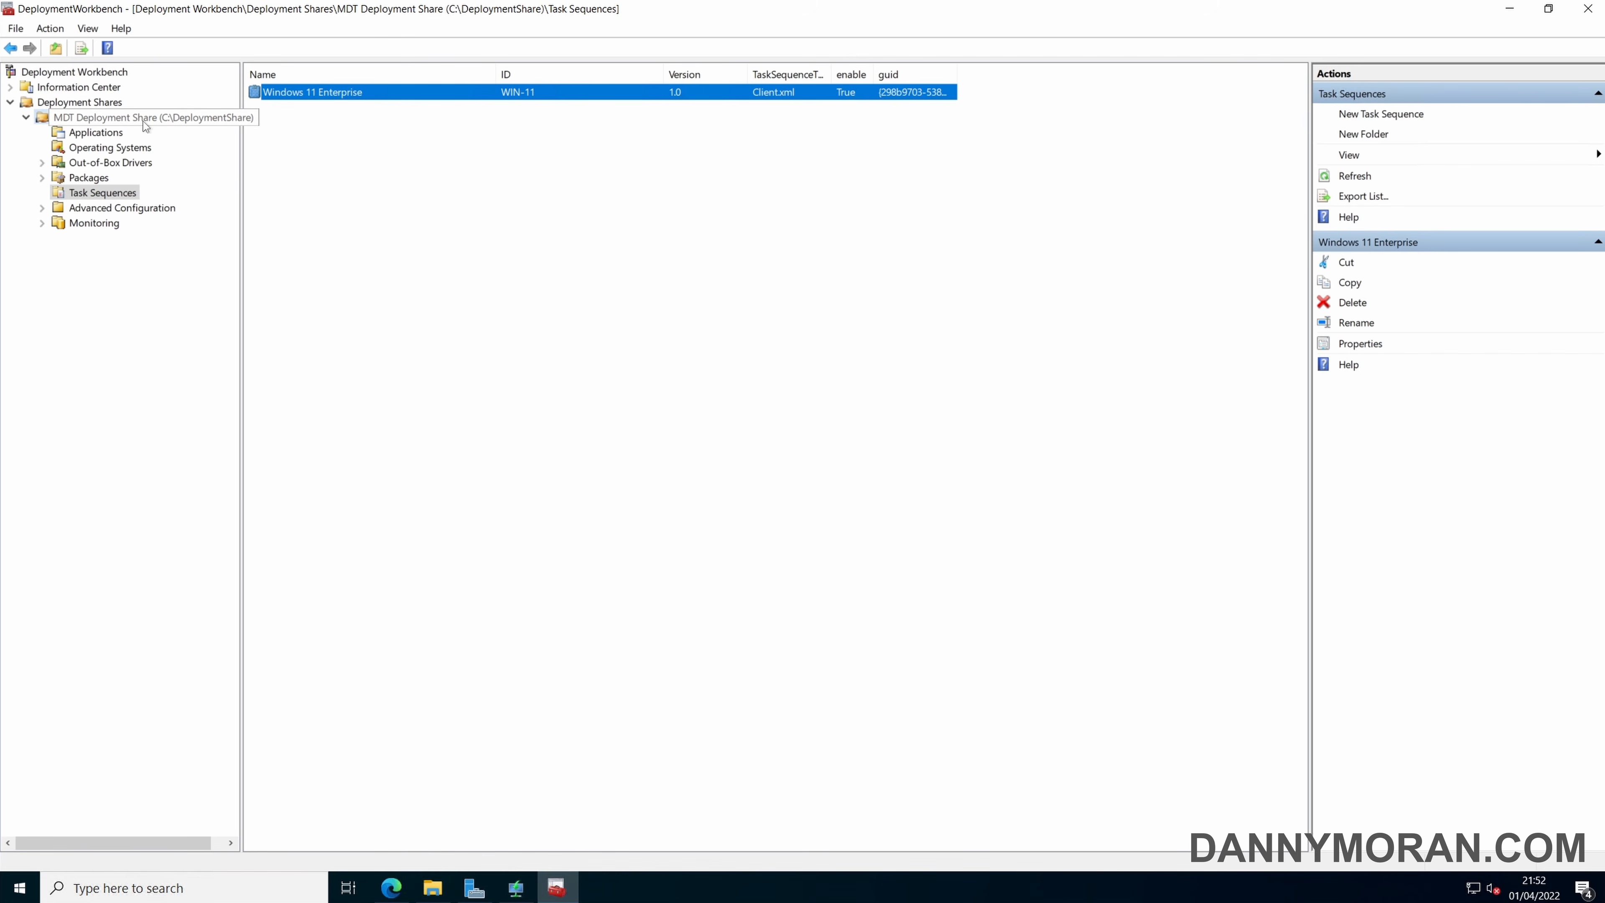
# Disable x86 platform support in the MDT Deployment Share properties and review the share's default rules.
pyautogui.click(131, 119)
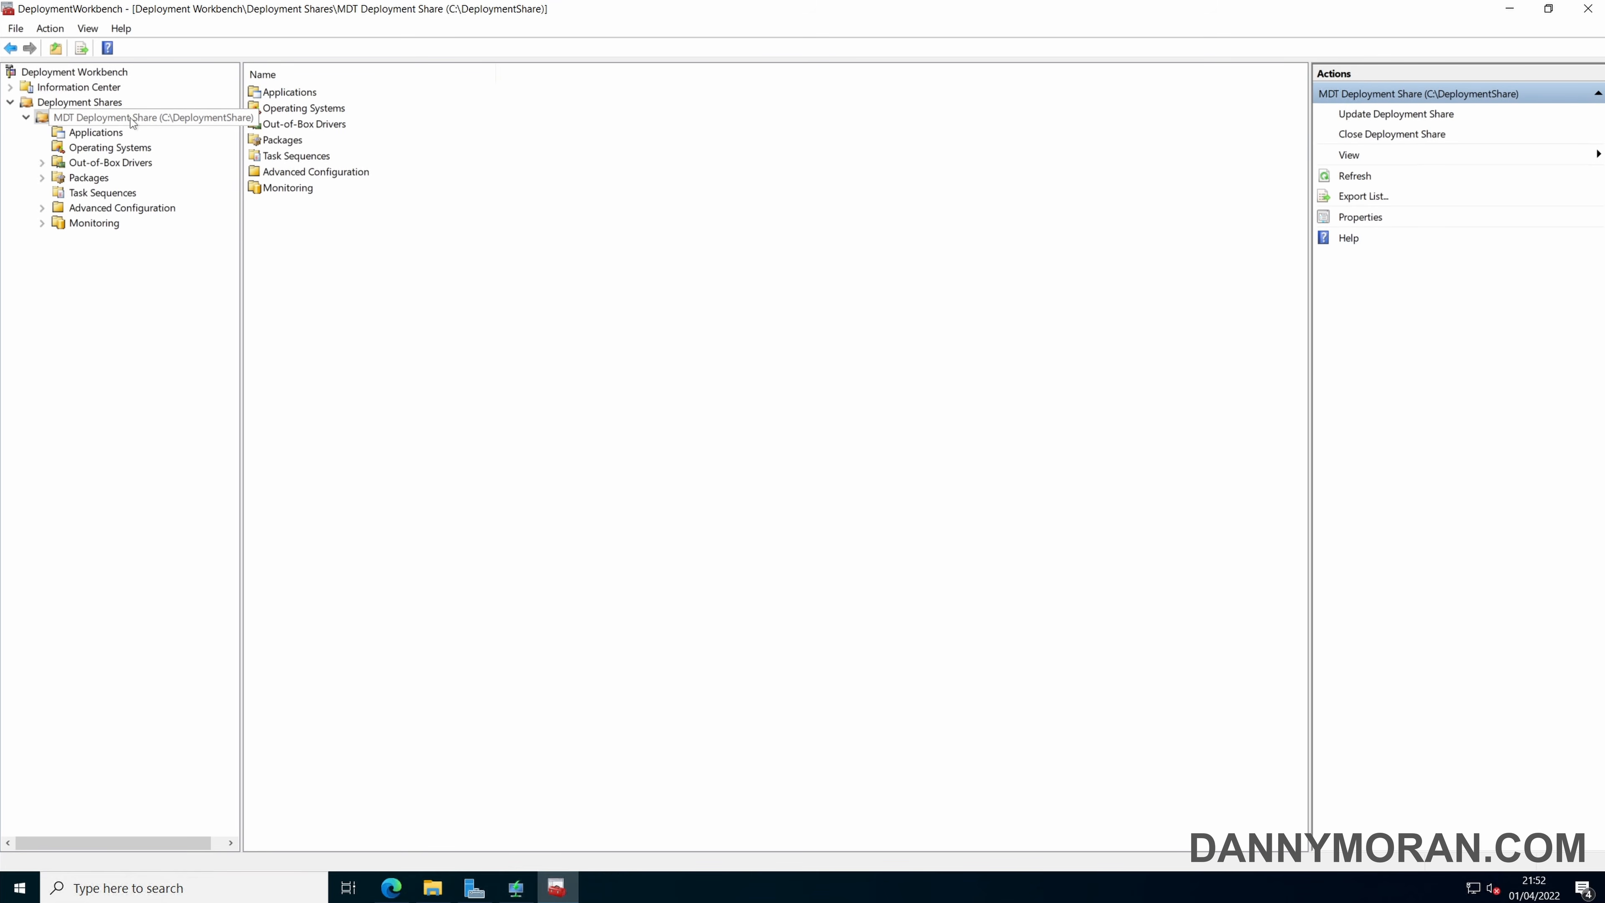
pyautogui.rightClick(132, 122)
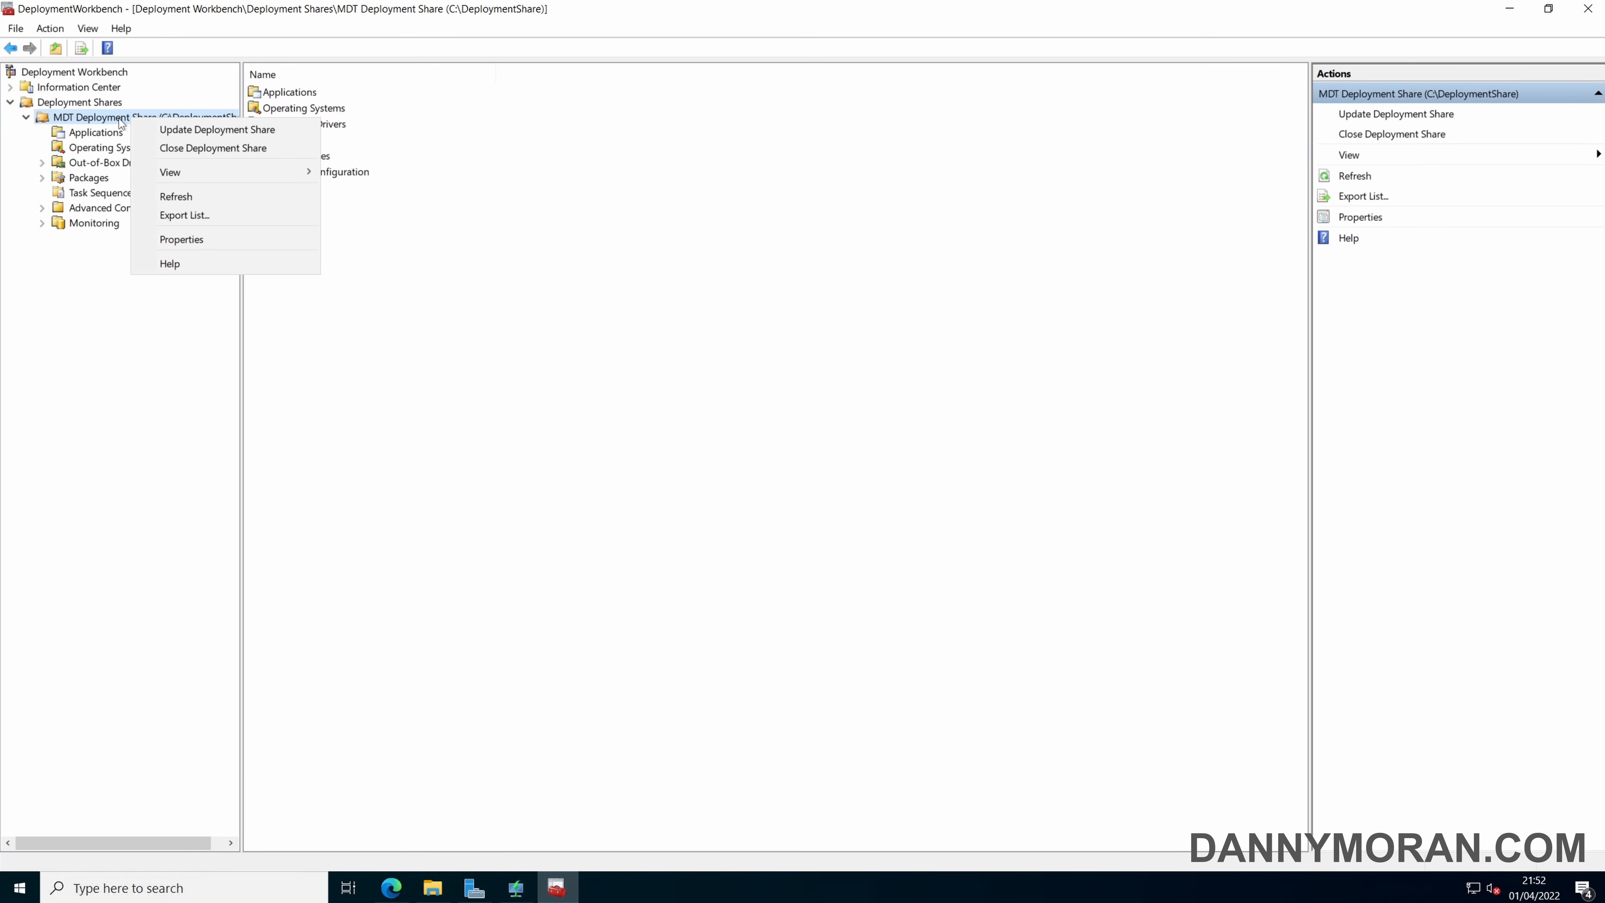
pyautogui.click(209, 244)
pyautogui.click(556, 445)
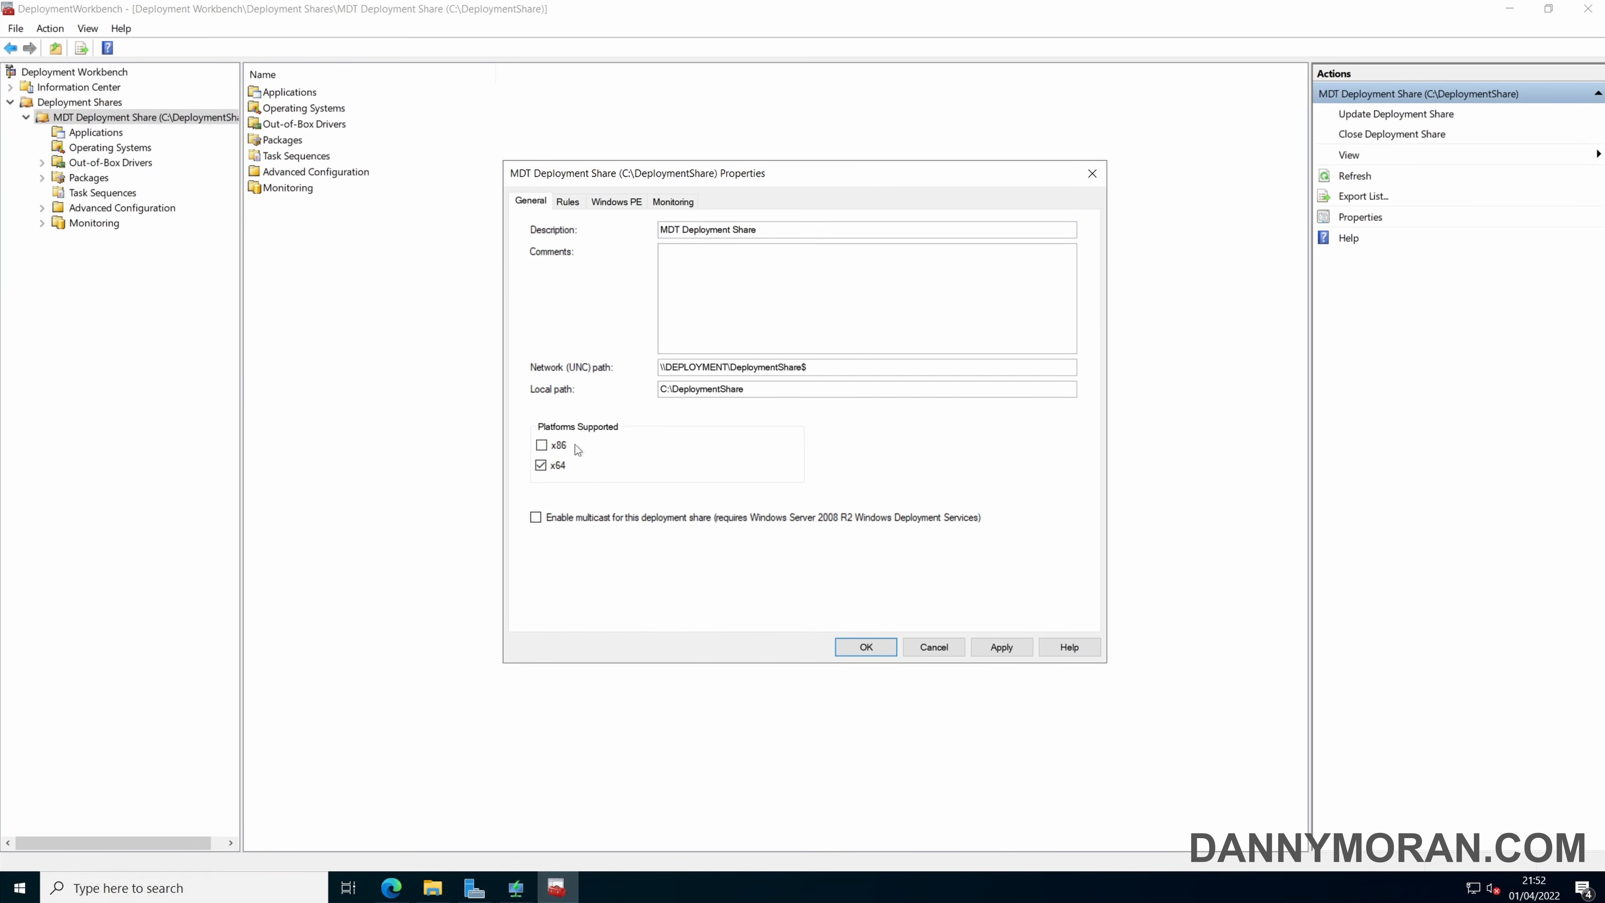
pyautogui.click(567, 201)
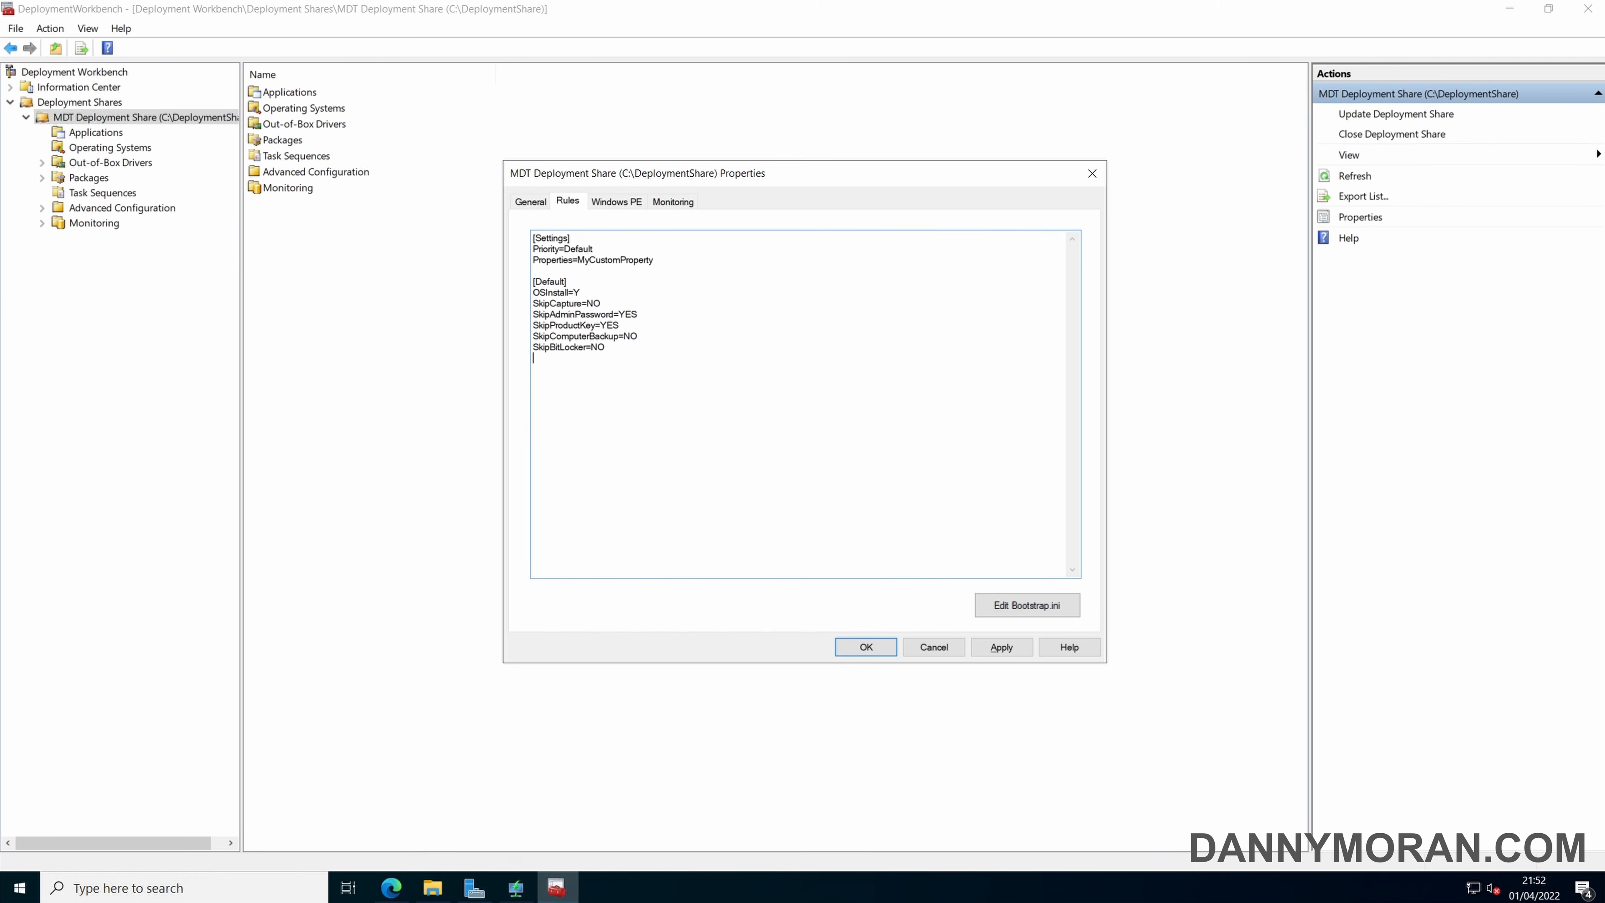
pyautogui.moveTo(634, 374); pyautogui.dragTo(574, 238)
pyautogui.click(632, 392)
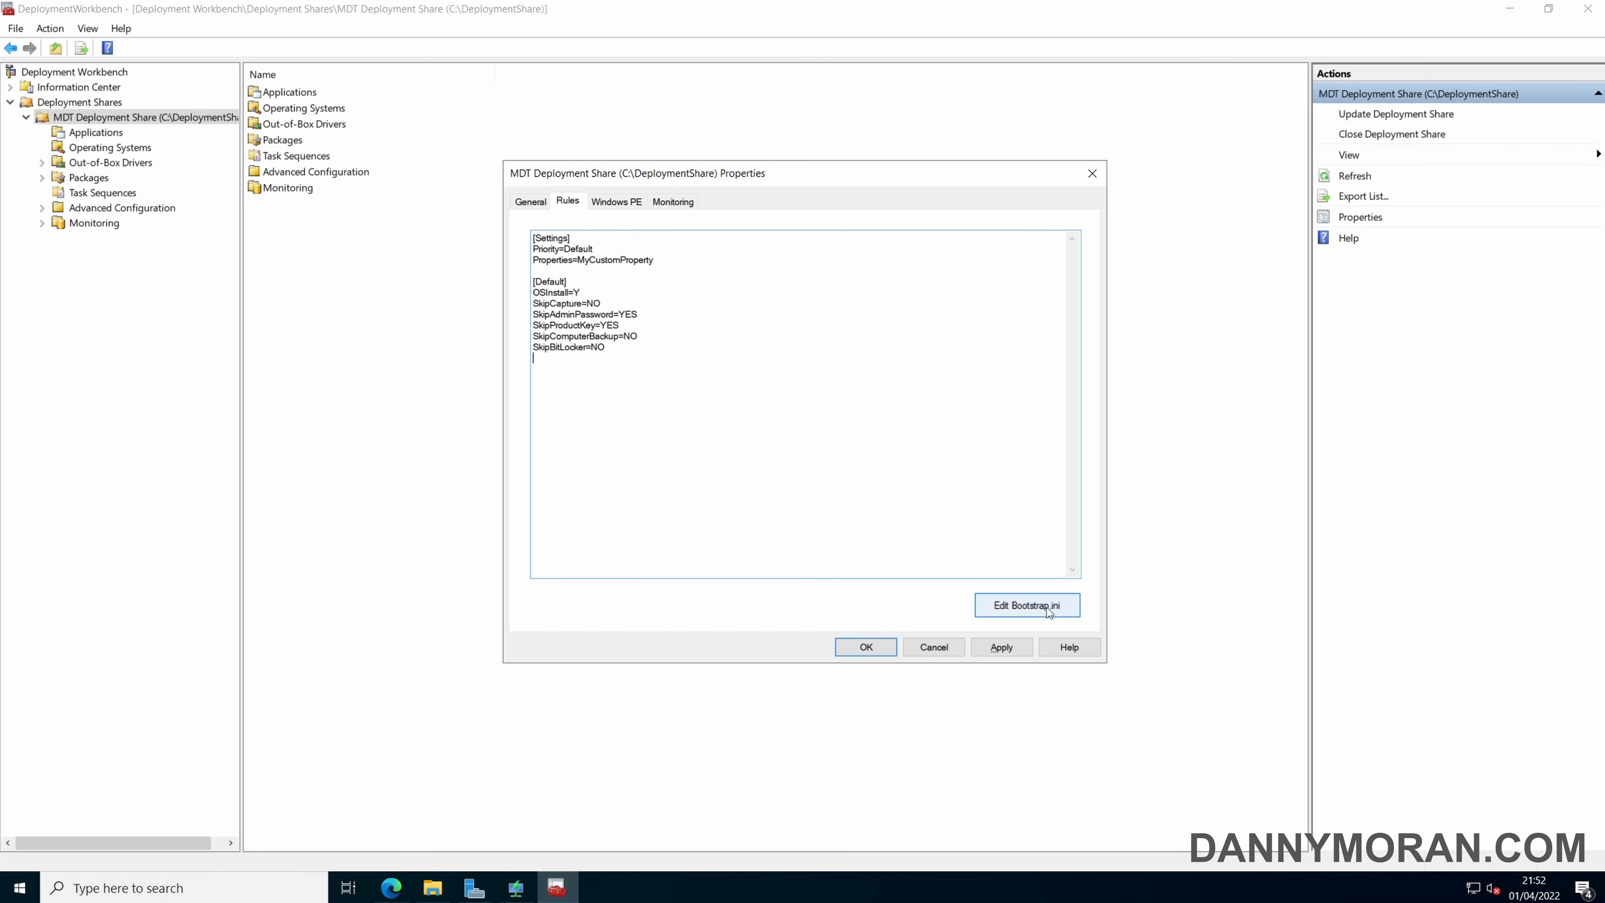
# Disable generation of the Lite Touch bootable ISO image for the x64 Windows PE platform.
pyautogui.click(617, 201)
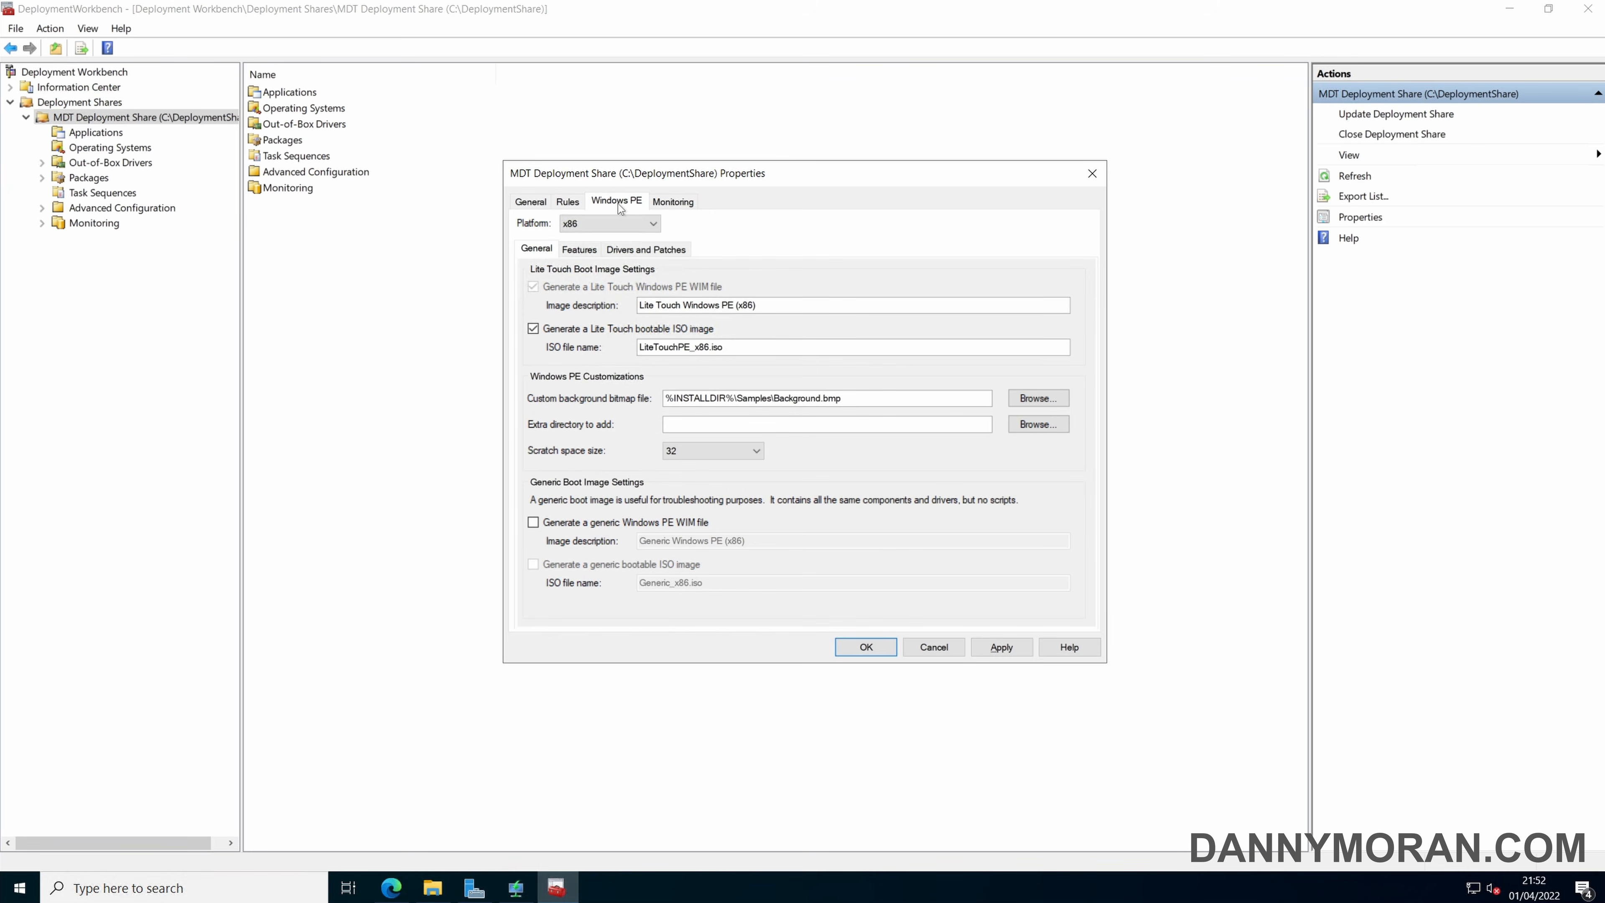
pyautogui.click(614, 224)
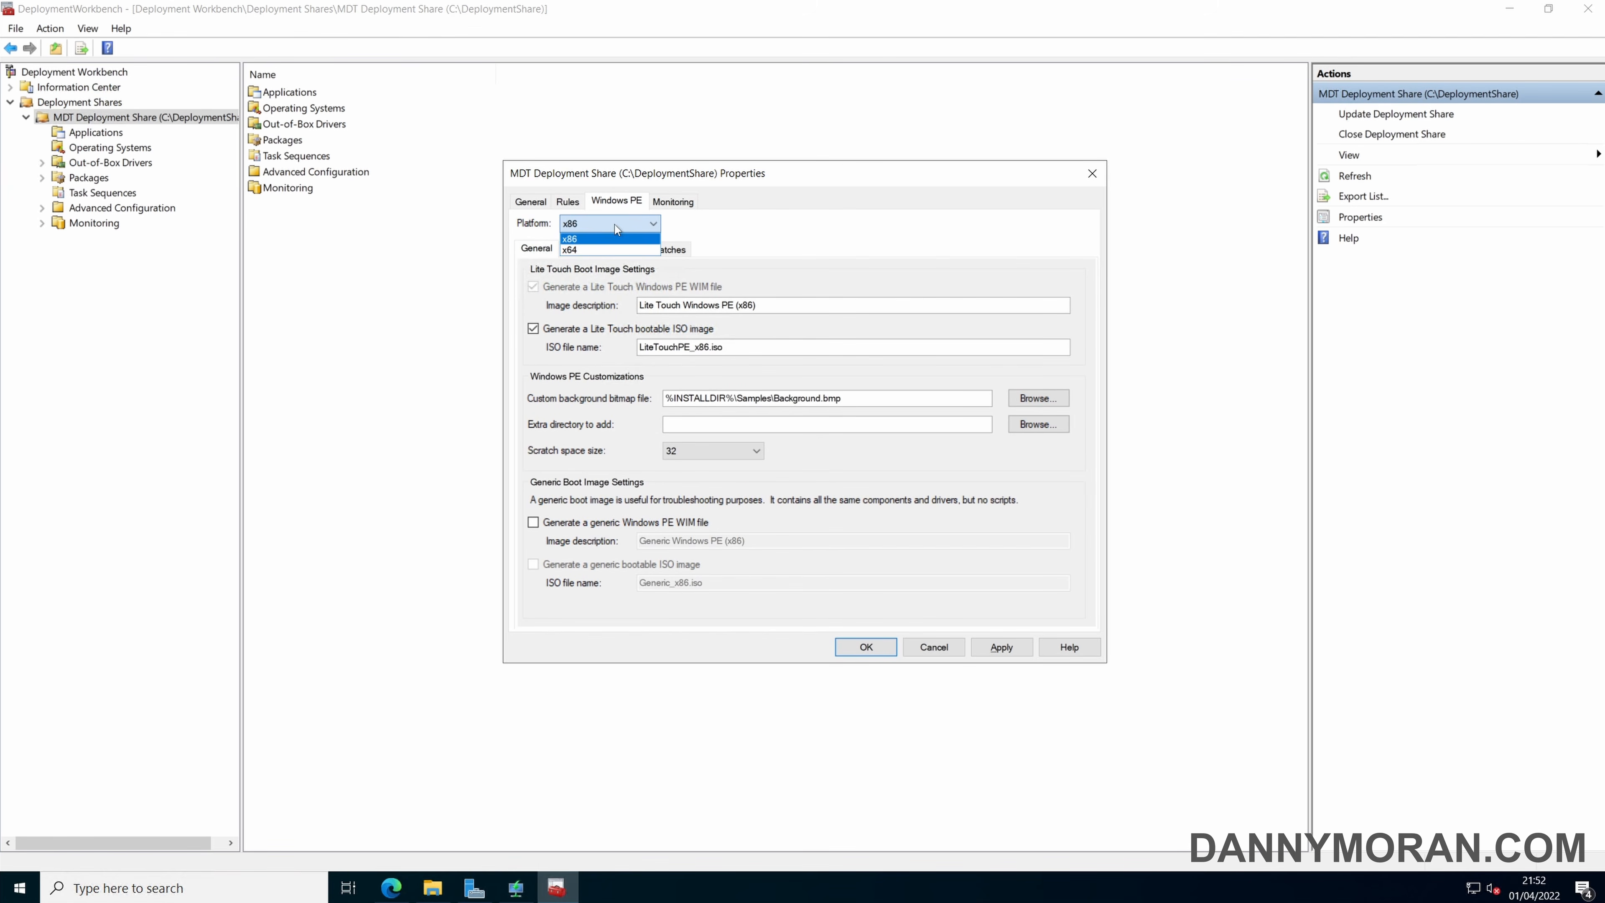
pyautogui.click(591, 249)
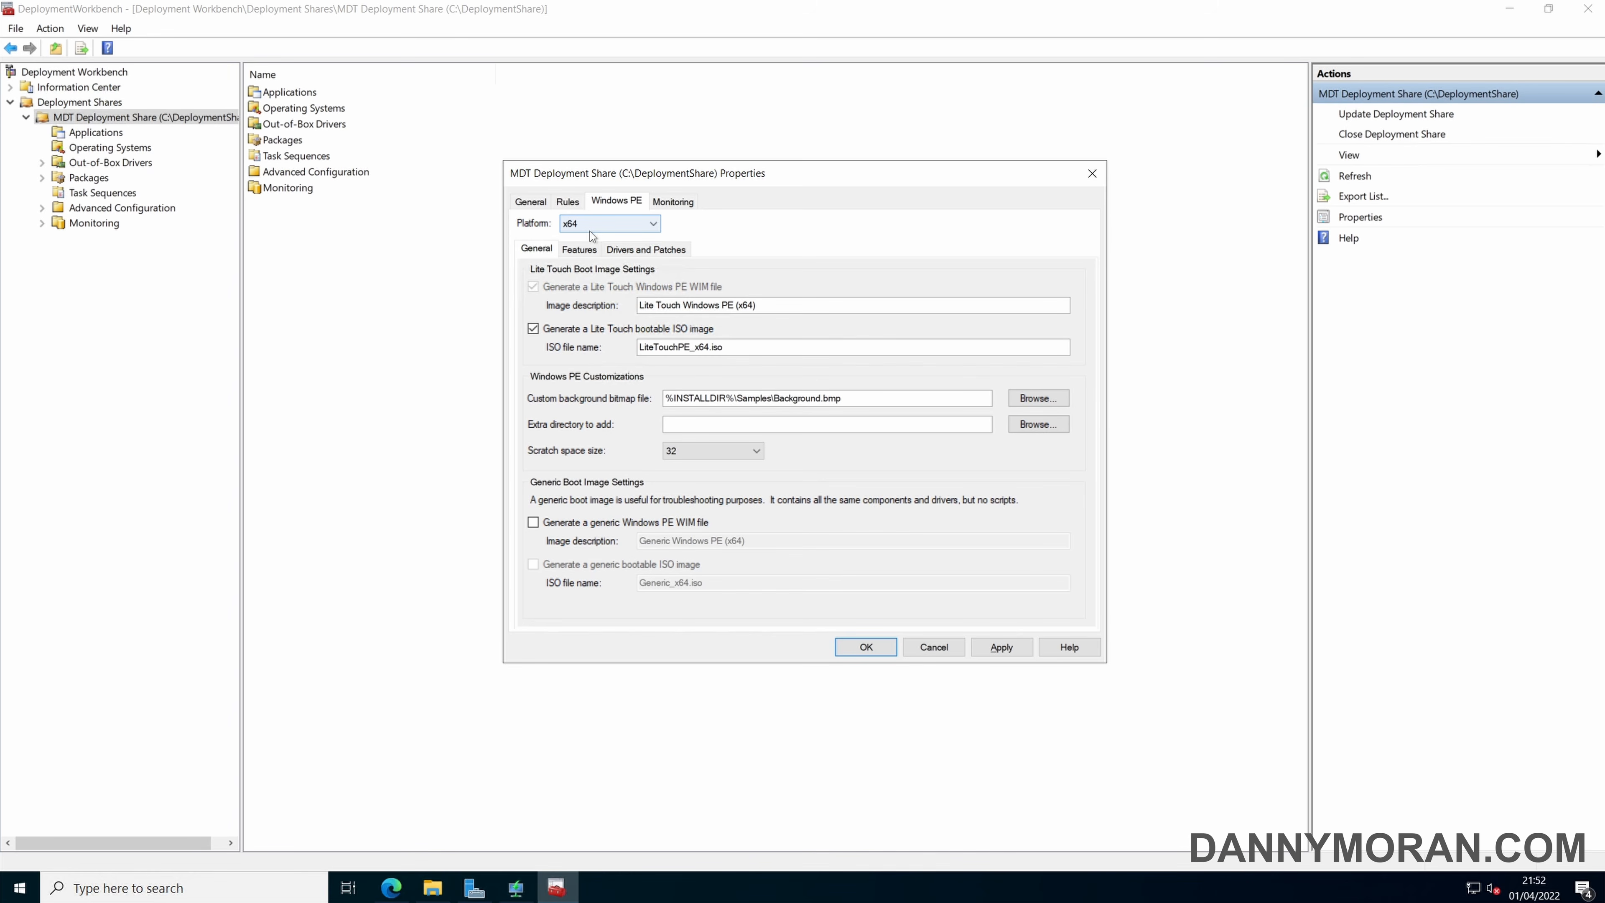
pyautogui.click(579, 329)
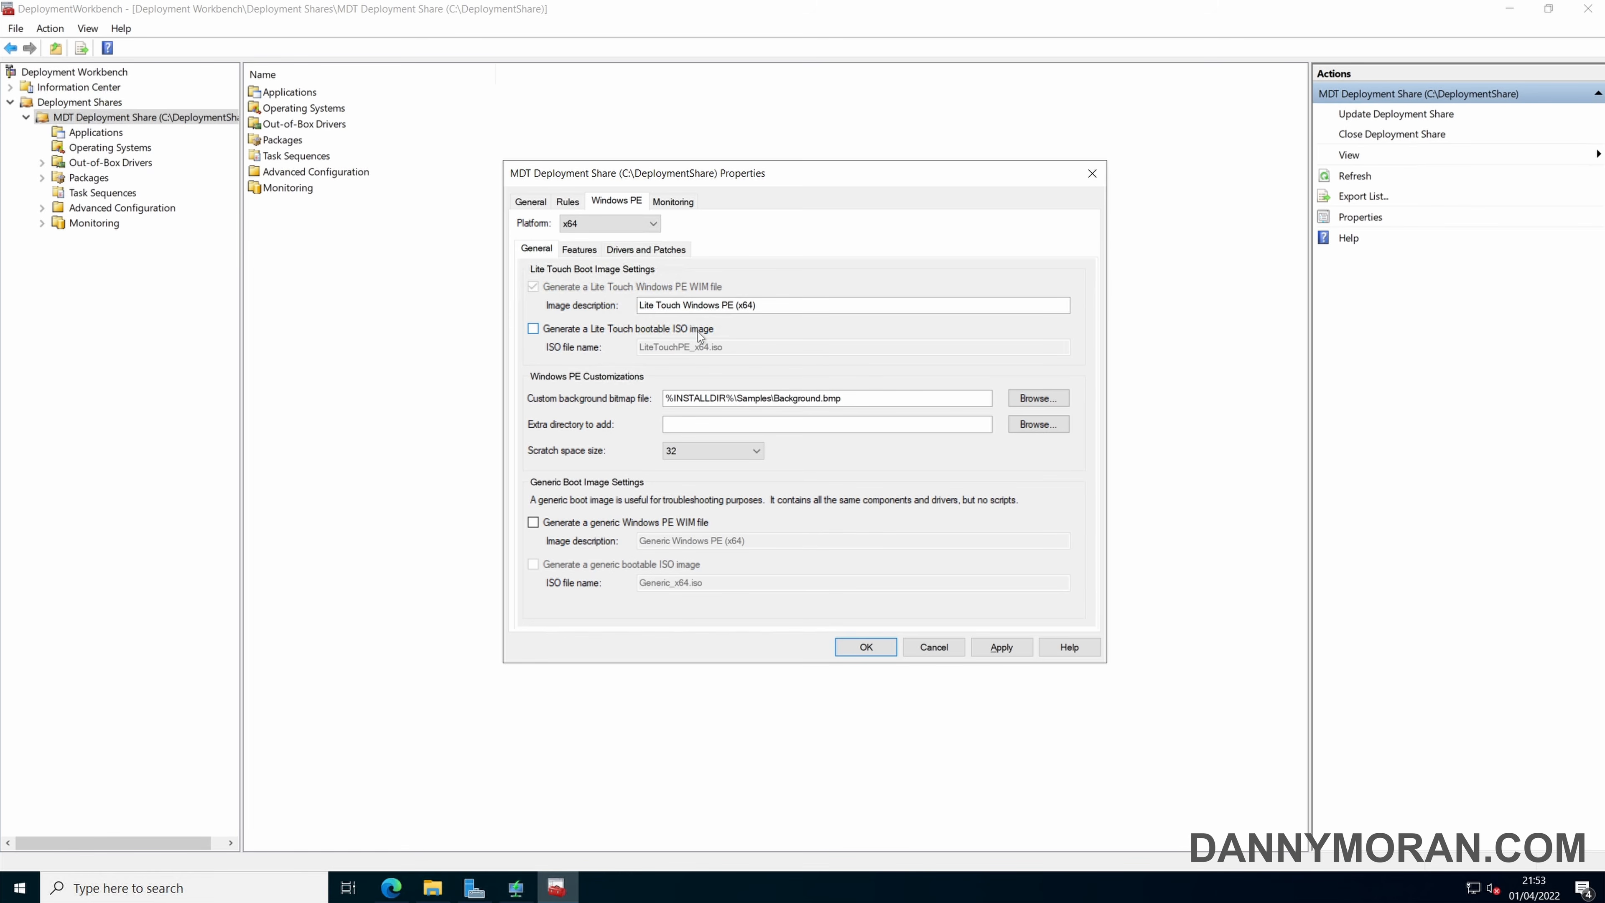
# Enable monitoring for the deployment share and apply the changed share properties.
pyautogui.click(674, 203)
pyautogui.click(536, 229)
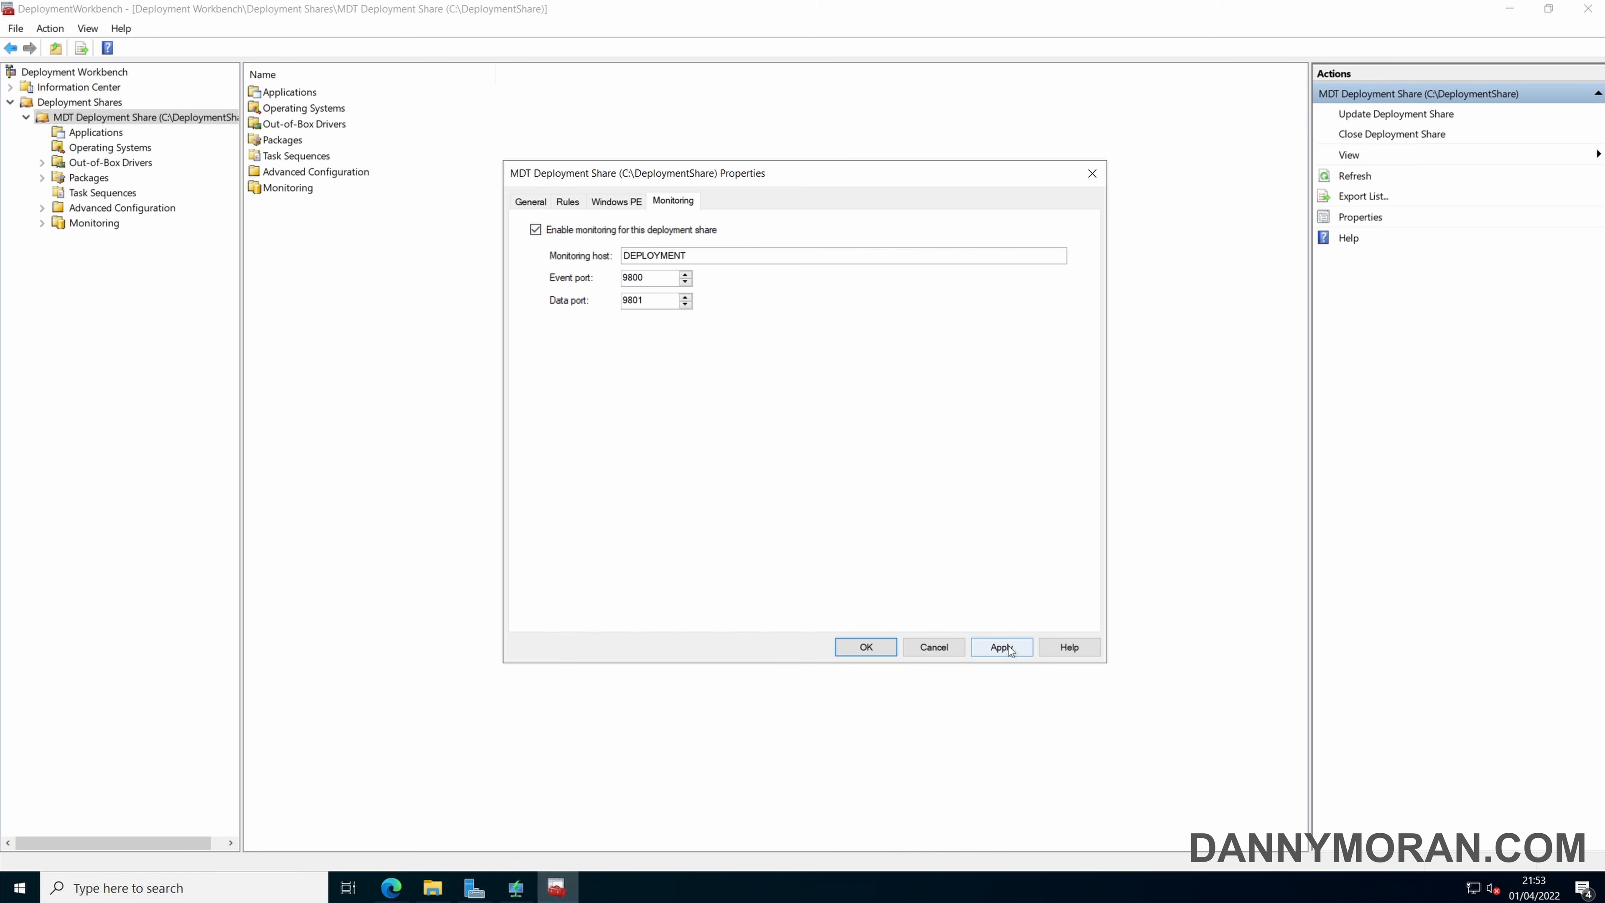
pyautogui.click(1010, 646)
pyautogui.click(866, 648)
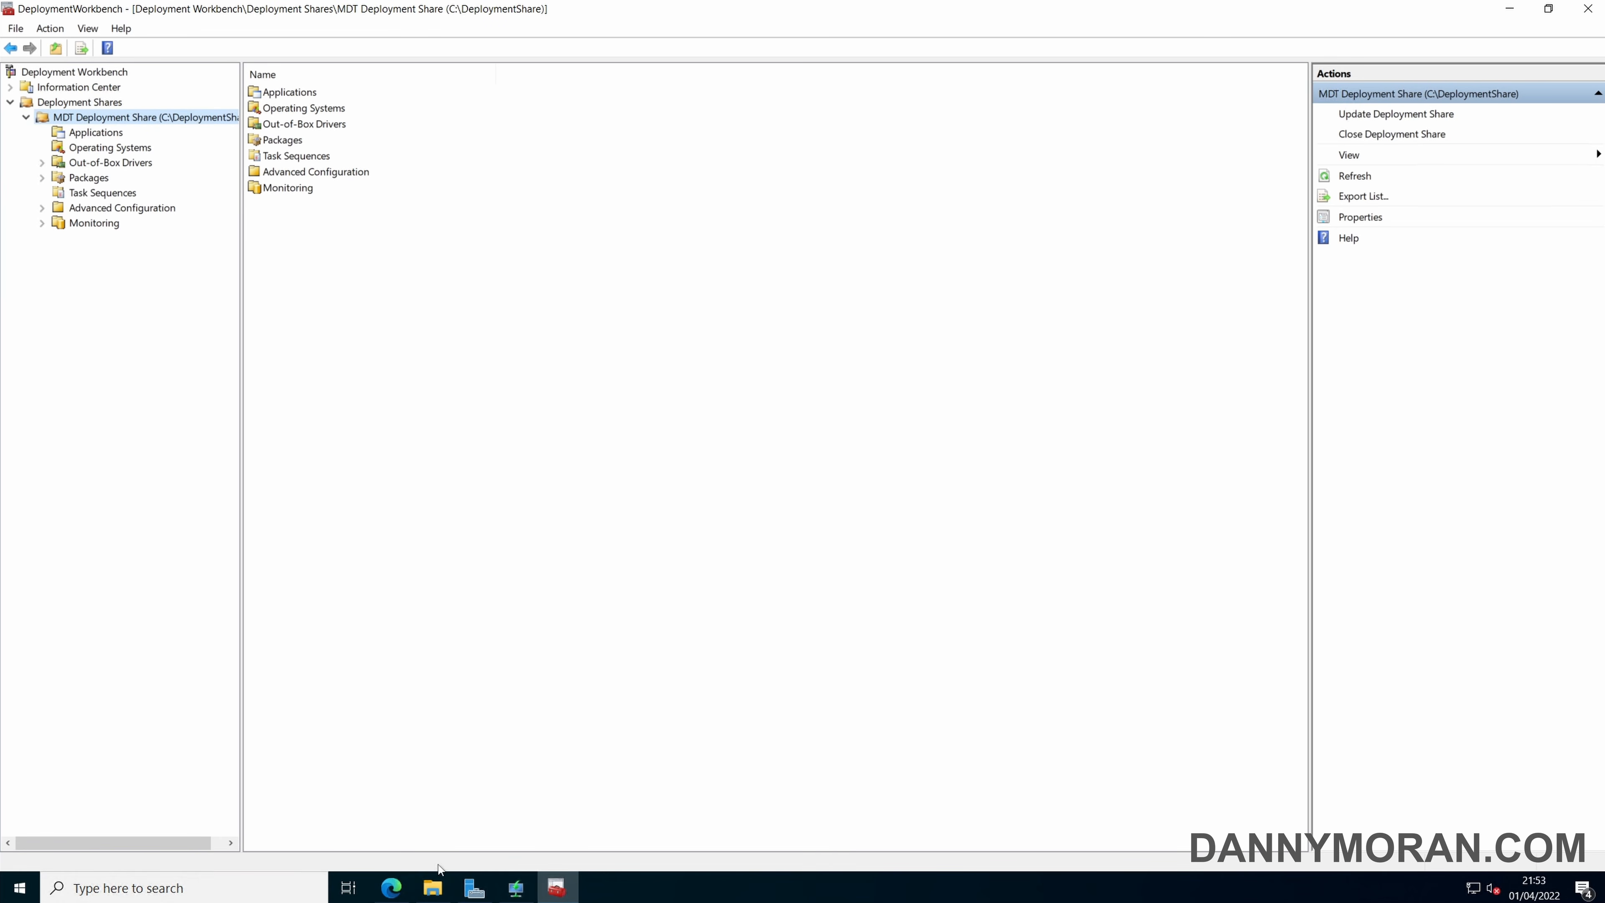
# Update the MDT Deployment Share with the option to completely regenerate the boot images.
pyautogui.rightClick(165, 117)
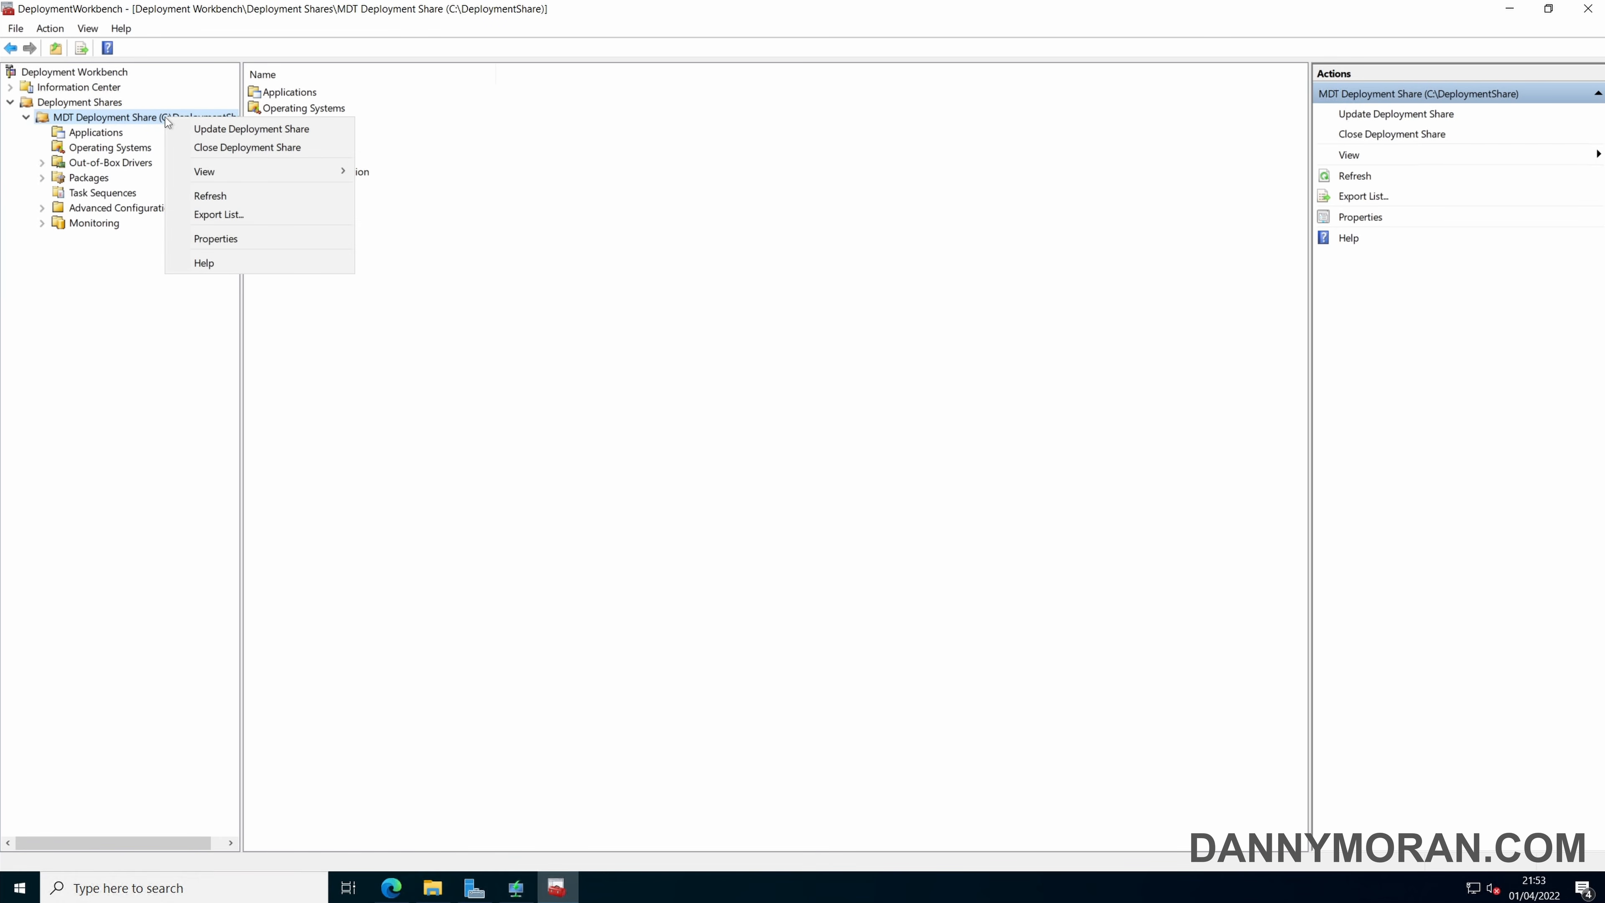
pyautogui.click(221, 133)
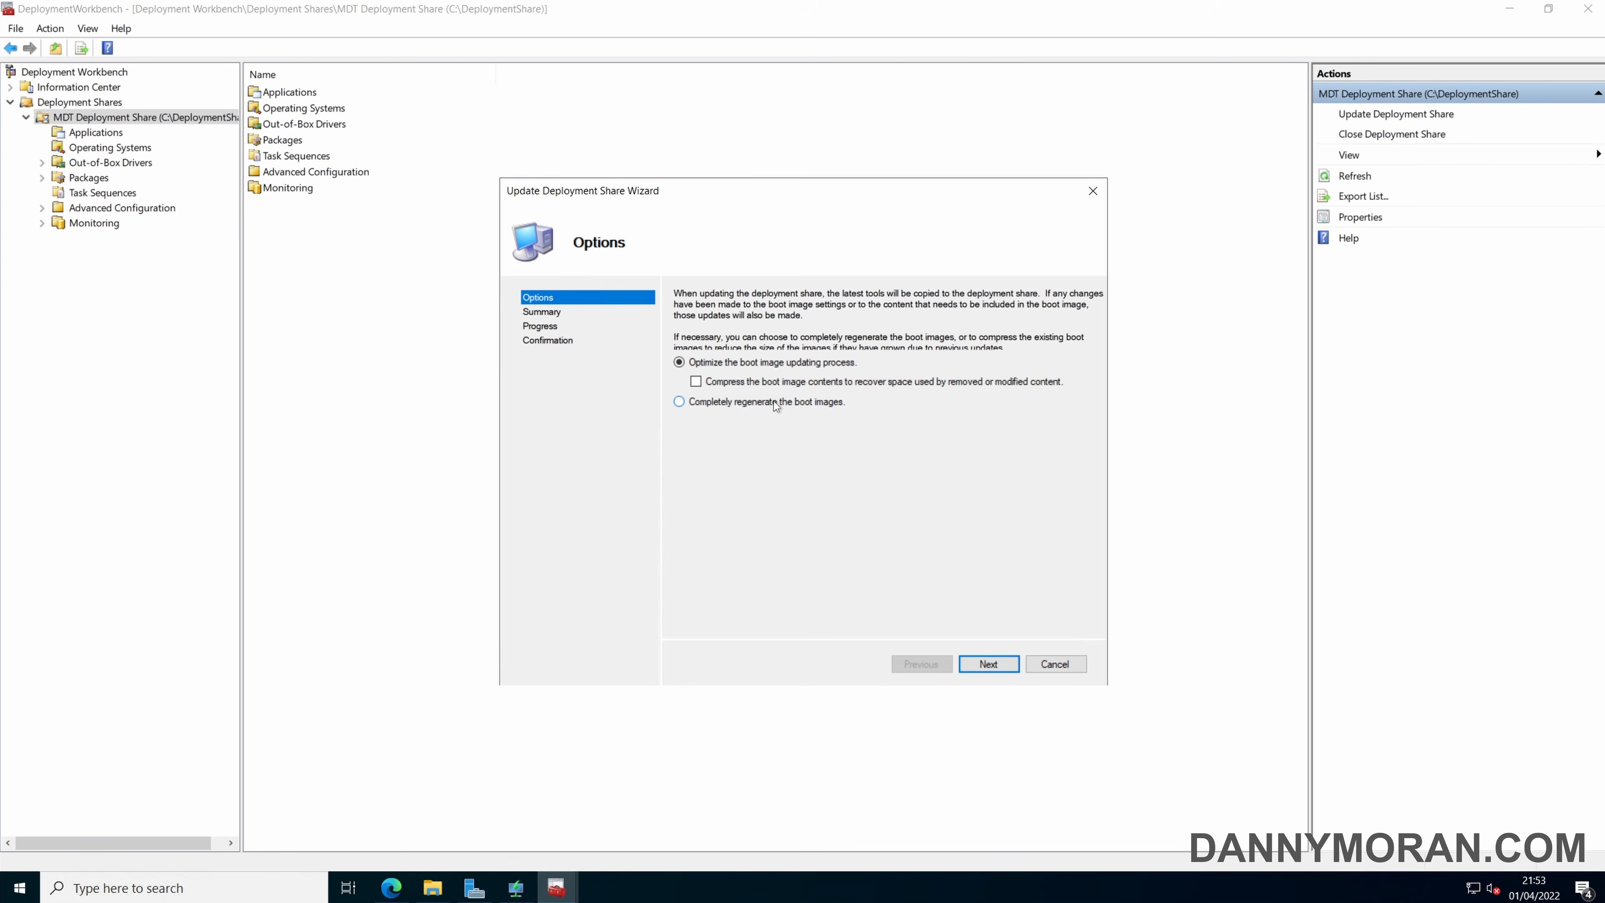
pyautogui.click(758, 403)
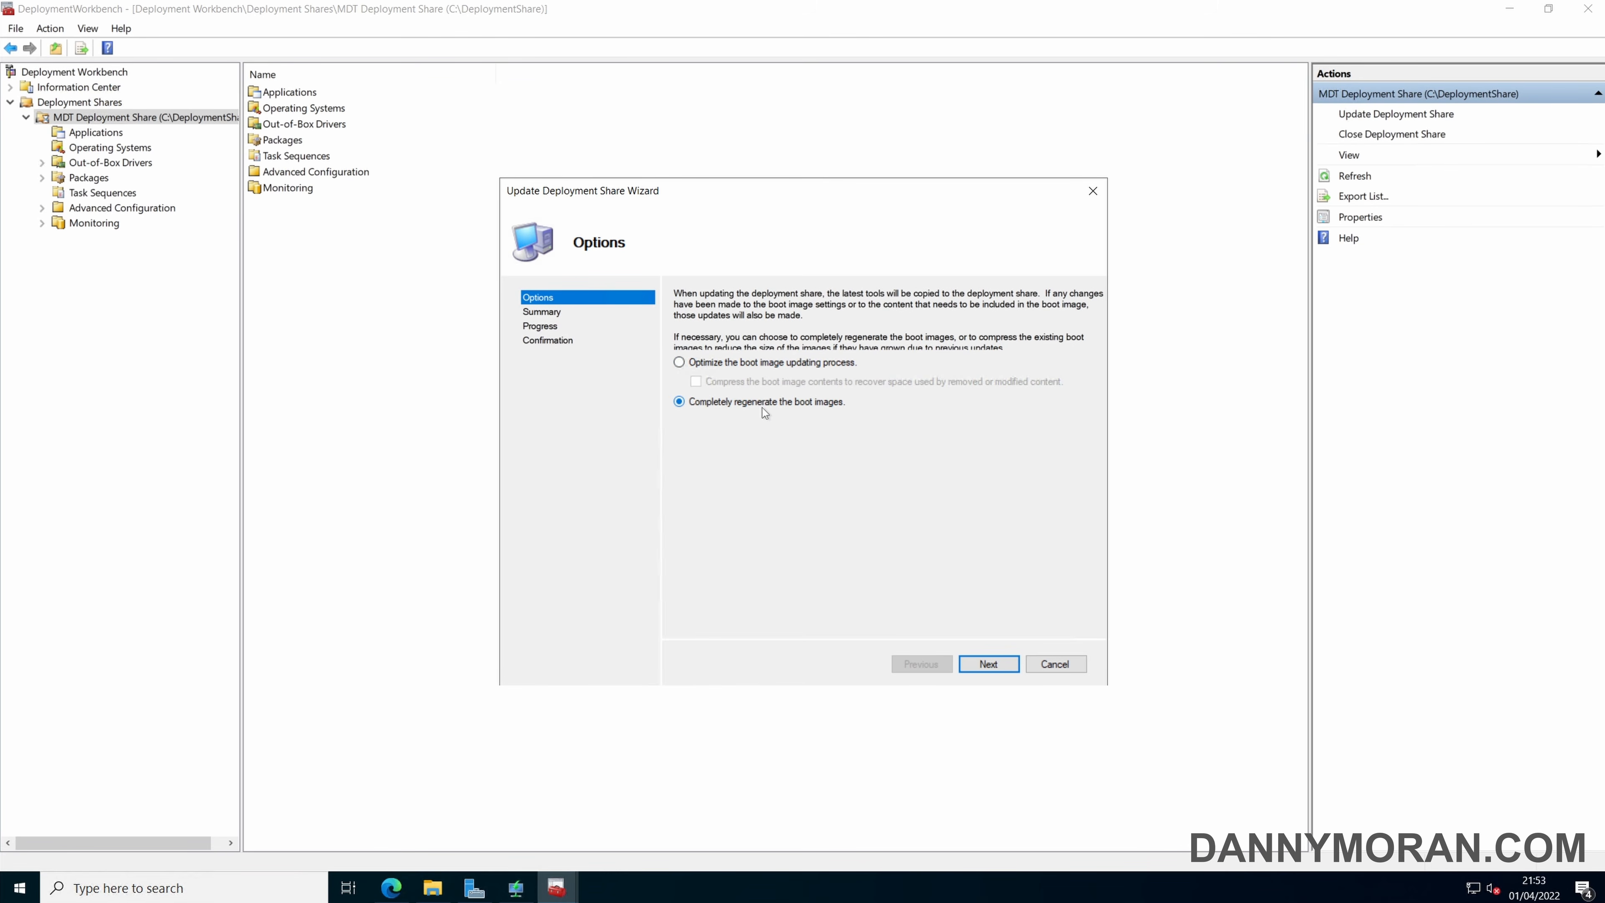
pyautogui.click(1001, 664)
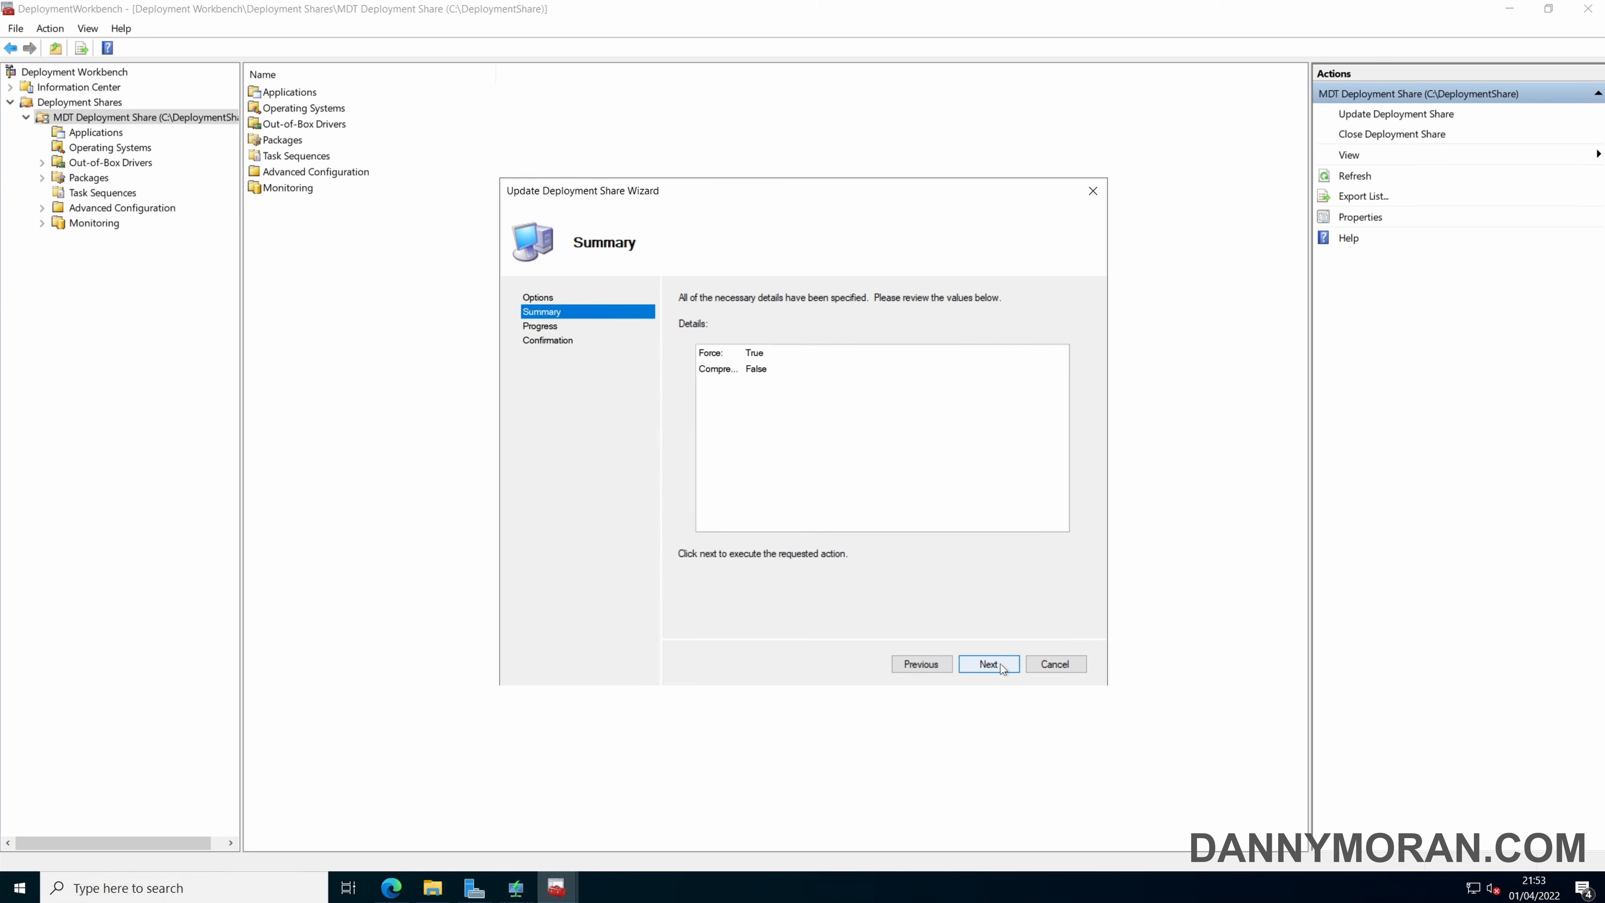
pyautogui.click(1001, 664)
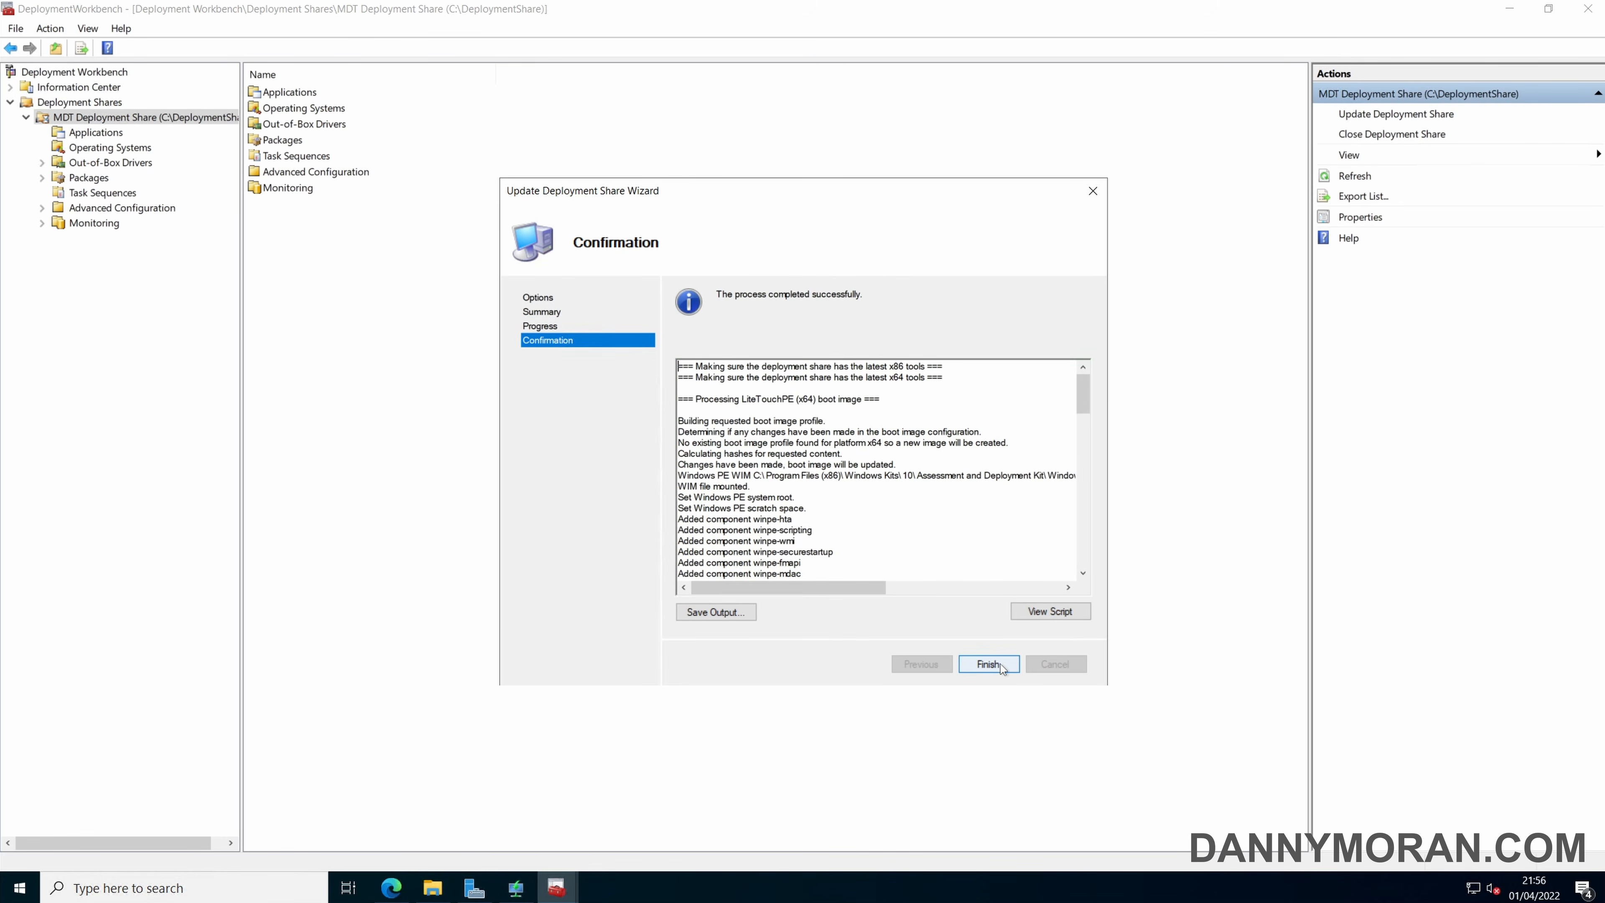
pyautogui.click(1001, 663)
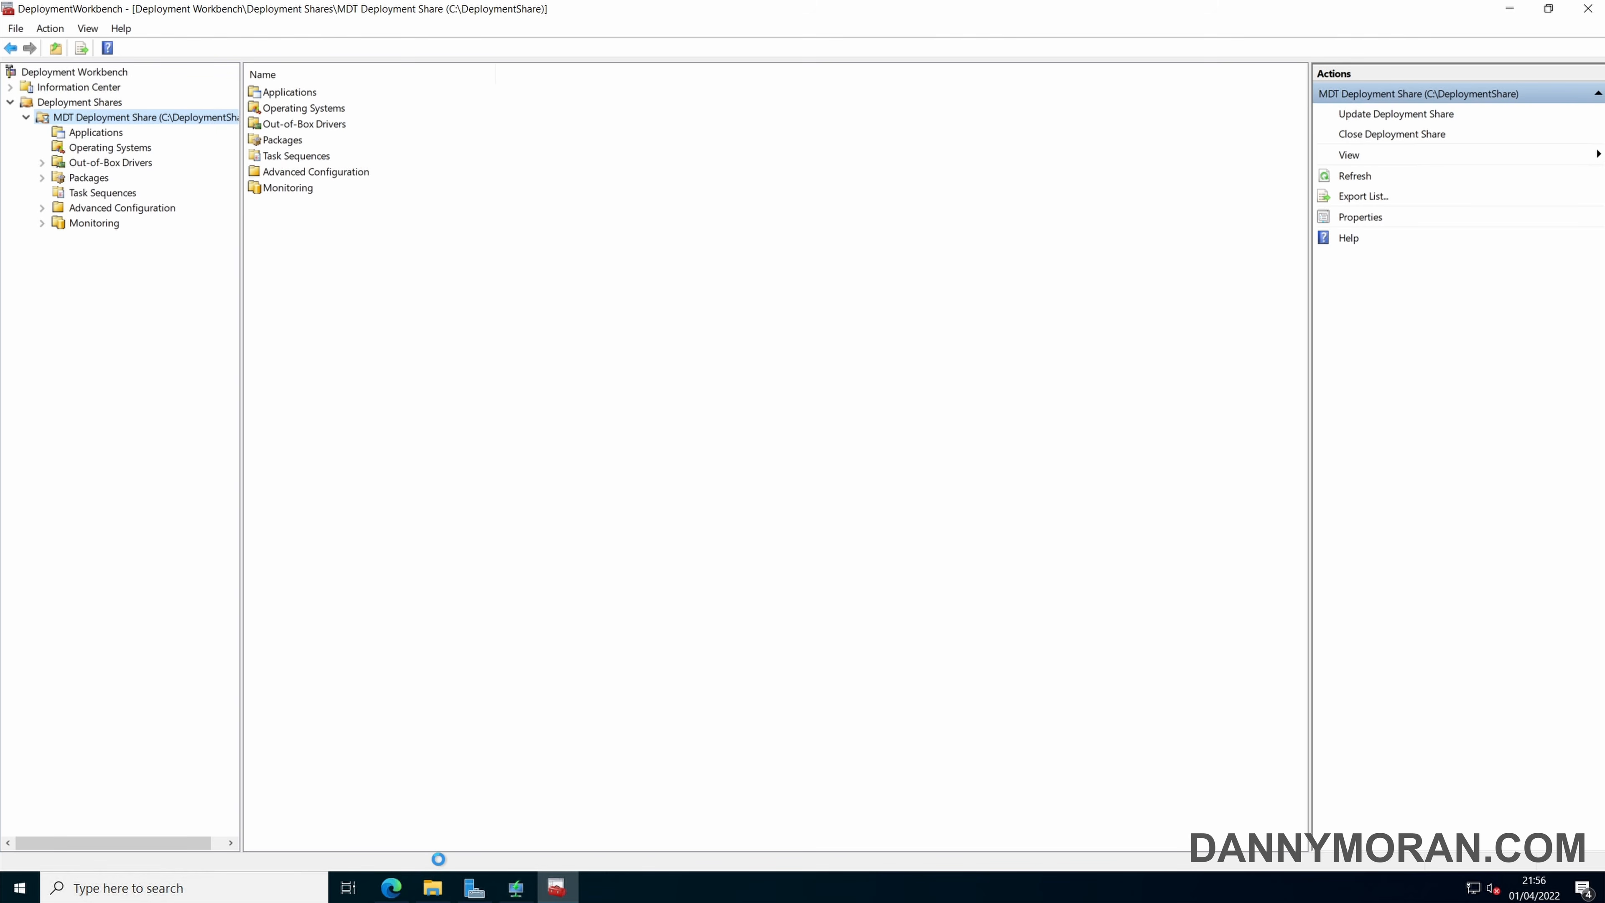
# Locate the generated LiteTouchPE_x64.wim file in C:\DeploymentShare\Boot using File Explorer.
pyautogui.click(433, 884)
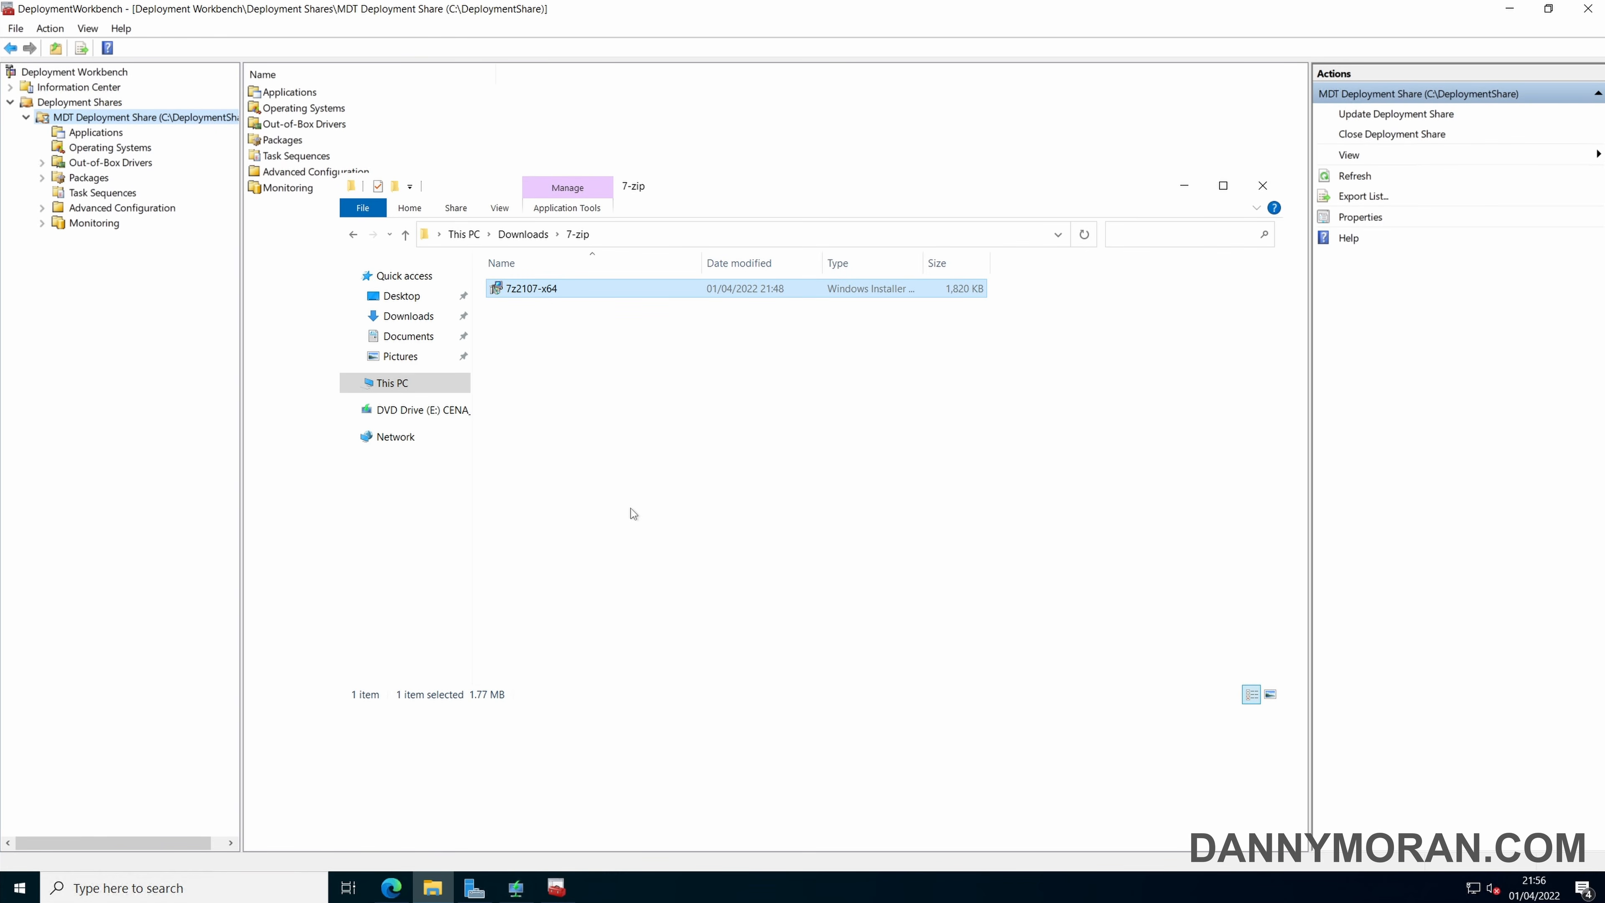
pyautogui.click(407, 387)
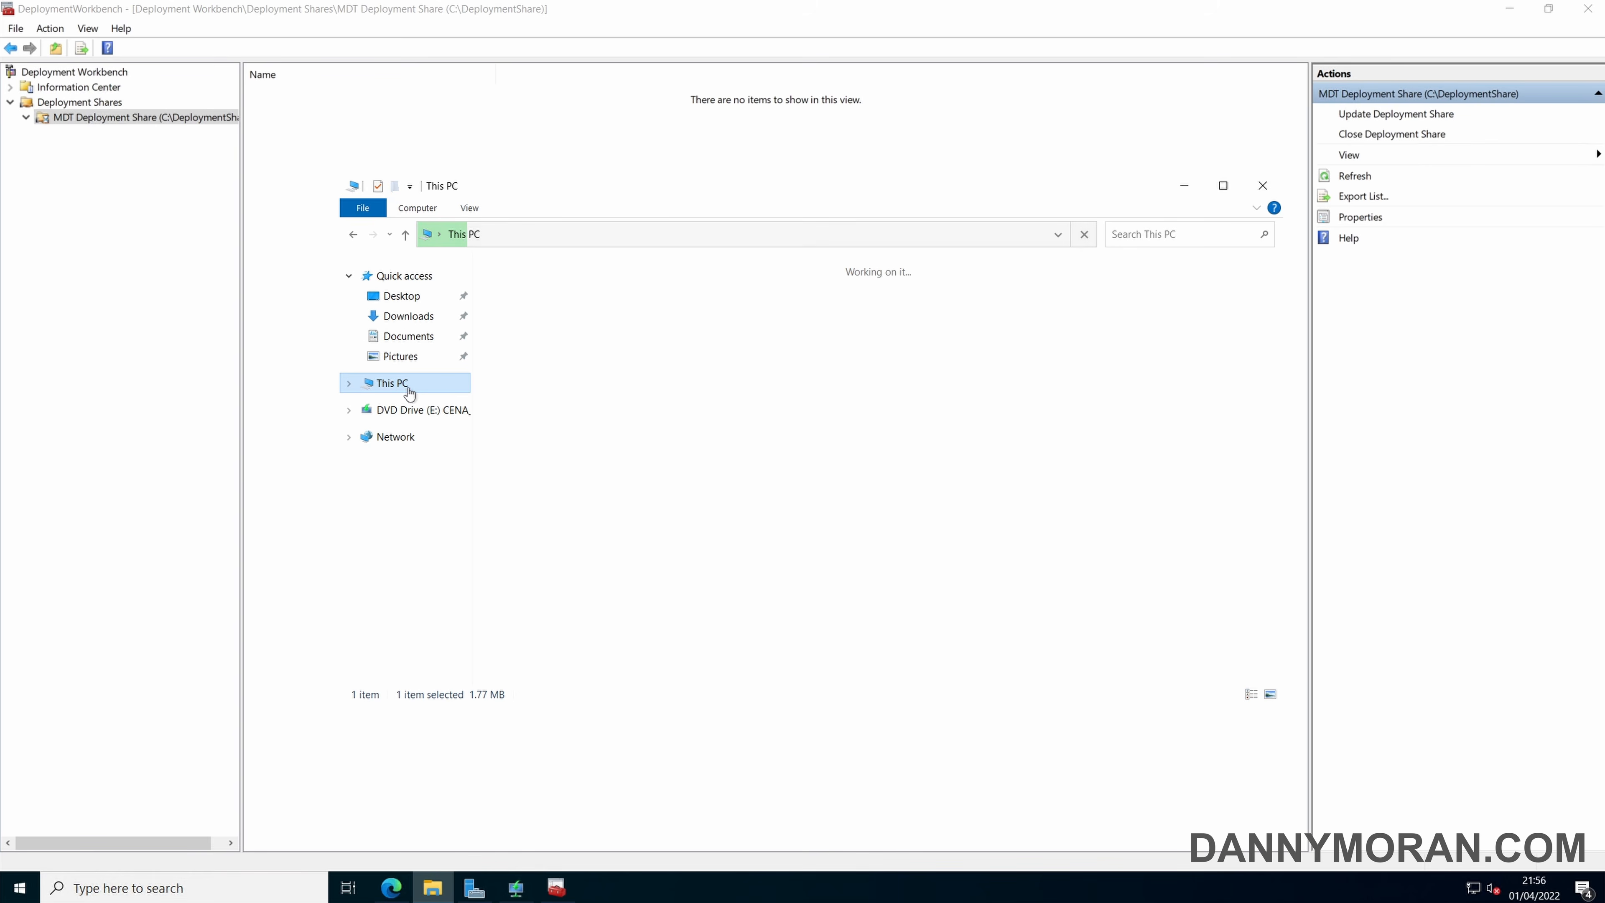
pyautogui.doubleClick(583, 455)
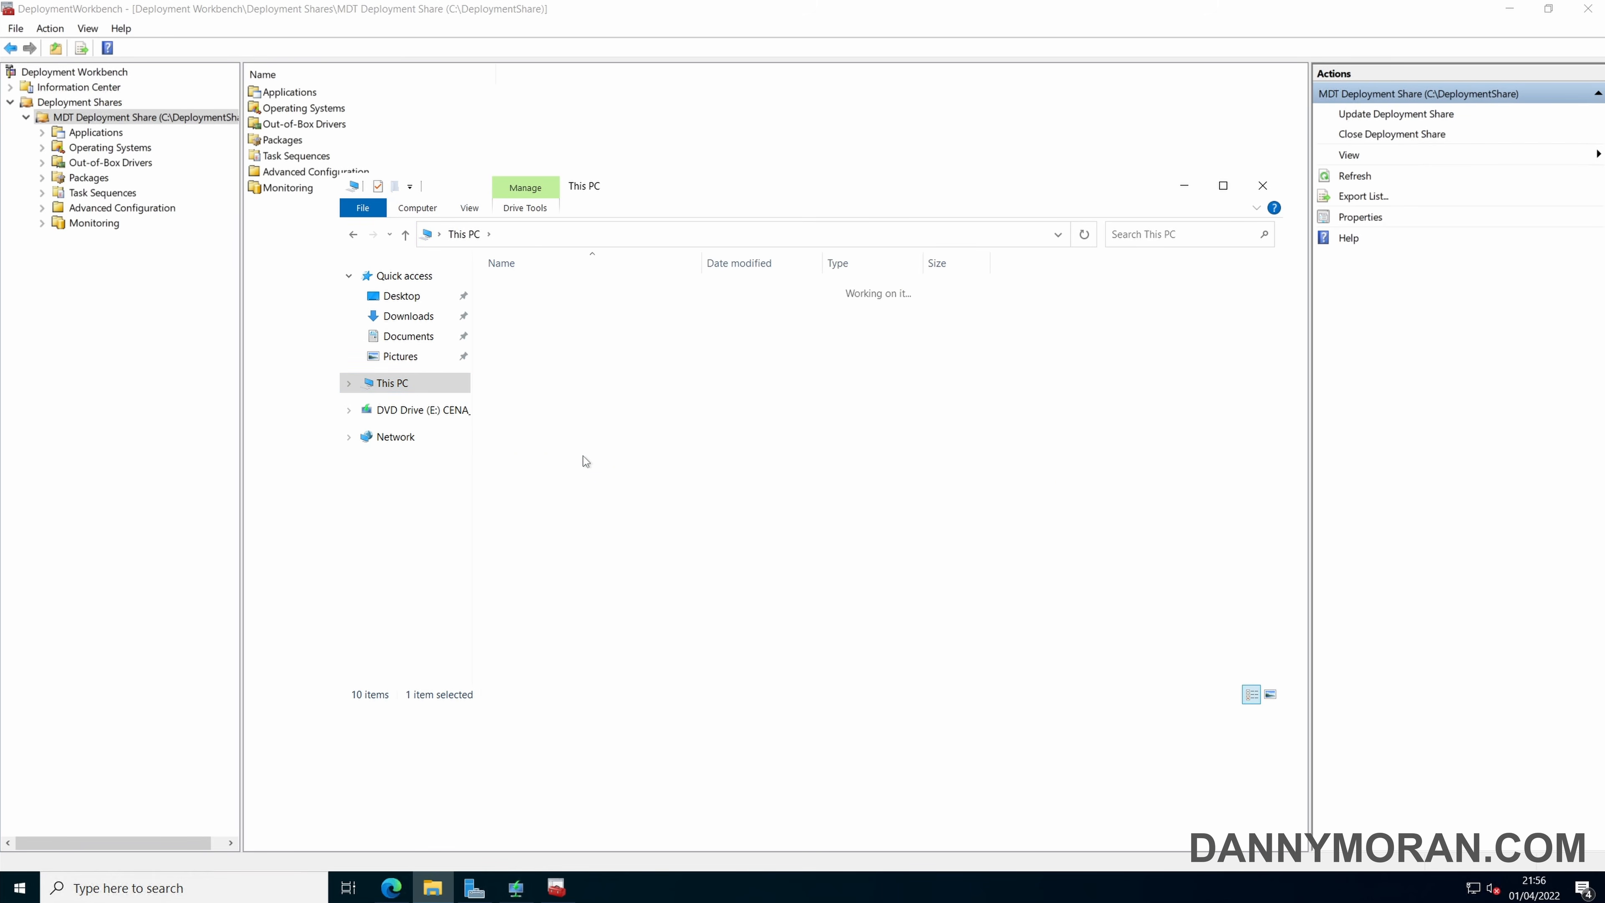
pyautogui.doubleClick(541, 292)
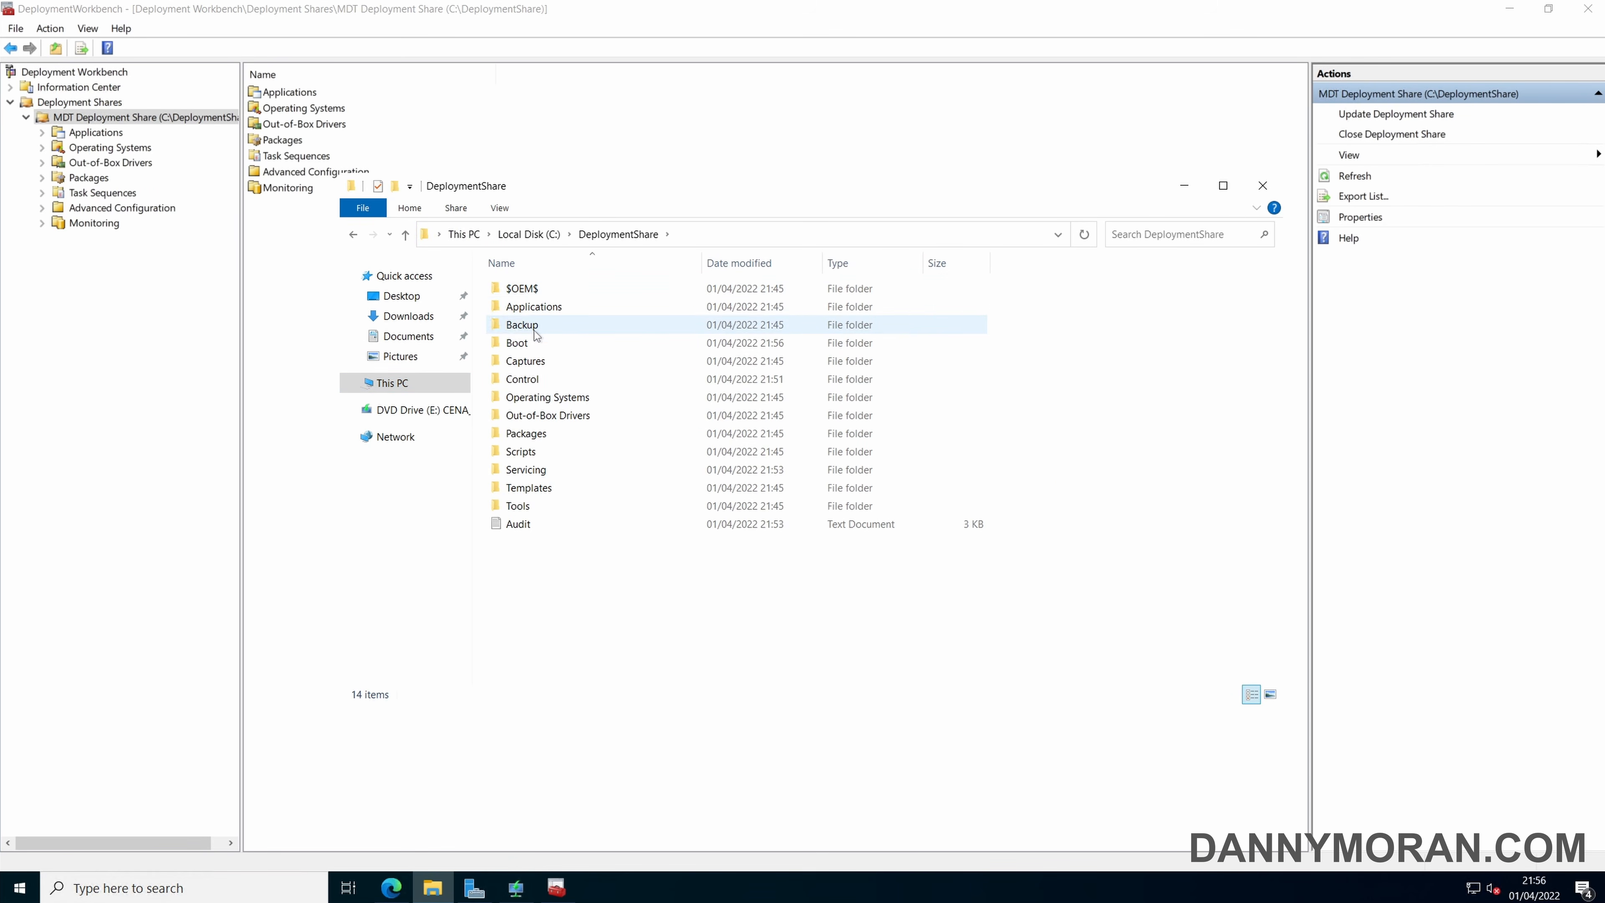
pyautogui.doubleClick(536, 343)
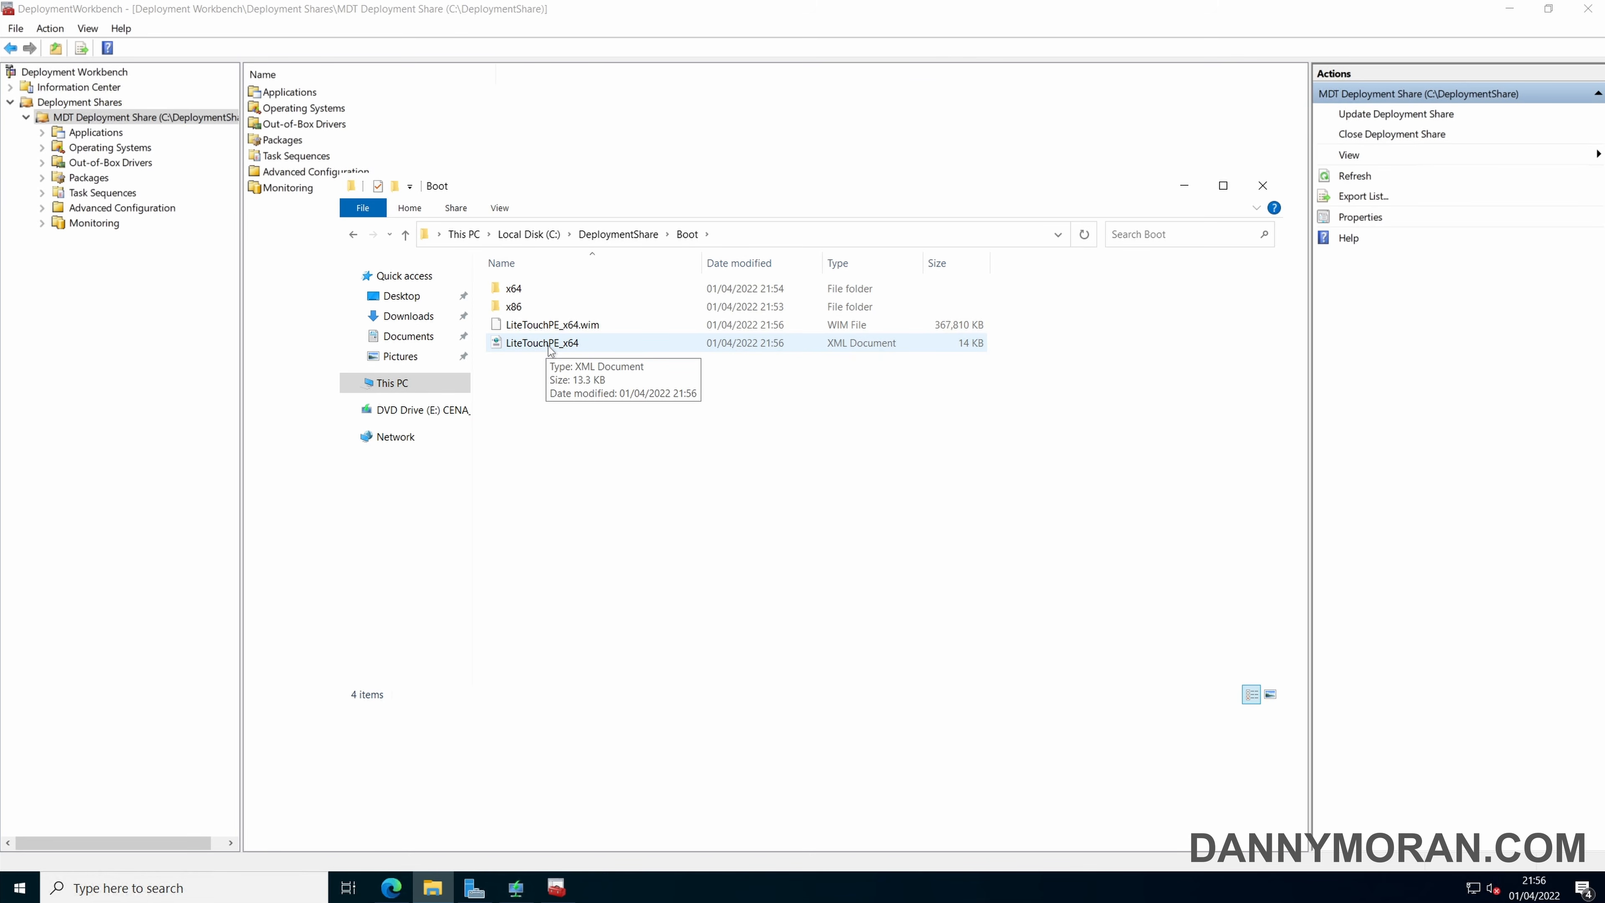
pyautogui.click(550, 329)
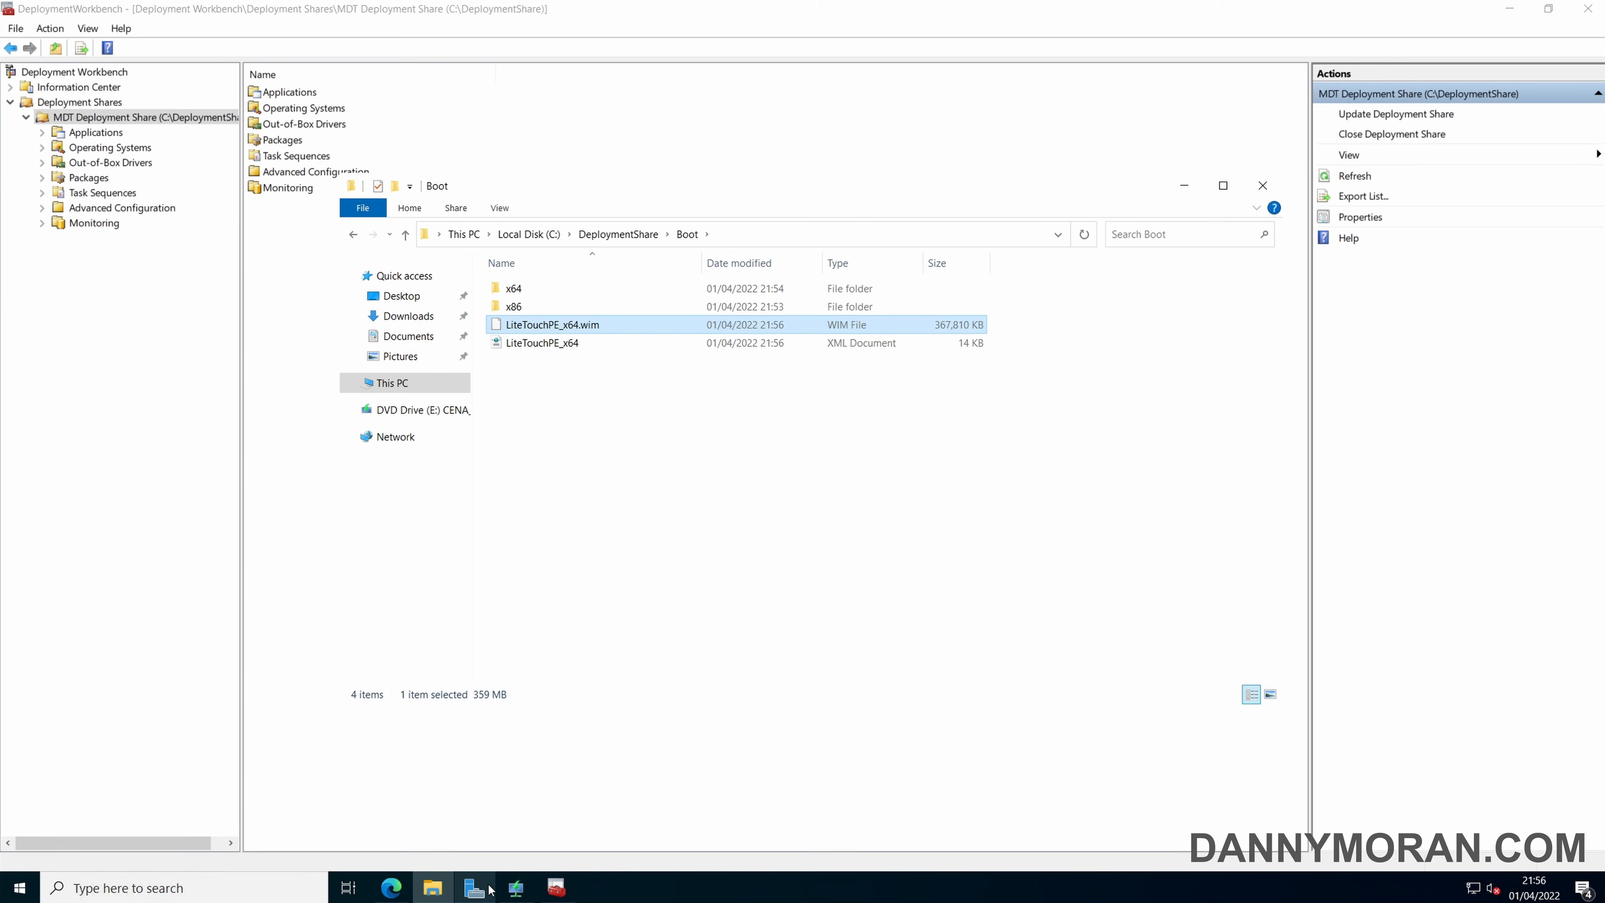
# In Windows Deployment Services, begin adding a boot image to the DEPLOYMENT server, choosing C:\DeploymentShare\Boot\LiteTouchPE_x64.wim as the image file.
pyautogui.click(516, 887)
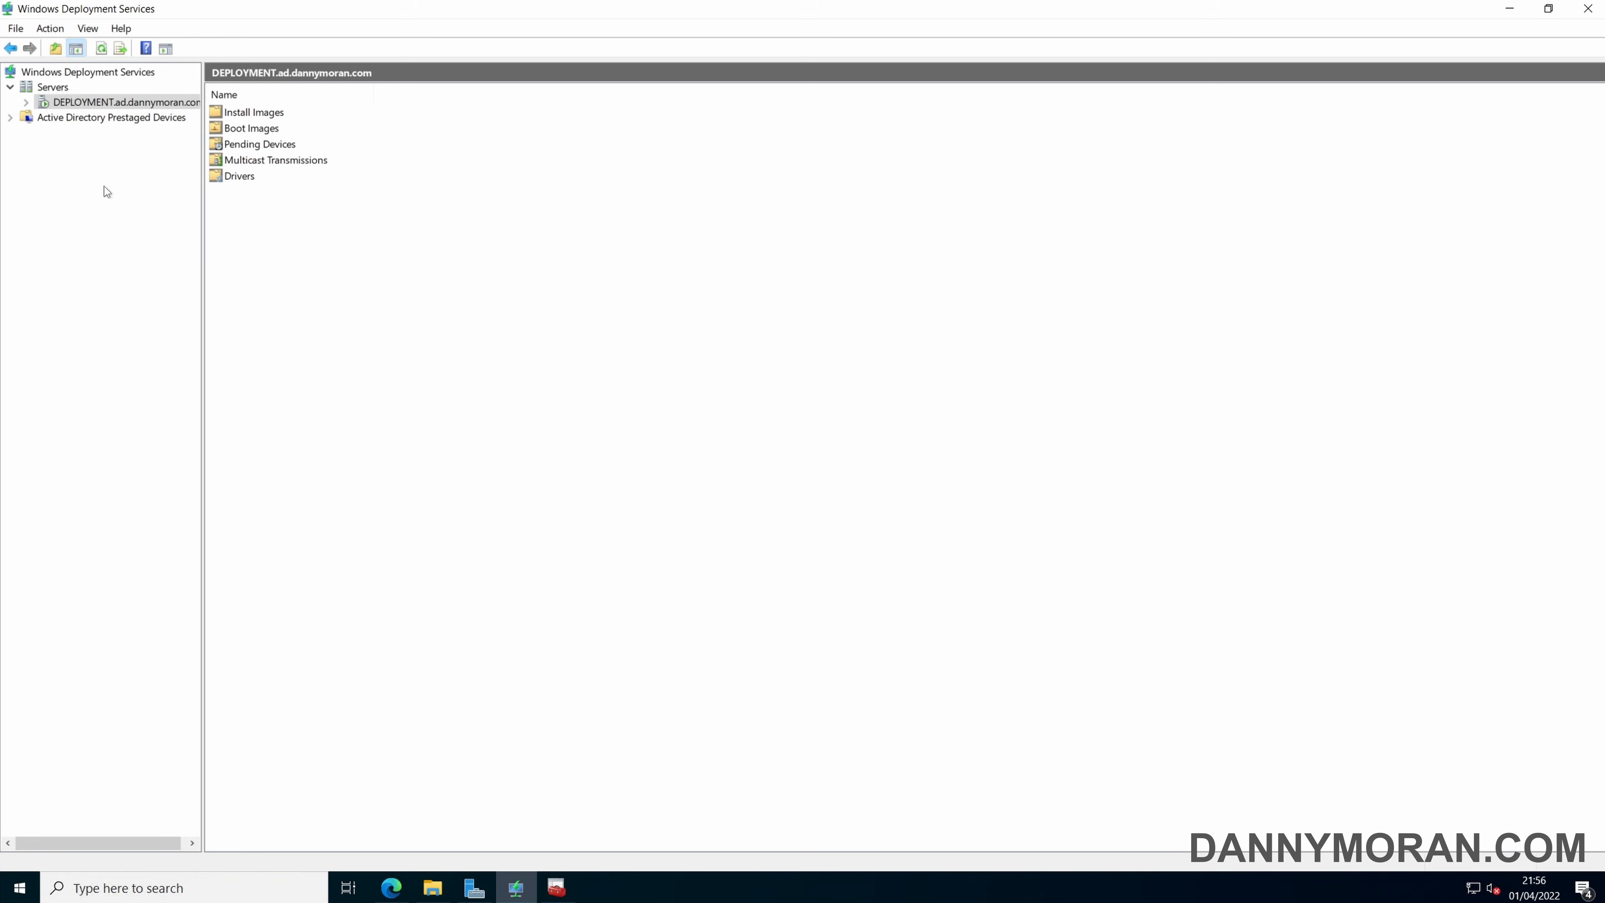
pyautogui.click(27, 103)
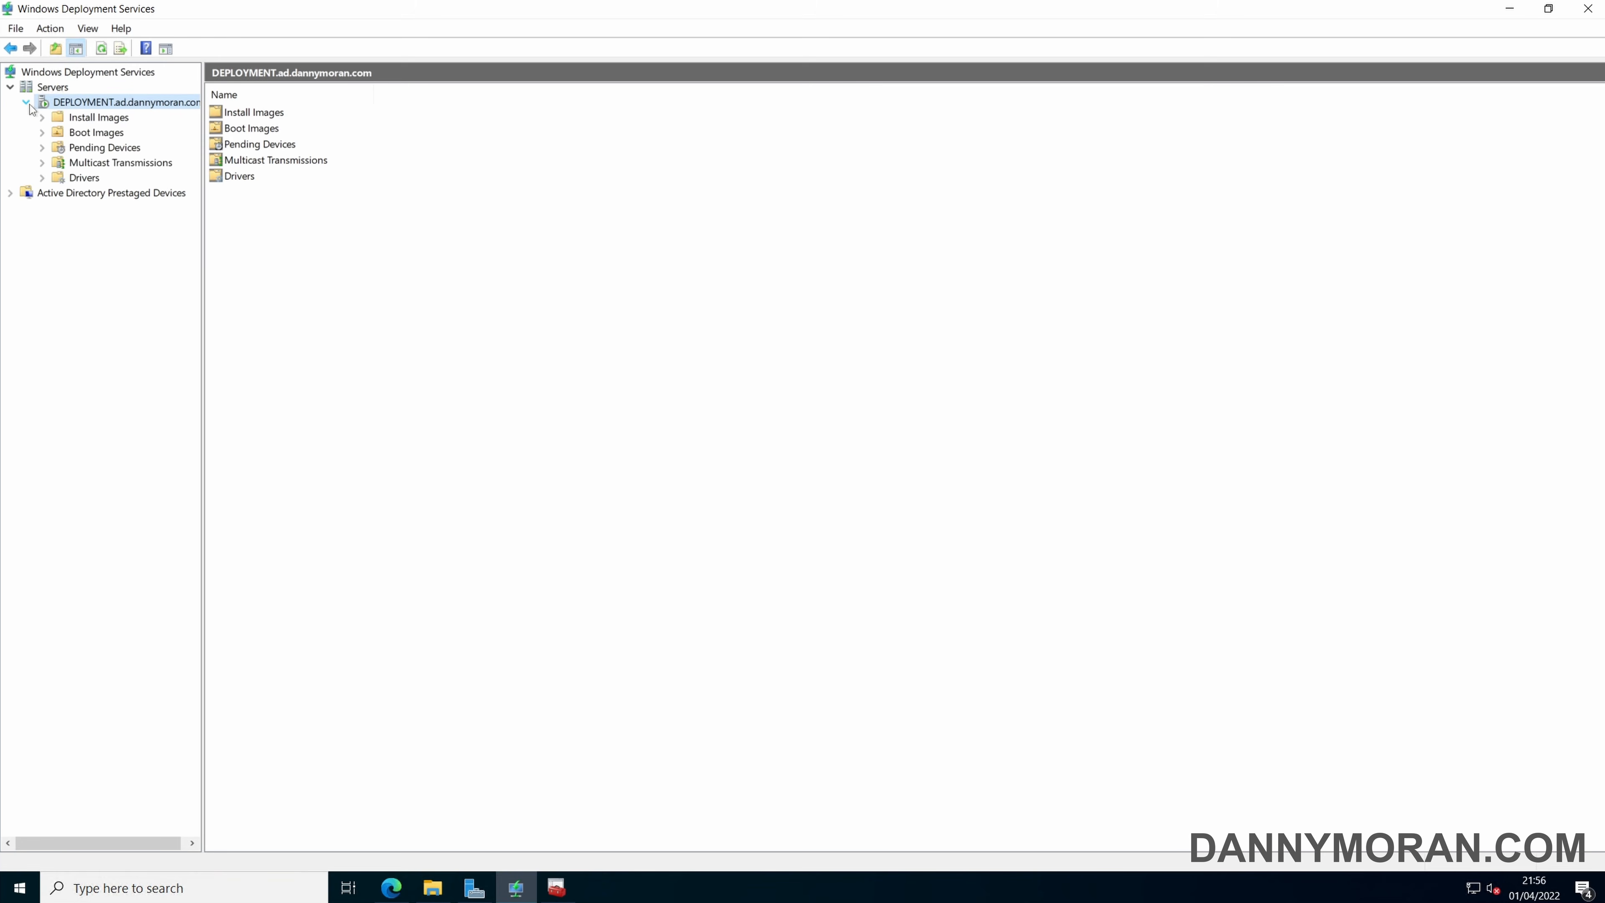
pyautogui.click(95, 134)
pyautogui.rightClick(95, 135)
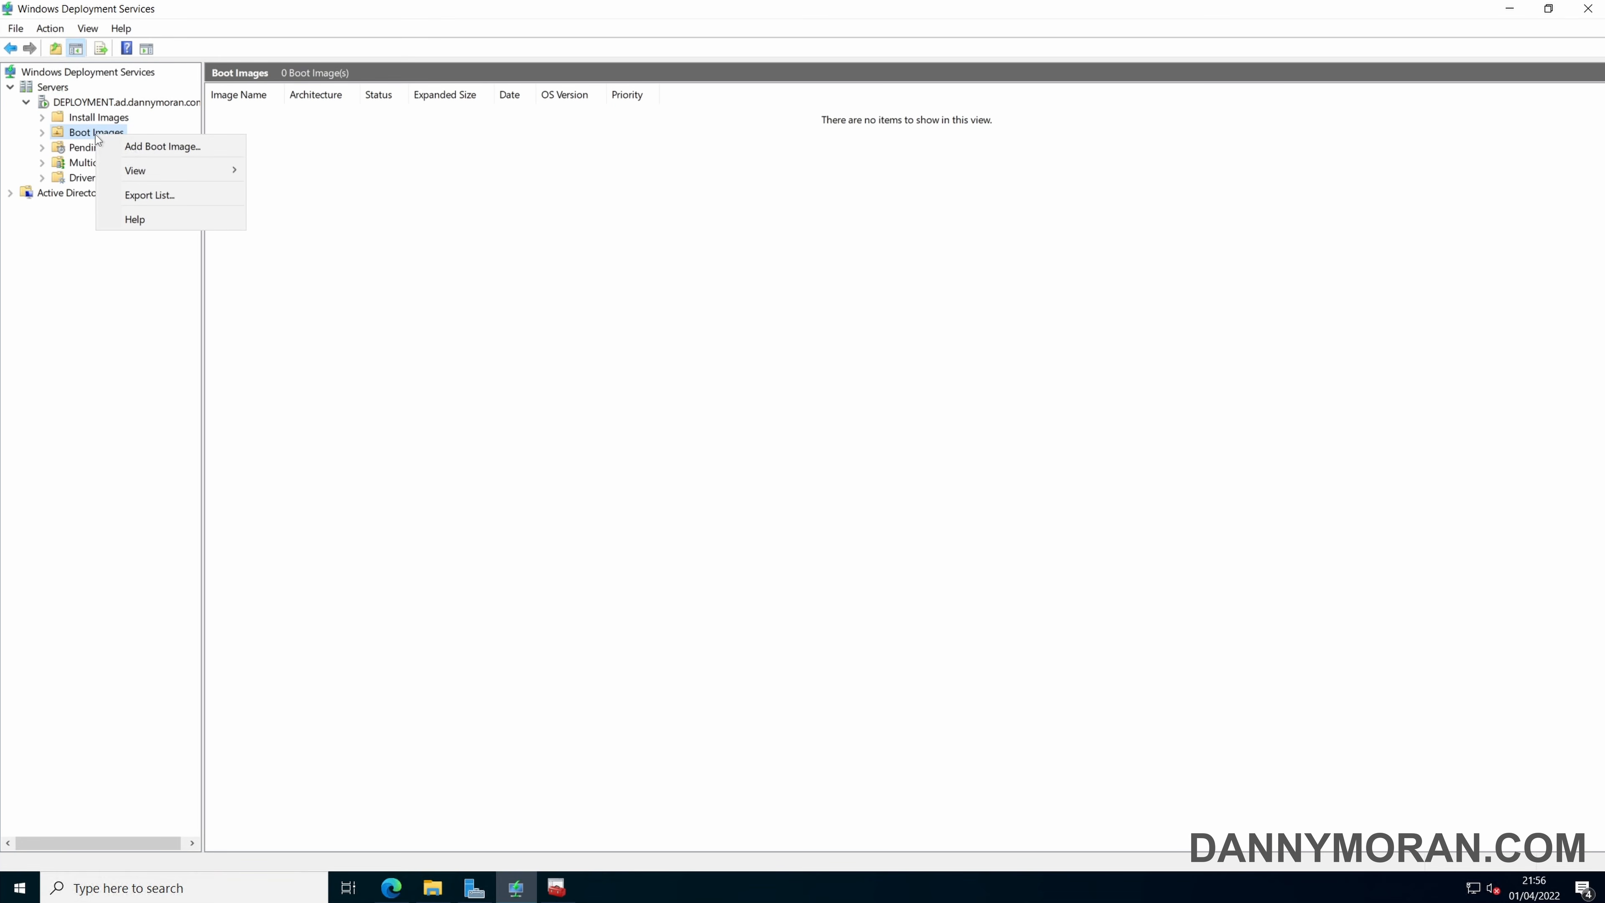
pyautogui.click(113, 145)
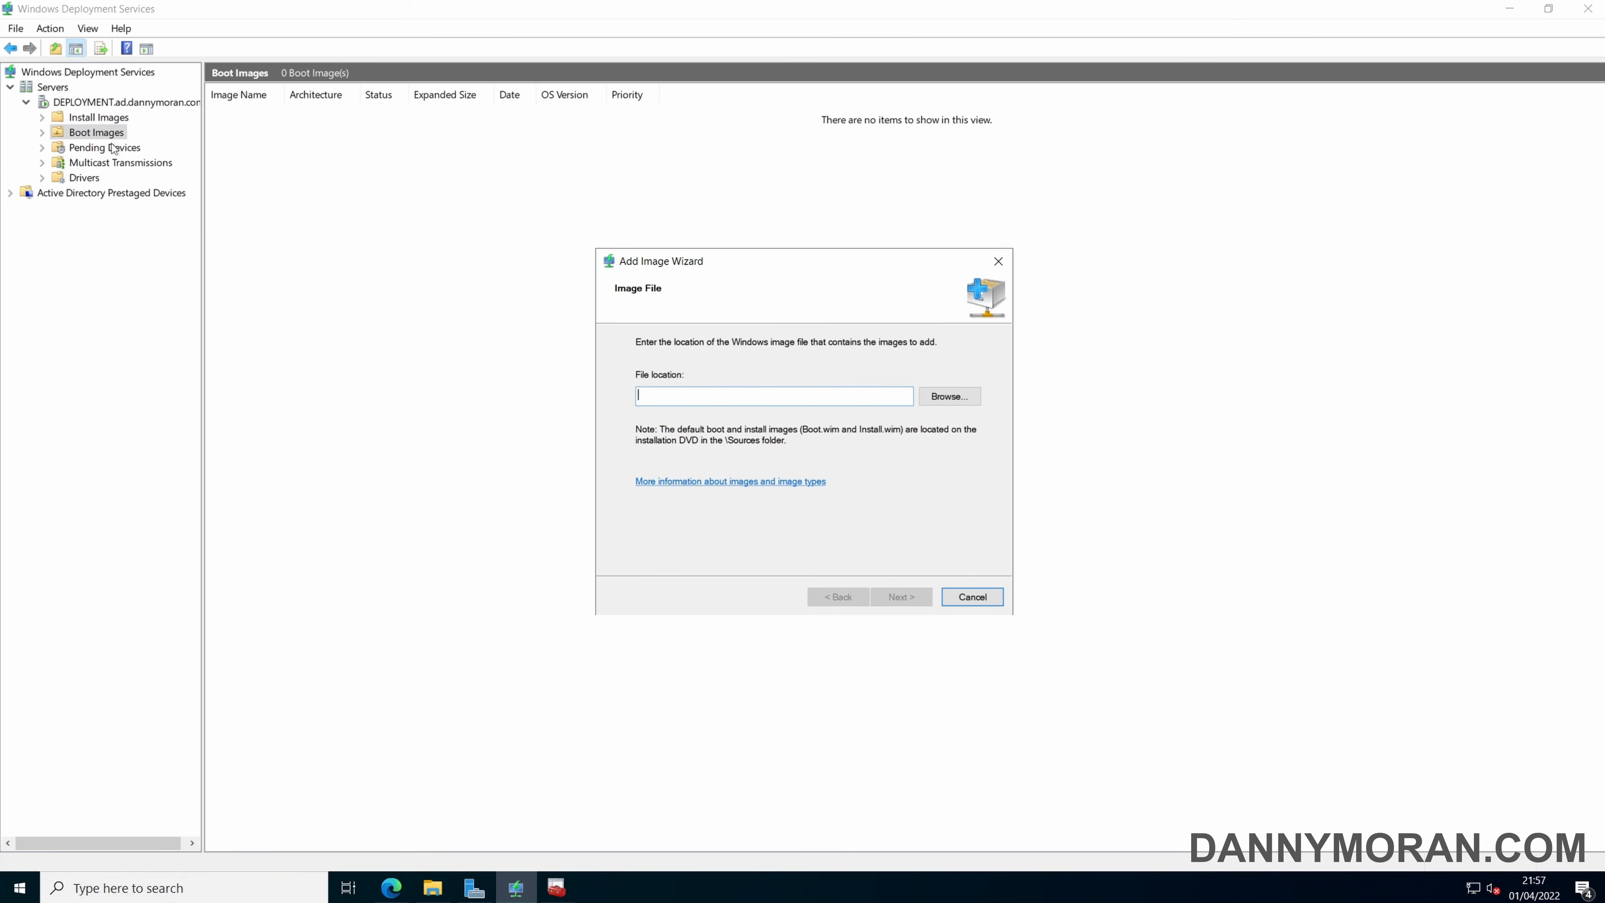
pyautogui.click(929, 395)
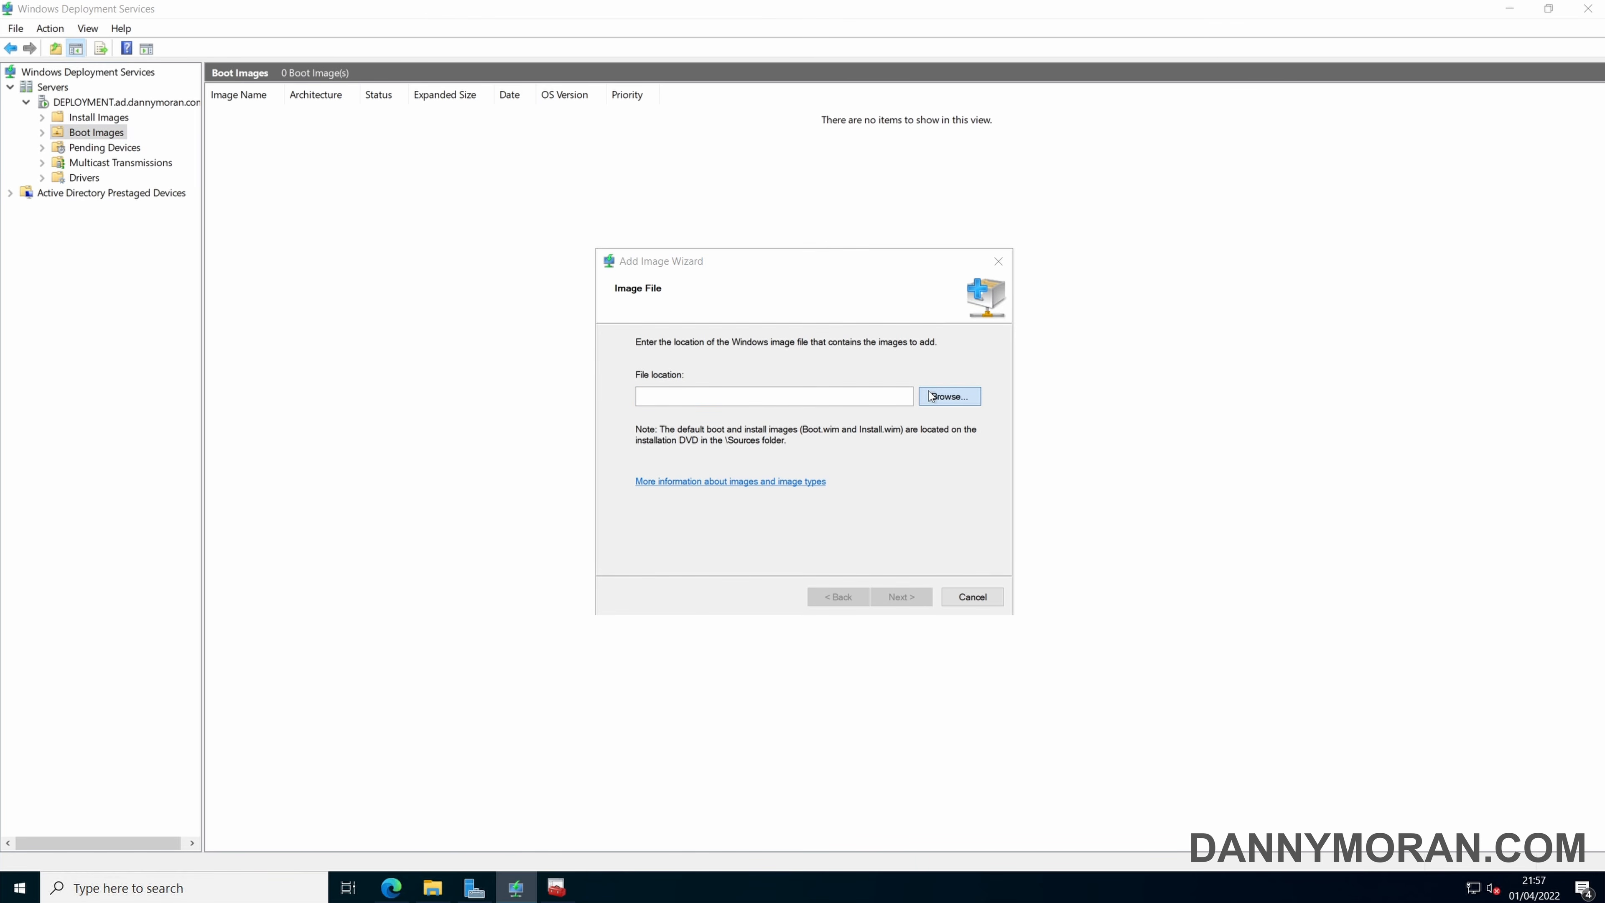
pyautogui.click(584, 426)
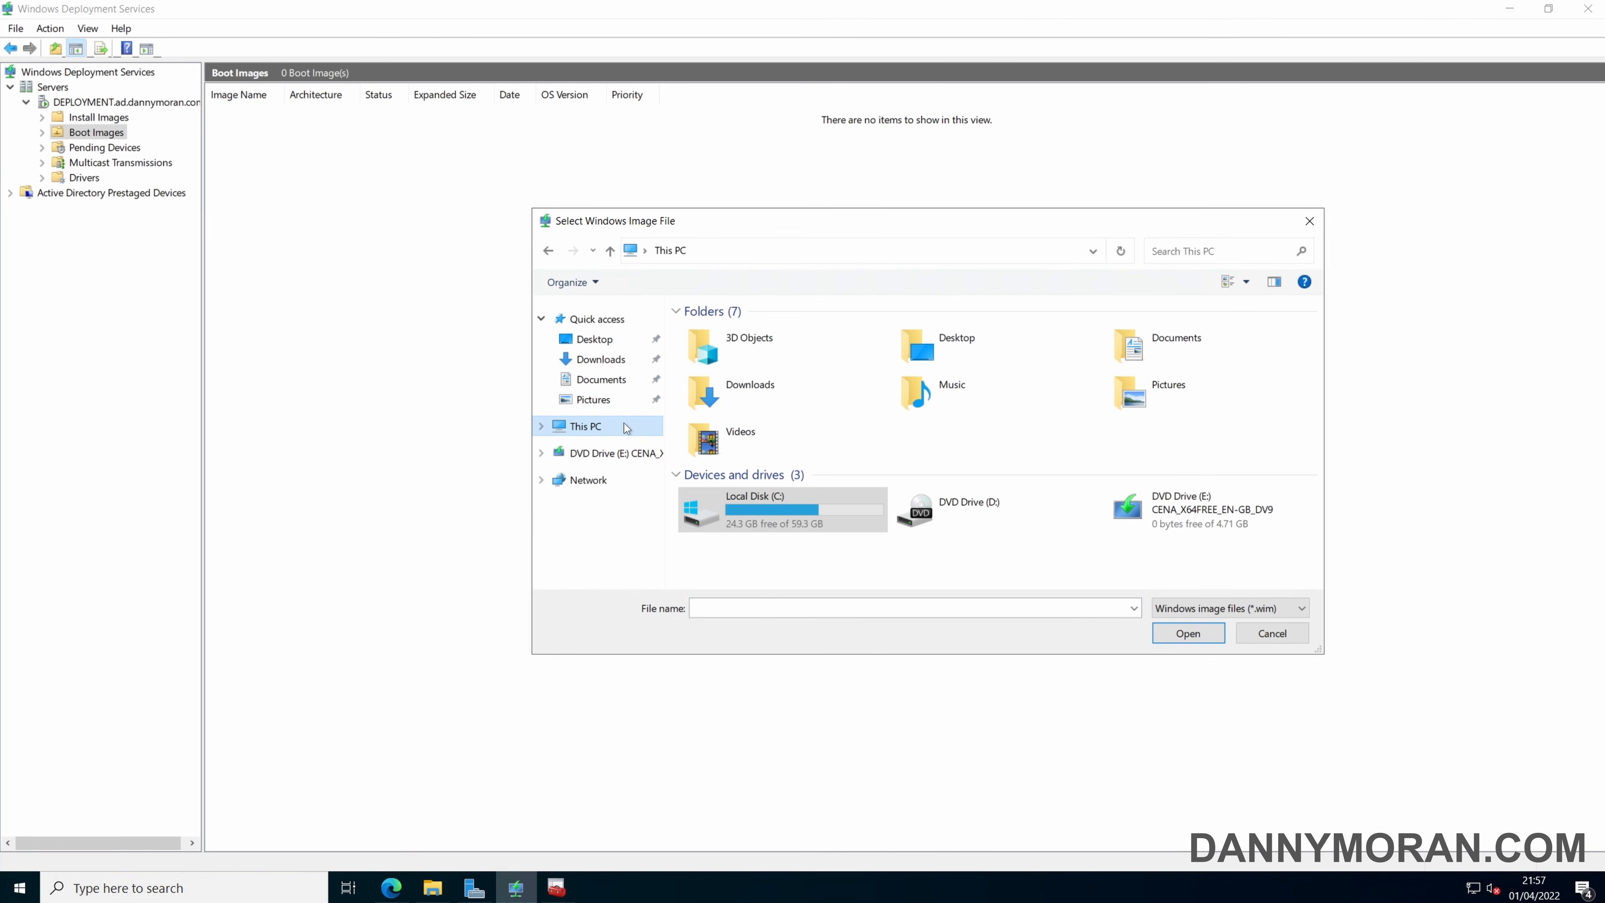
pyautogui.doubleClick(776, 509)
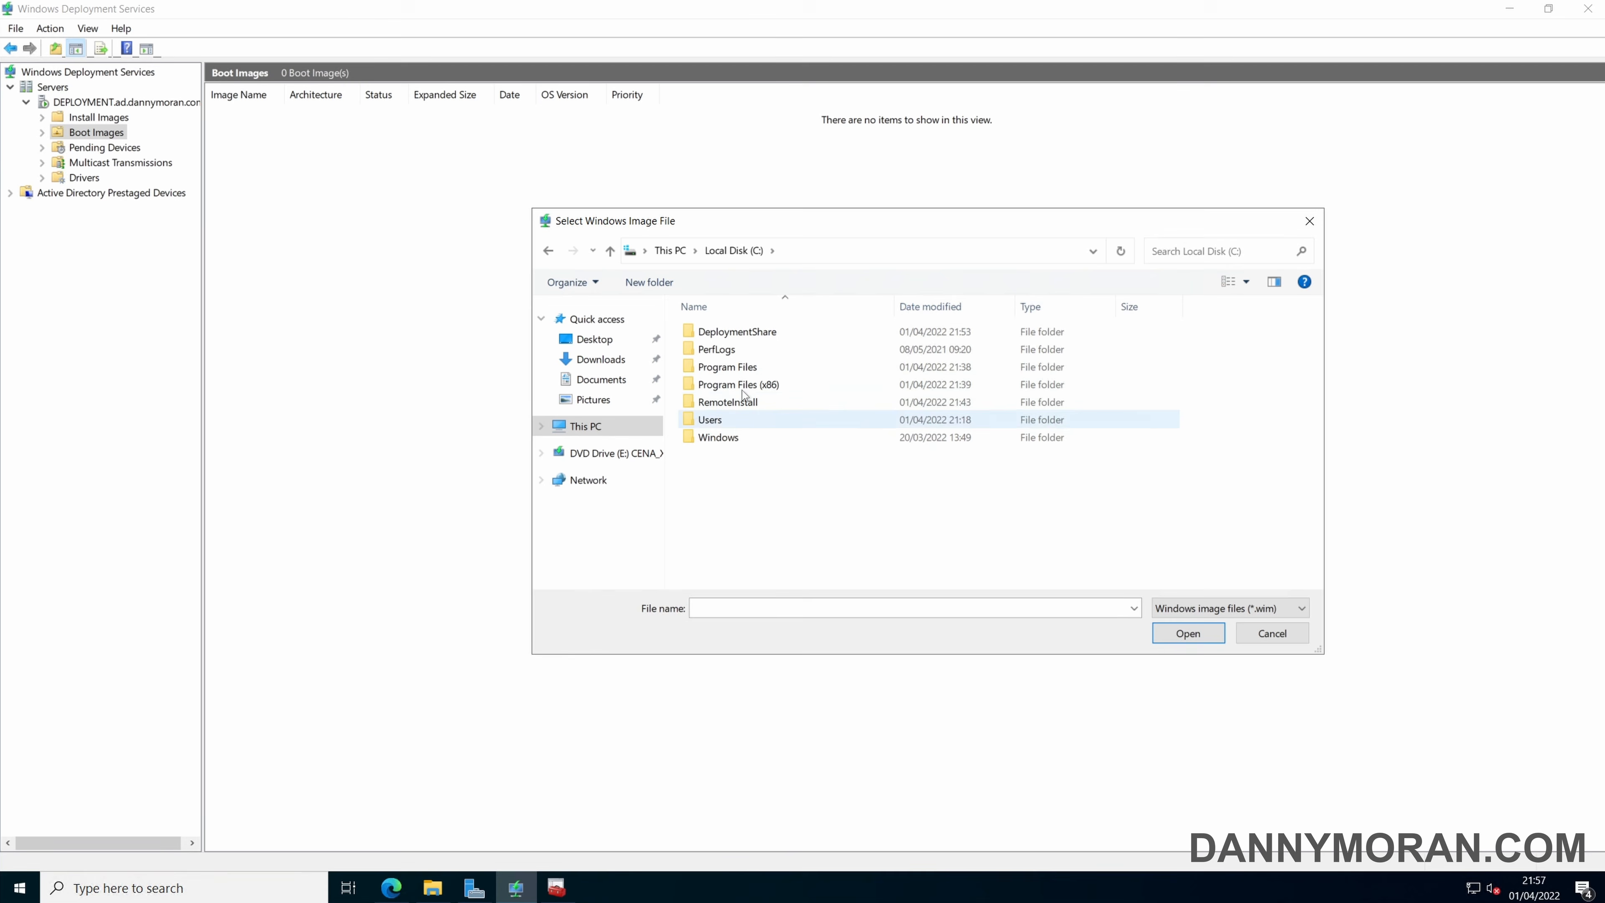
pyautogui.doubleClick(742, 335)
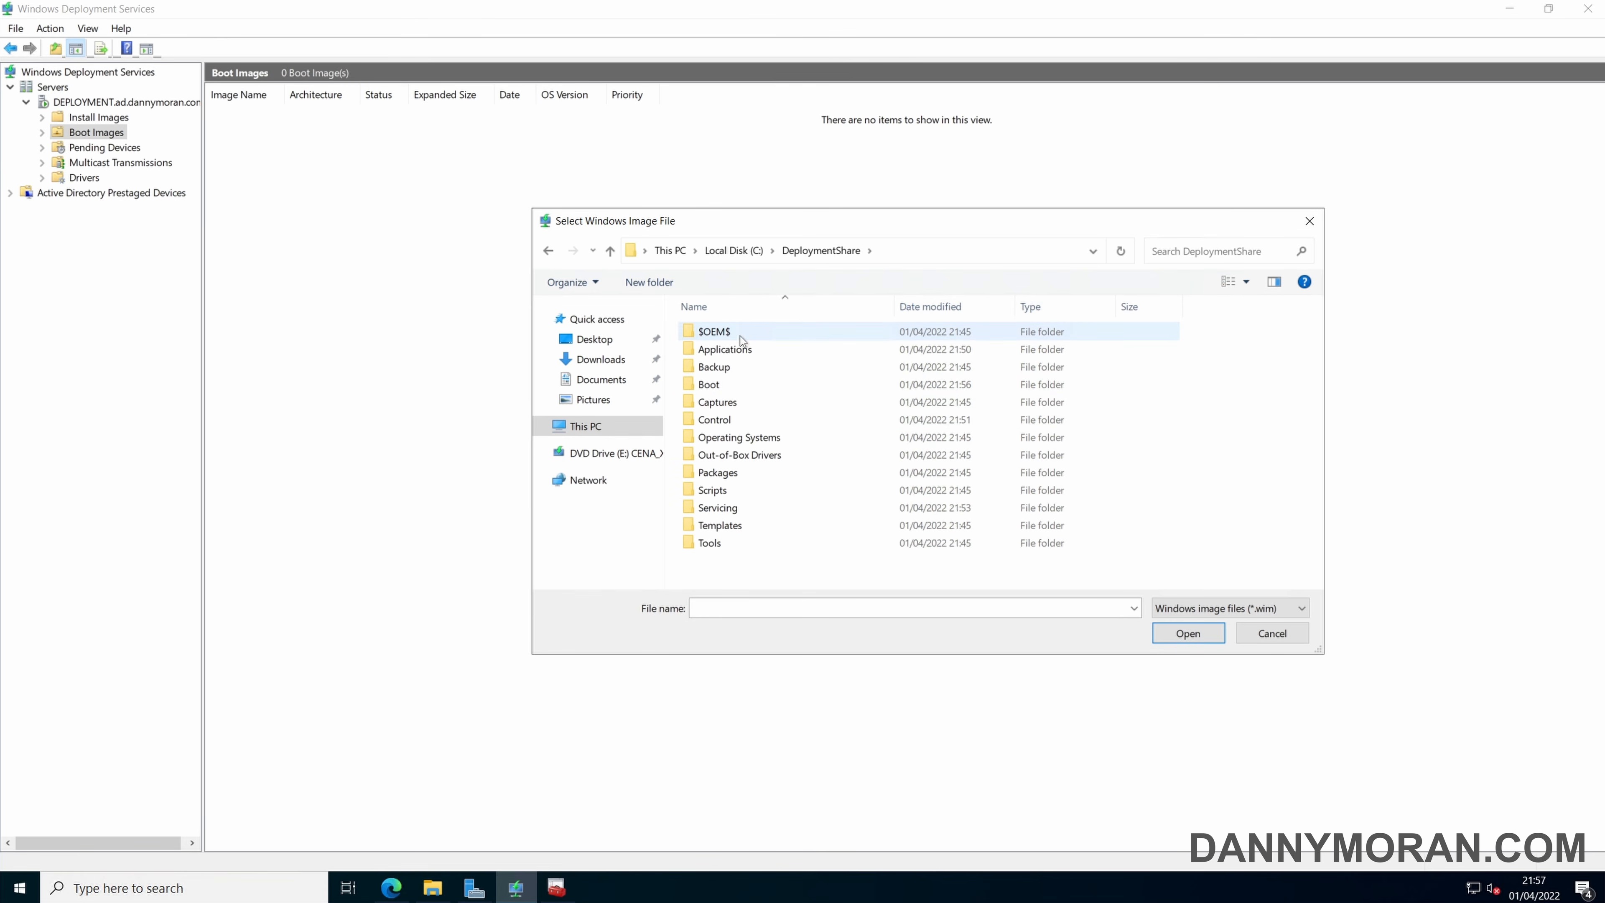
pyautogui.doubleClick(729, 385)
pyautogui.click(742, 368)
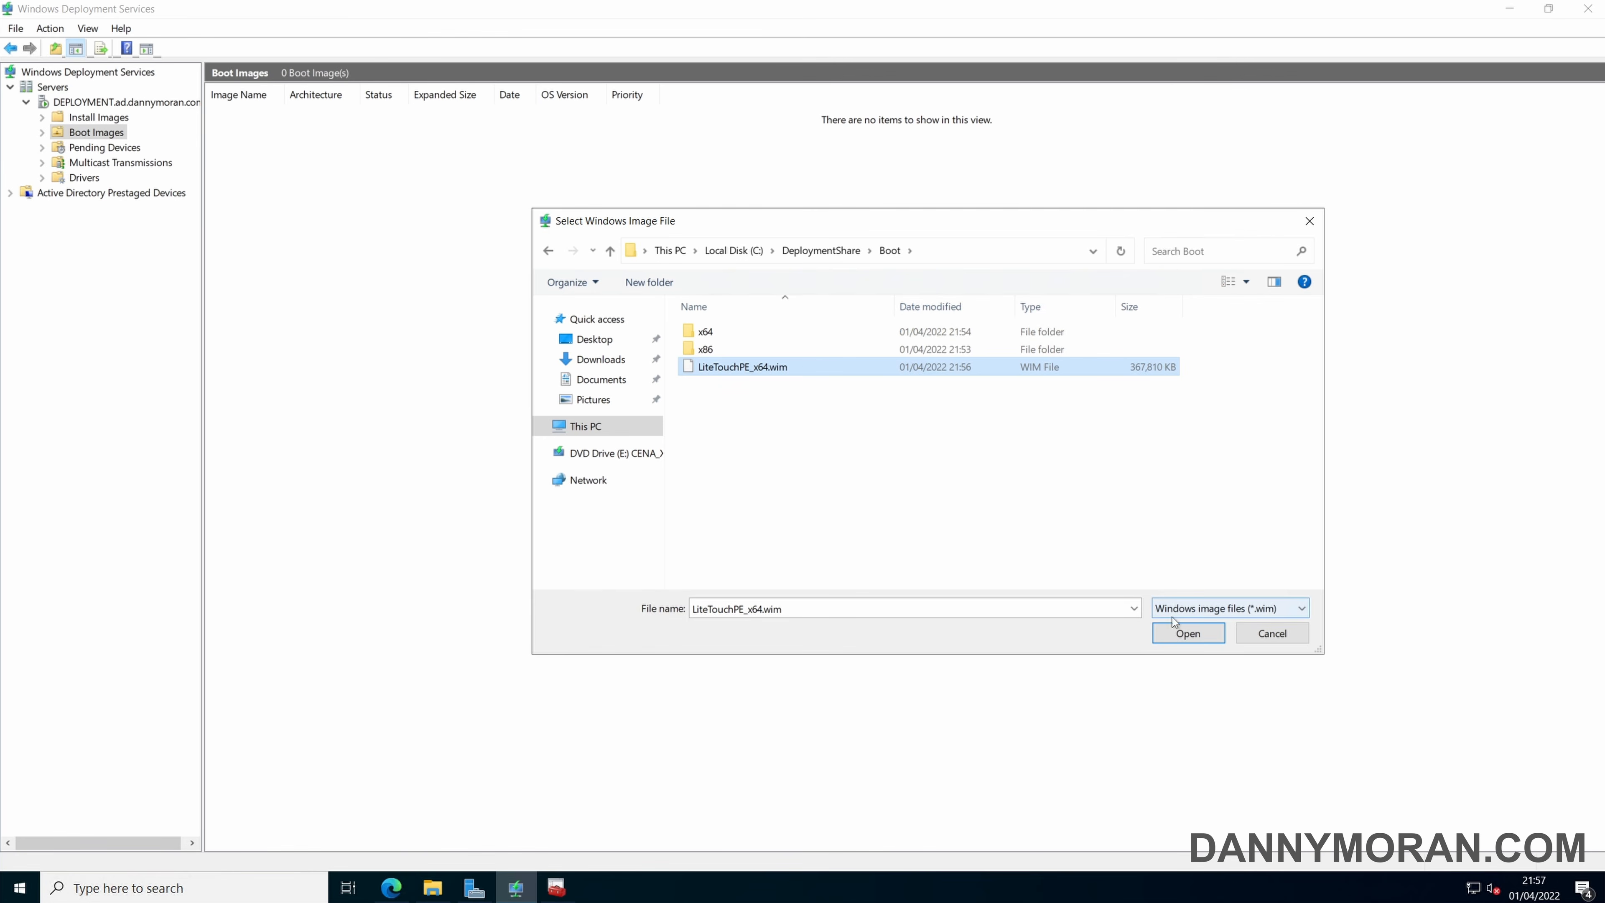
pyautogui.click(1179, 635)
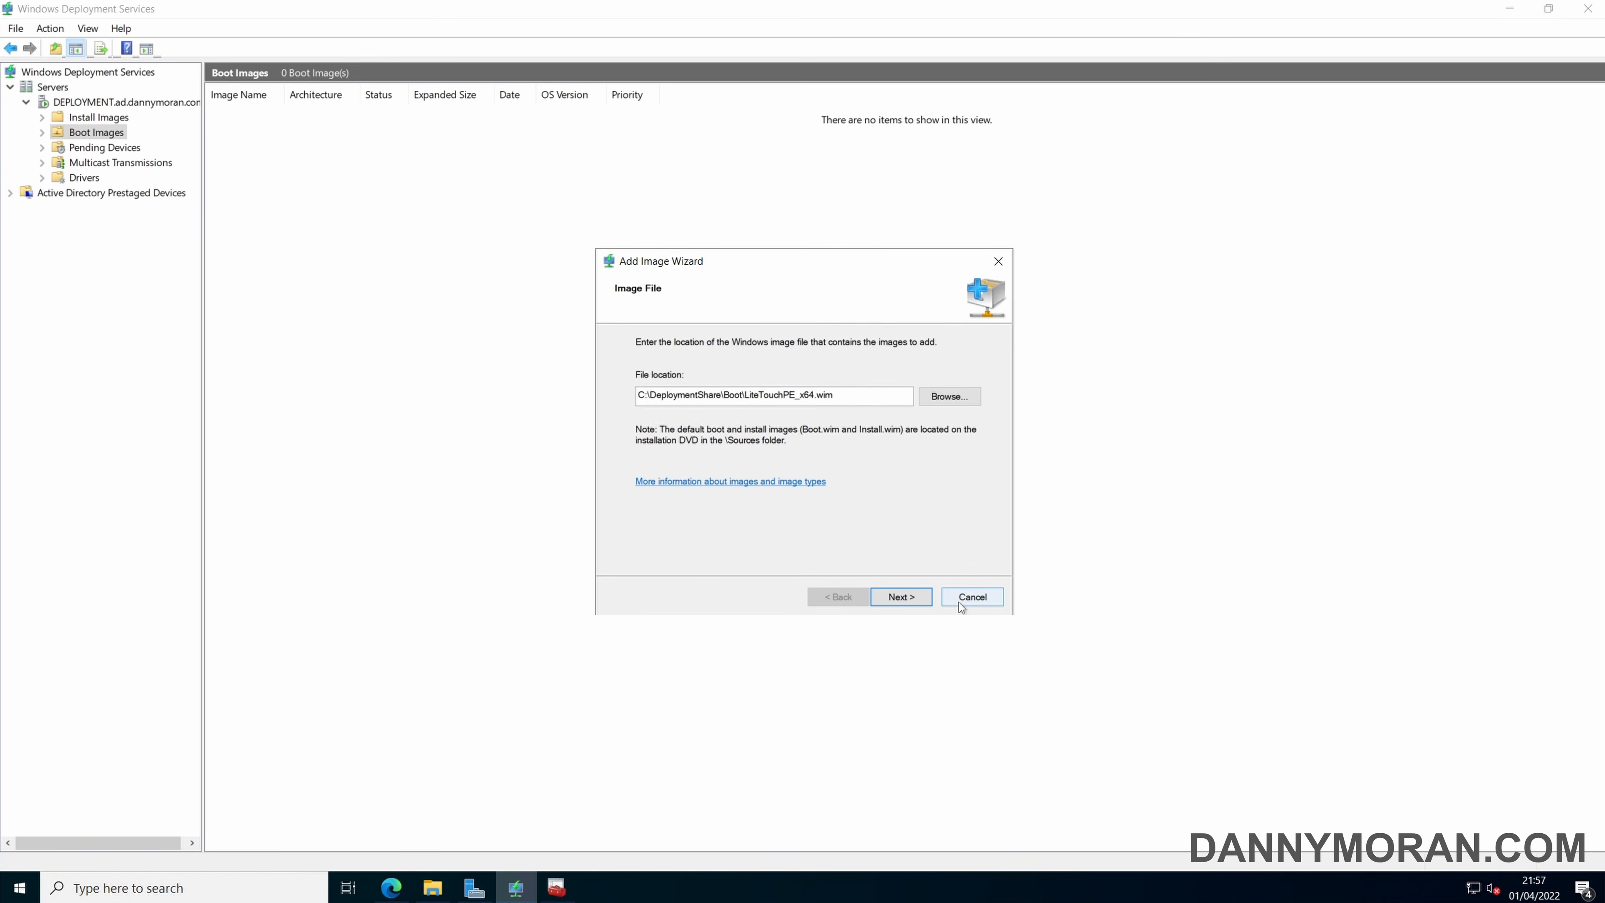
# Keep the default image name and description, Lite Touch Windows PE (x64), and complete adding the boot image to the server.
pyautogui.click(904, 598)
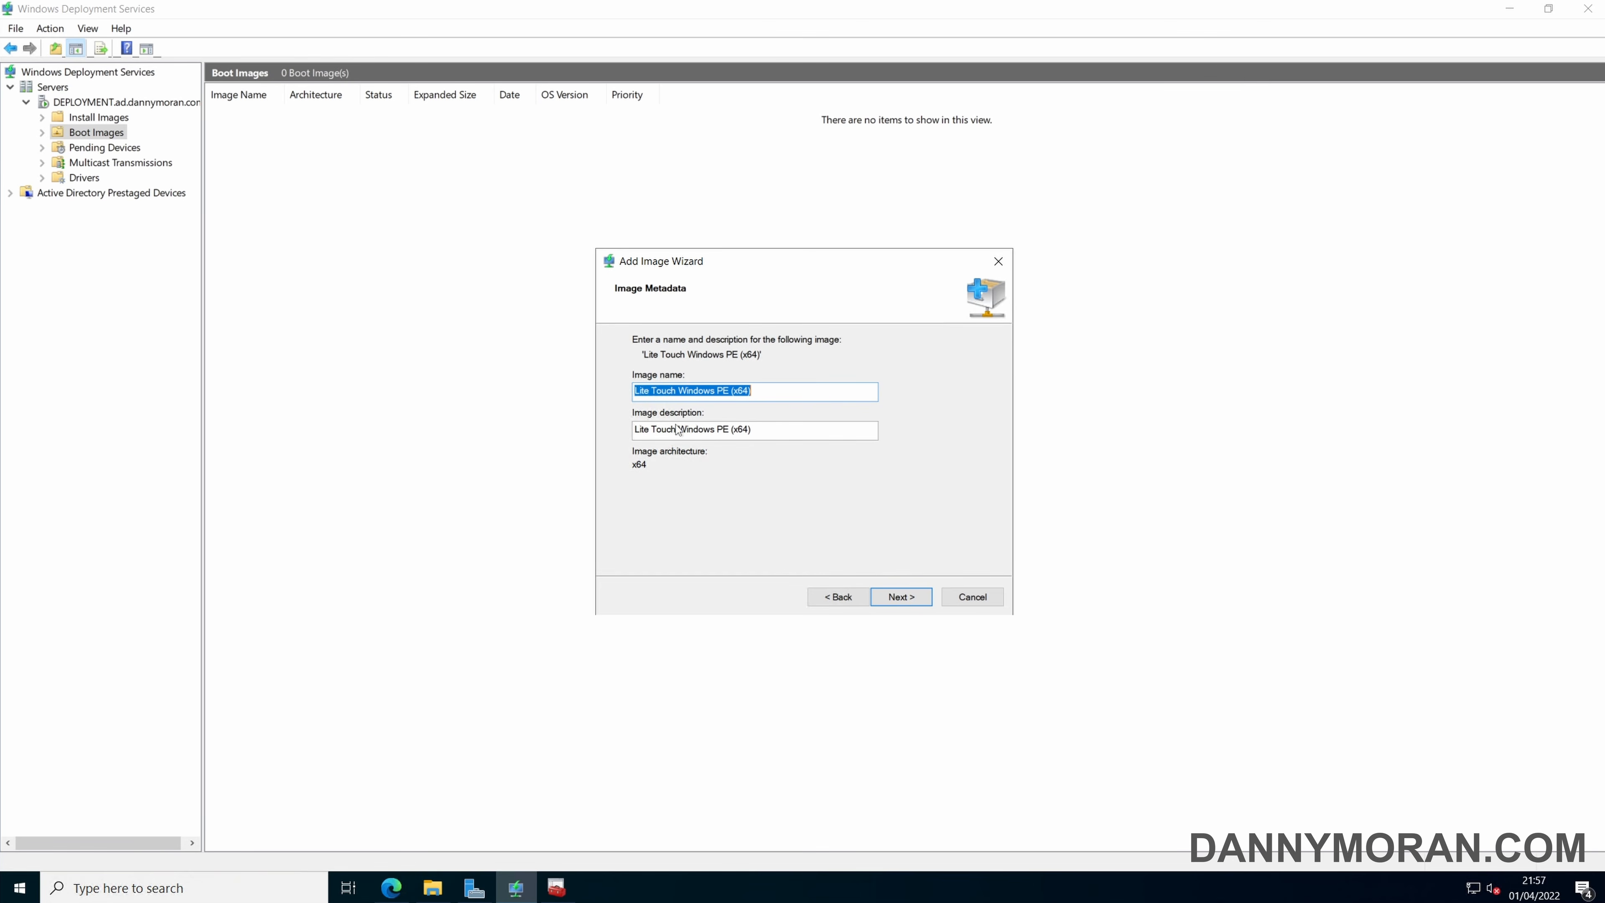
pyautogui.click(902, 598)
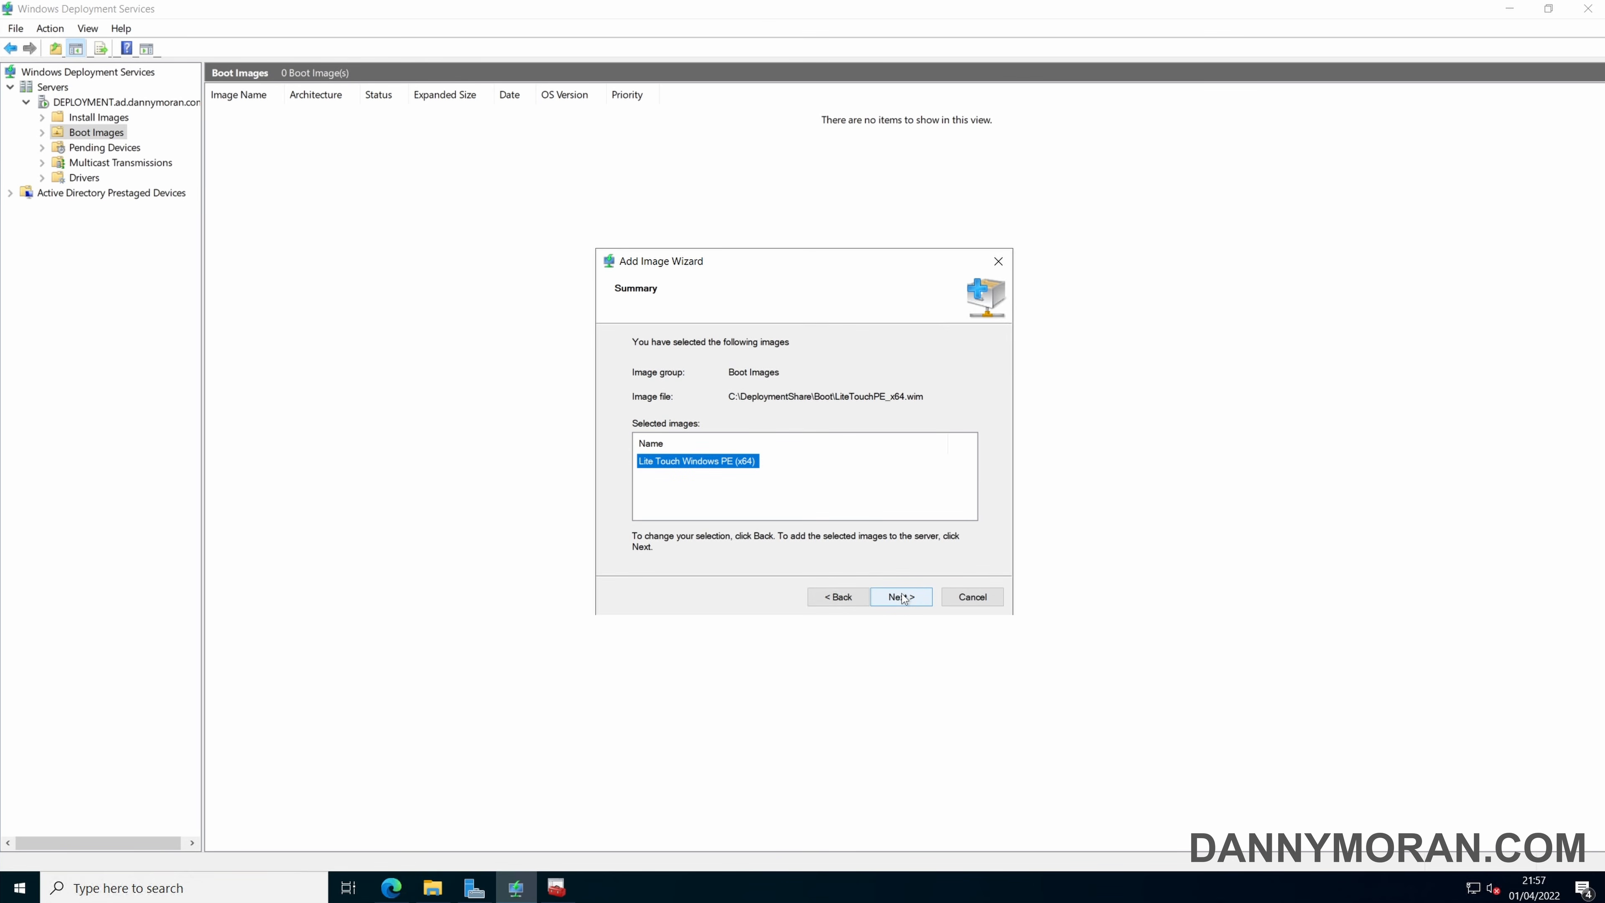
pyautogui.click(902, 597)
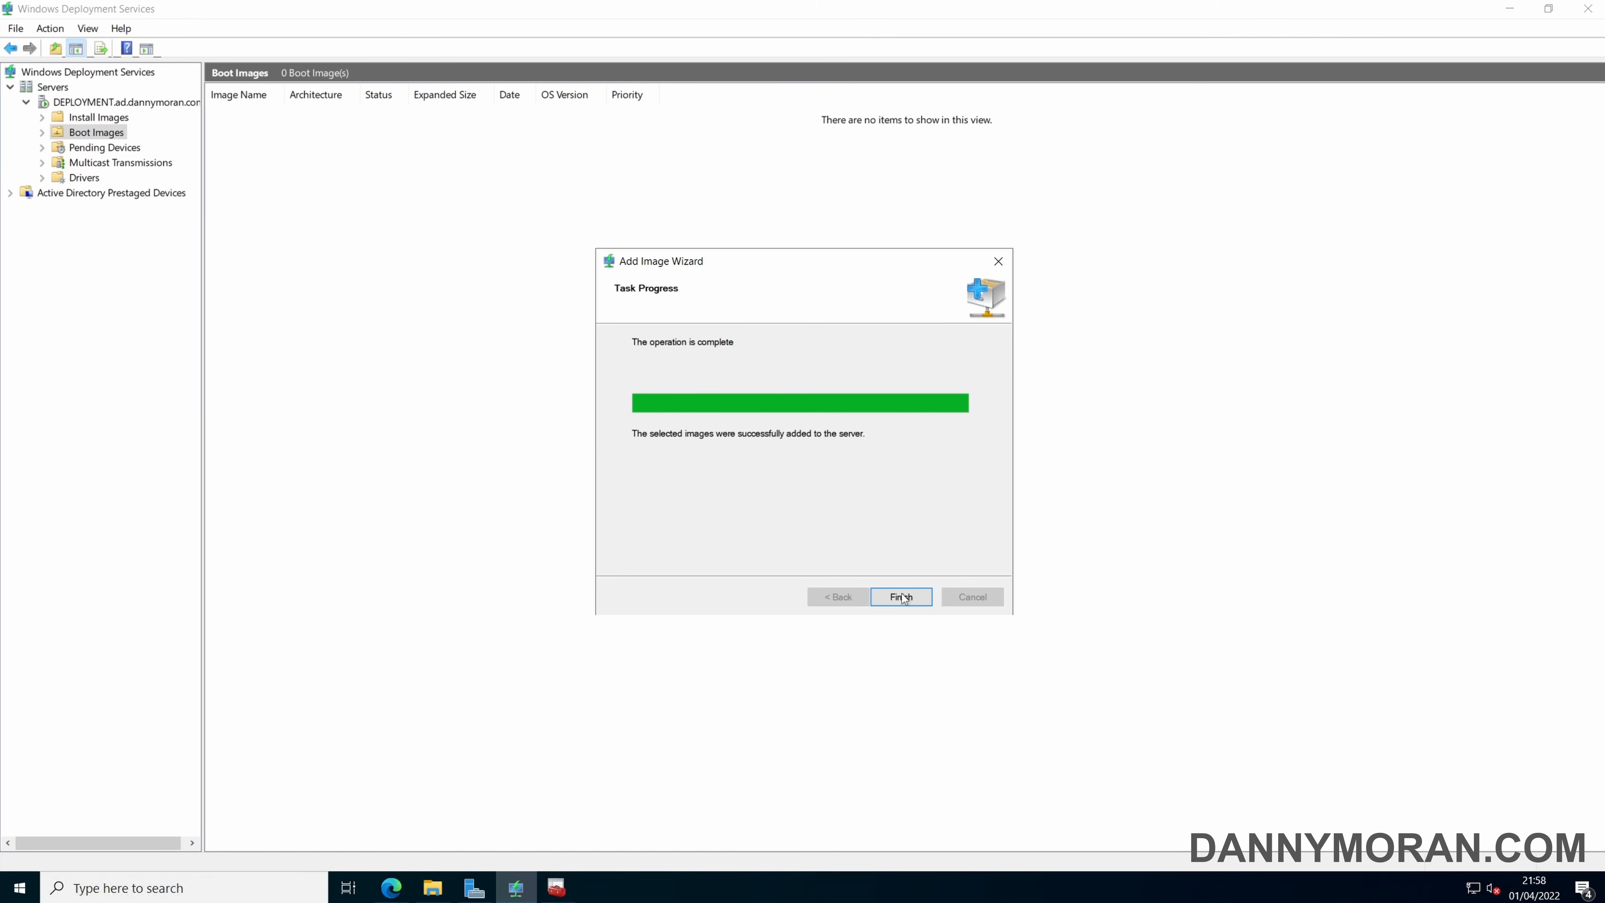
pyautogui.click(903, 598)
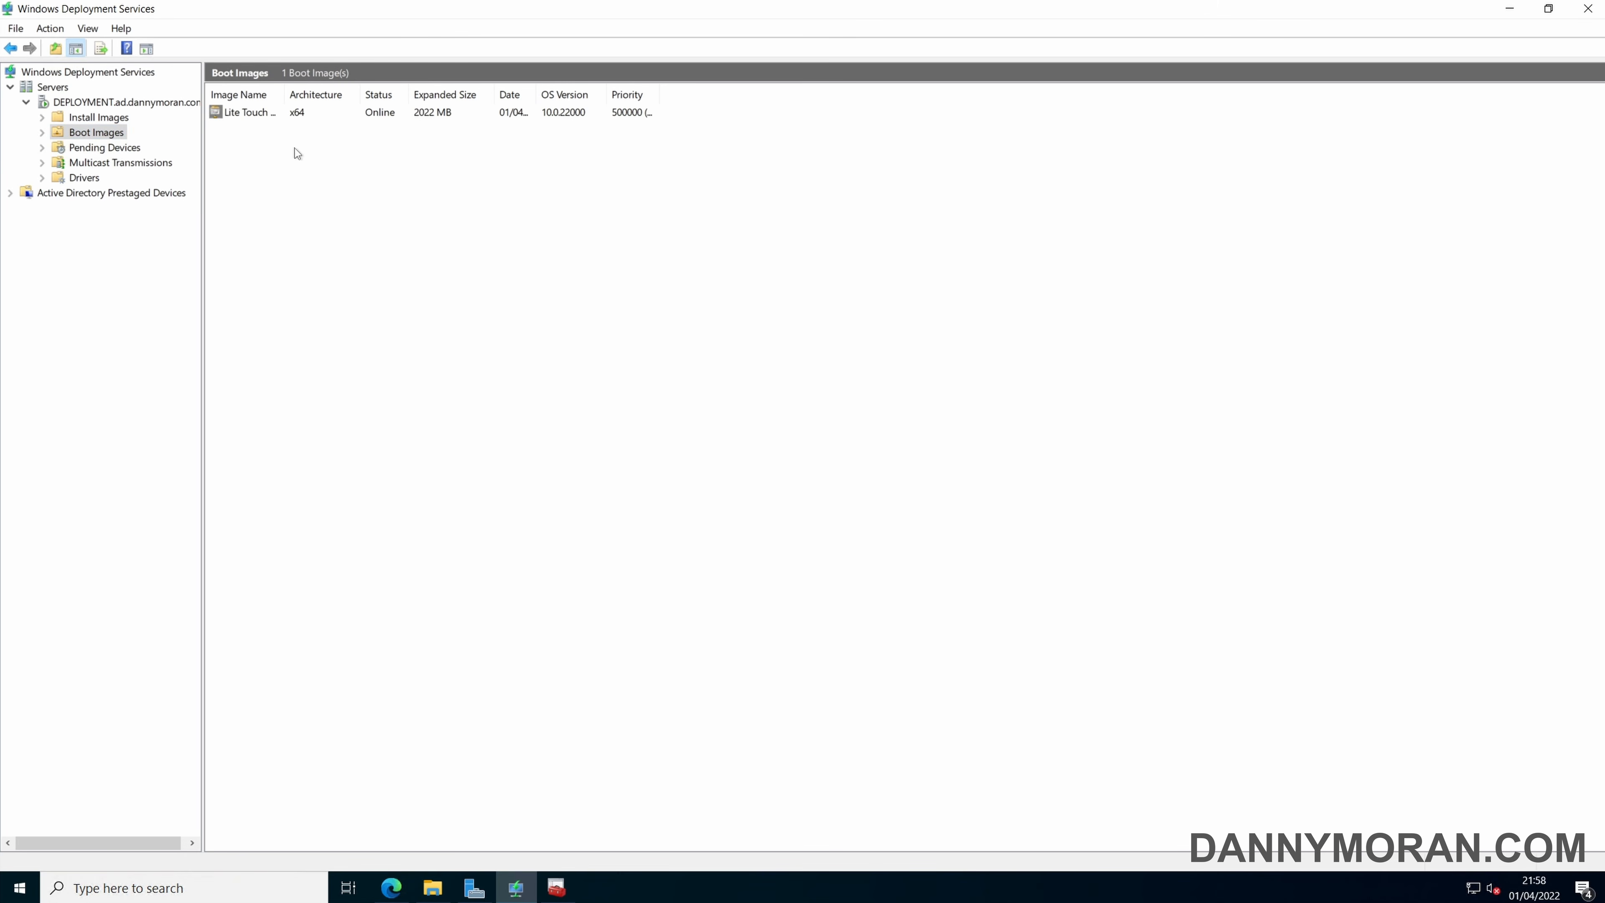
# Widen the Image Name column in the boot images list to read the added image's full name.
pyautogui.click(264, 117)
pyautogui.moveTo(284, 93); pyautogui.dragTo(342, 209)
pyautogui.click(357, 225)
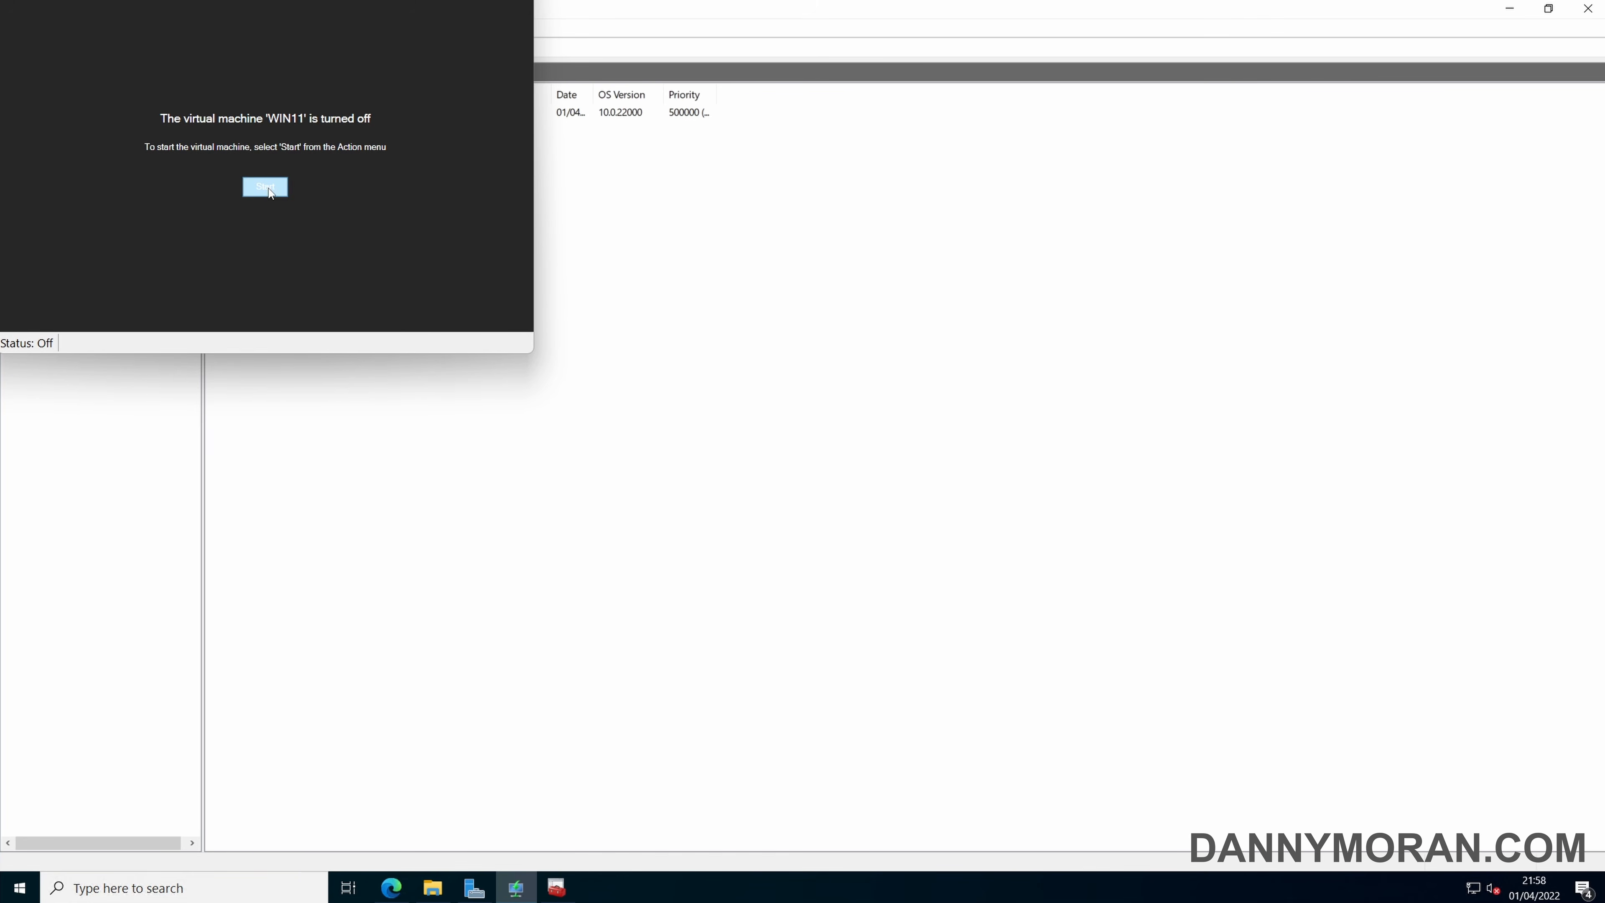
# Start the WIN11 virtual machine in Hyper-V and boot it over the network from the Windows Deployment Services server.
pyautogui.click(266, 186)
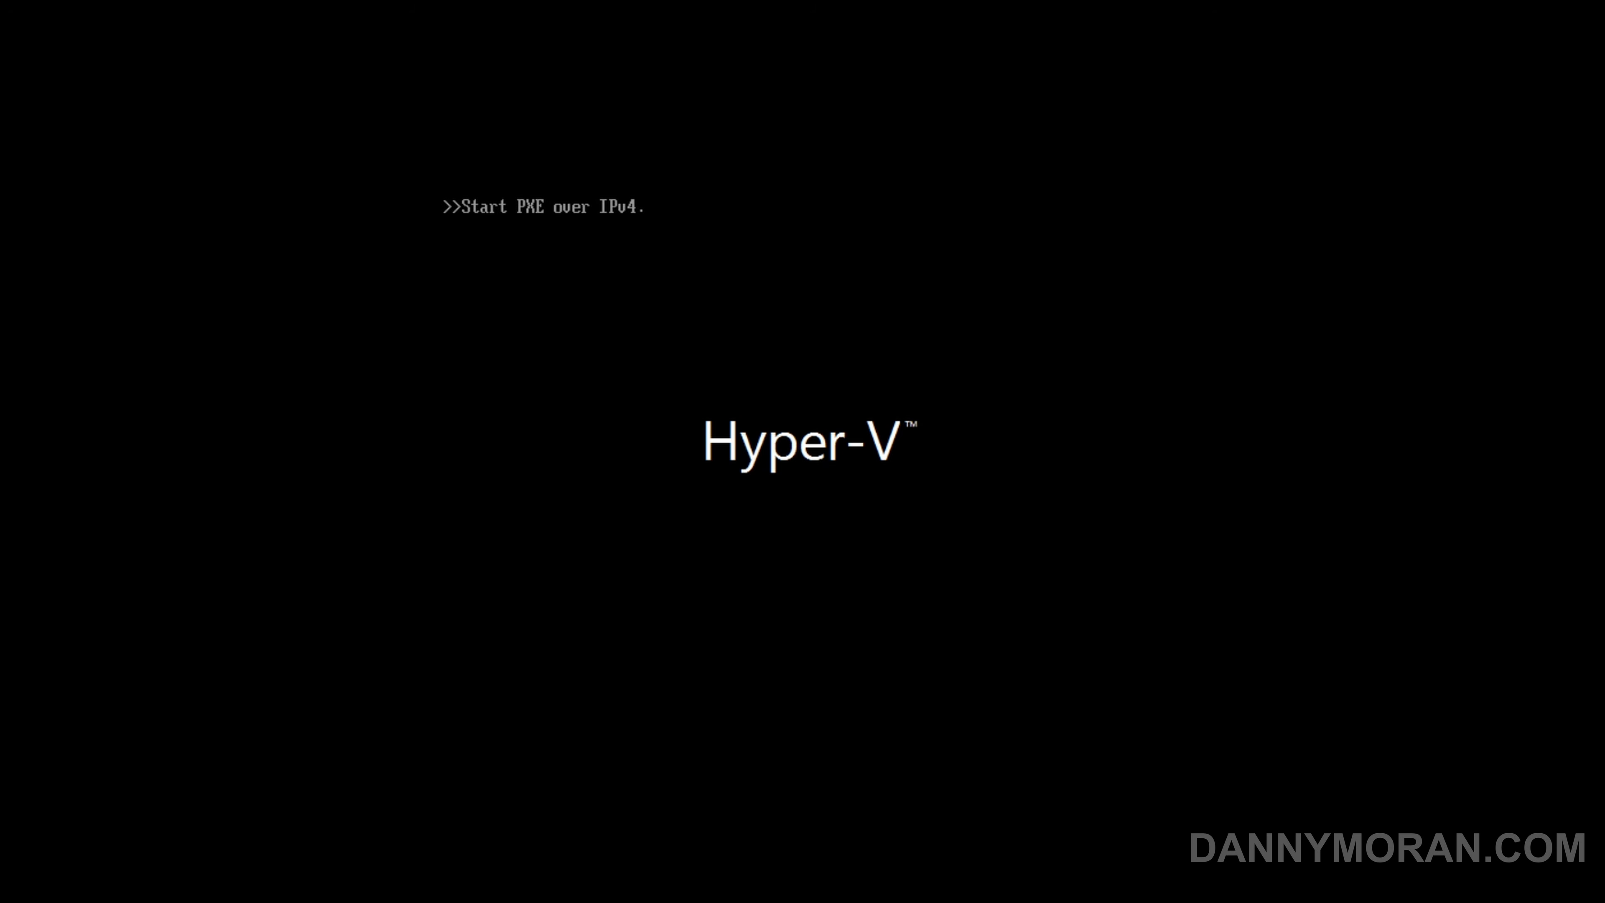
pyautogui.press('Return')
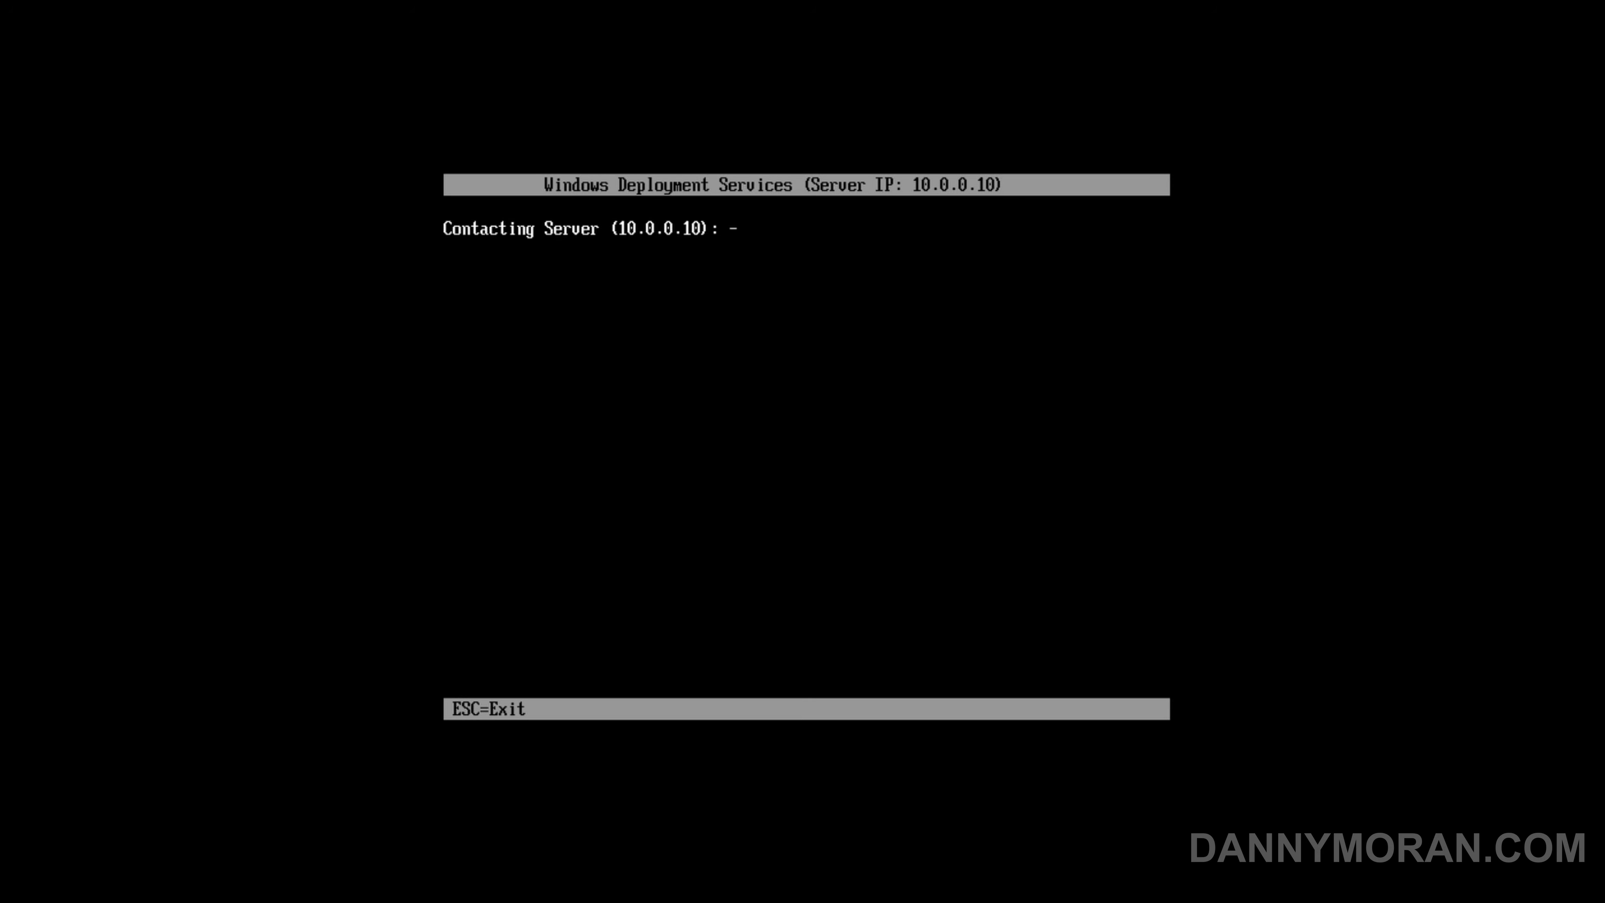
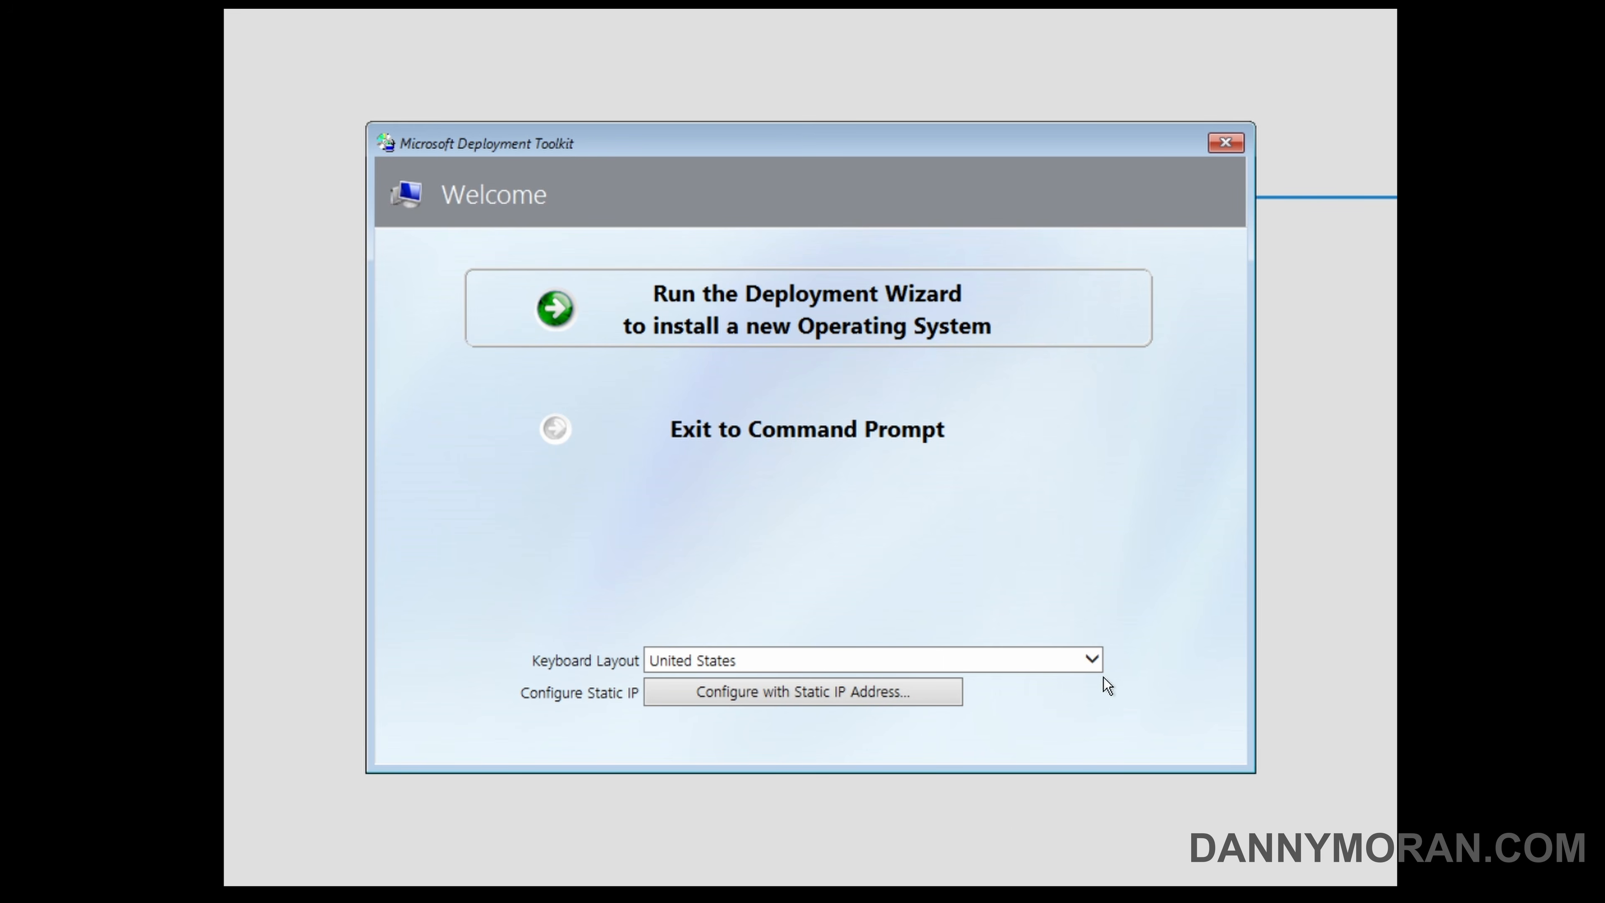
# Run the Deployment Wizard and connect to the network share with user name Administrator, the account password and domain AD.
pyautogui.click(803, 332)
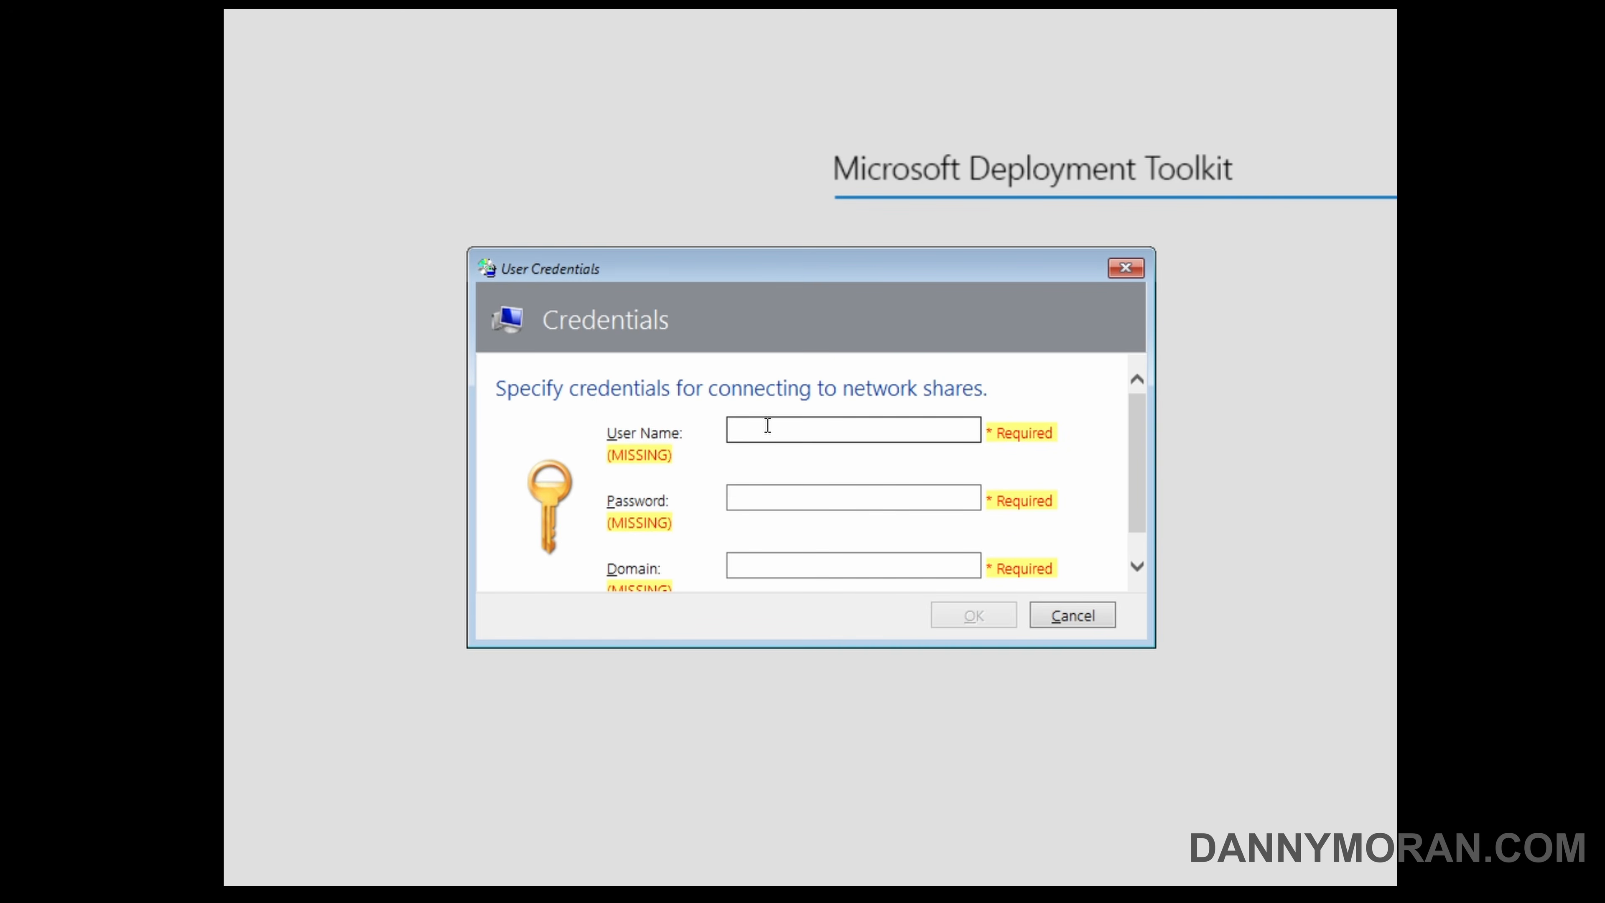
pyautogui.write('Administrator')
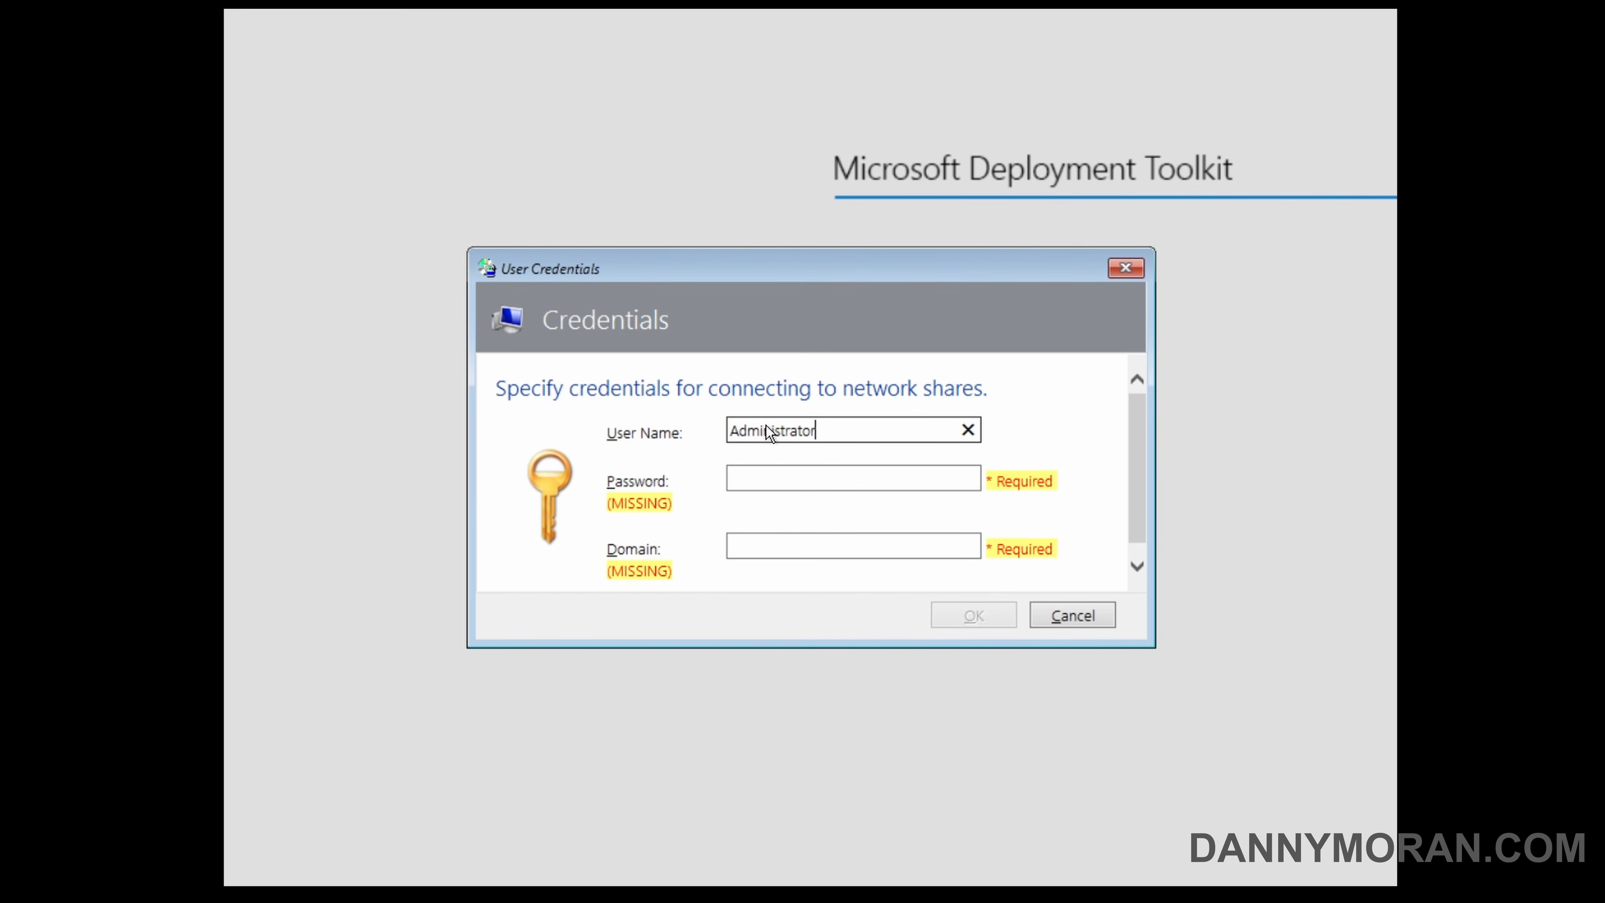
pyautogui.press('Tab')
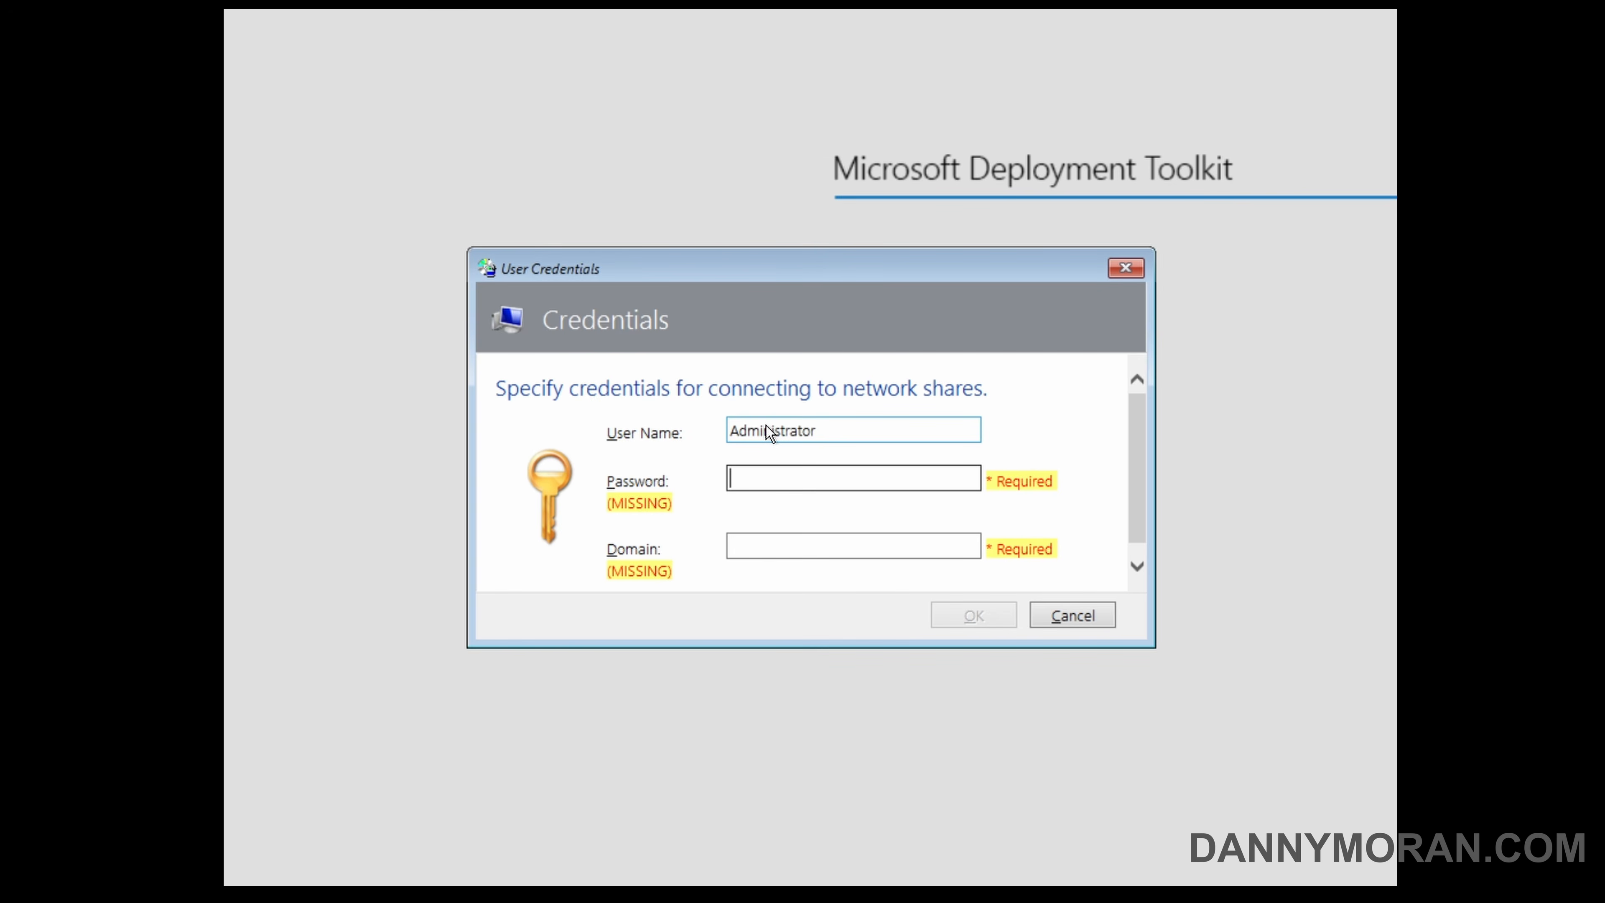
pyautogui.write('•••••••••••')
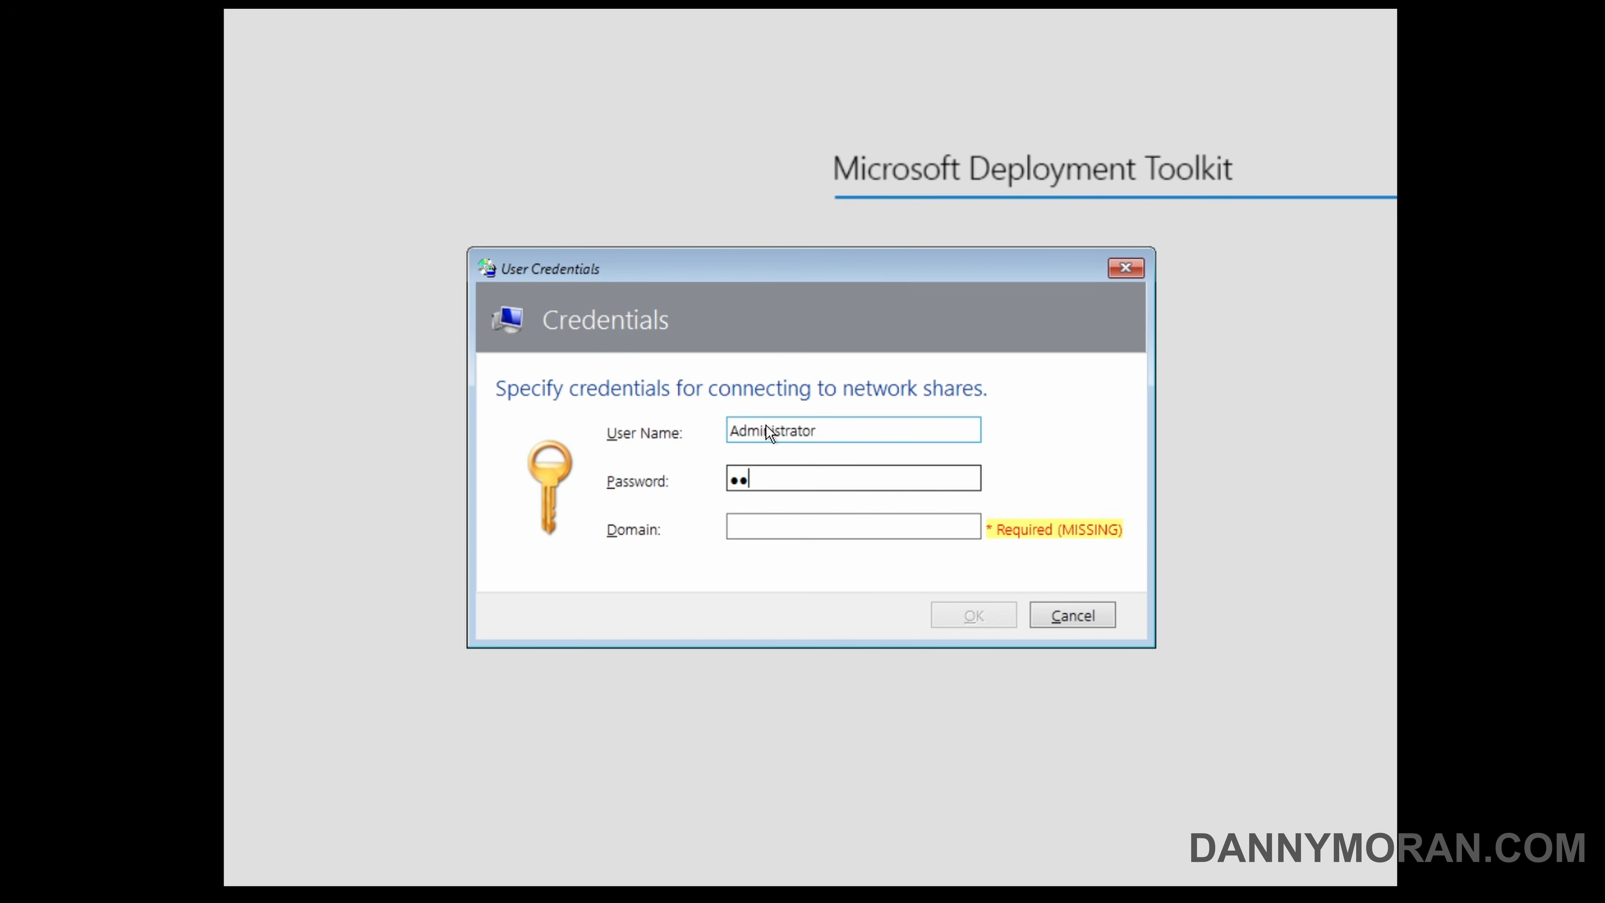
pyautogui.press('Tab')
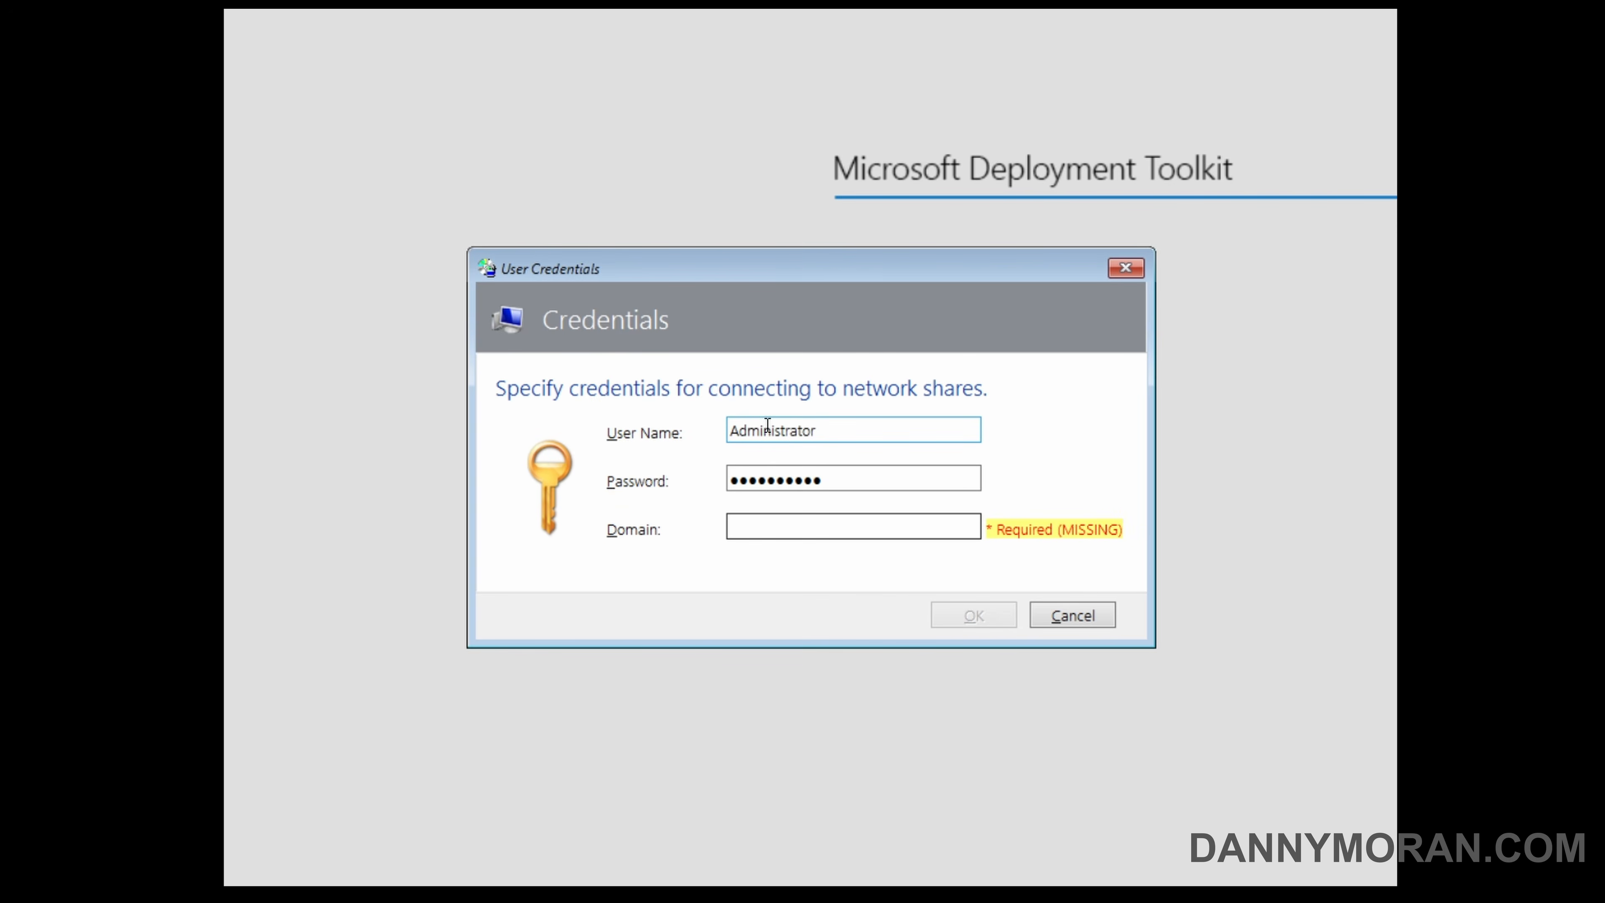
pyautogui.write('AD')
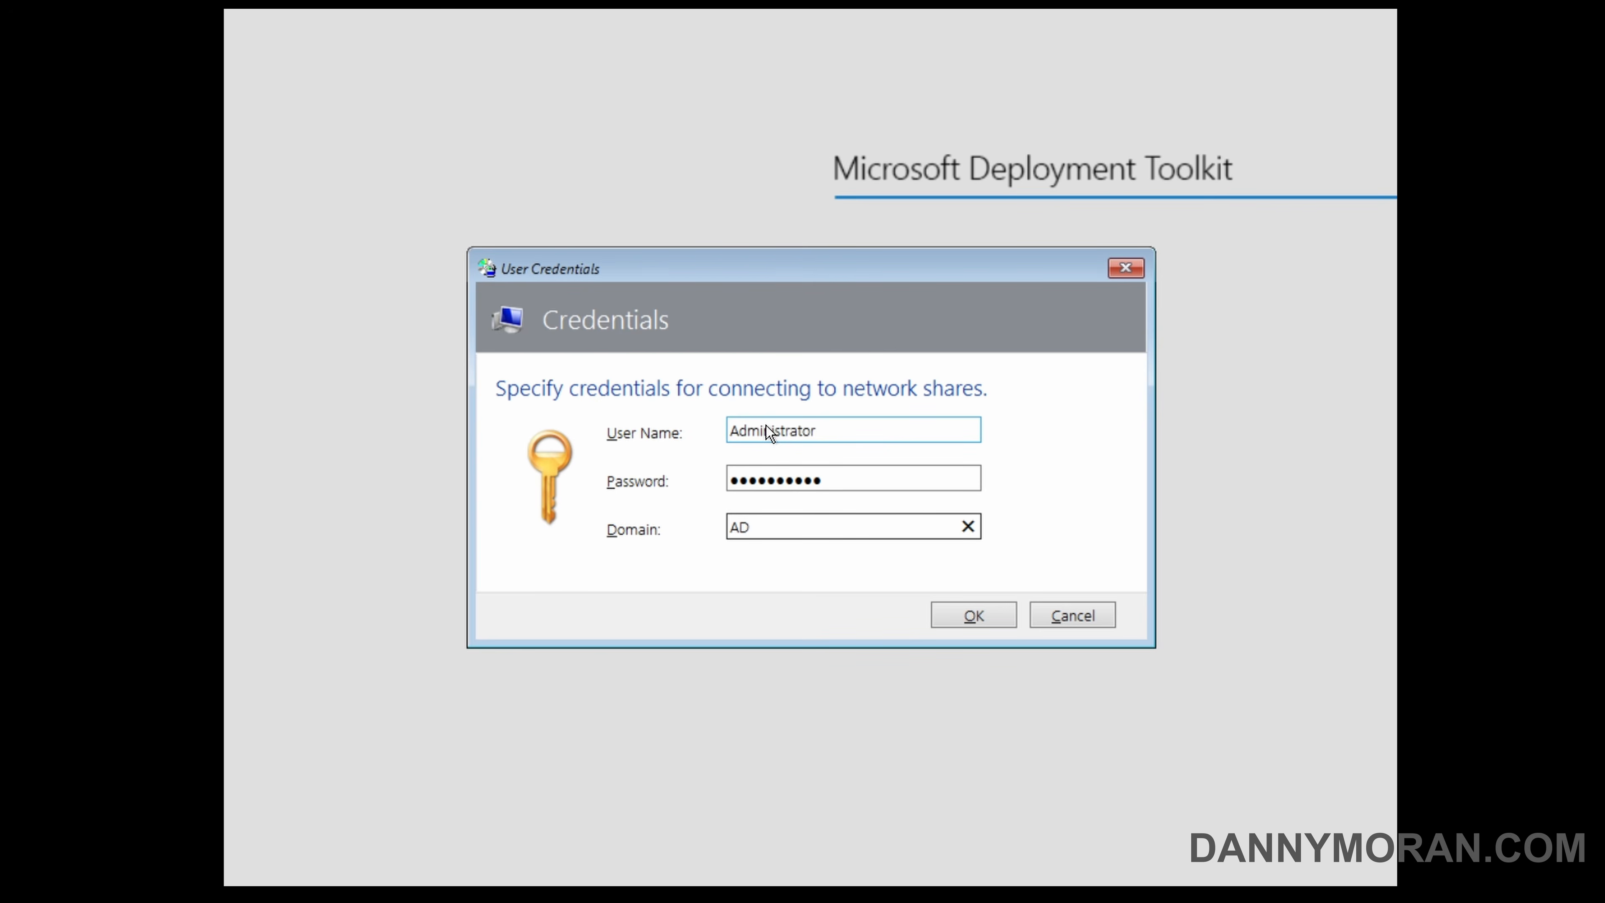
pyautogui.click(960, 603)
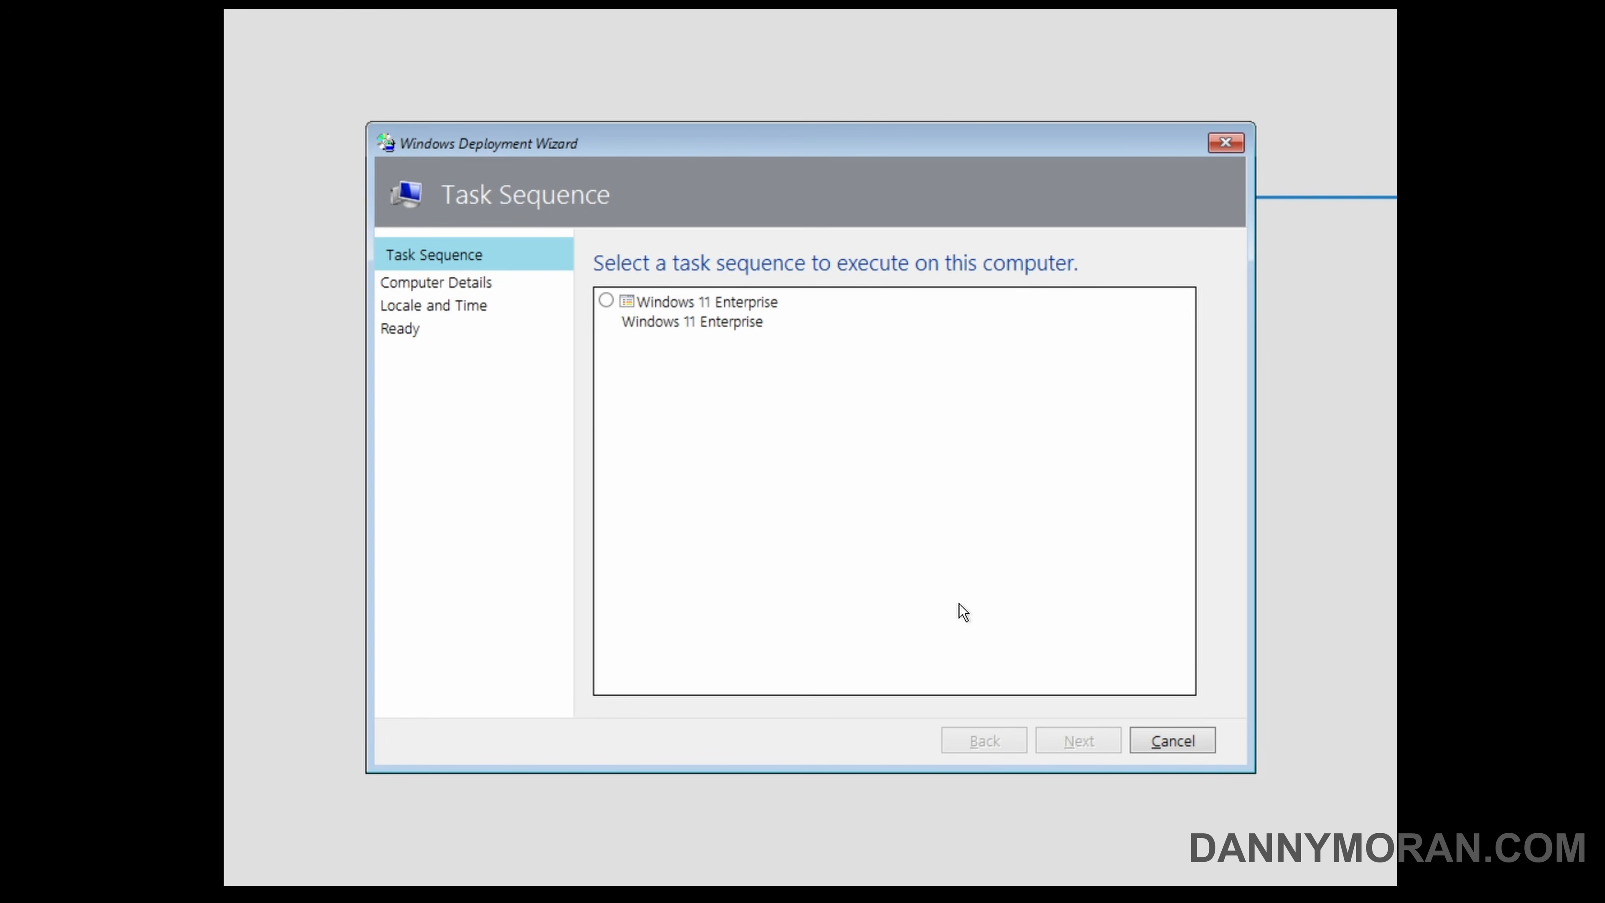
# Select the Windows 11 Enterprise task sequence and keep the default computer name with membership in WORKGROUP.
pyautogui.click(687, 319)
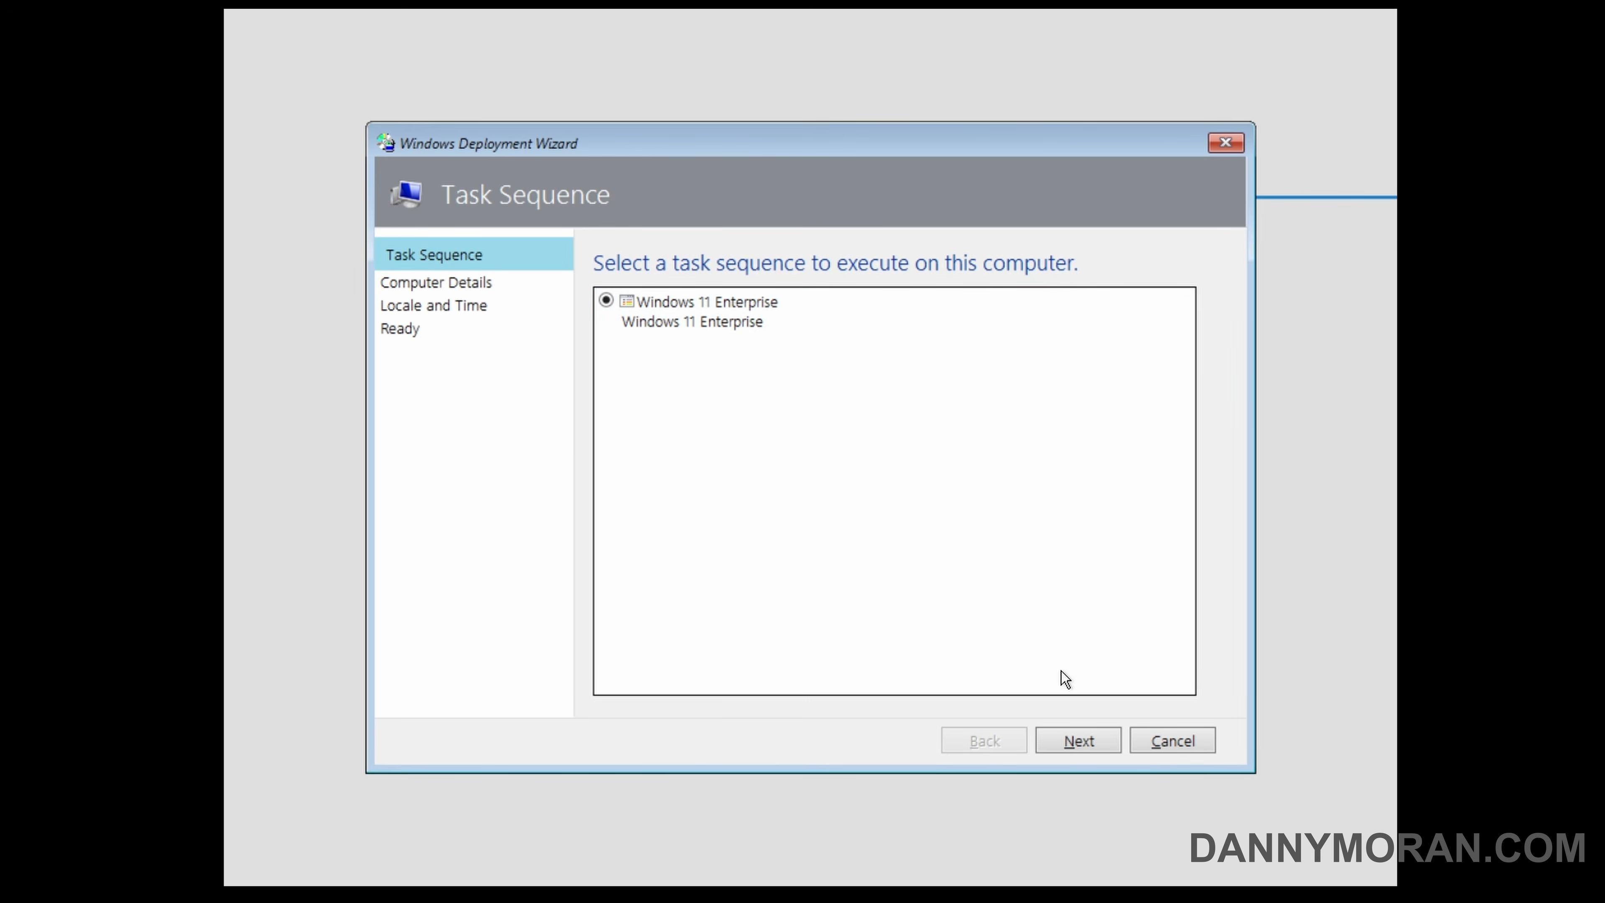
pyautogui.click(1076, 736)
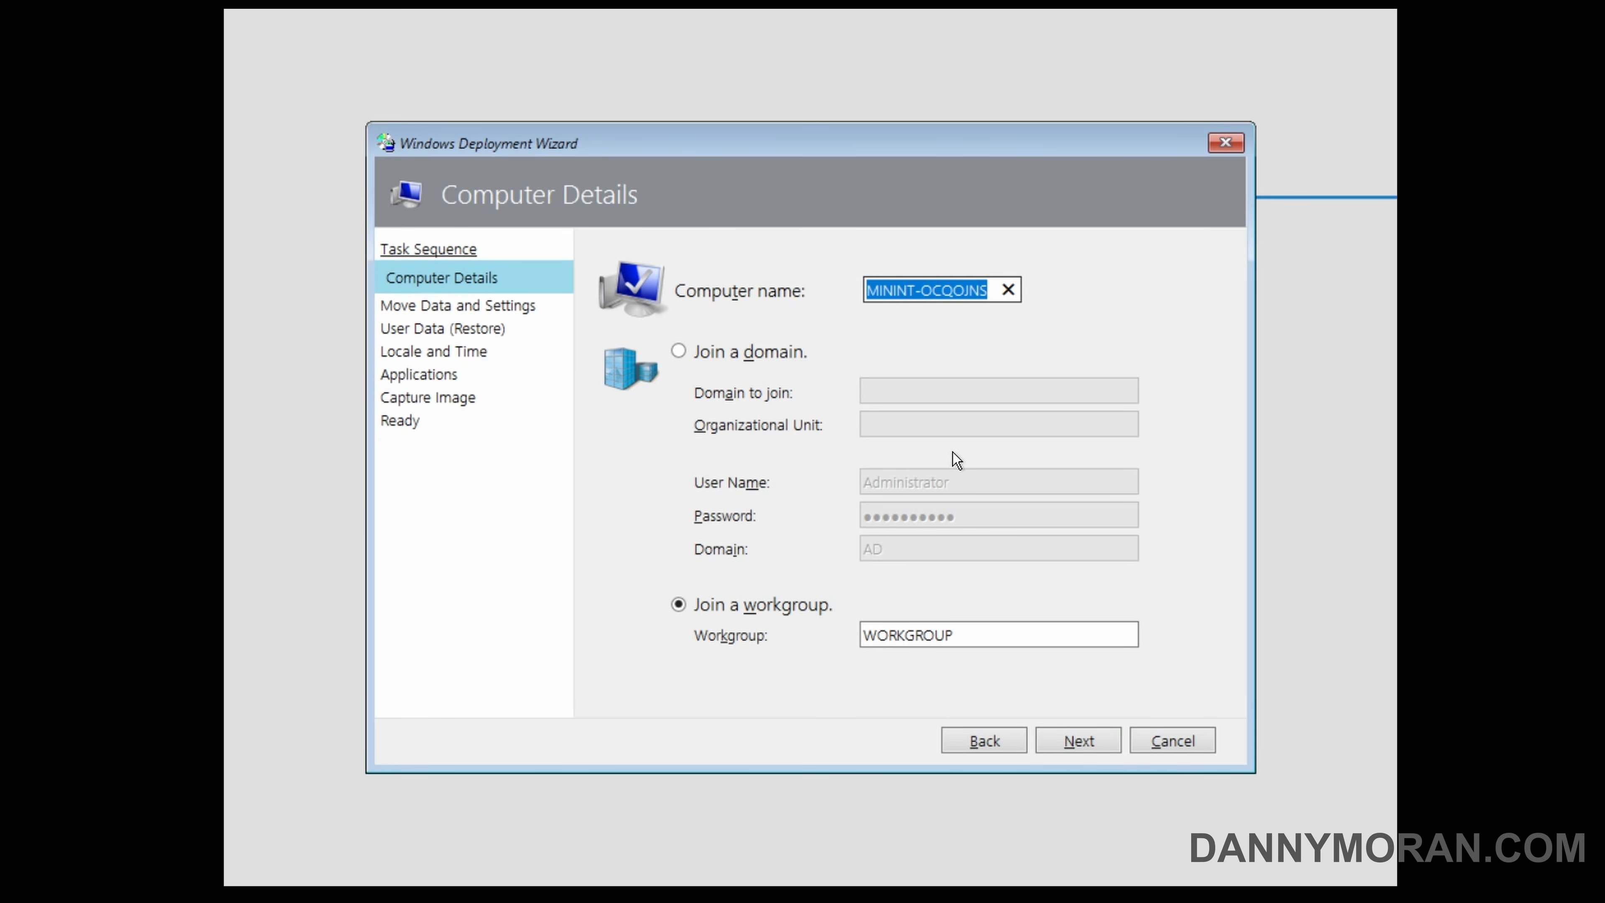
pyautogui.click(1065, 737)
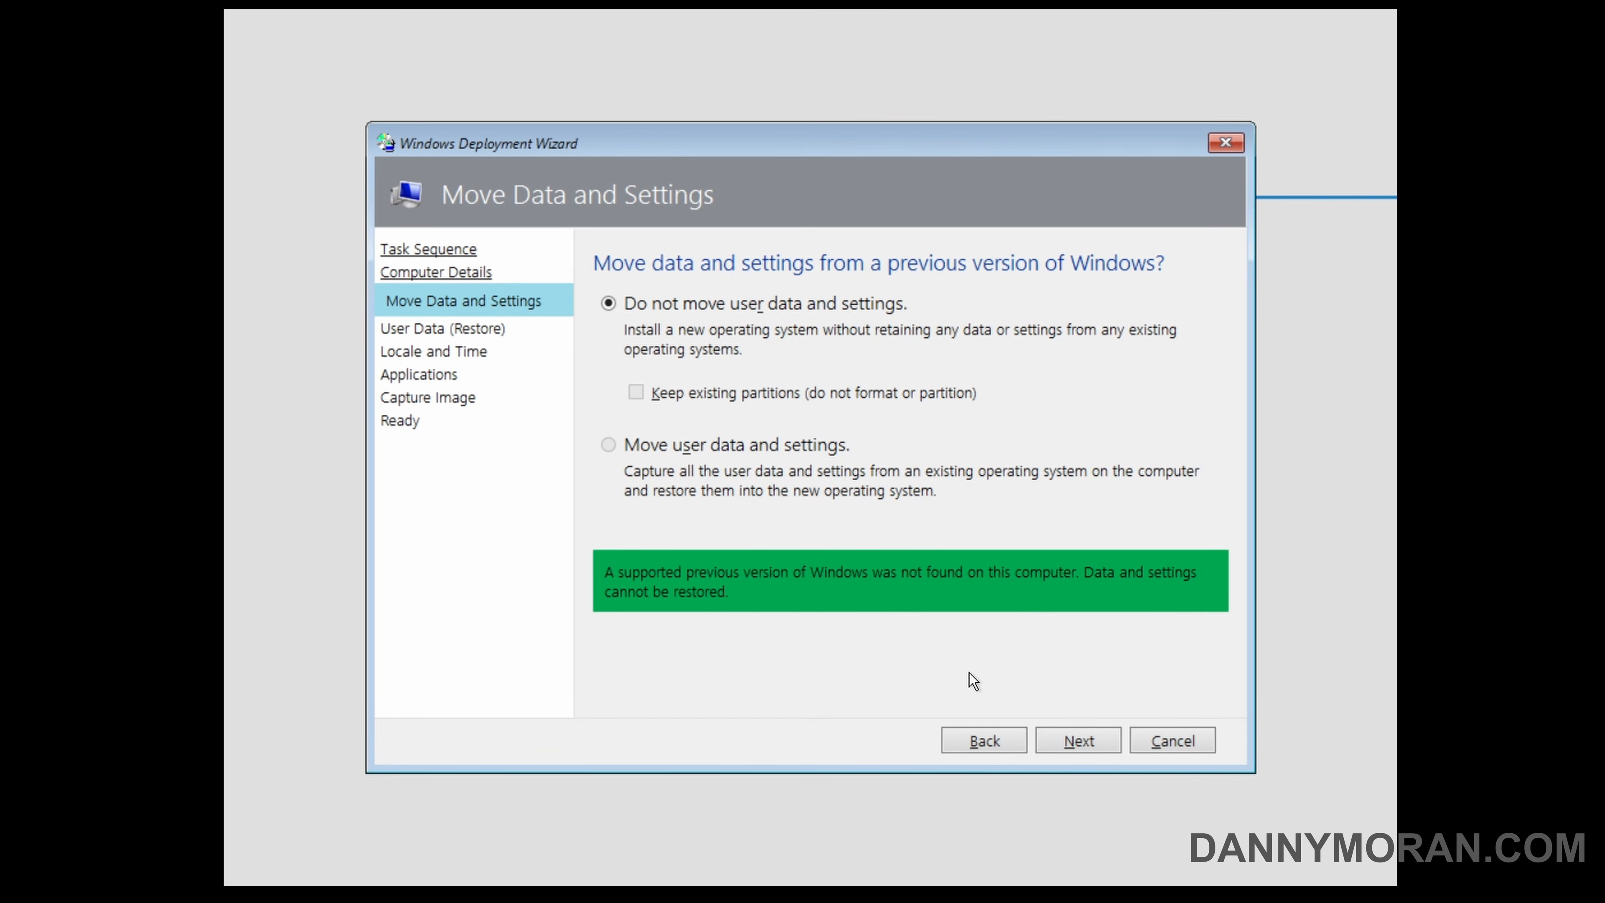
# Choose not to move or restore user data and settings, and accept the default locale and time preferences.
pyautogui.click(1071, 737)
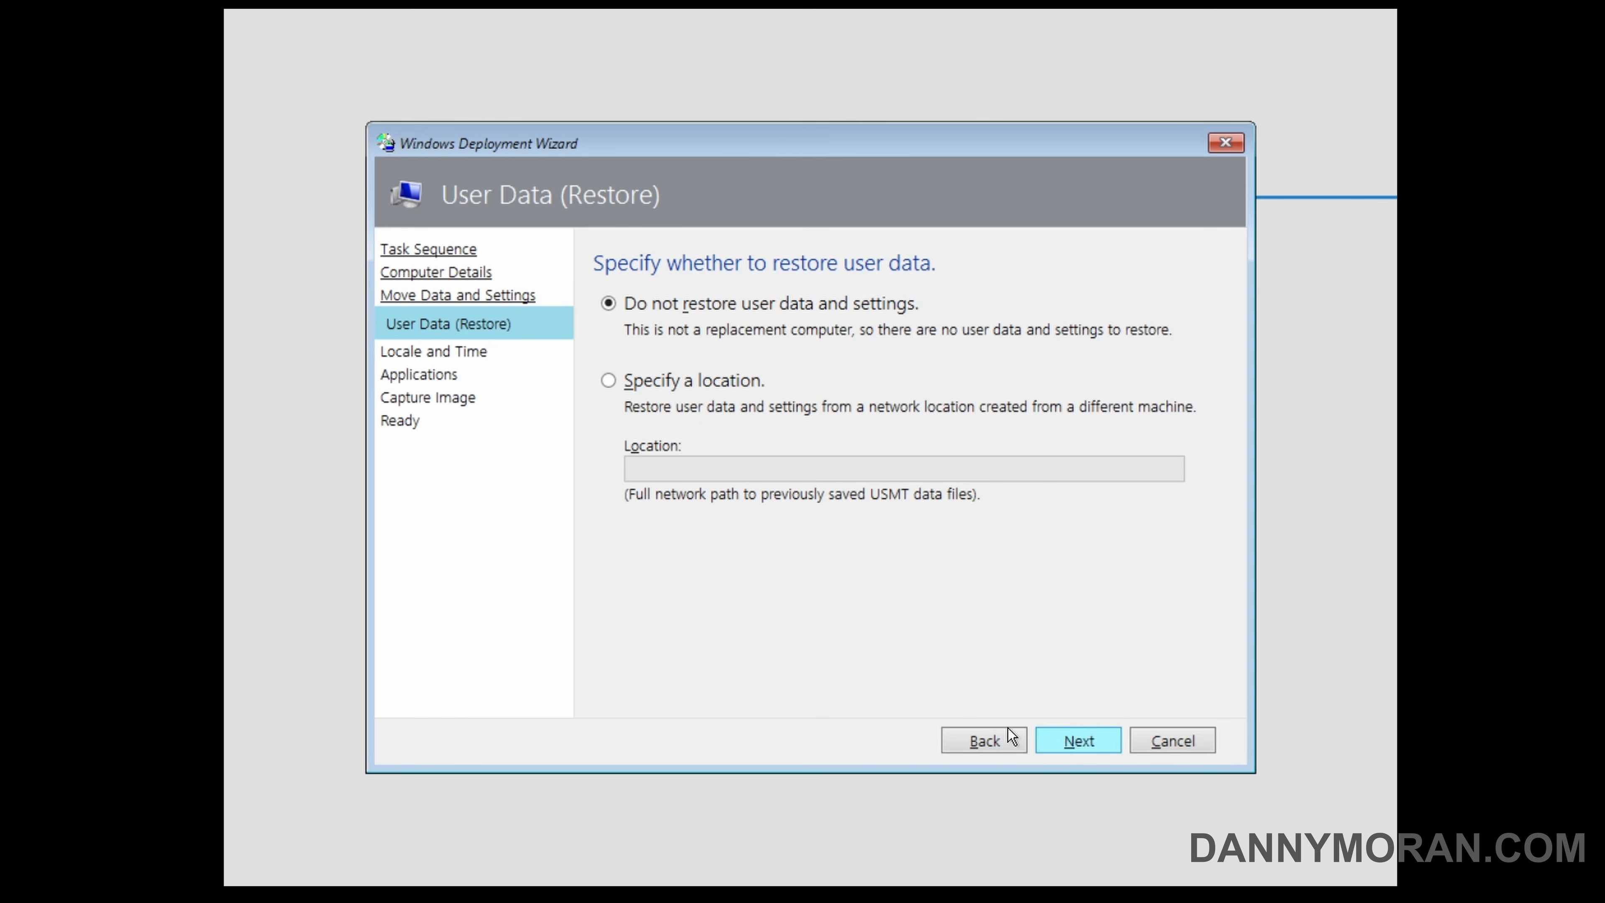
pyautogui.click(1104, 742)
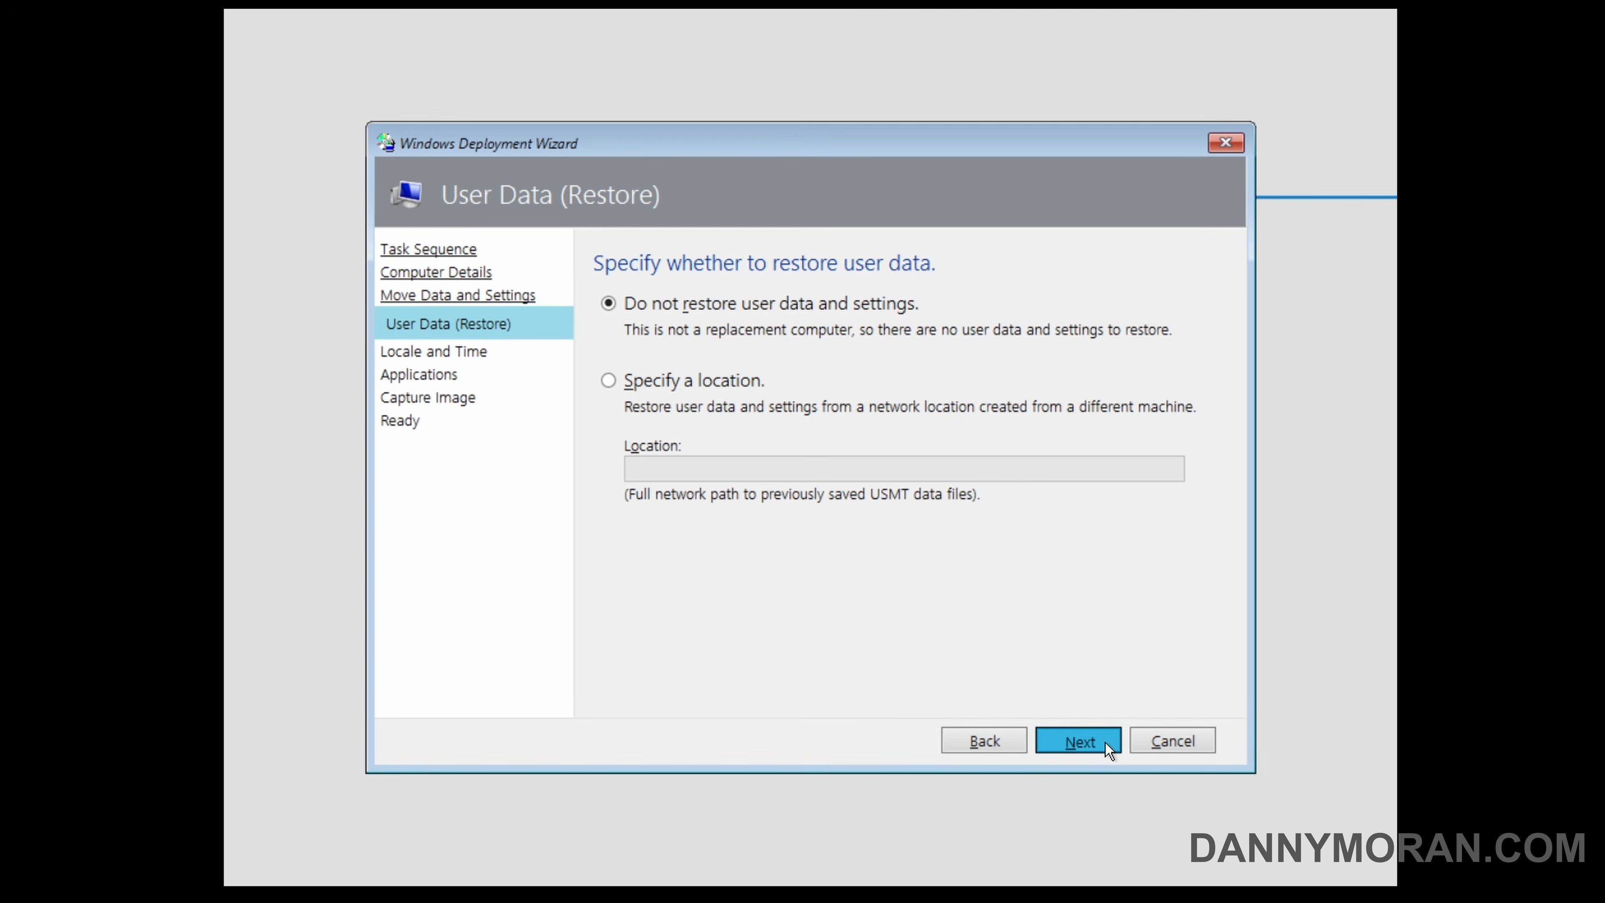
pyautogui.click(1011, 743)
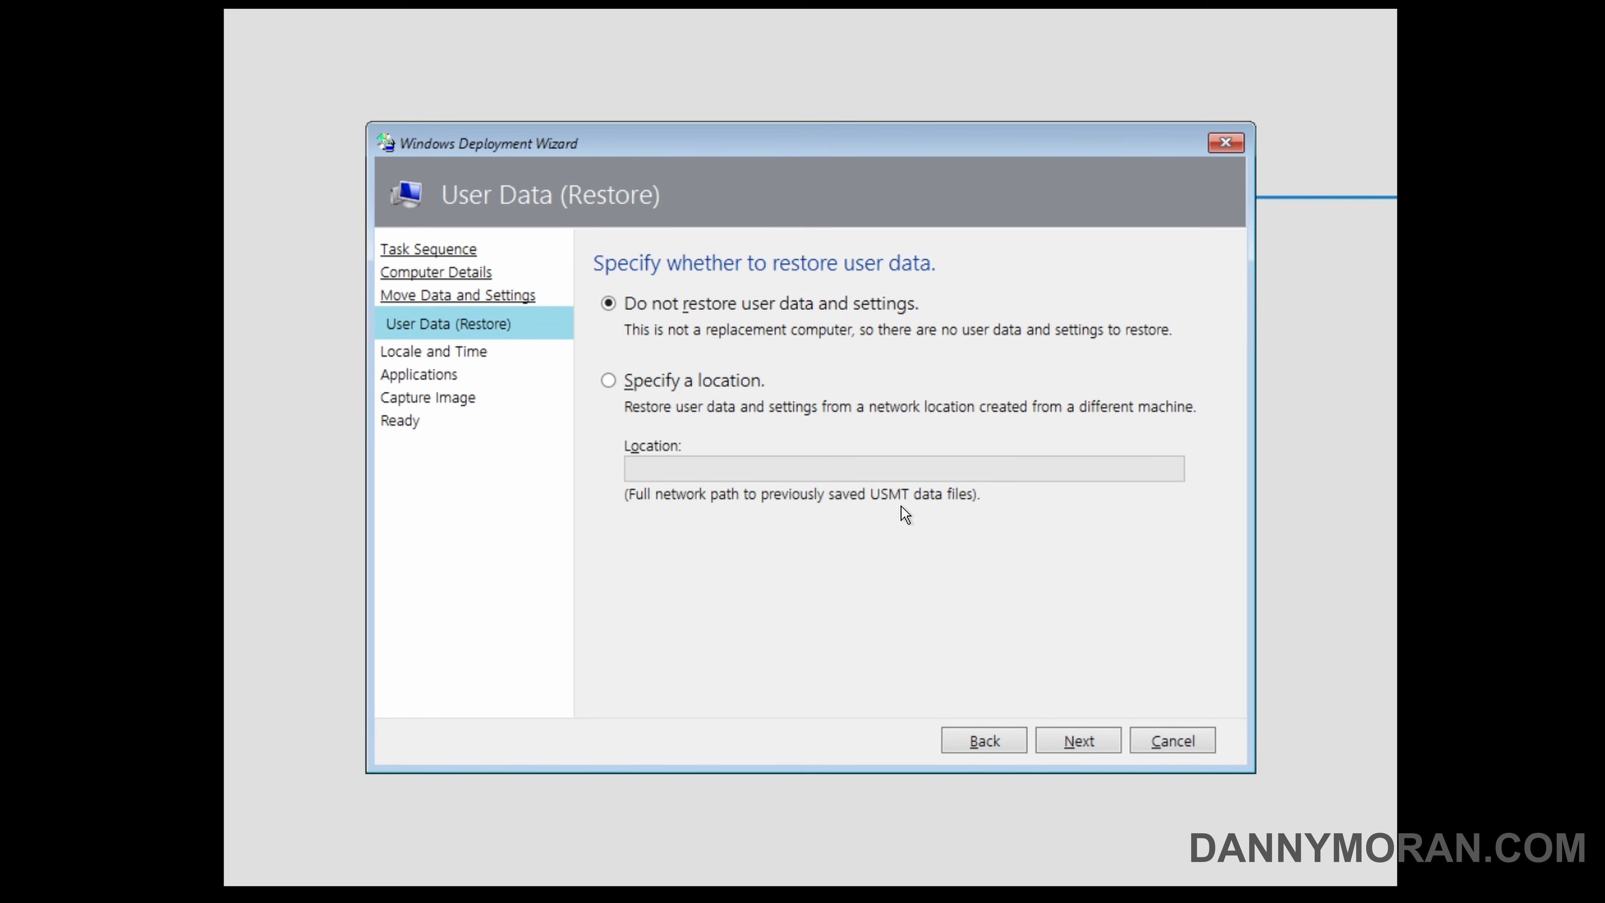
pyautogui.click(1066, 736)
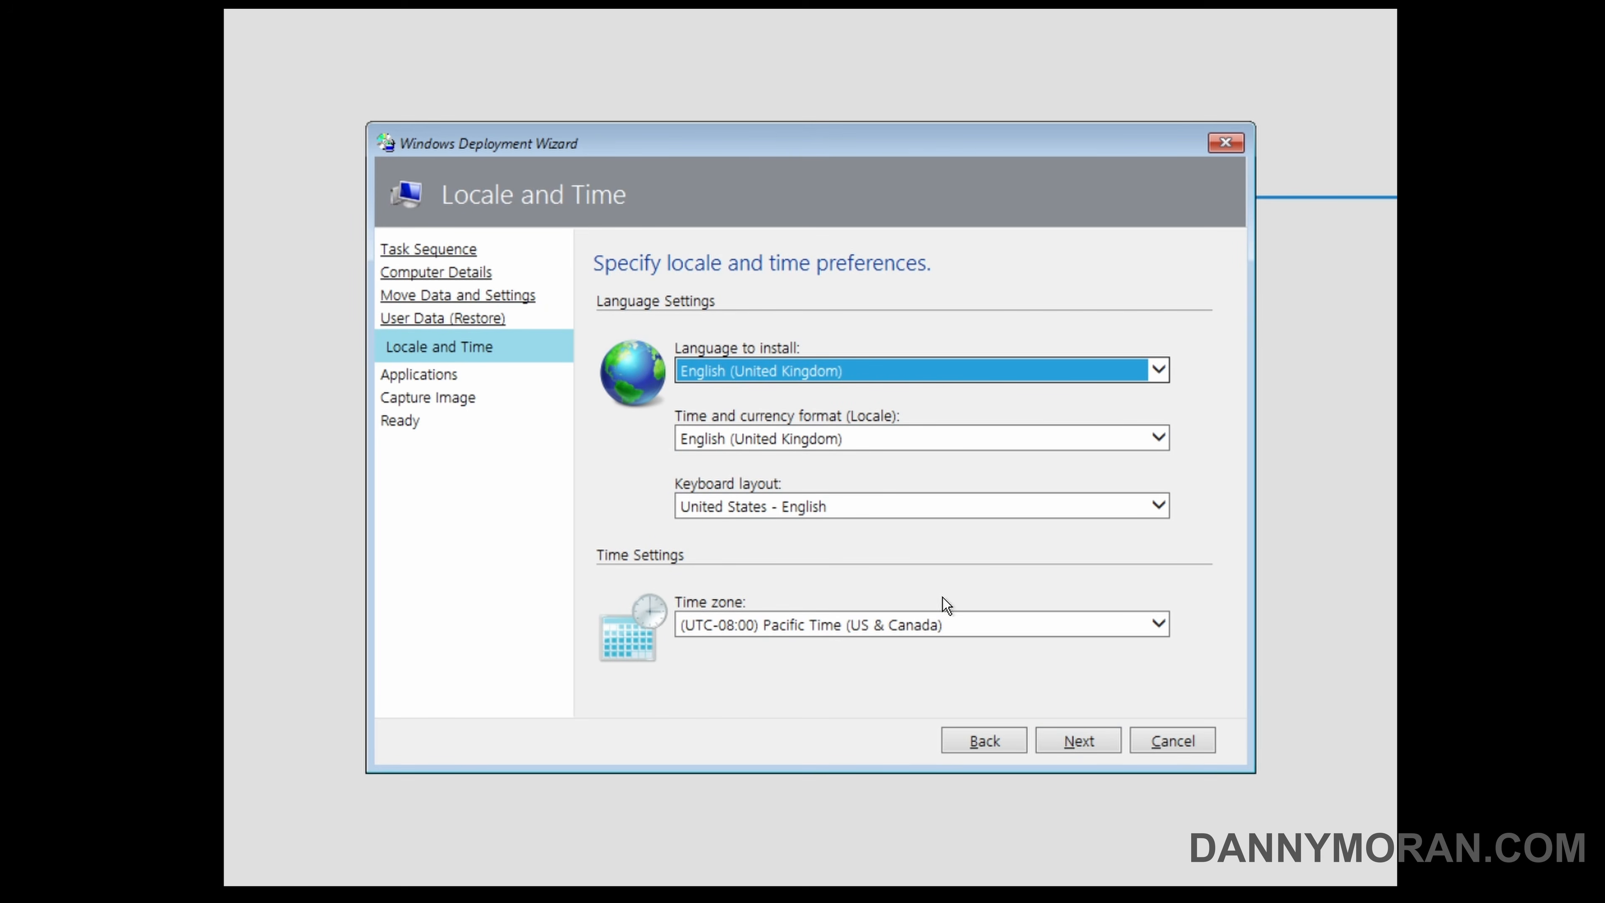
pyautogui.click(1088, 738)
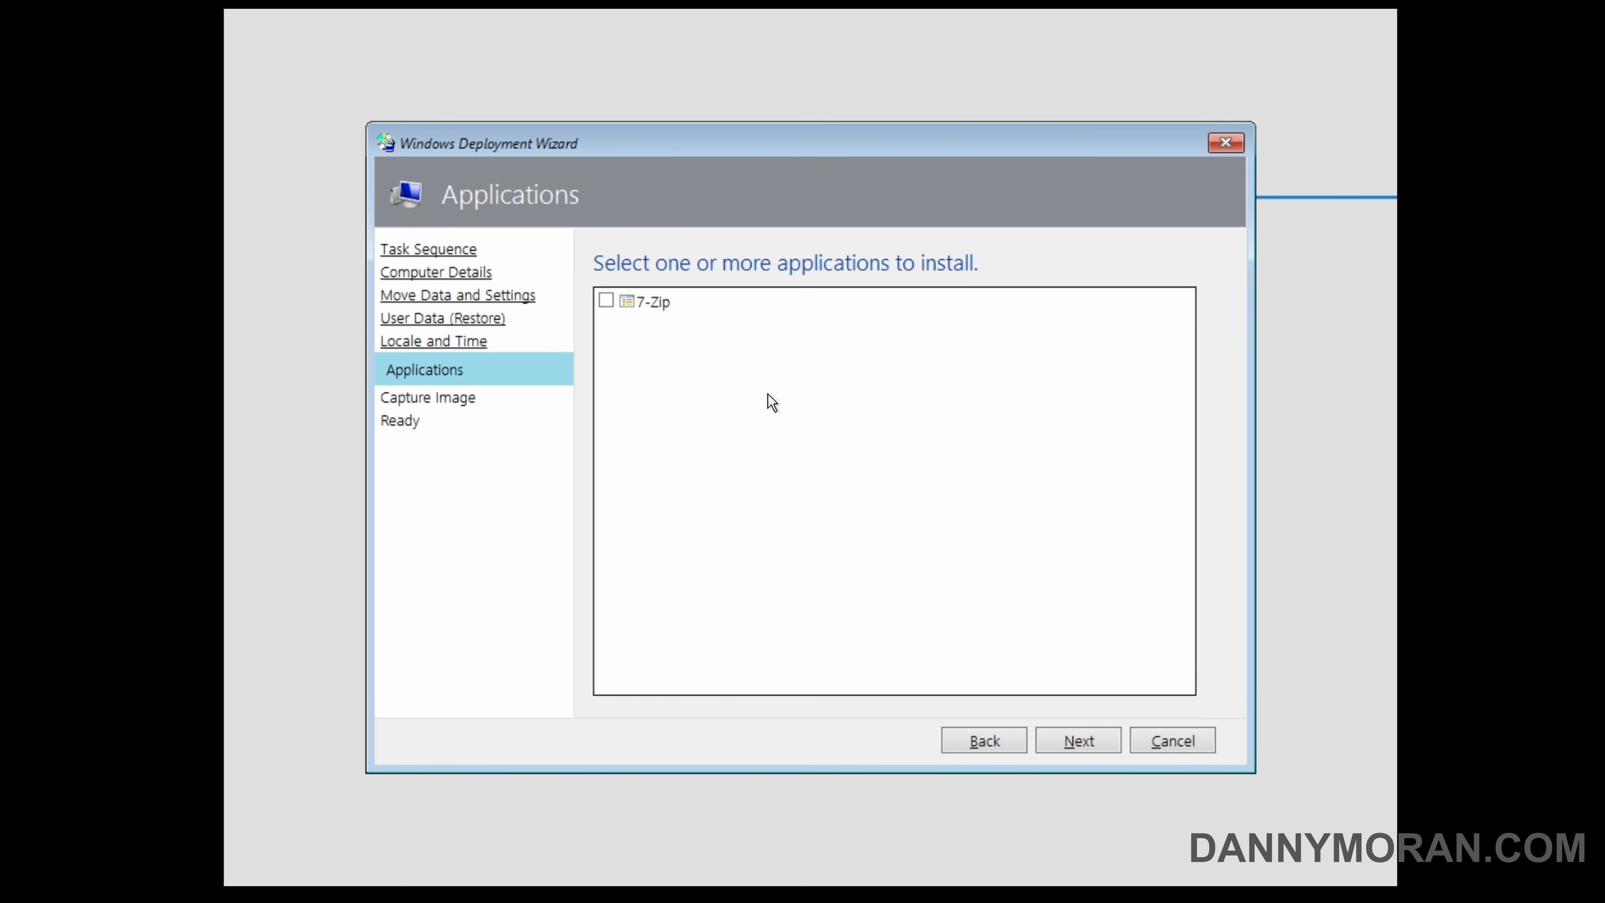
# Select 7-Zip for installation, keep the option not to capture an image, and expand the deployment details on the Ready page.
pyautogui.click(605, 301)
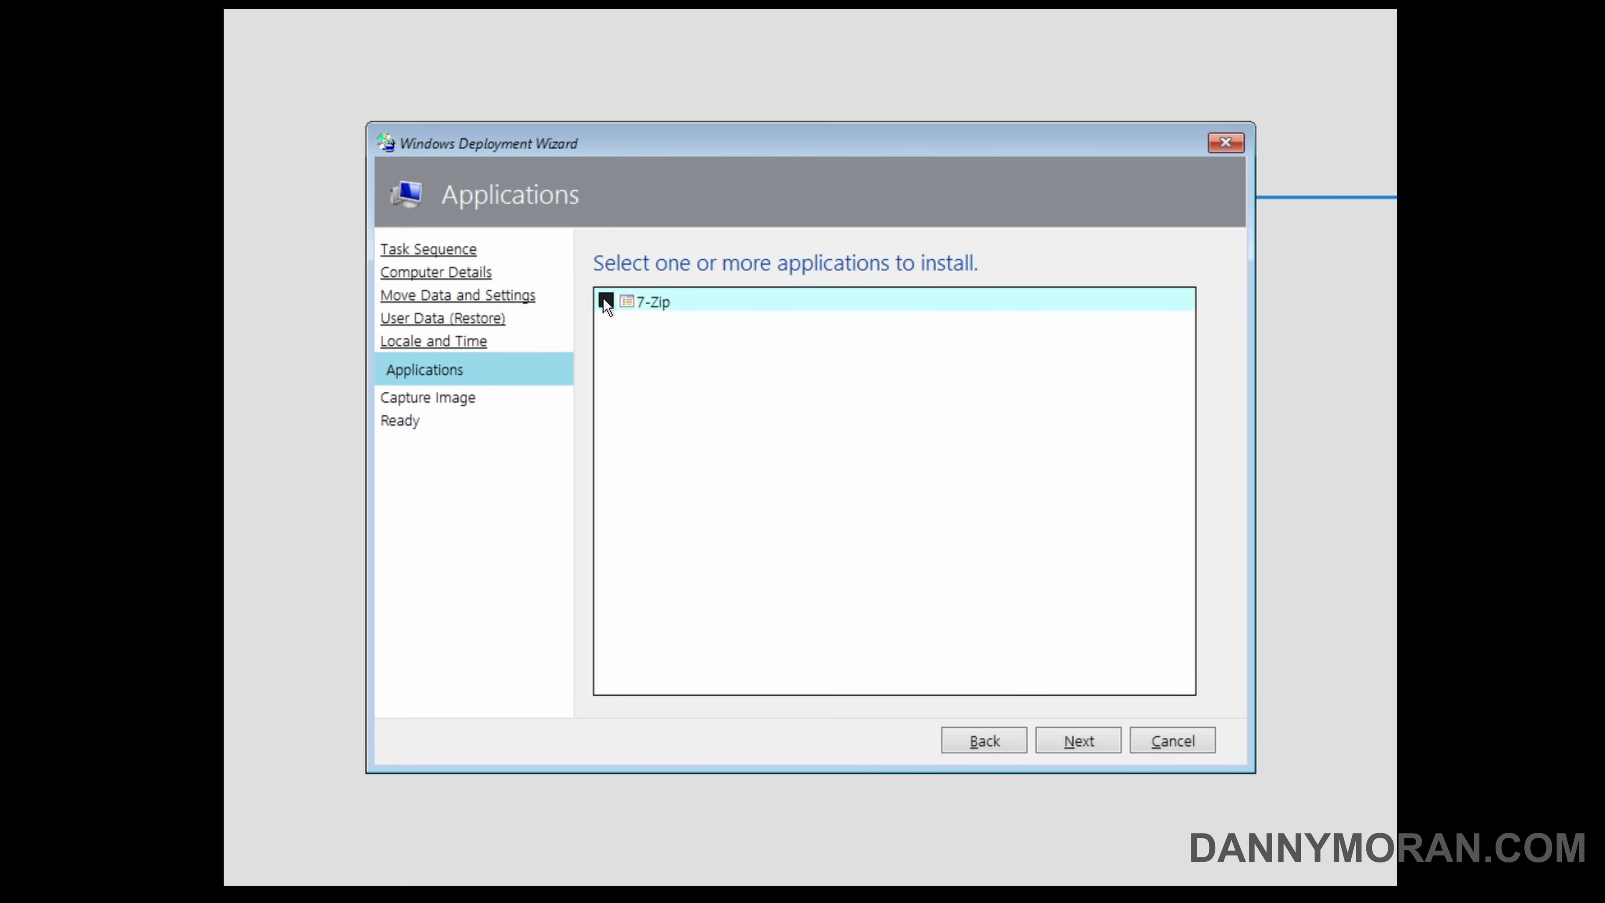
pyautogui.click(649, 307)
pyautogui.click(1053, 744)
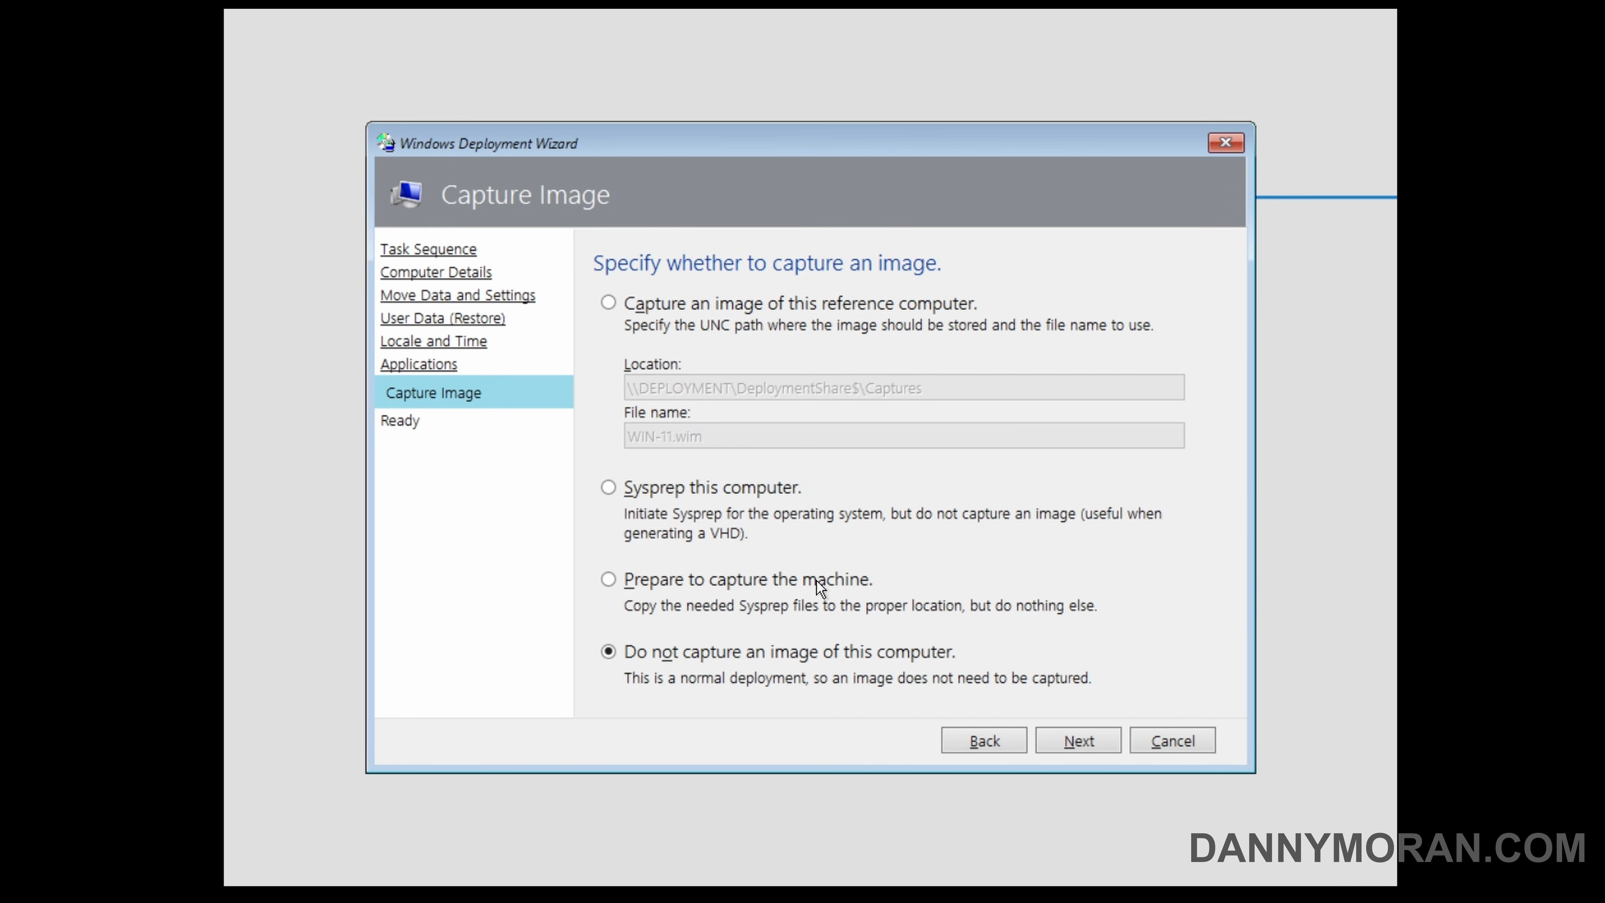
pyautogui.click(1072, 734)
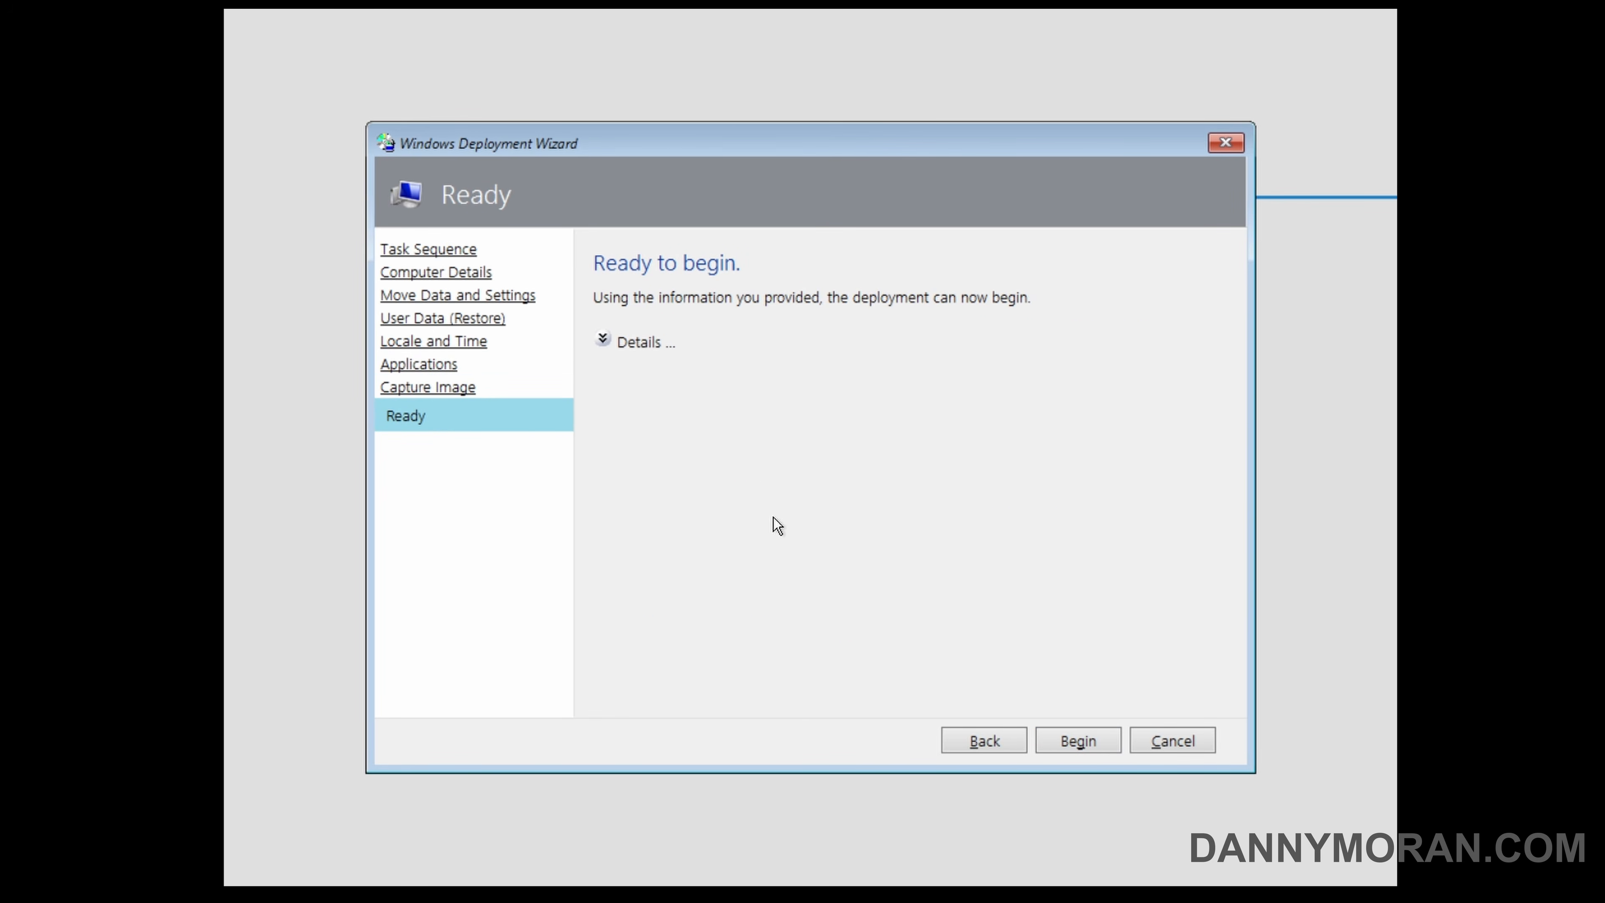
pyautogui.click(610, 342)
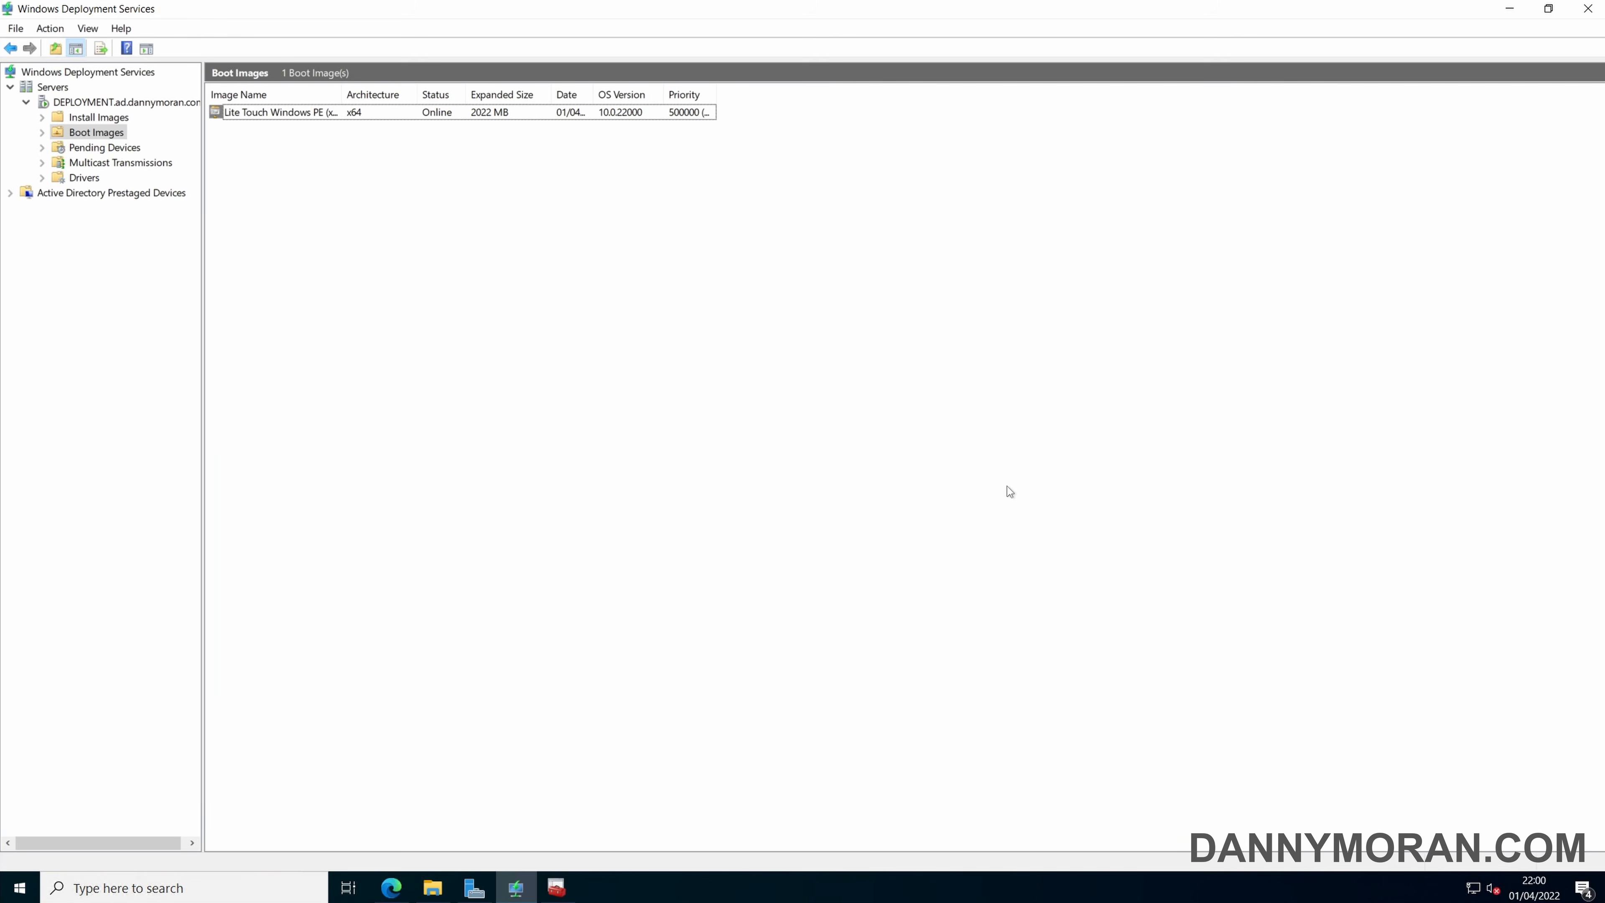
# Switch to Deployment Workbench and open Bootstrap.ini for editing from the rules in the MDT Deployment Share's properties.
pyautogui.click(556, 887)
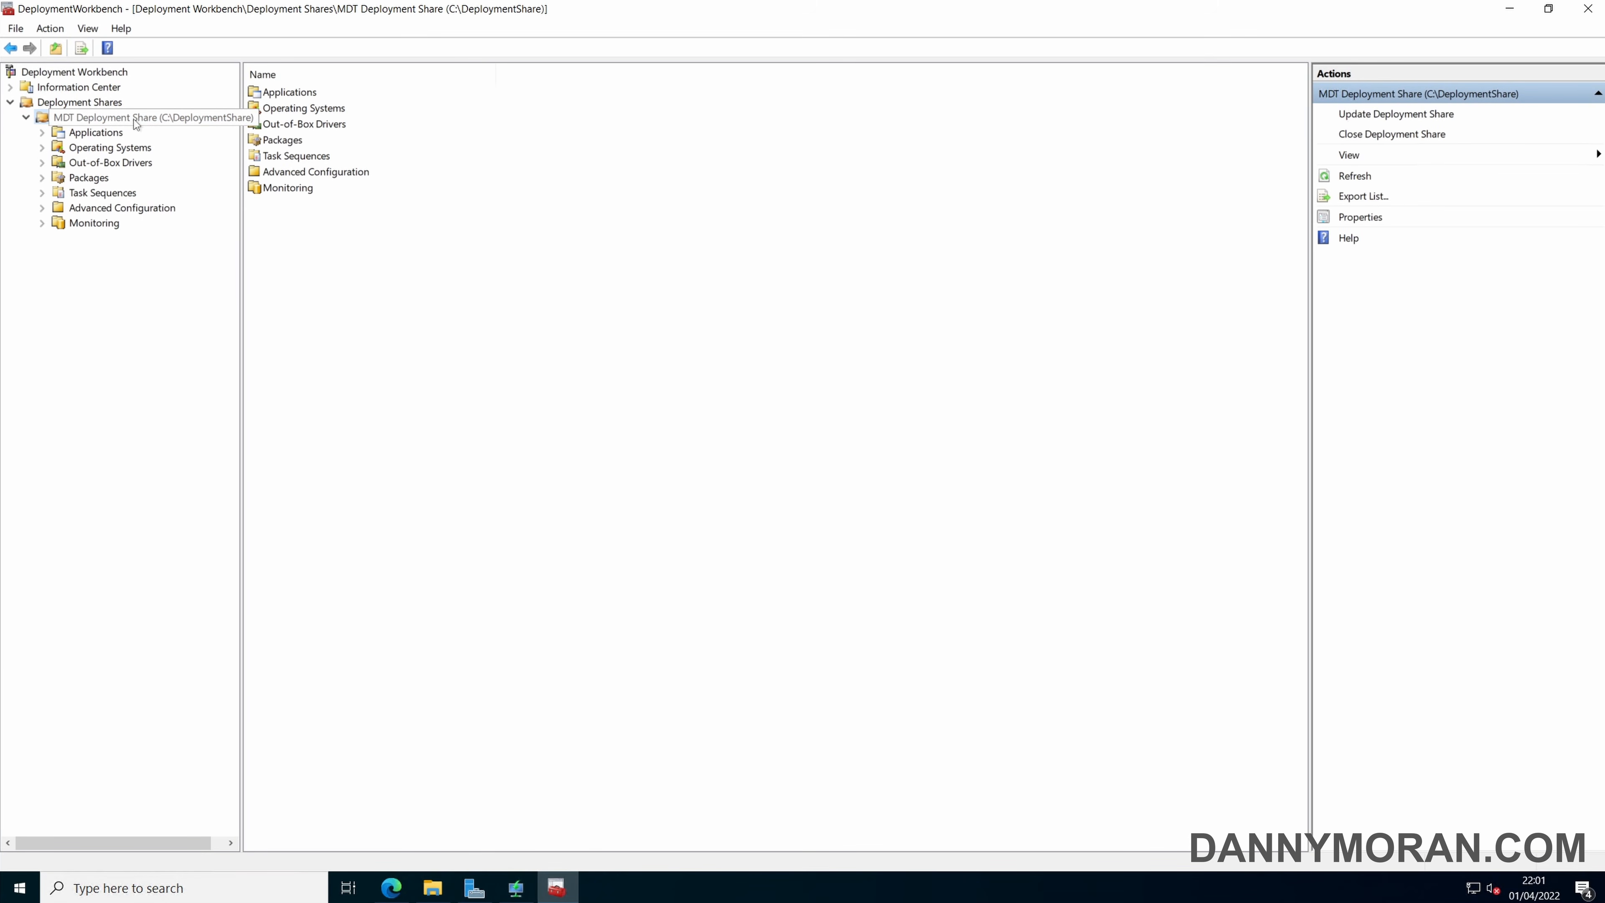
pyautogui.rightClick(134, 118)
pyautogui.click(199, 235)
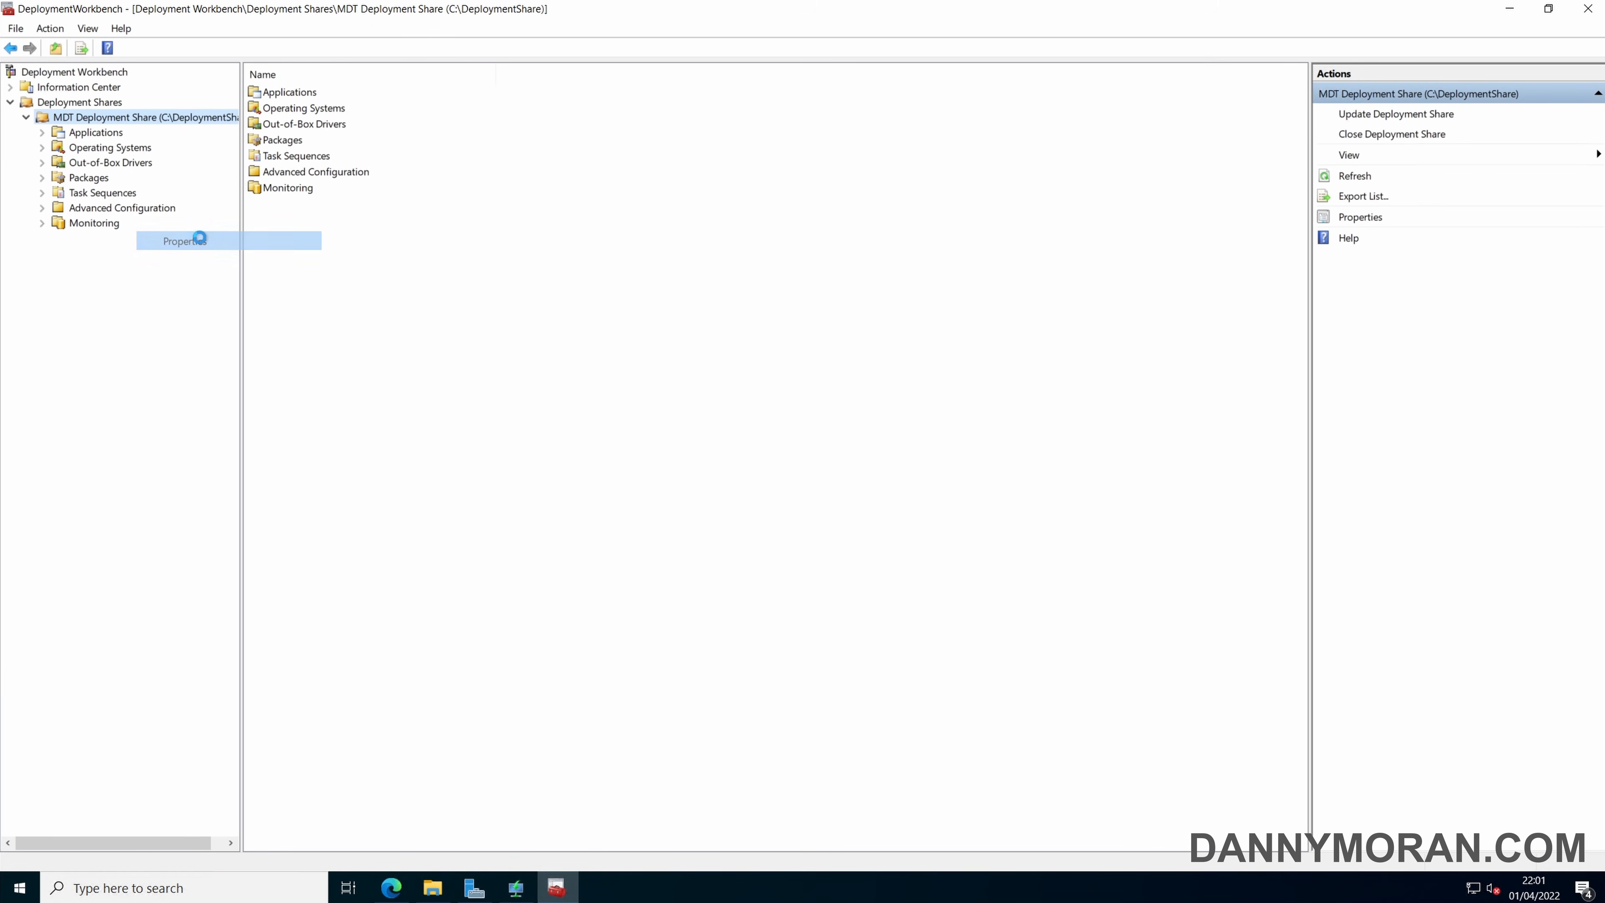
pyautogui.click(567, 201)
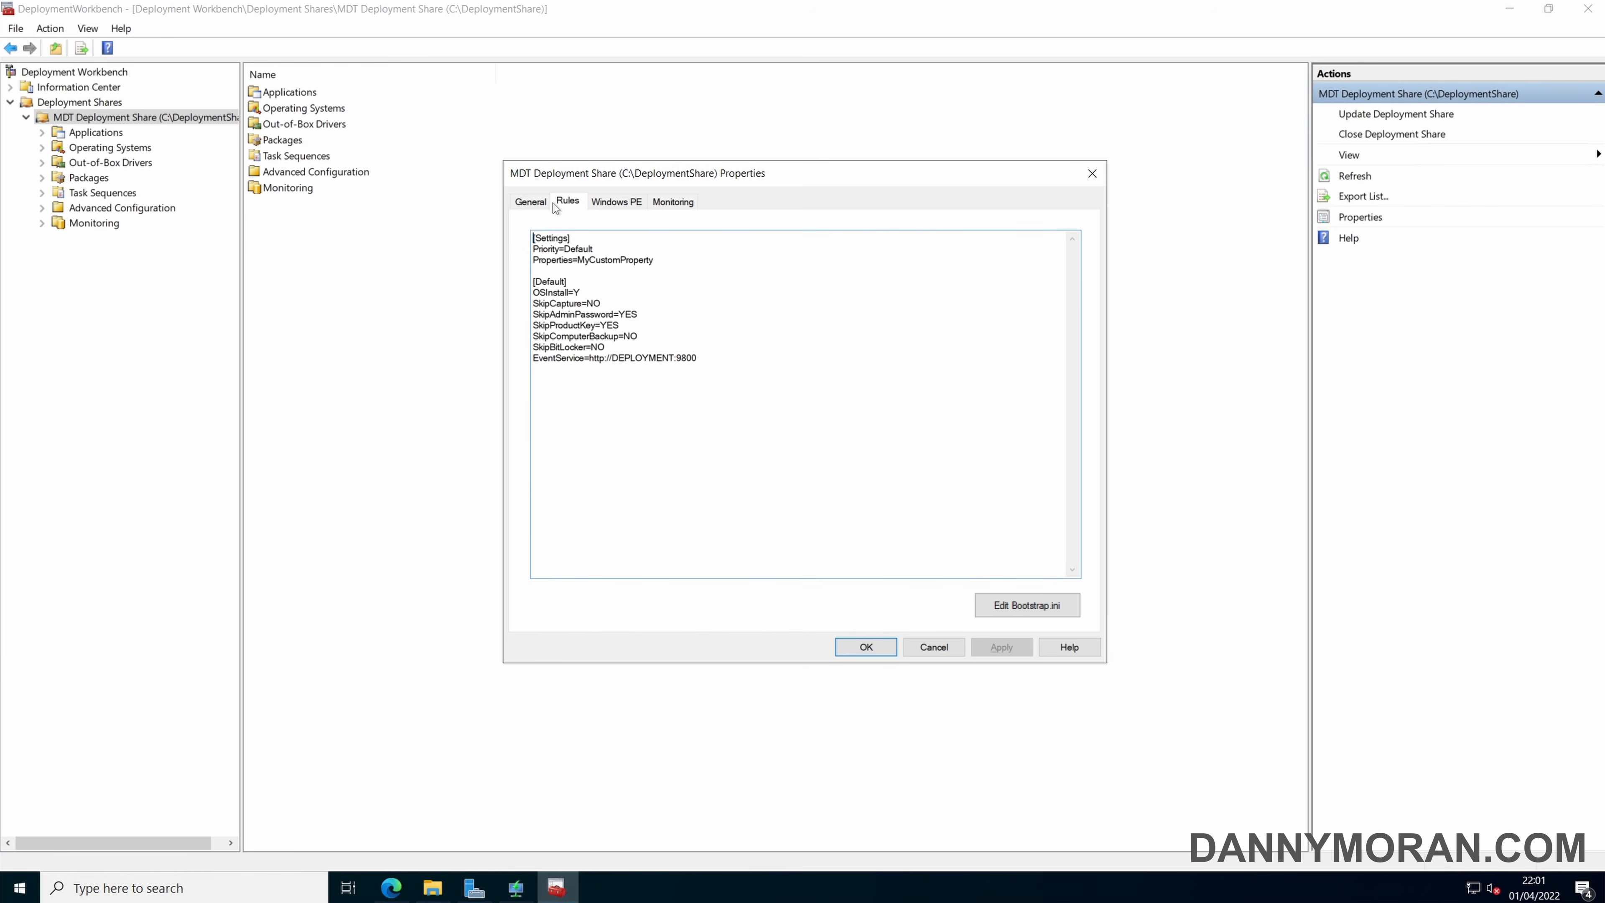
pyautogui.moveTo(697, 357); pyautogui.dragTo(532, 238)
pyautogui.click(695, 304)
pyautogui.click(1027, 607)
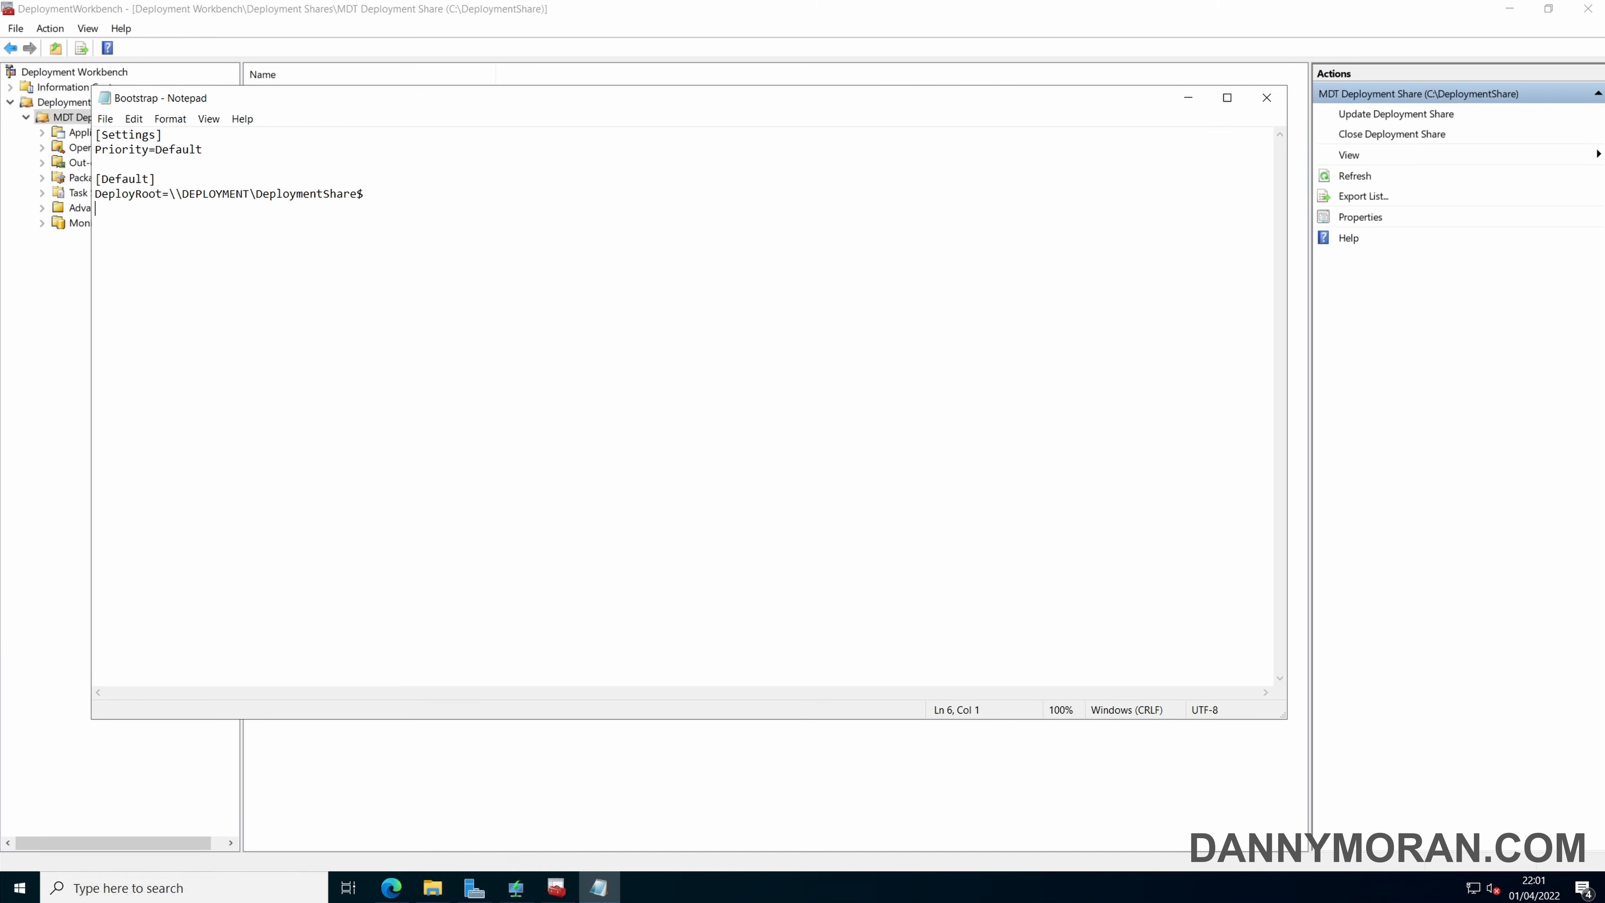
# Replace the Bootstrap.ini contents with settings for DeployRoot, the user ID, domain and password, KeyboardLocalePE=0809:00000809 and SkipBDDWelcome=YES.
pyautogui.moveTo(95, 209); pyautogui.dragTo(96, 109)
pyautogui.click(95, 208)
pyautogui.hotkey('ctrl', 'a')
pyautogui.hotkey('ctrl', 'v')
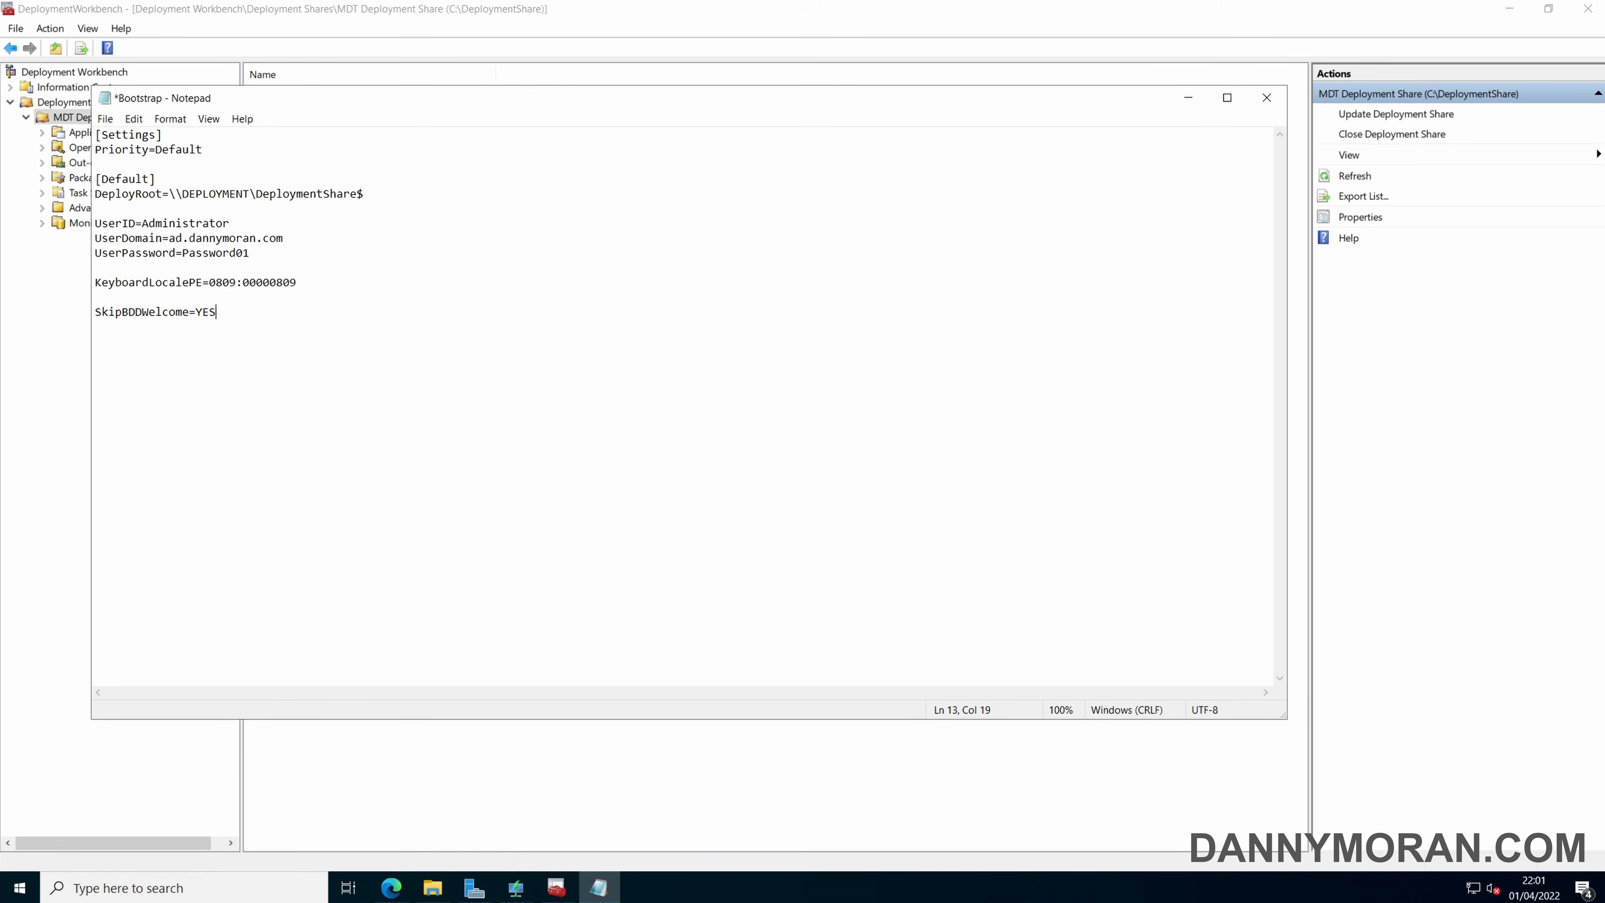
# Review the UserID, UserDomain and UserPassword lines in Bootstrap.ini and save the file.
pyautogui.moveTo(364, 194); pyautogui.dragTo(95, 223)
pyautogui.click(251, 253)
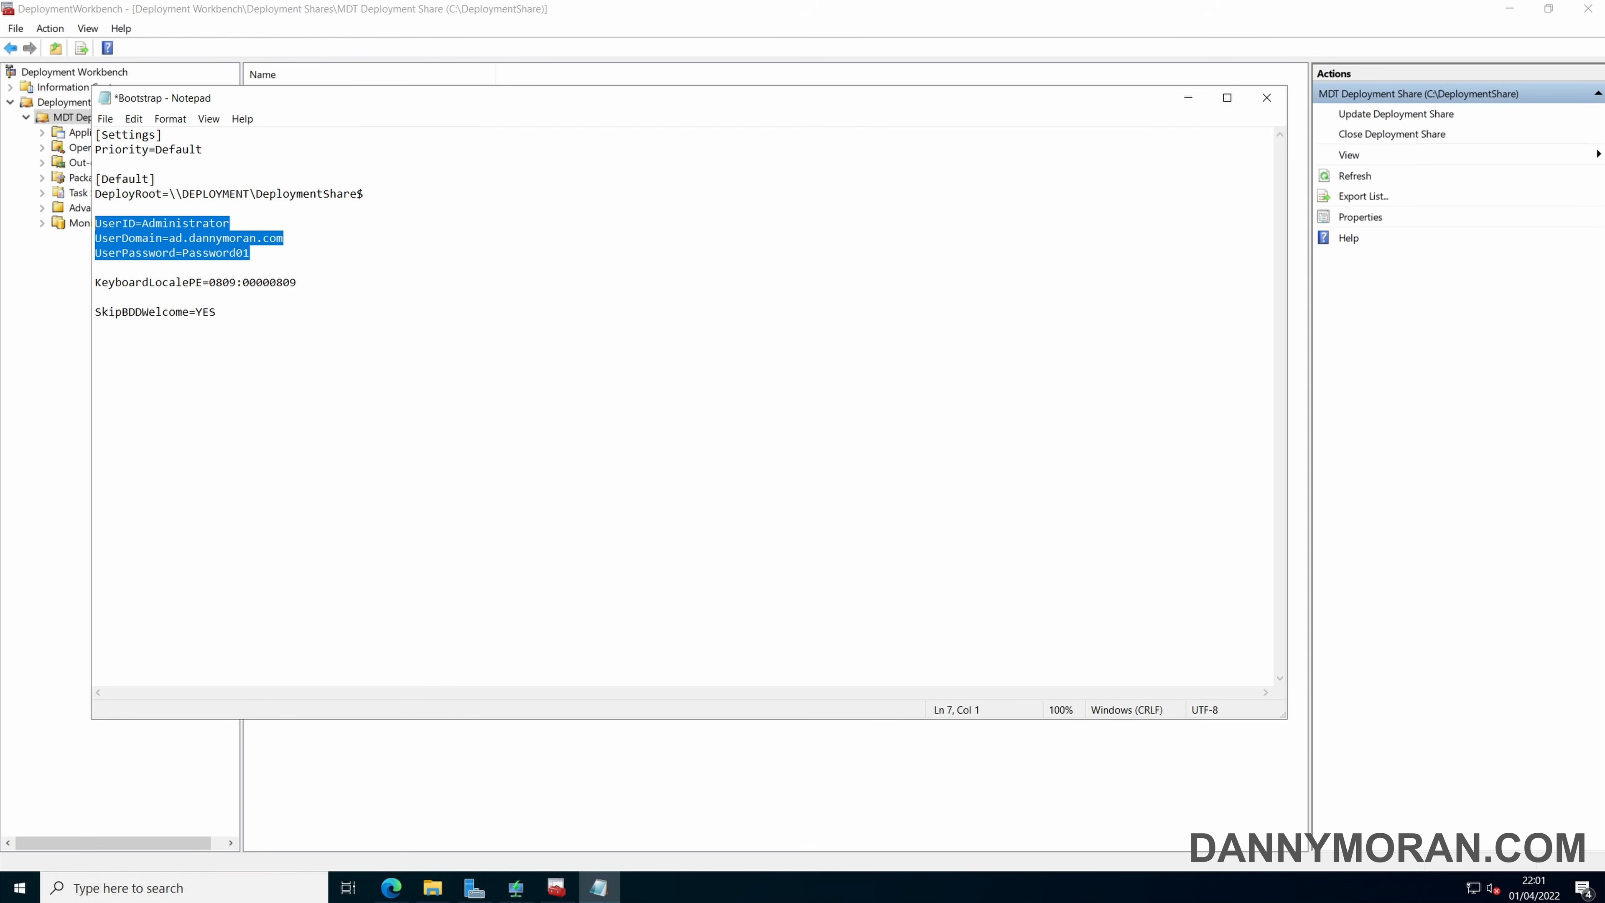
pyautogui.click(251, 253)
pyautogui.moveTo(250, 253); pyautogui.dragTo(96, 252)
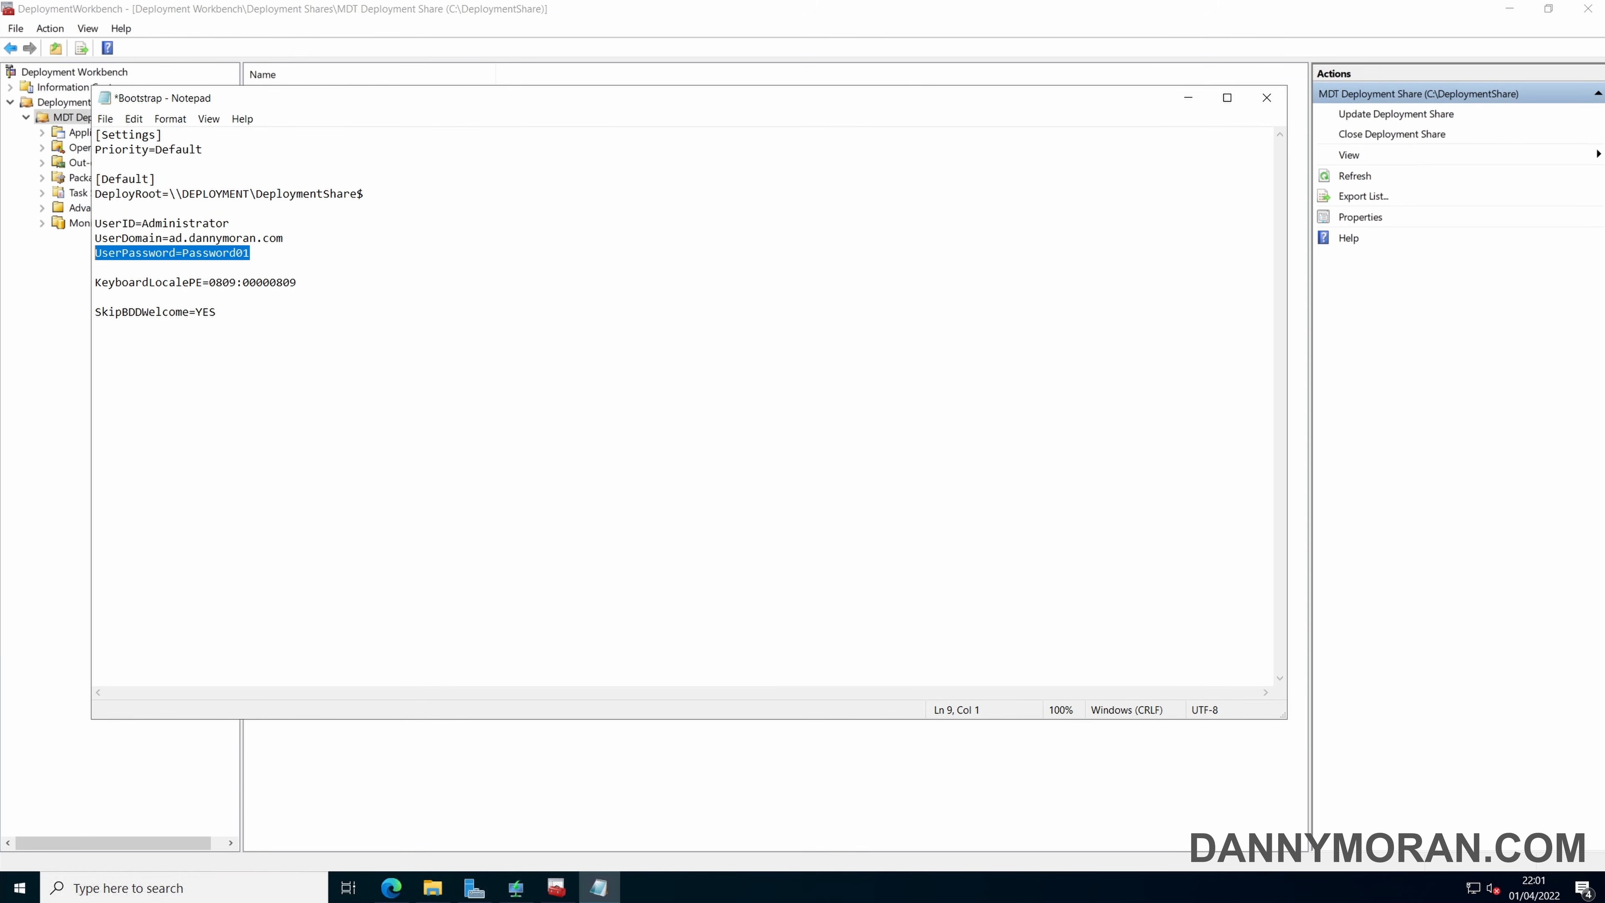
pyautogui.moveTo(252, 252); pyautogui.dragTo(96, 253)
pyautogui.click(251, 253)
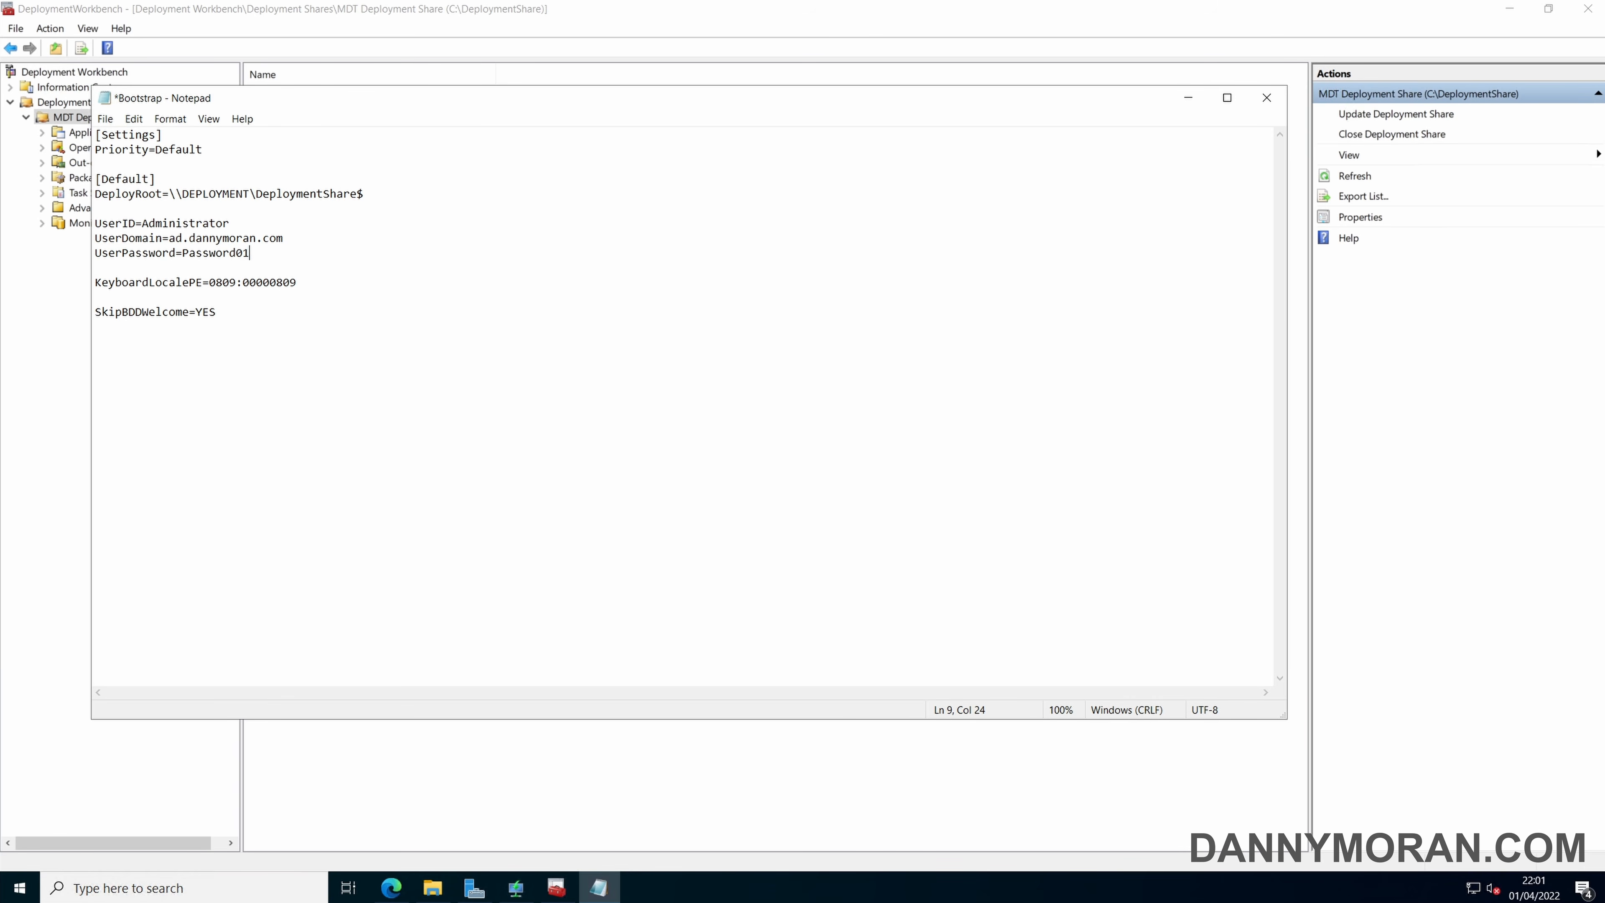
pyautogui.moveTo(251, 253); pyautogui.dragTo(95, 253)
pyautogui.click(251, 253)
pyautogui.hotkey('ctrl', 's')
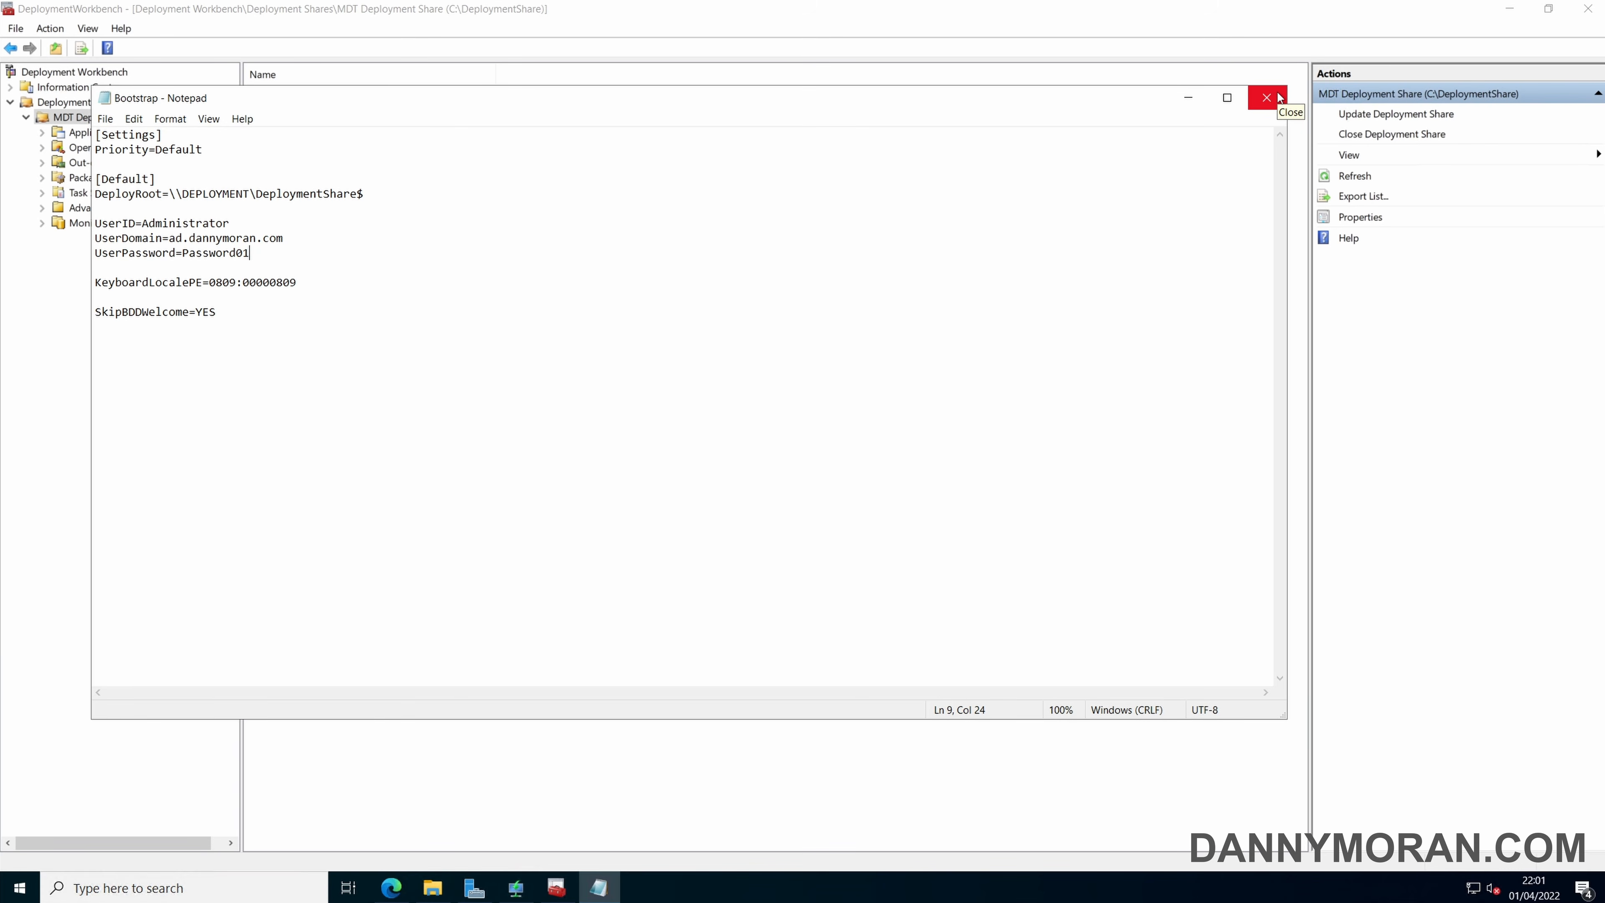
# Review the SkipBDDWelcome and KeyboardLocalePE lines in Bootstrap.ini and close the file.
pyautogui.press('Down')
pyautogui.press('Down')
pyautogui.press('Down')
pyautogui.press('Down')
pyautogui.hotkey('shift', 'Left')
pyautogui.hotkey('shift', 'Left')
pyautogui.hotkey('shift', 'Left')
pyautogui.hotkey('shift', 'Left')
pyautogui.hotkey('shift', 'Left')
pyautogui.hotkey('shift', 'Left')
pyautogui.hotkey('shift', 'Left')
pyautogui.hotkey('shift', 'Left')
pyautogui.hotkey('shift', 'Left')
pyautogui.hotkey('shift', 'Left')
pyautogui.hotkey('shift', 'Left')
pyautogui.hotkey('shift', 'Left')
pyautogui.hotkey('shift', 'Left')
pyautogui.hotkey('shift', 'Left')
pyautogui.hotkey('shift', 'Left')
pyautogui.hotkey('shift', 'Left')
pyautogui.hotkey('shift', 'Left')
pyautogui.hotkey('shift', 'Left')
pyautogui.hotkey('shift', 'Right')
pyautogui.hotkey('shift', 'Right')
pyautogui.hotkey('shift', 'Right')
pyautogui.hotkey('shift', 'Right')
pyautogui.hotkey('shift', 'Right')
pyautogui.hotkey('shift', 'Right')
pyautogui.hotkey('shift', 'Right')
pyautogui.hotkey('shift', 'Right')
pyautogui.hotkey('shift', 'Right')
pyautogui.hotkey('shift', 'Right')
pyautogui.hotkey('shift', 'Right')
pyautogui.hotkey('shift', 'Right')
pyautogui.hotkey('shift', 'Right')
pyautogui.hotkey('shift', 'Right')
pyautogui.hotkey('shift', 'Right')
pyautogui.hotkey('shift', 'Right')
pyautogui.hotkey('shift', 'Right')
pyautogui.hotkey('shift', 'Right')
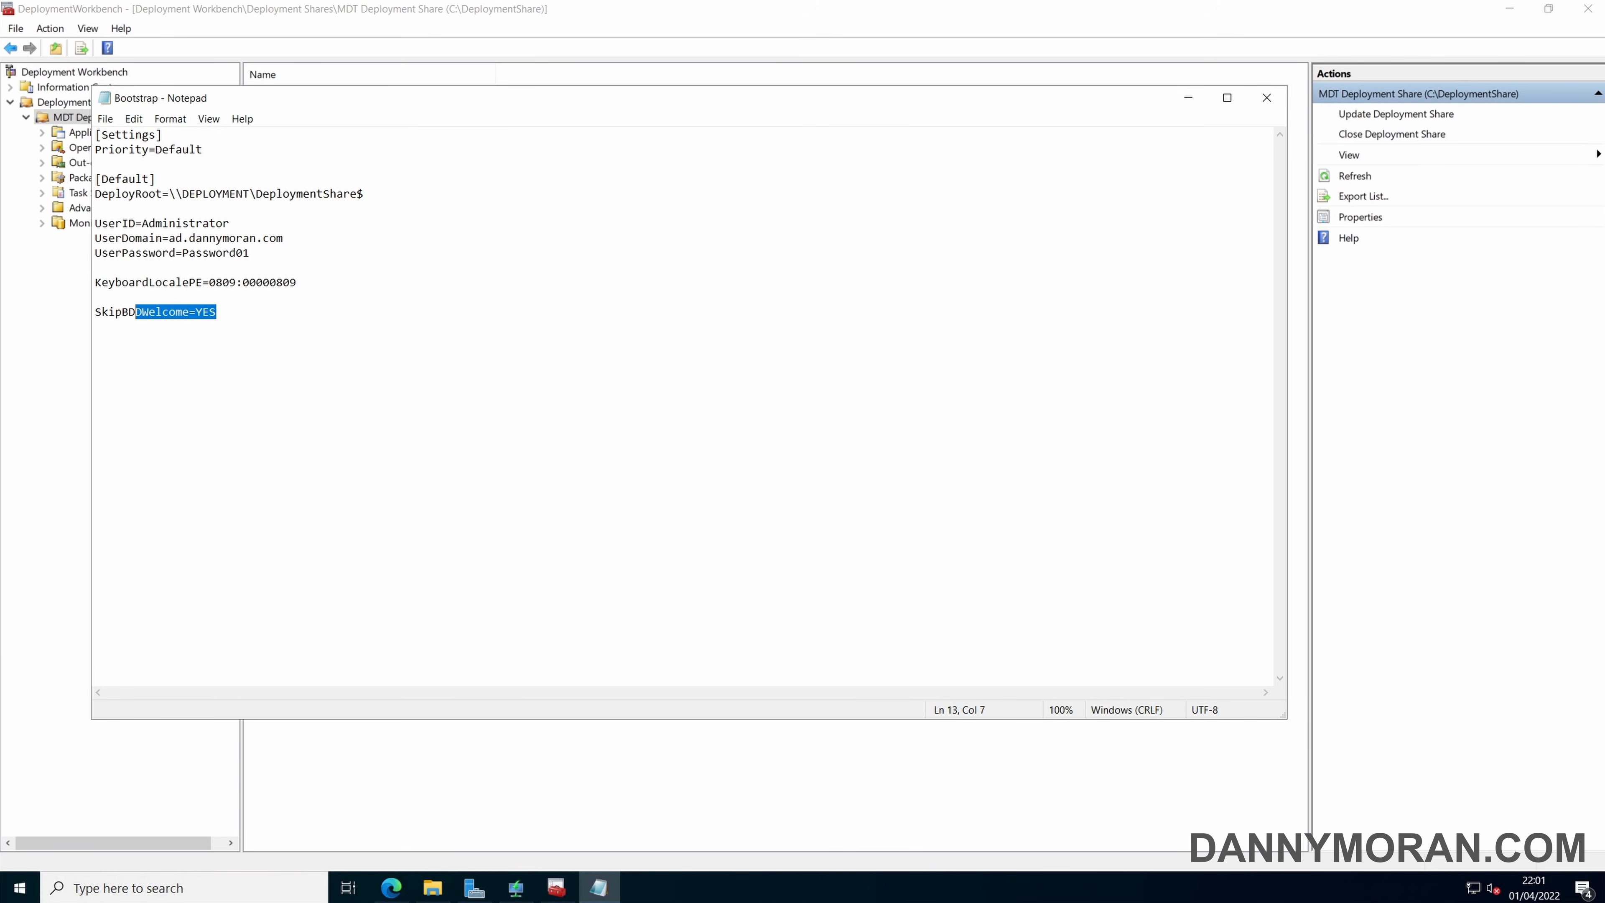
pyautogui.press('Up')
pyautogui.press('Up')
pyautogui.press('End')
pyautogui.hotkey('shift', 'Left')
pyautogui.hotkey('shift', 'Left')
pyautogui.hotkey('shift', 'Left')
pyautogui.hotkey('shift', 'Left')
pyautogui.hotkey('shift', 'Left')
pyautogui.hotkey('shift', 'Left')
pyautogui.hotkey('shift', 'Left')
pyautogui.hotkey('shift', 'Left')
pyautogui.hotkey('shift', 'Left')
pyautogui.hotkey('shift', 'Left')
pyautogui.hotkey('shift', 'Left')
pyautogui.hotkey('shift', 'Left')
pyautogui.hotkey('shift', 'Left')
pyautogui.hotkey('shift', 'Left')
pyautogui.hotkey('shift', 'Left')
pyautogui.hotkey('shift', 'Left')
pyautogui.hotkey('shift', 'Left')
pyautogui.hotkey('shift', 'Left')
pyautogui.hotkey('shift', 'Left')
pyautogui.hotkey('shift', 'Left')
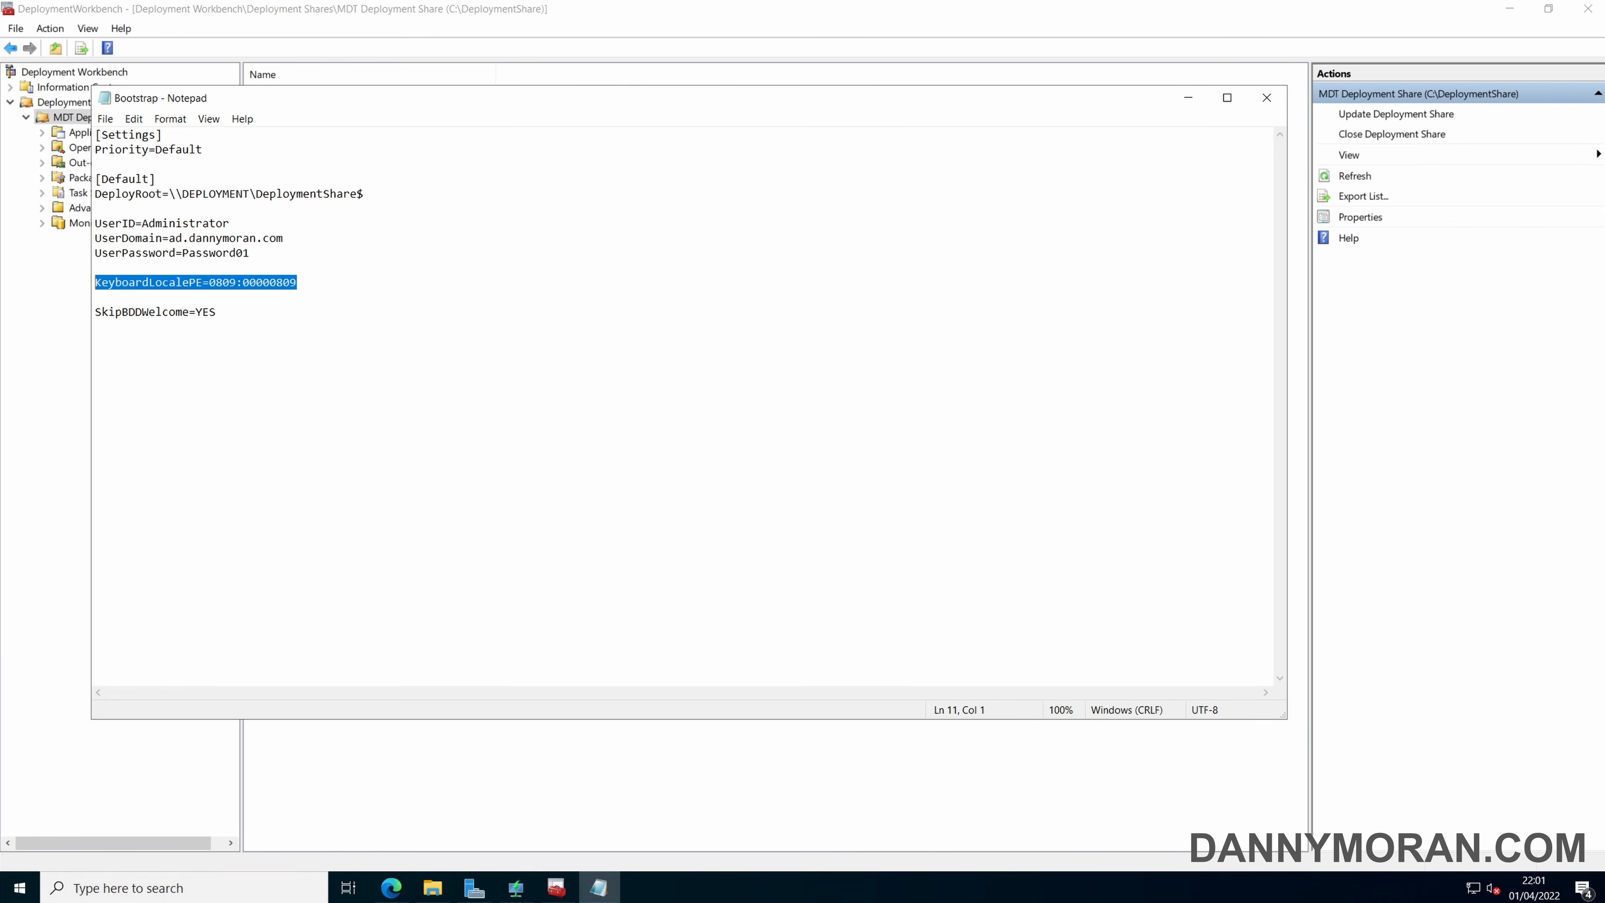
pyautogui.press('End')
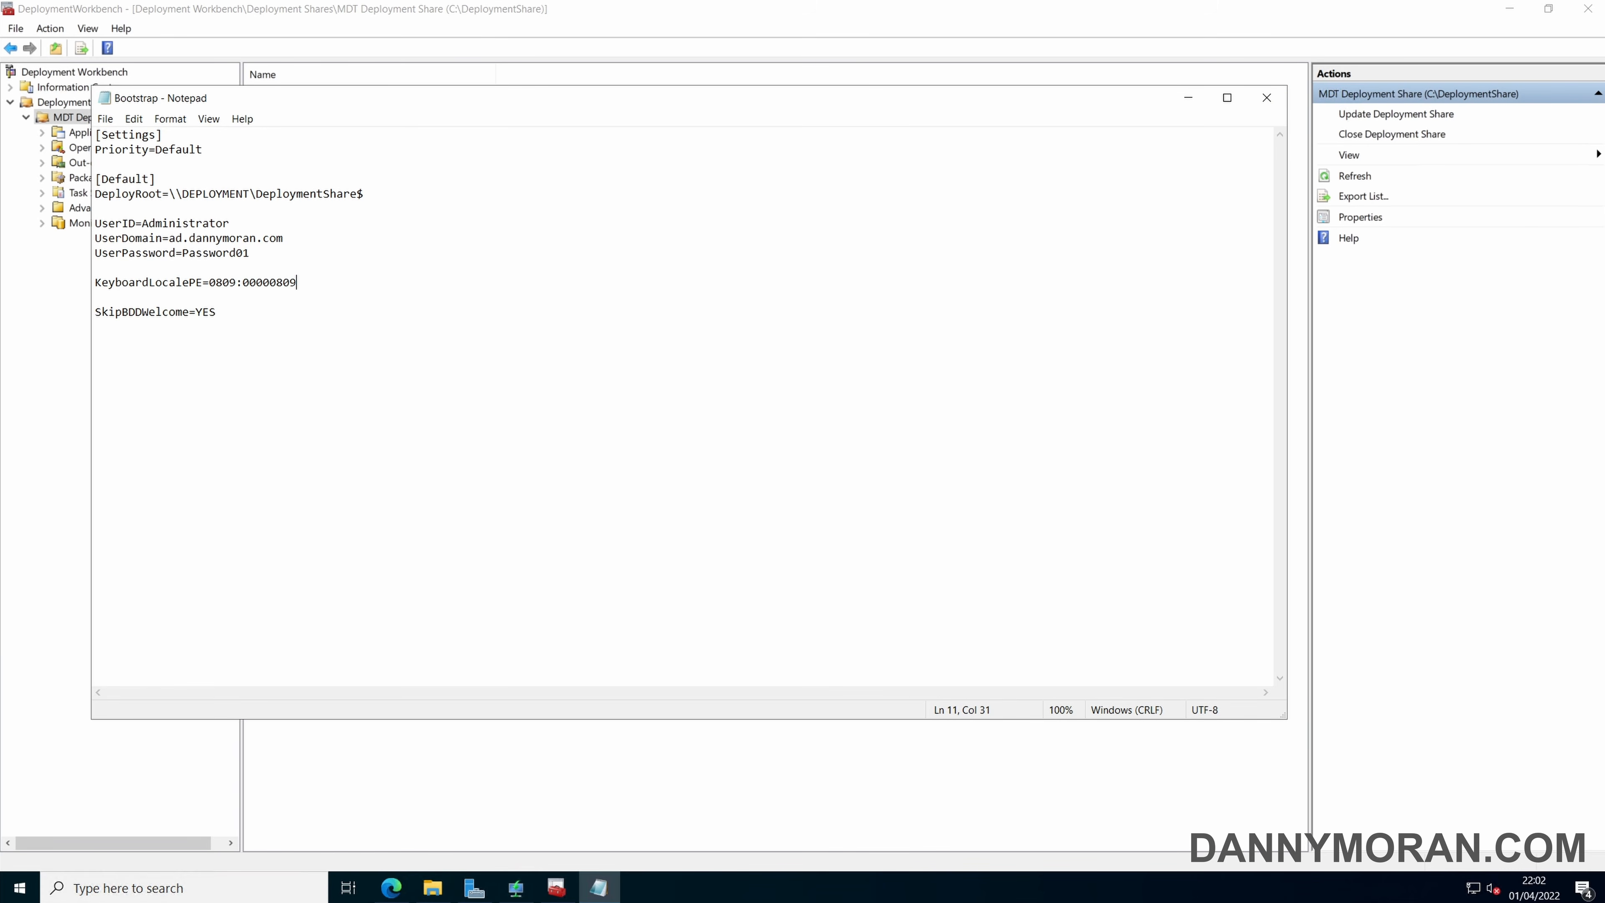
pyautogui.click(1276, 100)
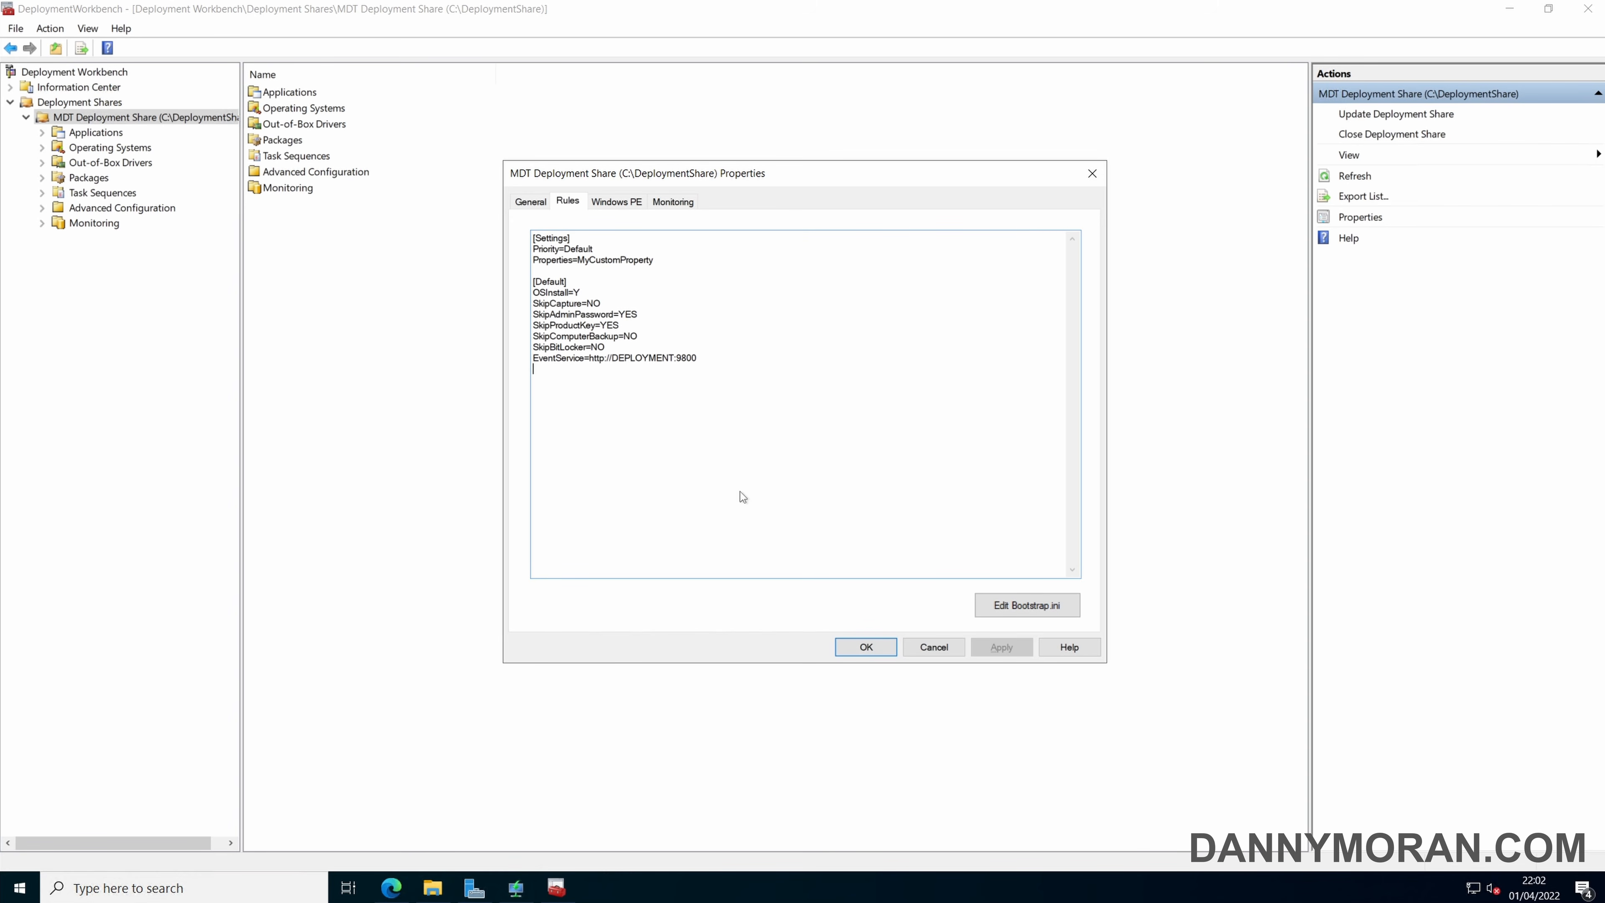
# Replace the share rules with settings that skip the wizard prompts, join the domain's Workstations OU, and use en-GB and GMT Standard Time.
pyautogui.hotkey('ctrl', 'a')
pyautogui.hotkey('ctrl', 'v')
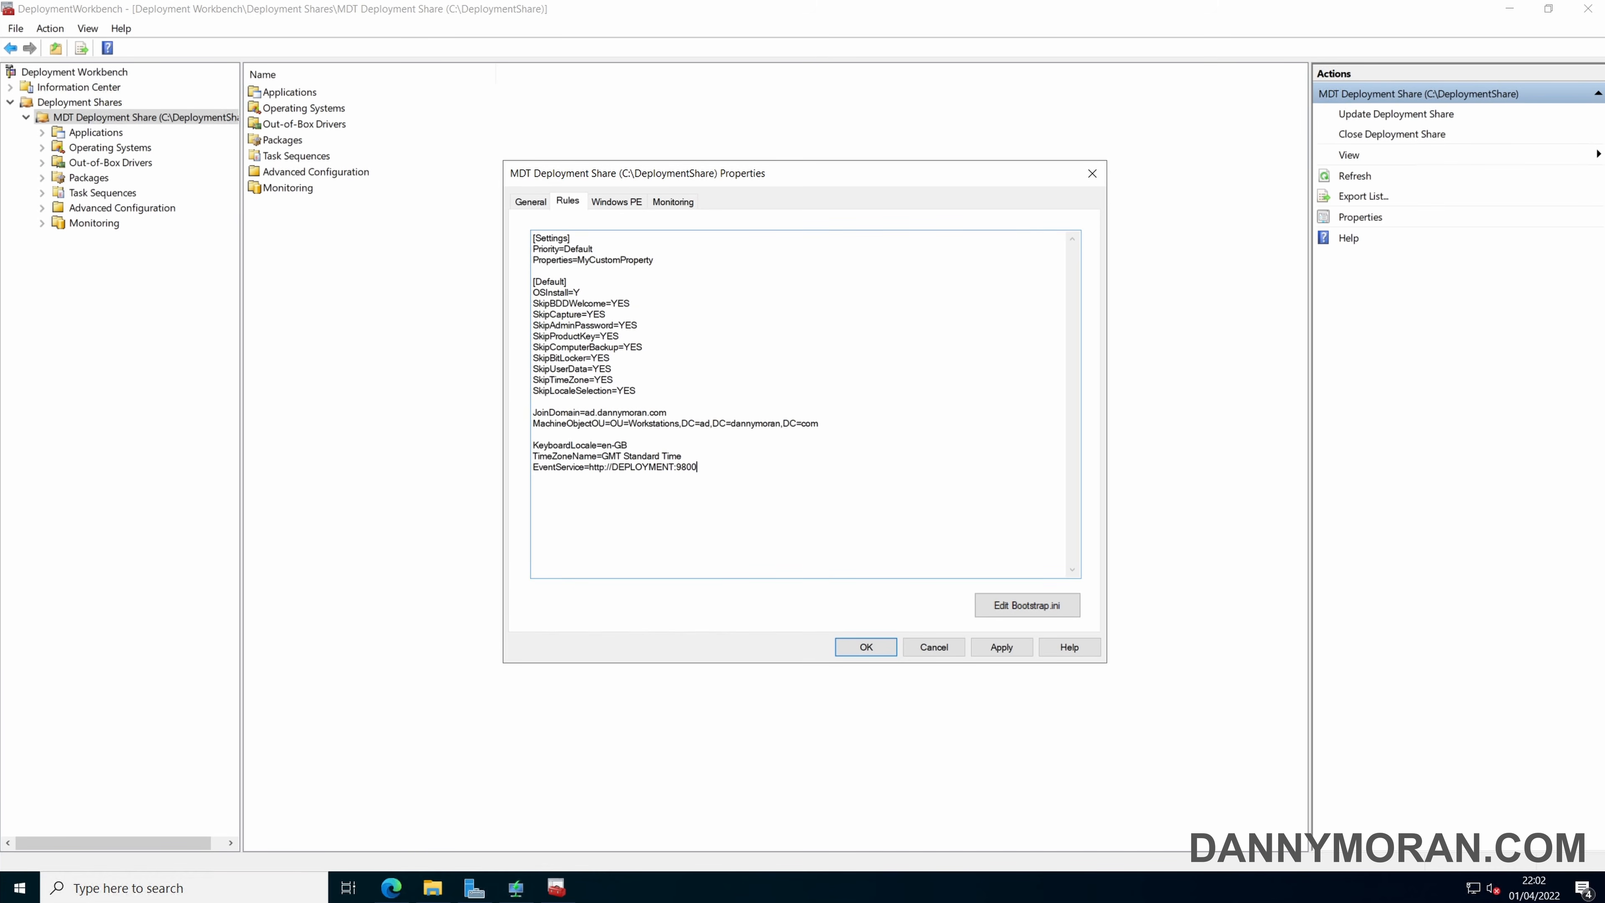
# Review the skip settings and the JoinDomain, MachineObjectOU, KeyboardLocale and TimeZoneName lines in the rules.
pyautogui.moveTo(532, 304); pyautogui.dragTo(666, 412)
pyautogui.click(636, 391)
pyautogui.click(532, 412)
pyautogui.click(666, 413)
pyautogui.moveTo(818, 423); pyautogui.dragTo(533, 423)
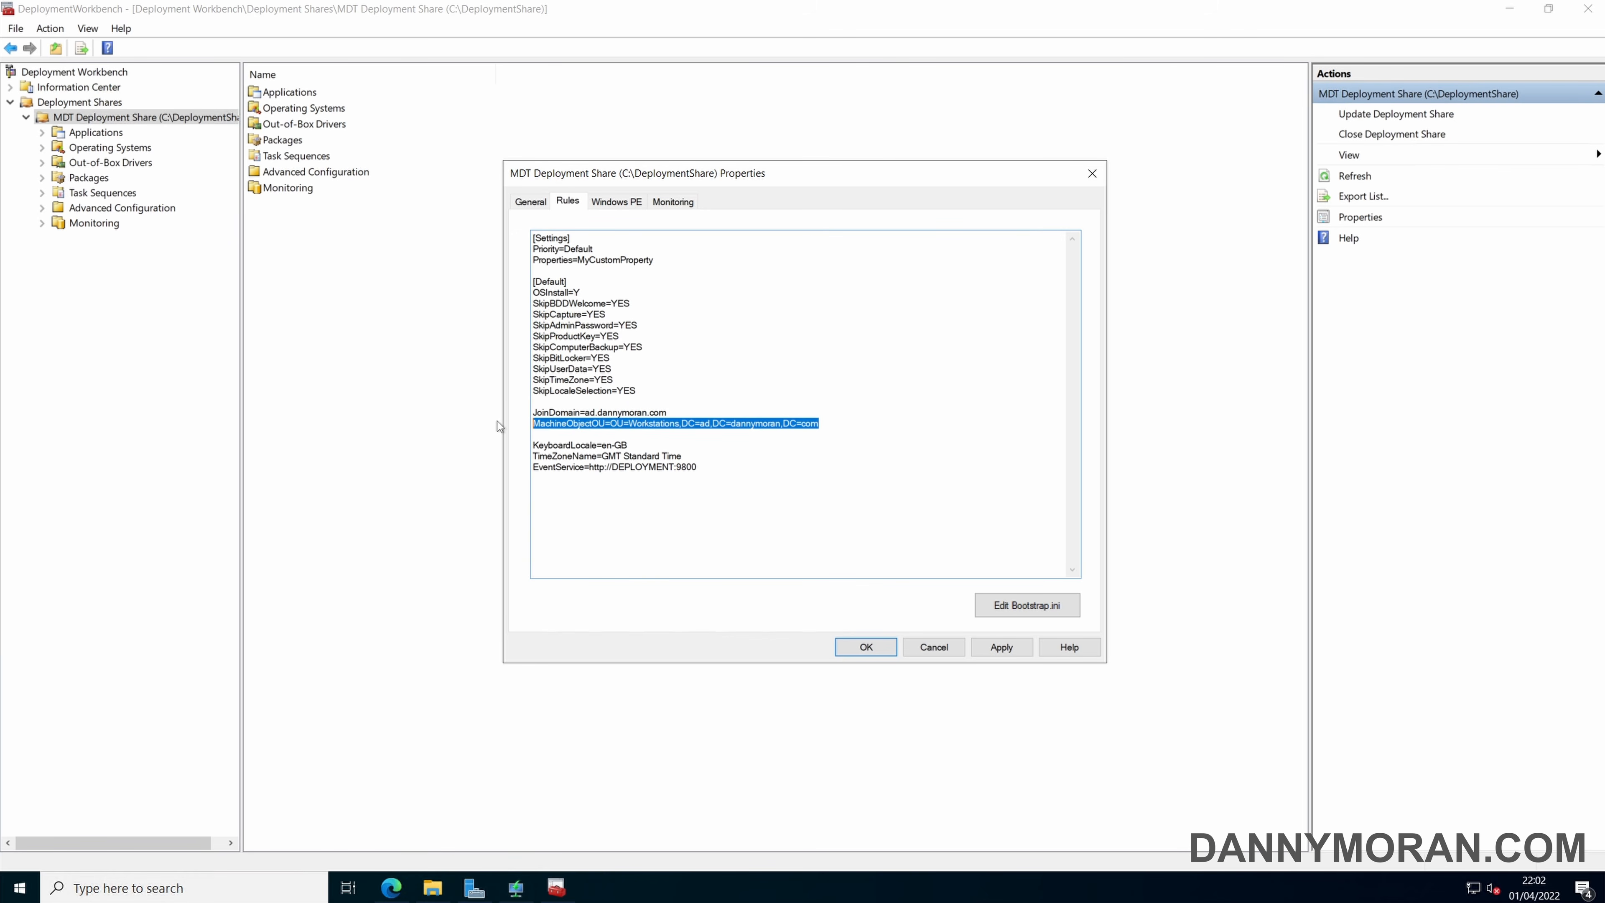
pyautogui.moveTo(628, 445); pyautogui.dragTo(532, 445)
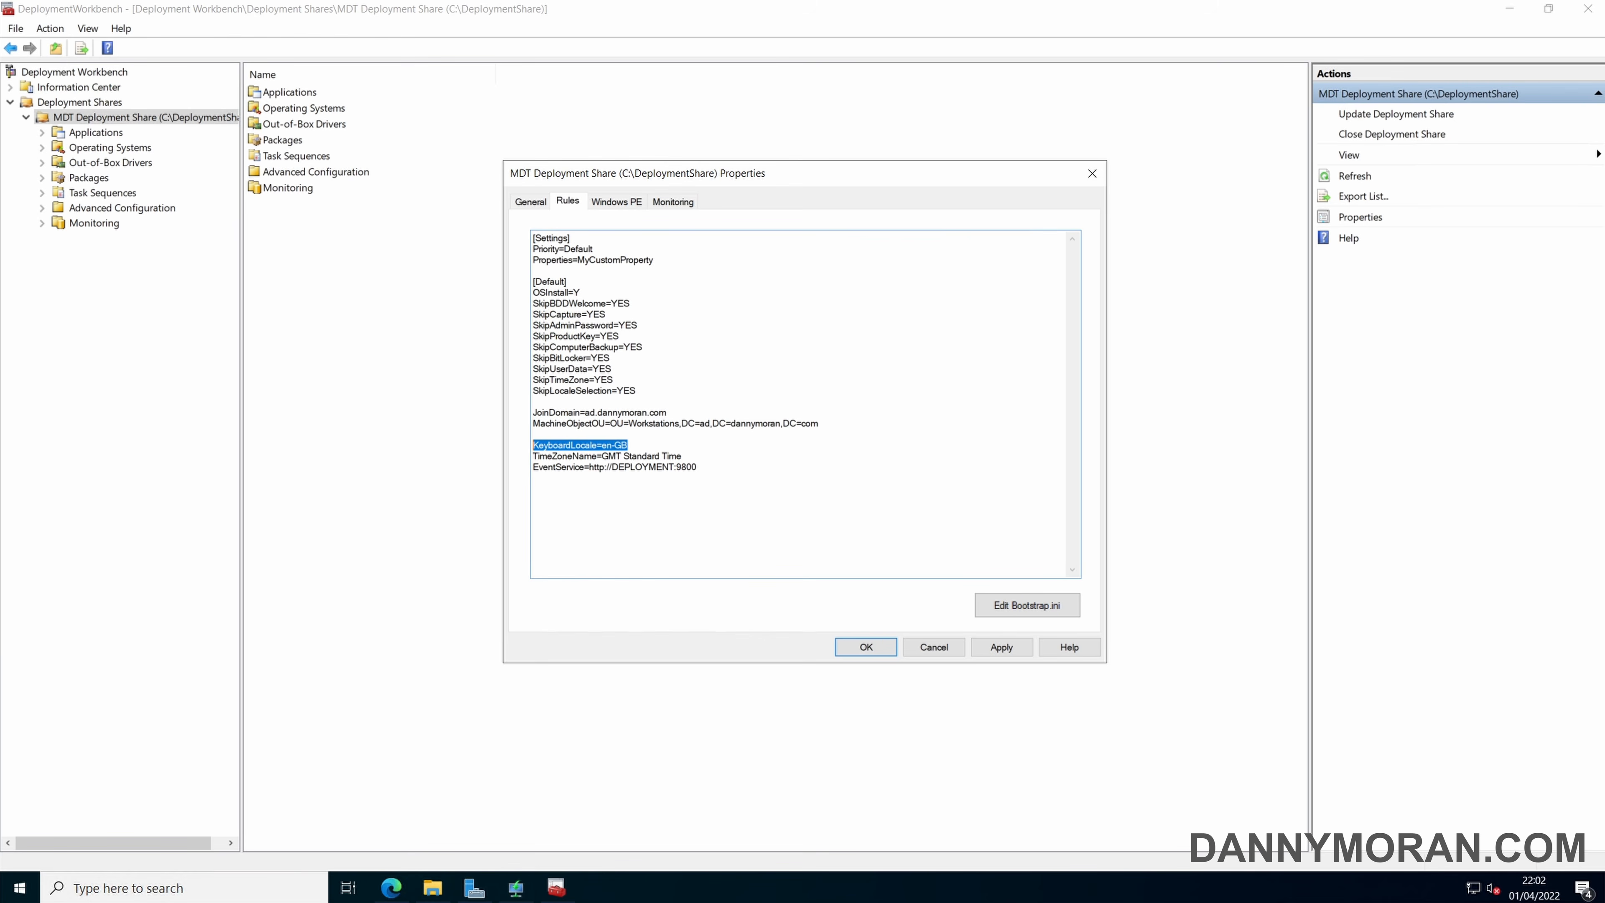
pyautogui.moveTo(682, 456); pyautogui.dragTo(532, 455)
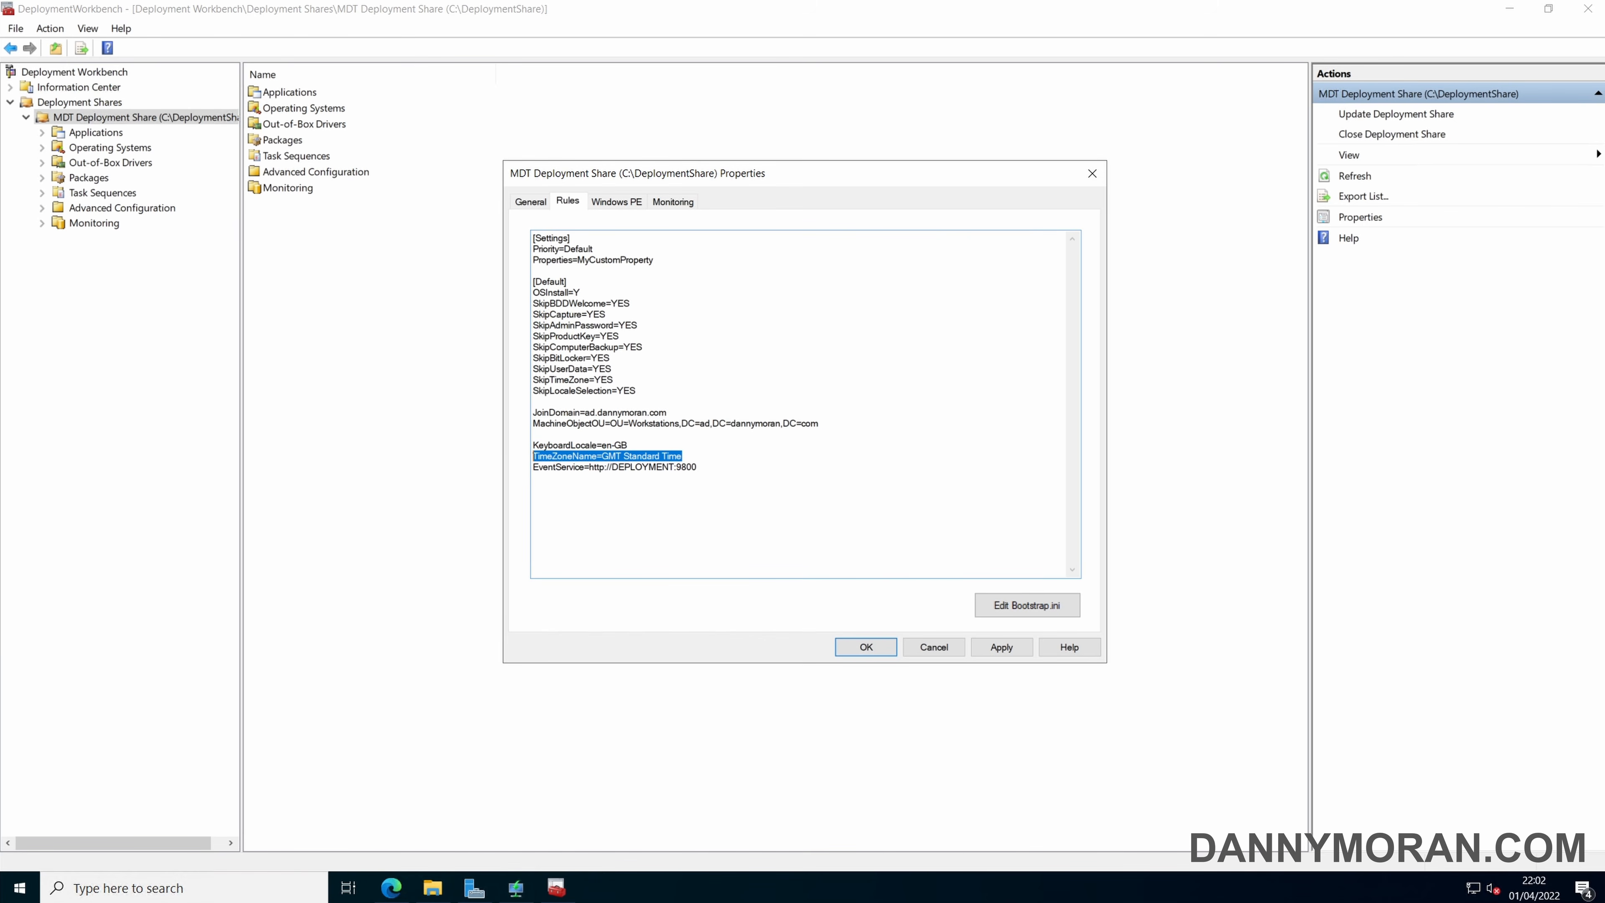
pyautogui.click(697, 467)
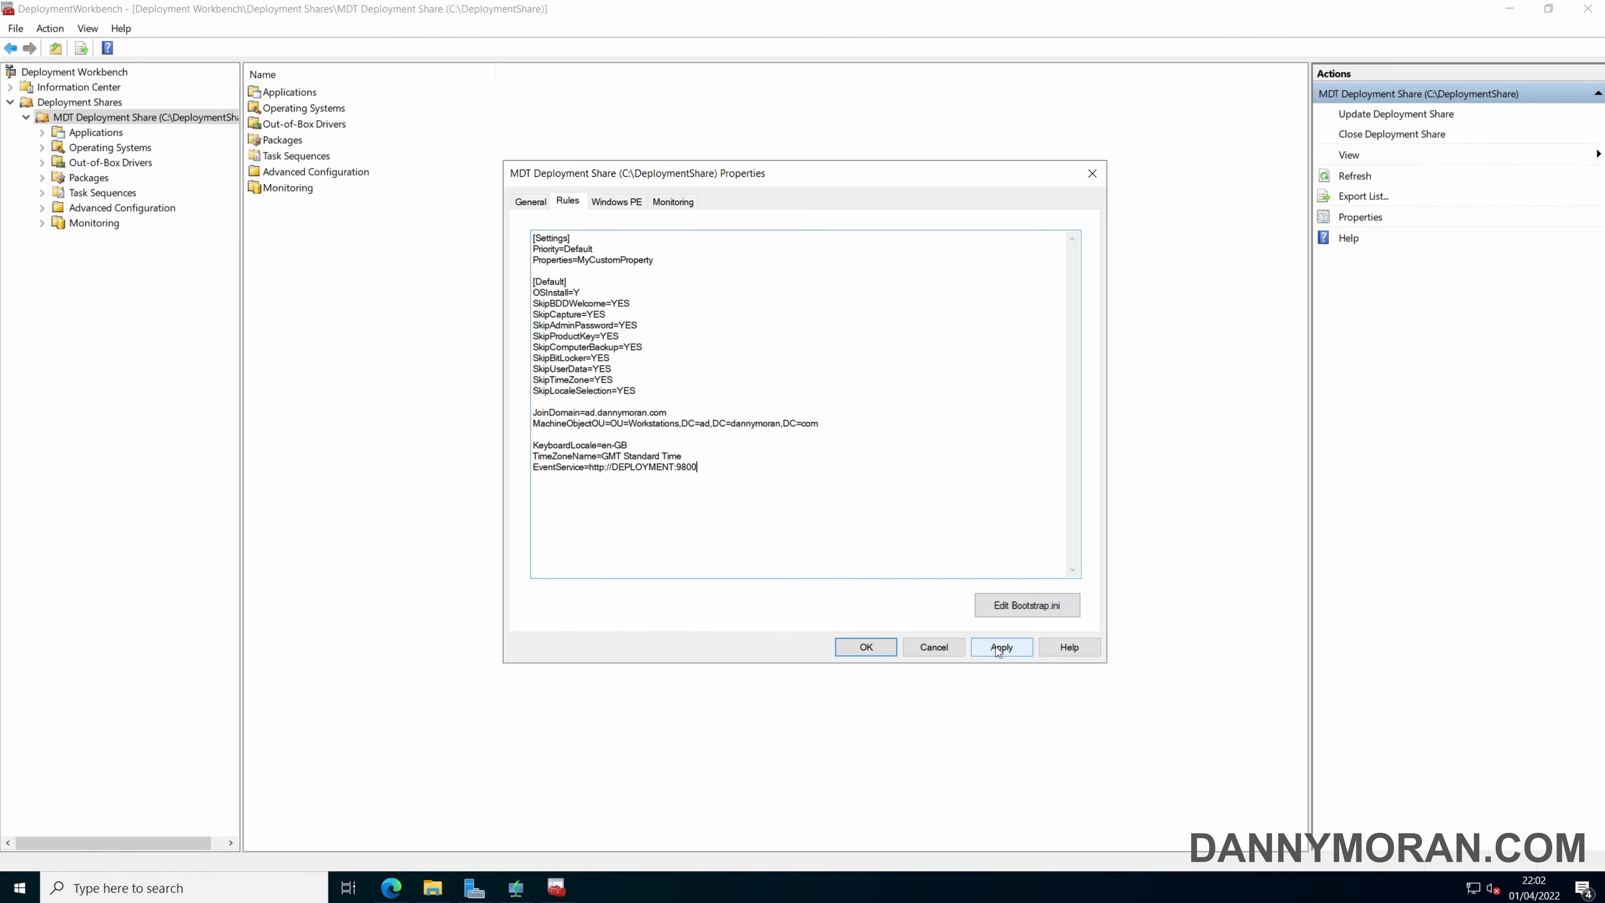
# Apply the rules, recheck the Bootstrap.ini contents, and close the deployment share's properties with the changes accepted.
pyautogui.click(1030, 605)
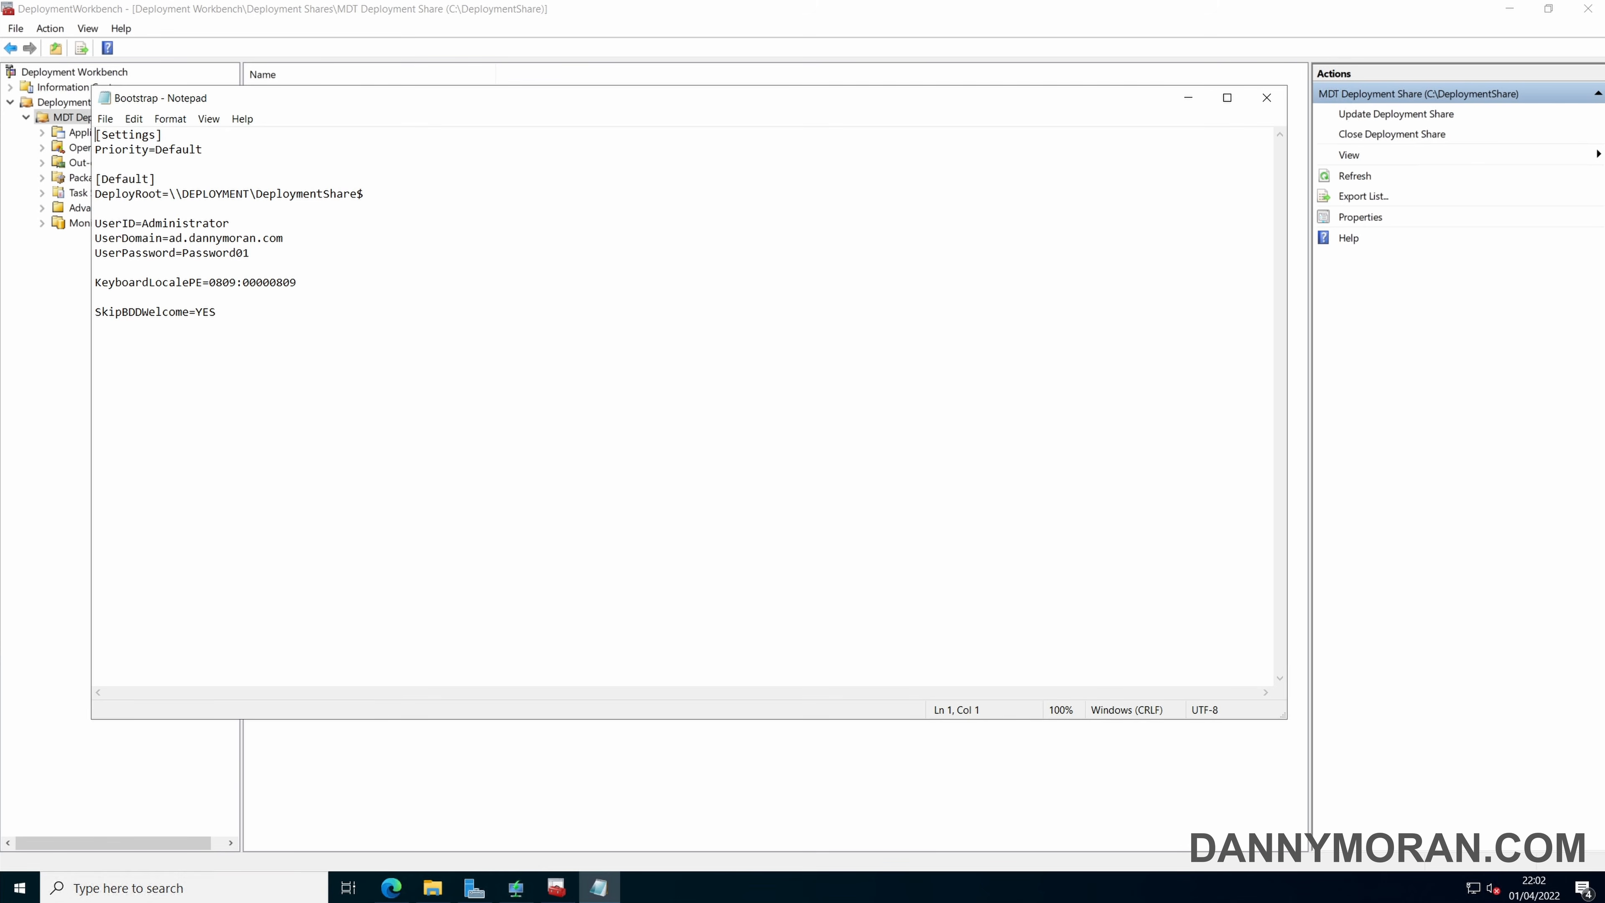
pyautogui.click(1266, 98)
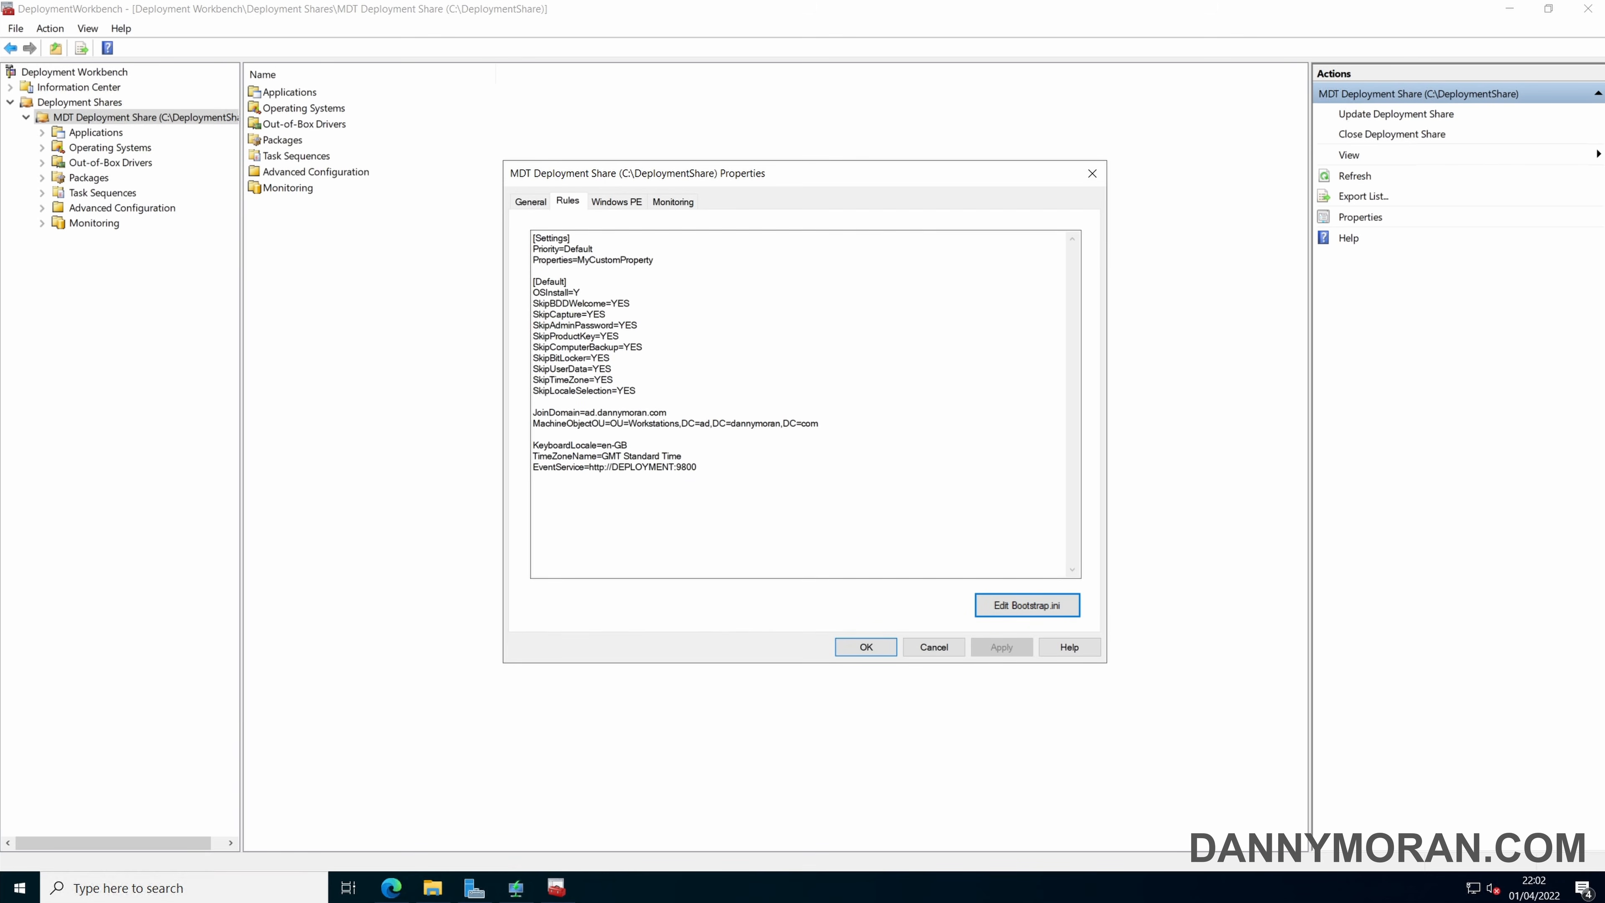
pyautogui.click(885, 646)
pyautogui.click(883, 651)
# Update the MDT Deployment Share with the option to completely regenerate the boot images.
pyautogui.rightClick(180, 123)
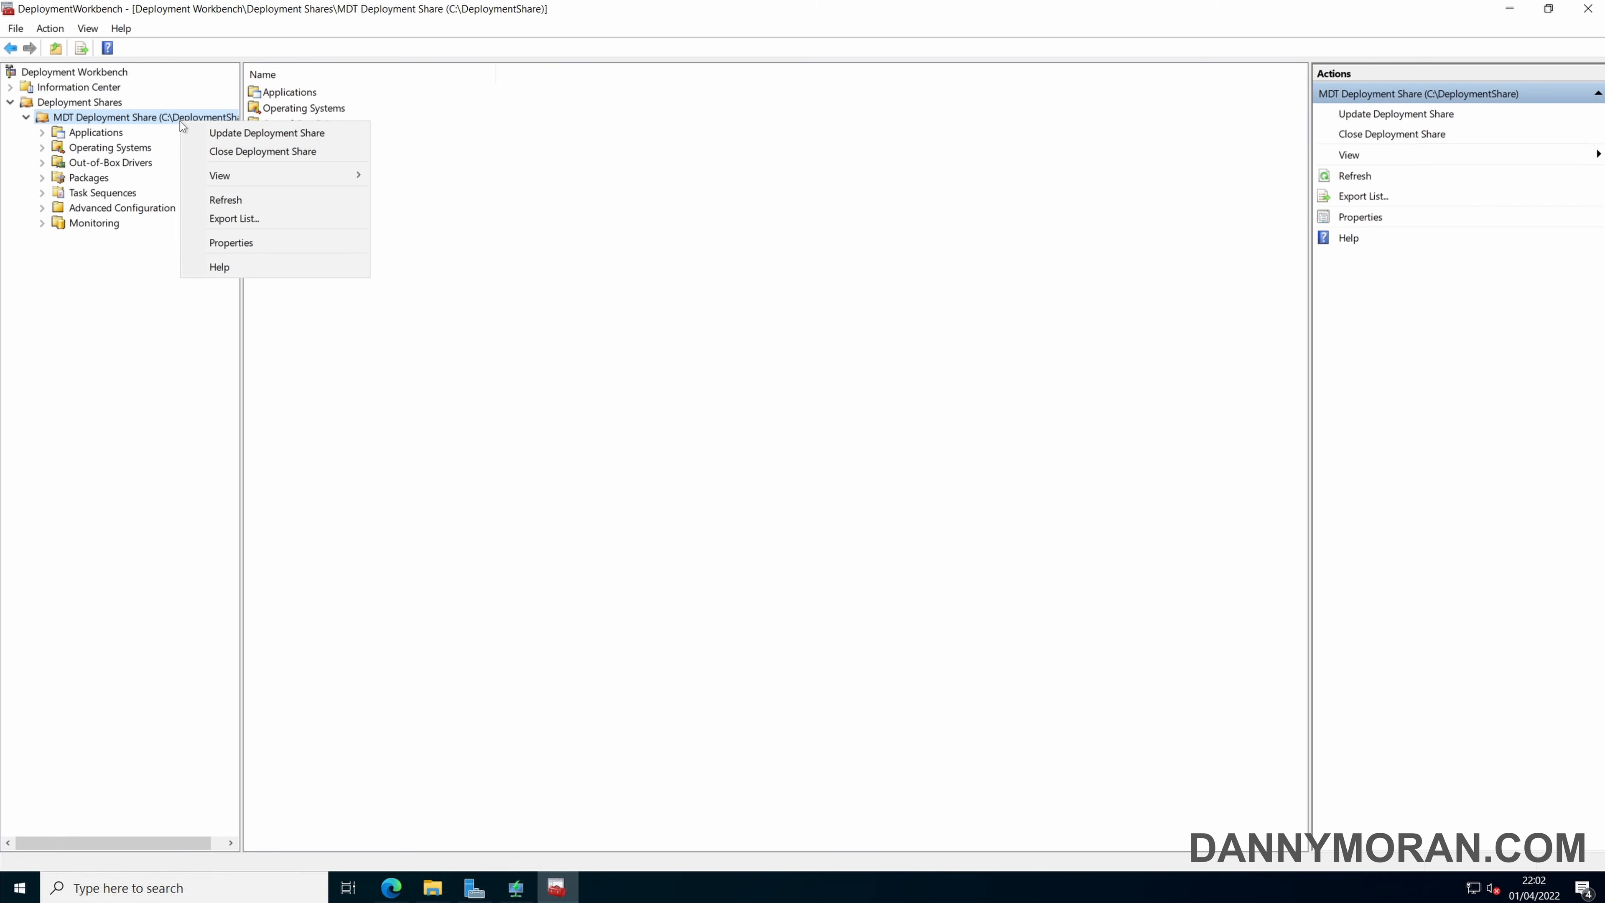
pyautogui.click(246, 132)
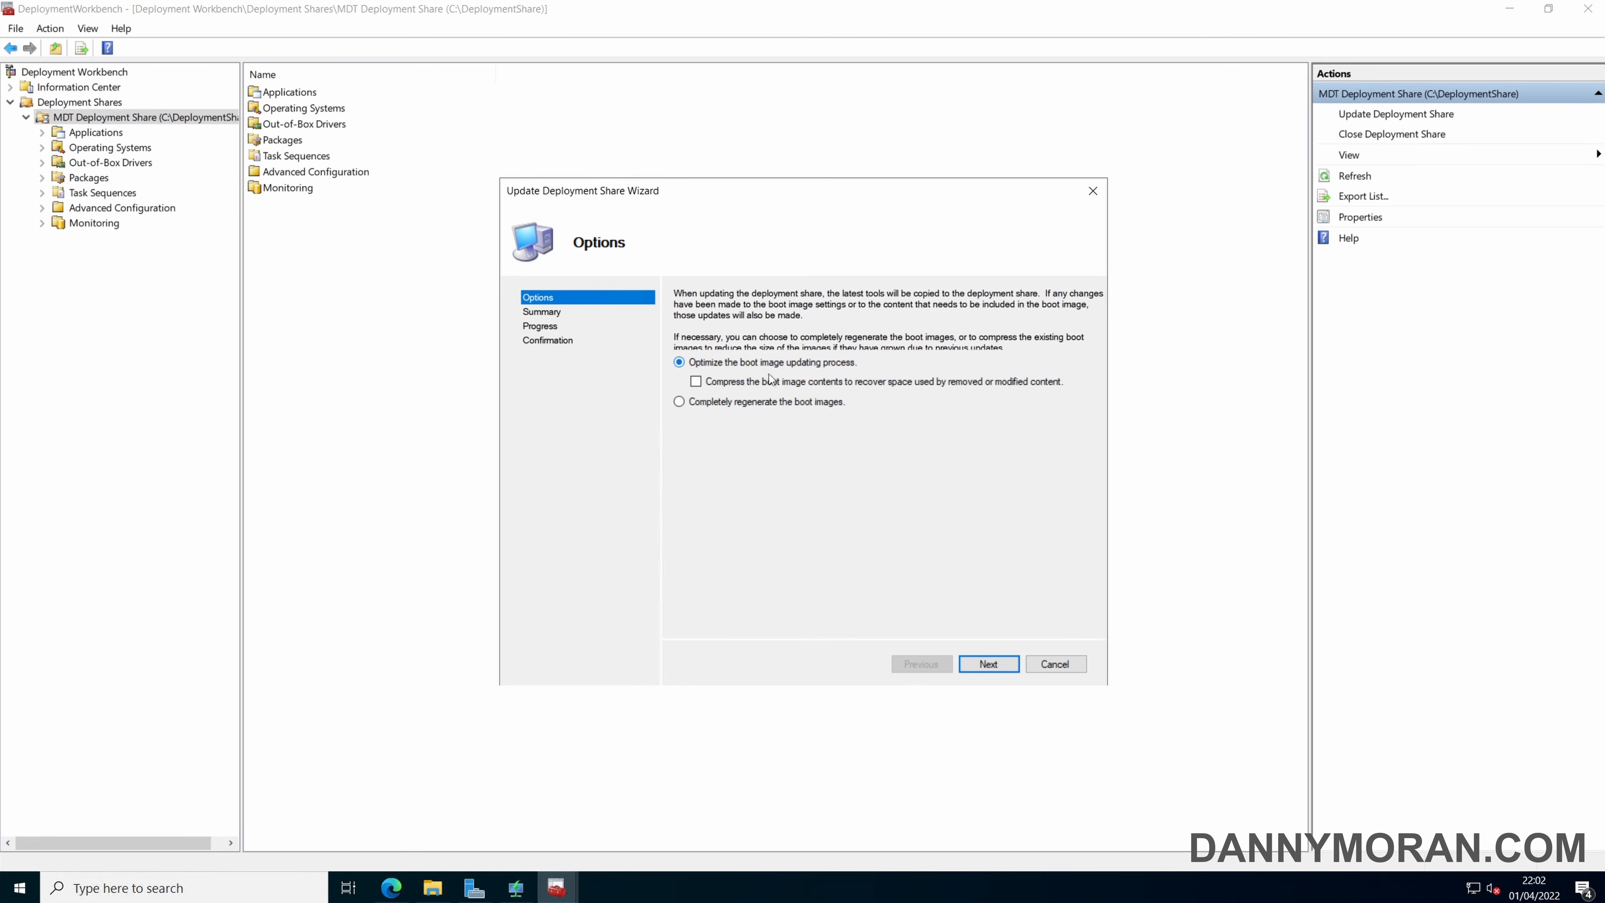
pyautogui.click(813, 402)
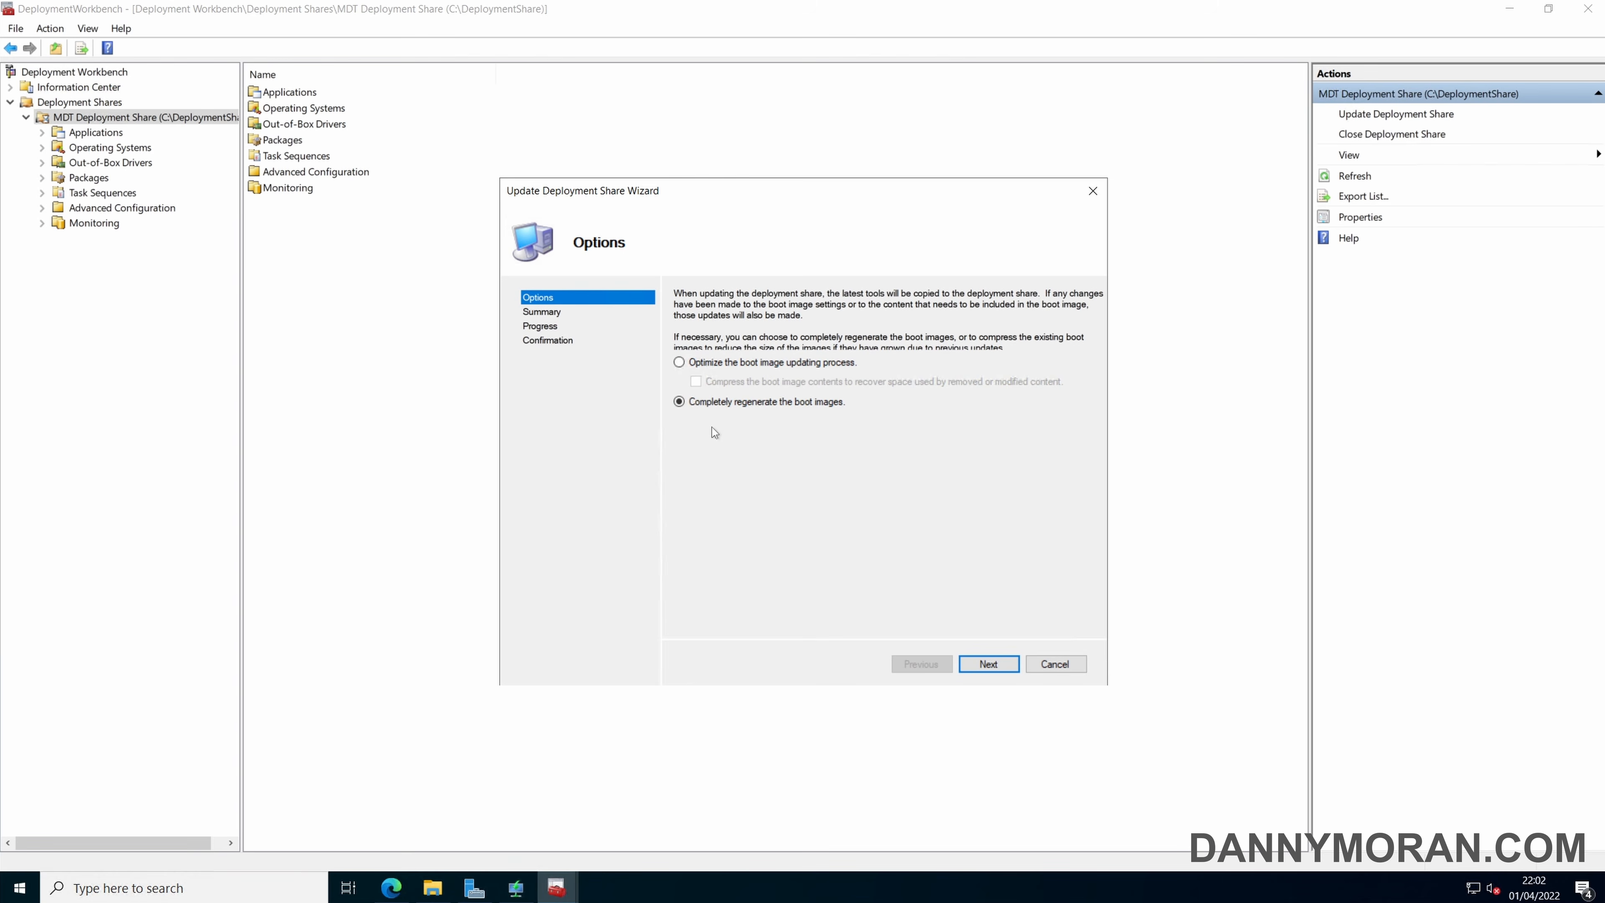
pyautogui.click(994, 662)
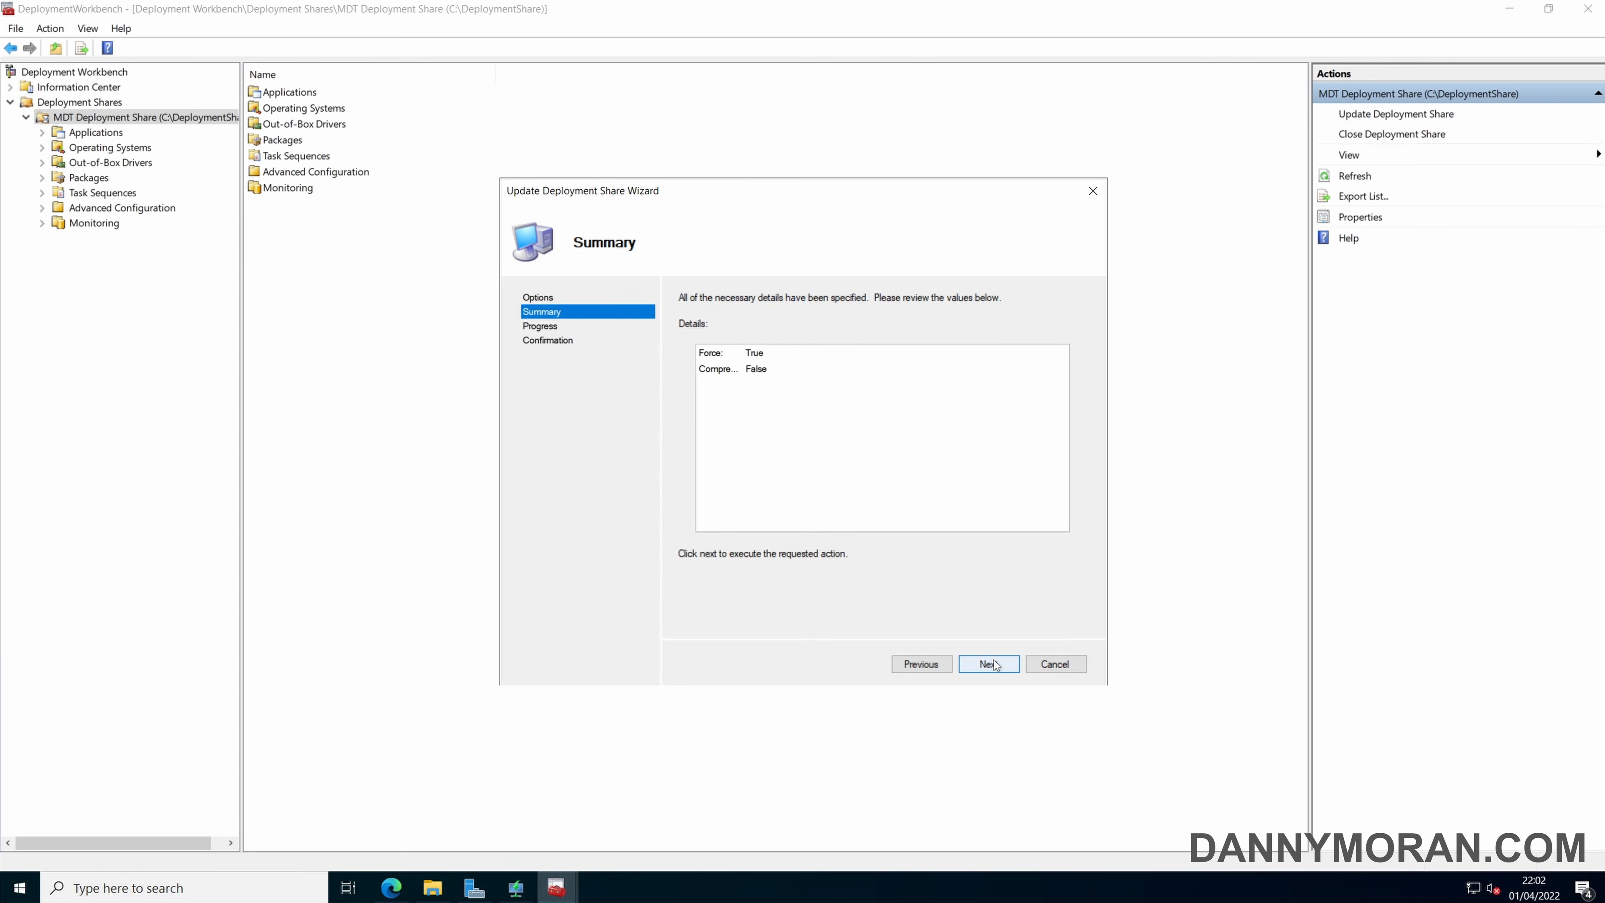
pyautogui.click(992, 664)
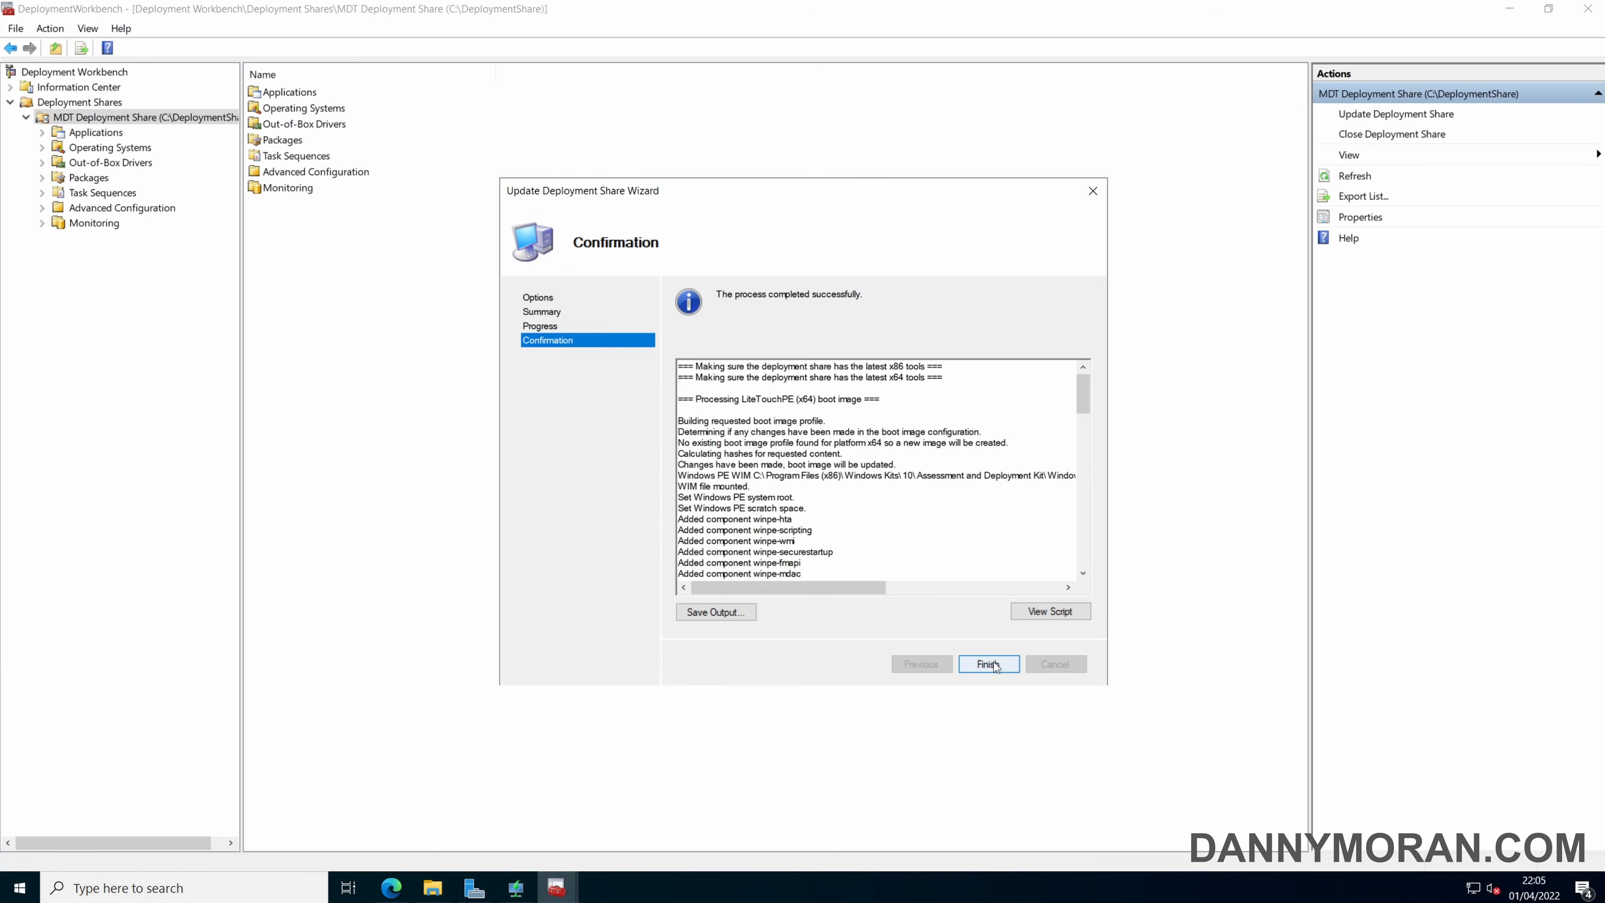
pyautogui.click(993, 662)
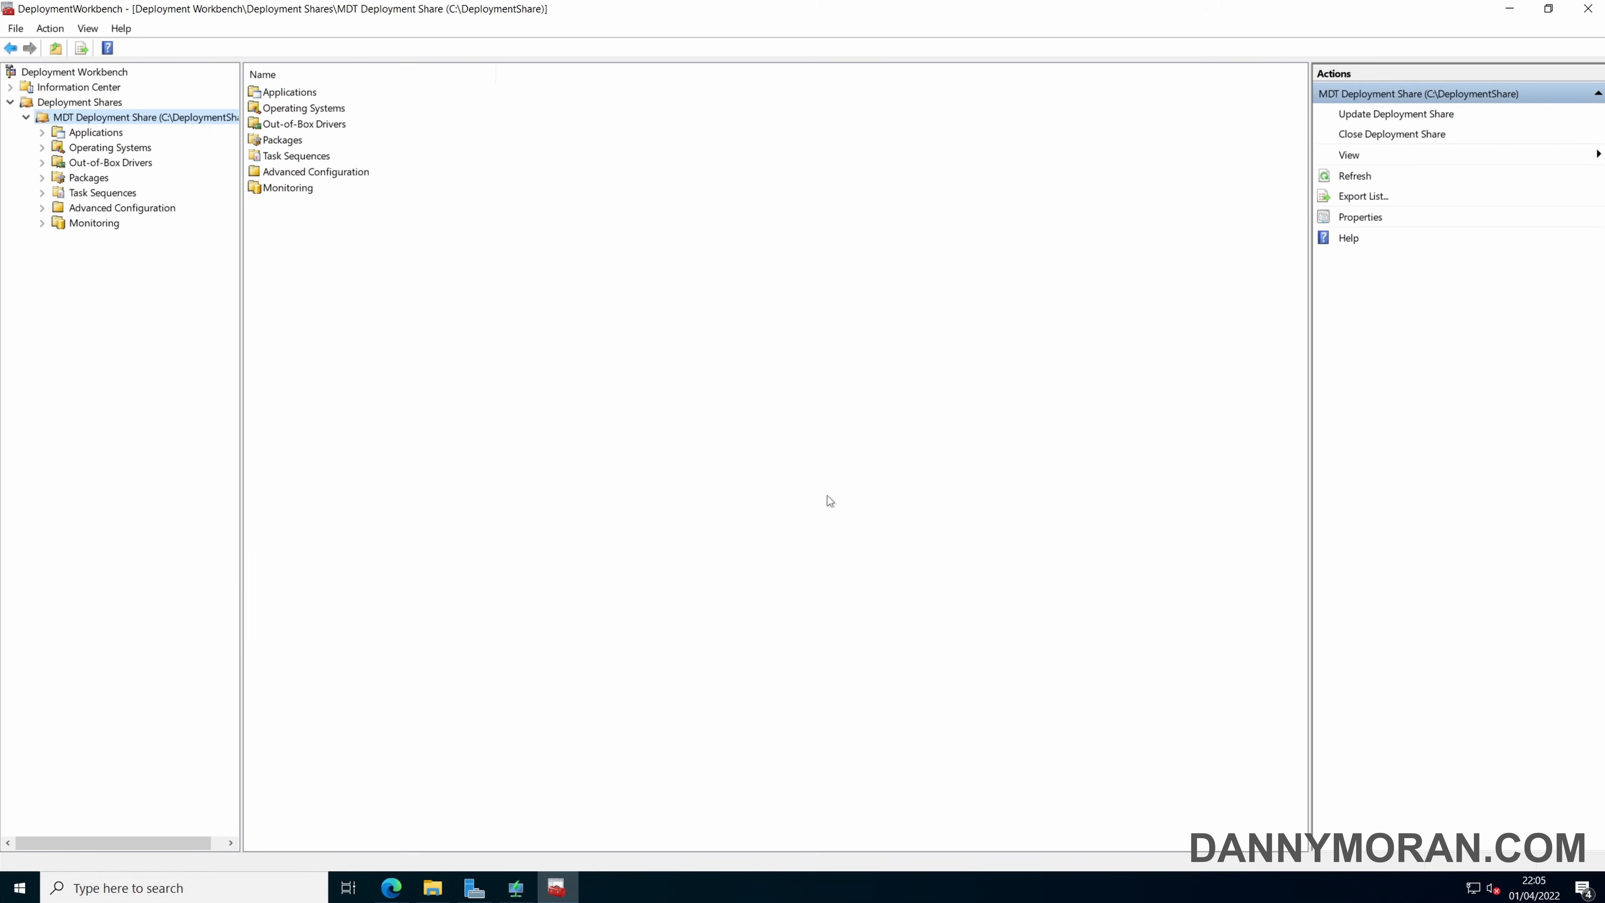
# Examine the MDT Deployment Share's properties and its operating systems, task sequences and applications.
pyautogui.rightClick(155, 119)
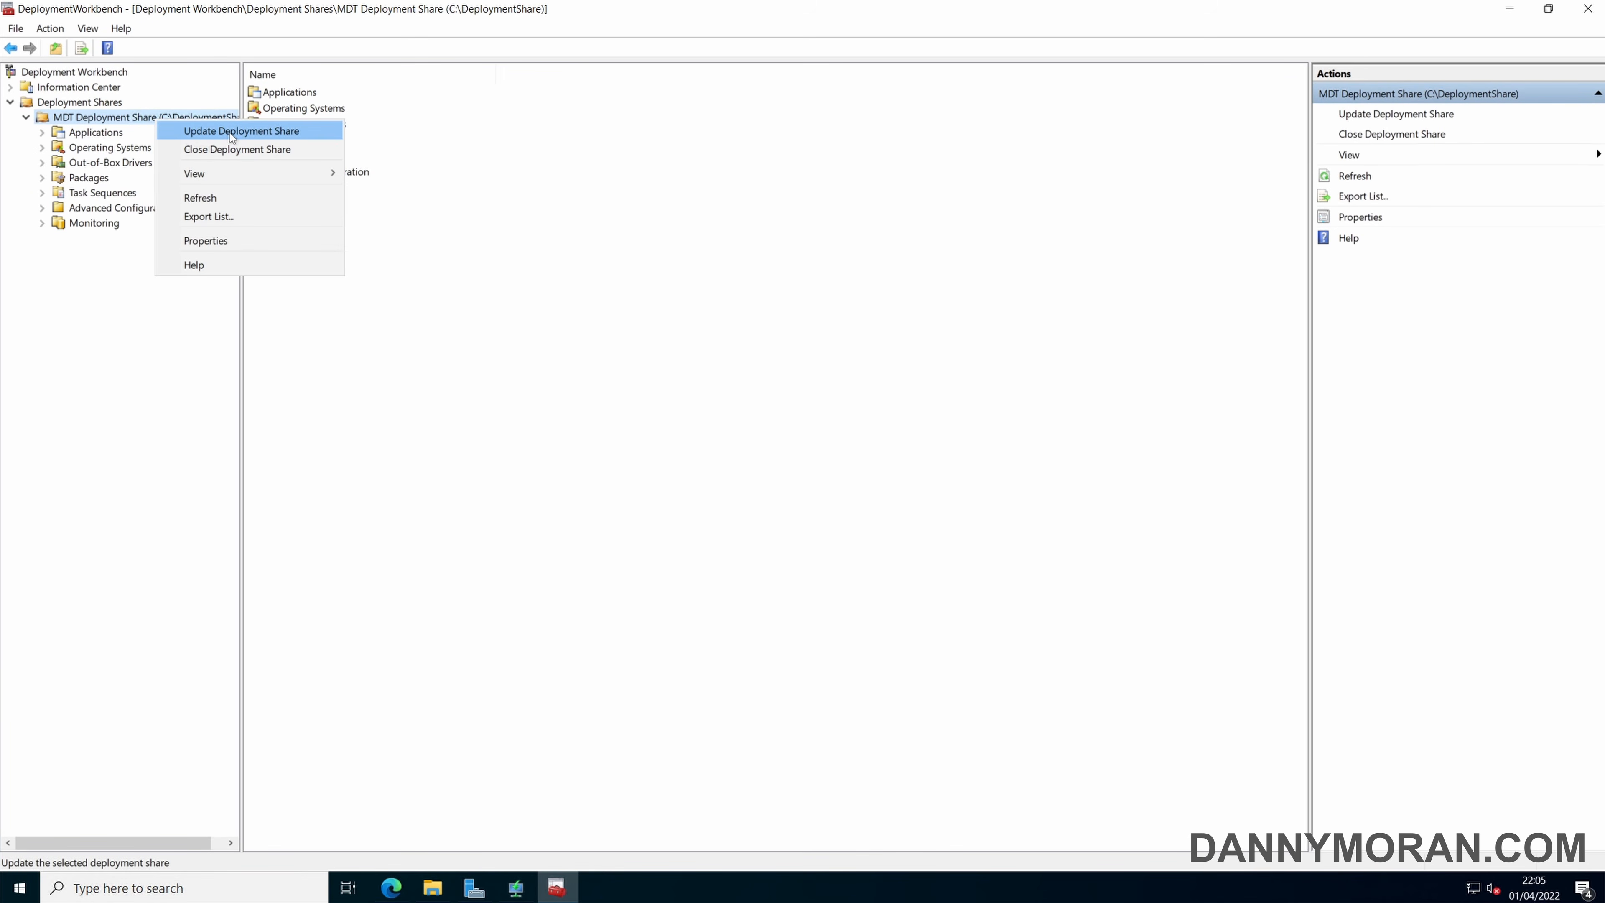
pyautogui.click(222, 240)
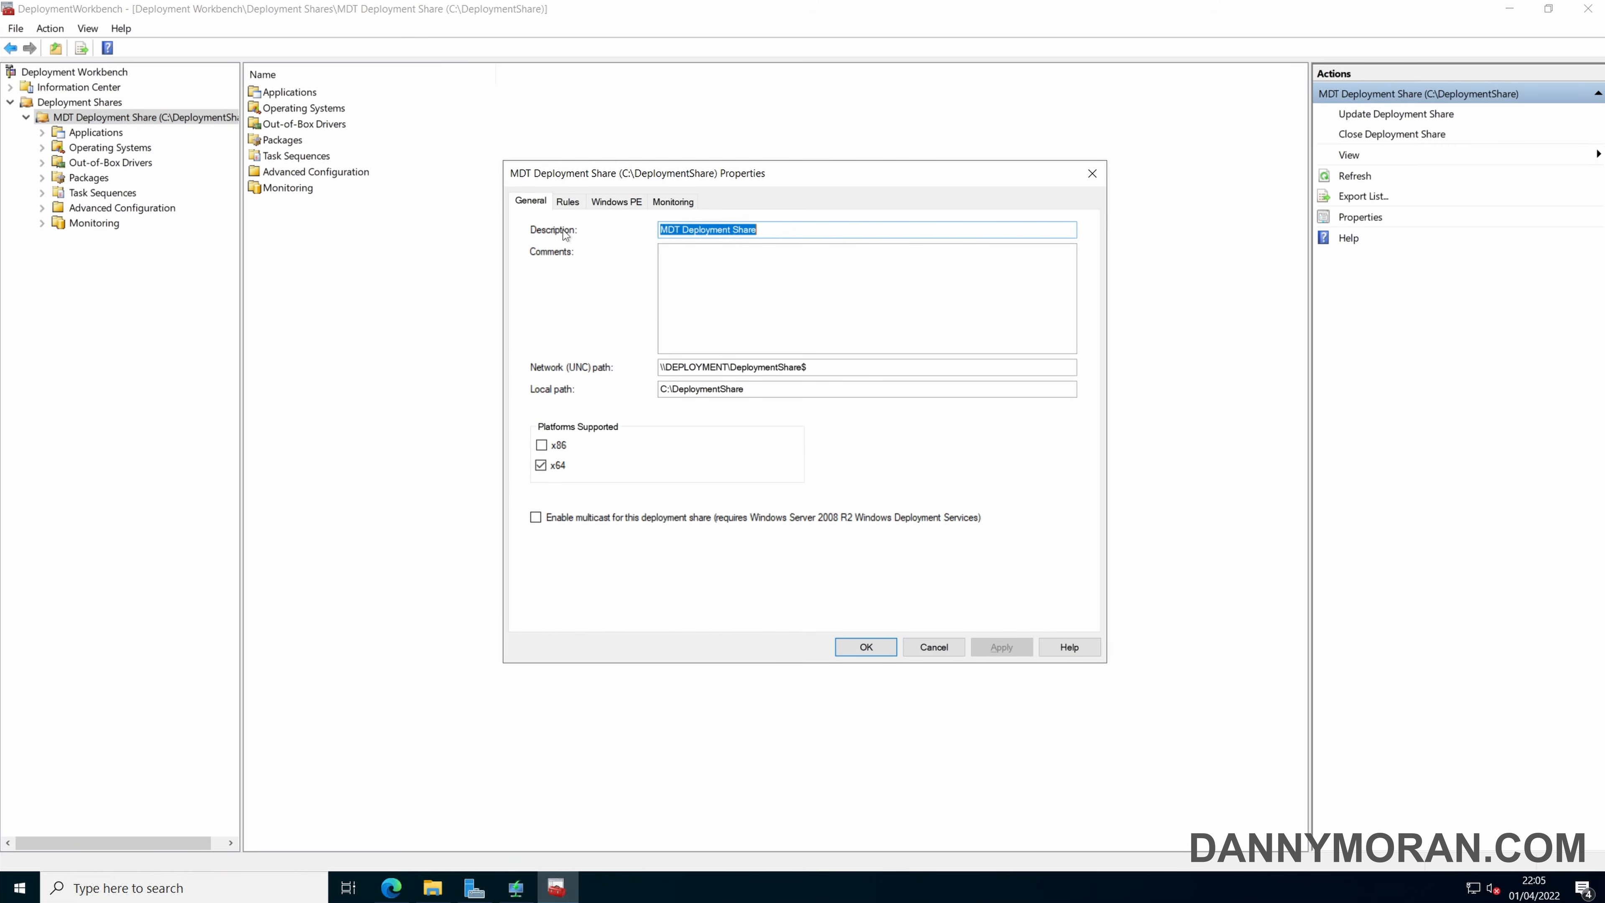
pyautogui.click(1081, 179)
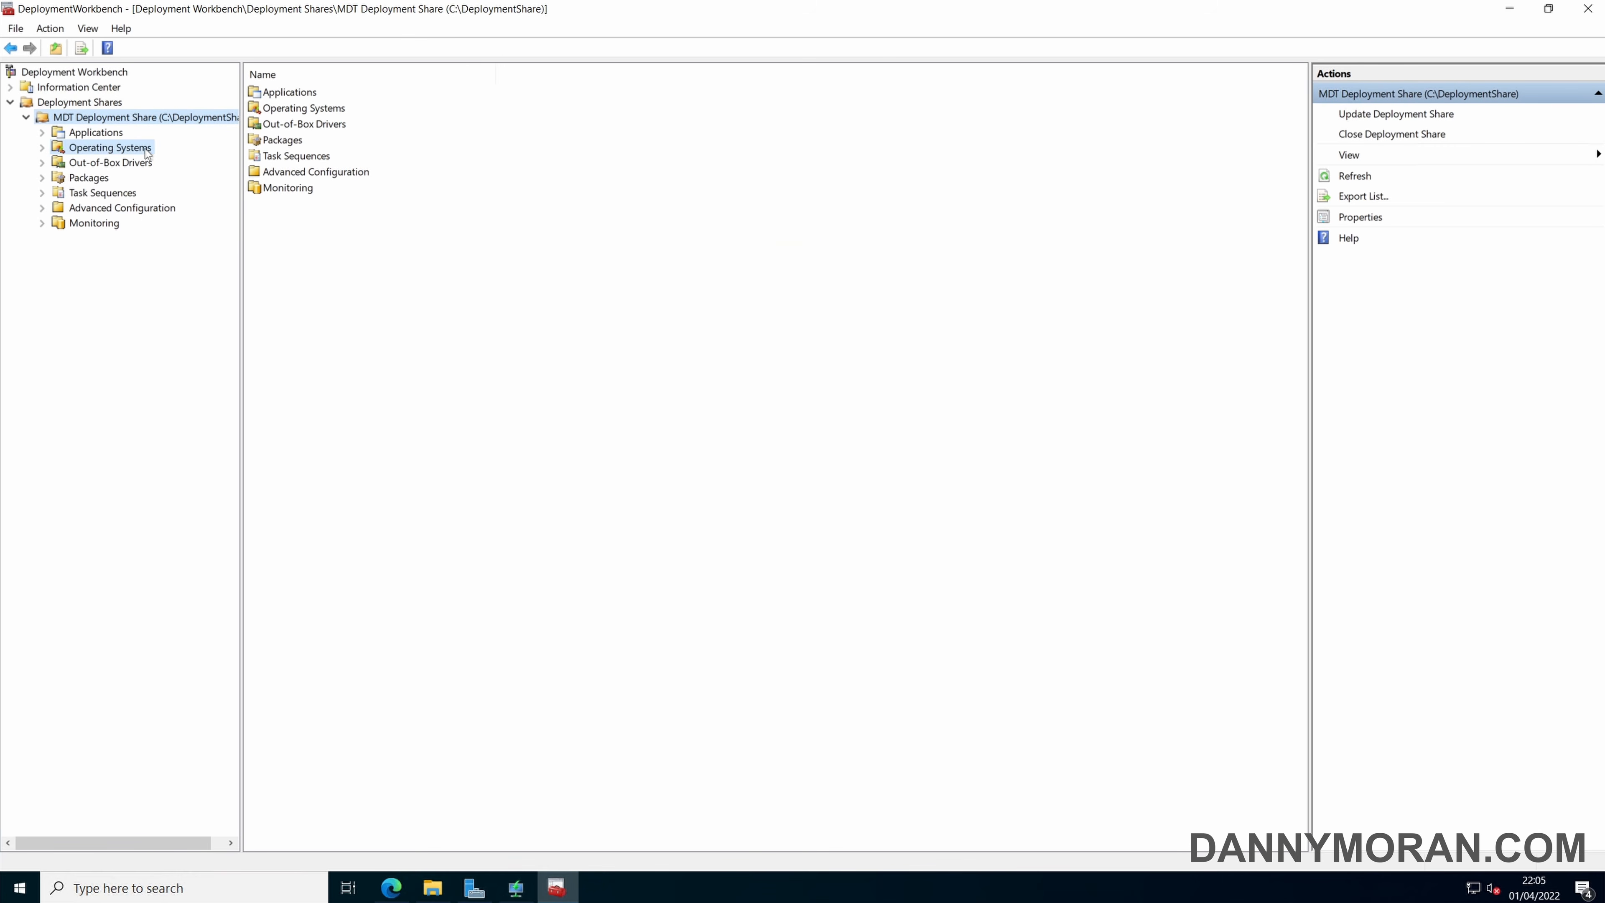
pyautogui.click(110, 147)
pyautogui.click(121, 194)
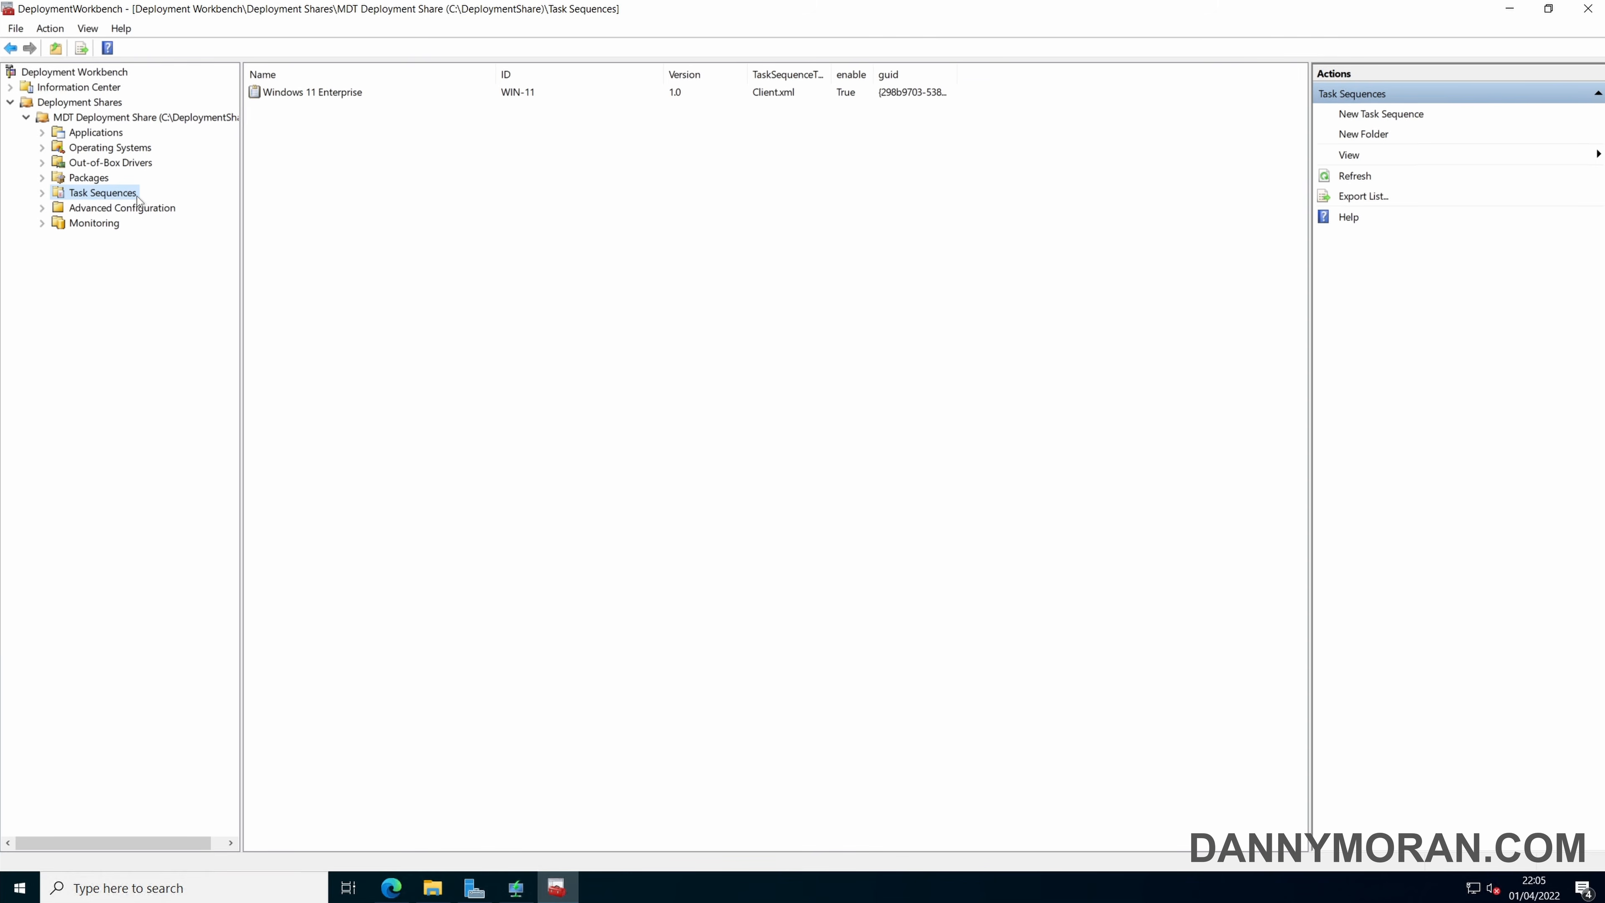
pyautogui.click(100, 132)
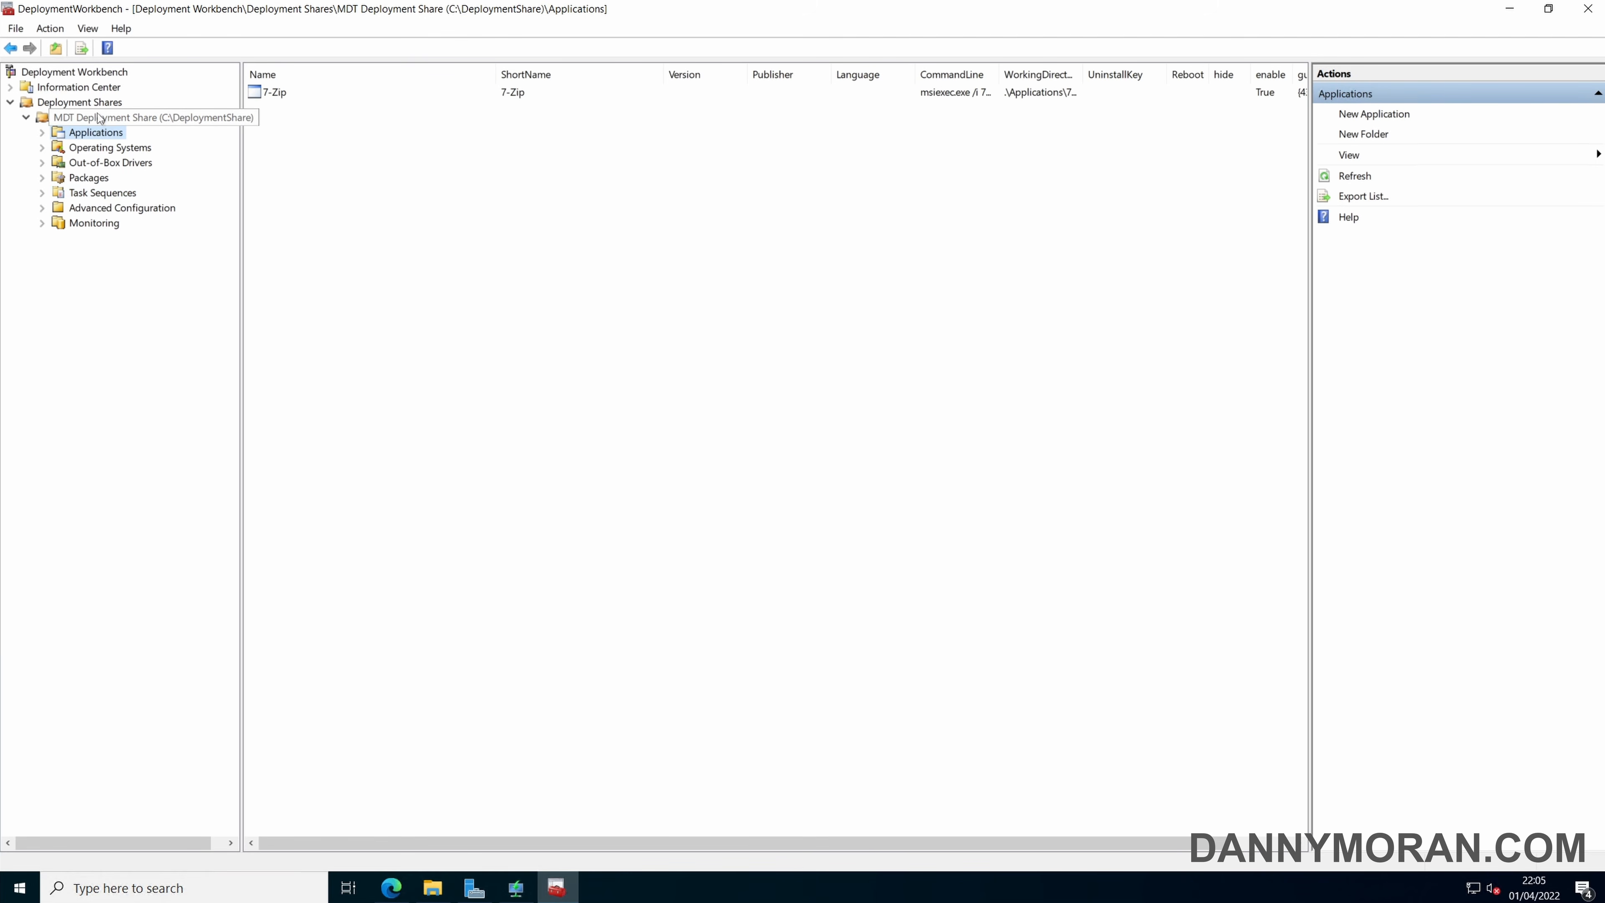
pyautogui.click(126, 120)
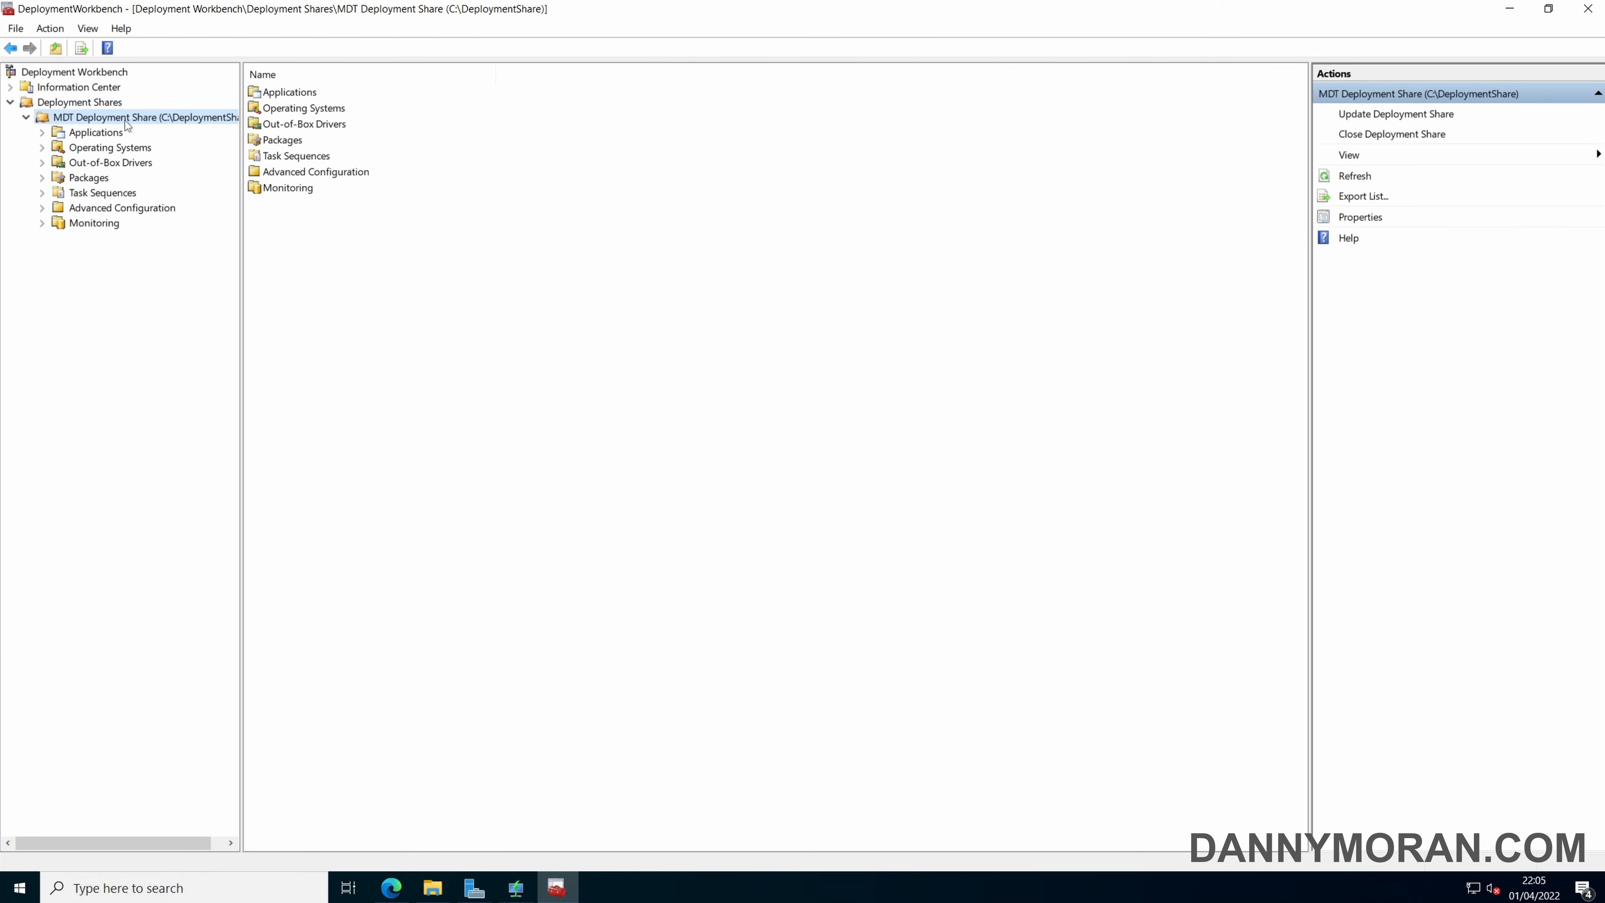
pyautogui.rightClick(147, 121)
pyautogui.click(206, 244)
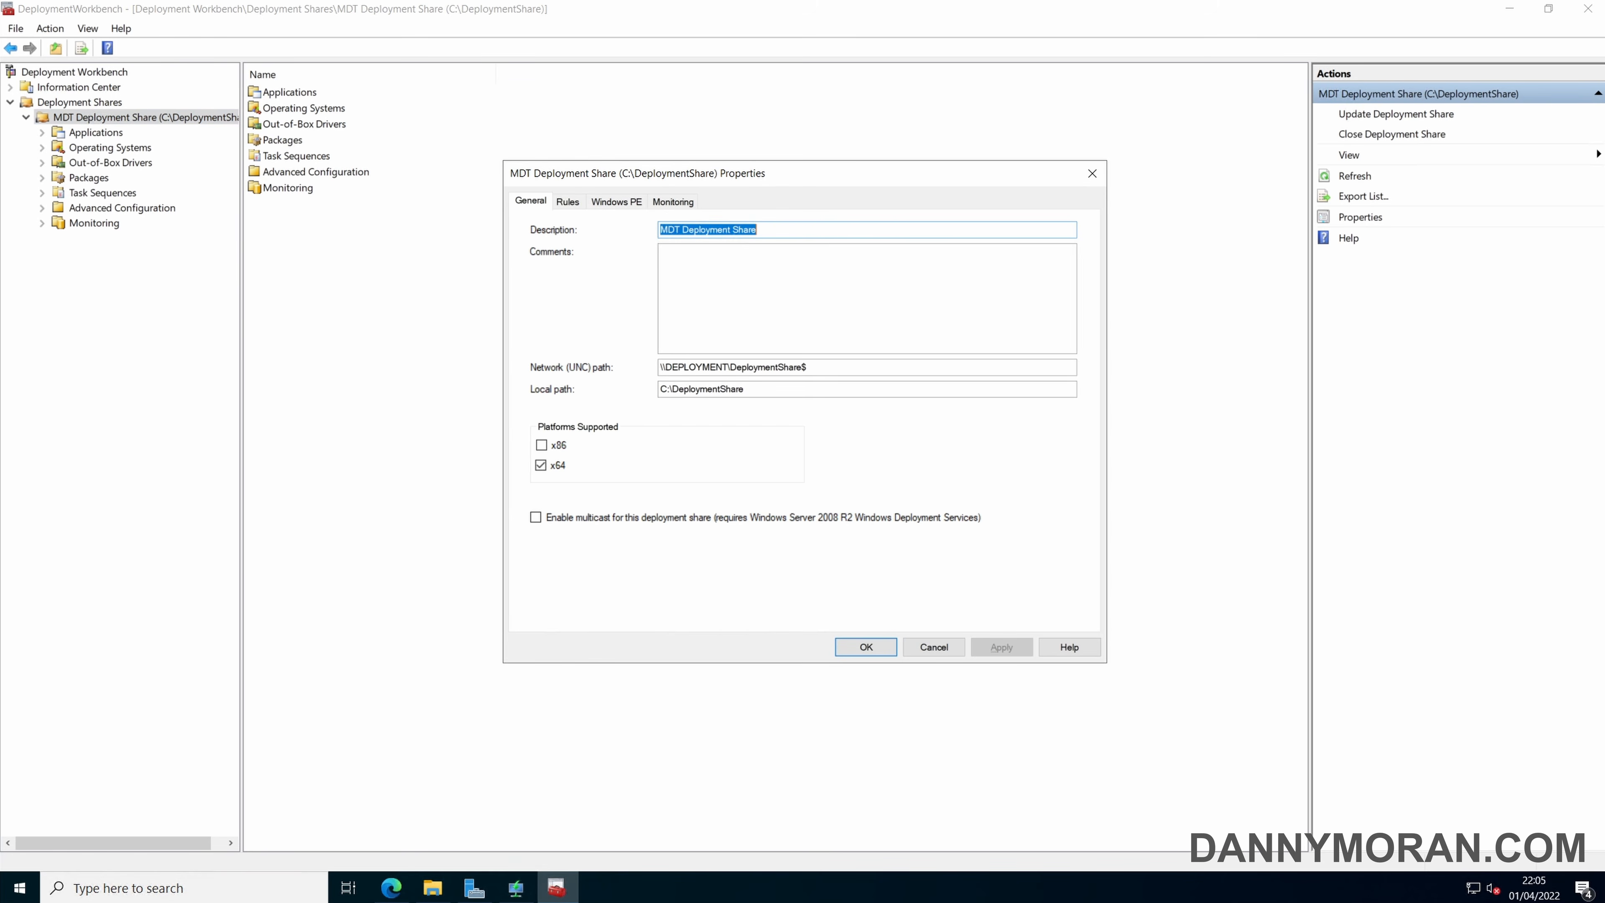
pyautogui.click(1091, 175)
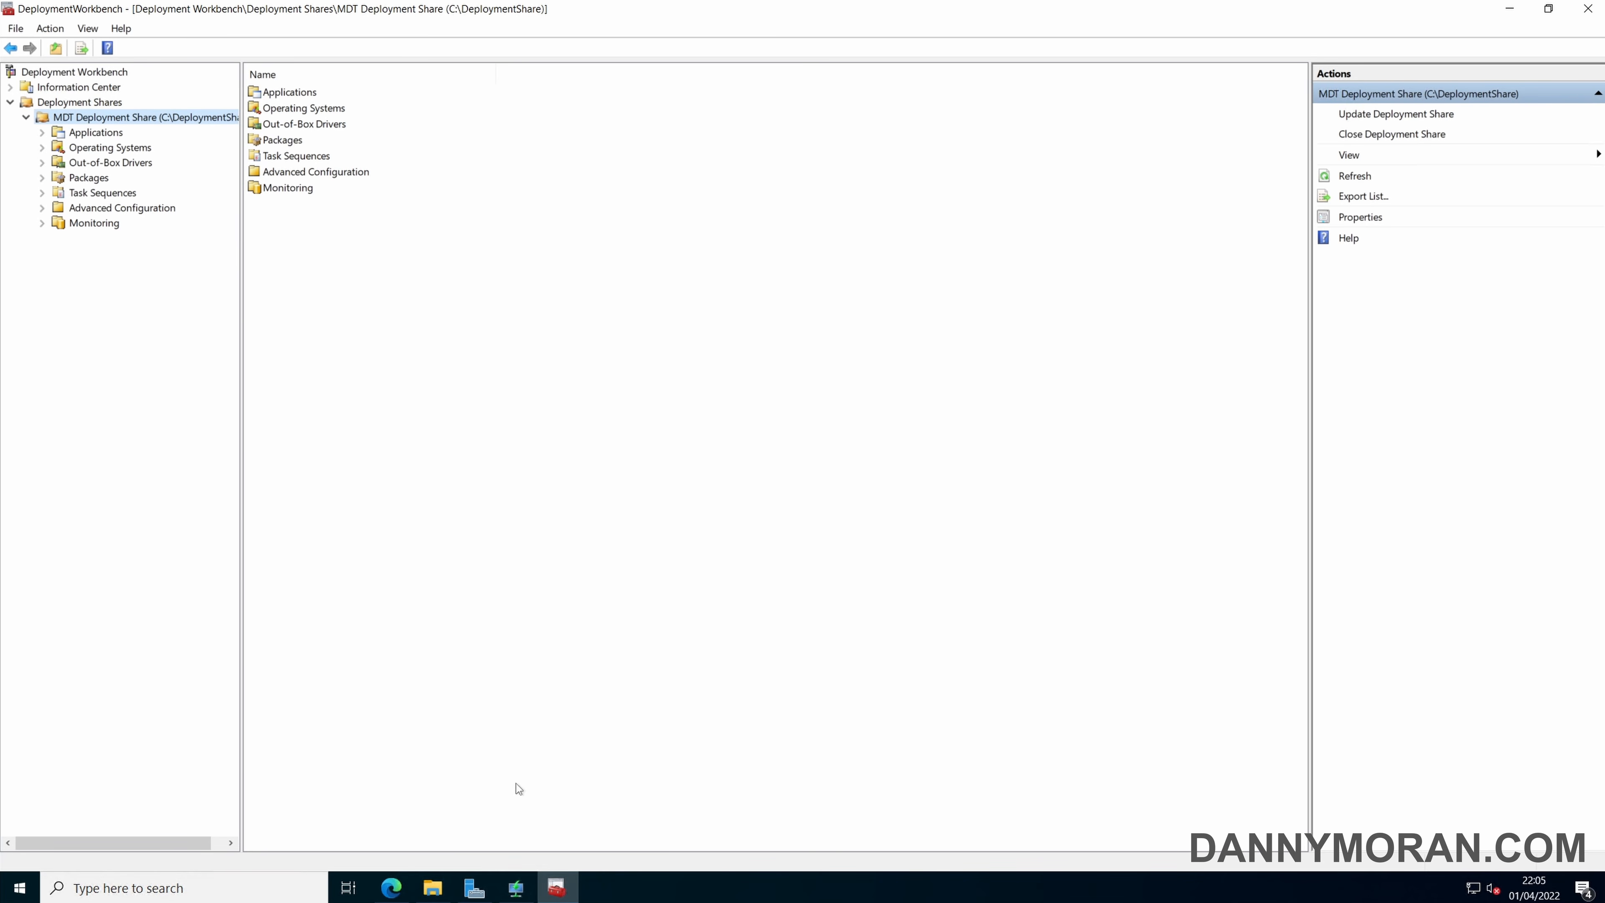
# Switch to Windows Deployment Services and choose C:\DeploymentShare\Boot\LiteTouchPE_x64.wim as the replacement for the Lite Touch Windows PE (x64) boot image.
pyautogui.click(526, 891)
pyautogui.click(278, 112)
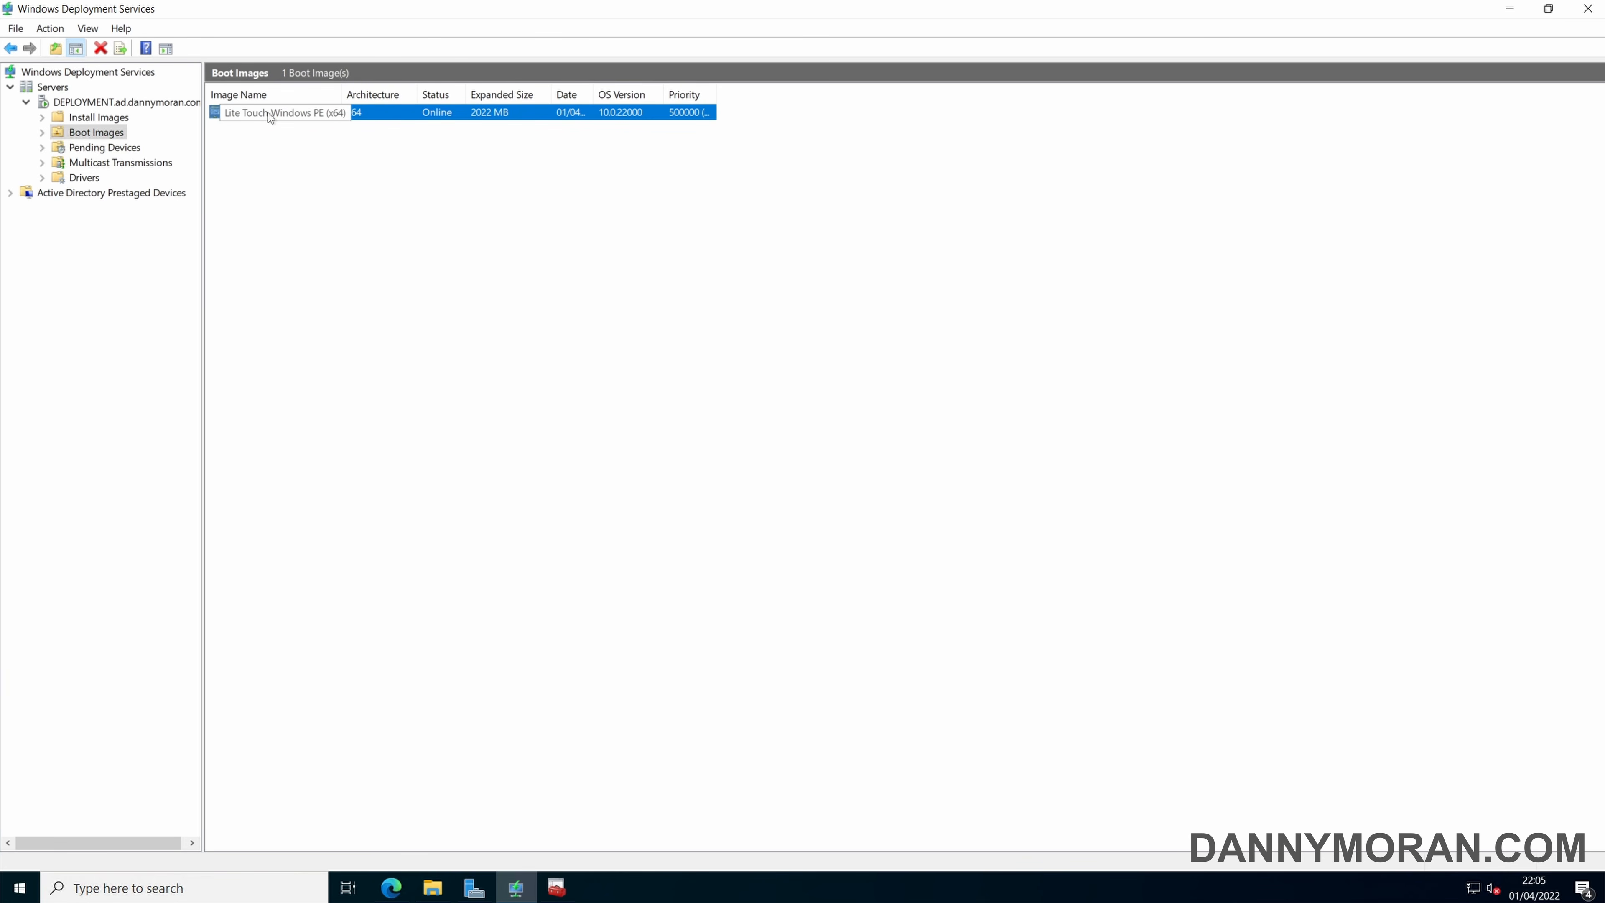
pyautogui.rightClick(269, 113)
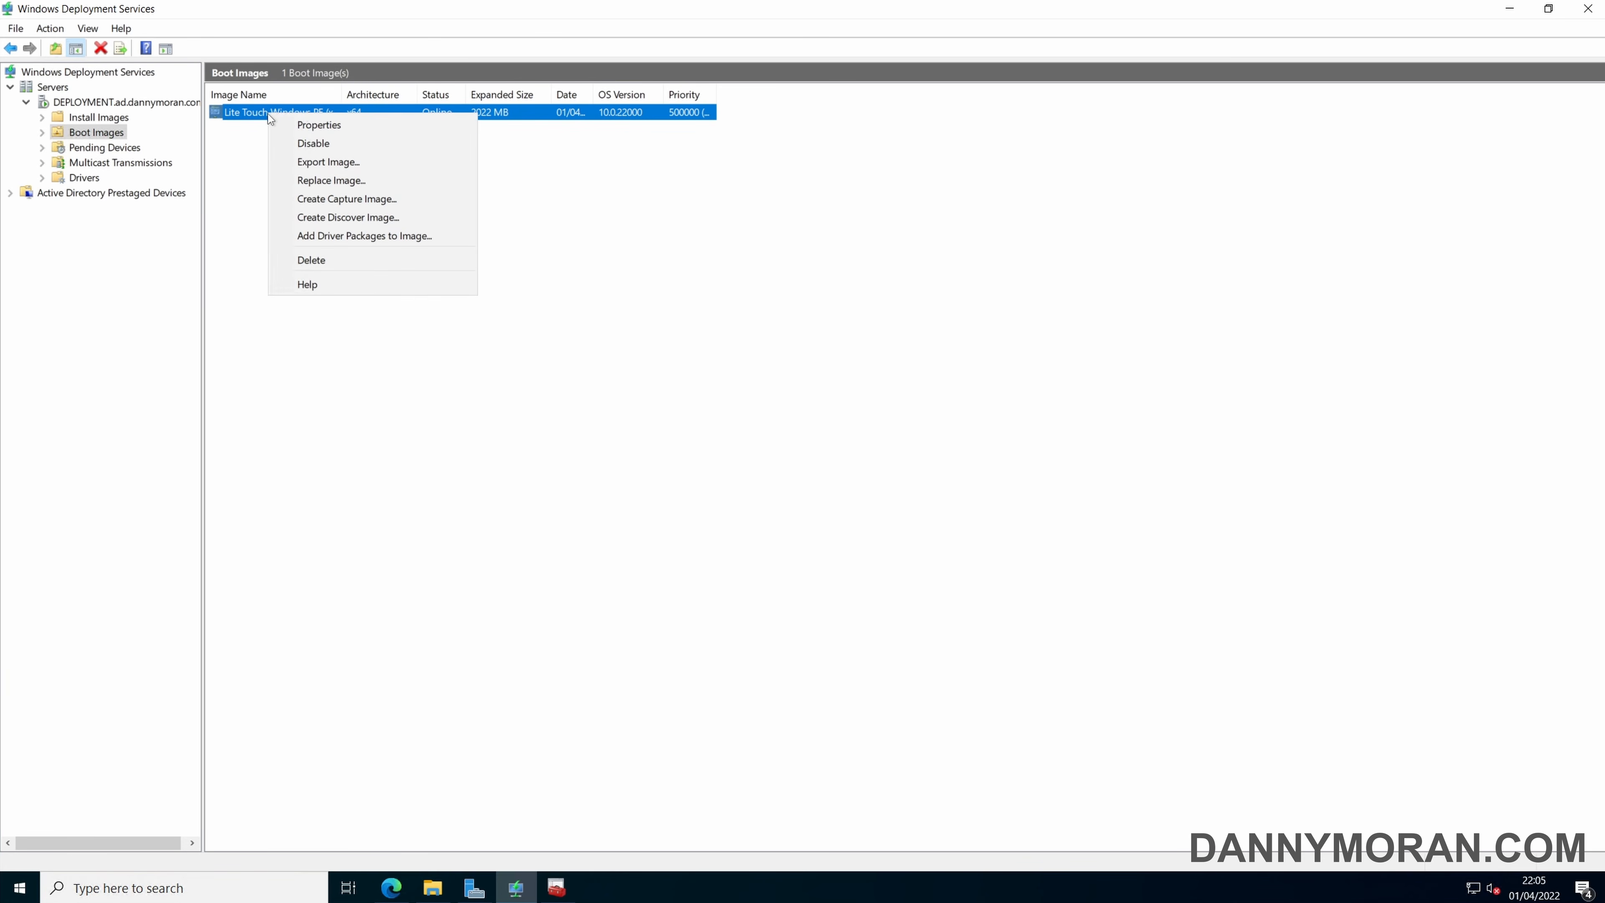
pyautogui.click(354, 182)
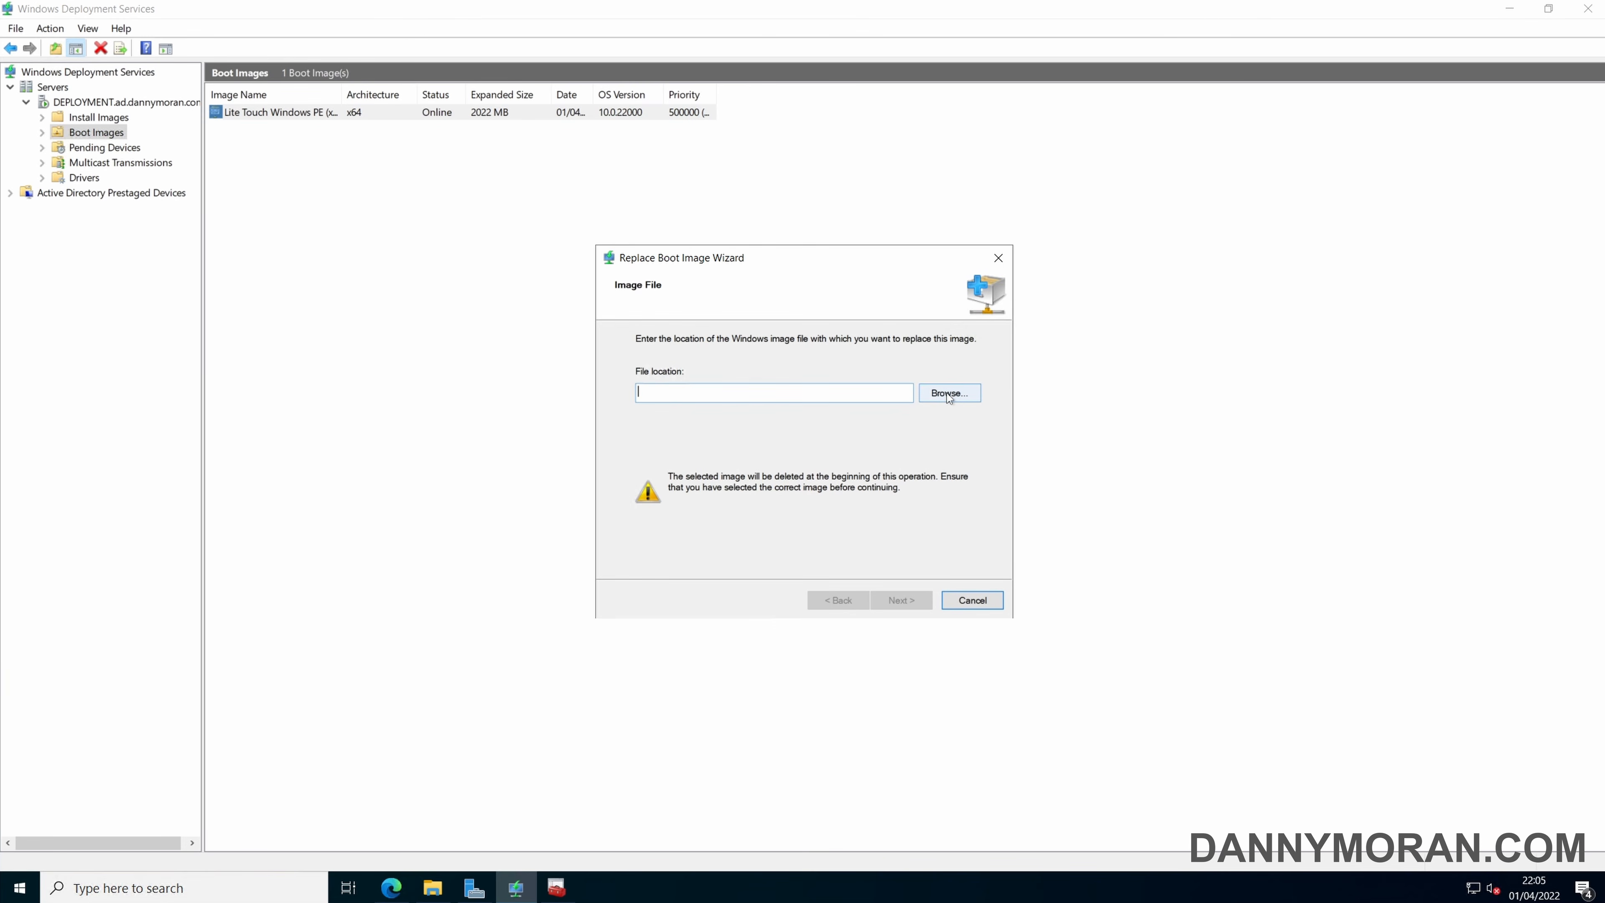
pyautogui.click(947, 392)
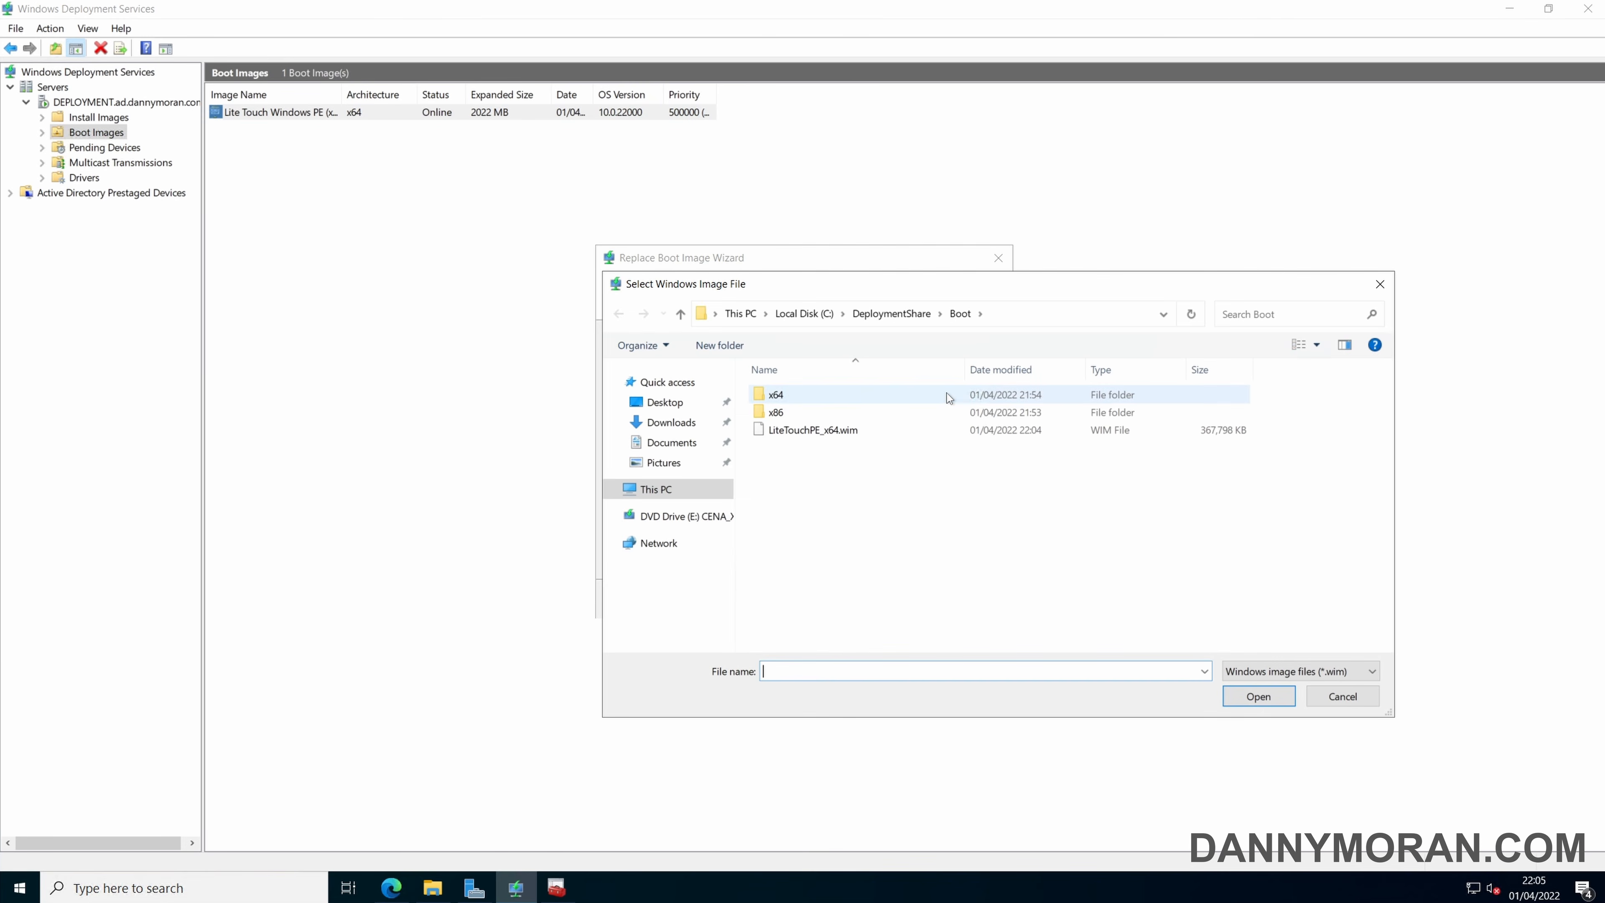
pyautogui.click(1036, 316)
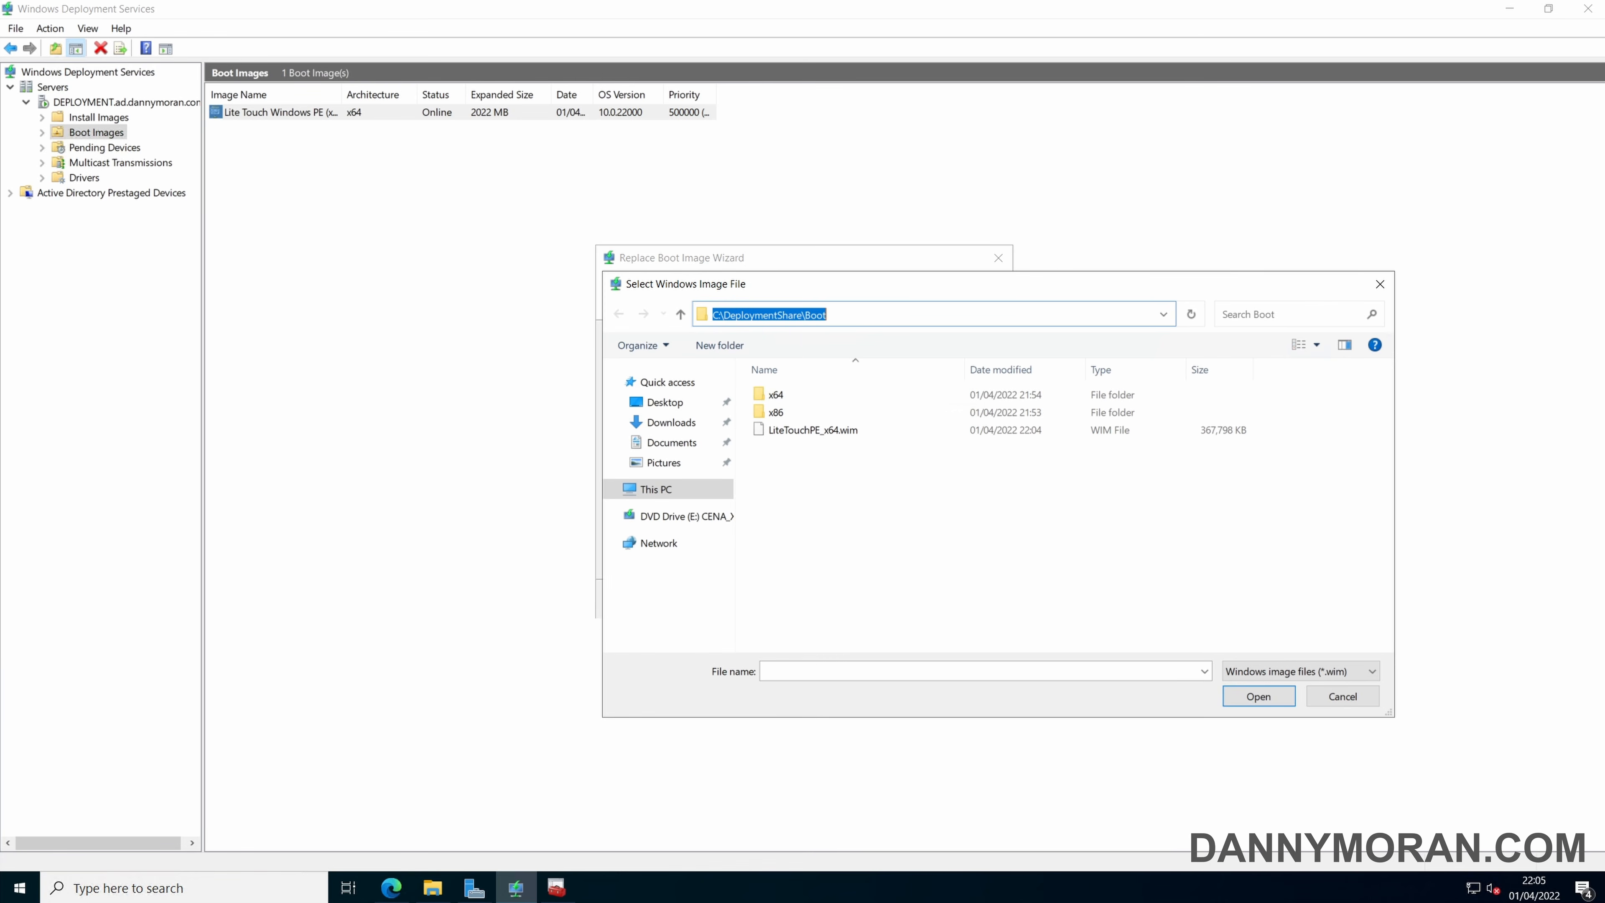
pyautogui.click(836, 434)
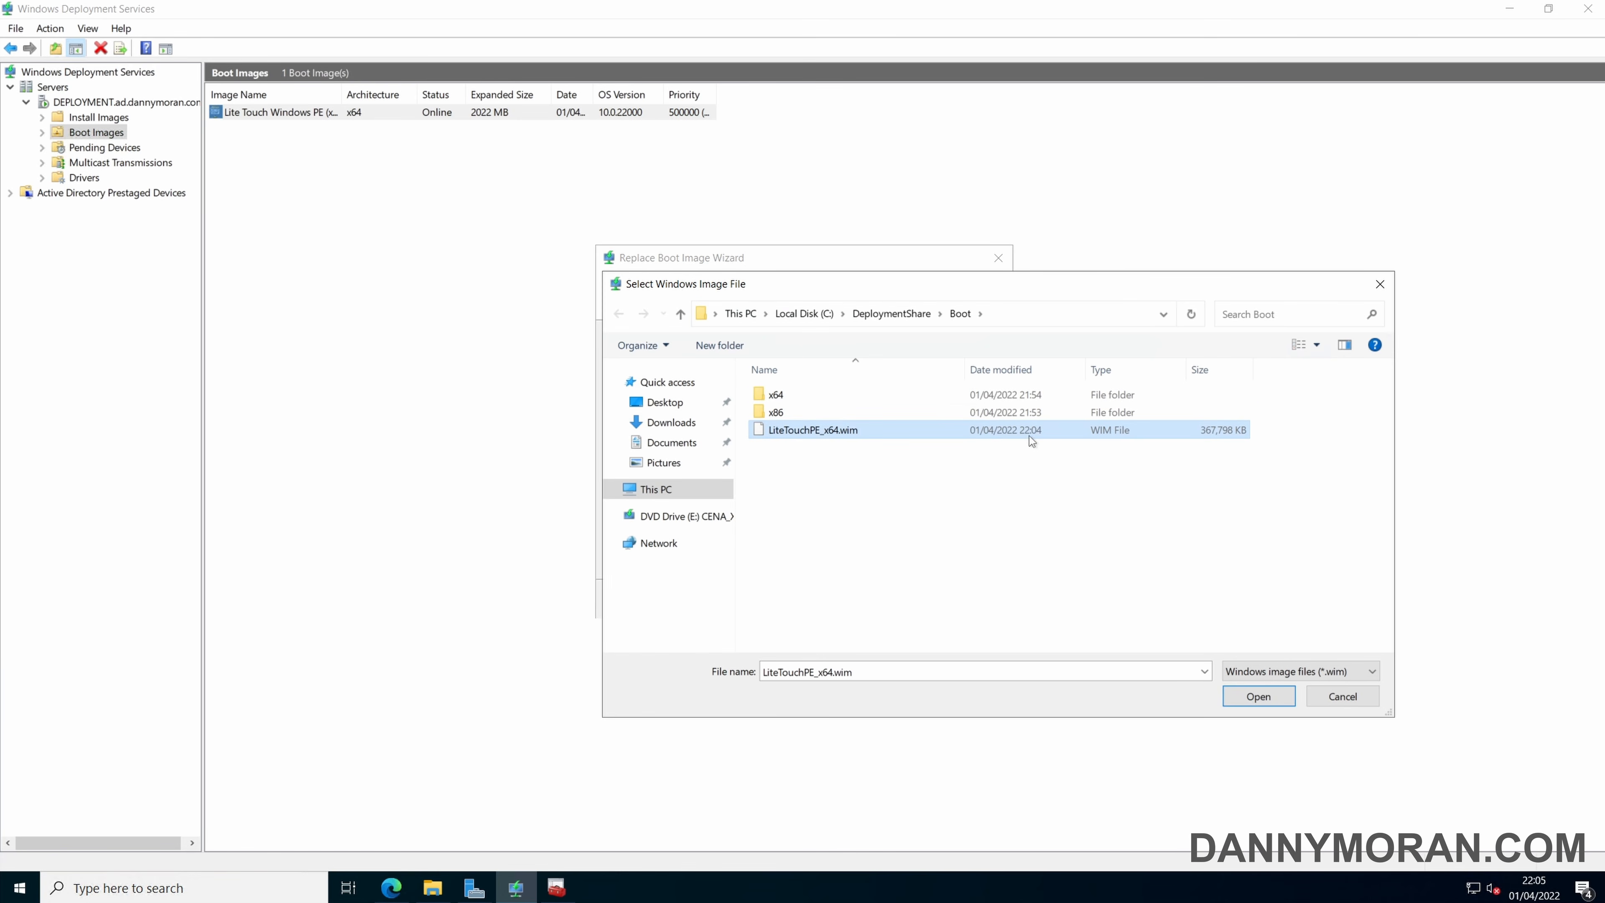
pyautogui.click(1265, 696)
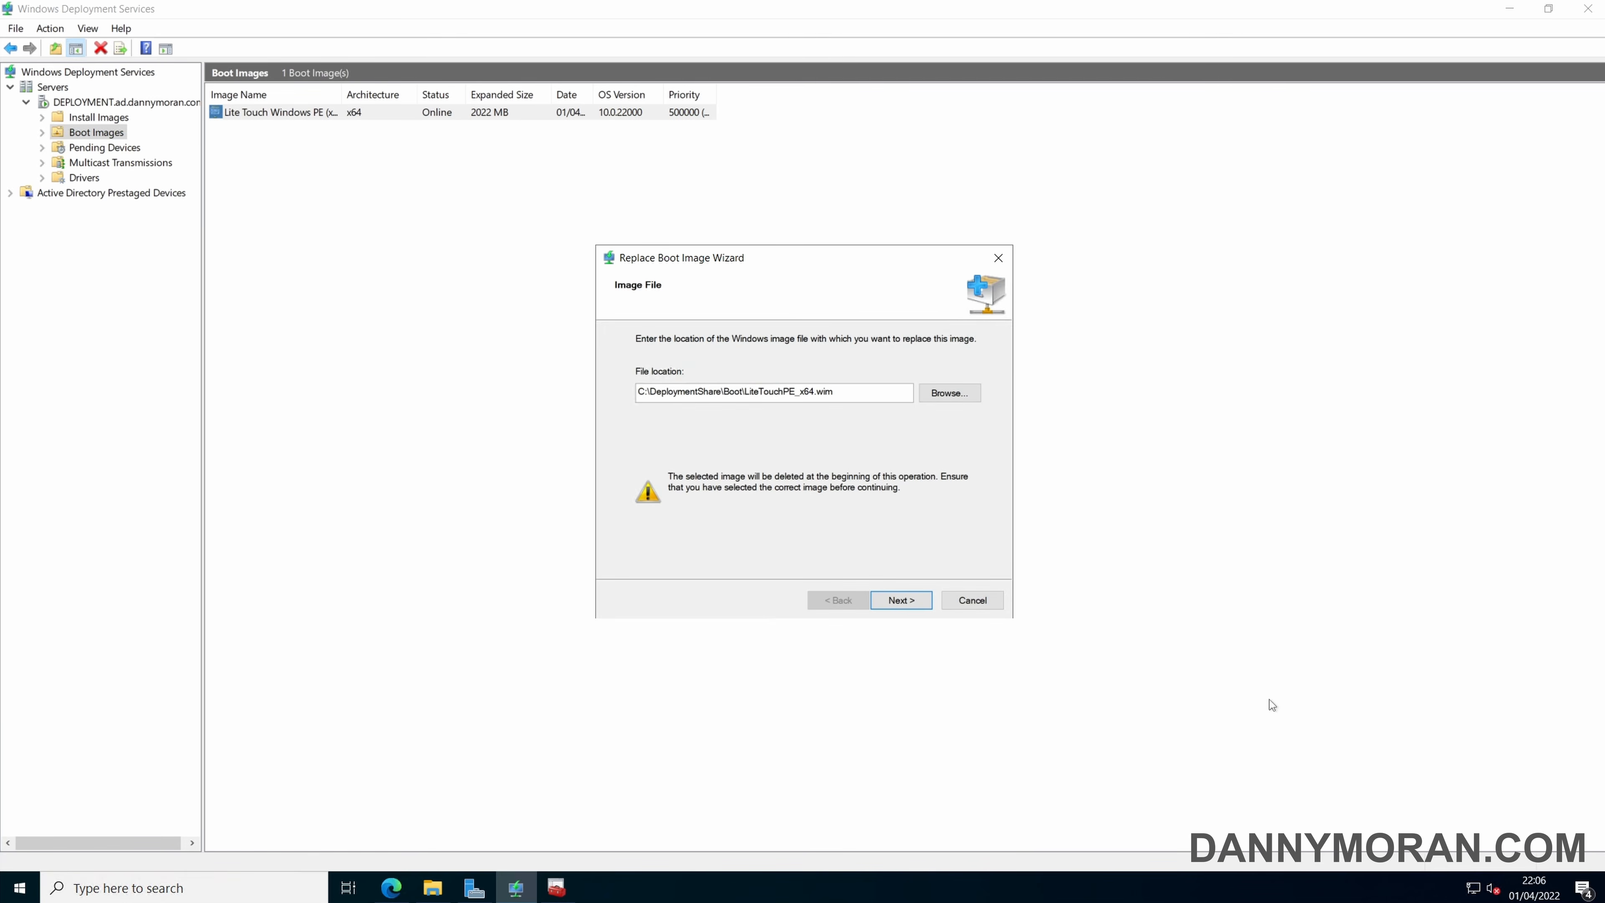
# Carry out the boot image replacement with the existing image details and finish the Replace Boot Image Wizard.
pyautogui.click(902, 599)
pyautogui.click(902, 600)
pyautogui.click(901, 599)
pyautogui.click(902, 600)
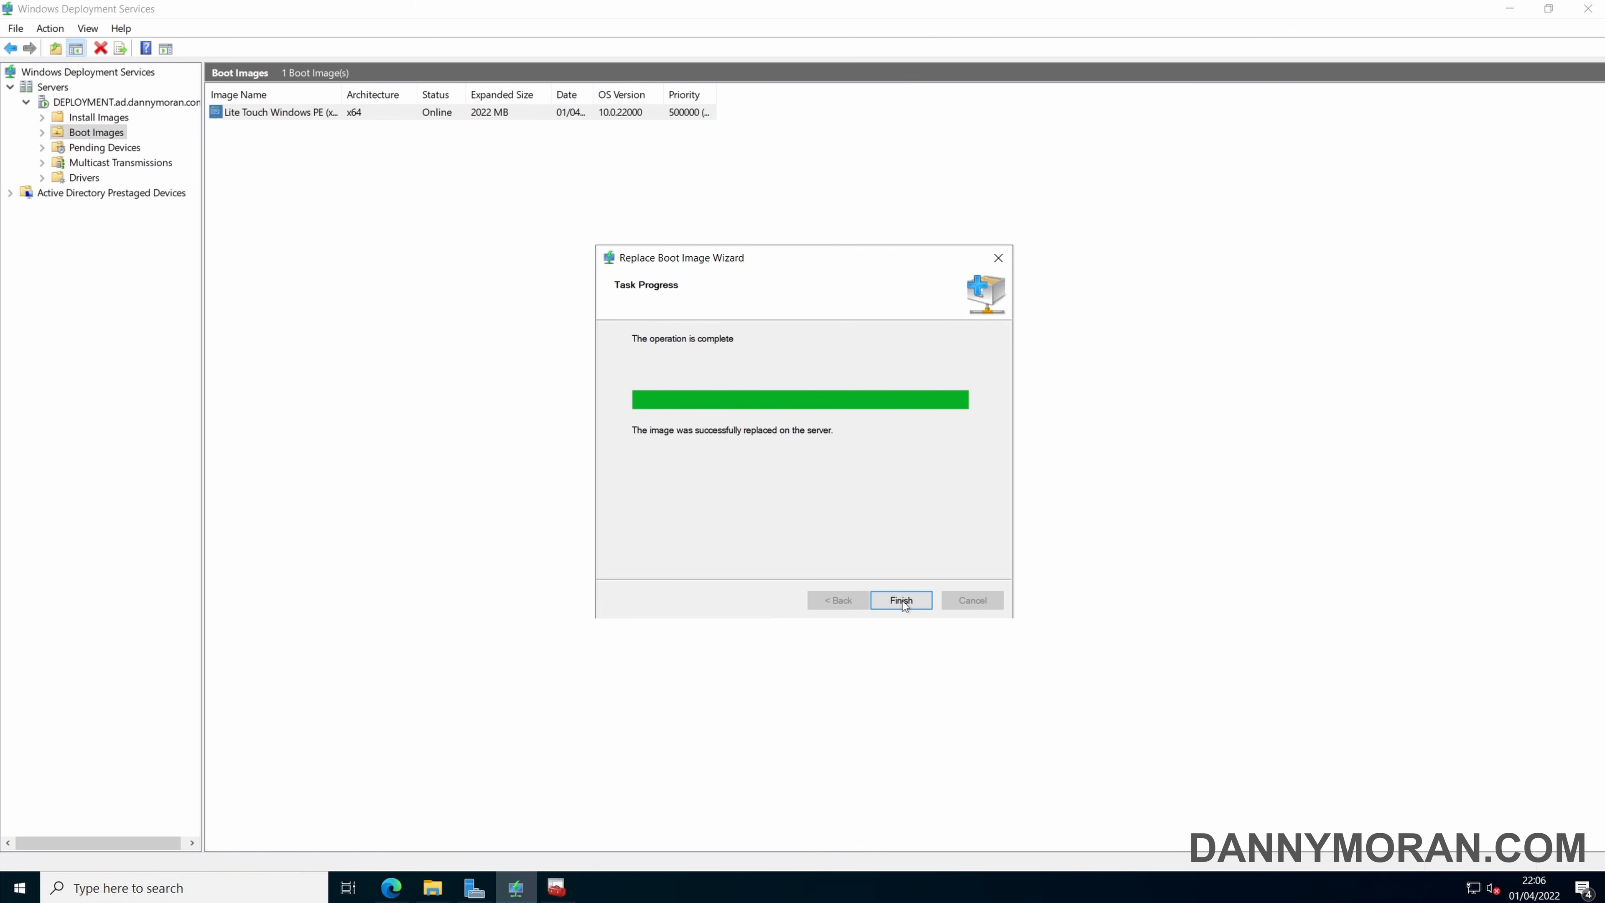
pyautogui.click(904, 601)
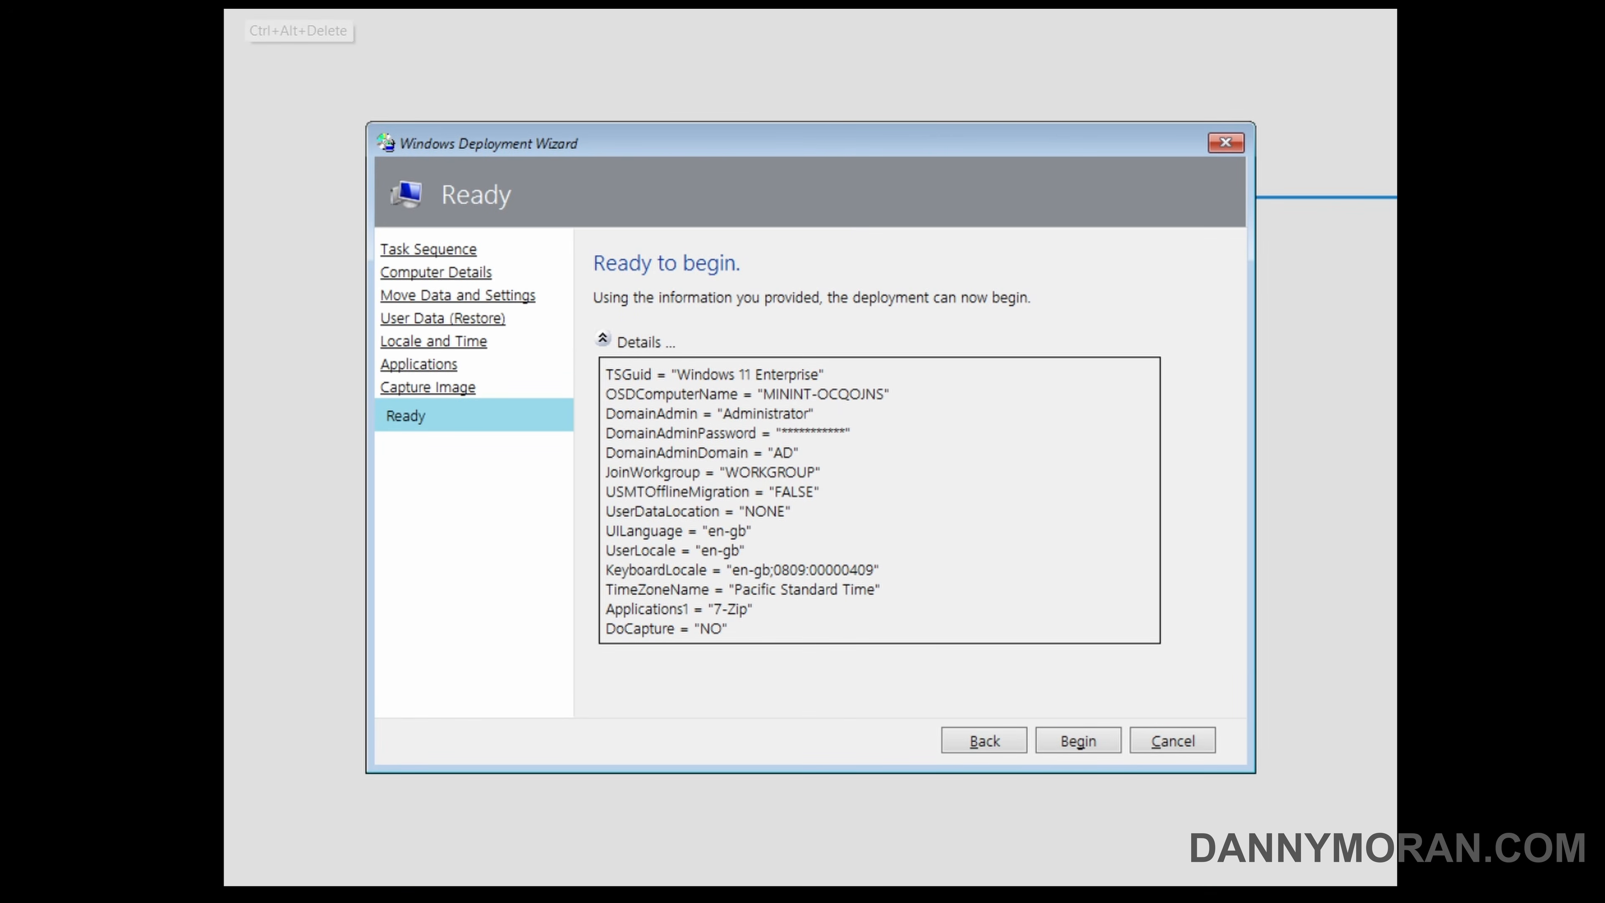
# Switch to the Hyper-V test machine, cancel its open deployment wizard, and reset the virtual machine.
pyautogui.click(1174, 739)
pyautogui.click(800, 530)
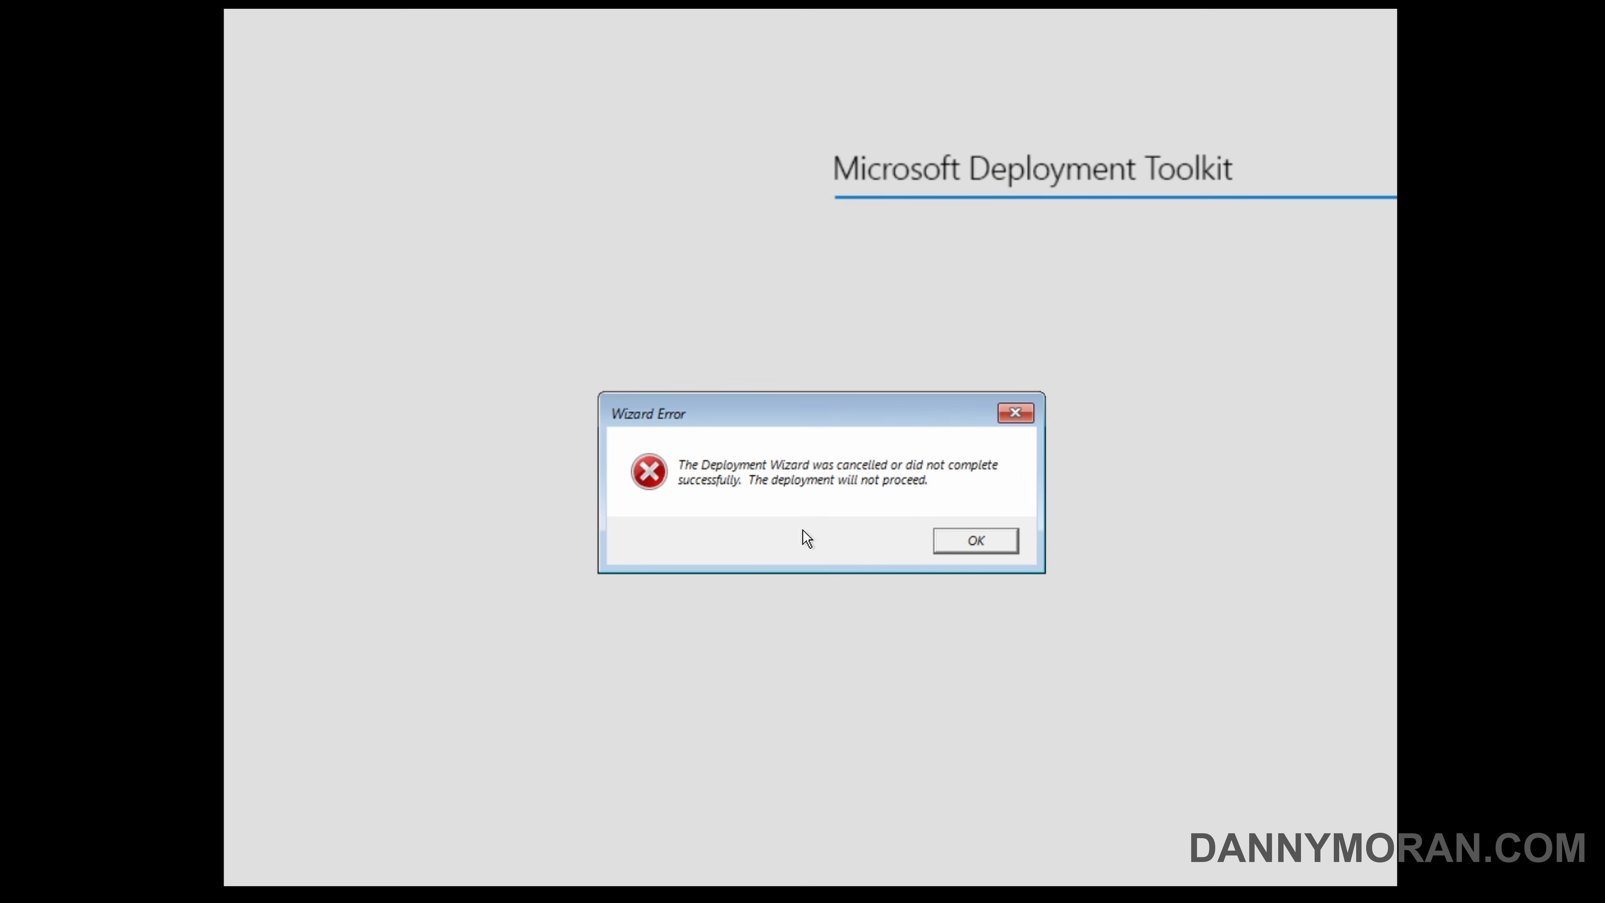
pyautogui.click(971, 539)
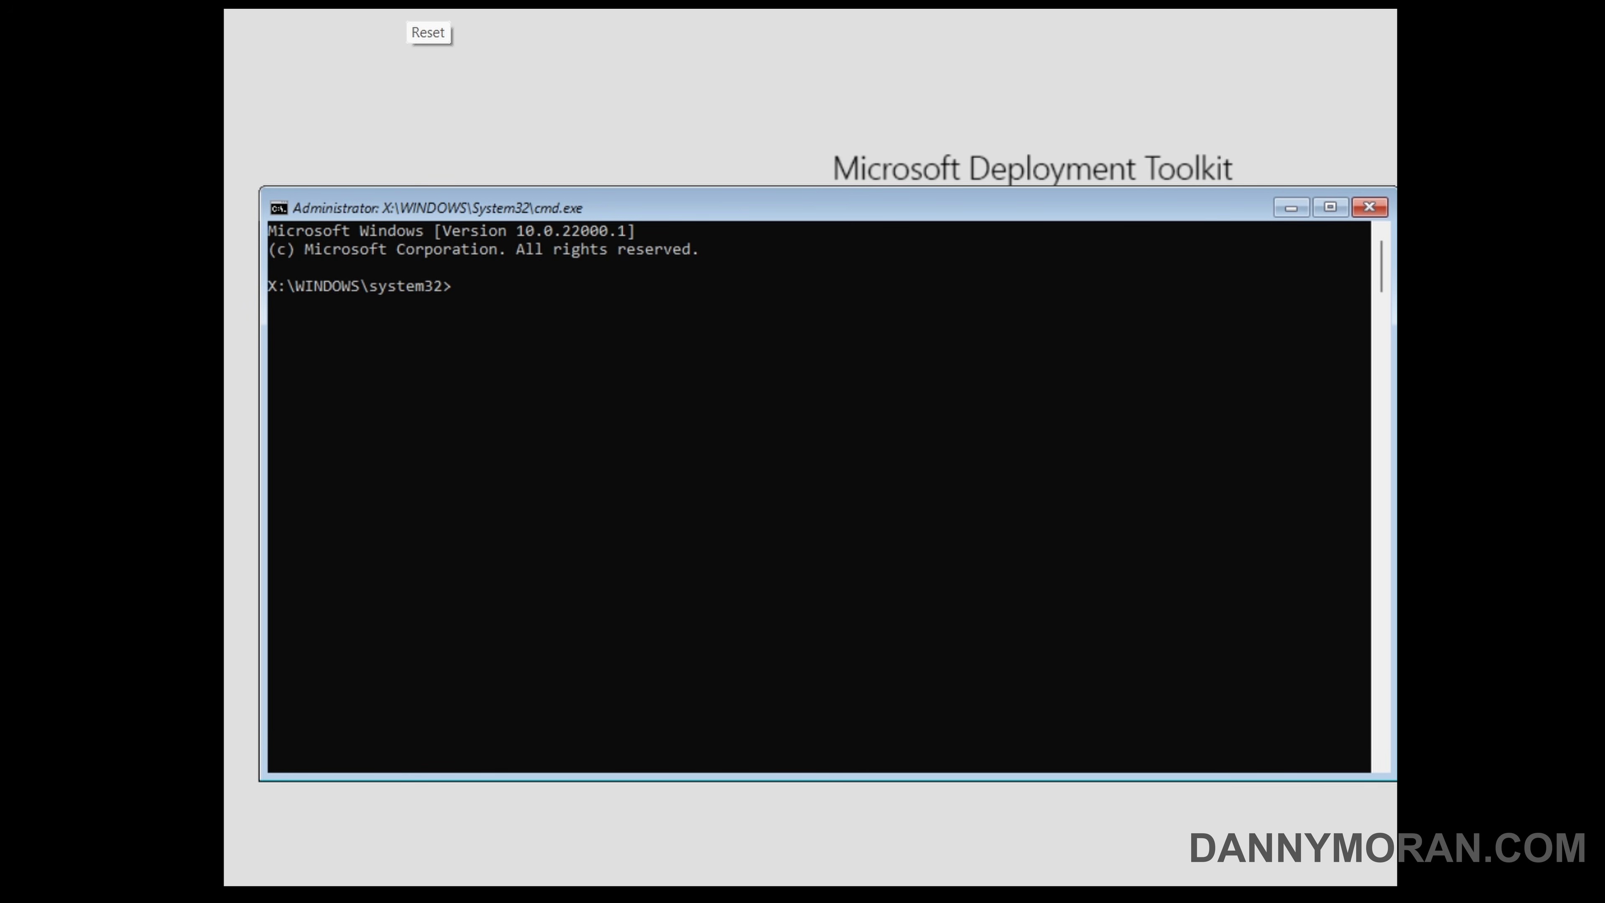
pyautogui.click(409, 3)
pyautogui.click(887, 465)
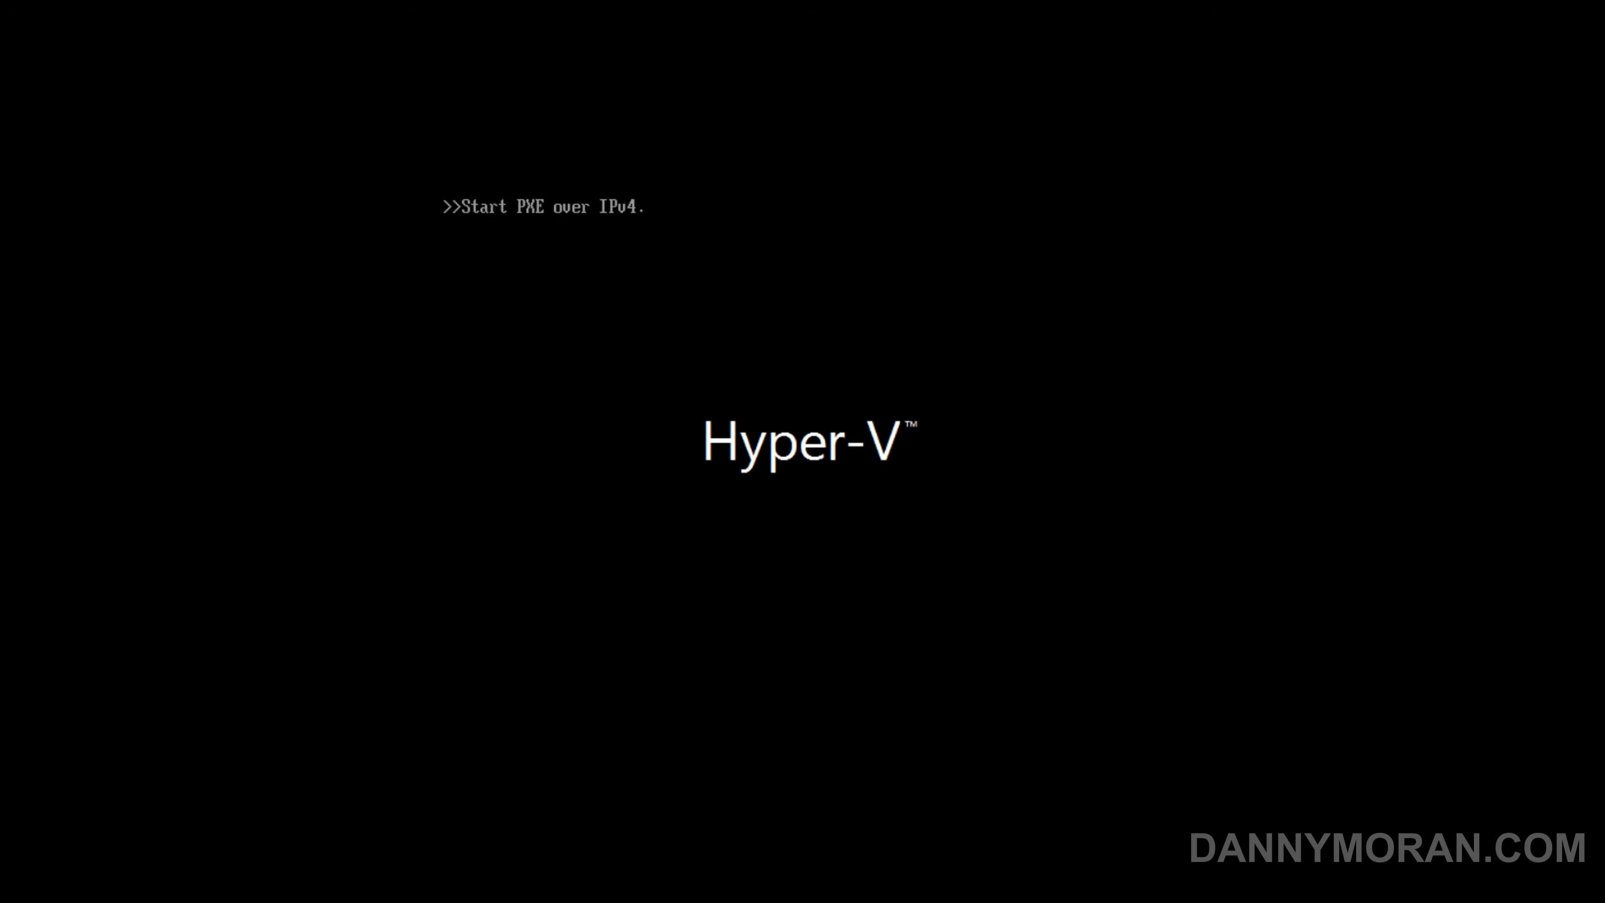
# Boot the test machine over PXE and choose the Windows 11 Enterprise task sequence in the deployment wizard.
pyautogui.press('Return')
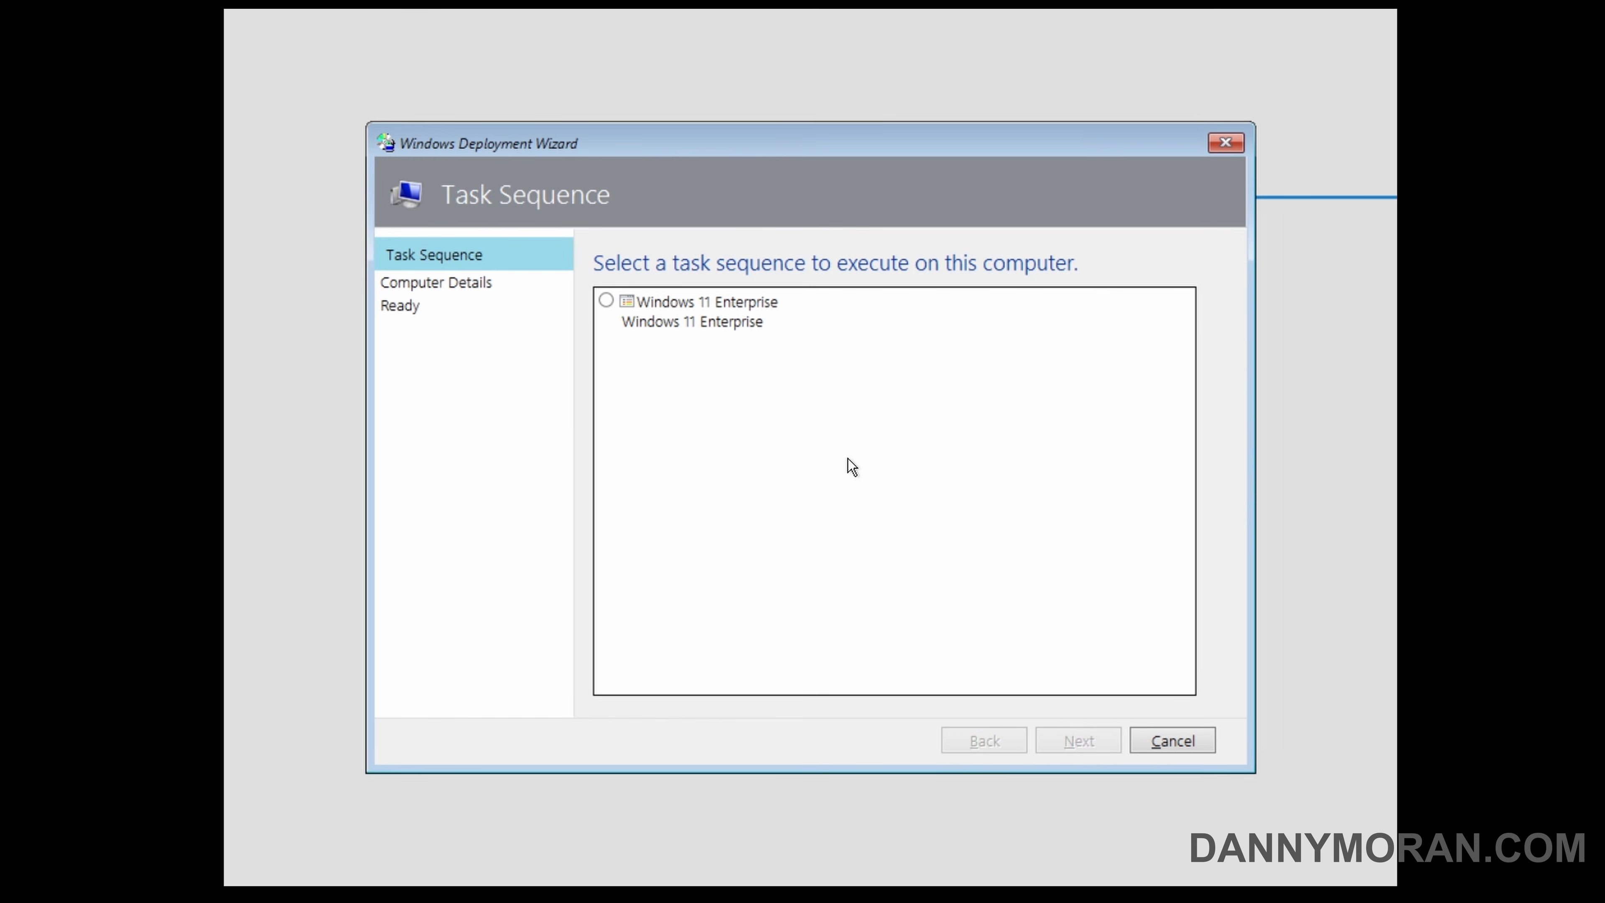
pyautogui.click(606, 301)
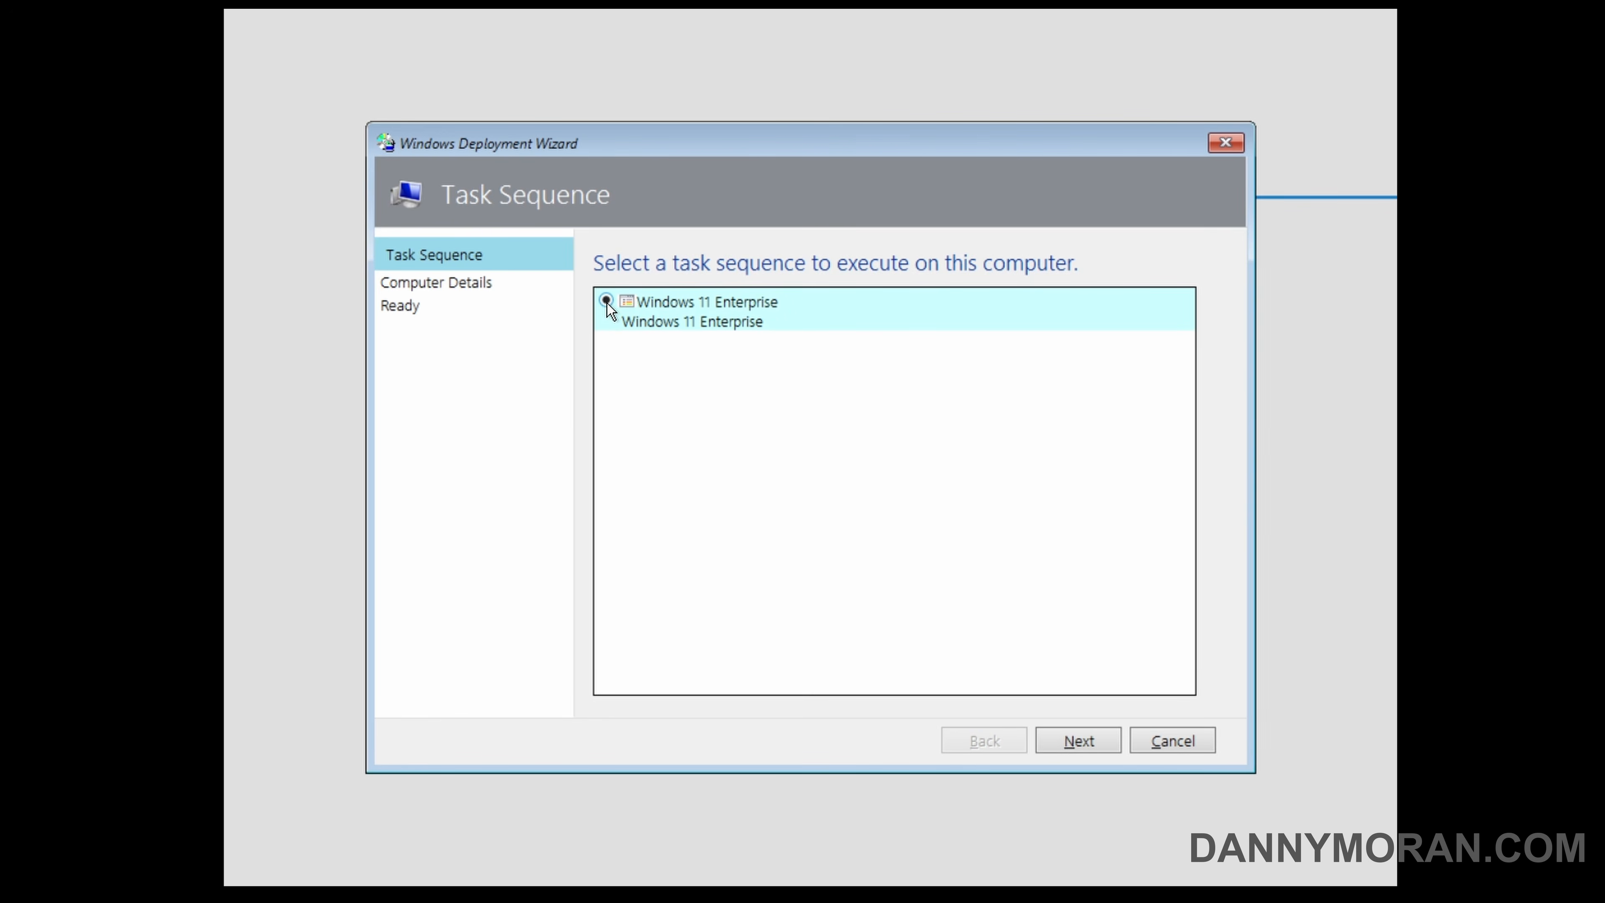
pyautogui.click(1097, 739)
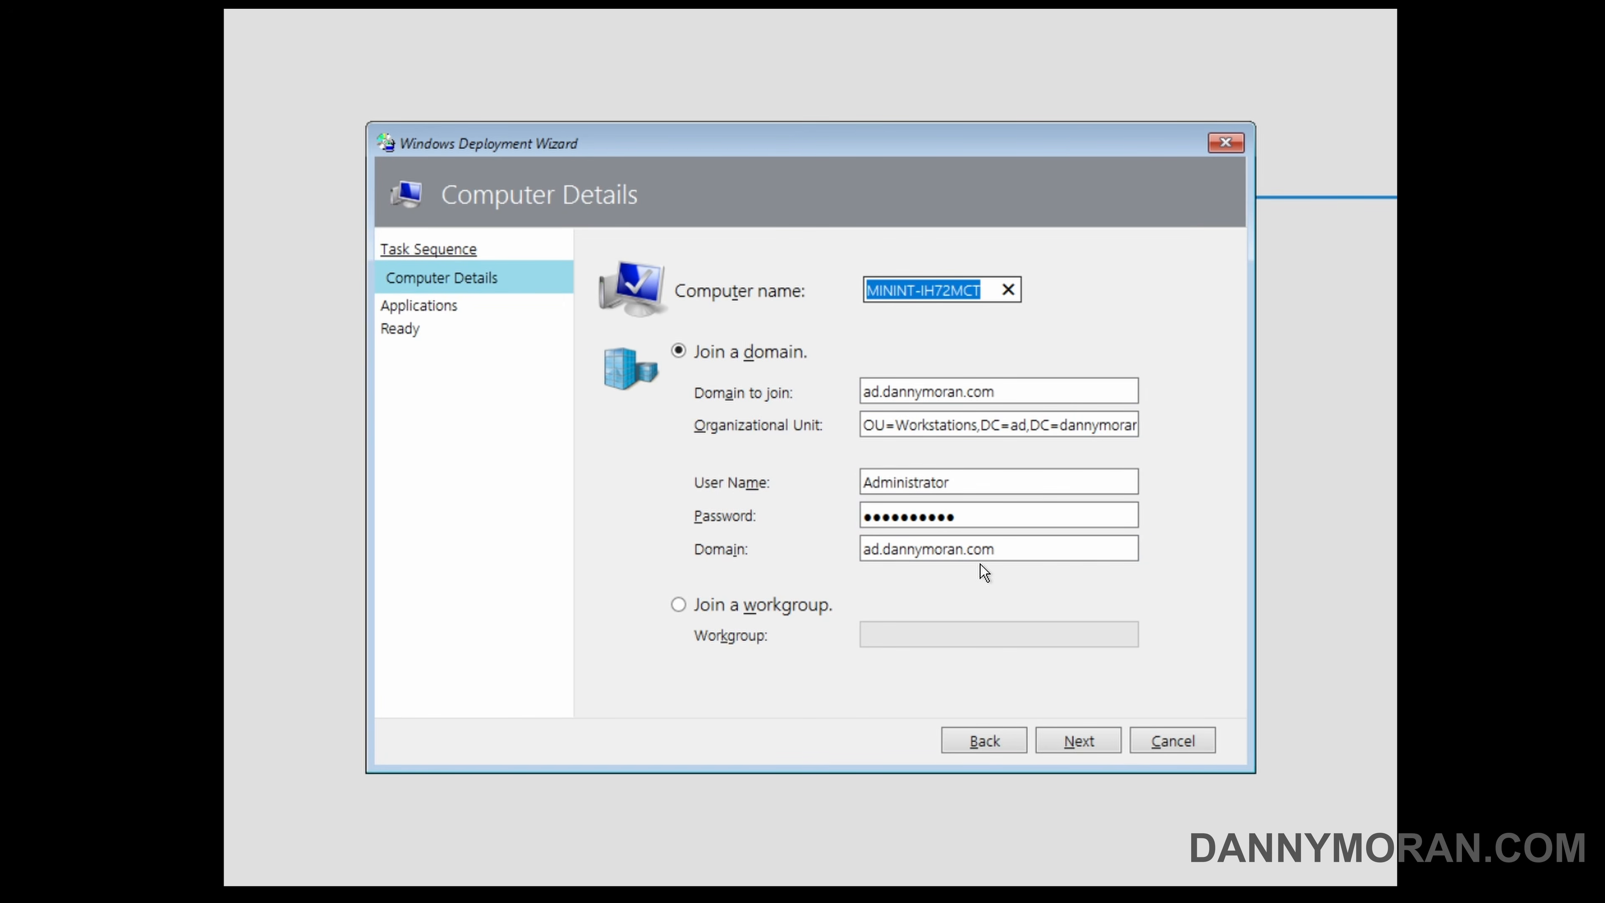
# Set the computer name to Win11Deploy and accept the prefilled domain join details.
pyautogui.doubleClick(933, 292)
pyautogui.press('BackSpace')
pyautogui.press('BackSpace')
pyautogui.press('BackSpace')
pyautogui.press('BackSpace')
pyautogui.press('BackSpace')
pyautogui.press('BackSpace')
pyautogui.press('BackSpace')
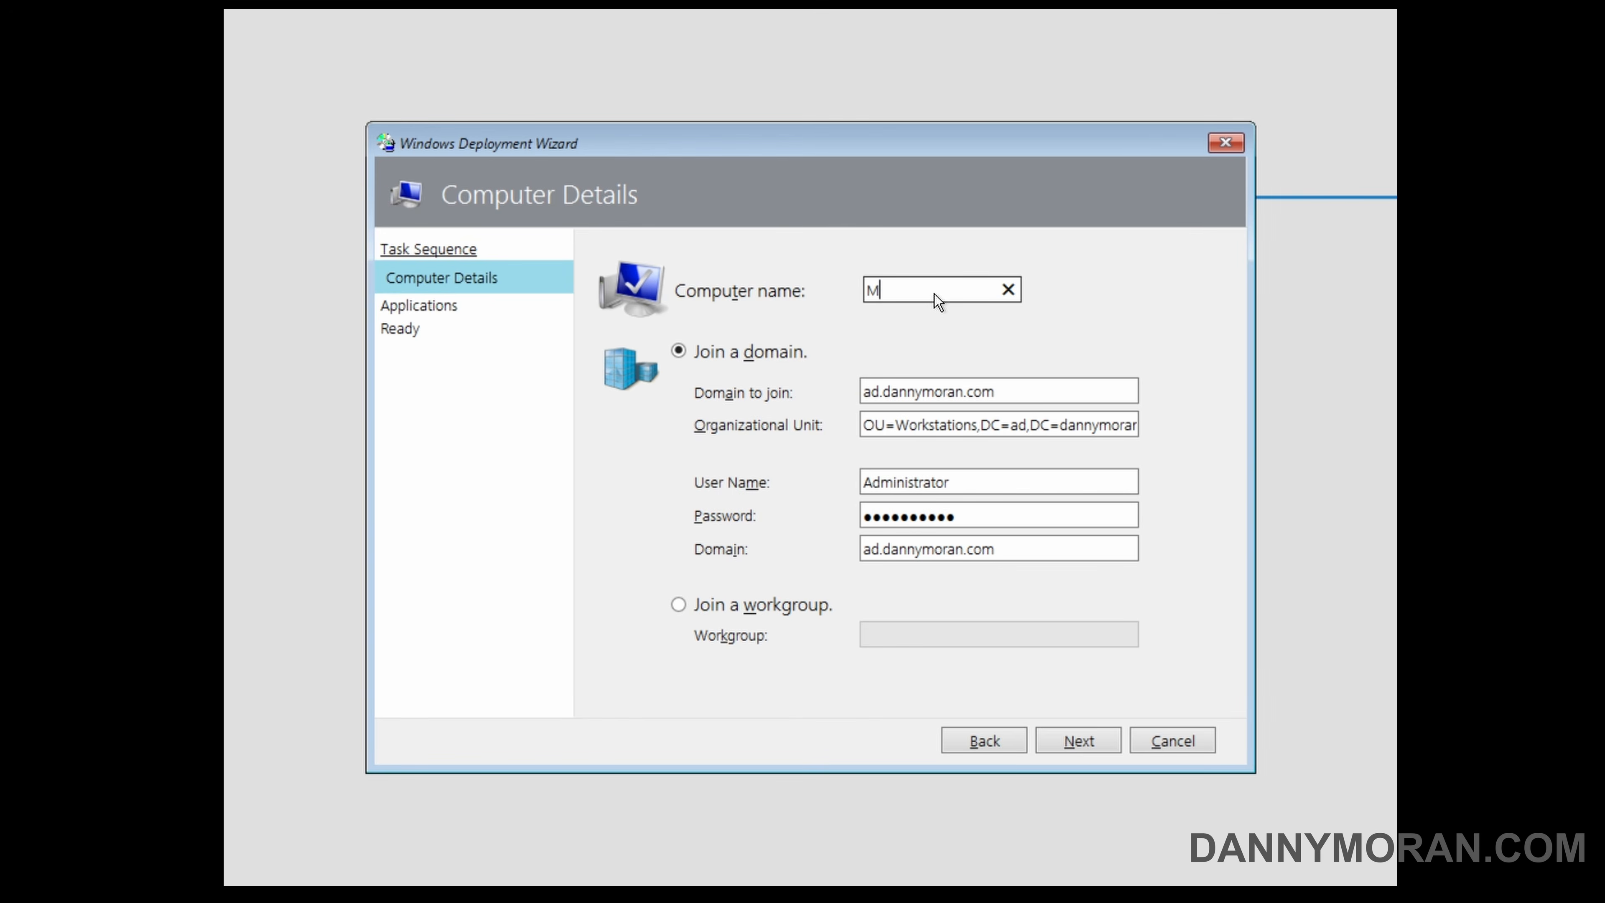
pyautogui.write('Win11Deploy')
pyautogui.click(1081, 740)
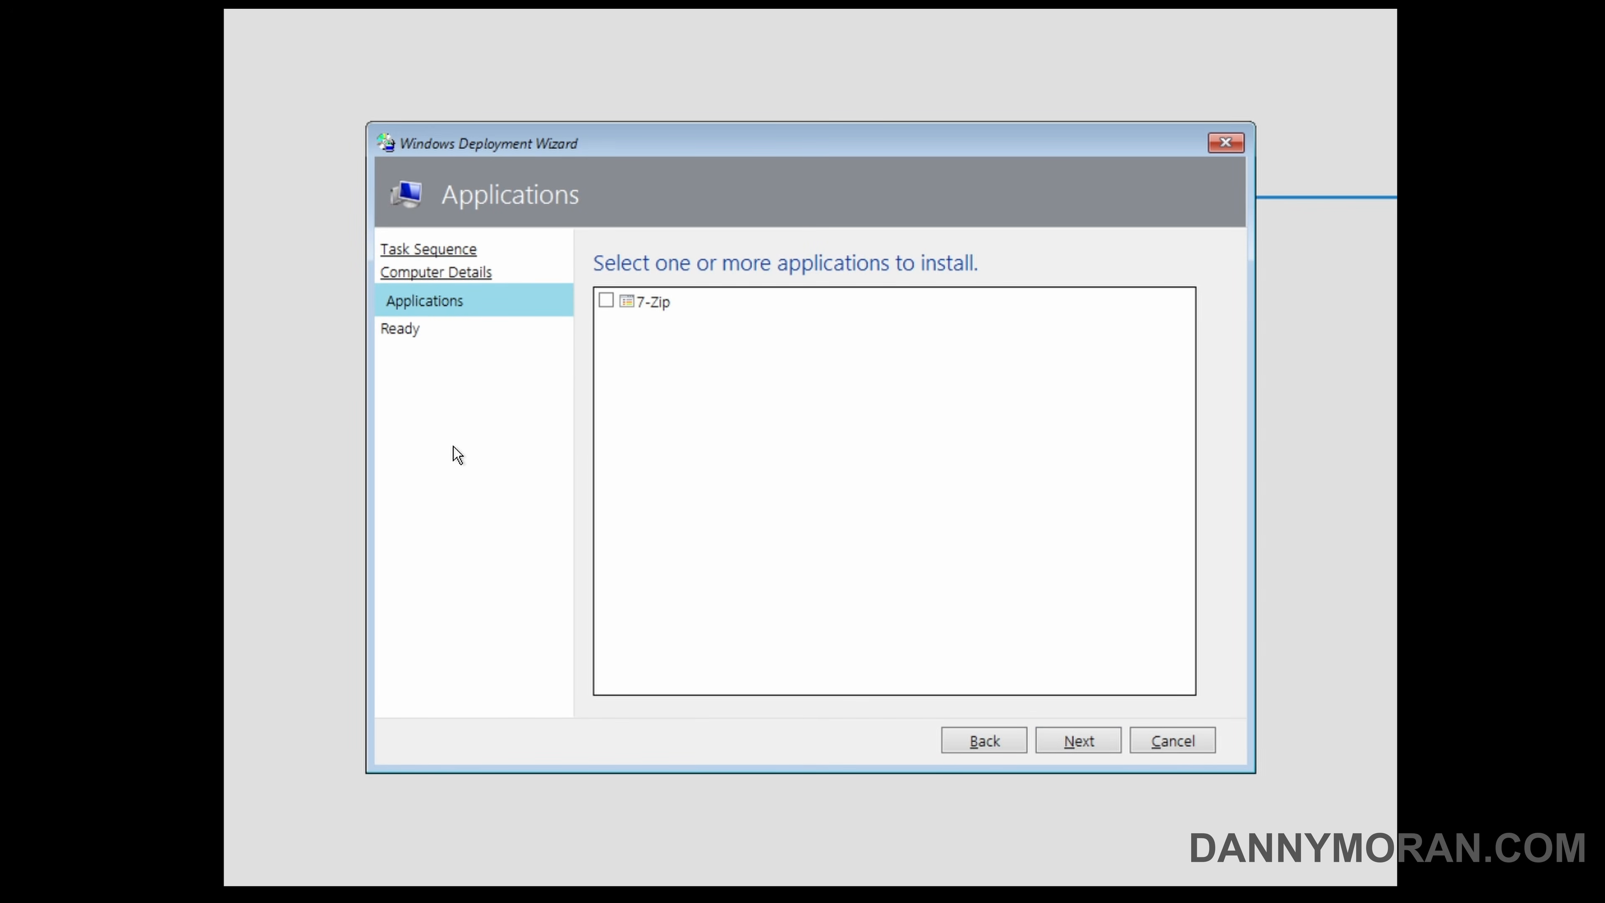
# Select 7-Zip for installation, expand the deployment details for review, and begin the deployment.
pyautogui.click(605, 301)
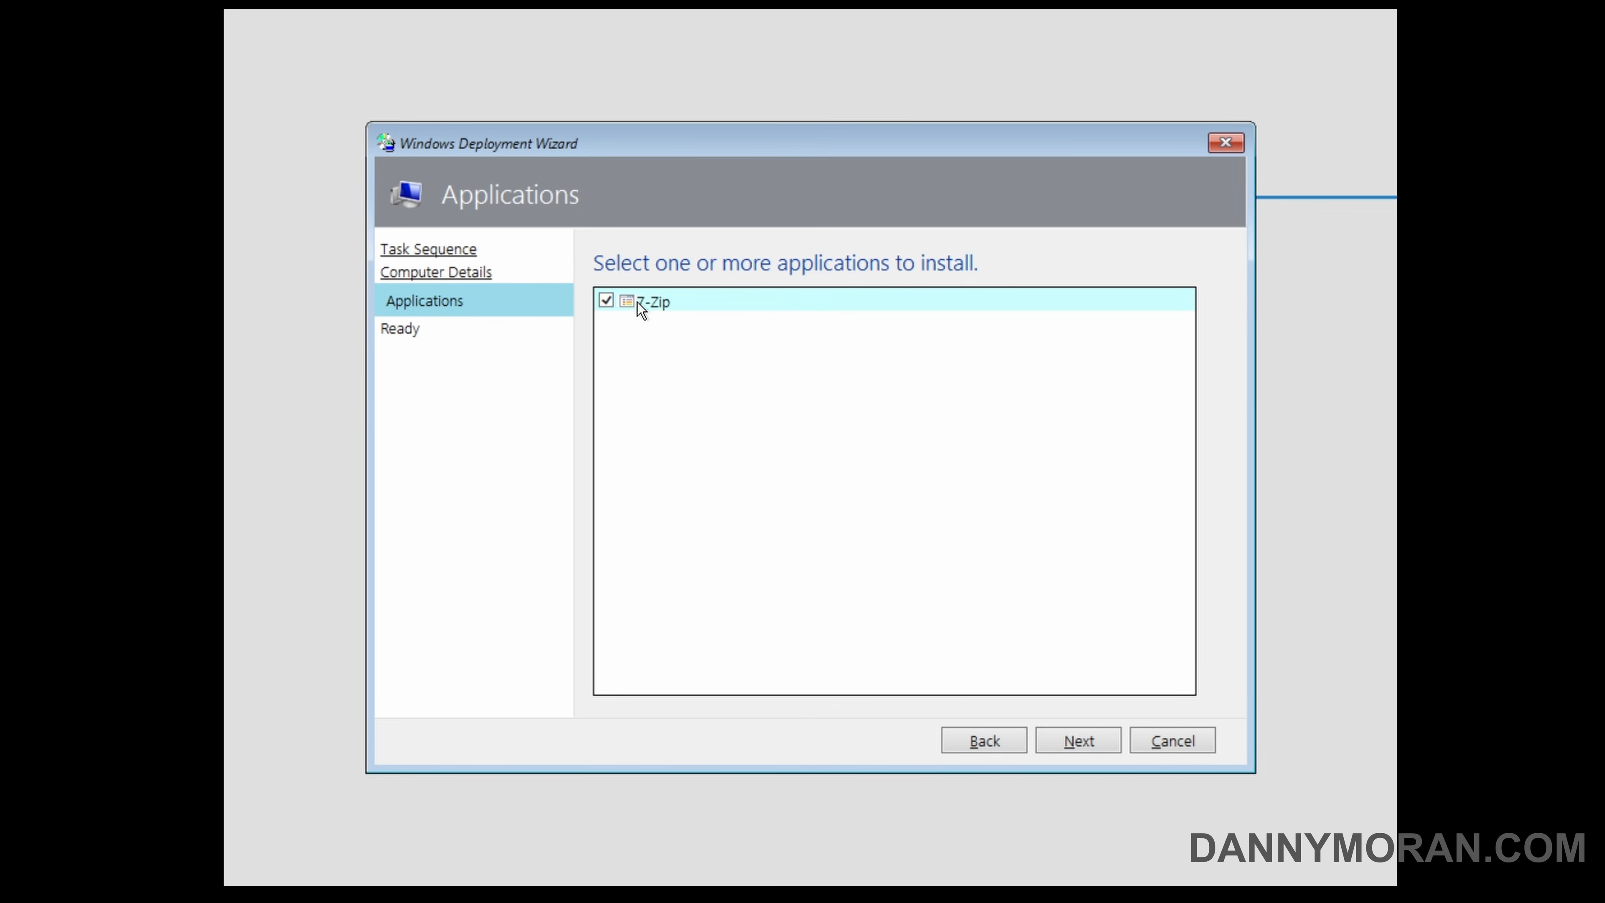
pyautogui.click(1101, 741)
pyautogui.click(603, 340)
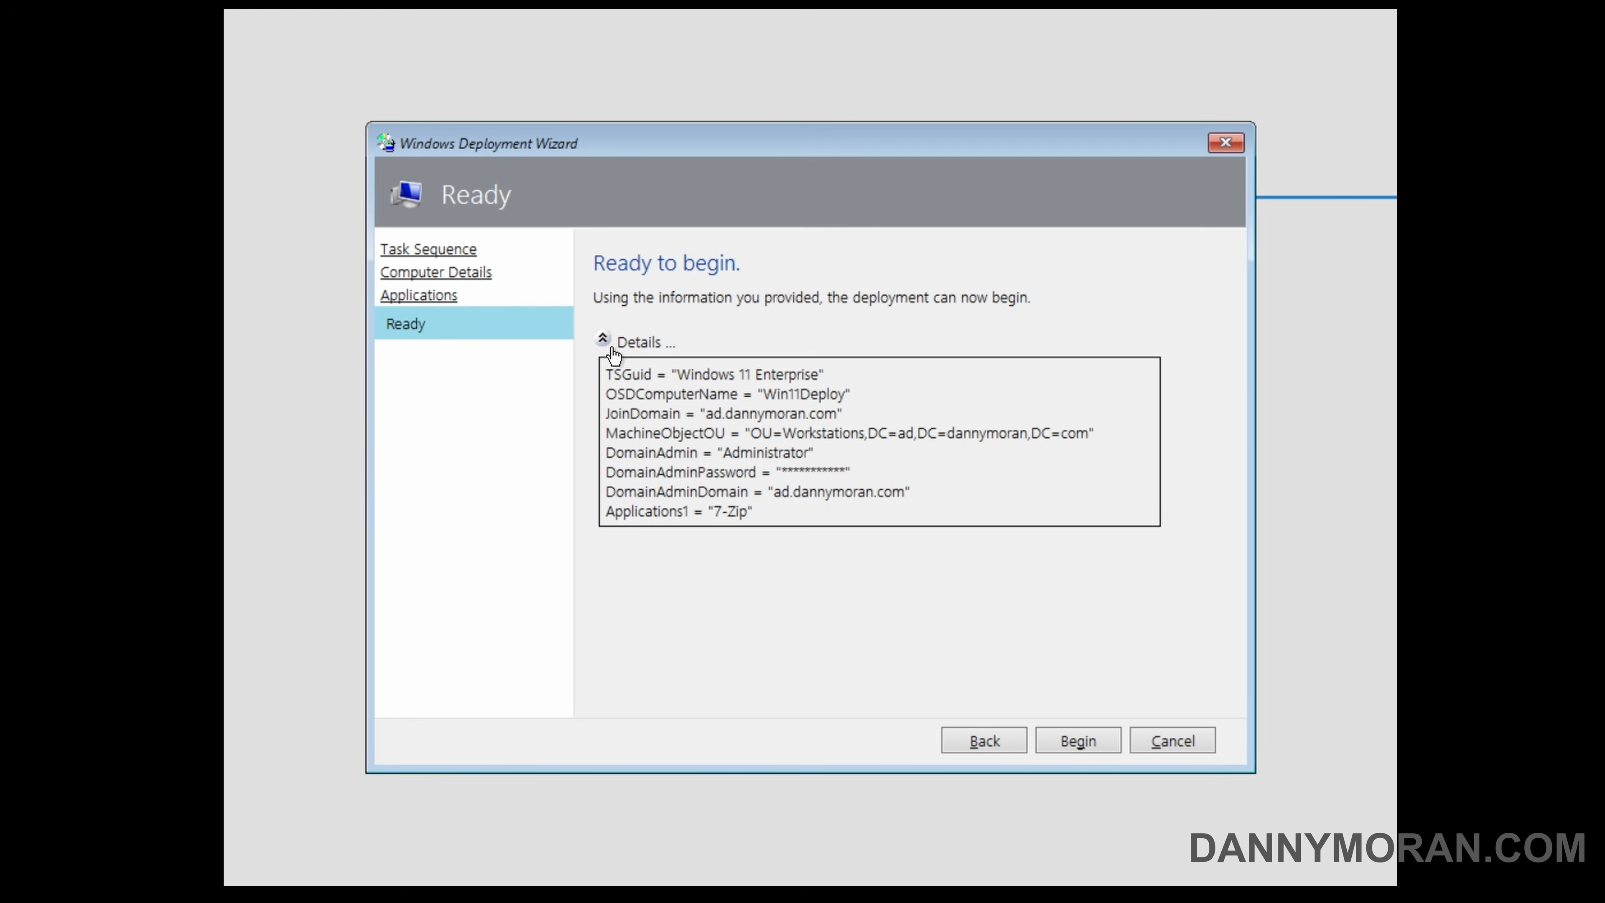
pyautogui.click(1080, 741)
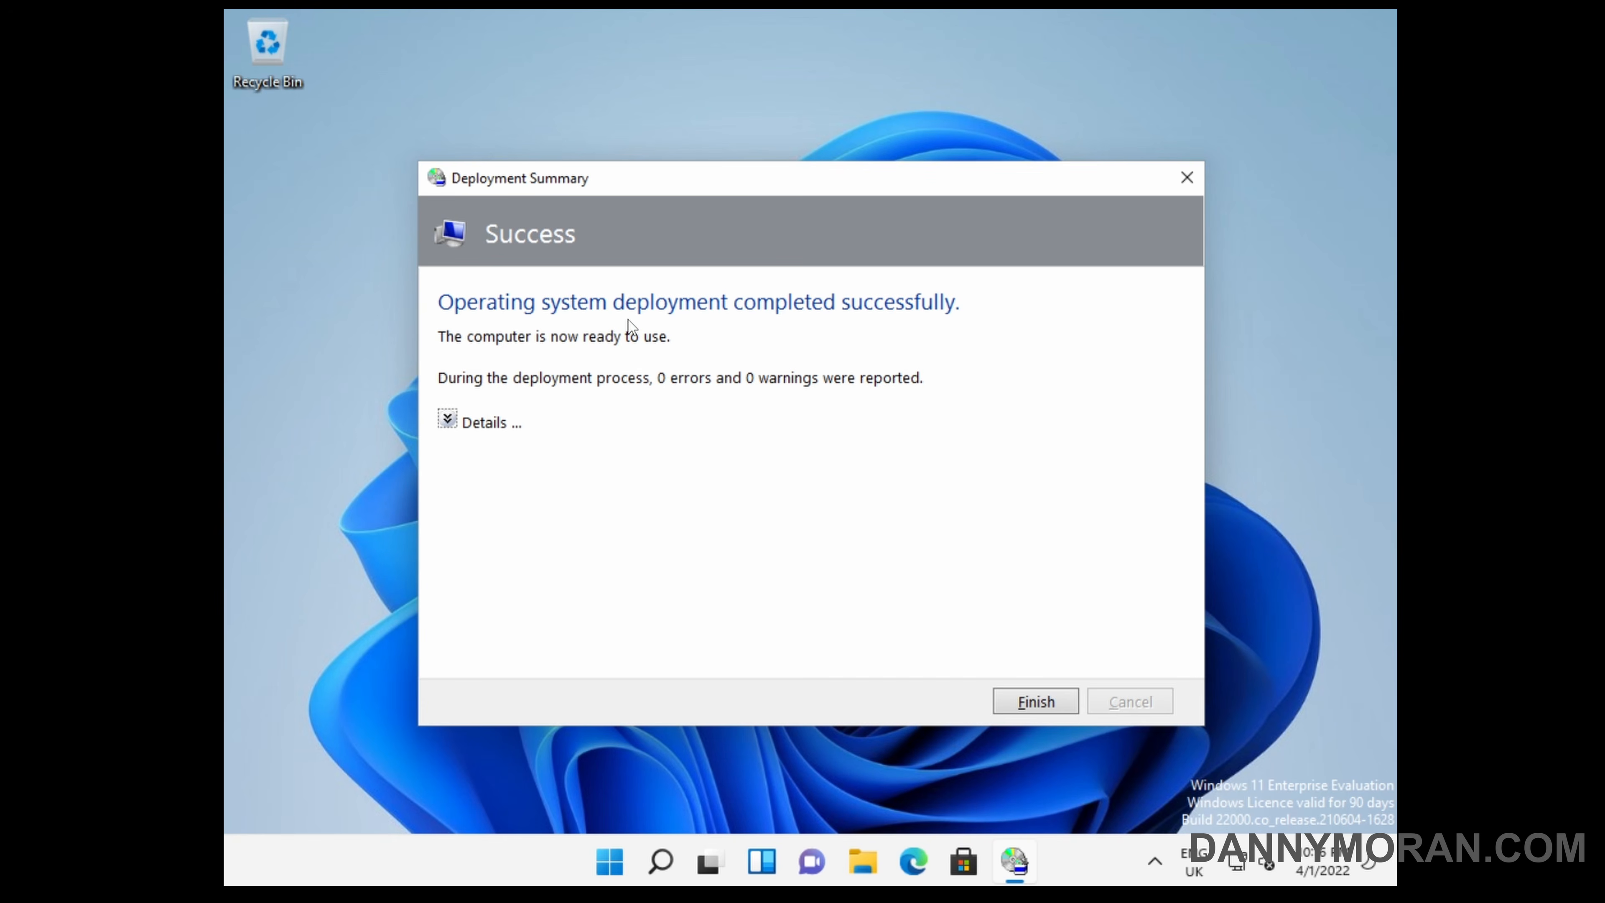
# Expand the details in the Deployment Summary and finish the deployment.
pyautogui.click(448, 420)
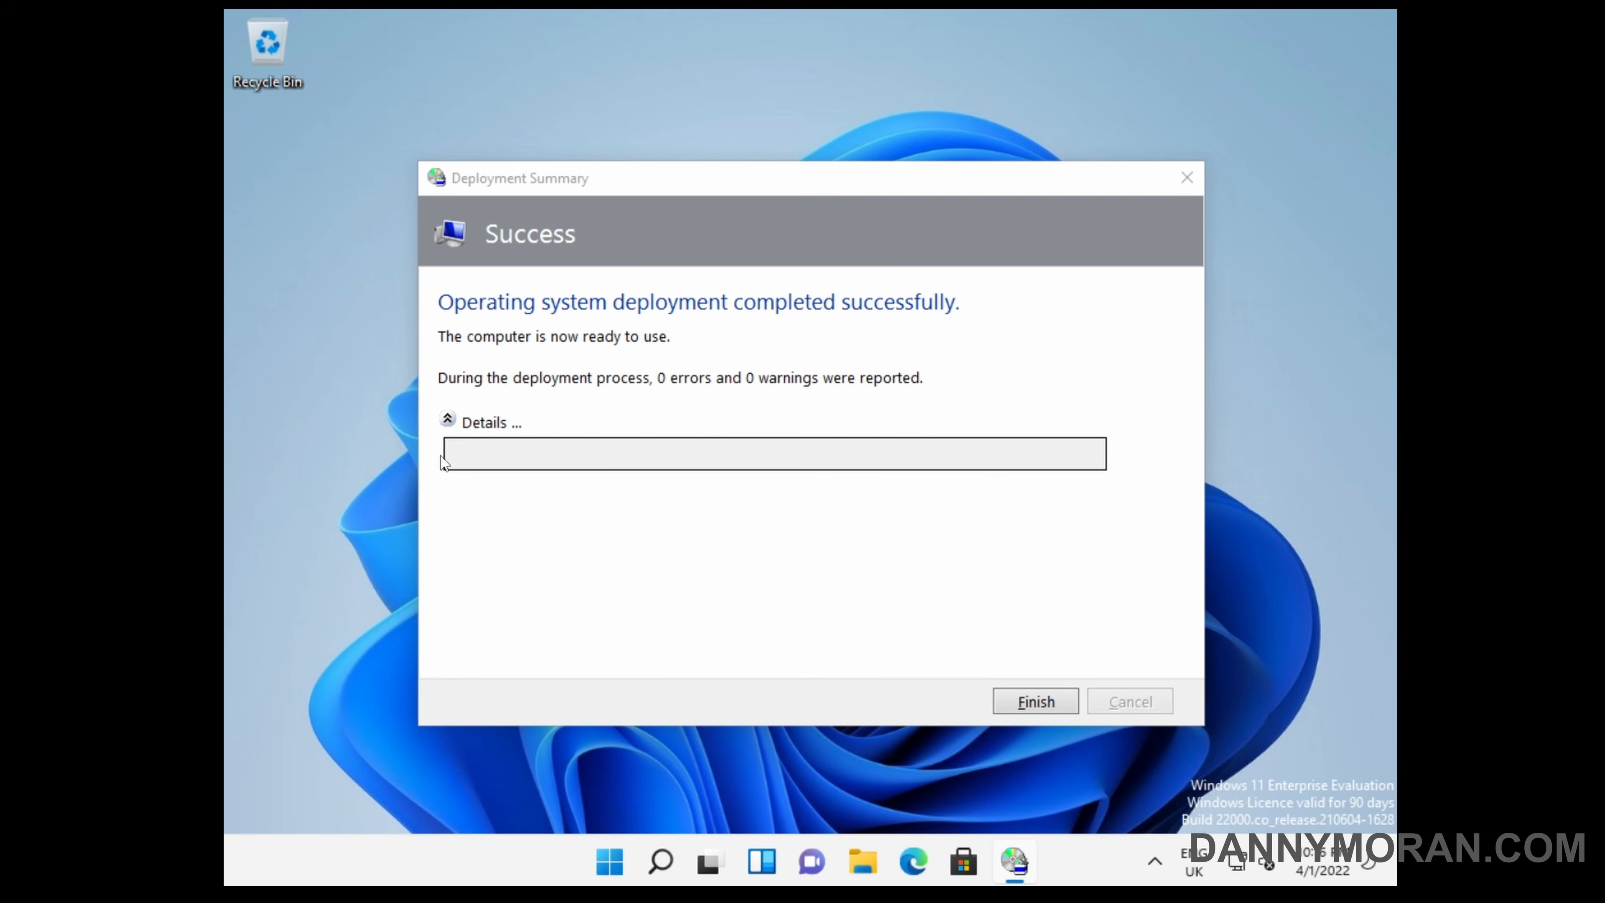
pyautogui.click(559, 451)
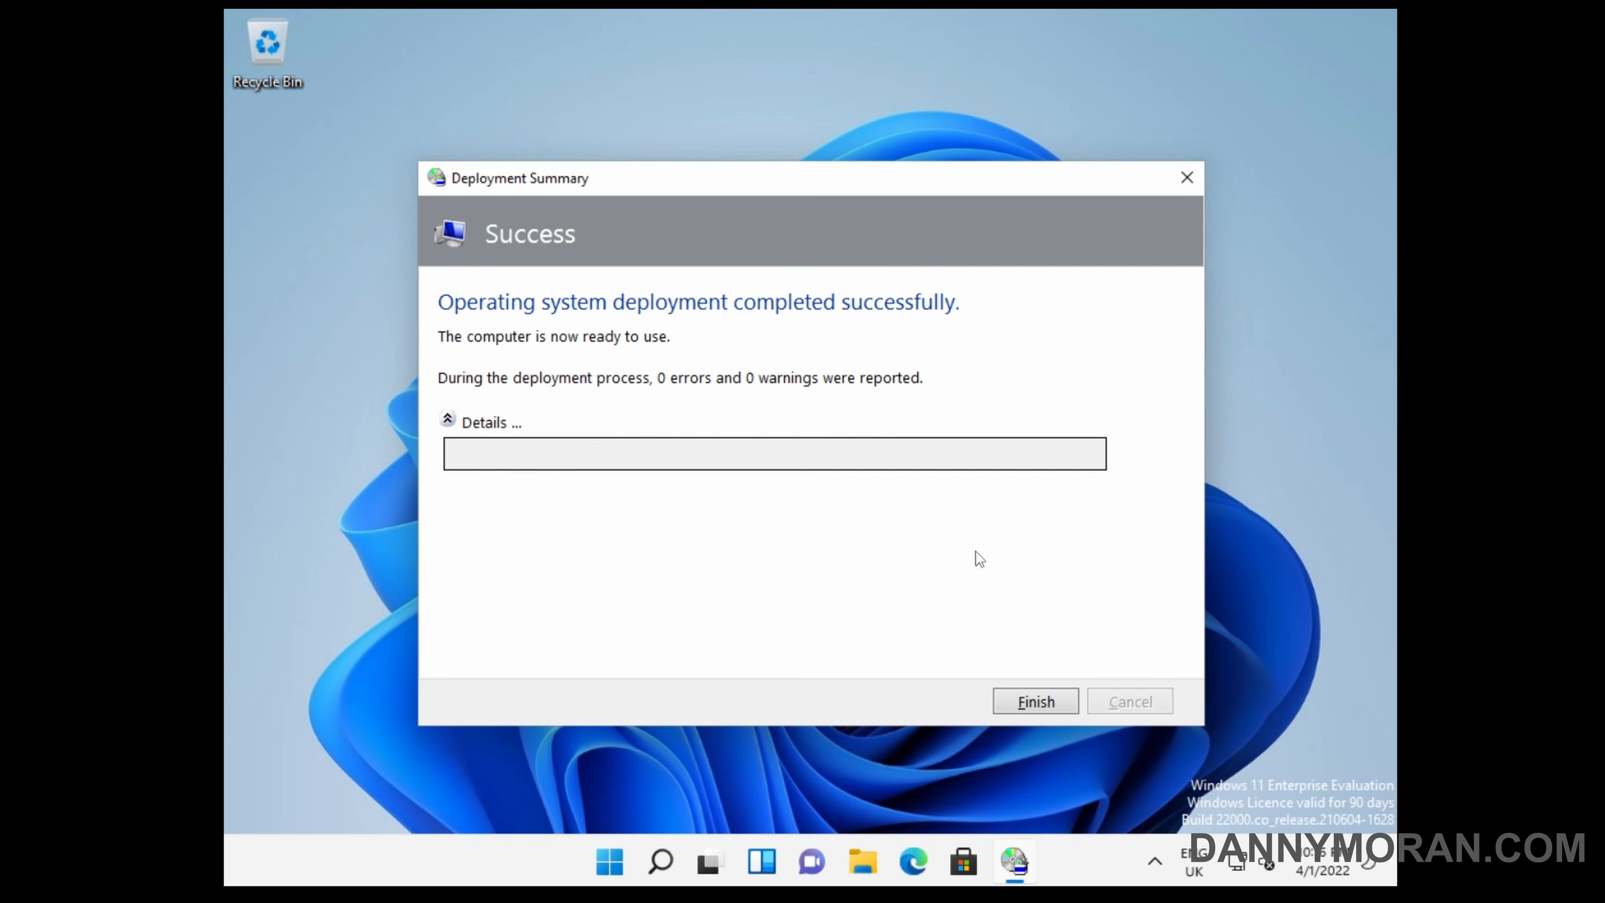
pyautogui.click(1044, 697)
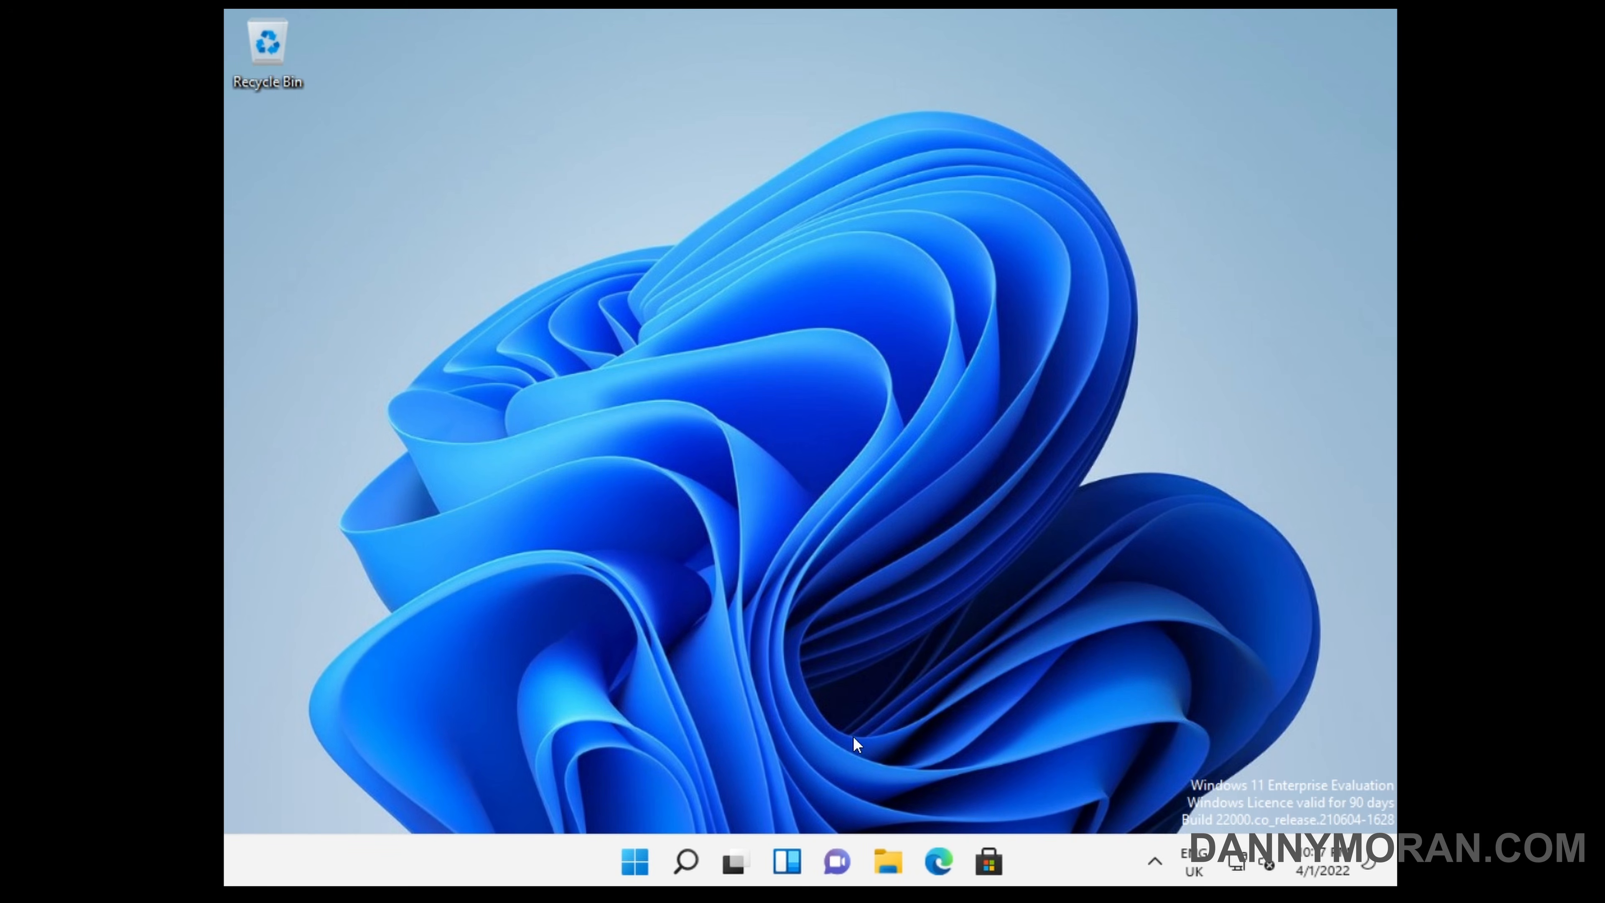
# Check the device name, full device name and specifications on the deployed machine's System About page, and close Settings.
pyautogui.rightClick(633, 854)
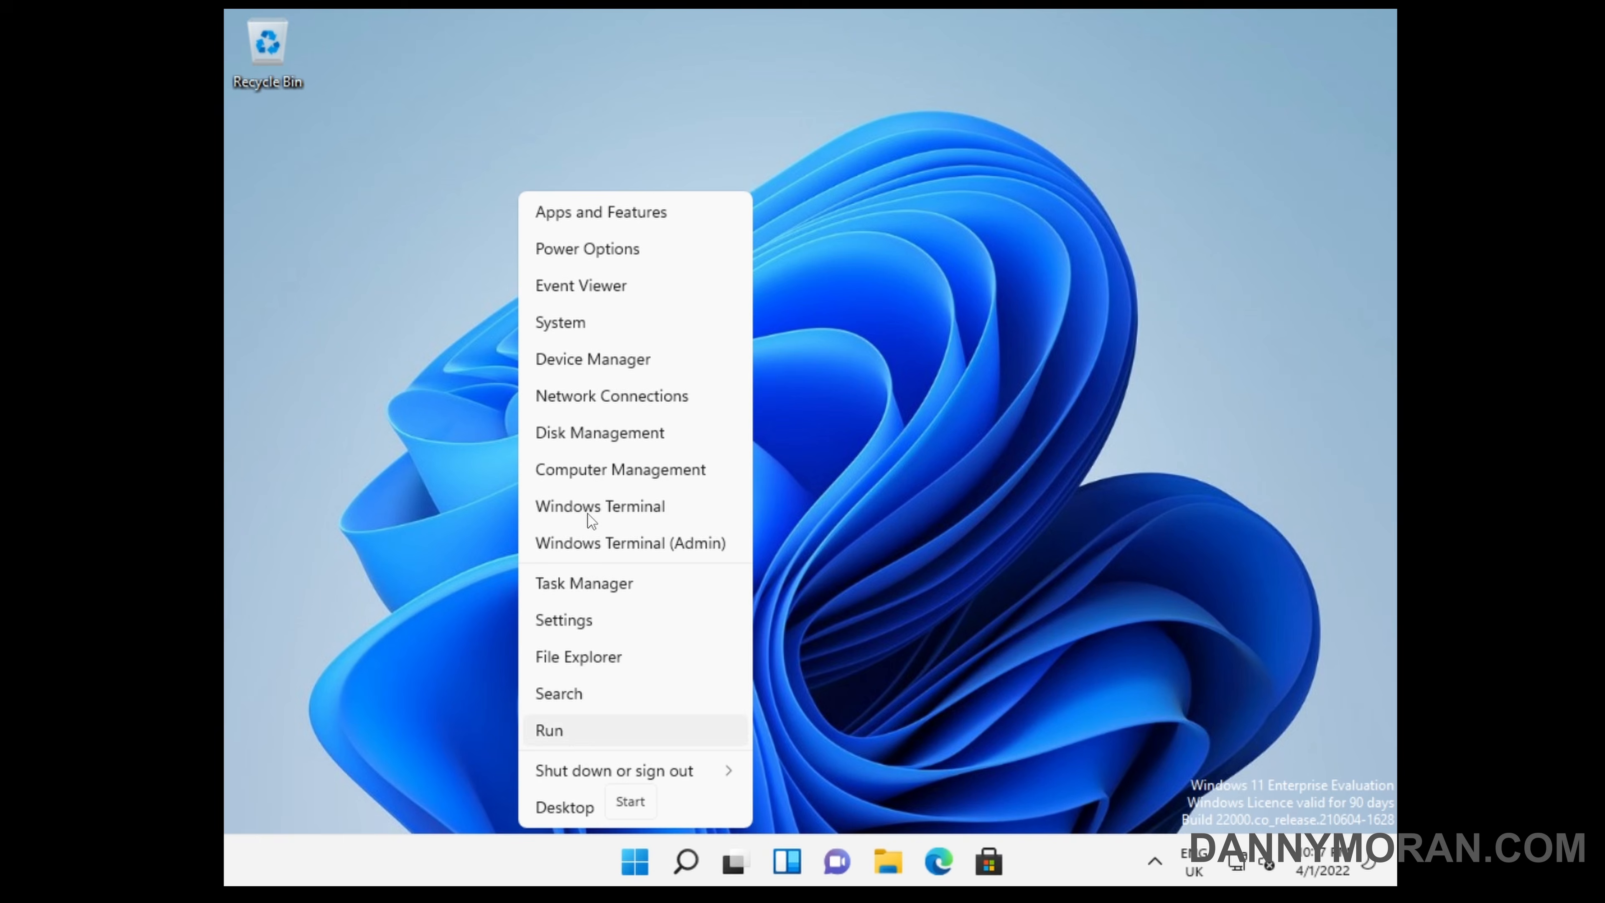
pyautogui.click(577, 326)
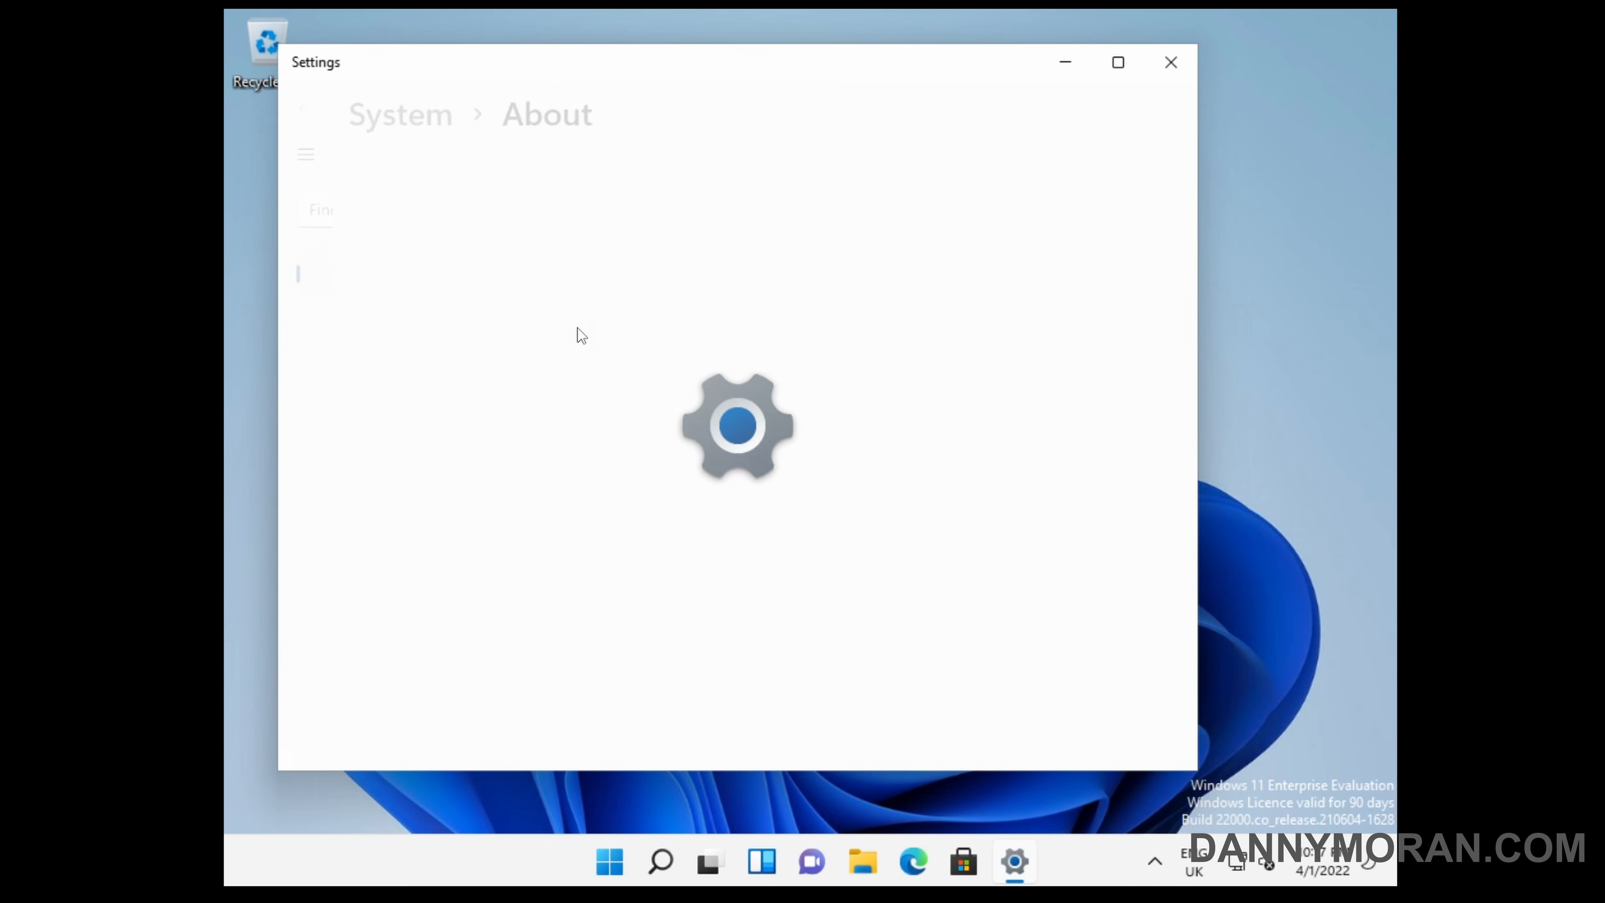
pyautogui.doubleClick(784, 386)
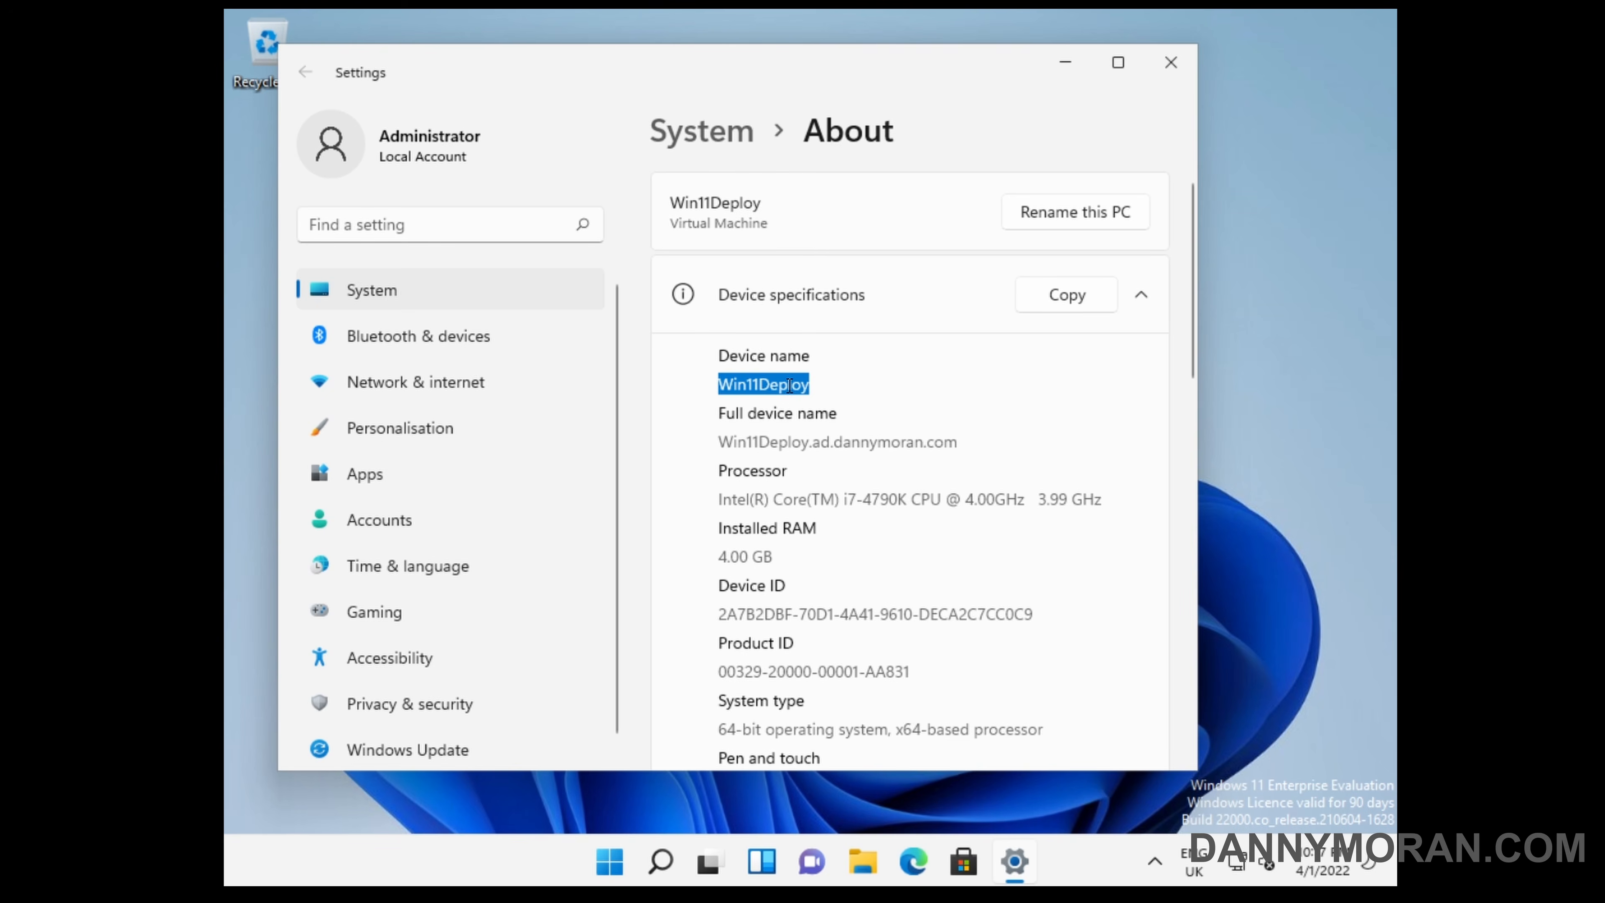
pyautogui.doubleClick(756, 447)
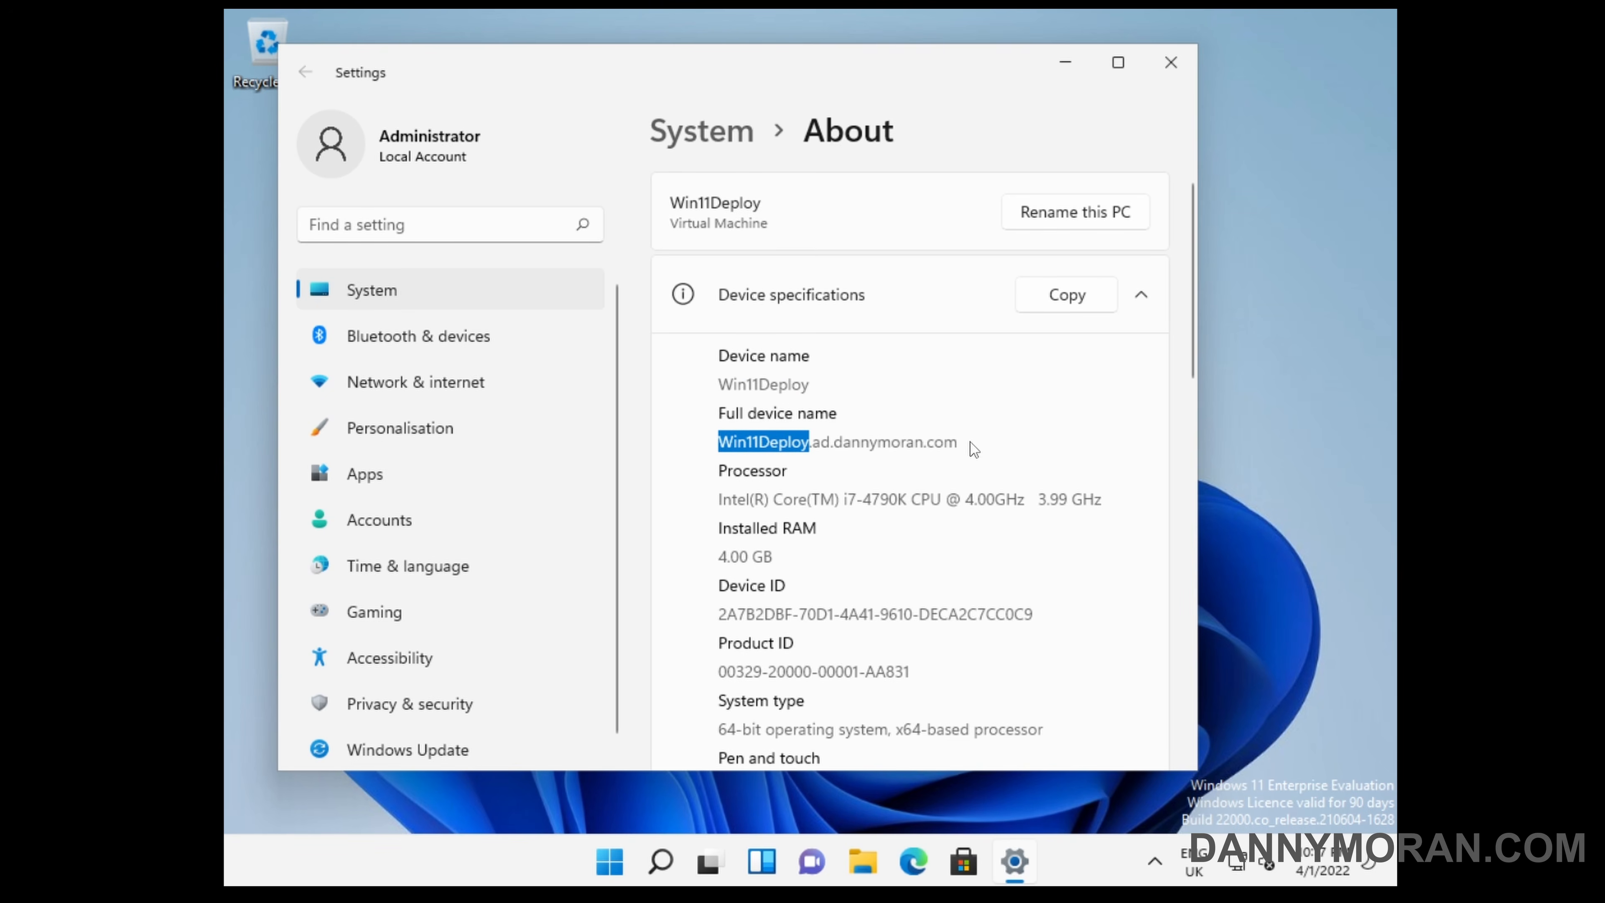
pyautogui.scroll(-4, 869, 447)
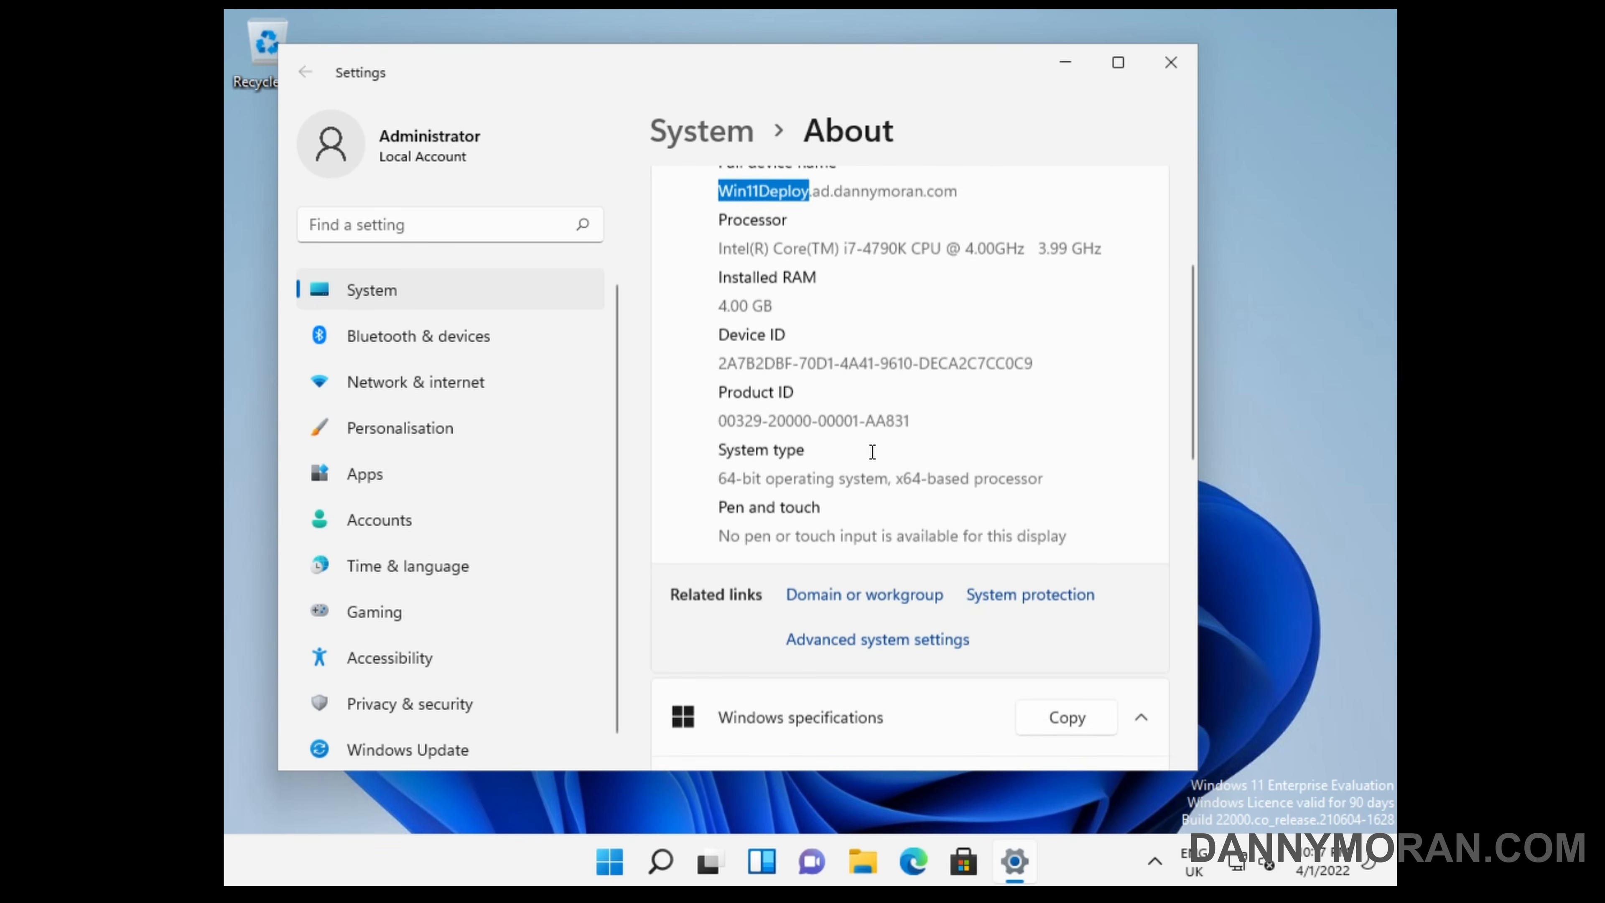
pyautogui.scroll(-5, 871, 452)
pyautogui.click(1170, 62)
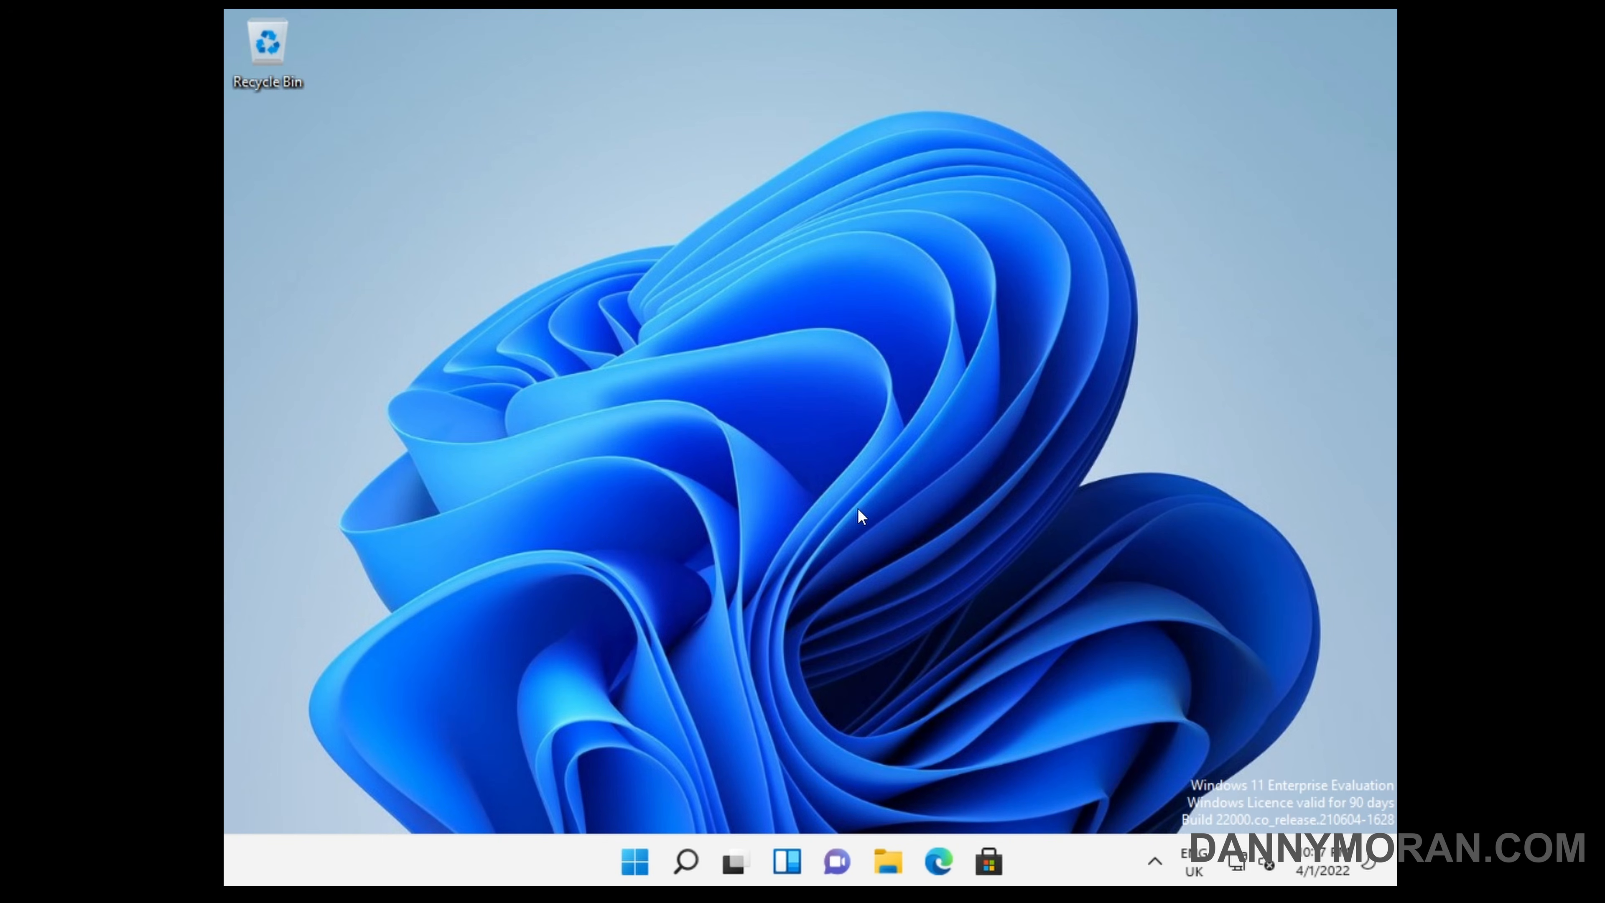
# Run whoami in a Command Prompt to check the signed-in account, and close the prompt.
pyautogui.press('super+r')
pyautogui.write('cmd')
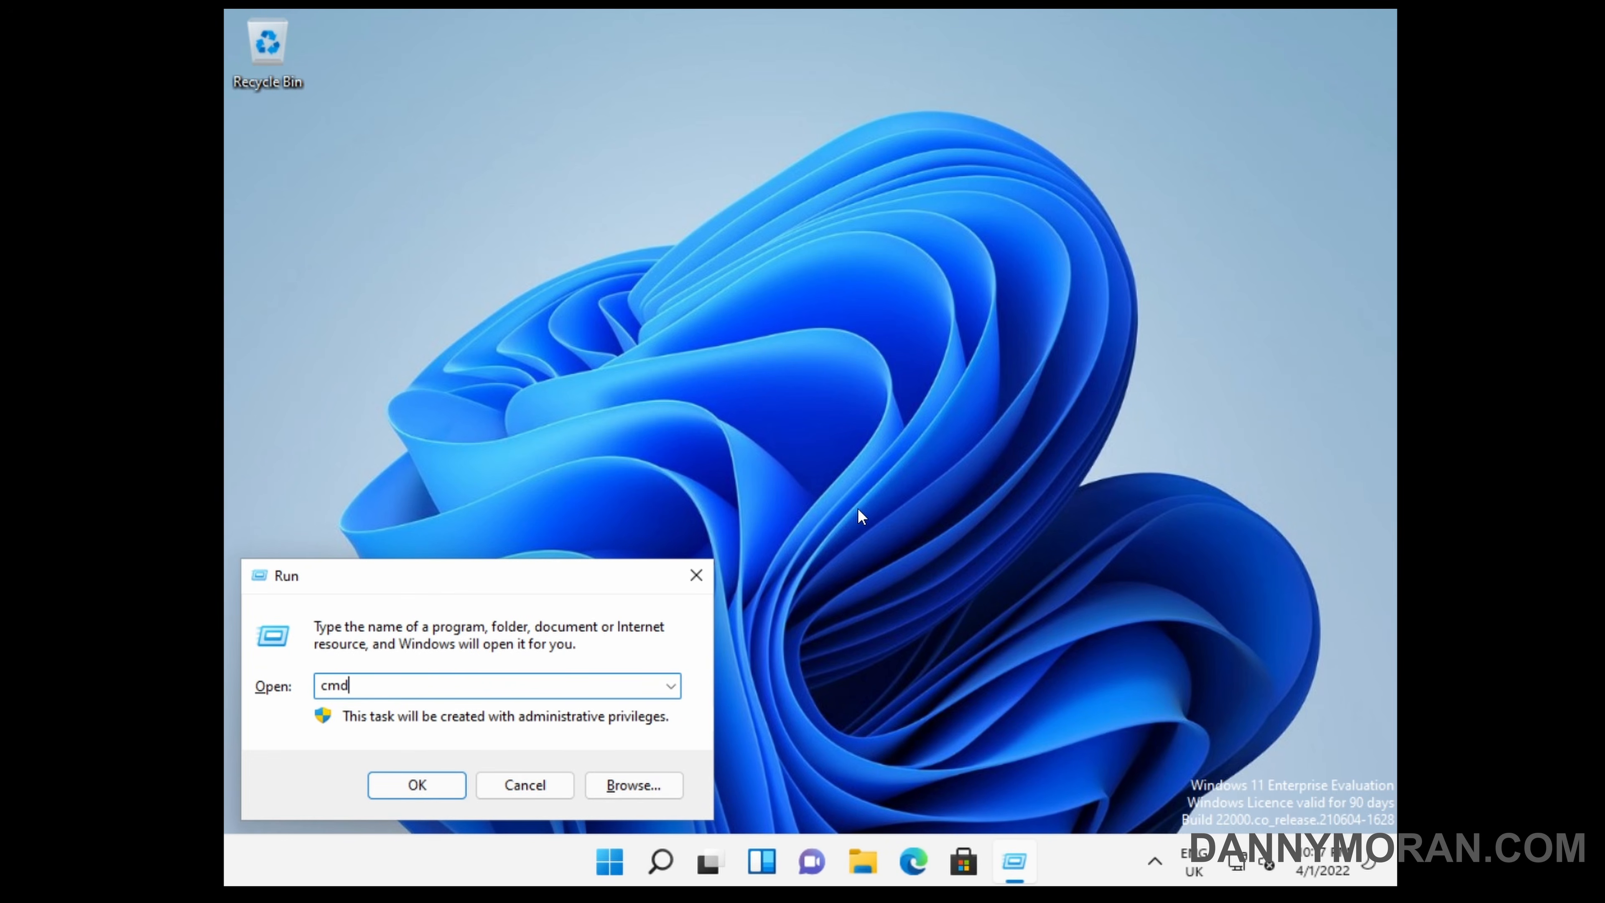
pyautogui.press('Return')
pyautogui.write('whoa')
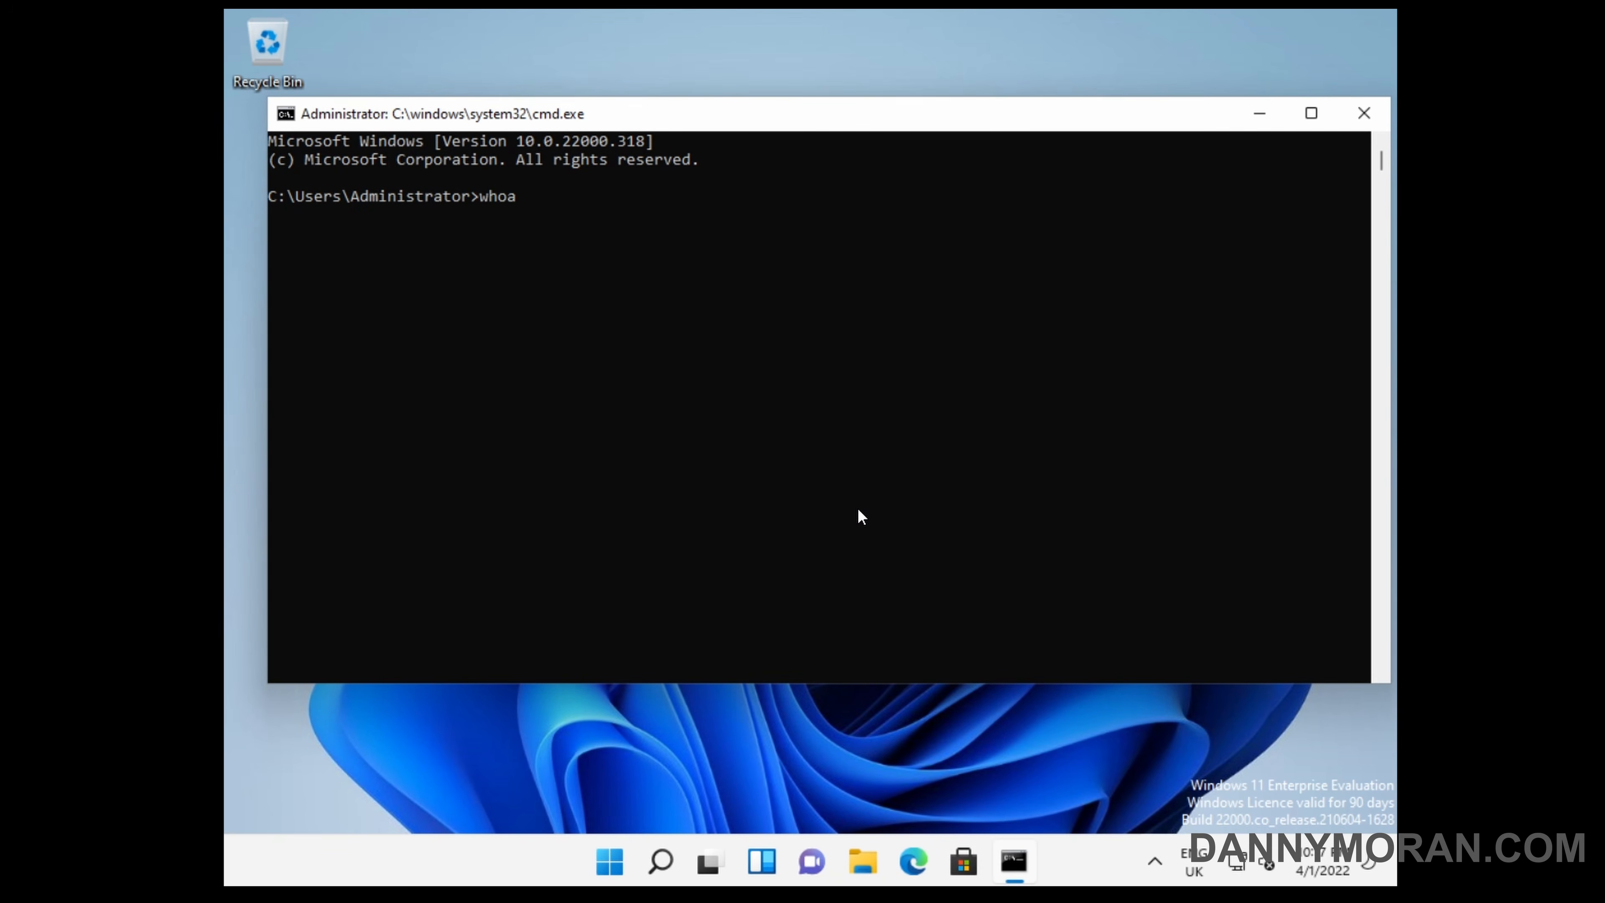
pyautogui.write('mi')
pyautogui.press('Return')
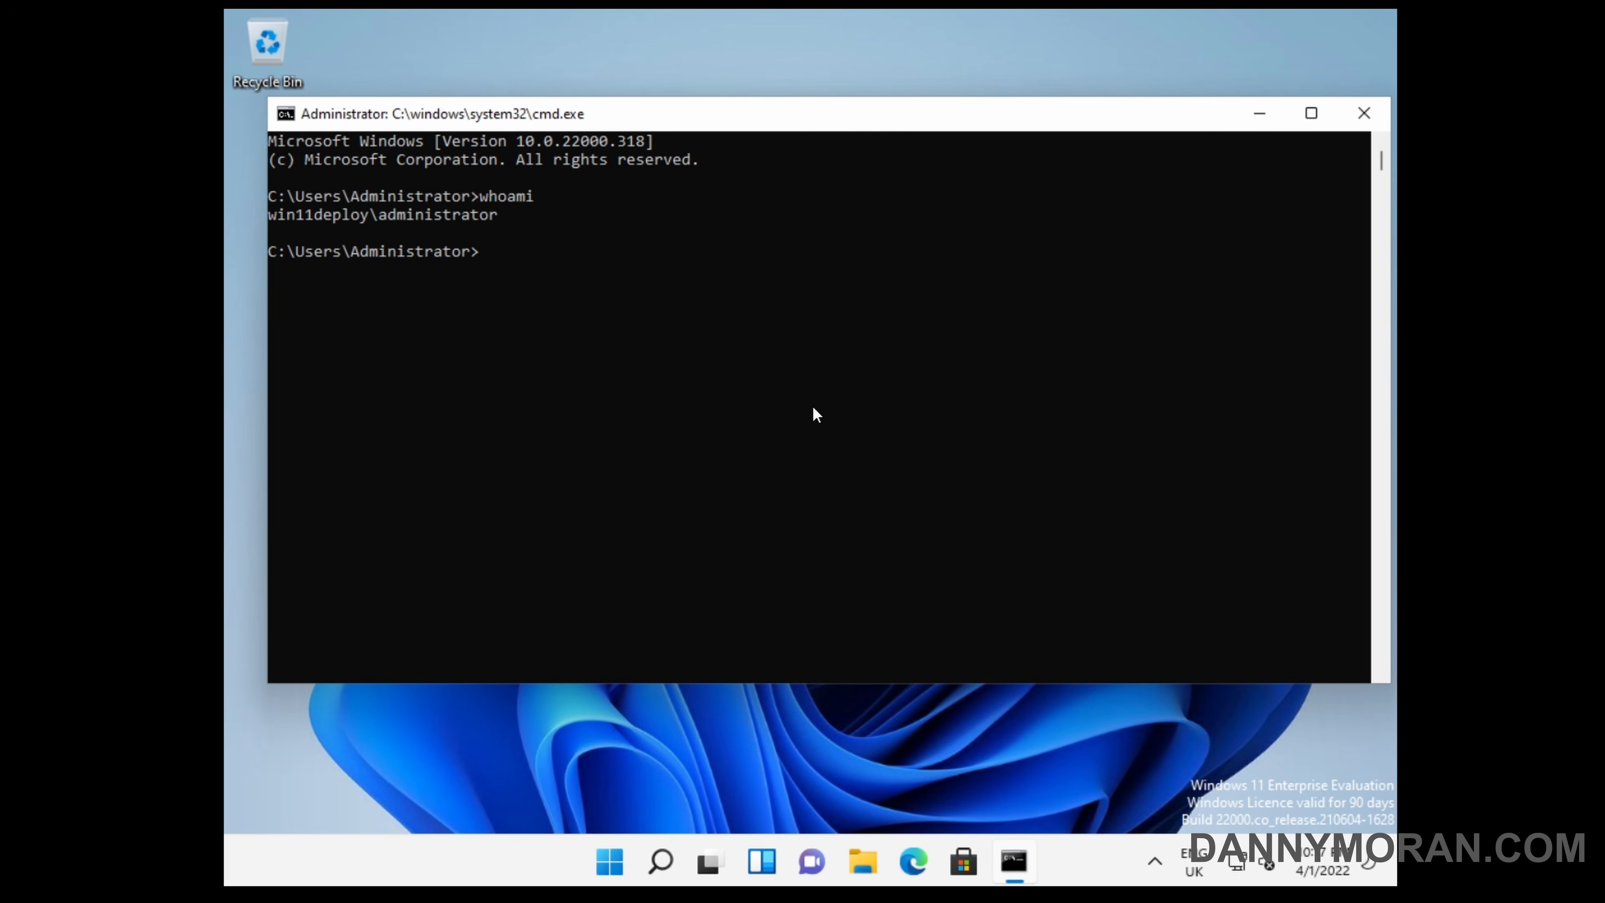
pyautogui.moveTo(551, 213); pyautogui.dragTo(336, 213)
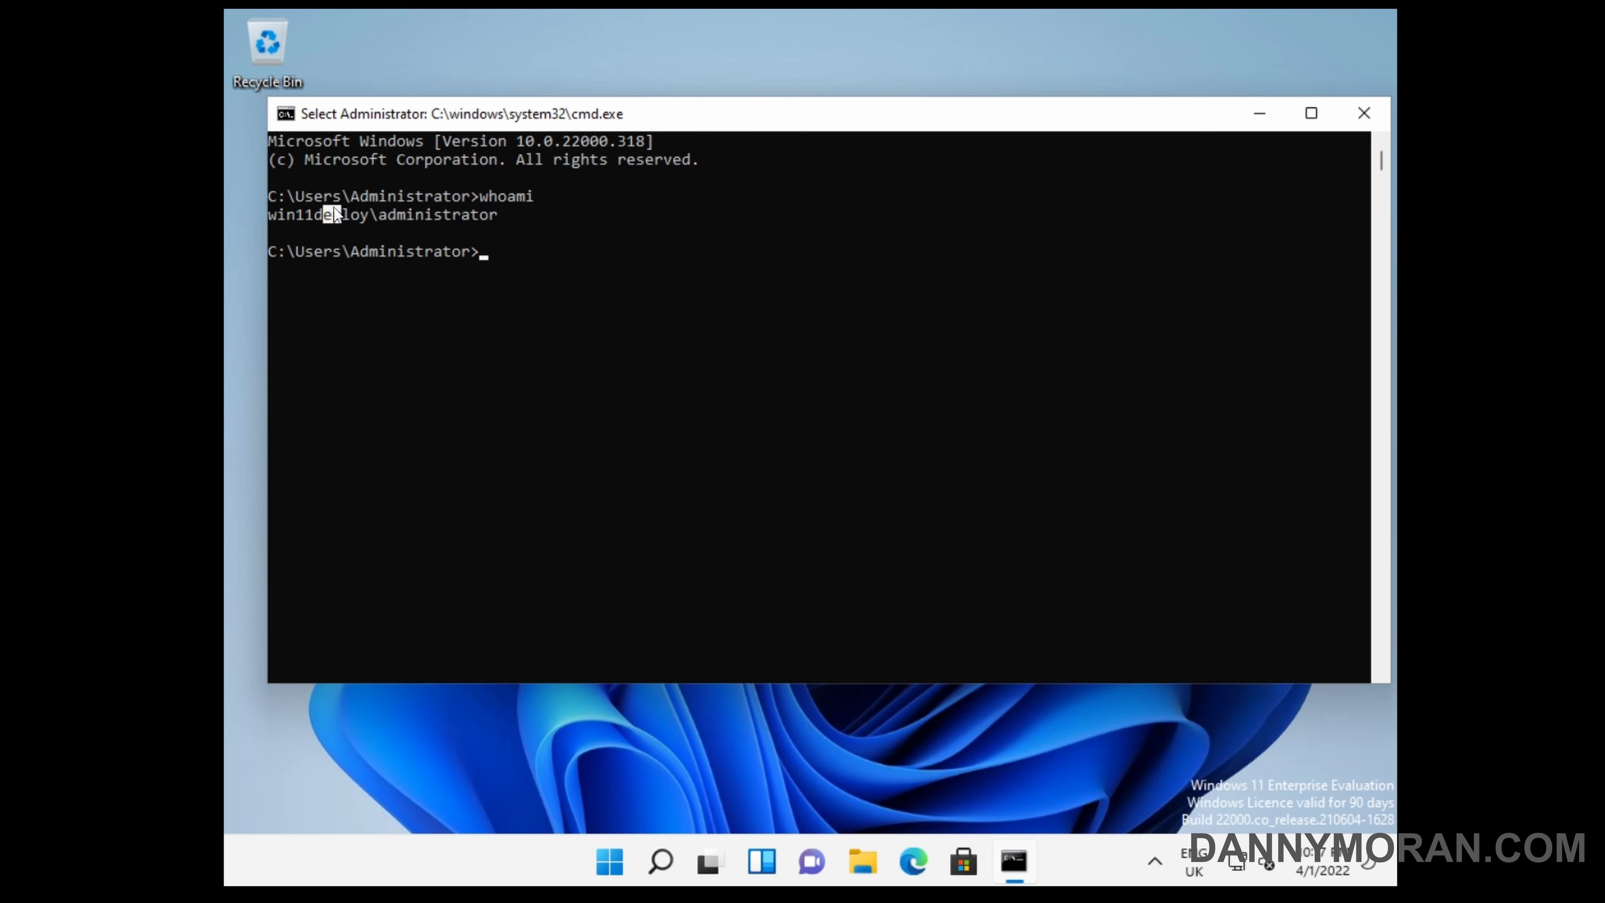
pyautogui.click(1364, 112)
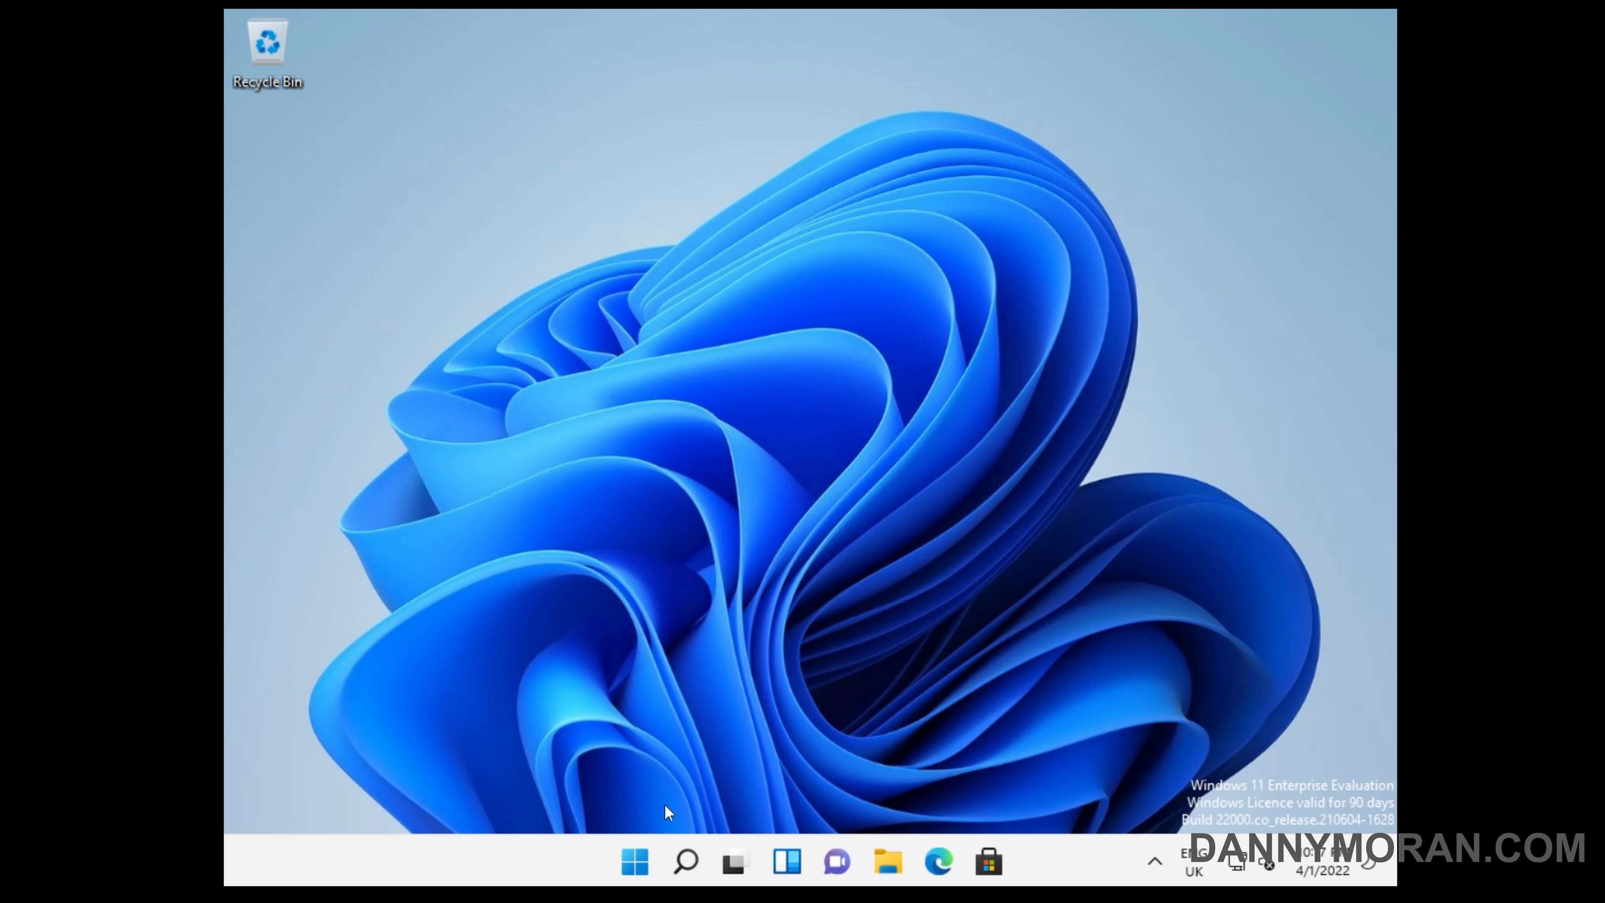
# Find the 7-Zip folder among all installed apps and launch 7-Zip File Manager.
pyautogui.click(633, 850)
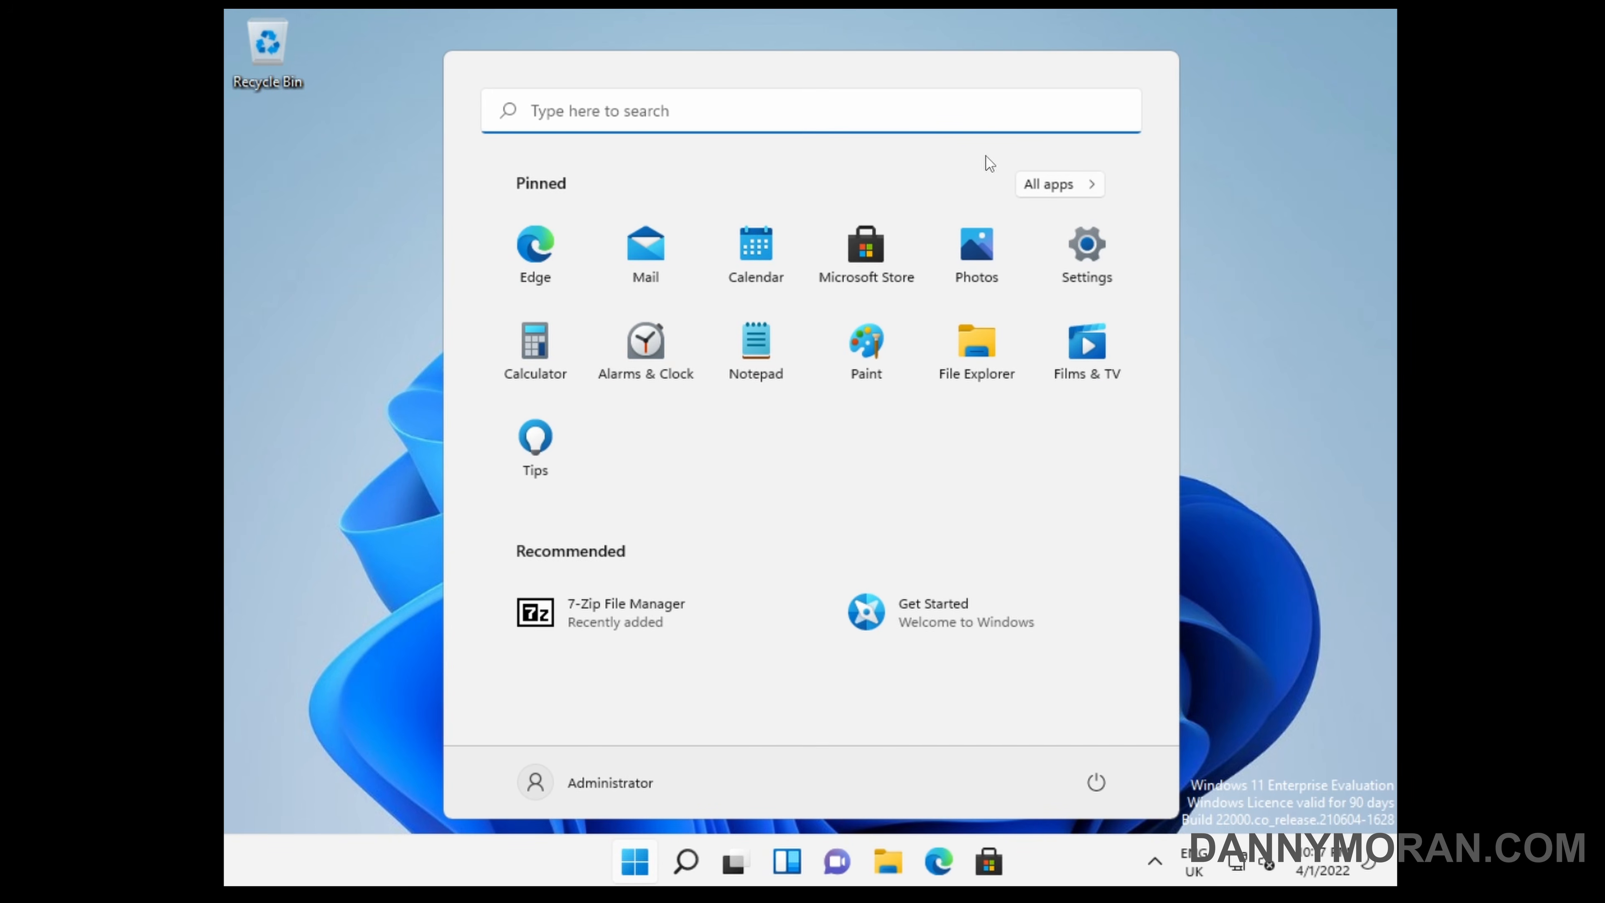
pyautogui.click(1044, 190)
pyautogui.click(657, 280)
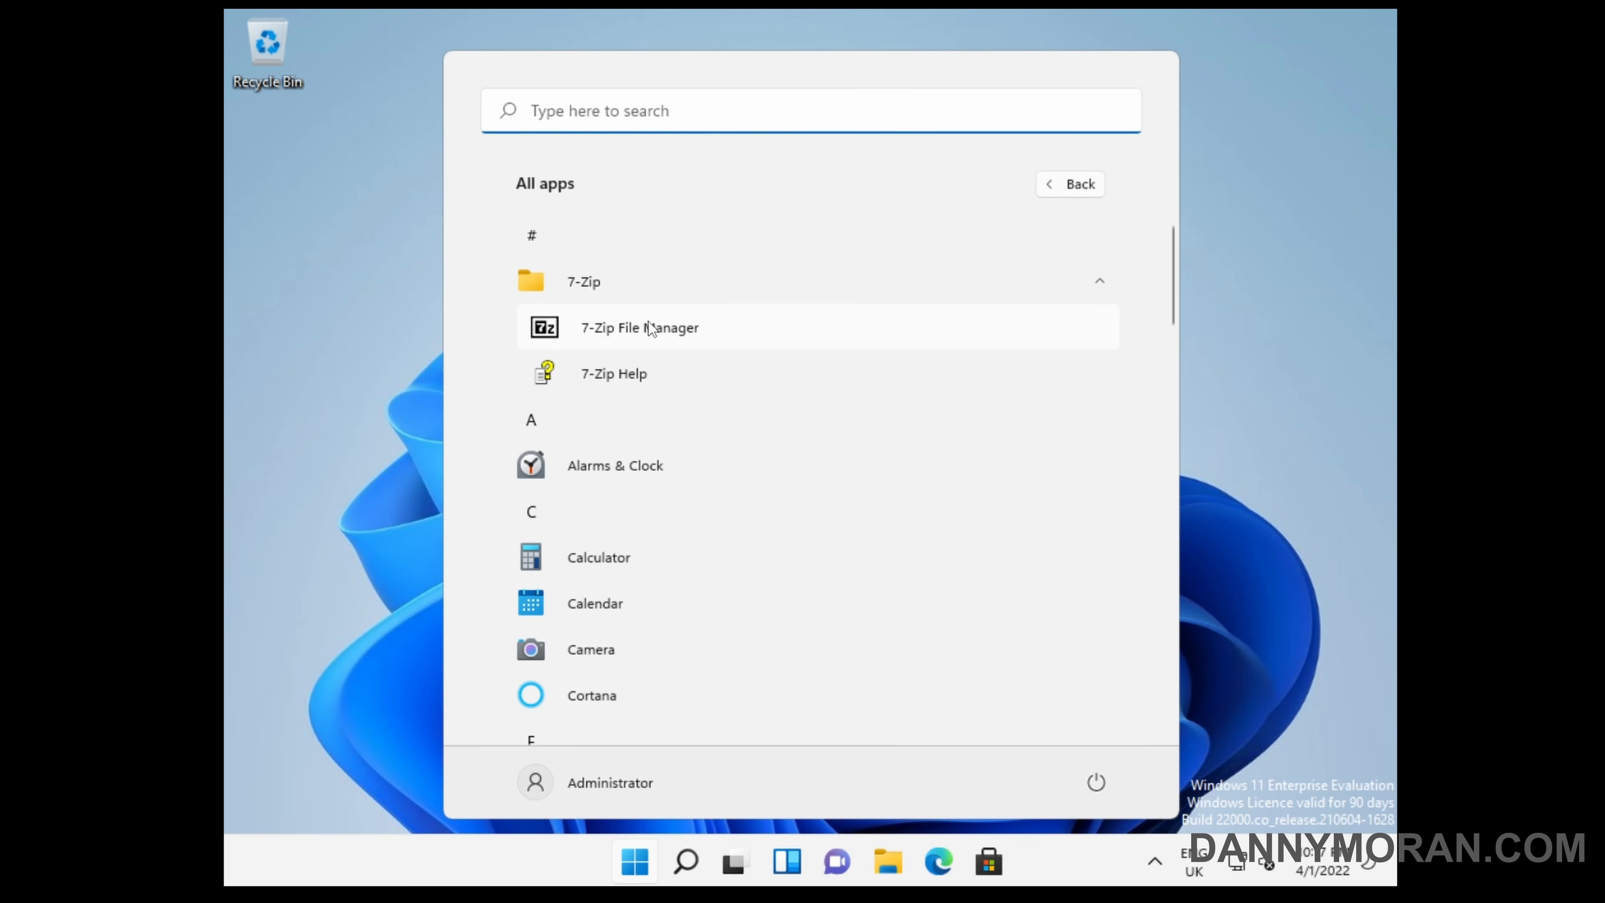
pyautogui.click(650, 336)
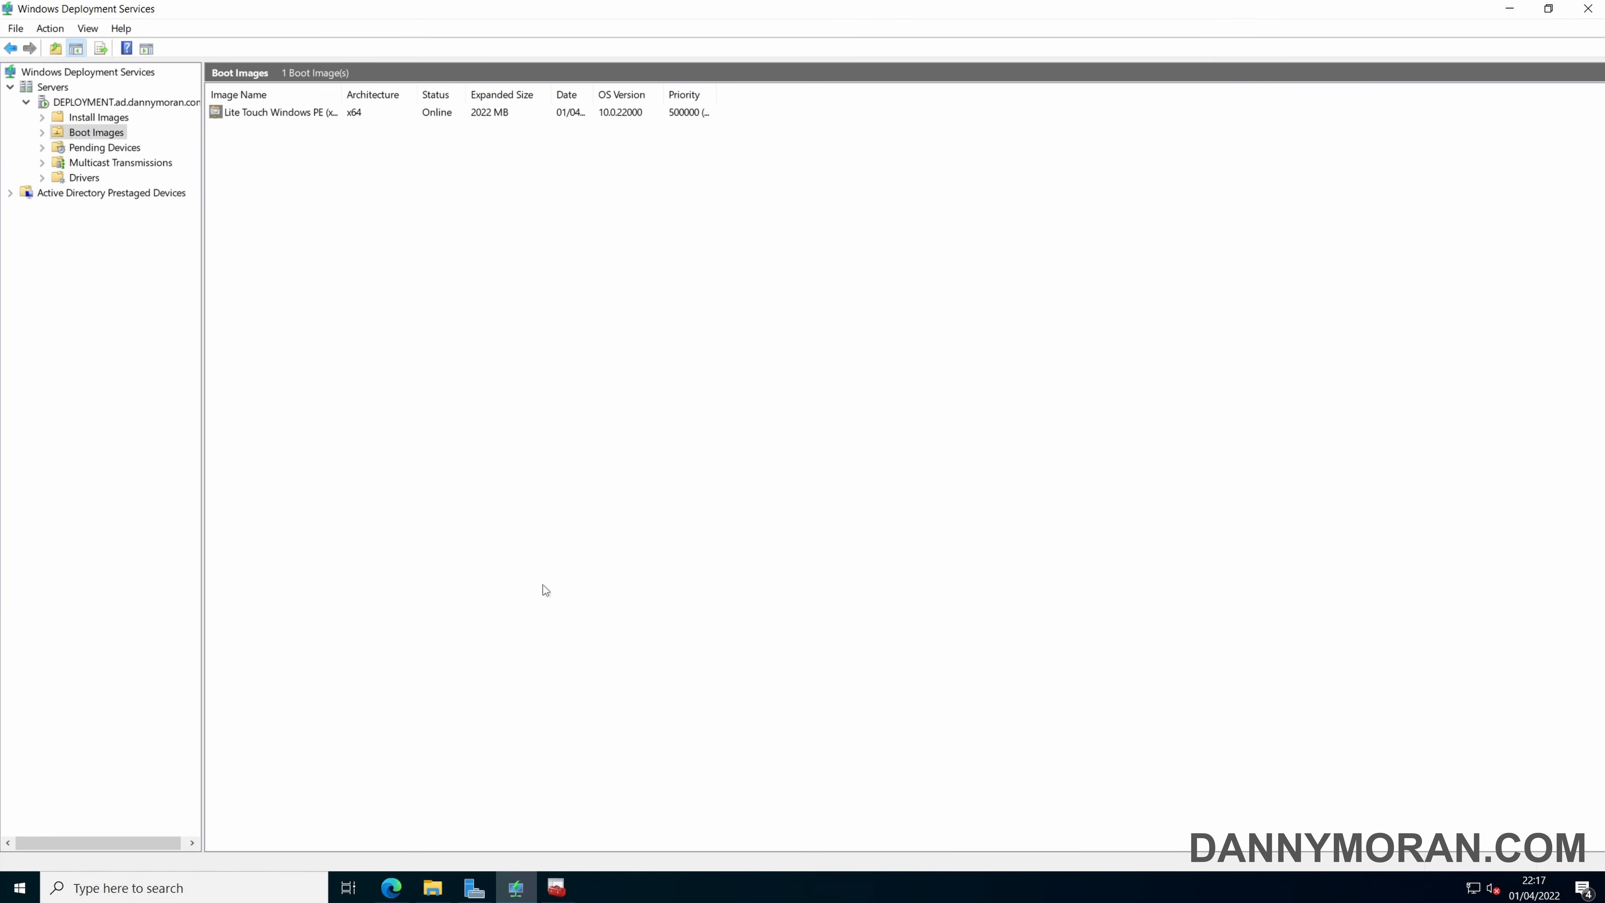
# Switch to Deployment Workbench on the server and examine the Win11Deploy entry's properties in the deployment share's Monitoring node, widening the Name column.
pyautogui.click(555, 887)
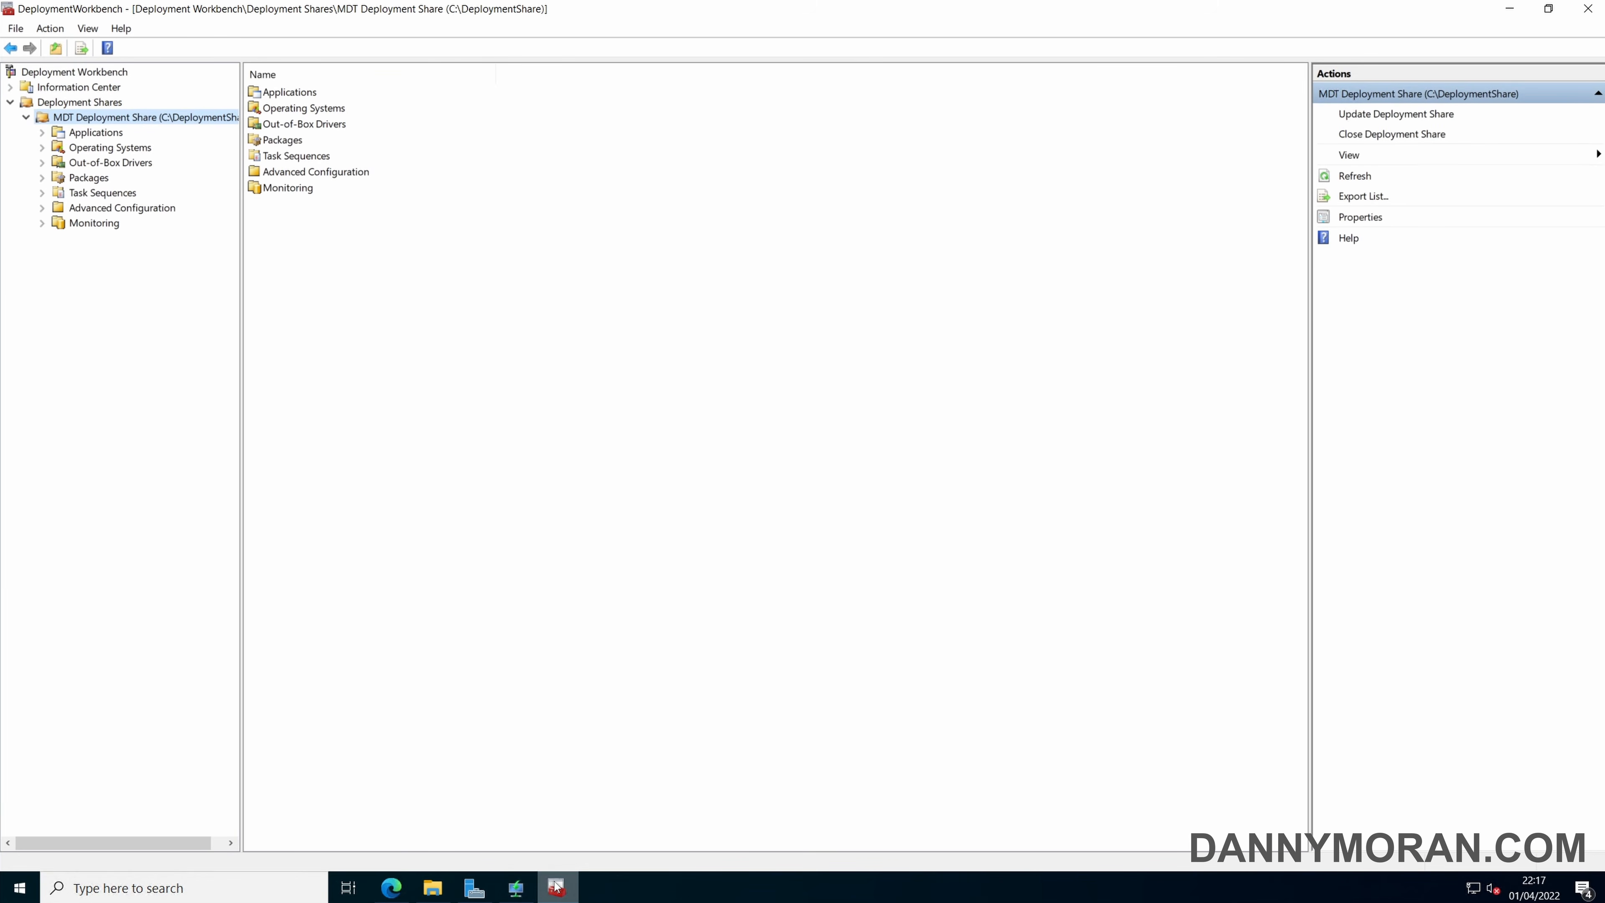
pyautogui.click(111, 222)
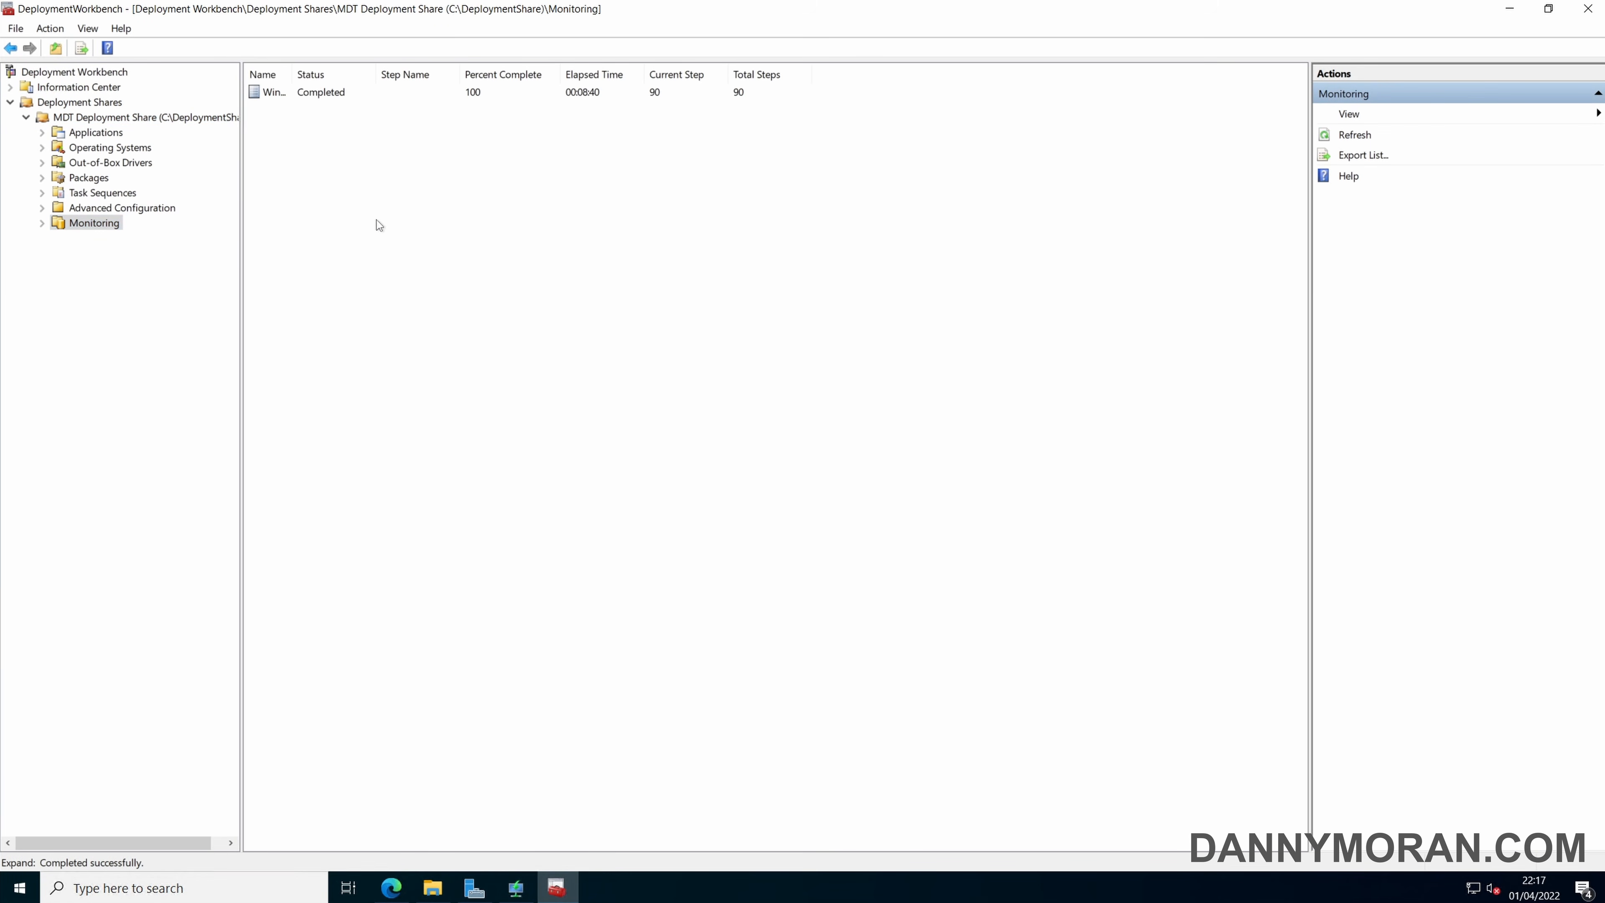
pyautogui.moveTo(292, 74); pyautogui.dragTo(392, 75)
pyautogui.click(309, 95)
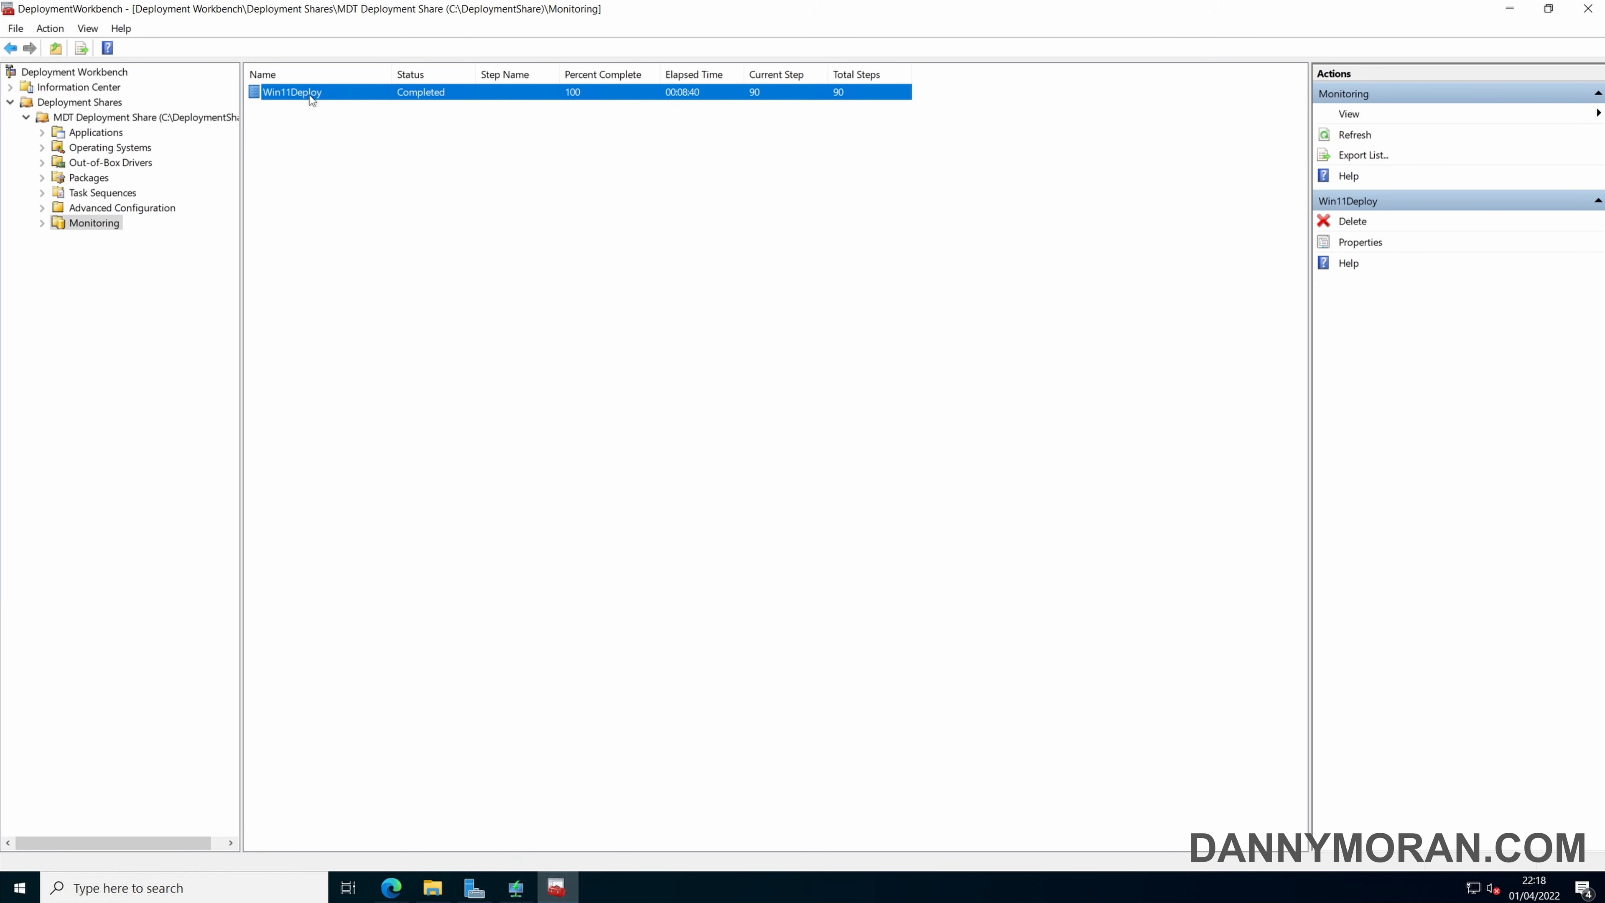
pyautogui.doubleClick(319, 100)
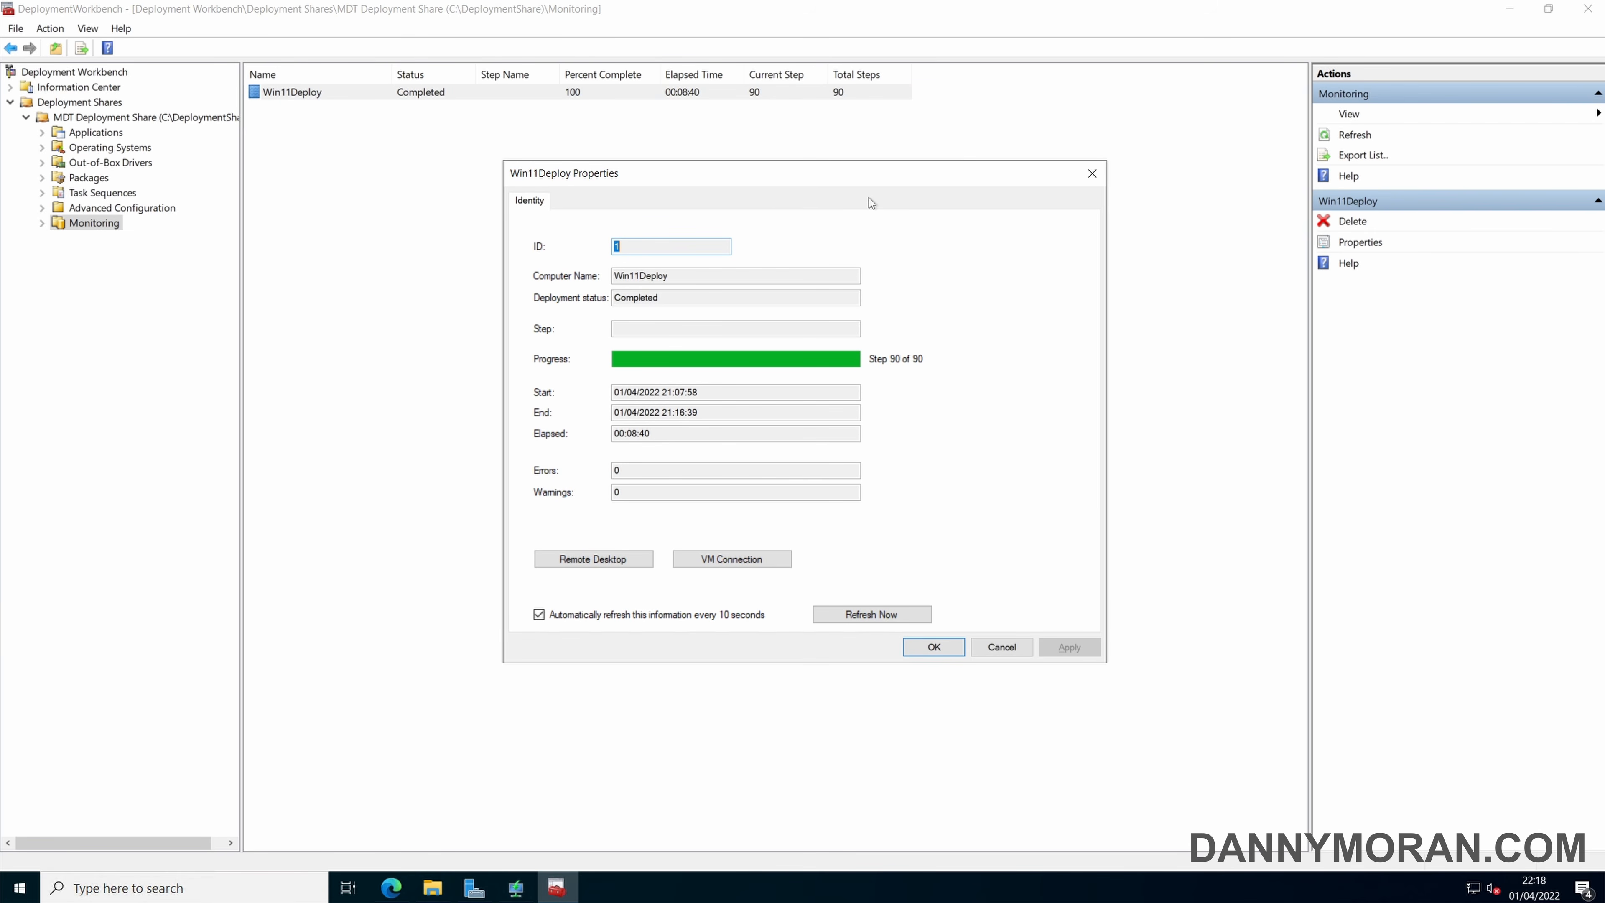
pyautogui.click(1091, 173)
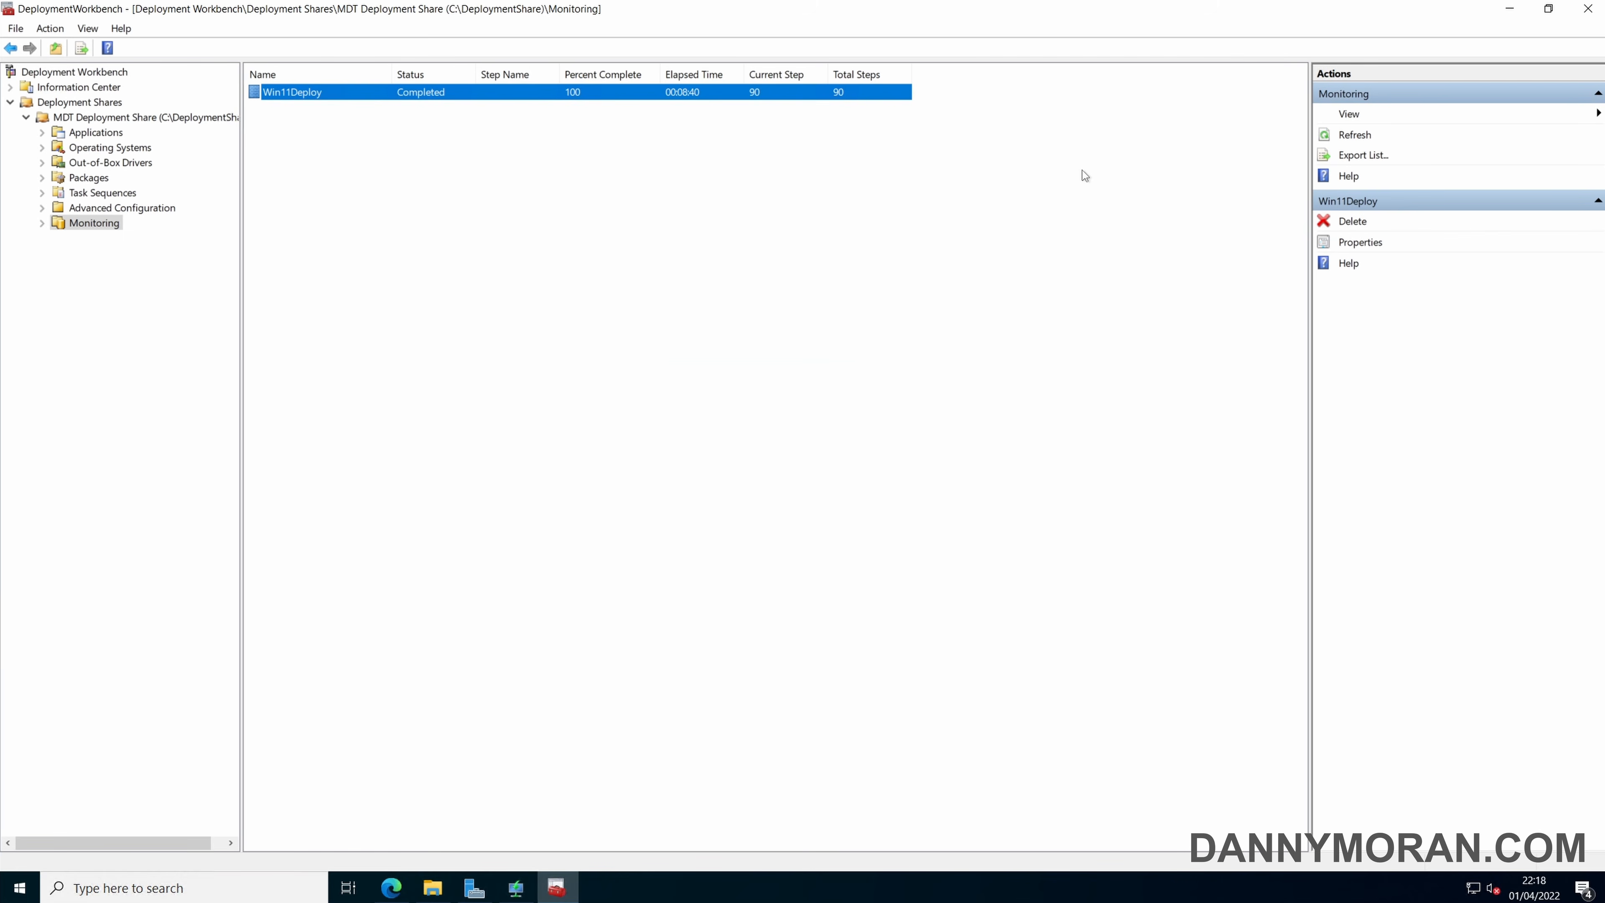
pyautogui.click(849, 181)
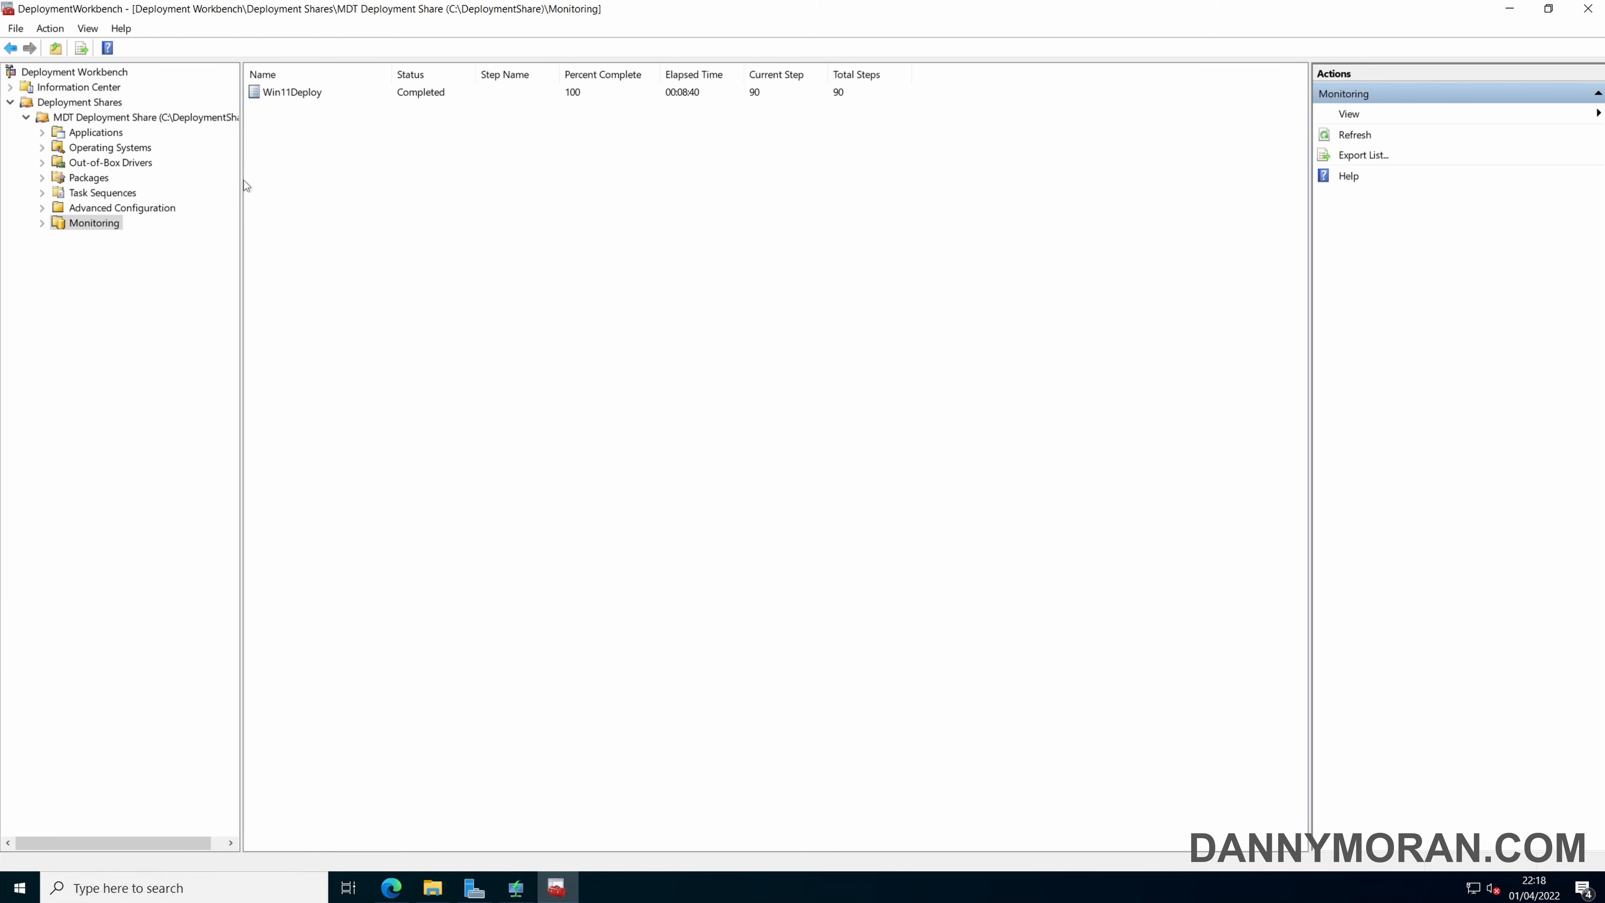